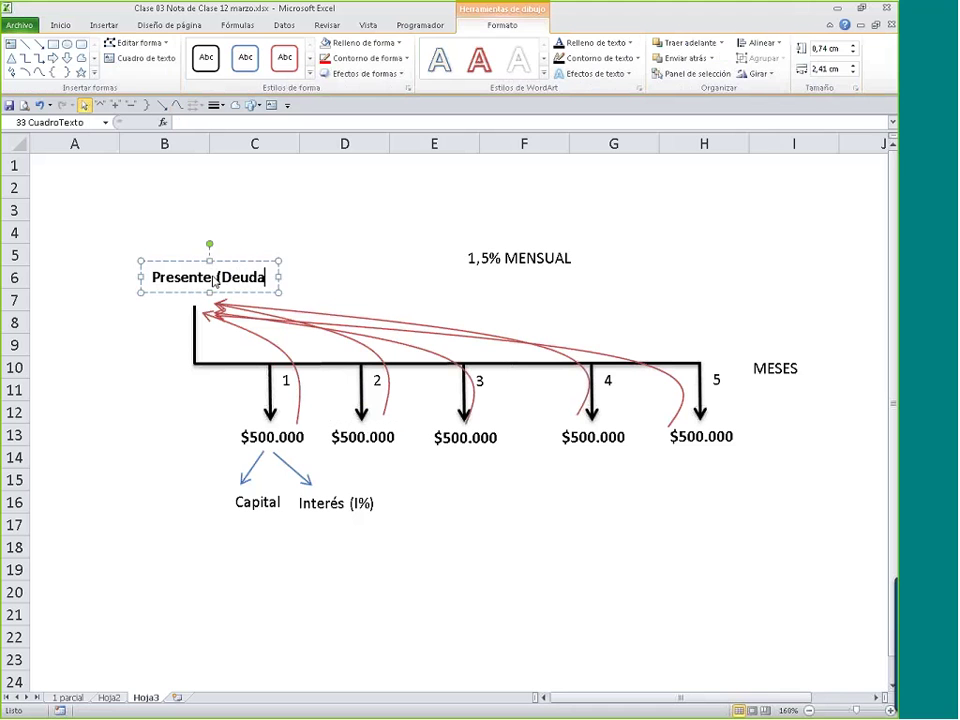
- Complete the text box label as "Presente (Deuda adquirida)" and shift it slightly left above the start of the timeline
text(da)
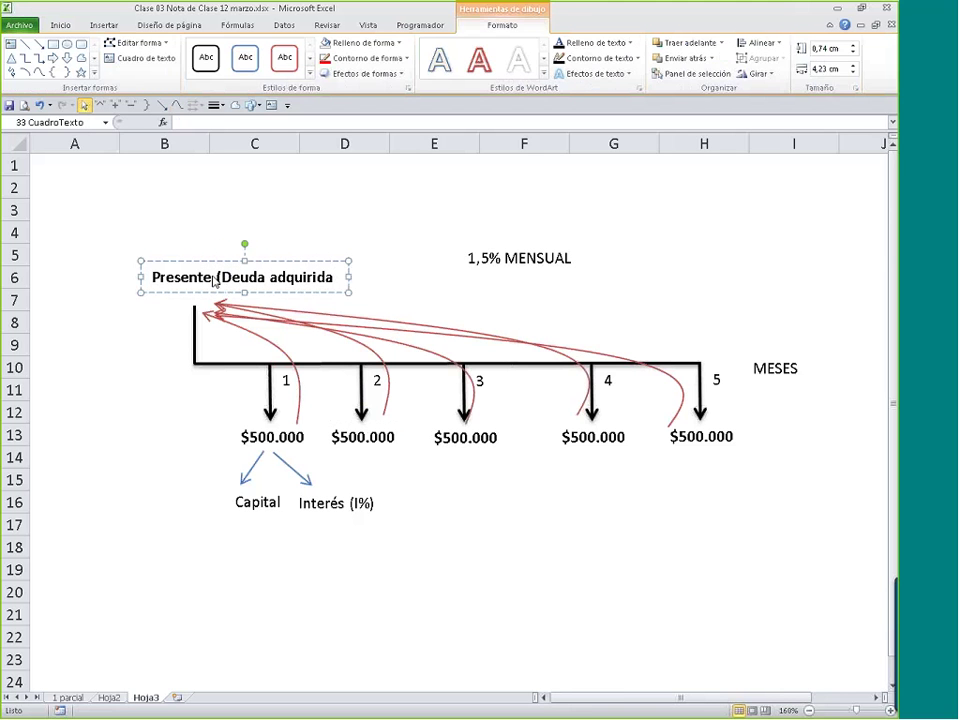
text())
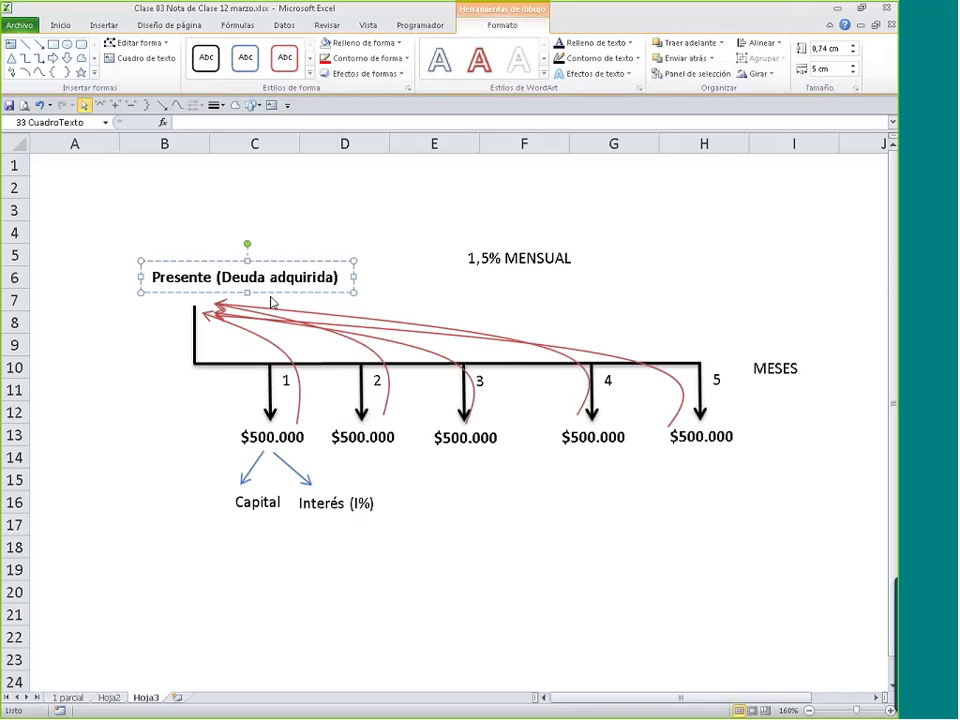
drag(313, 289, 278, 290)
- Enter the header "Mes" in A14 and number the months 1 to 5 in A15:A19 as a fill series
click(90, 436)
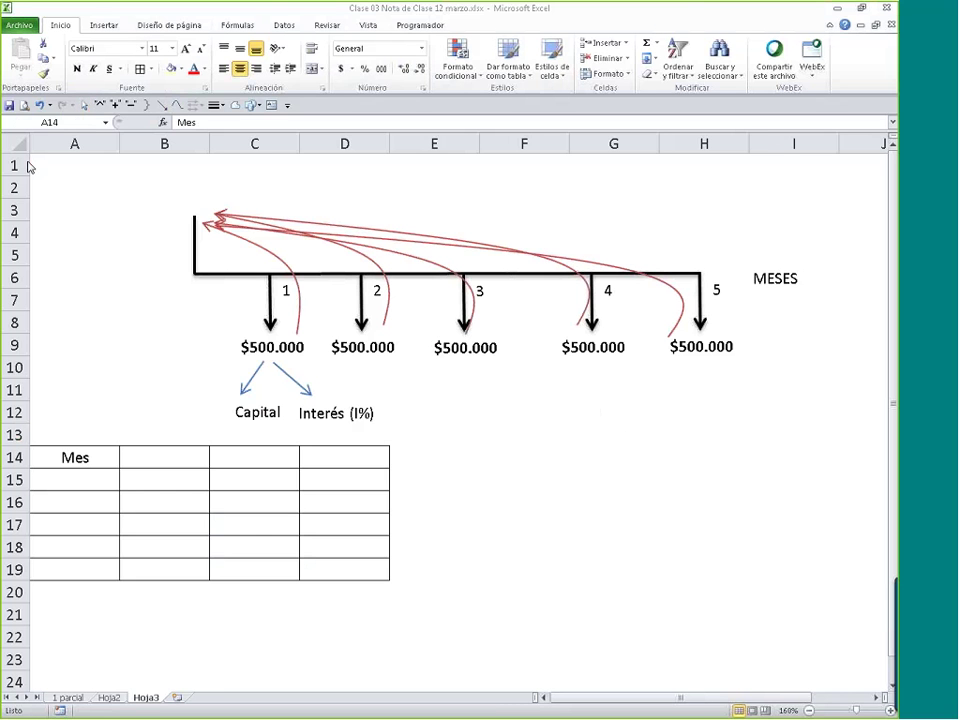
key(Return)
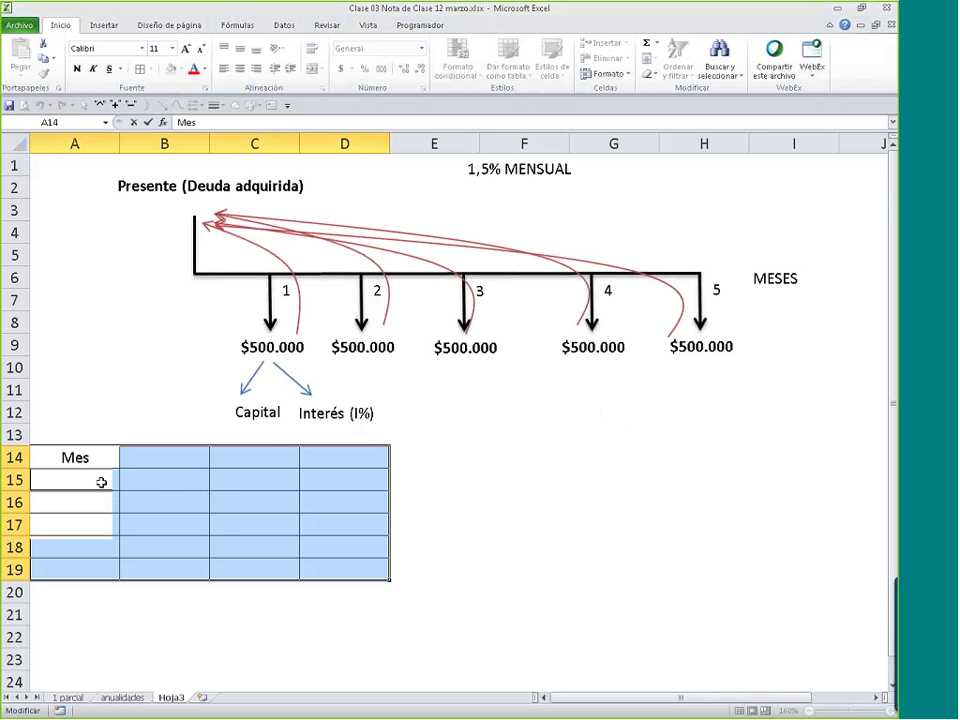
click(101, 482)
text(1)
click(93, 524)
click(97, 480)
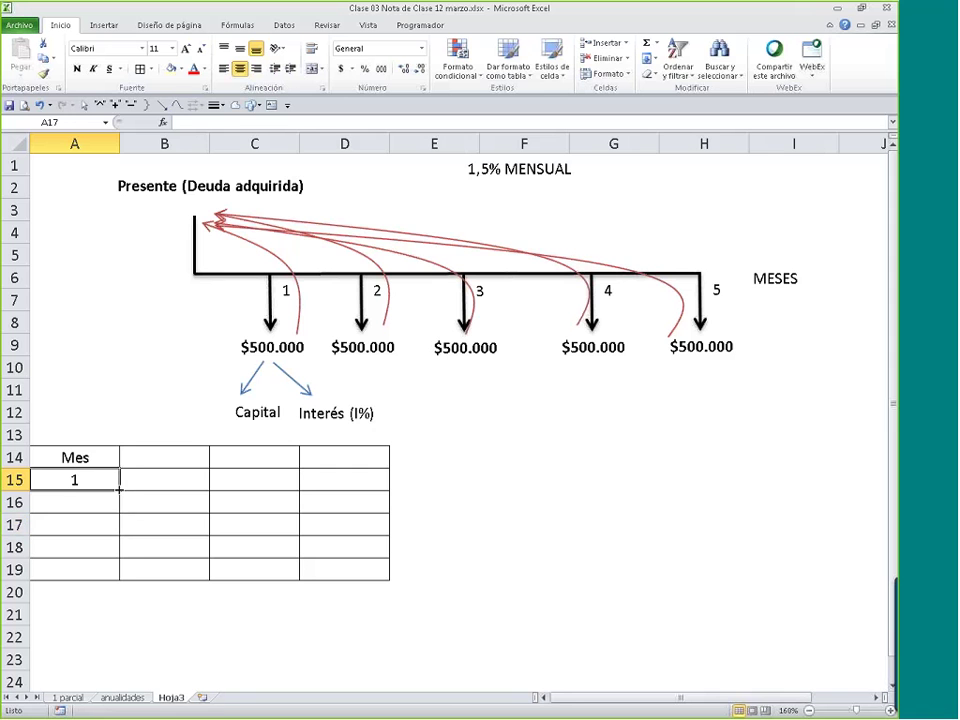
drag(119, 491, 126, 585)
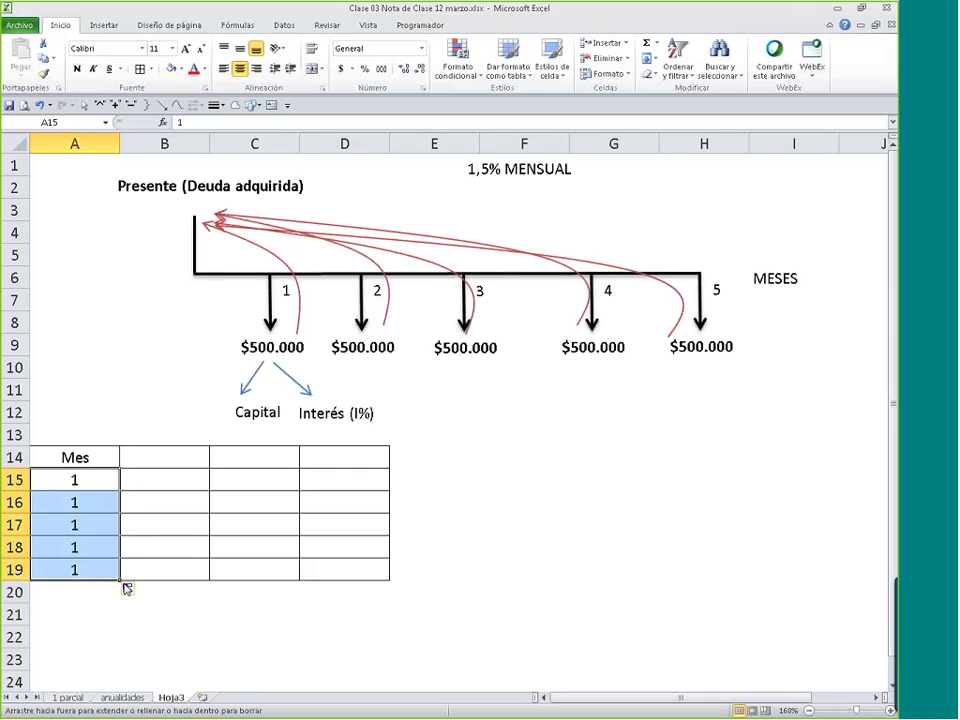
click(129, 590)
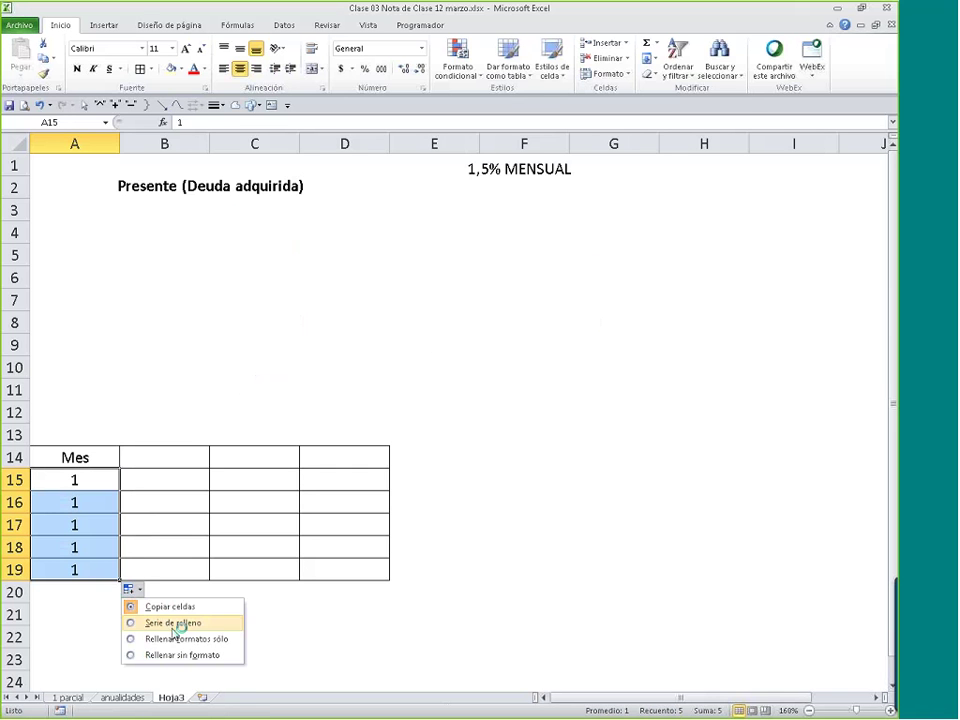
click(150, 622)
- Format the header row A14:D14 in bold with a light yellow fill and enter "Valor Pago" in B14
drag(90, 455, 328, 456)
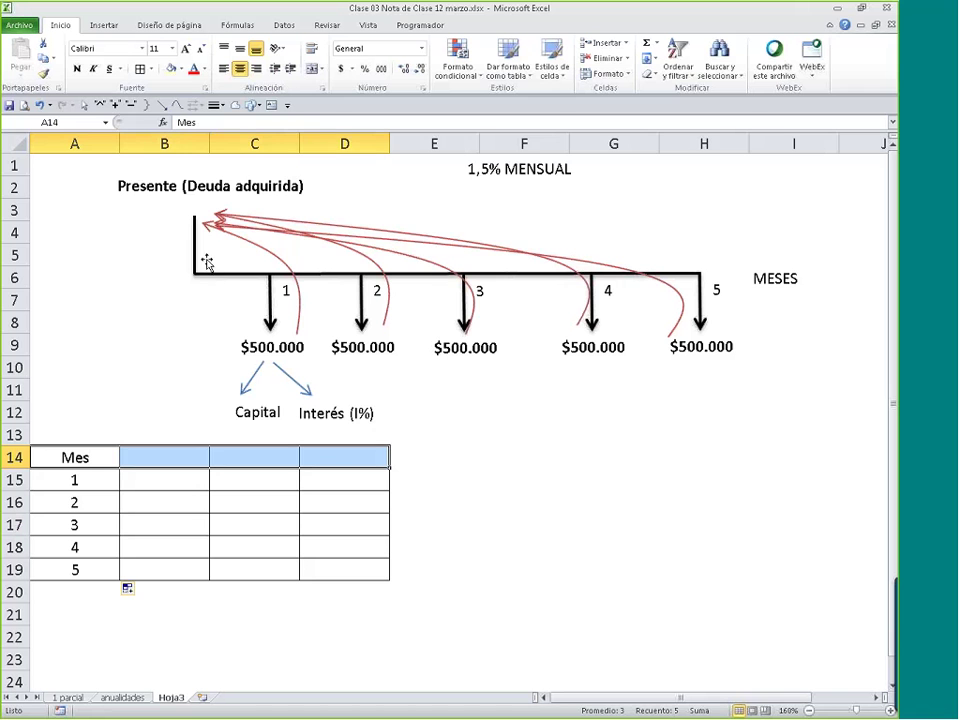
click(171, 68)
click(164, 457)
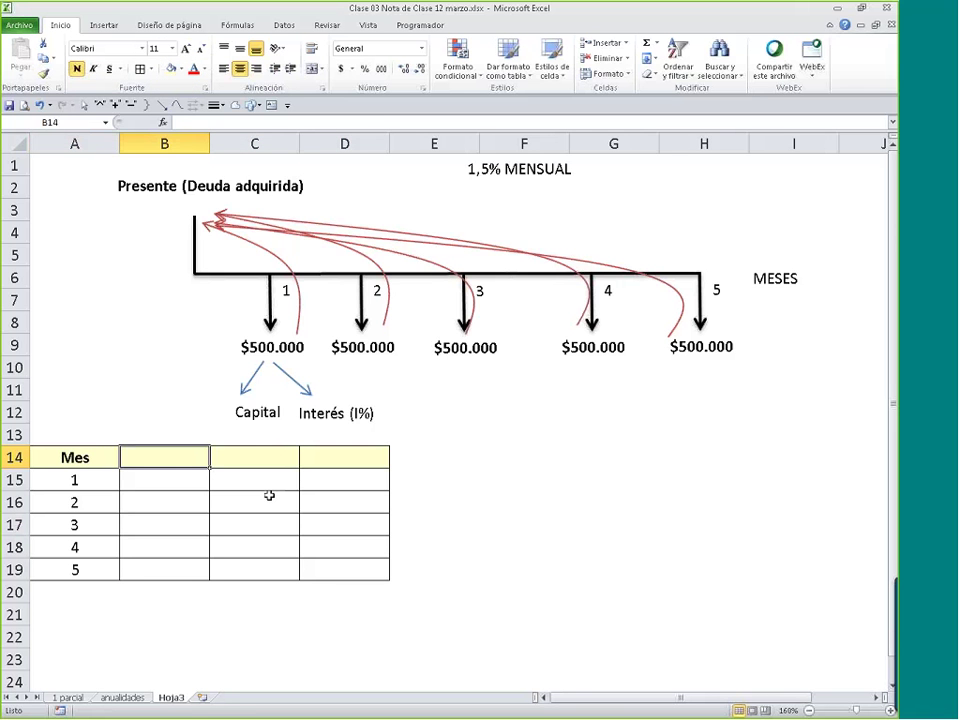
text(Va)
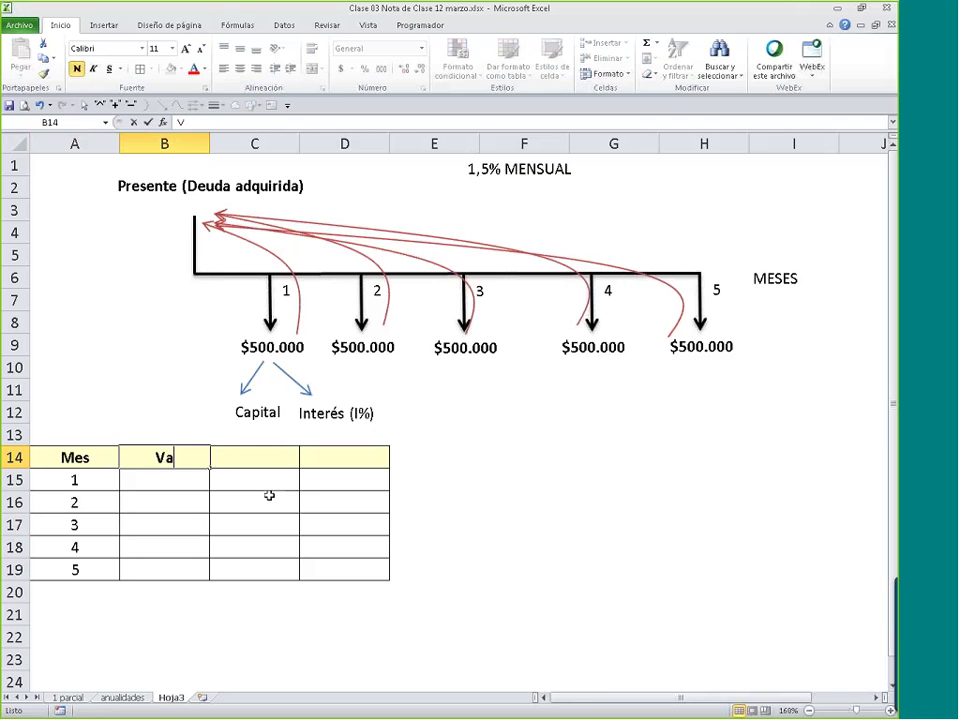
text(lor Pago)
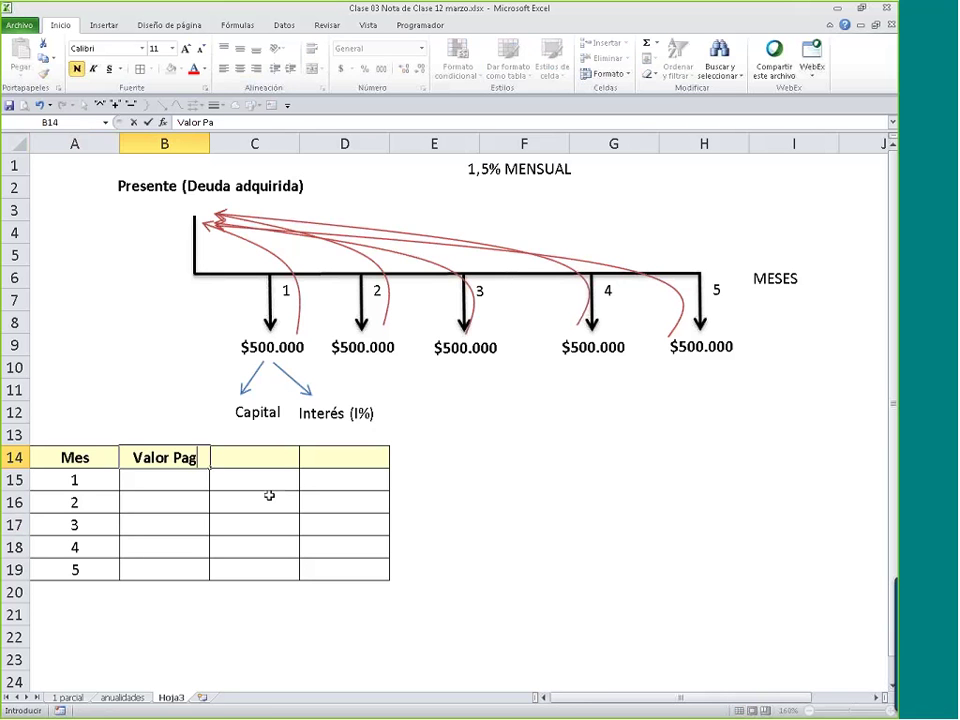
key(Return)
- Enter 500000 in B15, format it as currency without decimals, and fill it down to B19
text(500000)
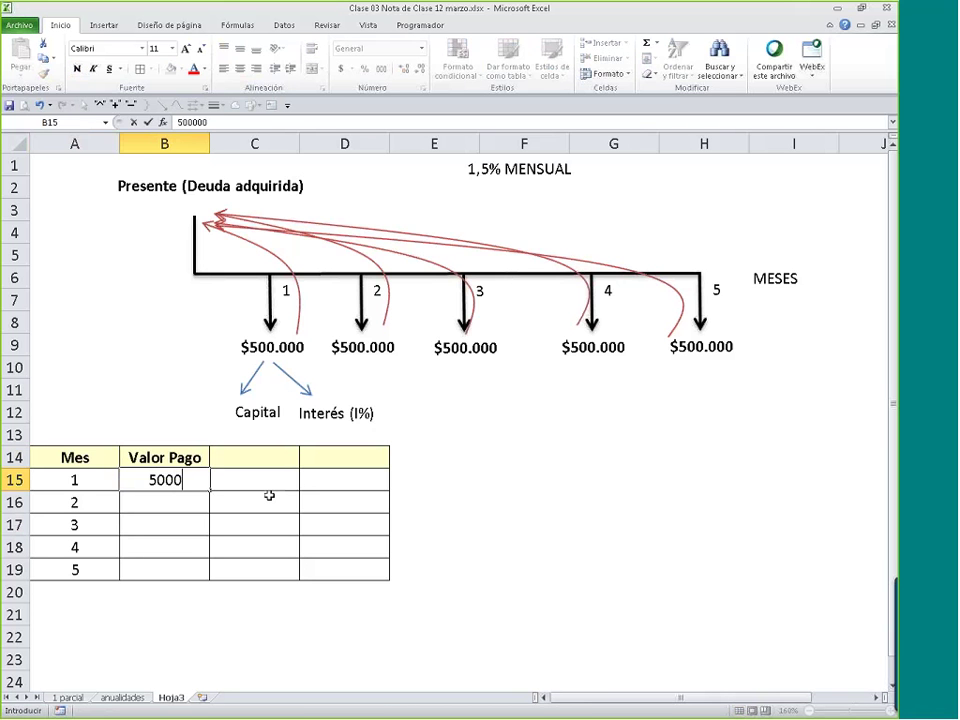
key(Return)
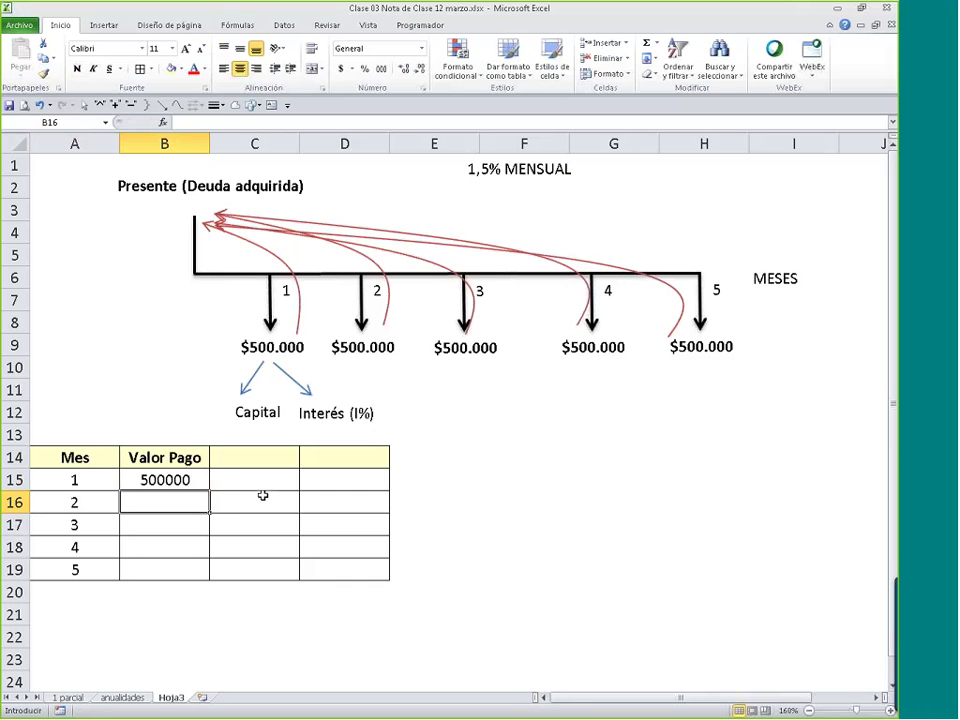
key(Up)
click(341, 69)
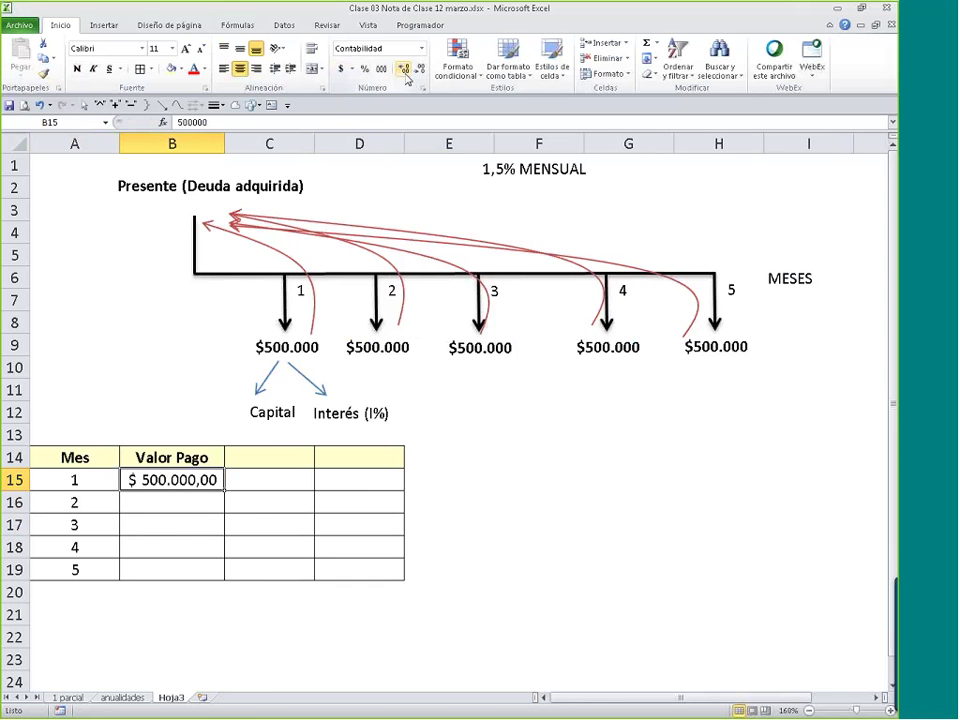
click(420, 68)
click(420, 68)
drag(224, 491, 224, 576)
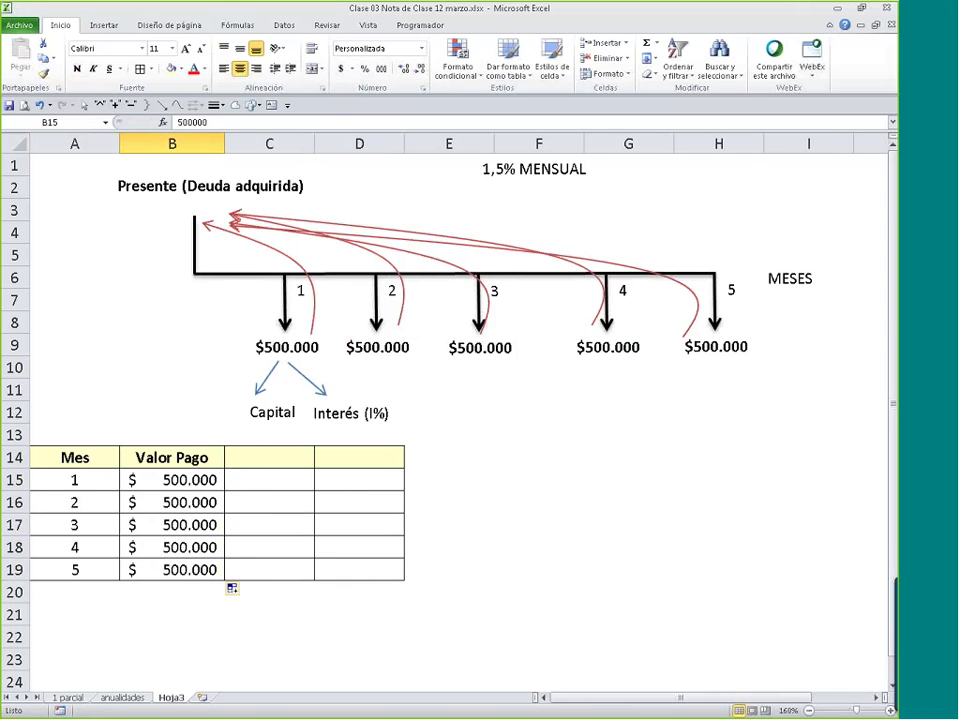
- Sum the Valor Pago column in B21 with the range B15:B20
click(222, 614)
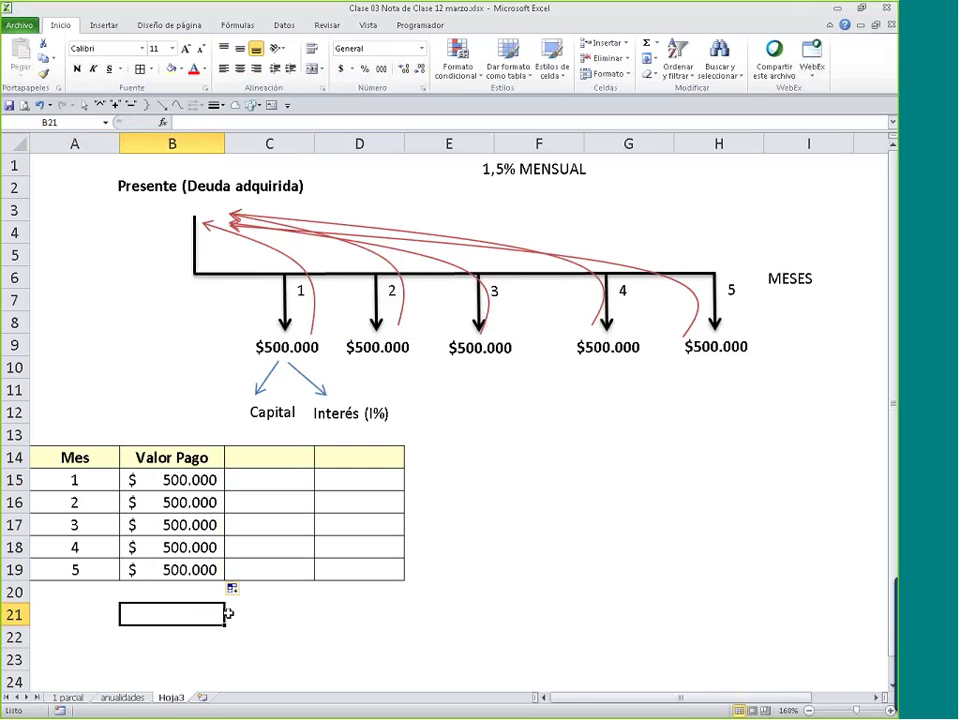
click(647, 45)
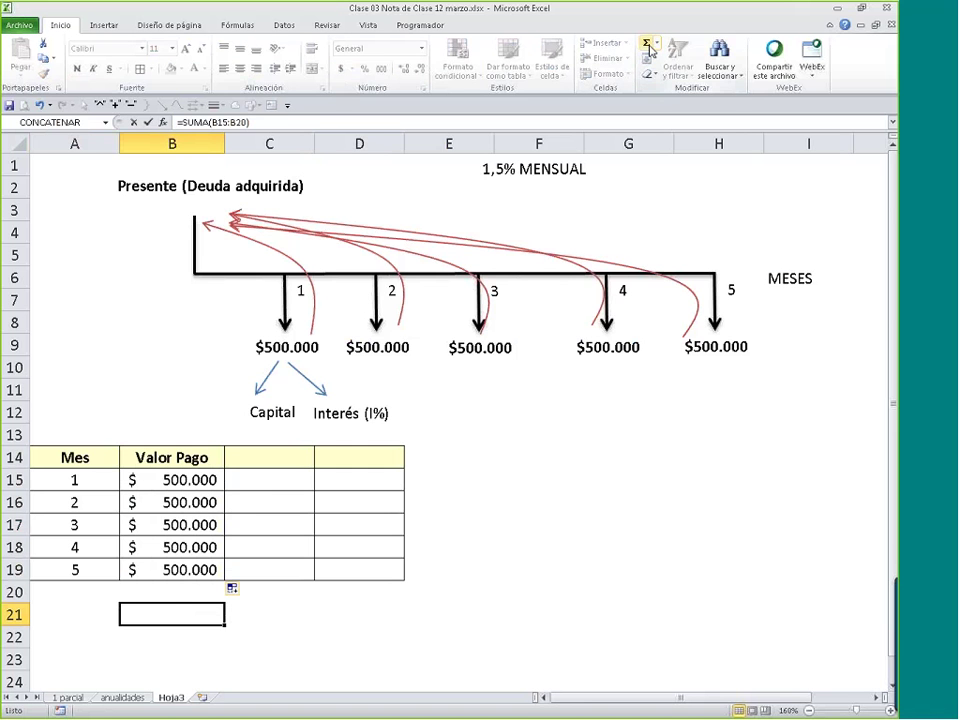
key(Return)
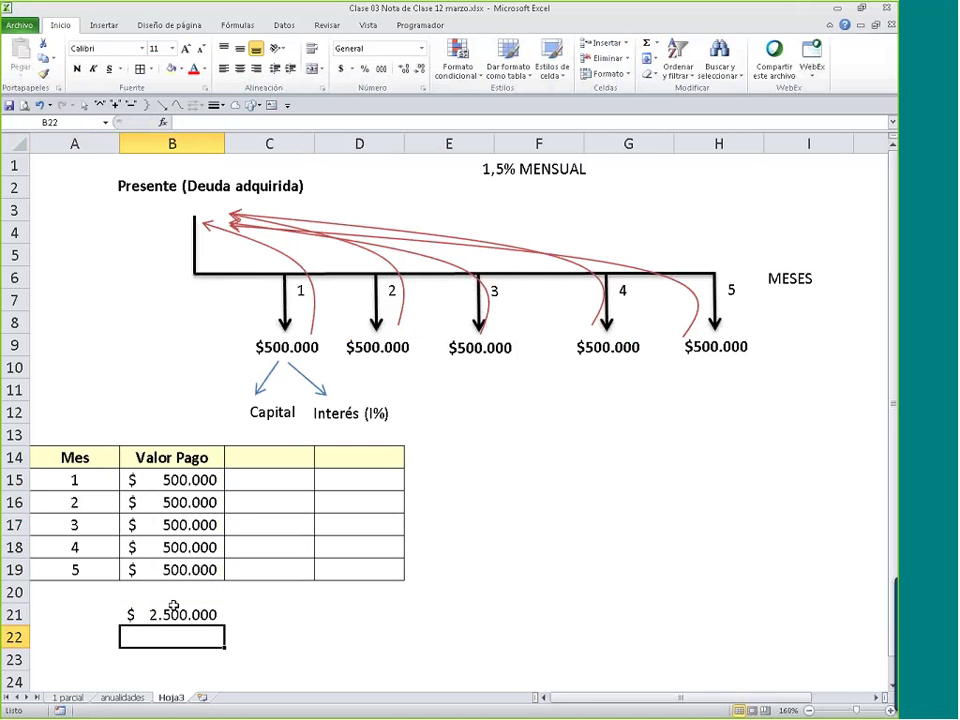
- Cross out the total in B21 with two thick red straight lines forming an X
scroll(190, 595, down, 2)
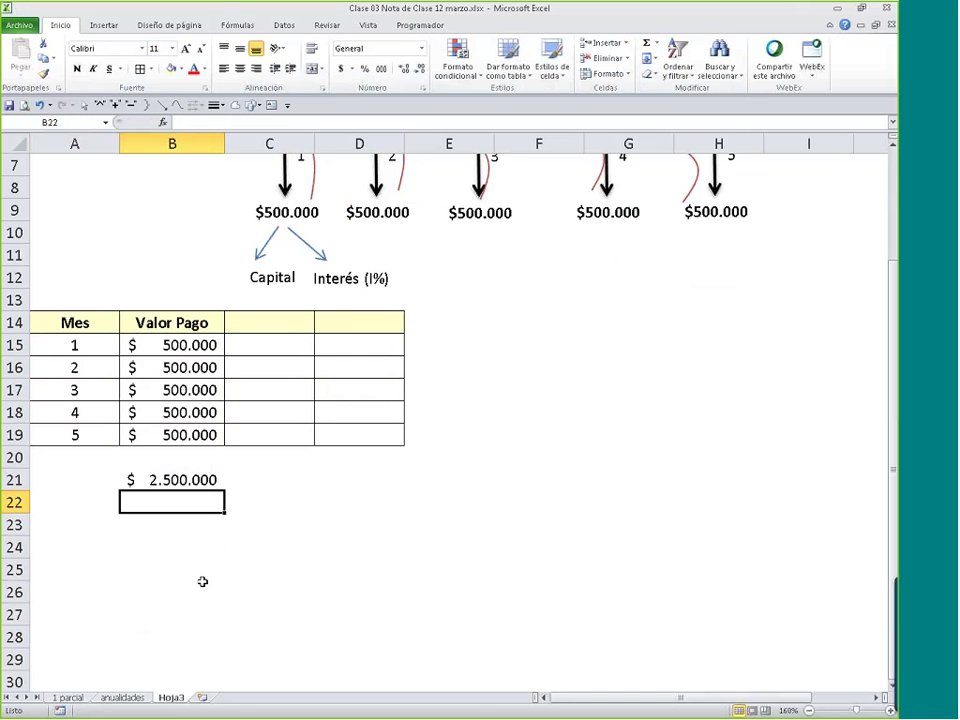
click(108, 25)
click(176, 58)
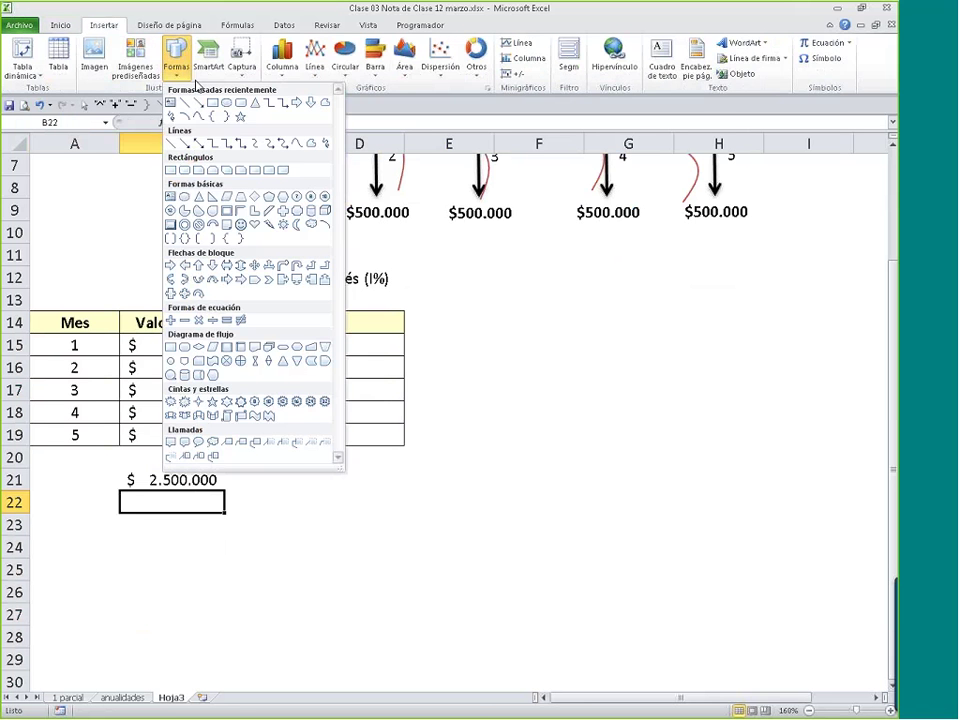
click(186, 104)
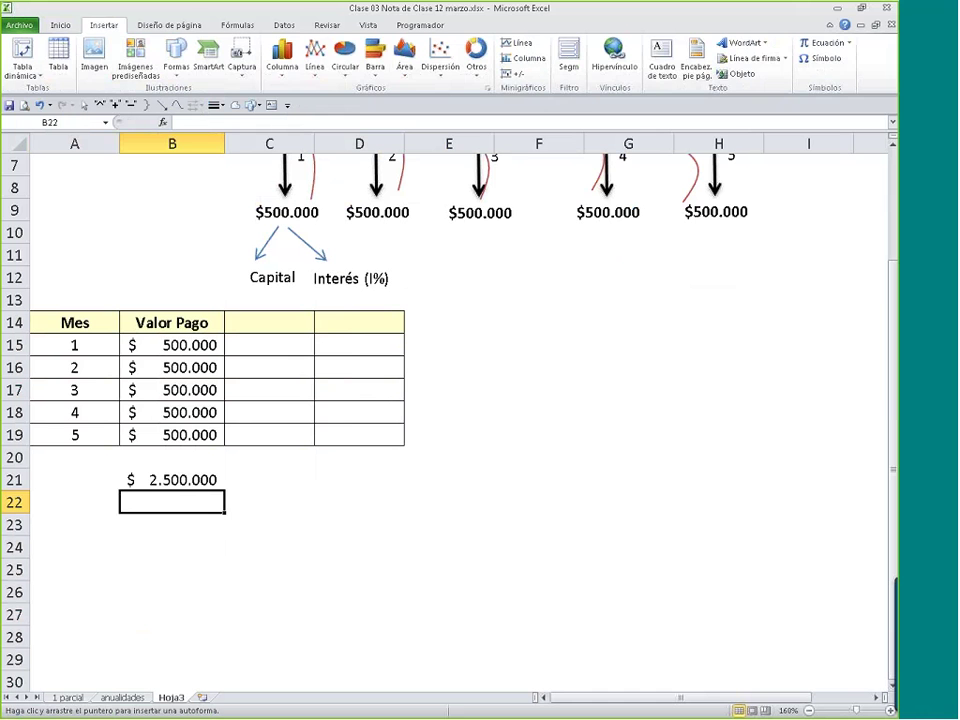
mouse_move(138, 465)
mouse_down()
mouse_move(240, 508)
mouse_move(228, 503)
mouse_up()
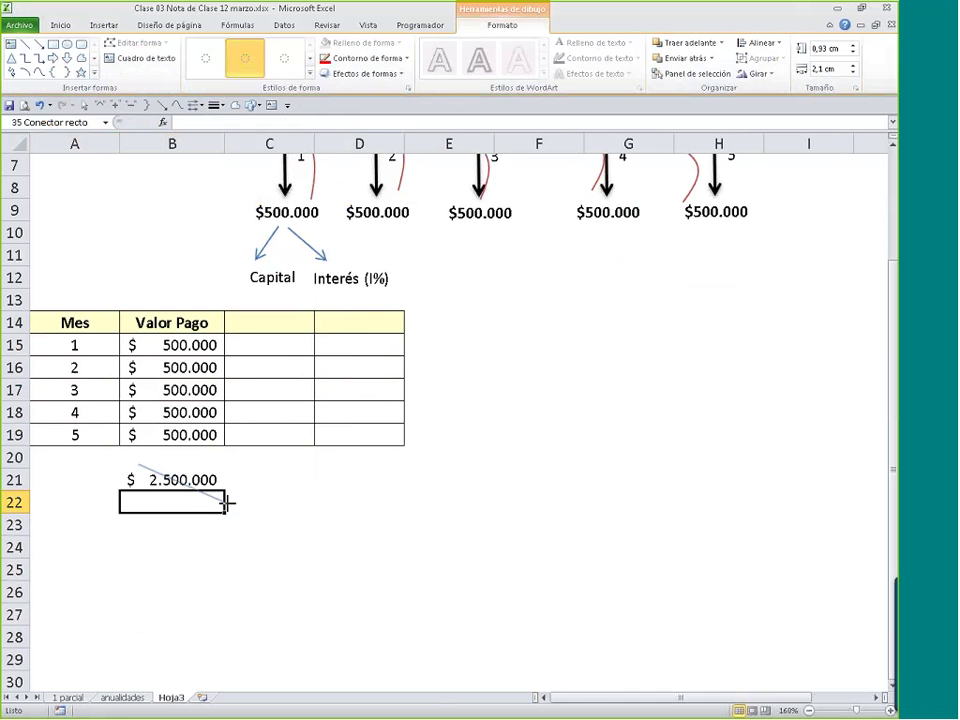
click(311, 76)
click(285, 137)
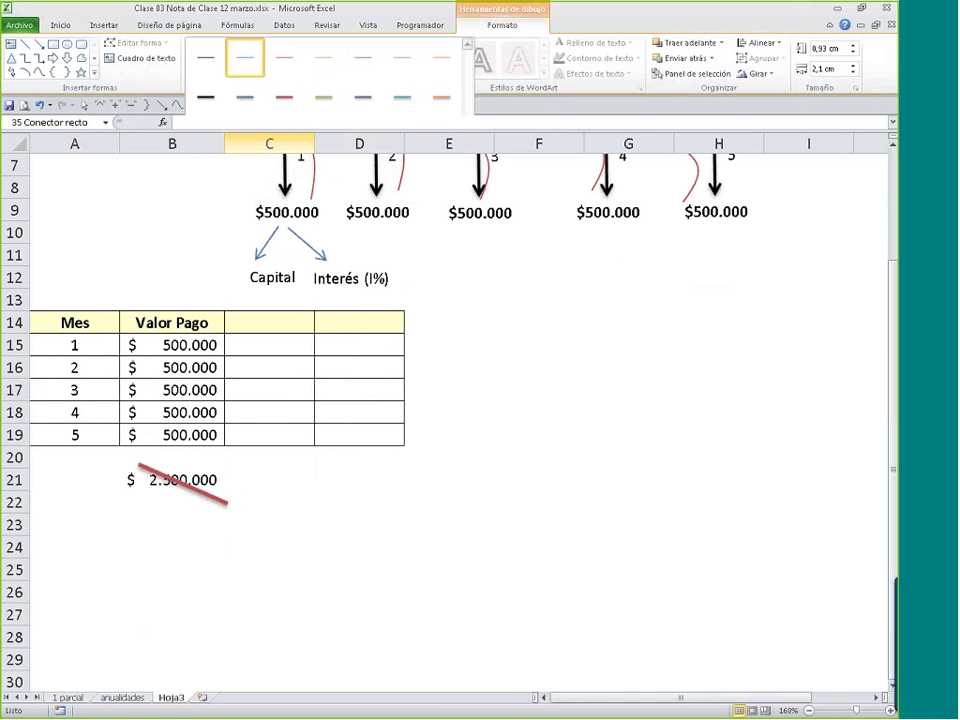
drag(200, 493, 221, 459)
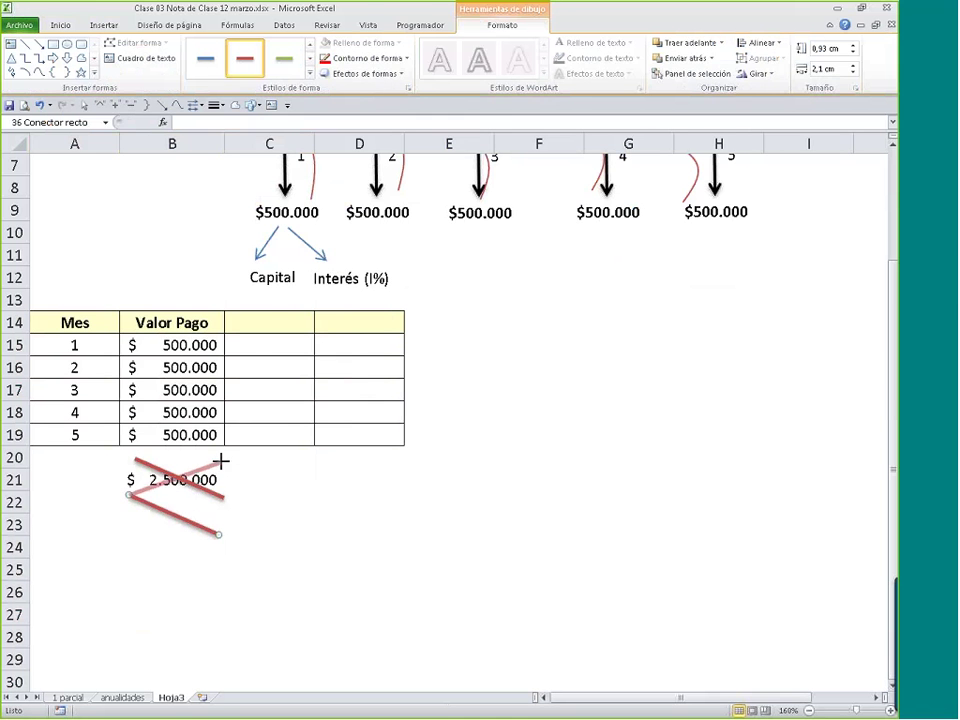
click(318, 503)
scroll(340, 515, up, 2)
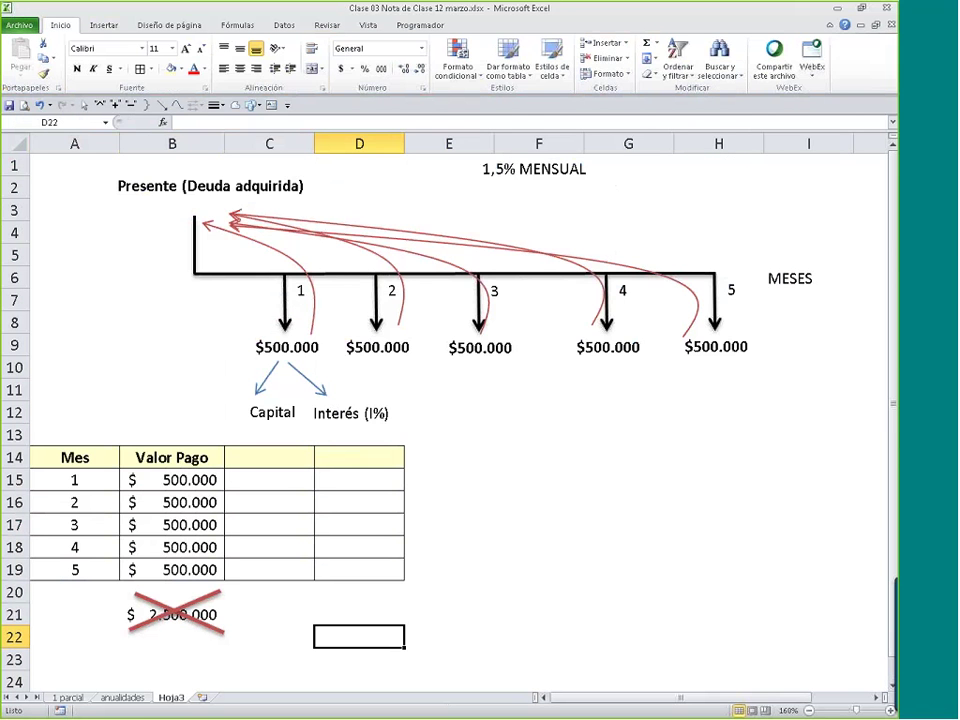
click(210, 186)
drag(118, 186, 303, 186)
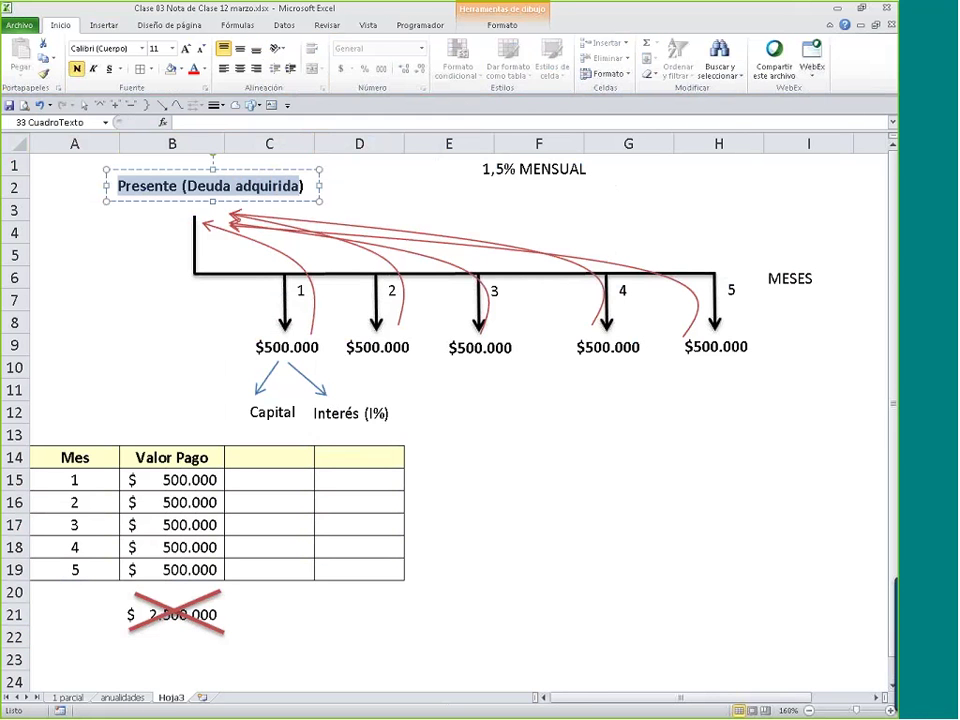
- Enter the header "Presente" in C14
click(284, 455)
text(Pre)
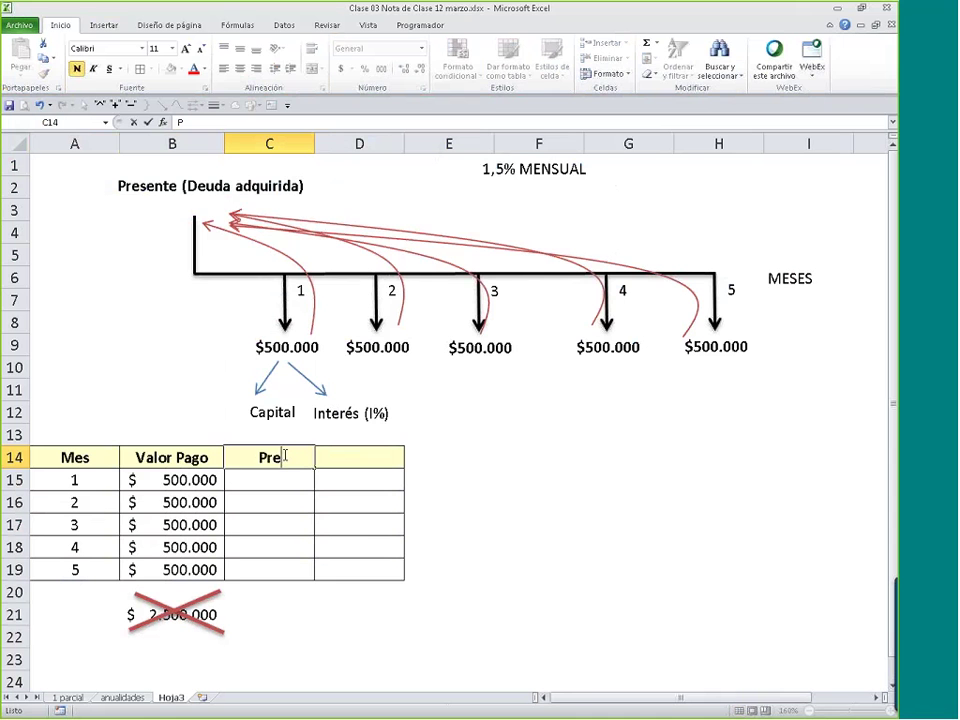
text(sente)
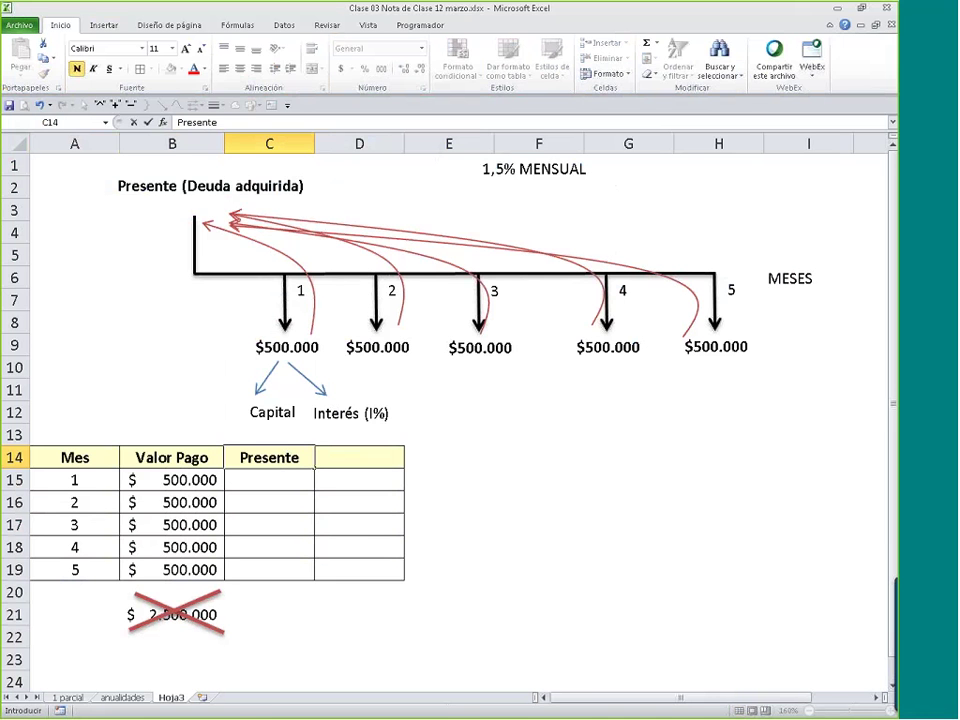
key(Return)
- Move the "Presente" header to D14 and enter "tasa" as the header in C14
click(305, 457)
drag(313, 470, 377, 467)
text(tasa)
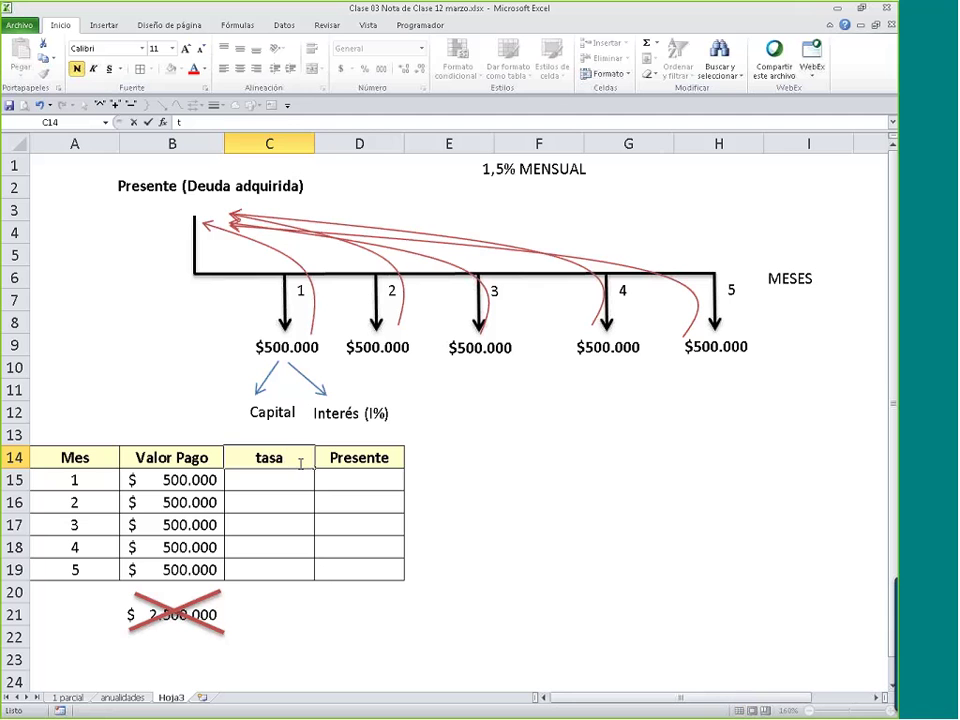
key(Return)
- Enter a rate of 1,50% in C15 and fill it down to C19
text(1)
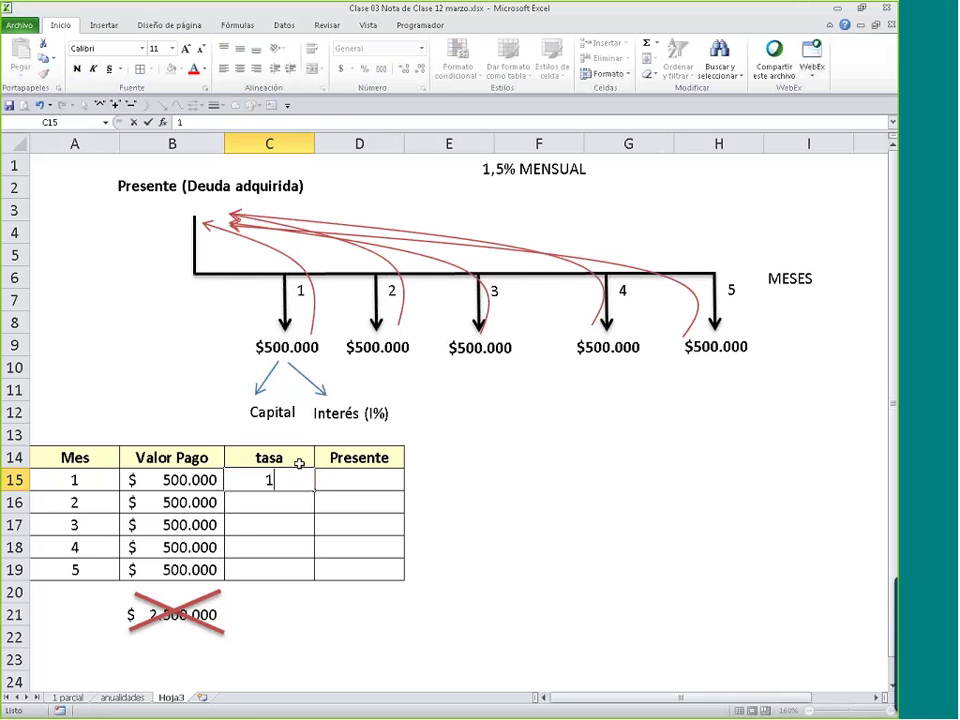
text(,50%)
key(Return)
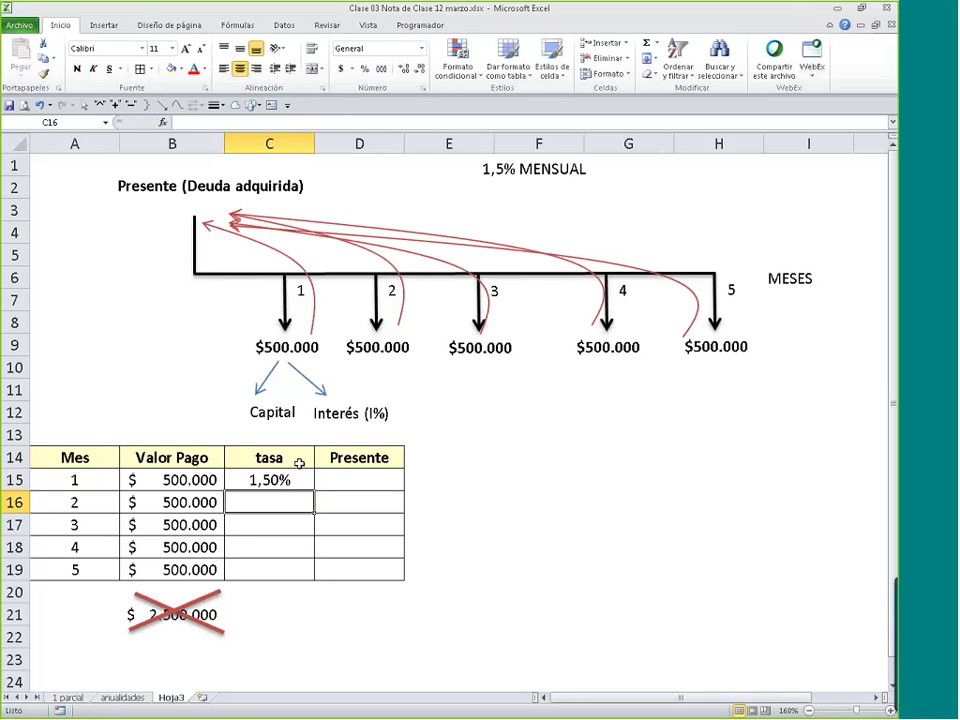
click(310, 482)
double_click(312, 490)
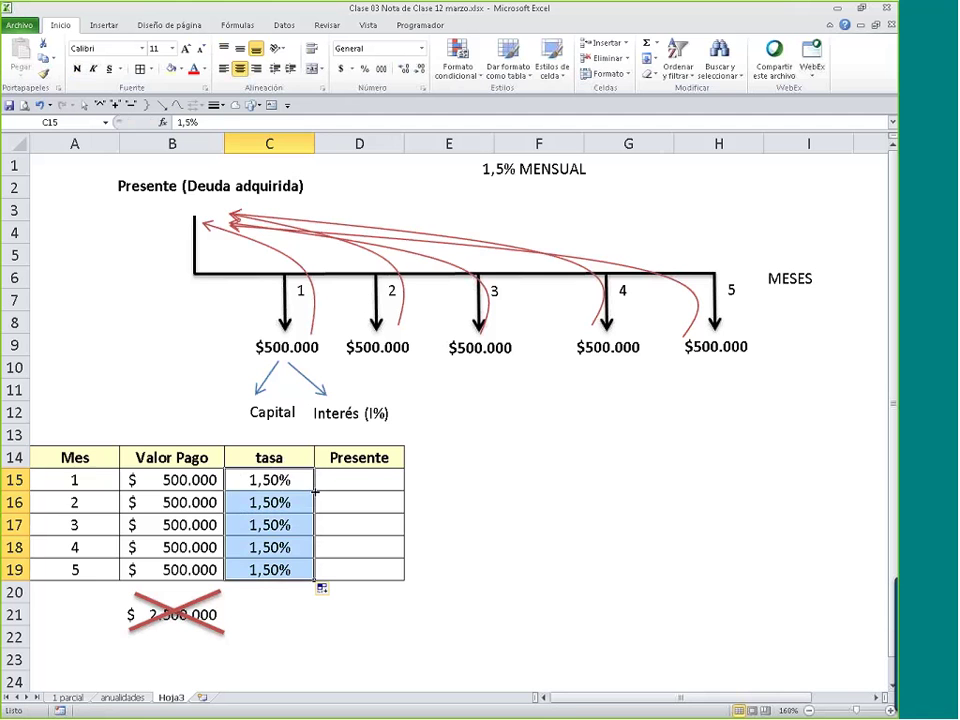
drag(75, 480, 75, 570)
drag(270, 480, 317, 589)
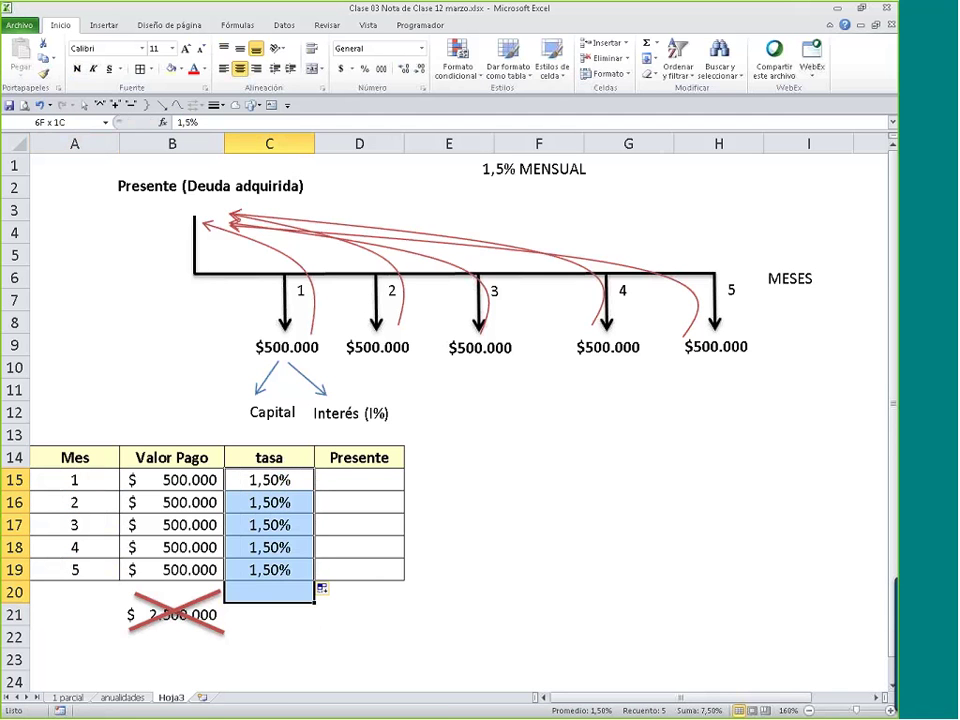
- Enter =va() in D15 and bring up its function arguments, placed clear of the table
click(364, 480)
text(=va())
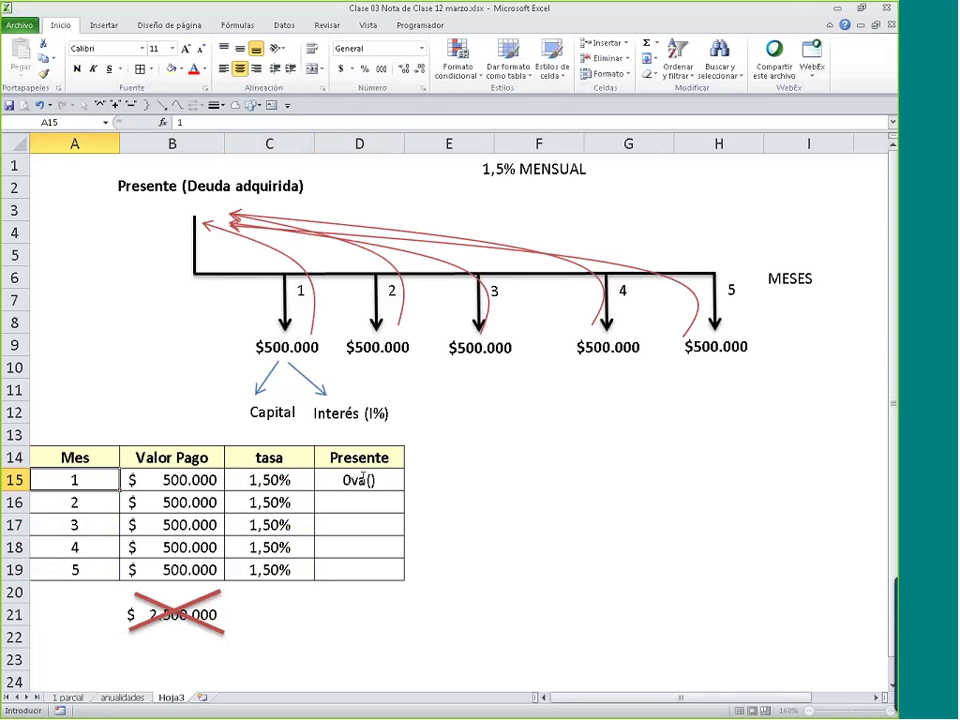
drag(357, 480, 317, 481)
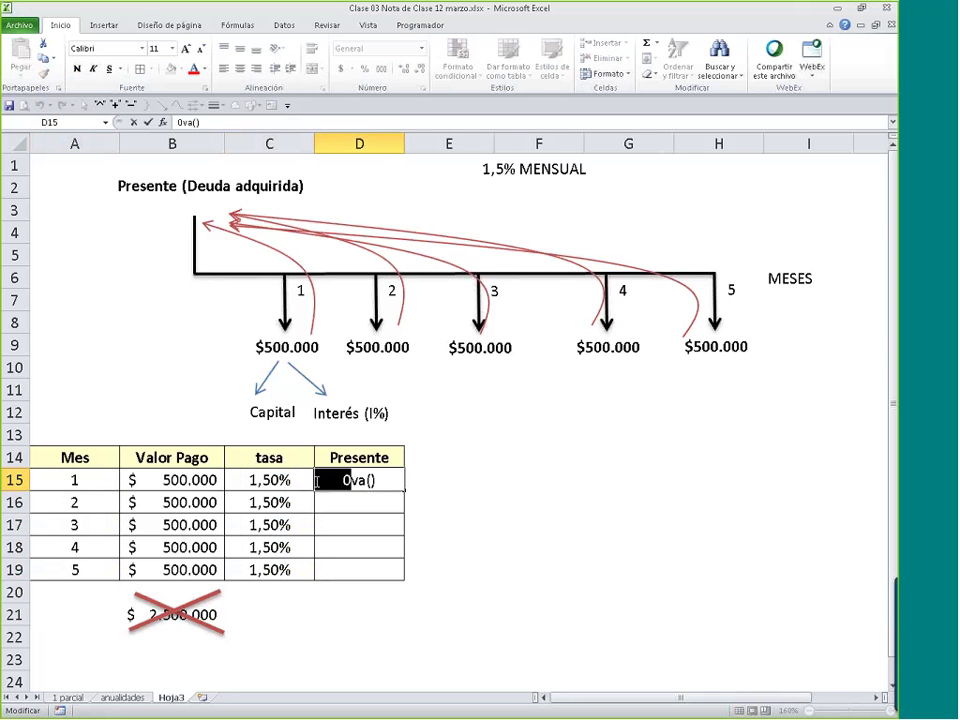
click(317, 480)
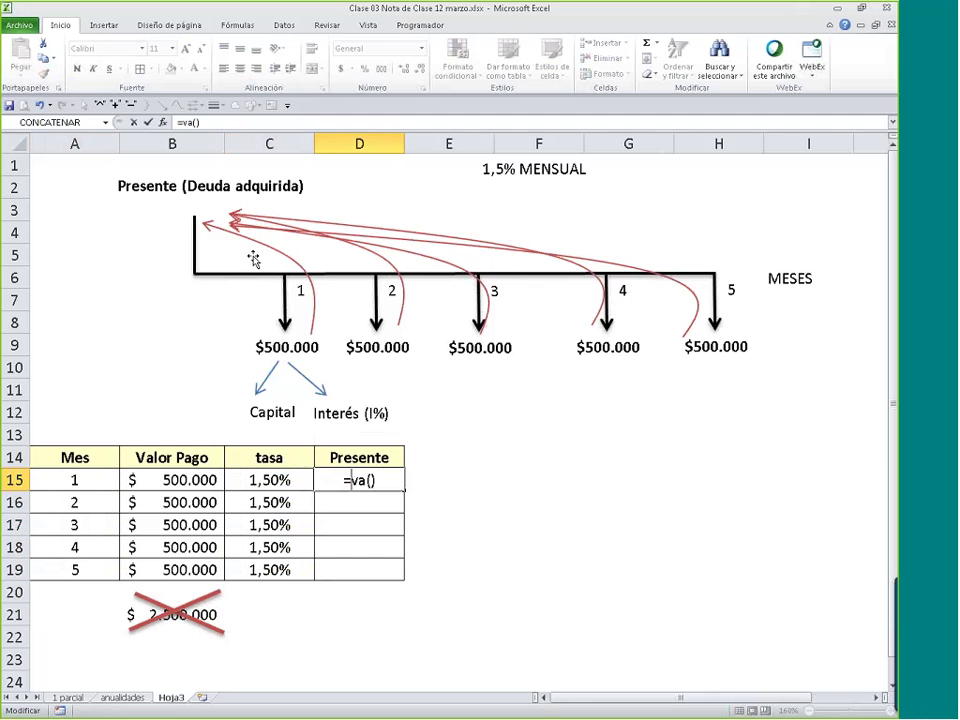
click(162, 123)
drag(456, 373, 504, 463)
- Set VA's Tasa to C15, Nper to A15 and Vf to -B15, and fill the D15 formula down to D19
click(277, 478)
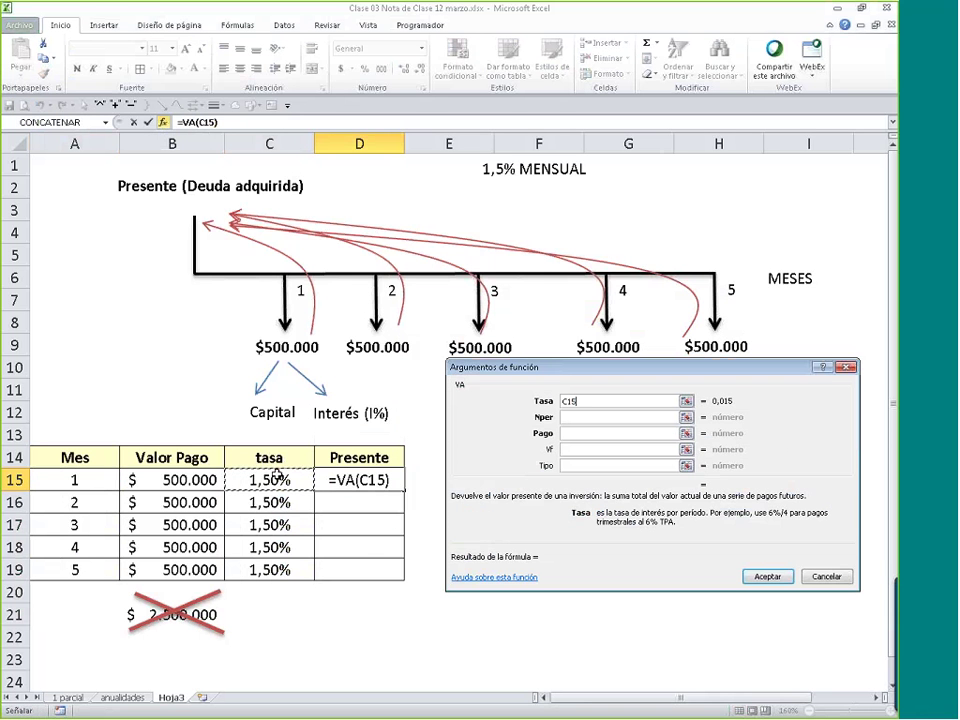
click(591, 417)
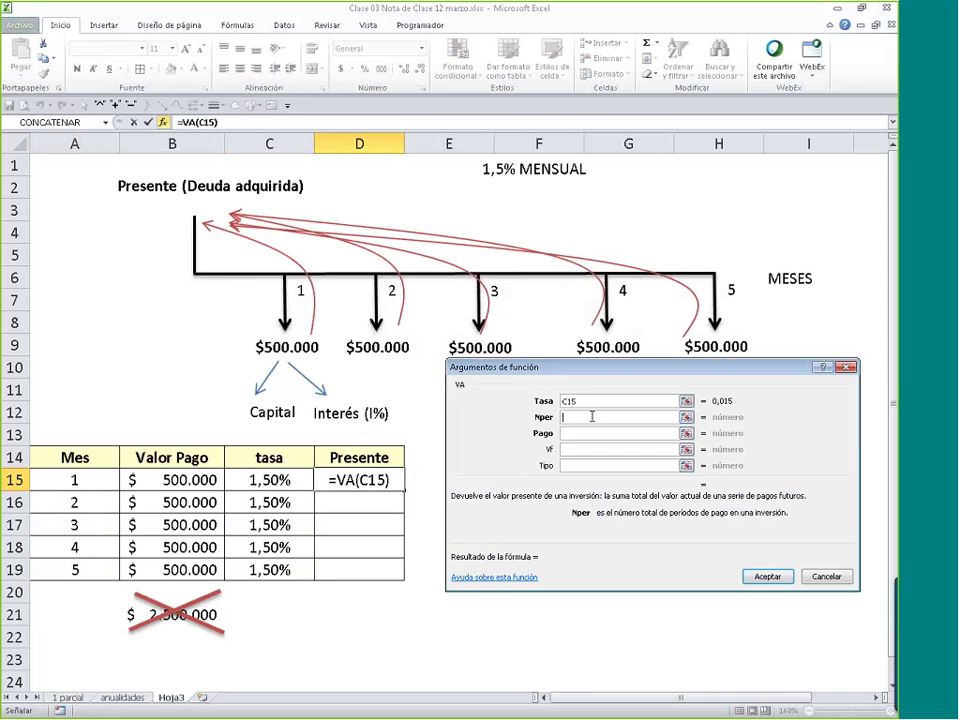
click(60, 480)
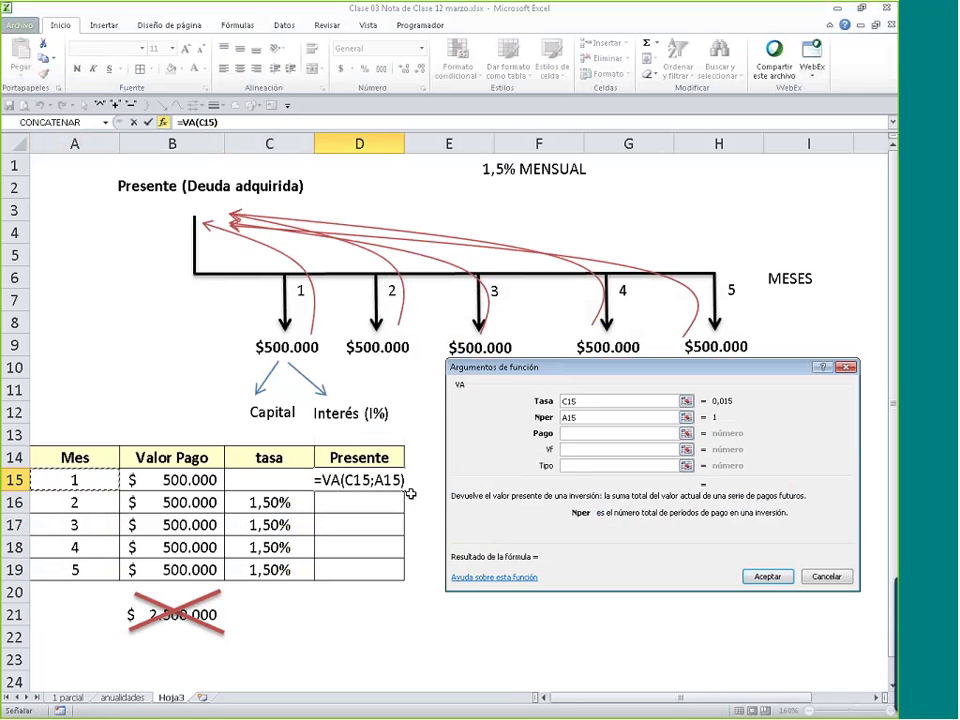
click(570, 450)
text(-)
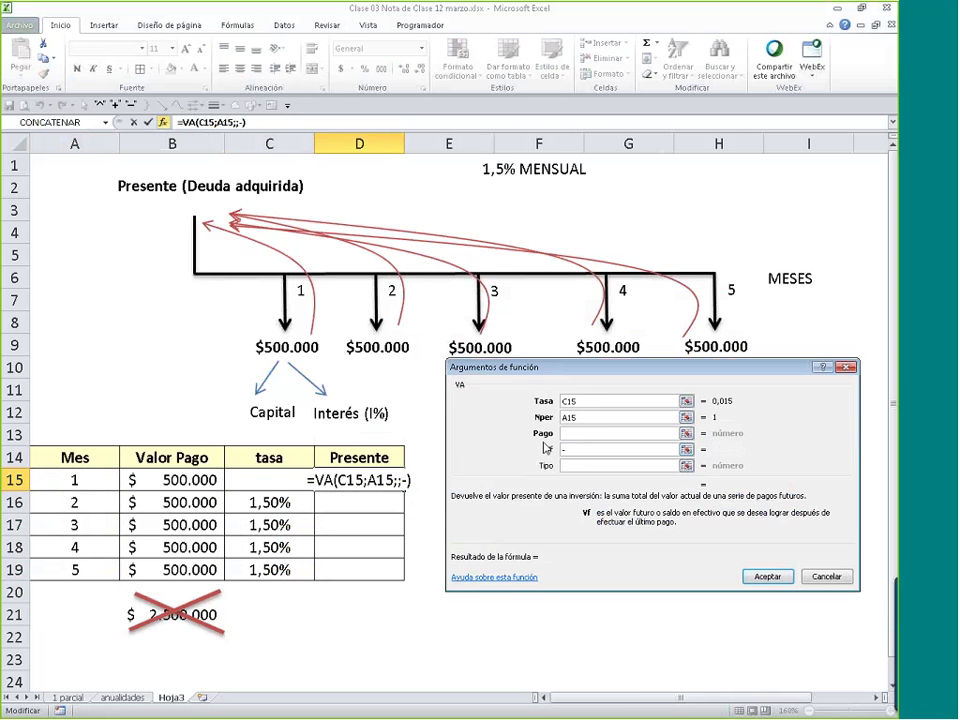
click(190, 479)
key(Return)
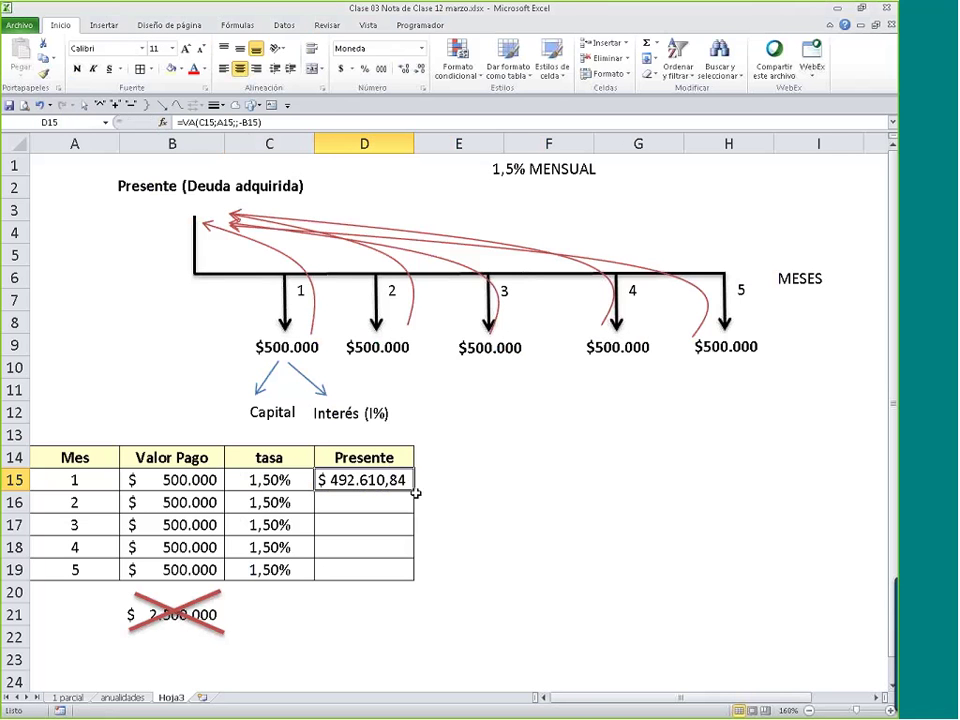
drag(414, 491, 412, 576)
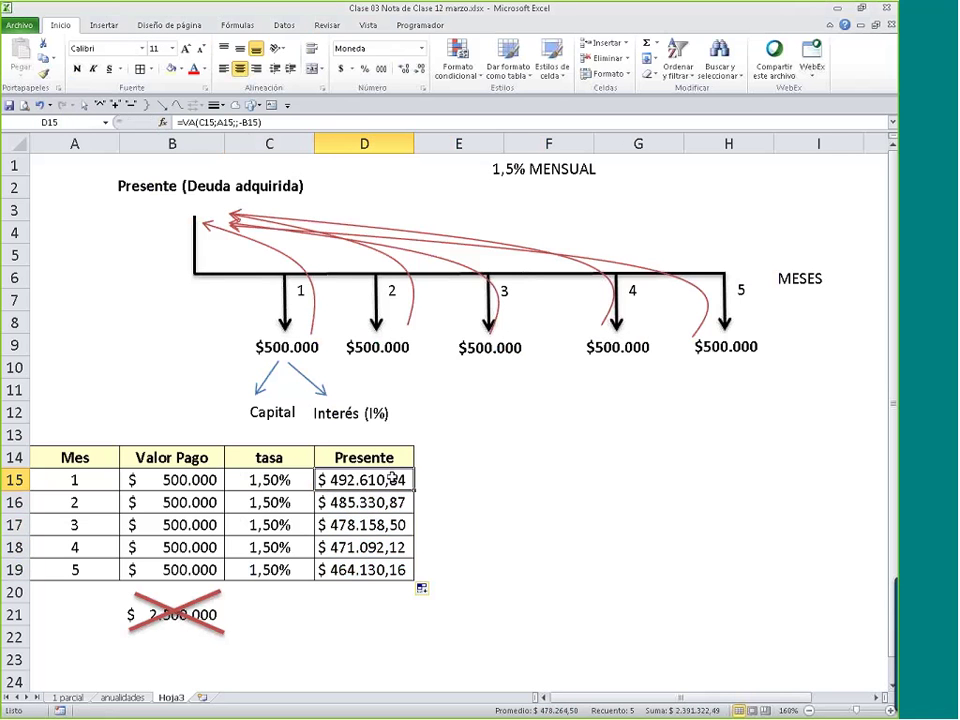
- Sum the Presente values in D21 with =SUMA(D15:D20)
click(364, 613)
click(654, 43)
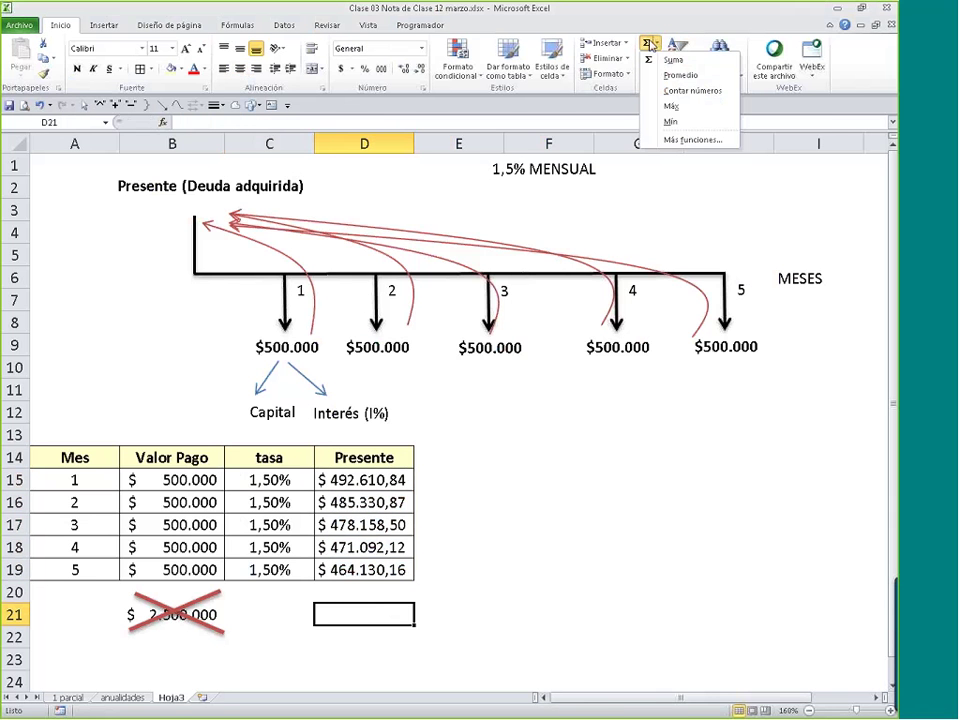
click(656, 60)
key(Return)
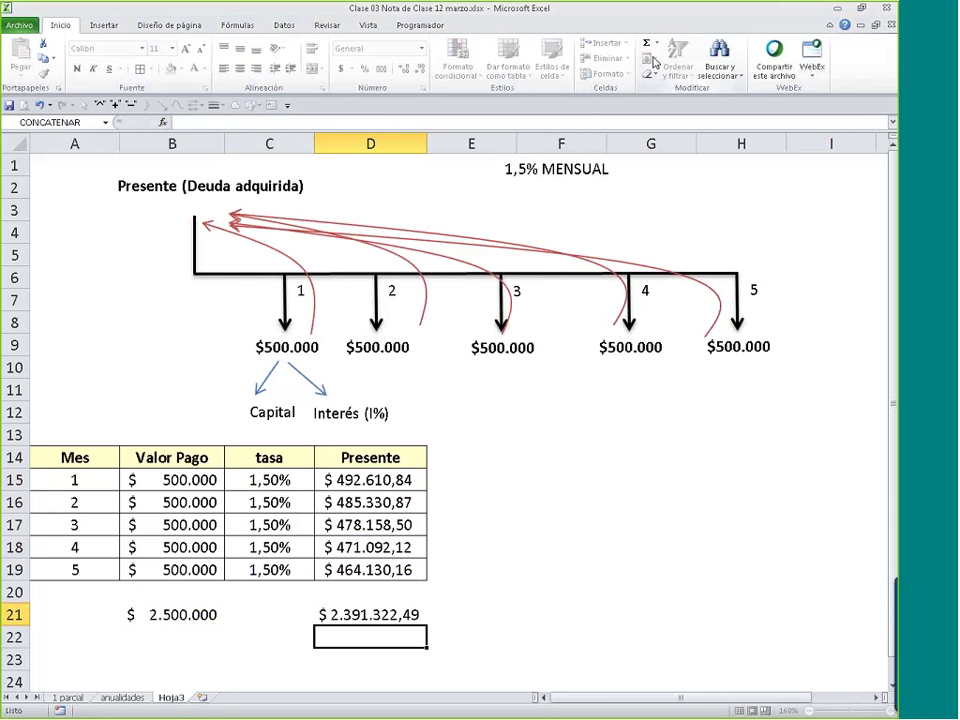
- Shift the "Presente (Deuda adquirida)" text box slightly left and paste a copy of the D21 total at the end of its text
click(343, 615)
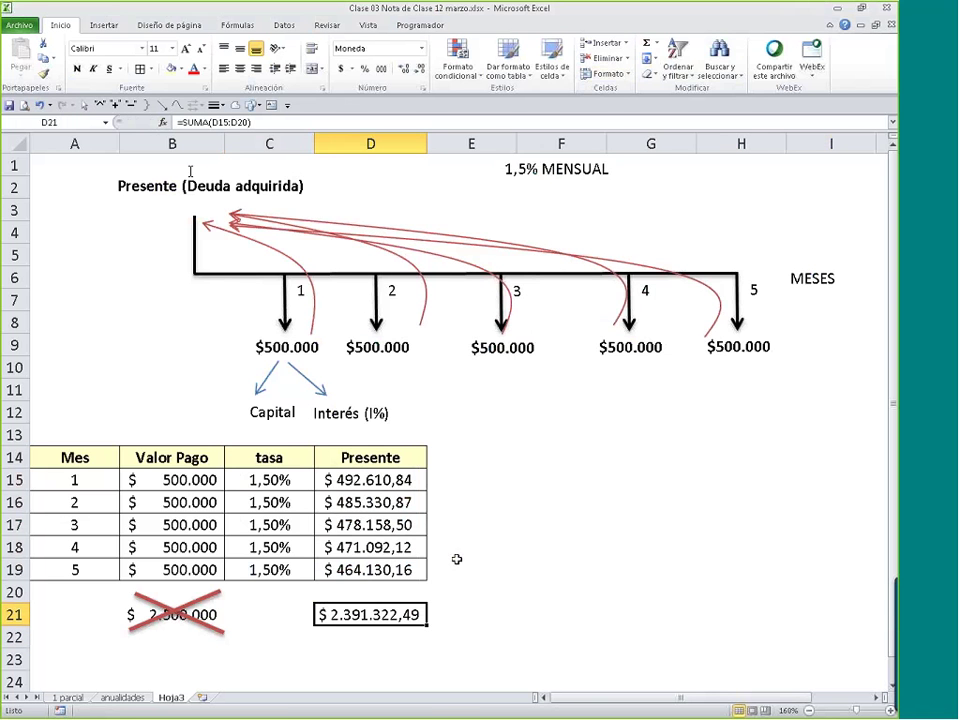
key(ctrl+c)
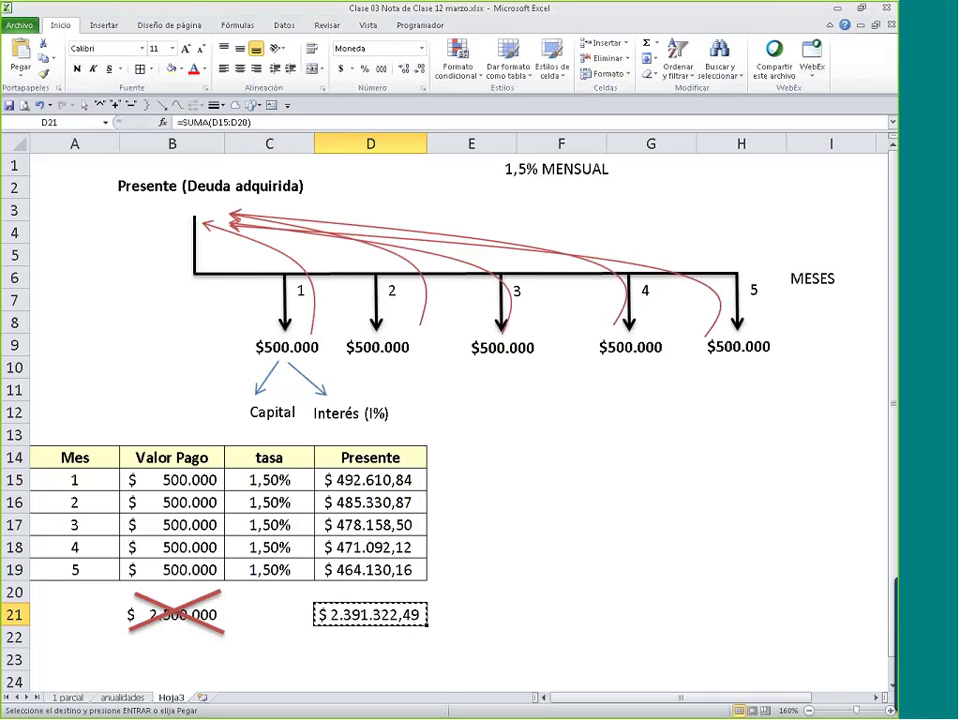
click(290, 186)
drag(316, 186, 274, 183)
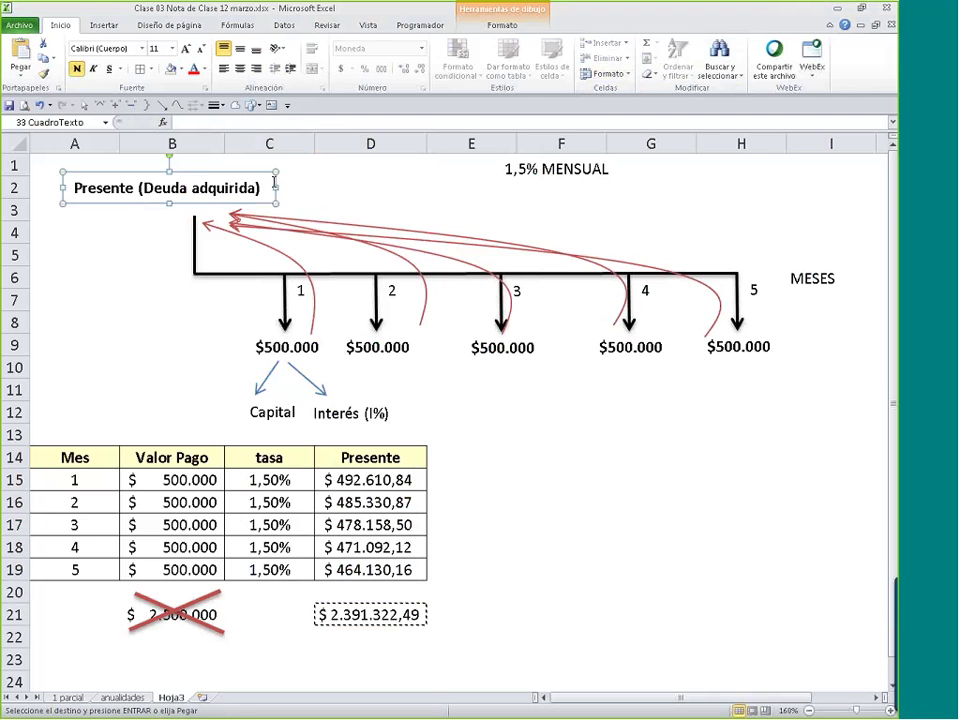
click(274, 183)
key(ctrl+v)
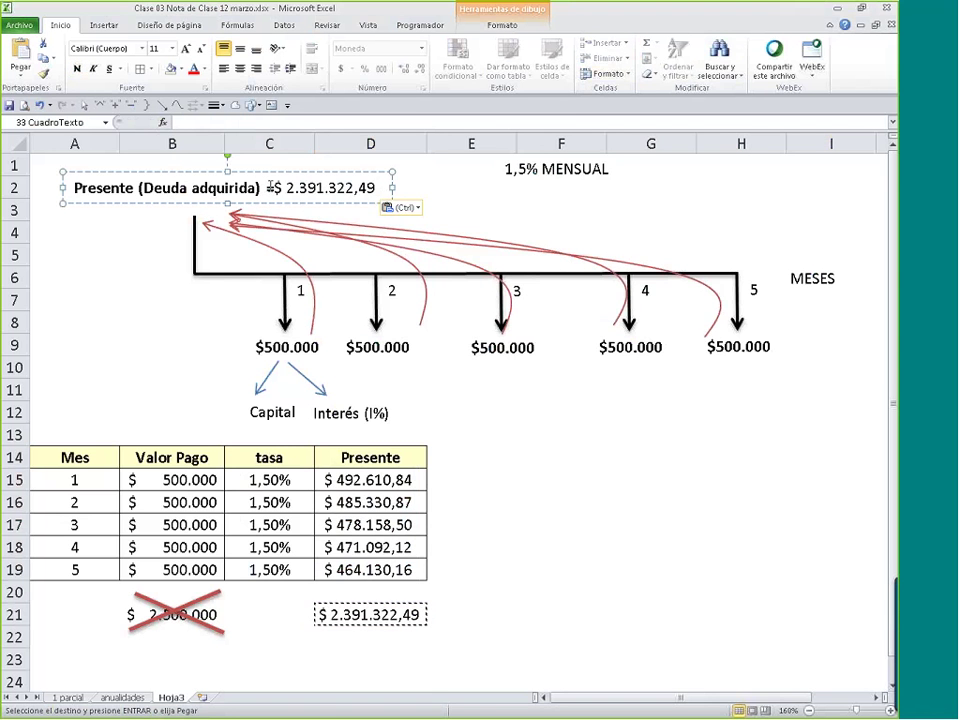
- Insert "=" before the pasted amount in the text box and keep only one copy of $ 2.391.322,49
click(268, 187)
text(=)
key(ctrl+v)
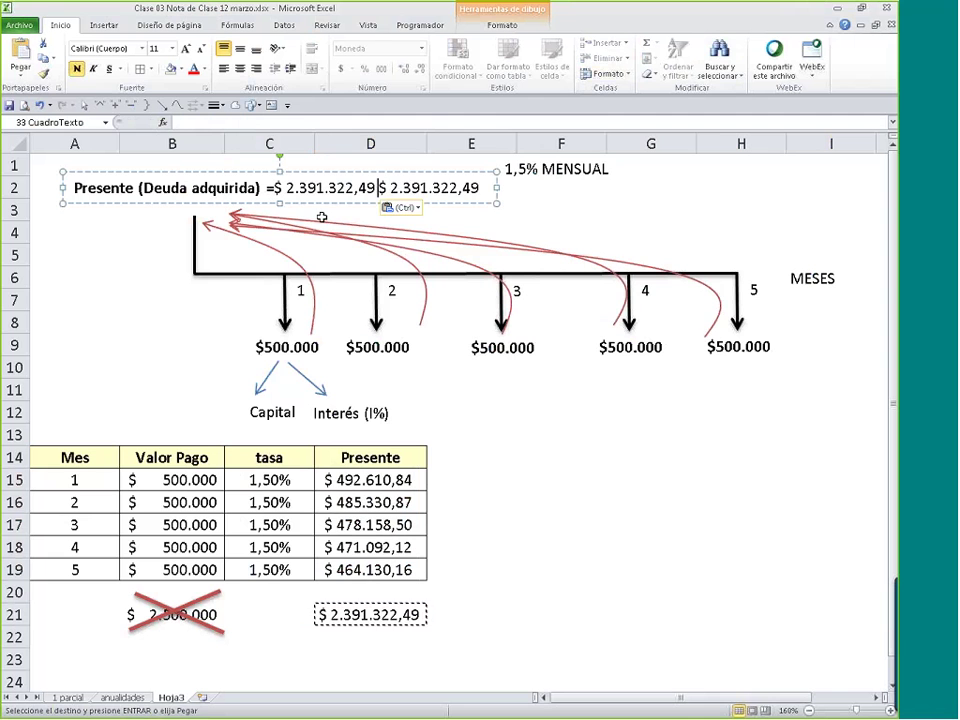
key(Delete)
key(Delete)
key(Delete)
key(Delete)
key(Delete)
key(Delete)
key(Delete)
key(Delete)
key(Delete)
key(Delete)
key(Delete)
key(Delete)
key(Delete)
key(Delete)
key(Delete)
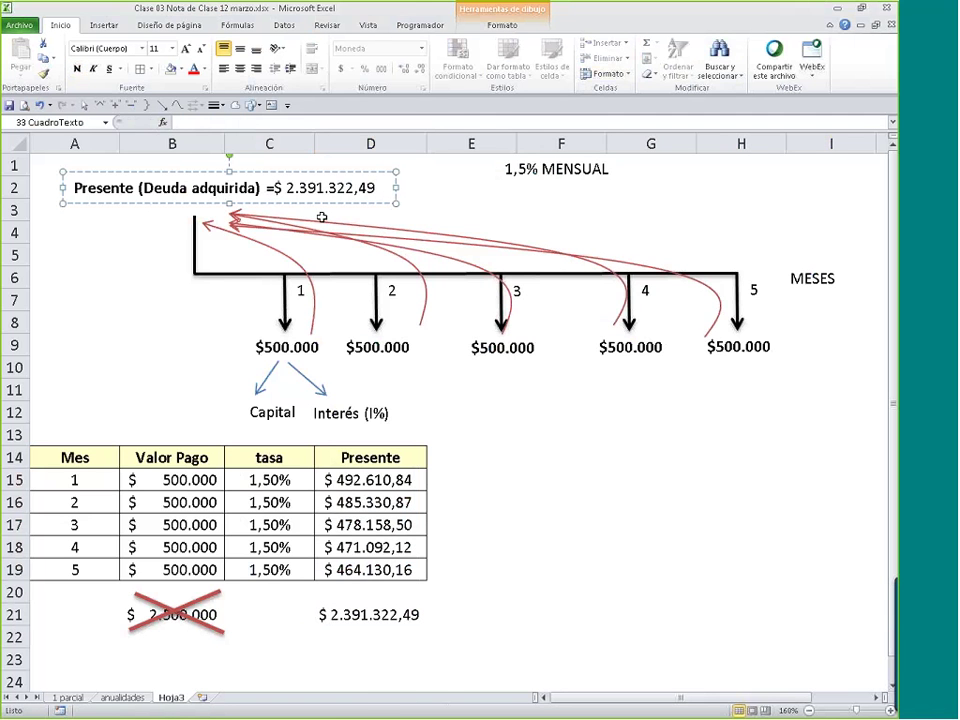
- Review the five $500.000 payment labels below the timeline, from month 1 to month 5
double_click(287, 346)
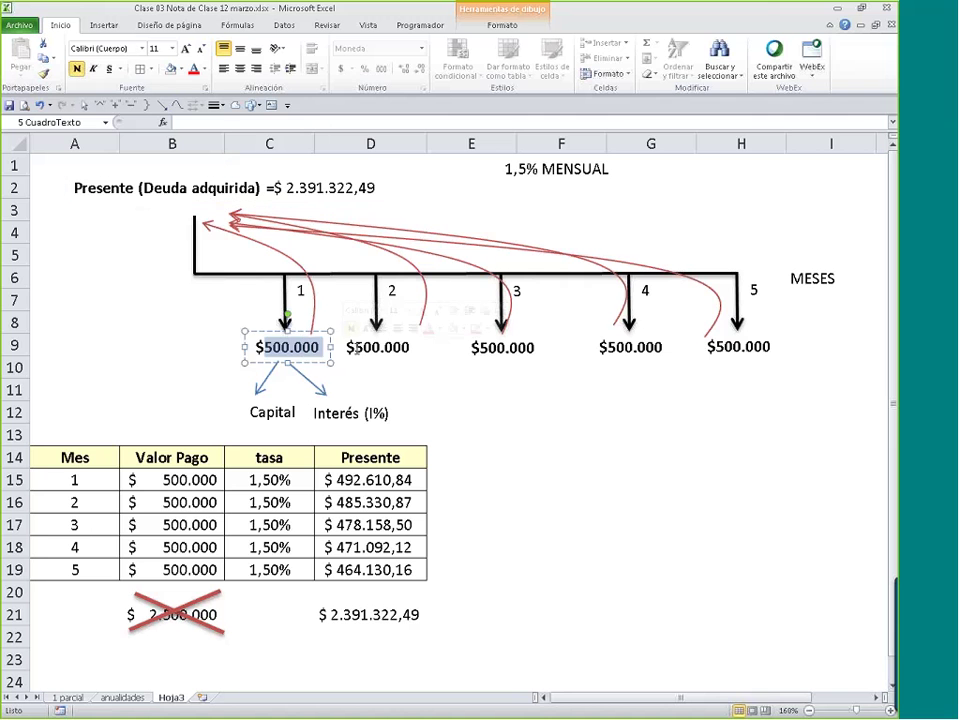
drag(347, 346, 535, 347)
click(473, 347)
click(601, 347)
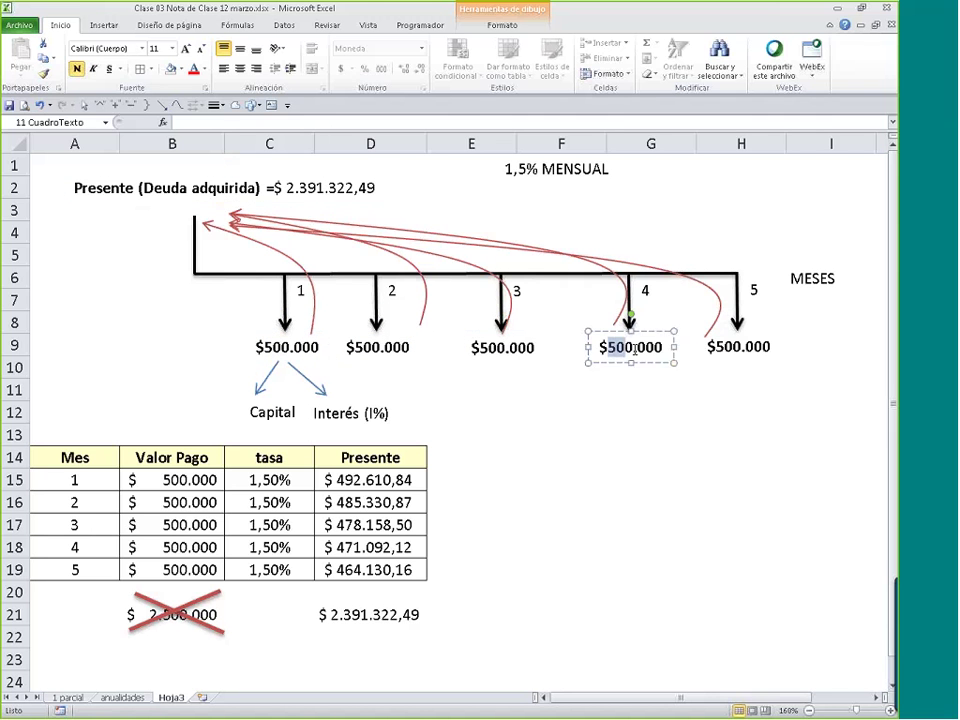
click(711, 347)
drag(711, 347, 775, 347)
click(621, 418)
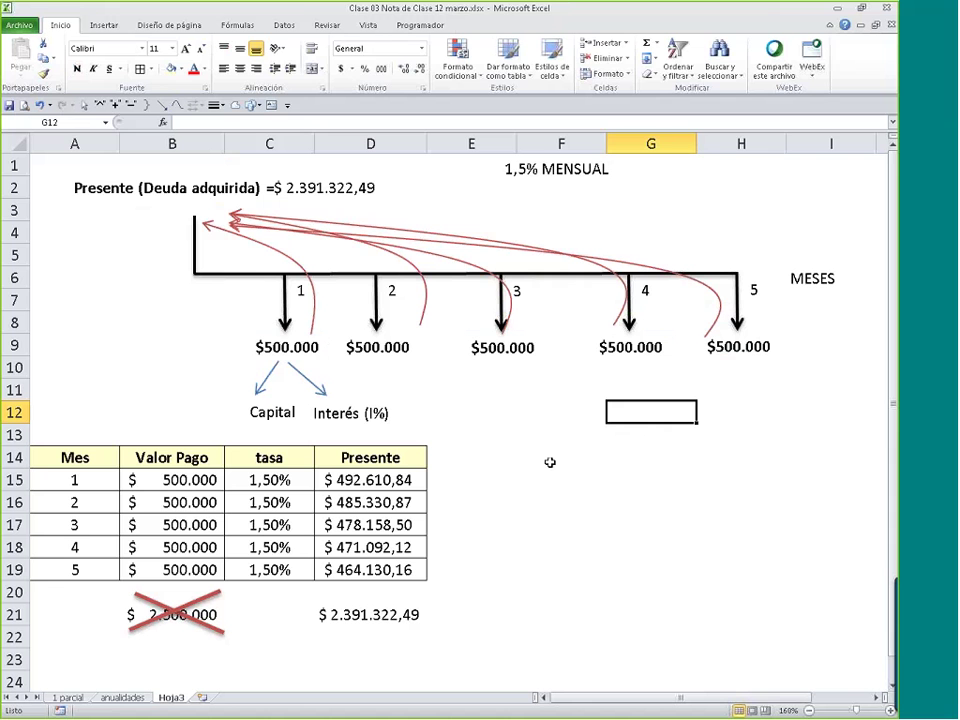
double_click(292, 347)
double_click(382, 347)
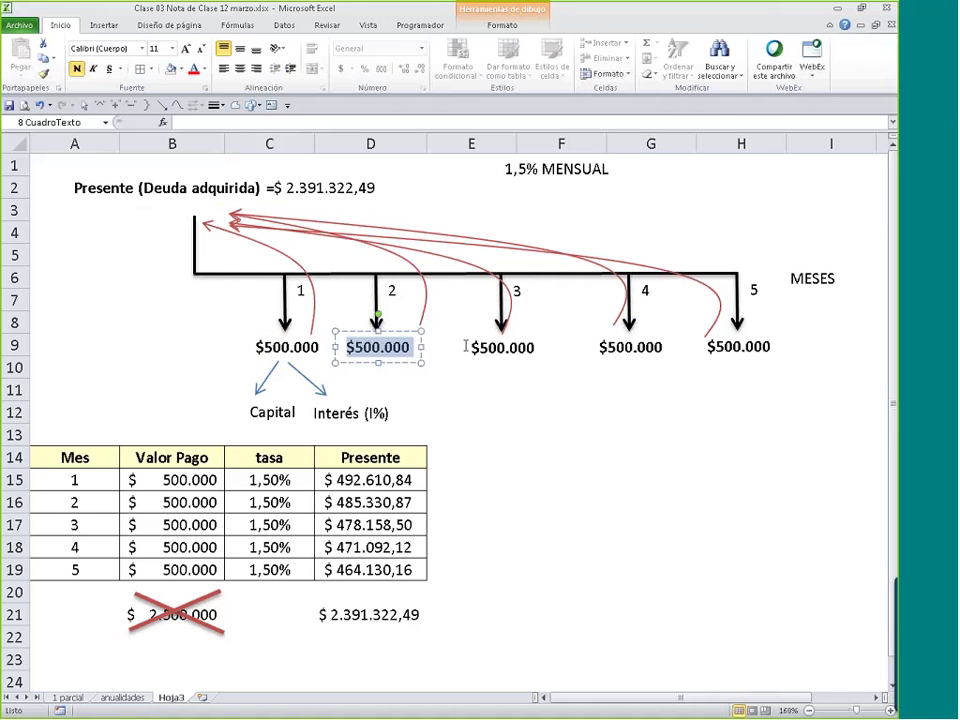
double_click(506, 347)
double_click(632, 348)
double_click(740, 347)
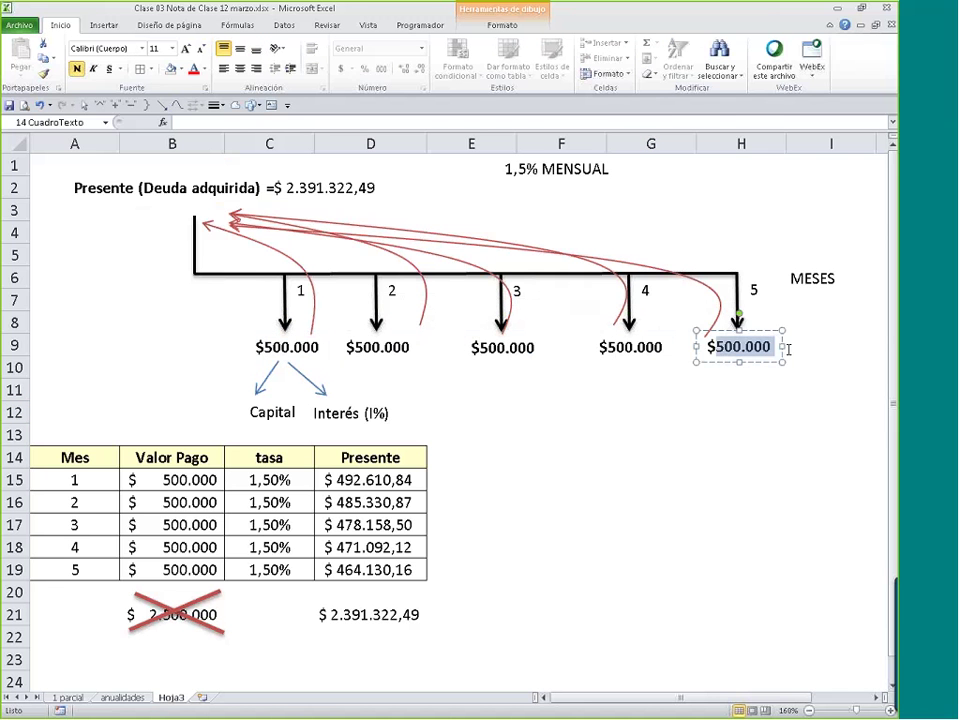
click(754, 203)
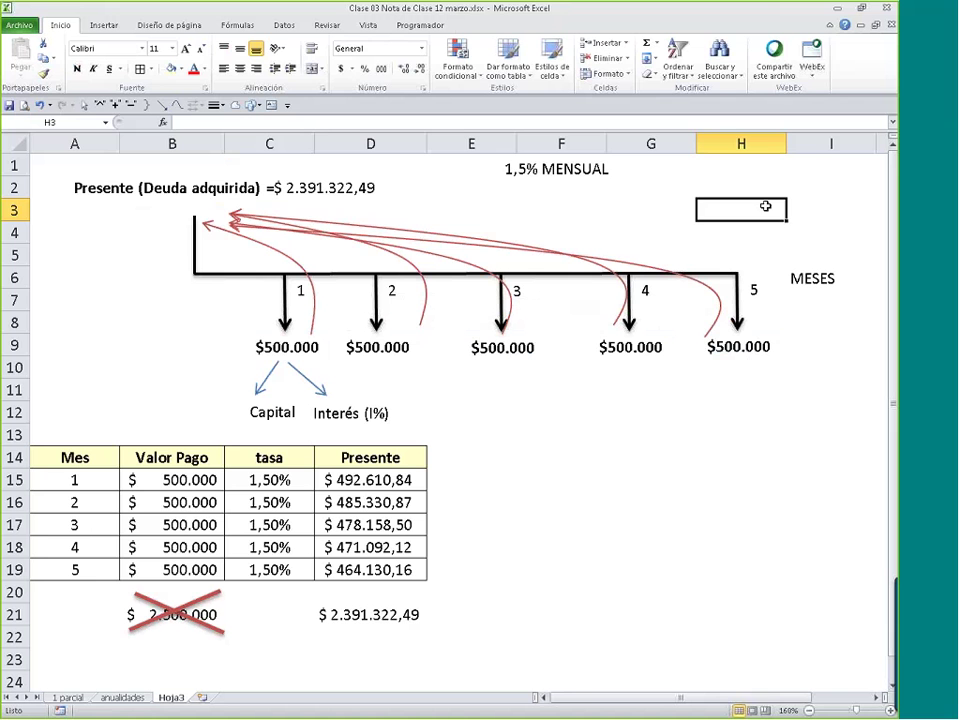
- Inspect the formula behind the crossed-out total in B21 without changing it
double_click(172, 614)
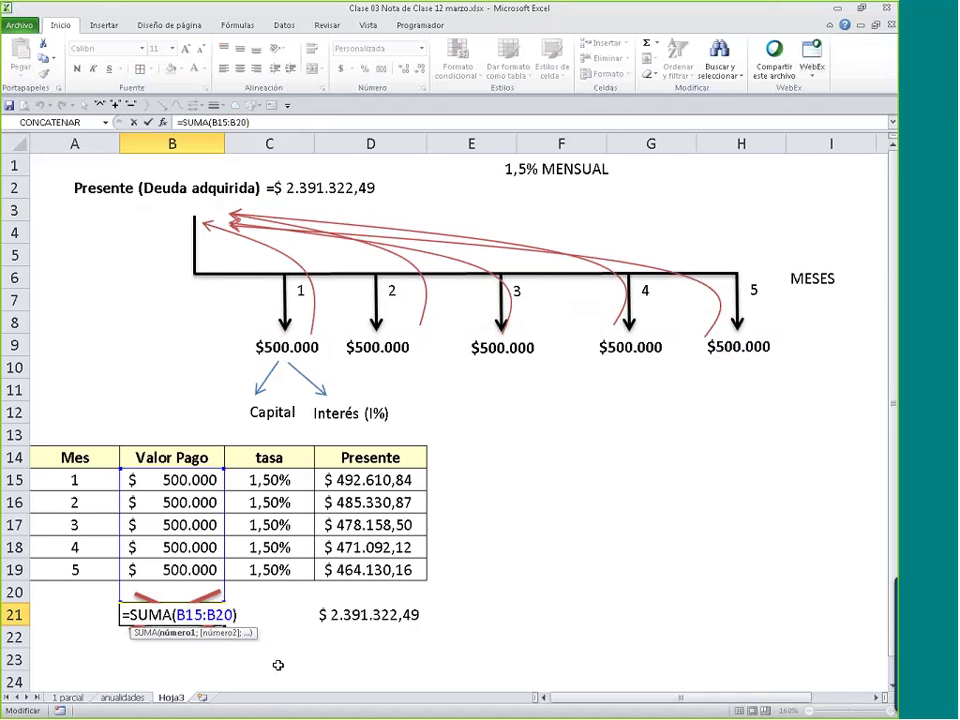
key(Return)
click(168, 627)
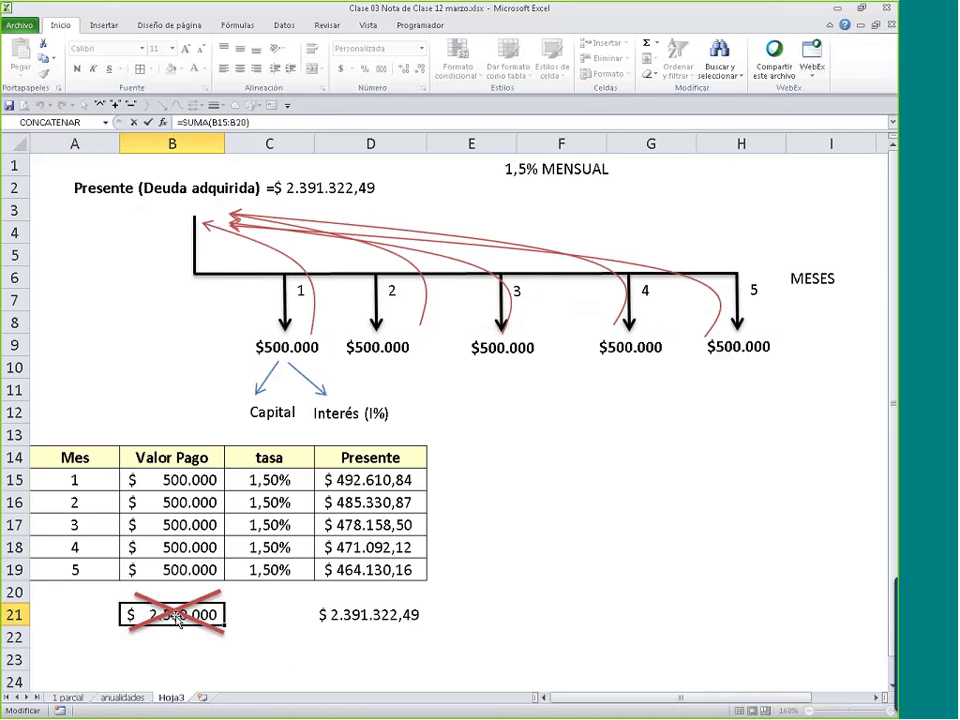
double_click(168, 627)
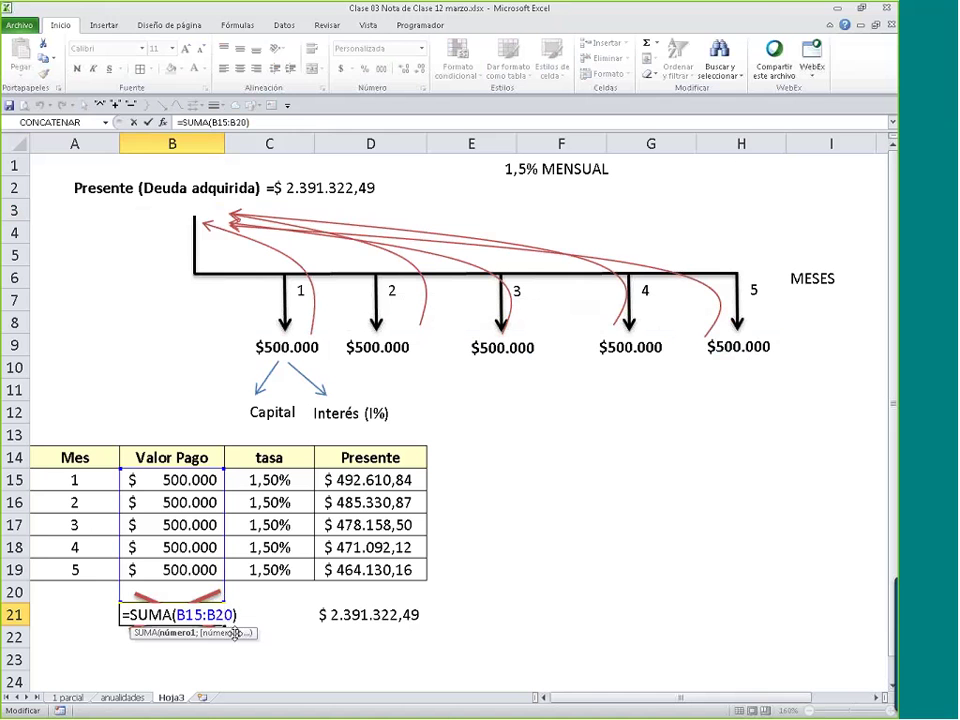
key(Escape)
click(342, 657)
click(277, 658)
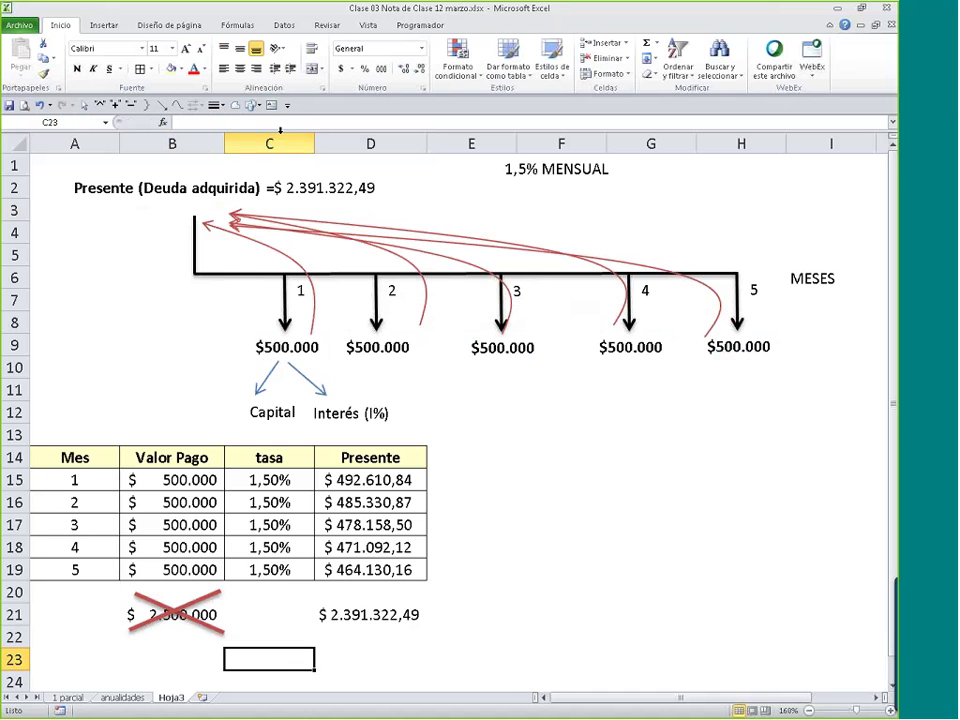
- Draw an ellipse about 2,8 cm wide and 0,89 cm high above month 5 of the timeline
click(253, 105)
click(265, 228)
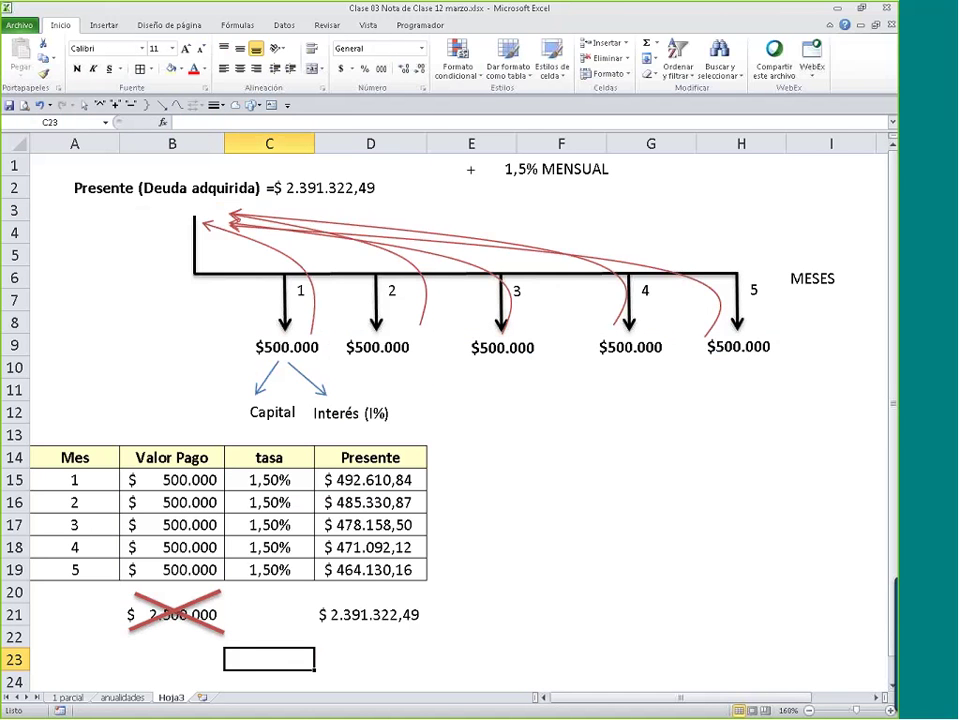
mouse_move(696, 201)
mouse_down()
mouse_move(840, 238)
mouse_move(815, 239)
mouse_up()
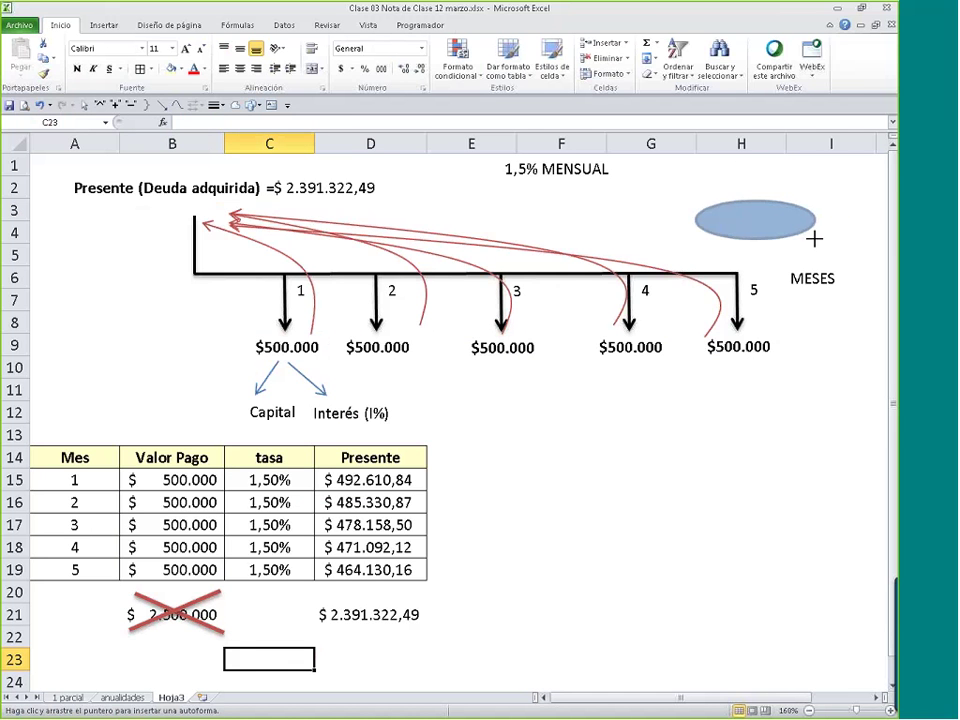
- Enter 2.500.000 in the ellipse and widen it to about 3,09 cm so the number fits
text(25)
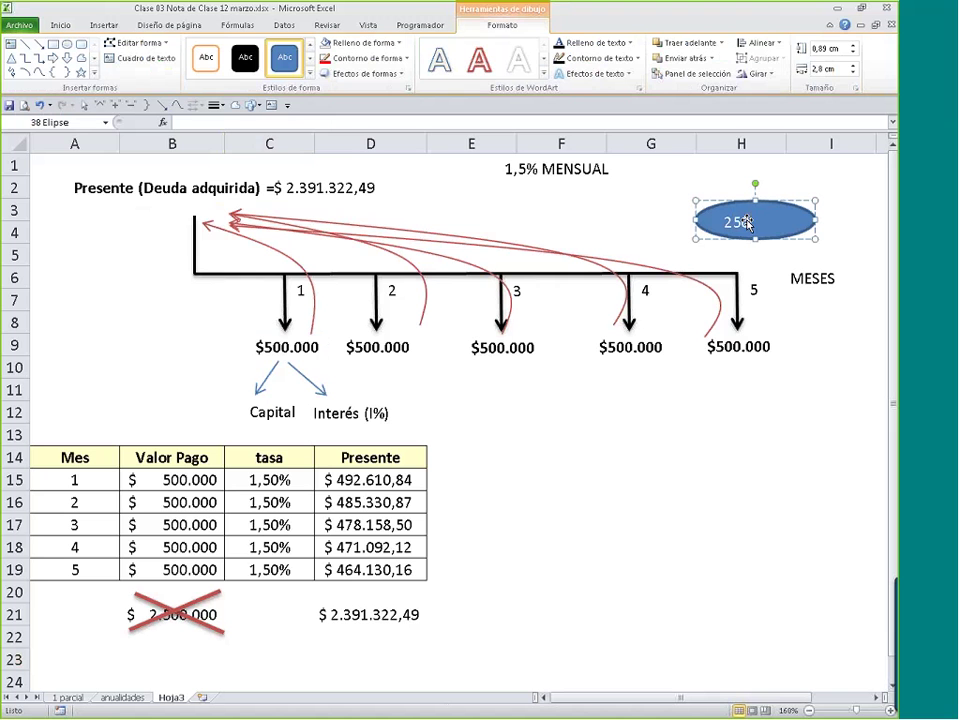
text(00000)
text(,)
text(.)
click(737, 223)
key(BackSpace)
text(.)
drag(816, 220, 829, 220)
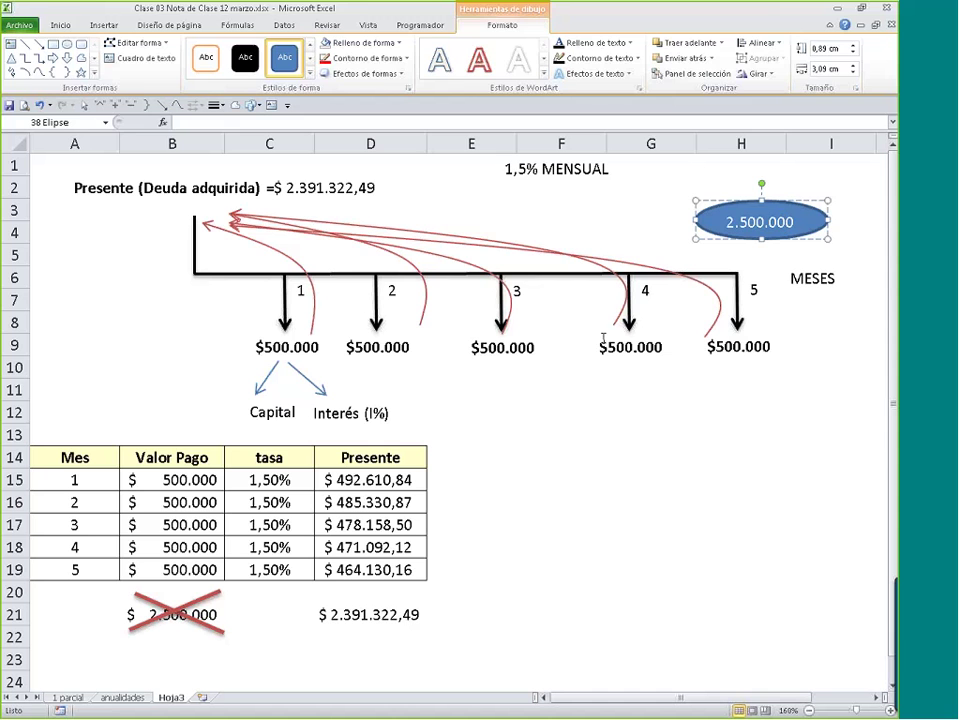
- Copy the Mes column with its header and months 1 to 5 from A14:A19 to A24:A29
click(375, 647)
scroll(379, 638, up, 1)
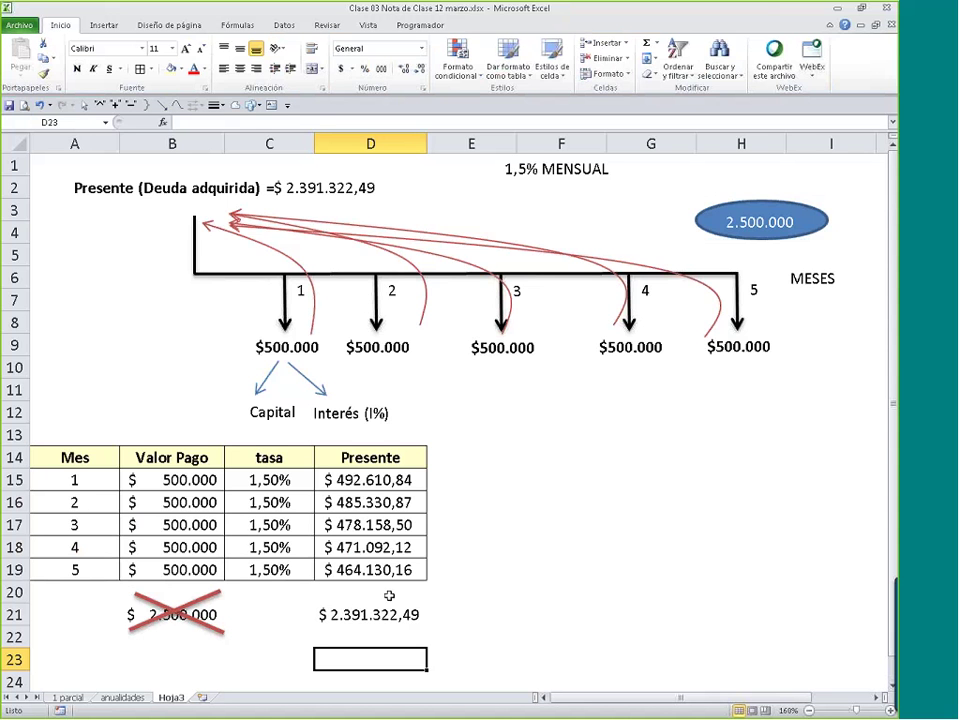
click(535, 504)
scroll(522, 533, down, 1)
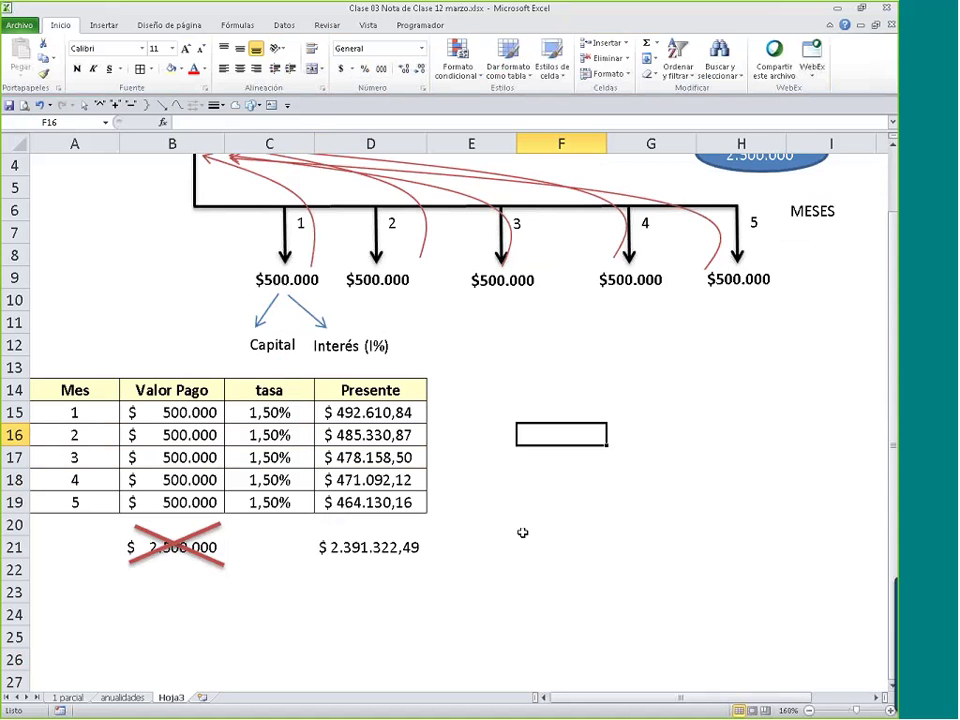
scroll(522, 533, down, 3)
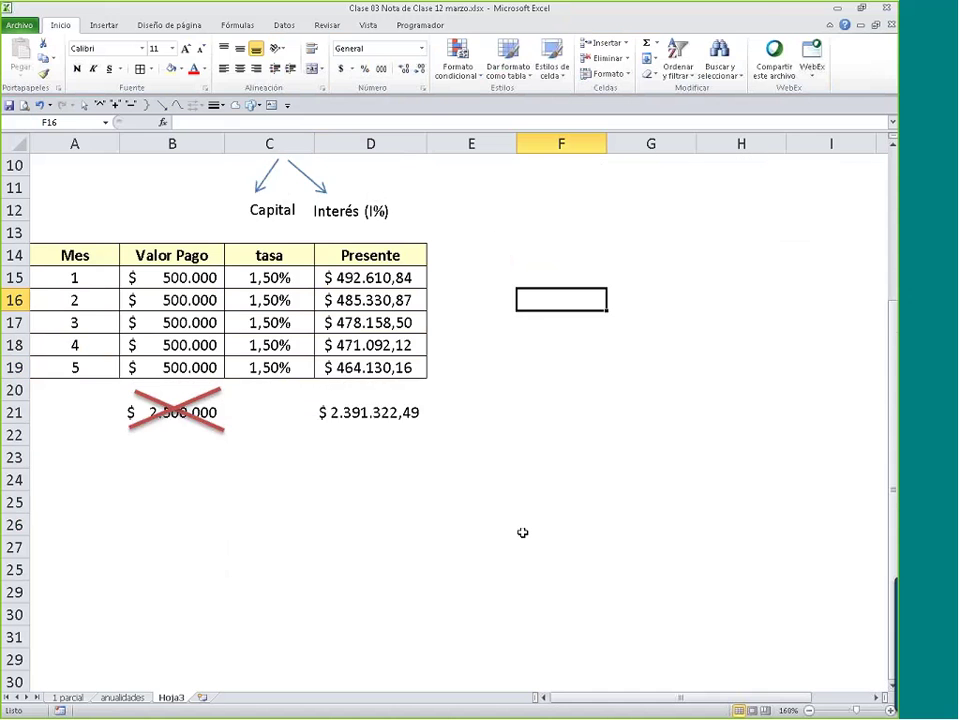
drag(75, 188, 60, 536)
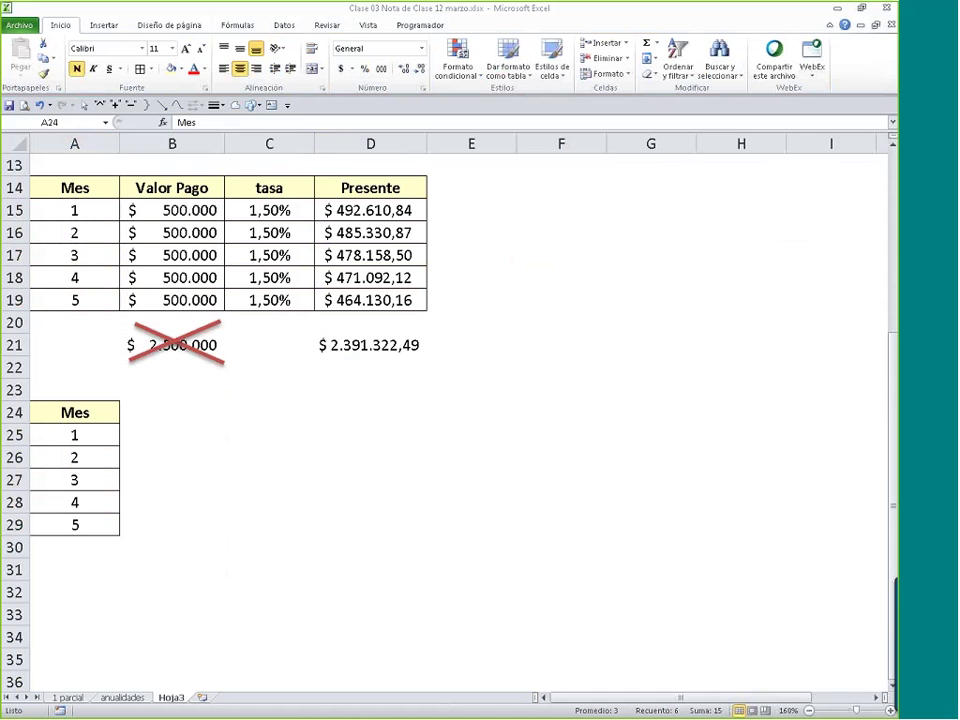
- Add the headers Saldo Inicial, Capital, Interes, Cuota and Saldo Final in B24:F24 beside the second Mes column
click(163, 413)
text(Saldo Inicial	Capital	Interes	Cuota	Saldo Final)
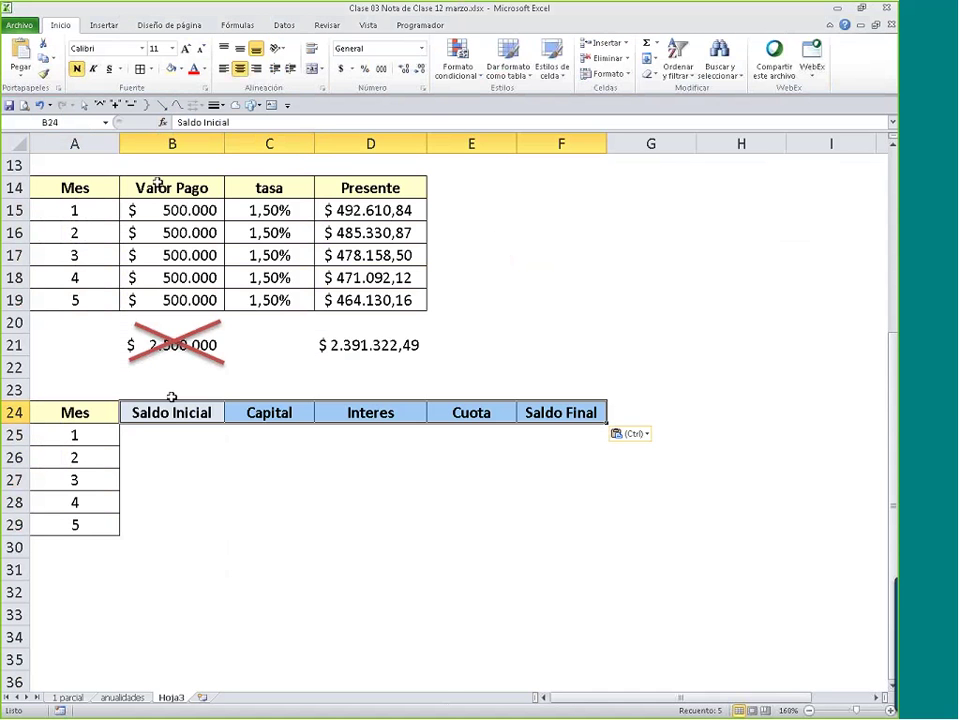
click(650, 367)
scroll(374, 422, up, 1)
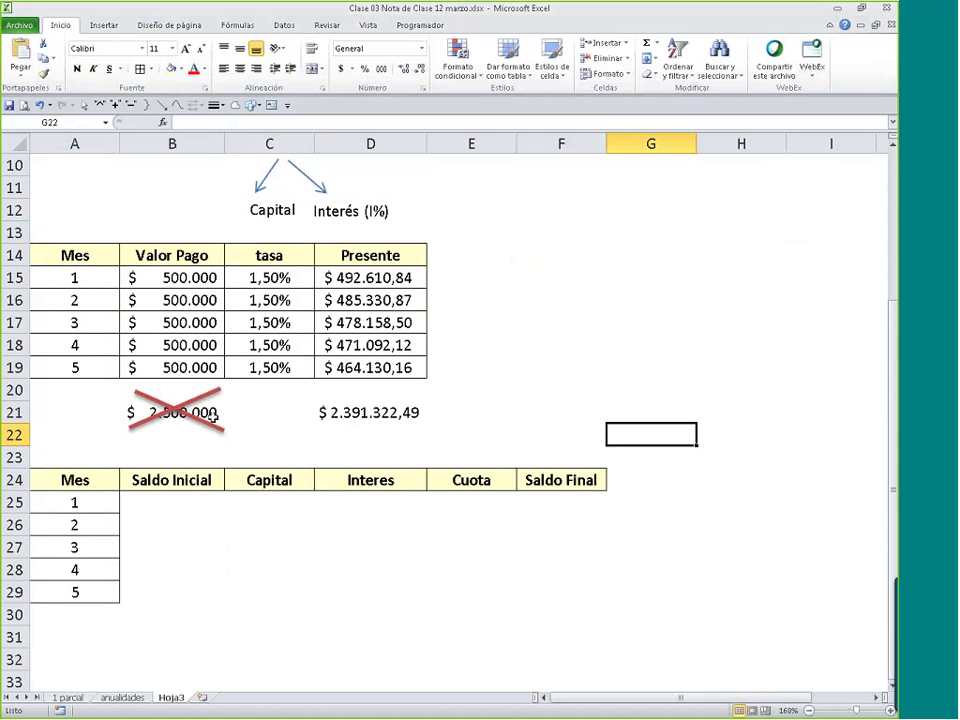
key(ctrl+z)
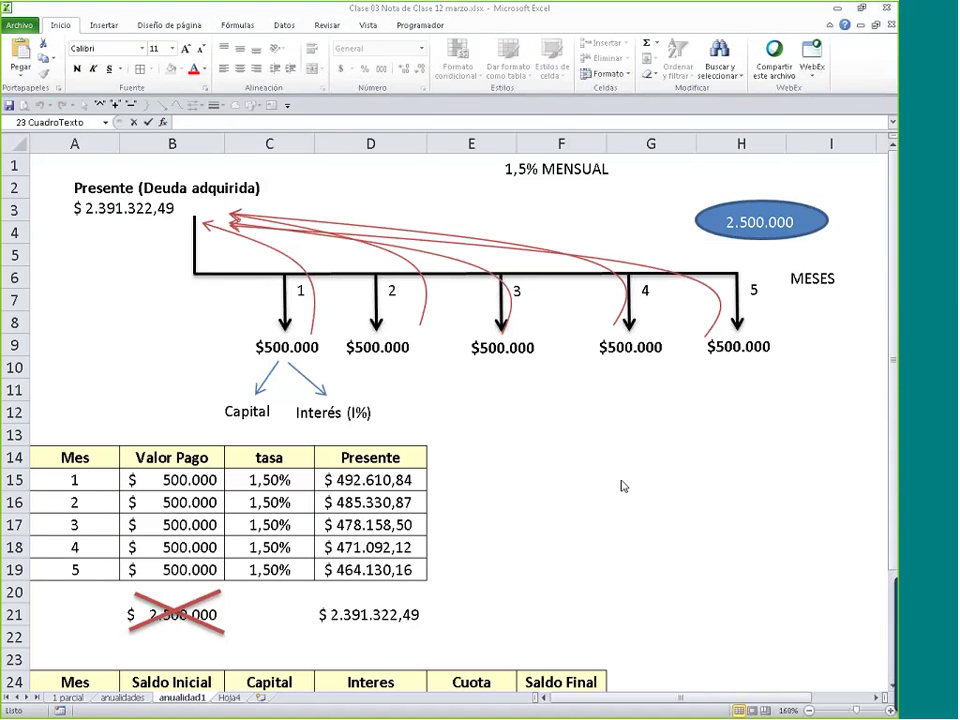
click(627, 496)
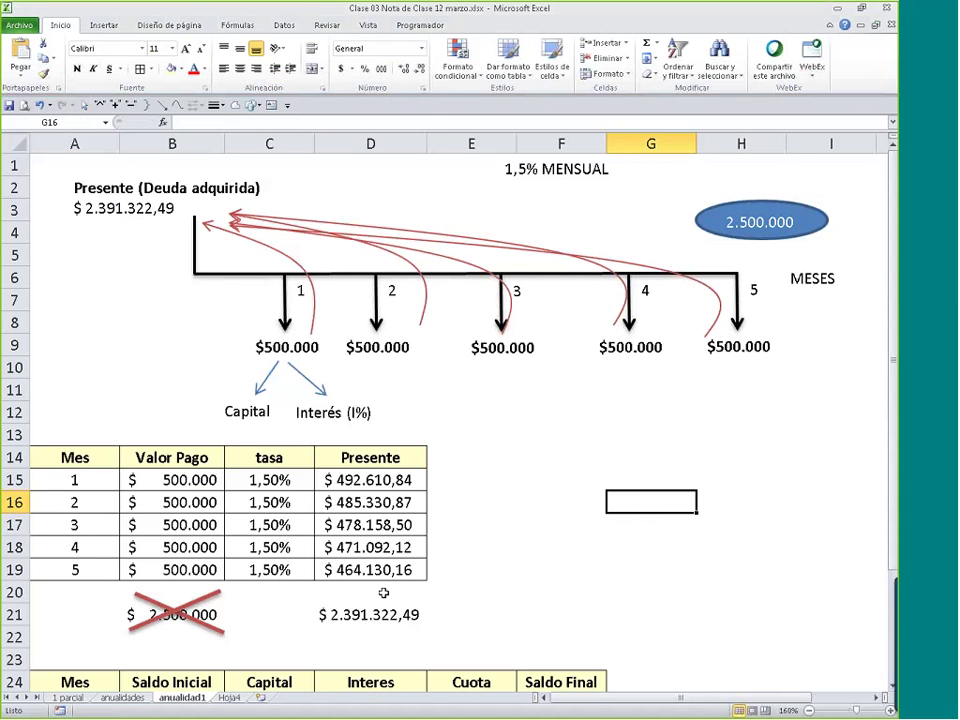
- On sheet Hoja4, duplicate the timeline with its last arrow and the Deuda label below the original diagram
click(230, 697)
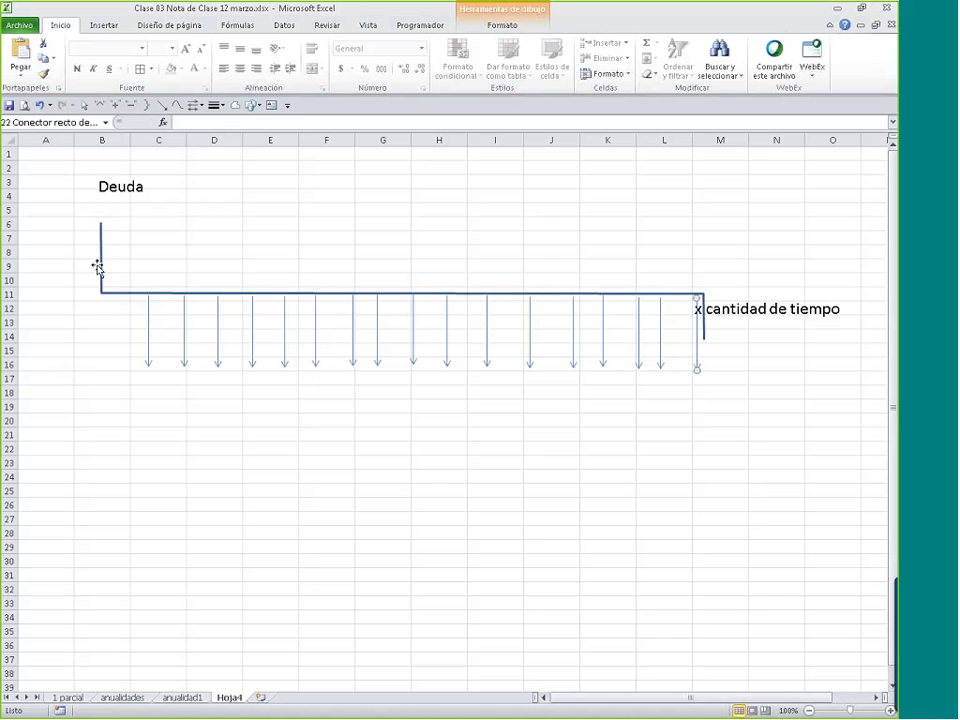
drag(96, 266, 94, 467)
key(Escape)
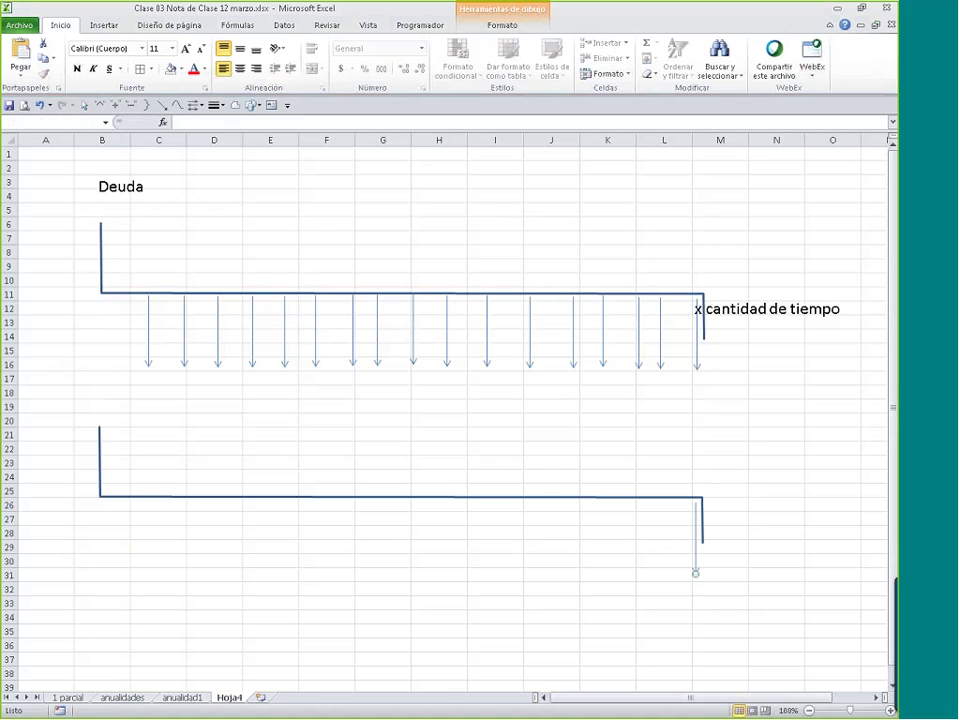
click(130, 199)
drag(130, 199, 118, 417)
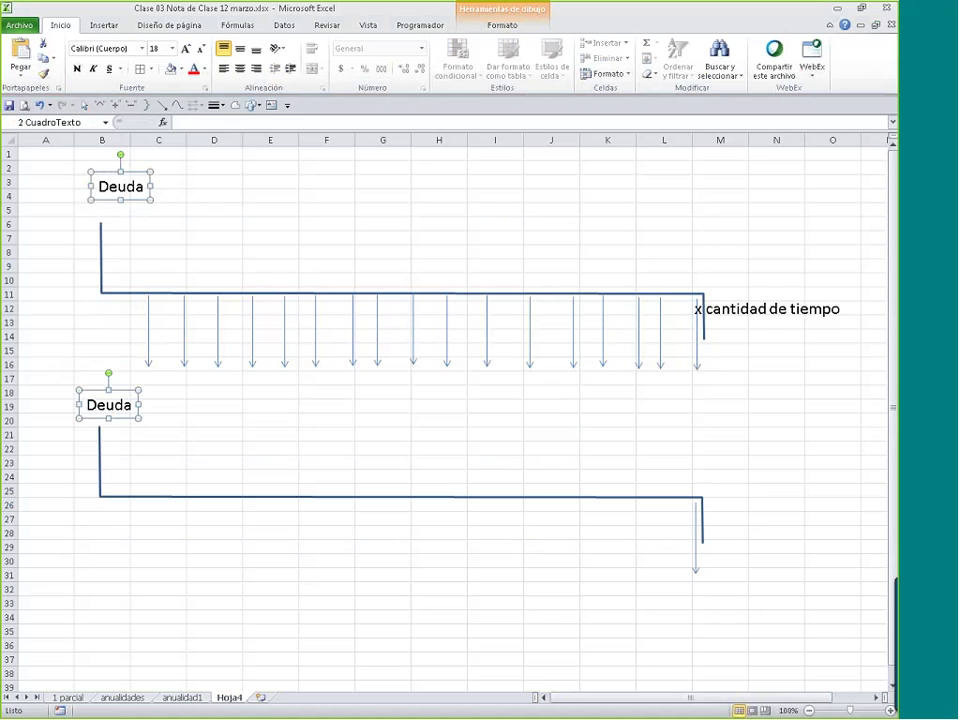
- Align the copied arrow with the end of the lower timeline and apply a thick red line style to it
click(754, 316)
drag(696, 531, 703, 525)
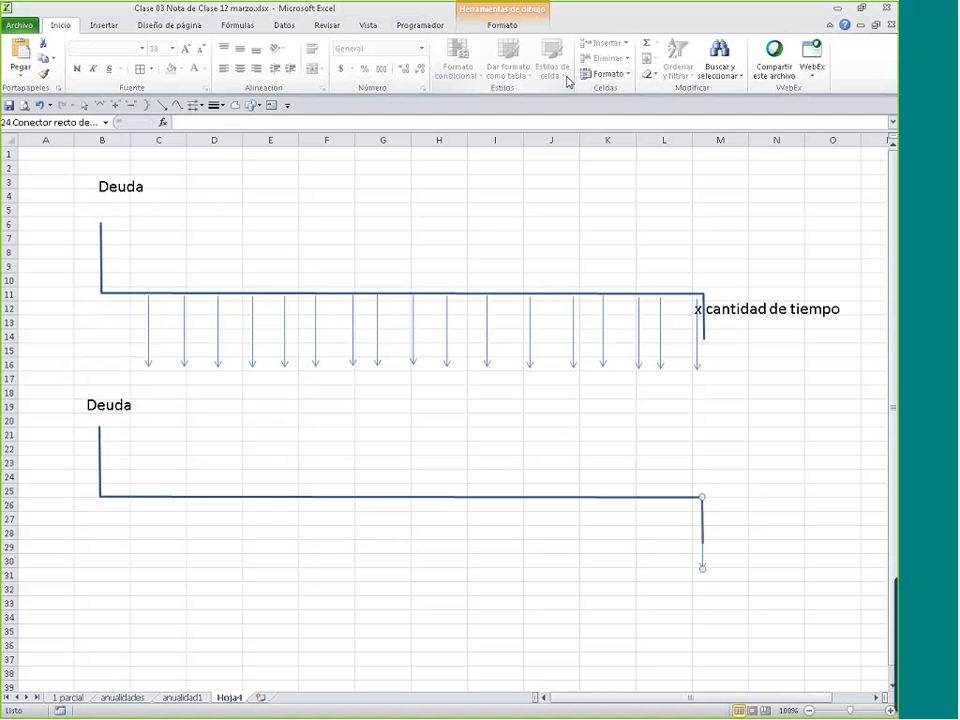
click(520, 25)
click(310, 73)
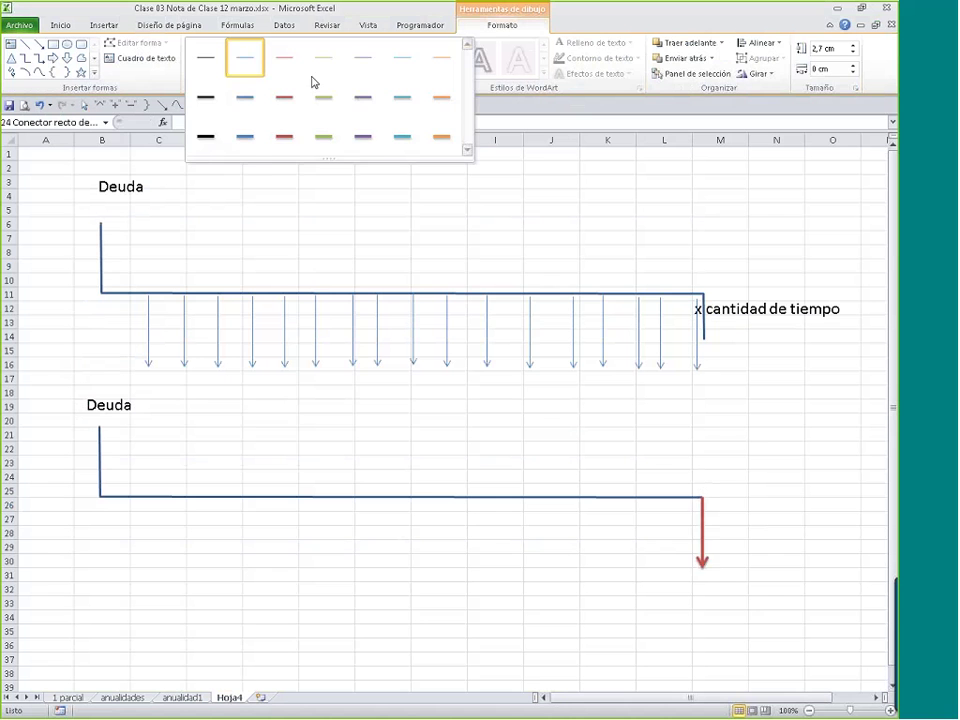
click(283, 148)
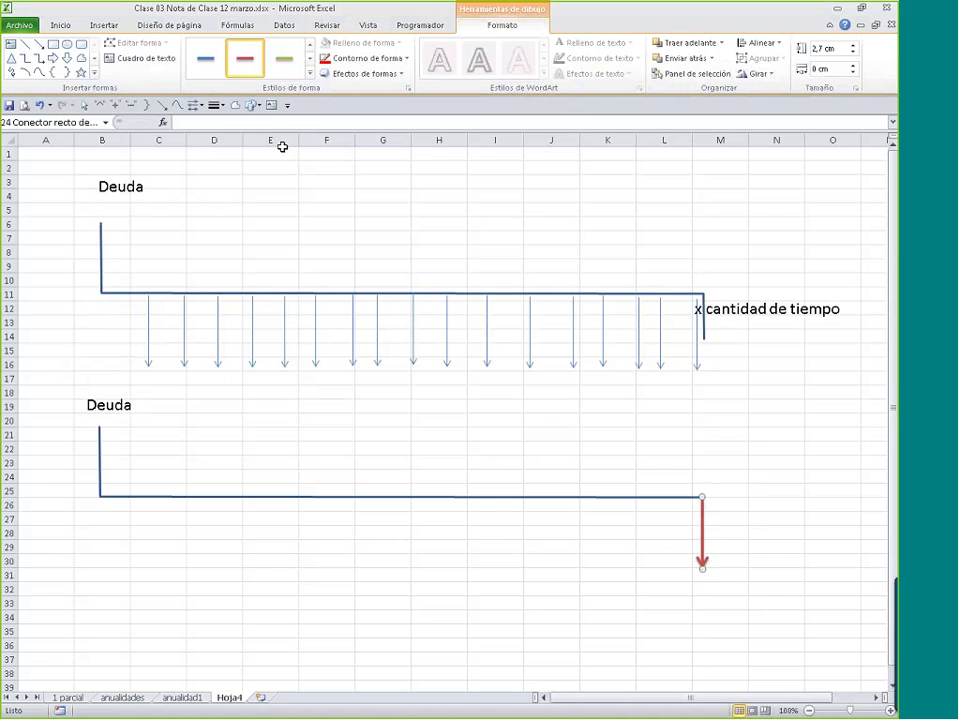
- Hide the sheet's gridlines and apply the thick red line style to all the arrows of the upper timeline
click(372, 28)
click(181, 68)
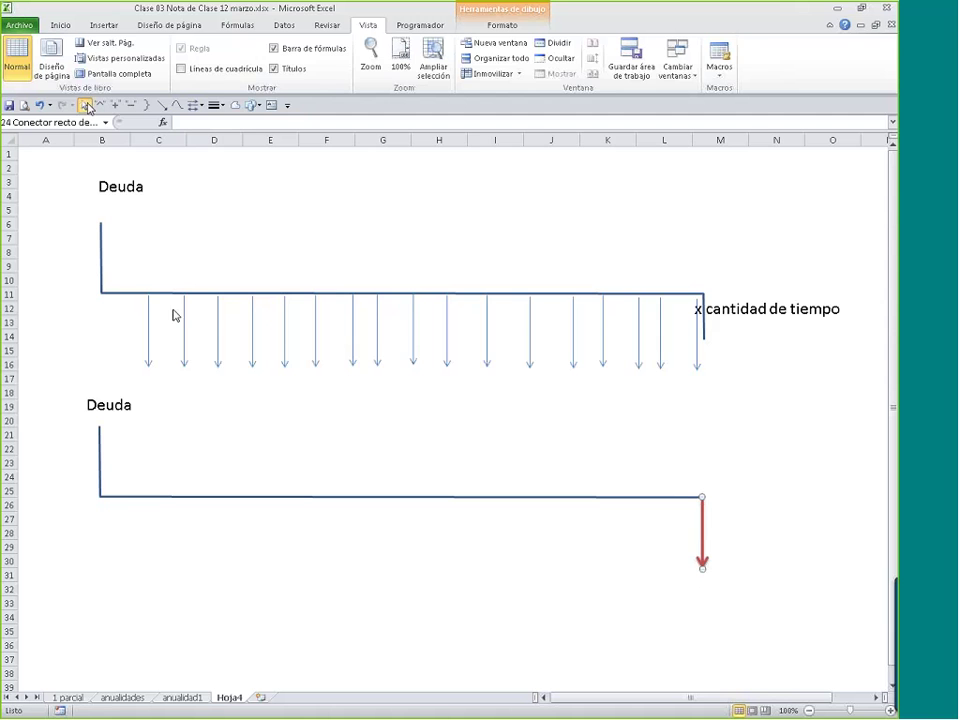
drag(126, 274, 739, 433)
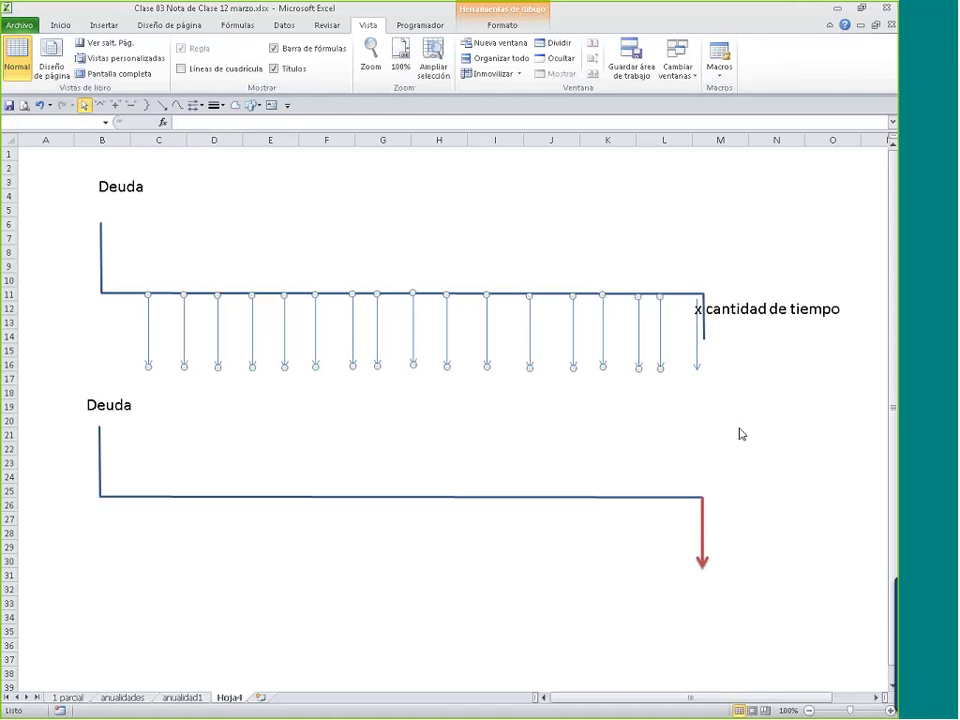
click(502, 25)
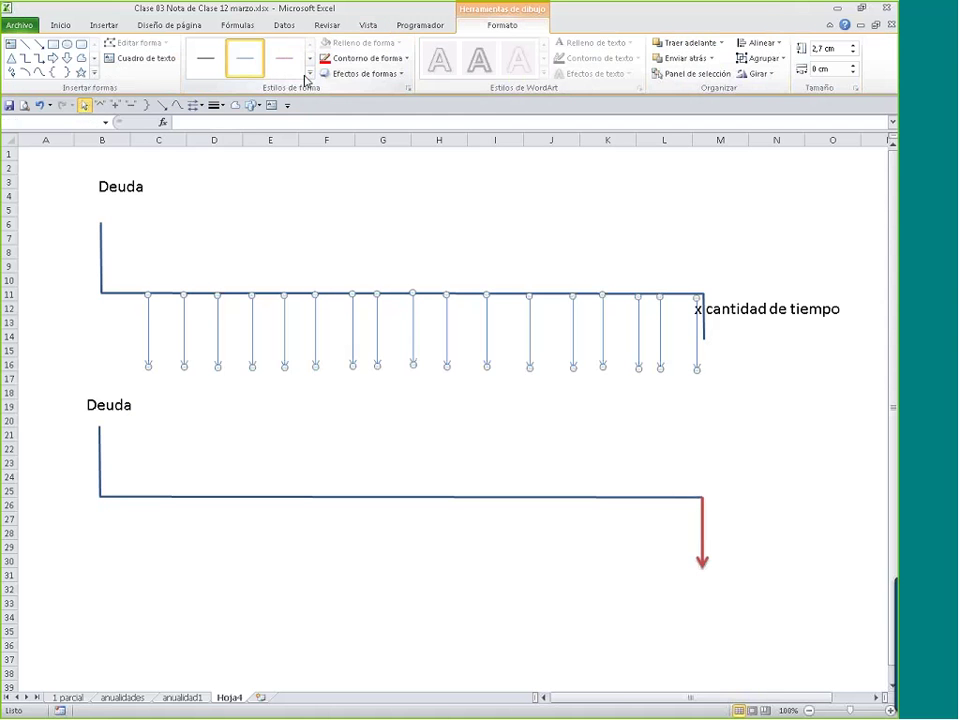
click(300, 73)
click(282, 137)
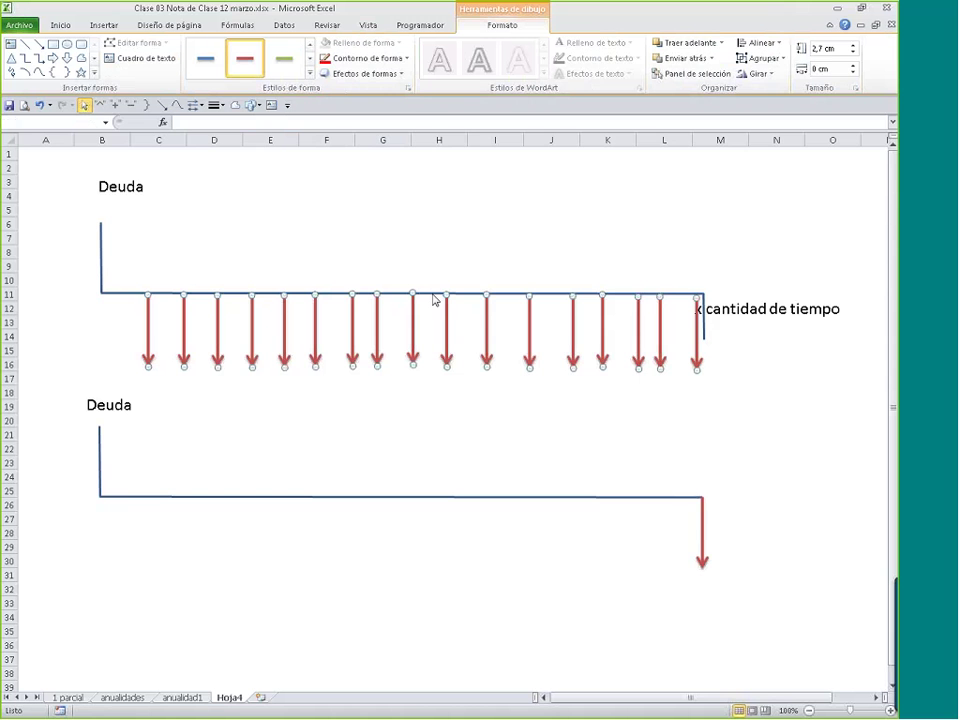
- Move the whole lower diagram, with its Deuda label and red arrow, down about four rows
scroll(133, 388, down, 2)
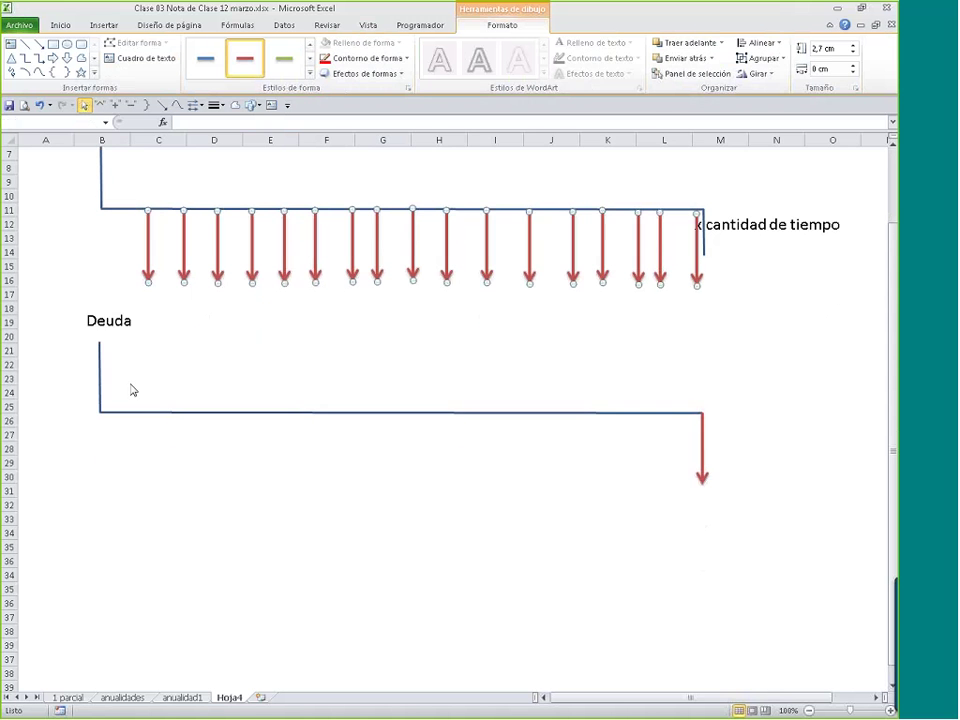
drag(57, 291, 865, 614)
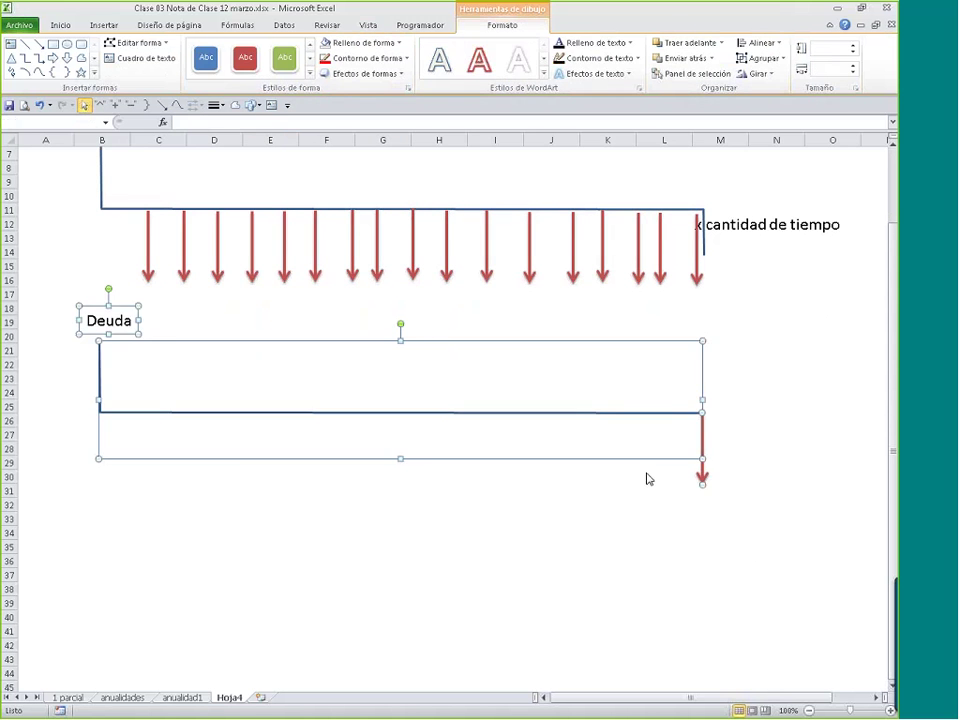
drag(608, 414, 615, 482)
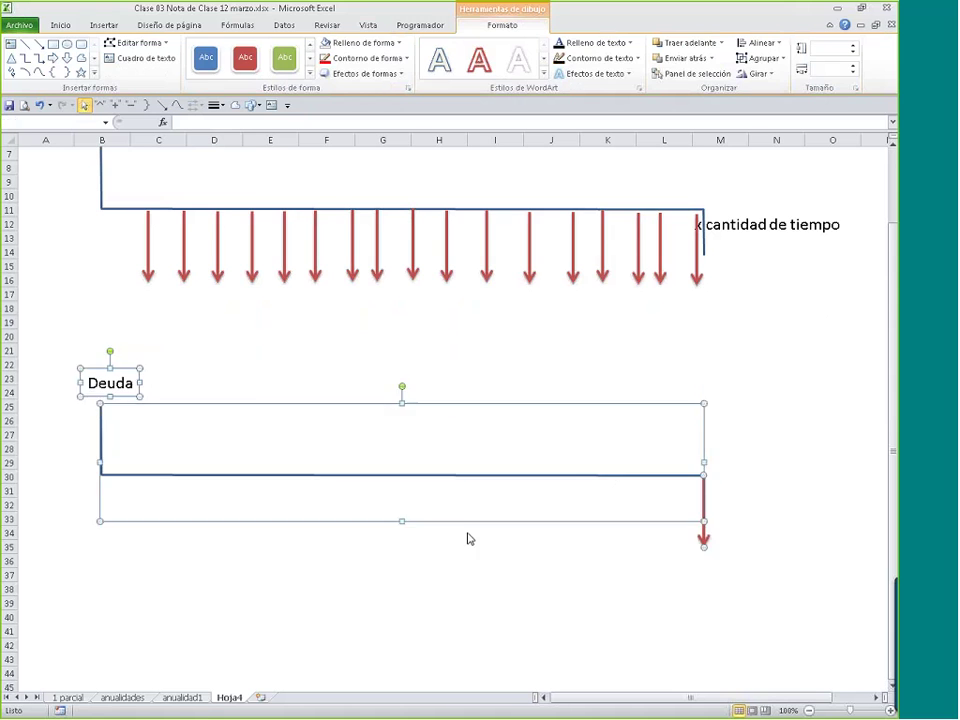
key(Escape)
- Insert a small text box reading Interés below the start of the lower timeline, with font size 18
scroll(448, 551, down, 2)
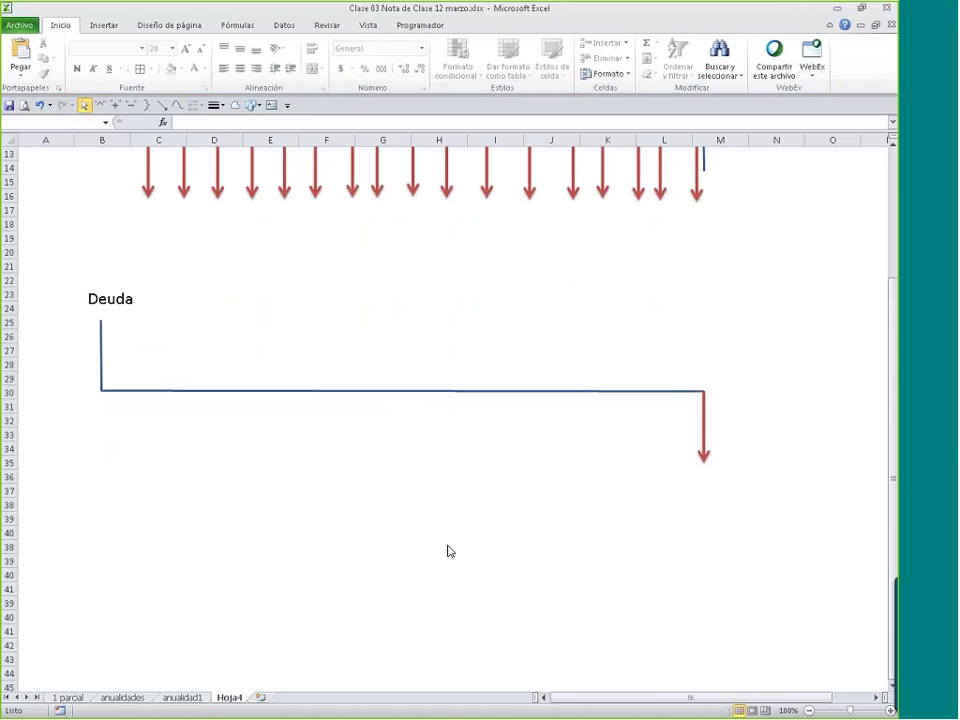
click(271, 105)
click(155, 462)
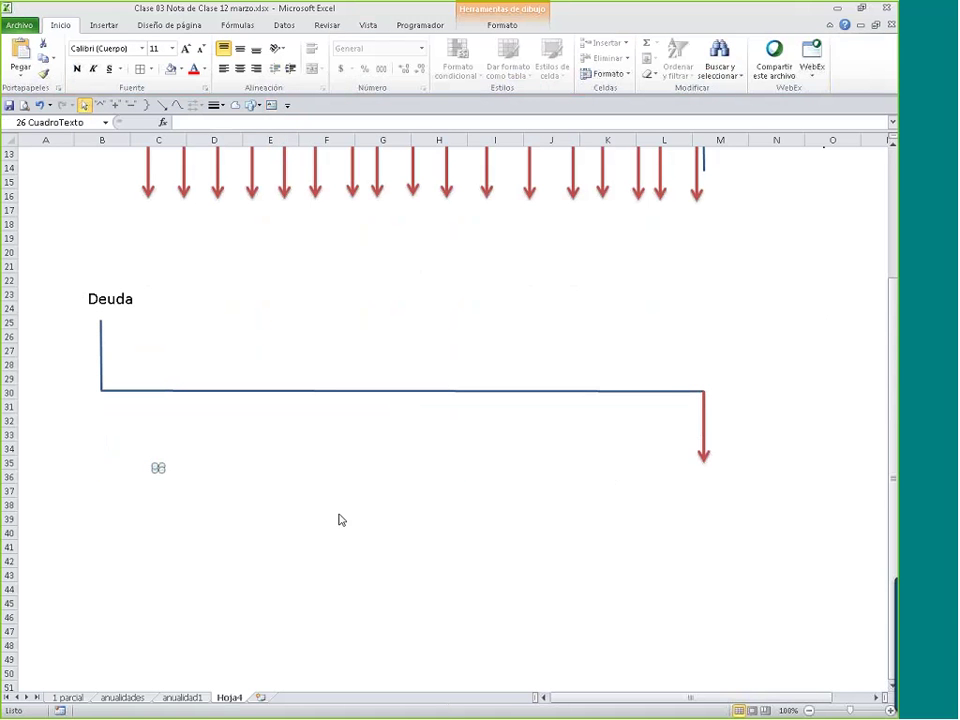
drag(156, 466, 294, 514)
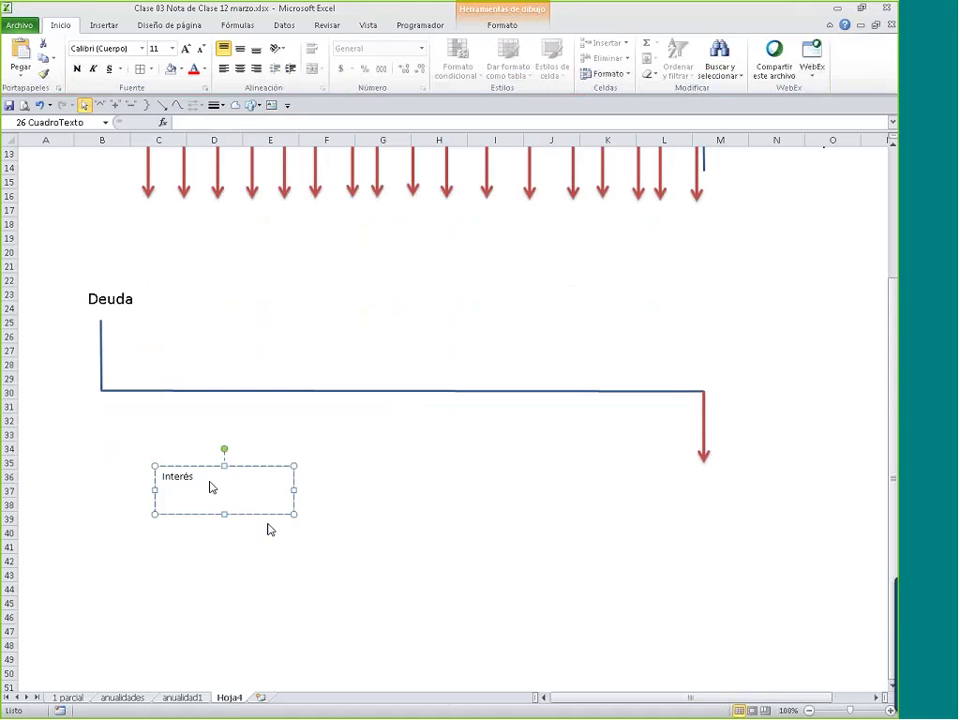
drag(294, 514, 219, 492)
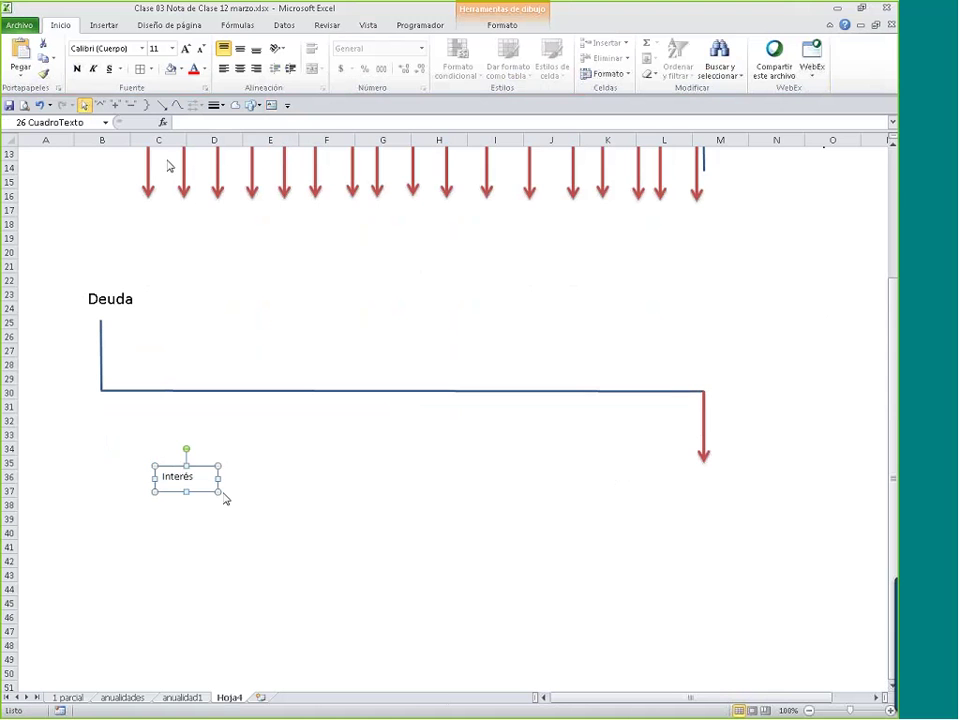
click(186, 52)
click(186, 52)
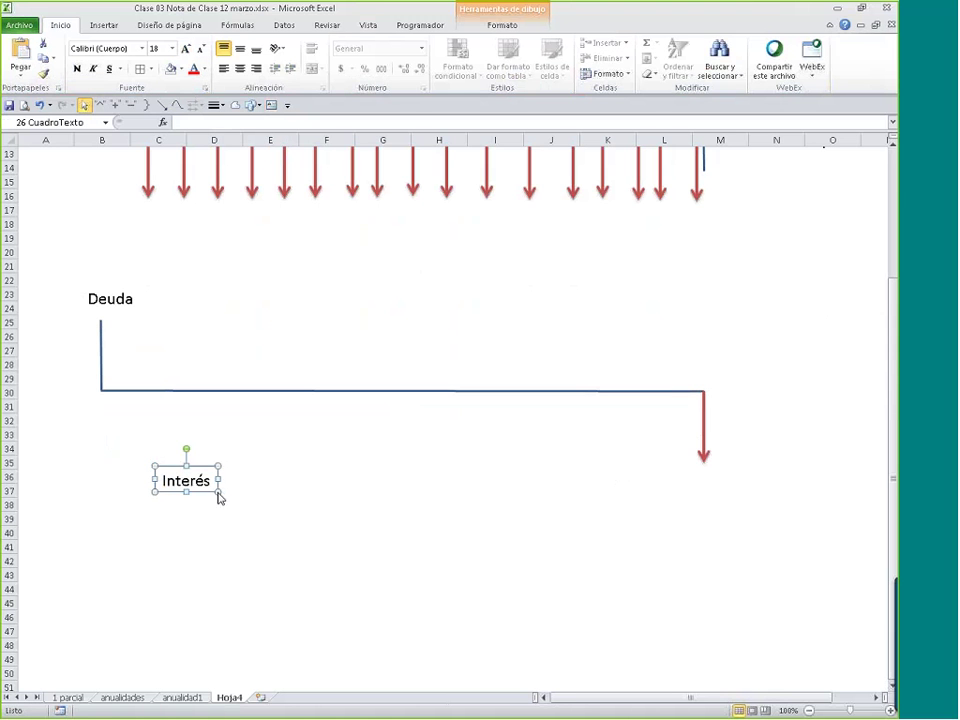
- Enlarge and raise the Interés box, duplicate it below columns H and I, and change the copy's text to Tiempo
drag(219, 493, 491, 461)
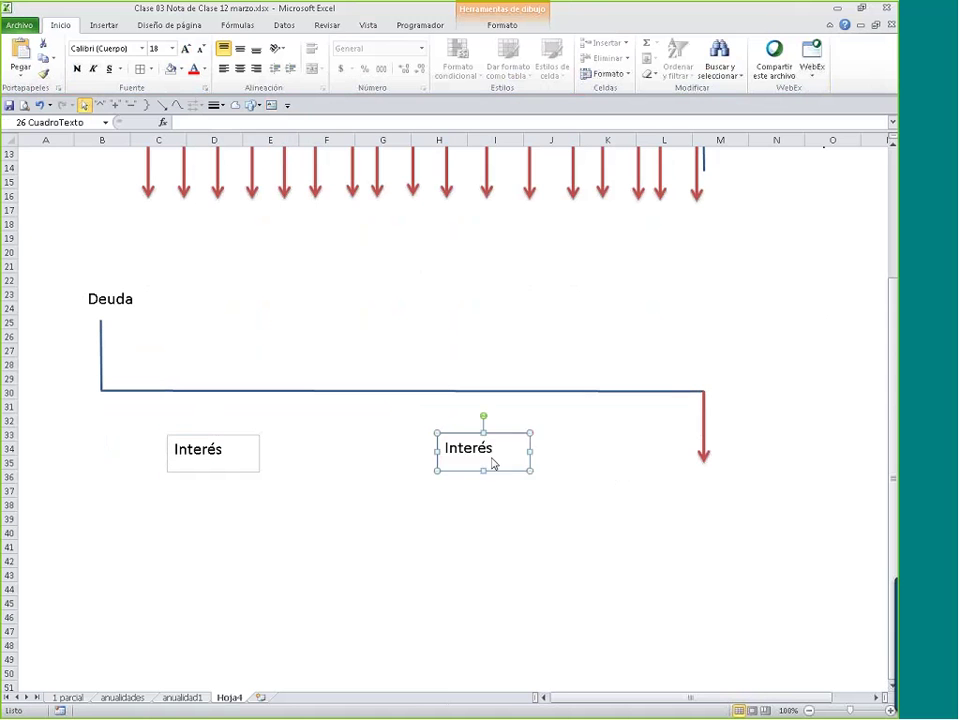
double_click(458, 449)
text(Ti)
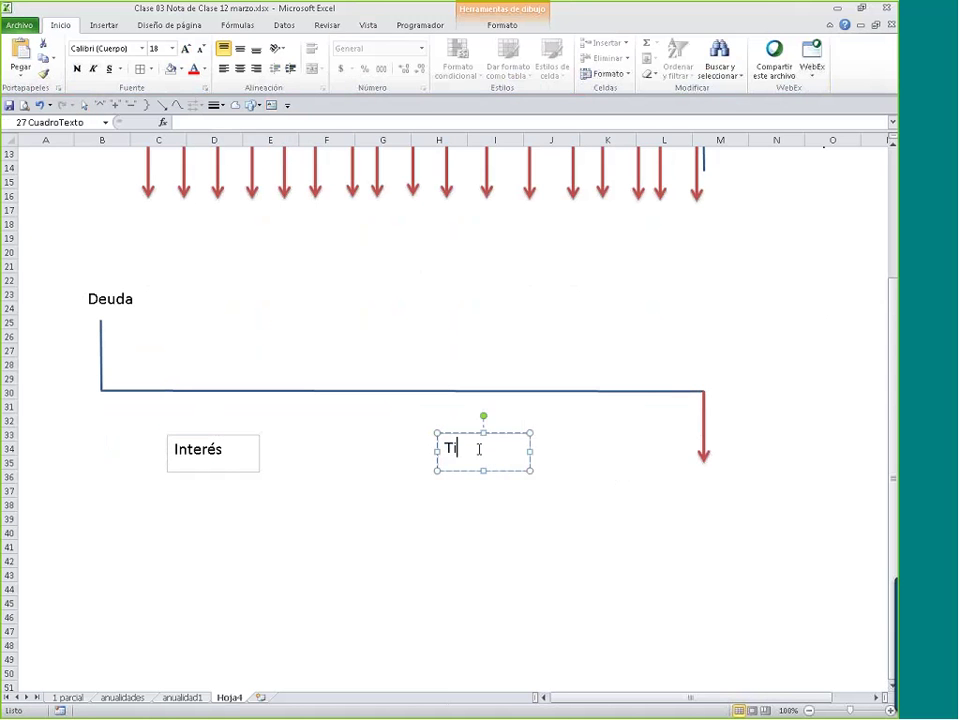
text(empo)
- Extend the Interés label to Interés mensual, enlarge its box for two lines, and select it together with the Tiempo box
click(240, 451)
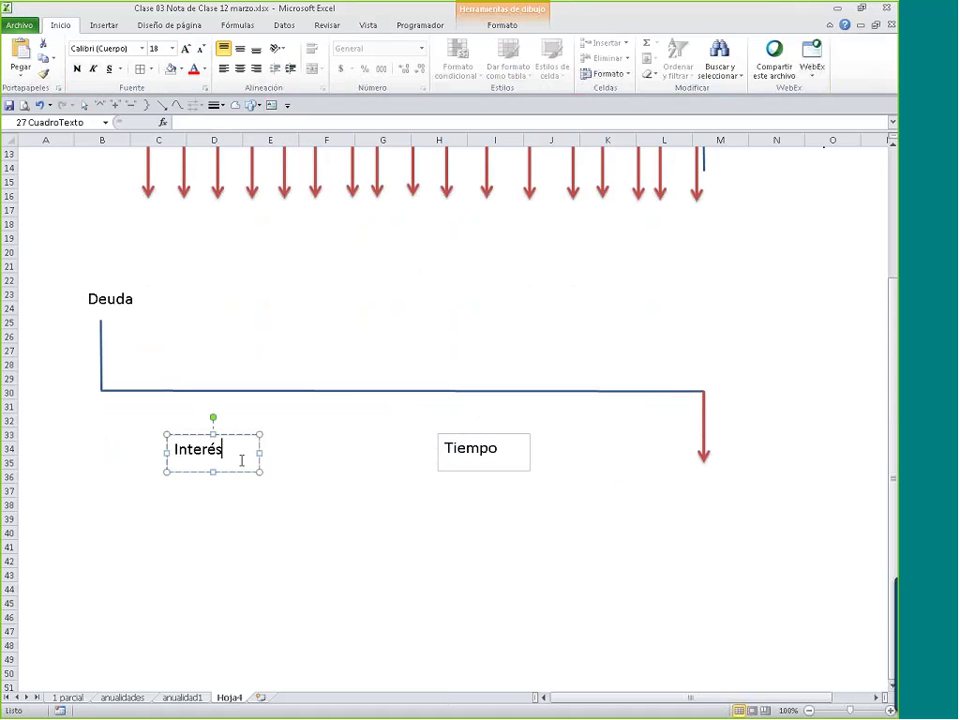
text(mensual)
drag(260, 471, 261, 491)
shift+click(490, 469)
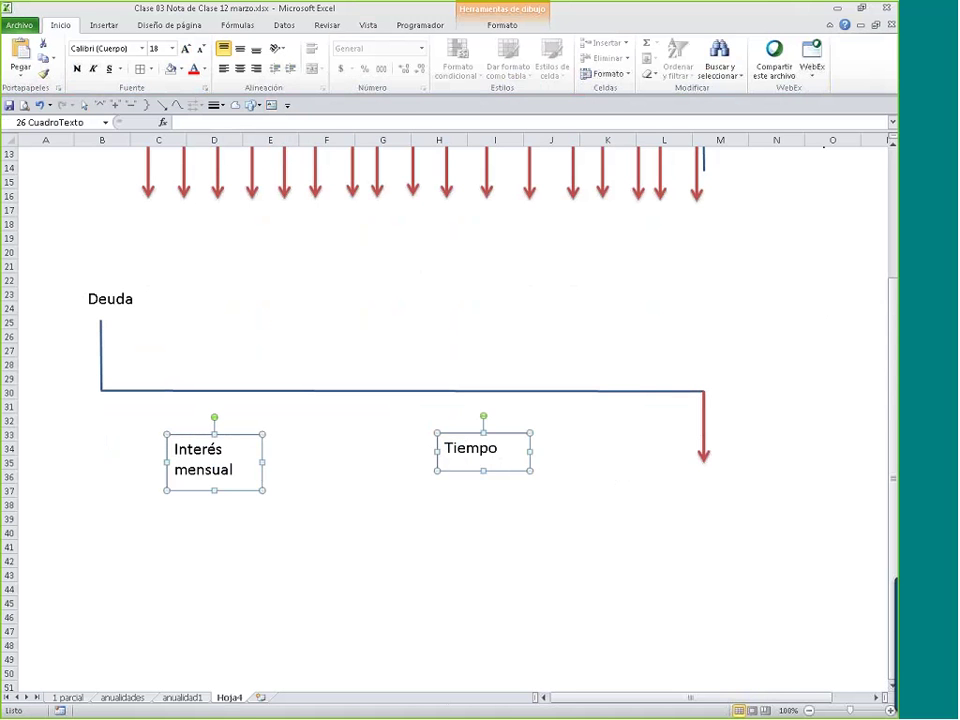
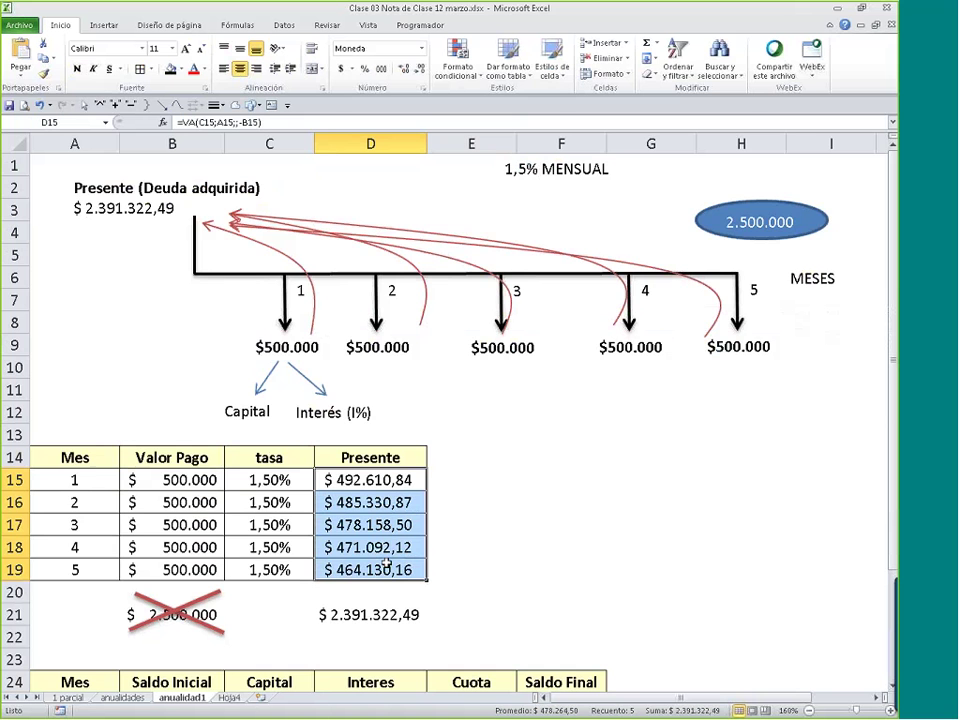
- On sheet anualidad1, copy the Capital and Interés (I%) labels with their arrows below the month 5 payment and again below month 3
scroll(386, 565, down, 6)
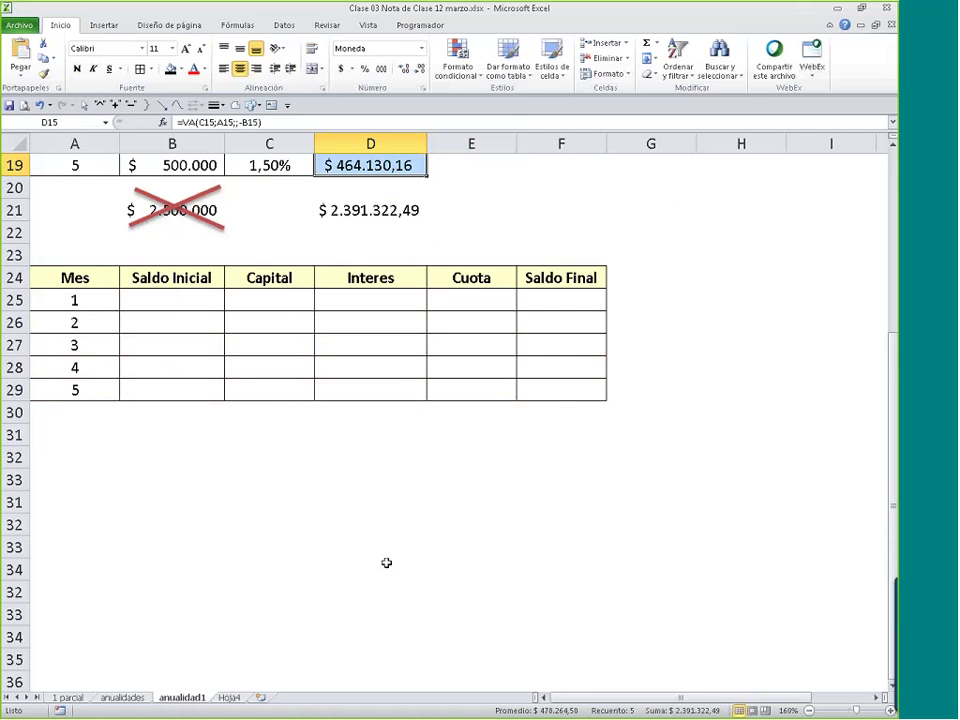
scroll(386, 563, up, 4)
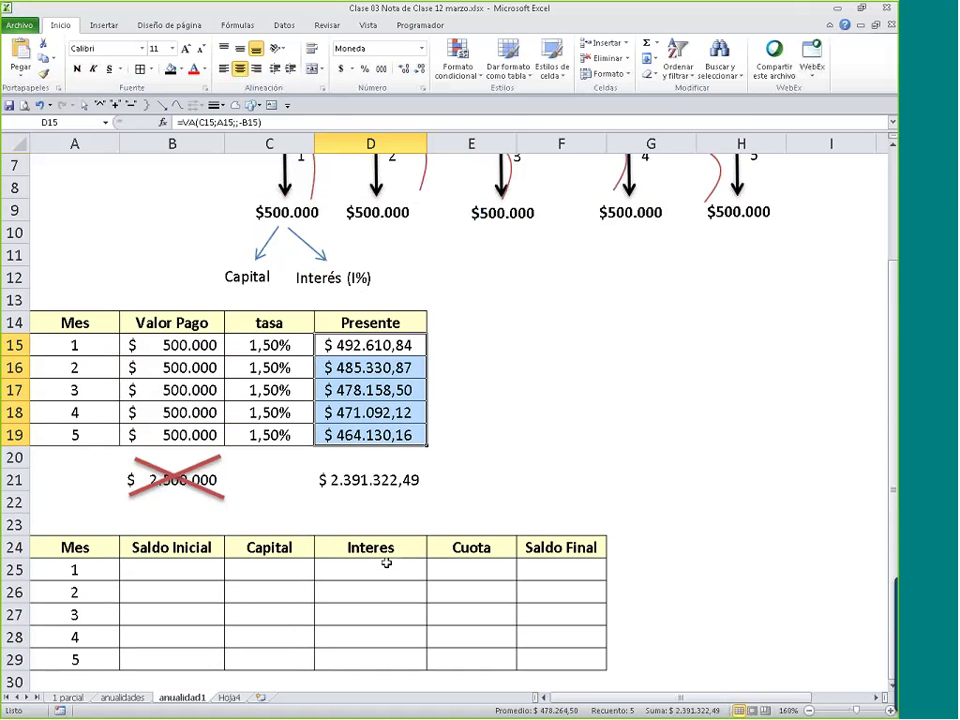
click(230, 277)
click(313, 266)
click(303, 249)
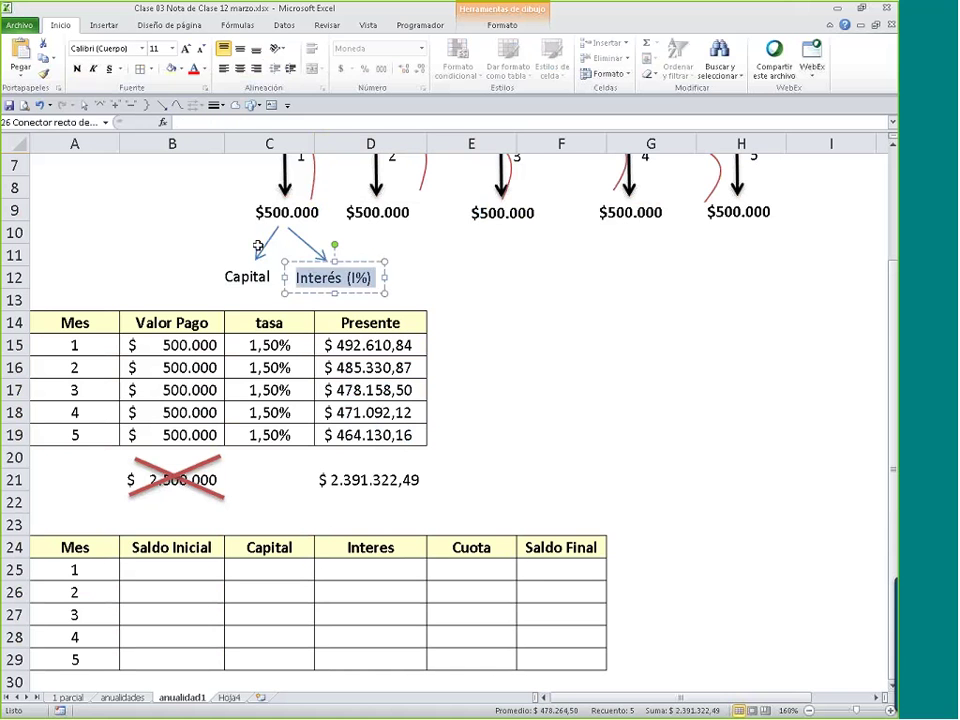
shift+click(320, 278)
shift+click(247, 277)
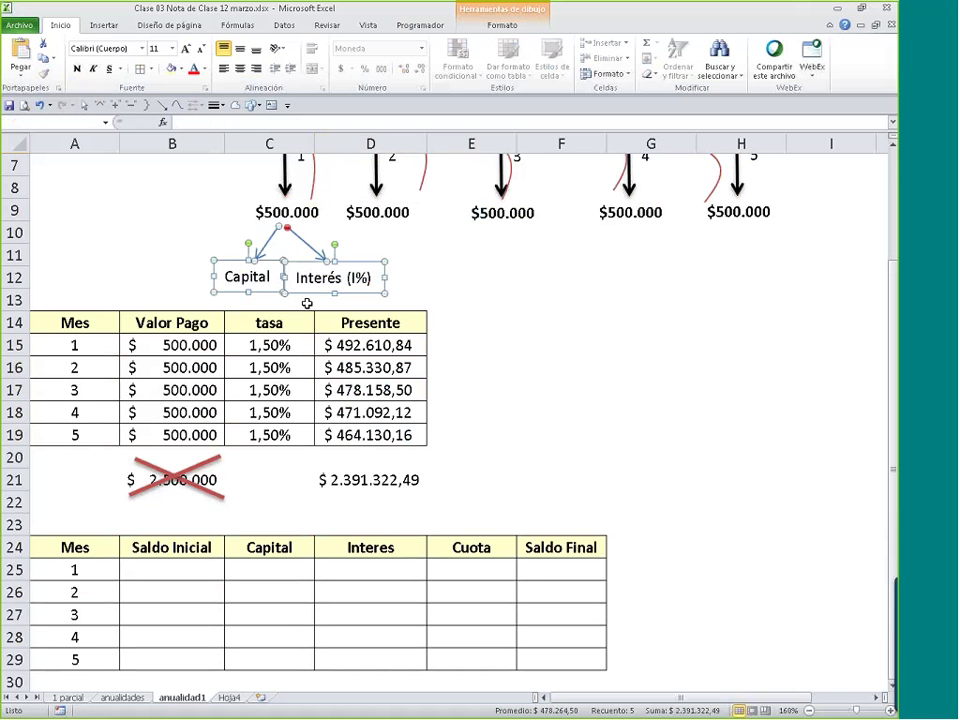
drag(333, 291, 761, 298)
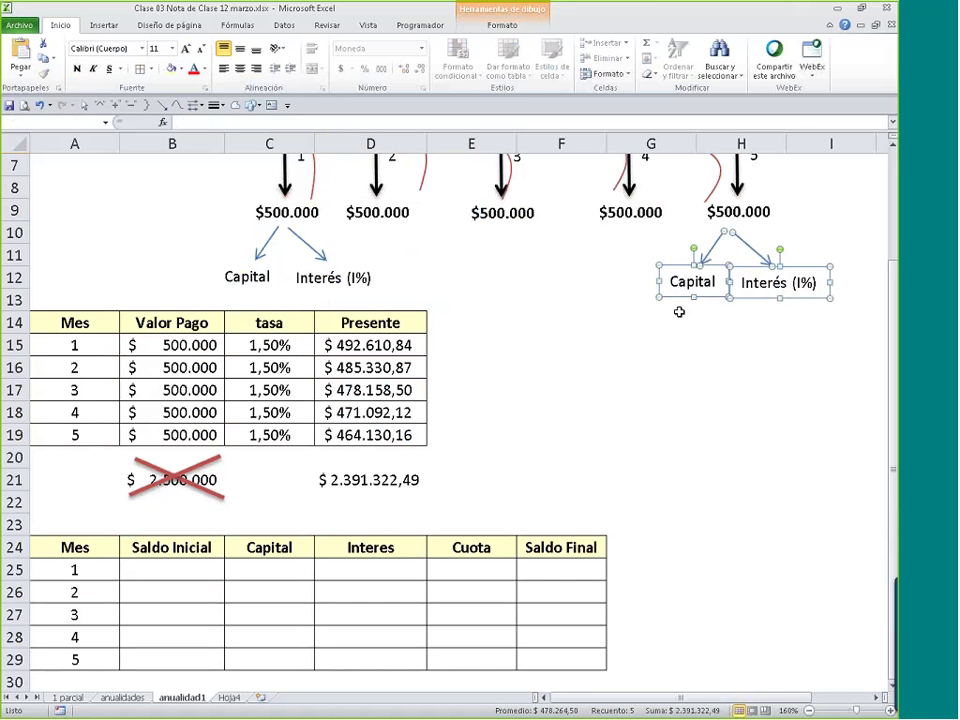
drag(679, 300, 486, 296)
click(561, 367)
- Link the month 1 Saldo Inicial in B25 to the total present value with =D21 and make it bold
scroll(486, 477, down, 3)
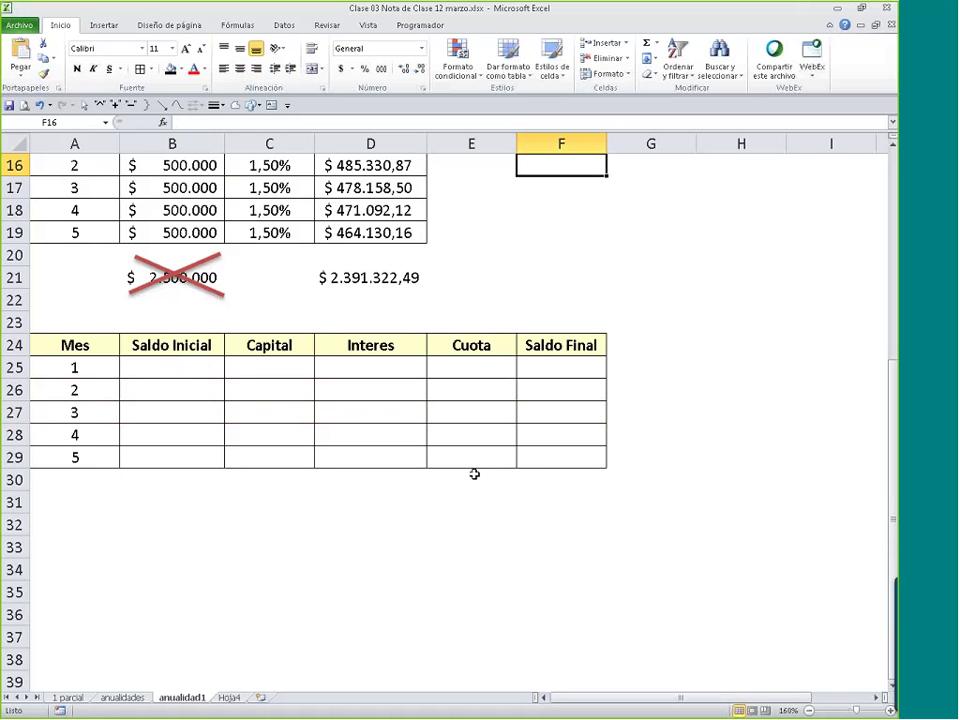
click(194, 371)
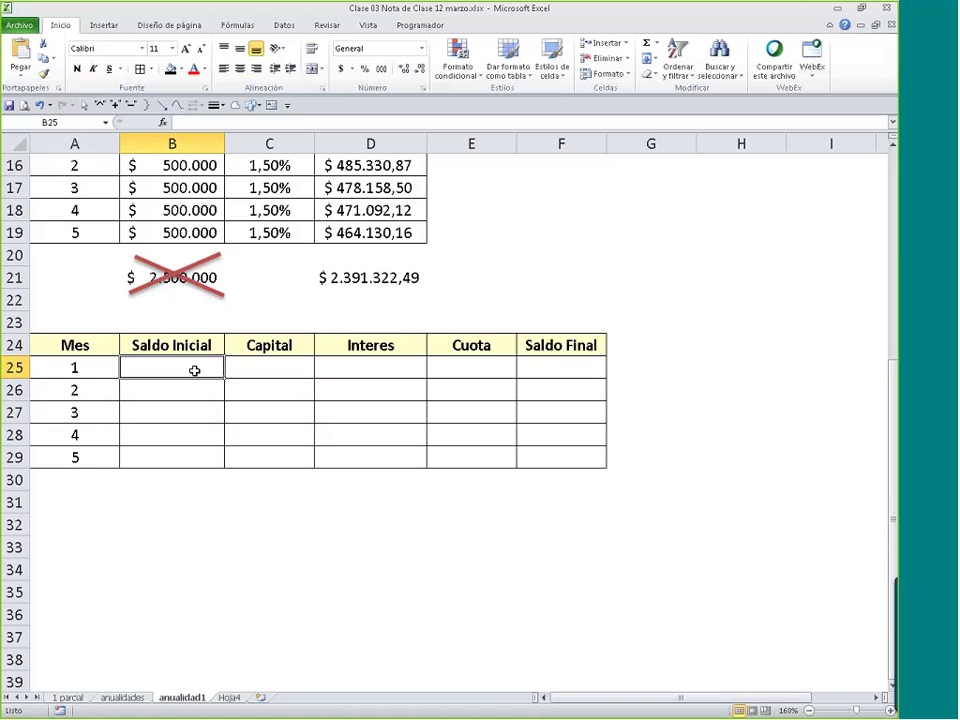
text(=)
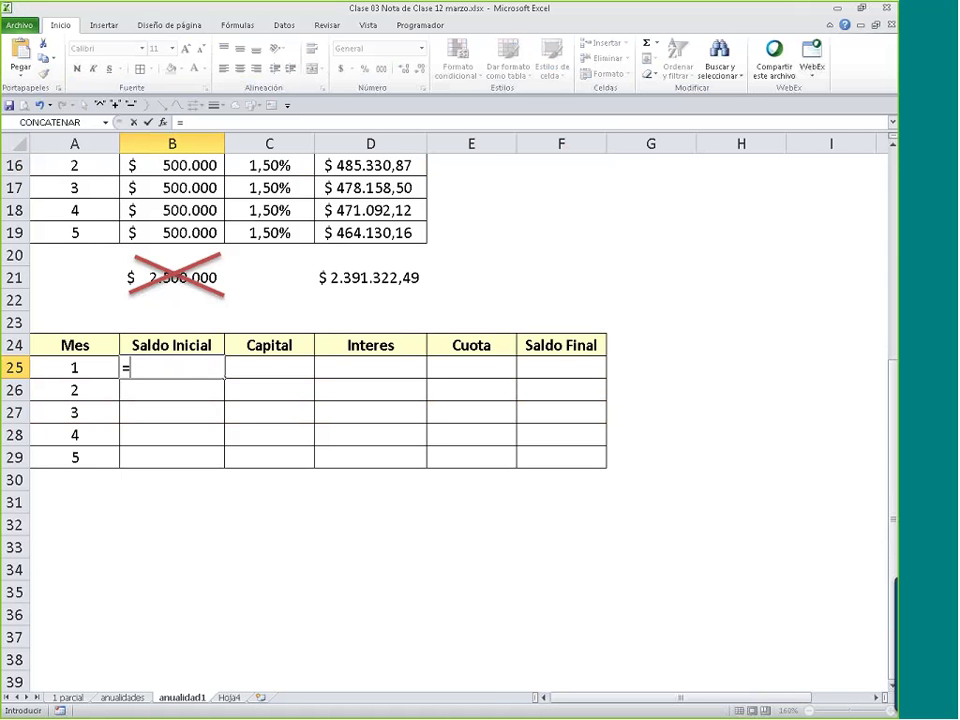
click(318, 277)
key(Return)
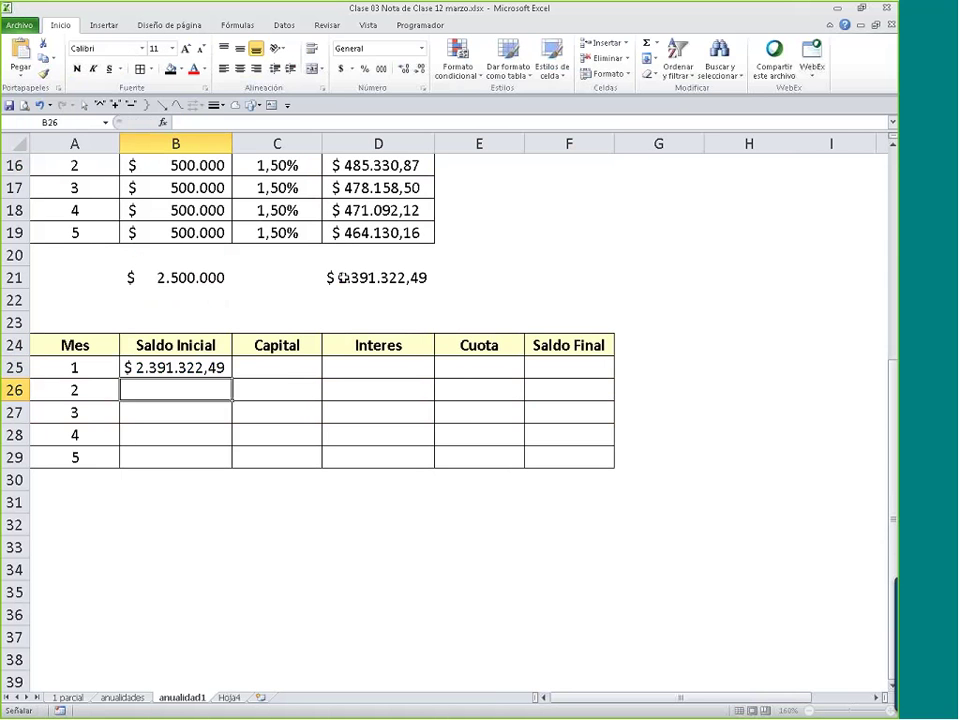
click(200, 368)
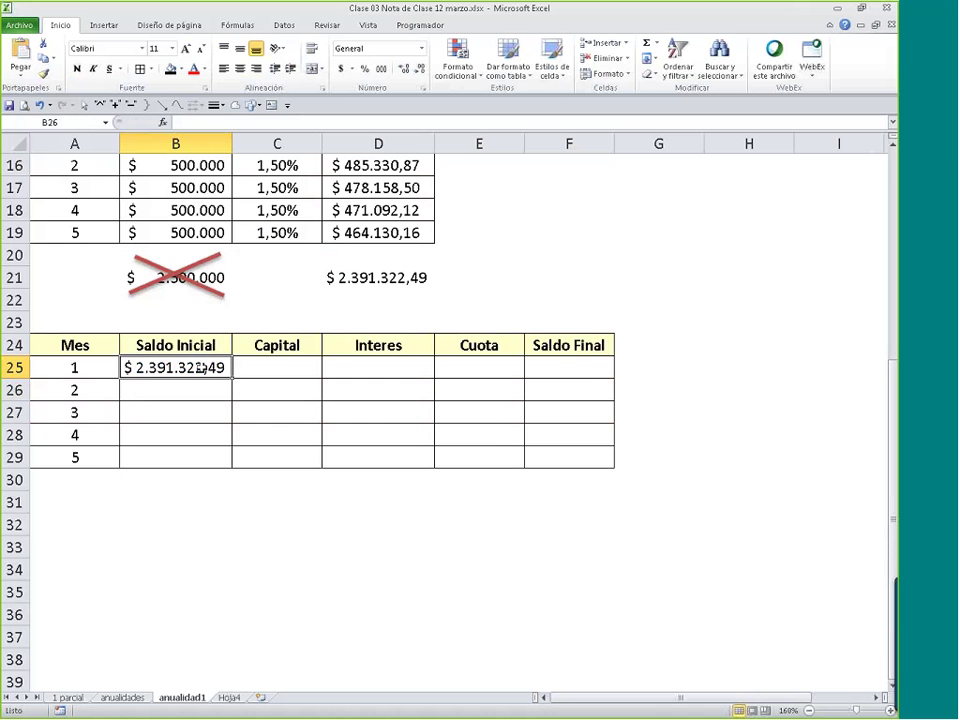
- Underline the Presente (Deuda adquirida) heading and its amount above the start of the timeline
scroll(287, 426, up, 2)
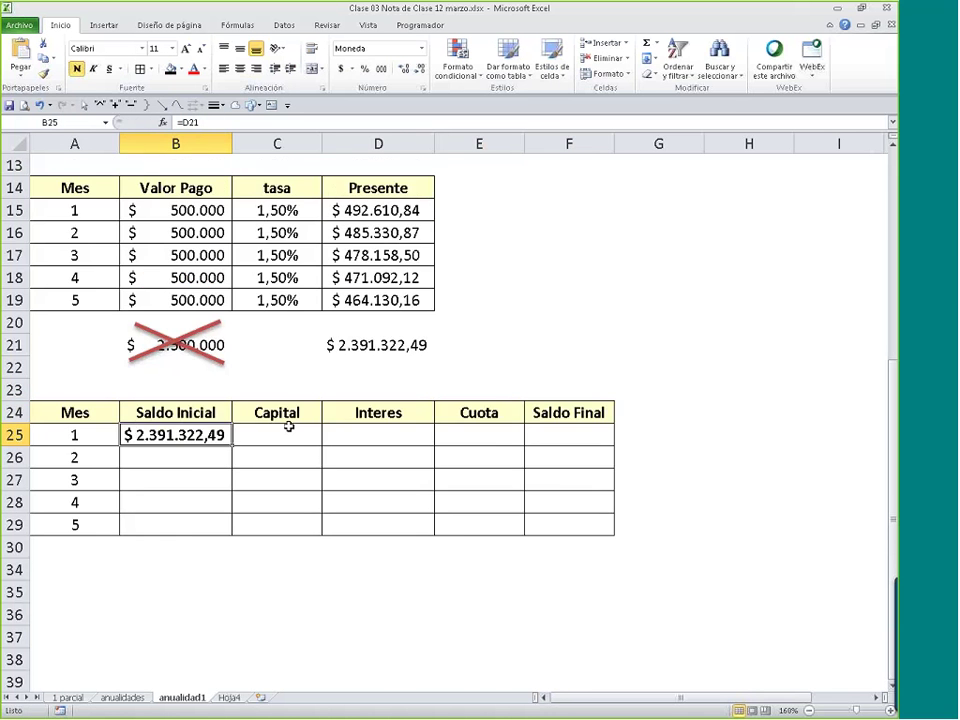
scroll(290, 423, up, 3)
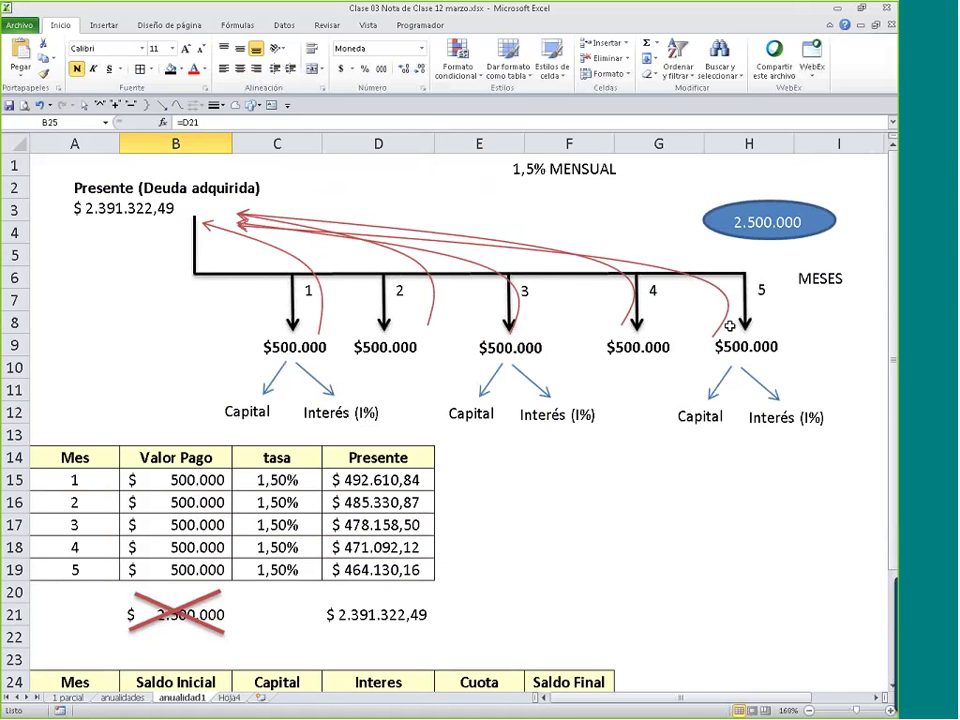
drag(77, 183, 176, 210)
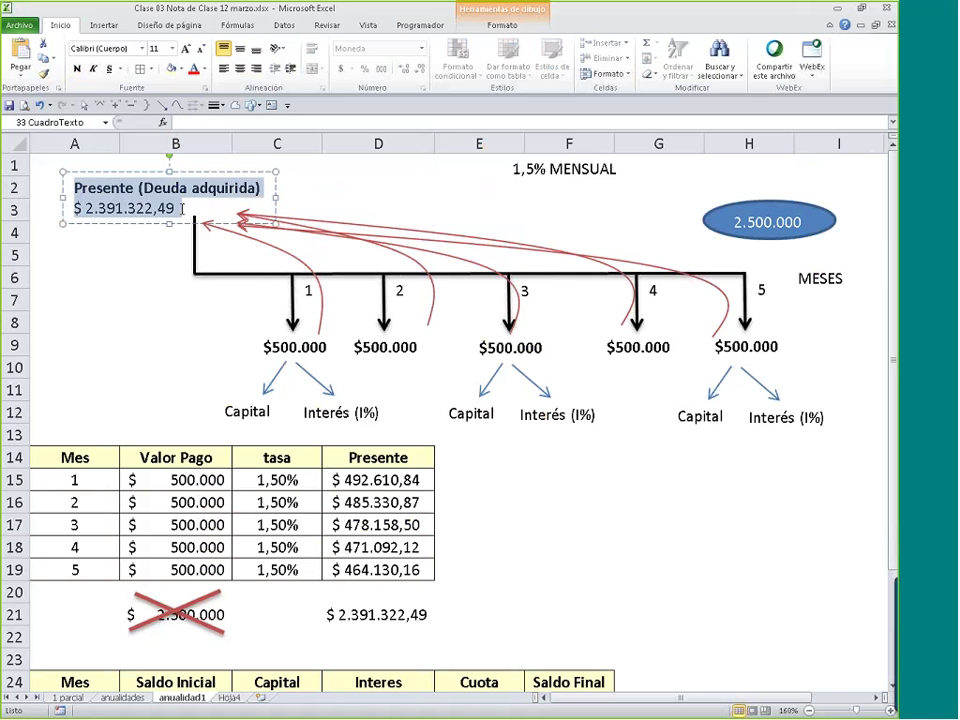
click(140, 304)
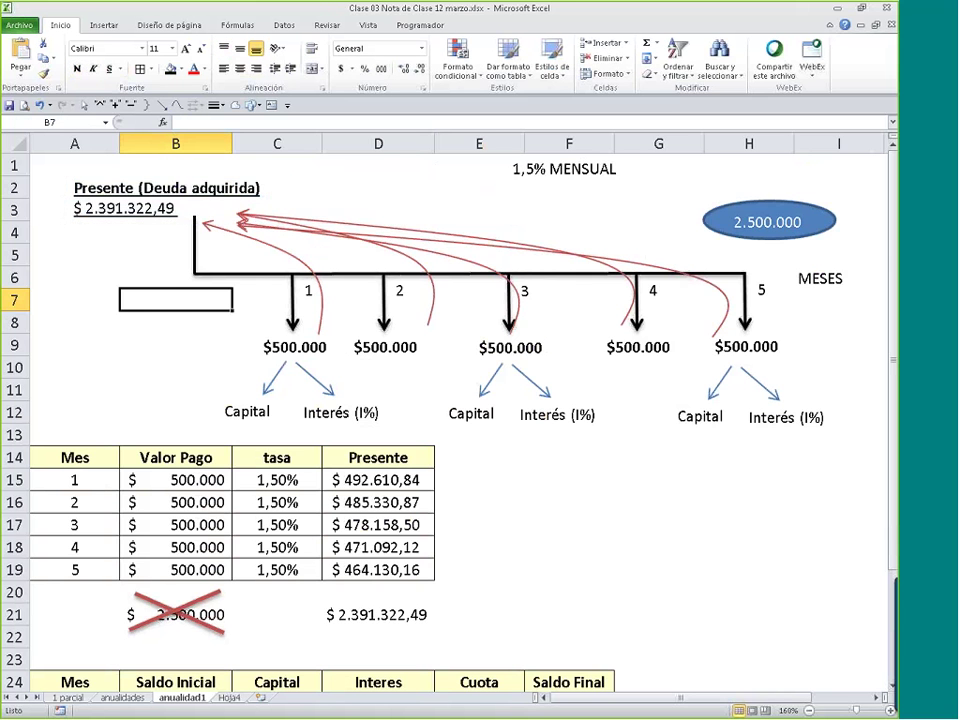
- Enter 500000 as the month 1 Cuota in the amortization table
scroll(133, 379, down, 5)
click(167, 369)
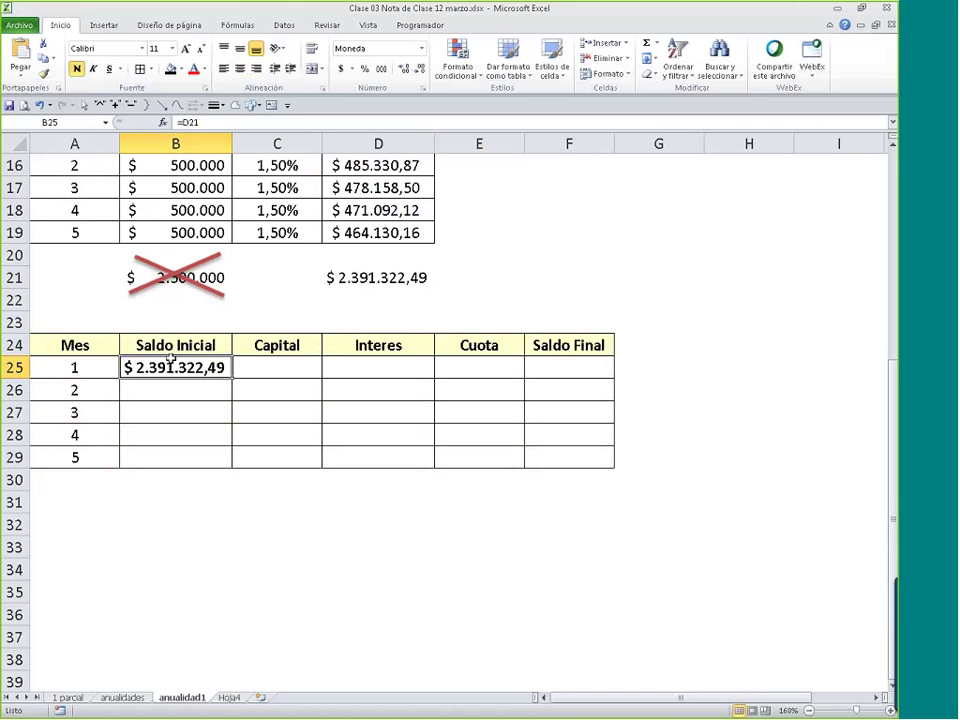
key(Right)
key(Right)
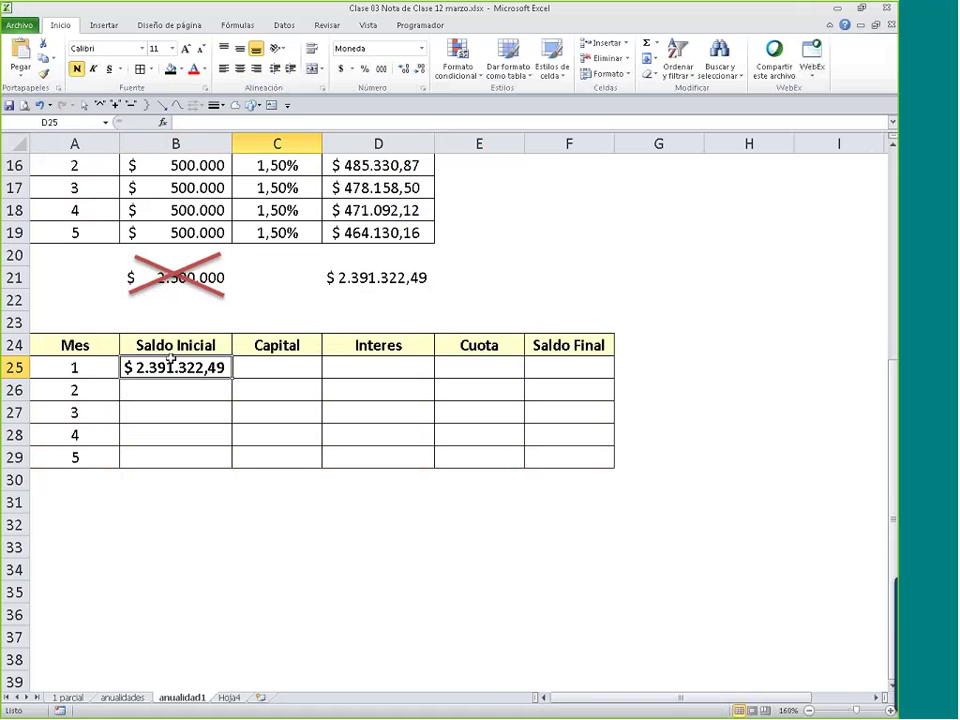
key(Right)
text(5)
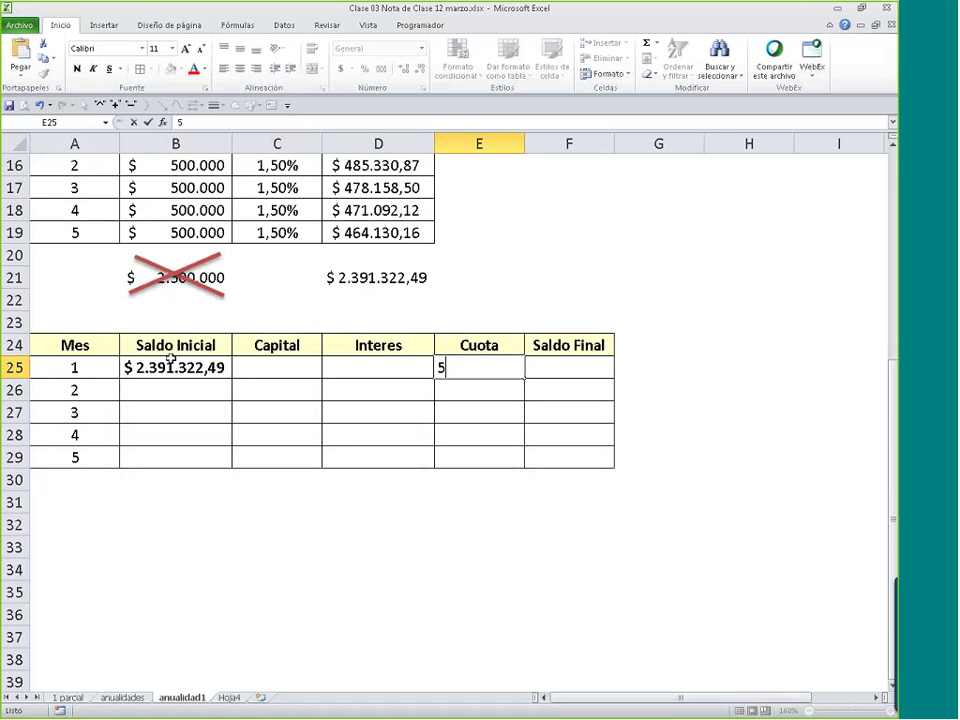
text(00000)
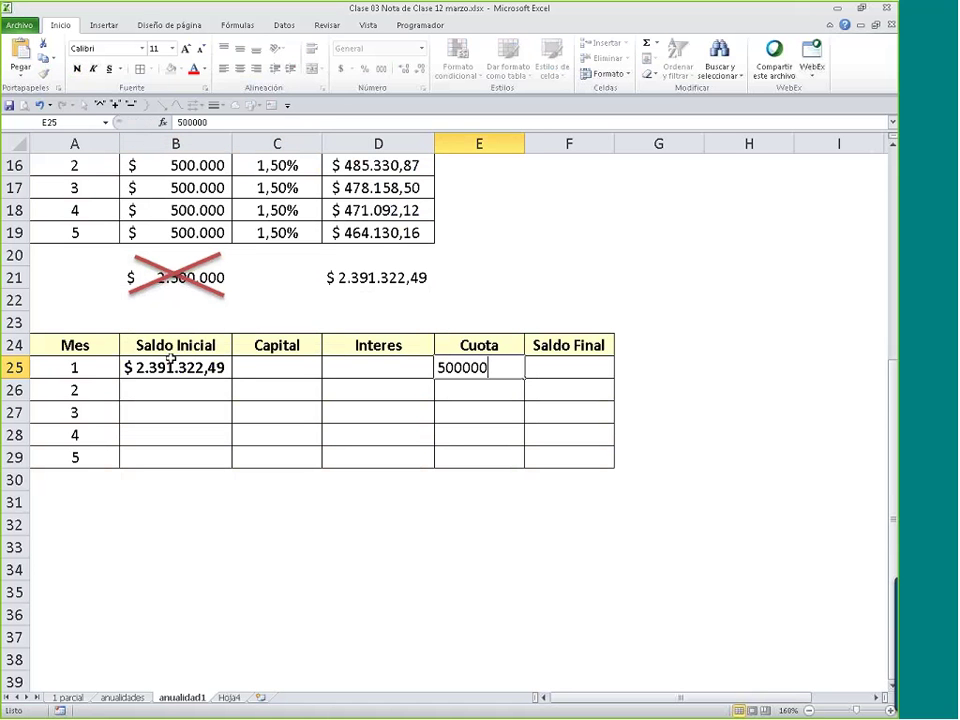
key(Return)
key(Up)
- Format the month 1 Cuota as centred accounting currency without decimals and fill it down through month 5
click(340, 68)
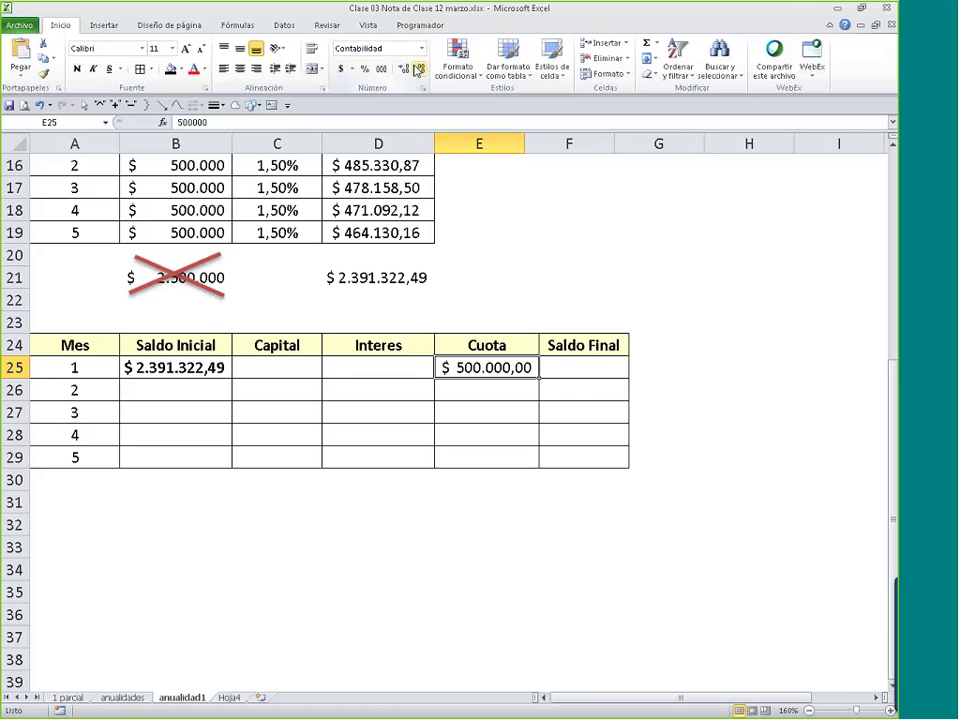
click(419, 68)
click(419, 68)
click(240, 68)
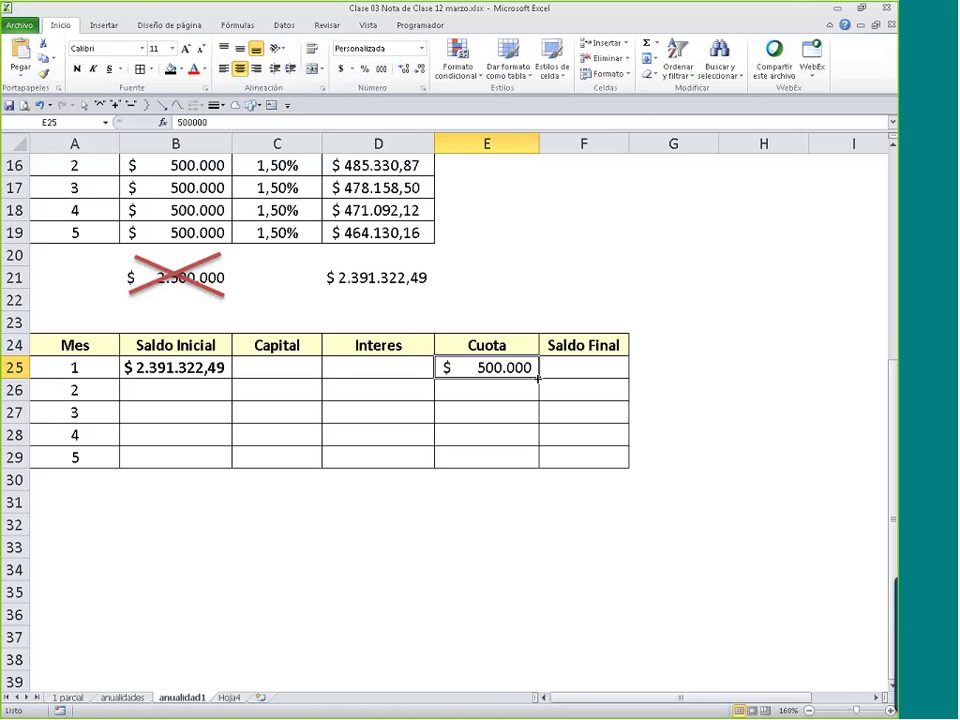
drag(538, 377, 519, 474)
- Examine the $500.000 payments on the timeline and how they relate to the Saldo Inicial, Capital, Interes and Cuota columns
scroll(514, 499, up, 3)
scroll(506, 480, up, 1)
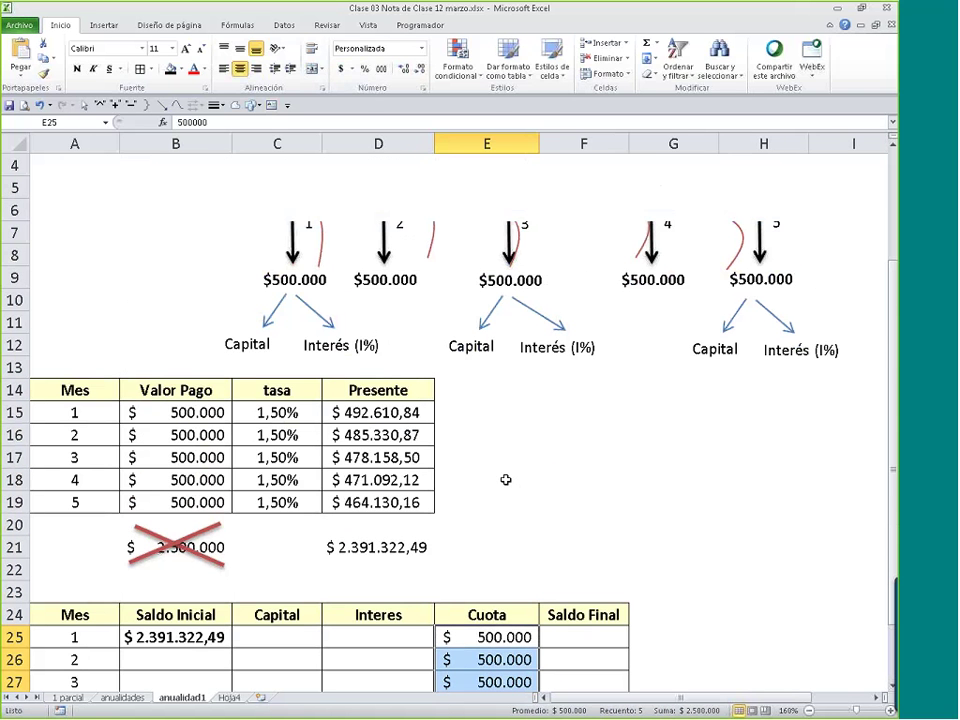
click(370, 279)
key(Tab)
key(Tab)
key(Tab)
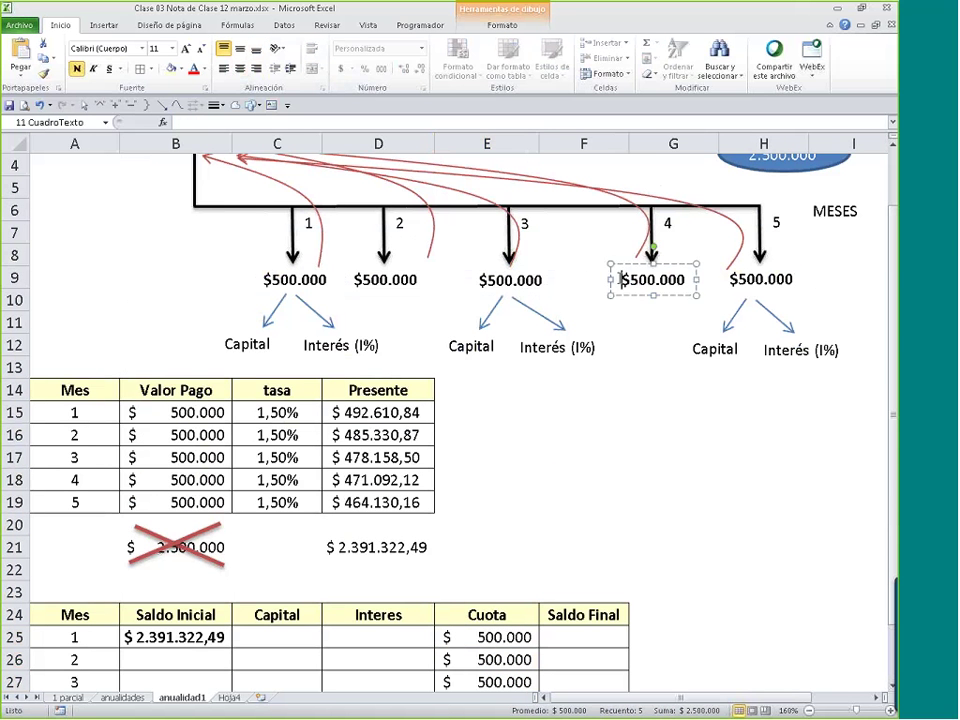
scroll(431, 486, down, 3)
click(291, 441)
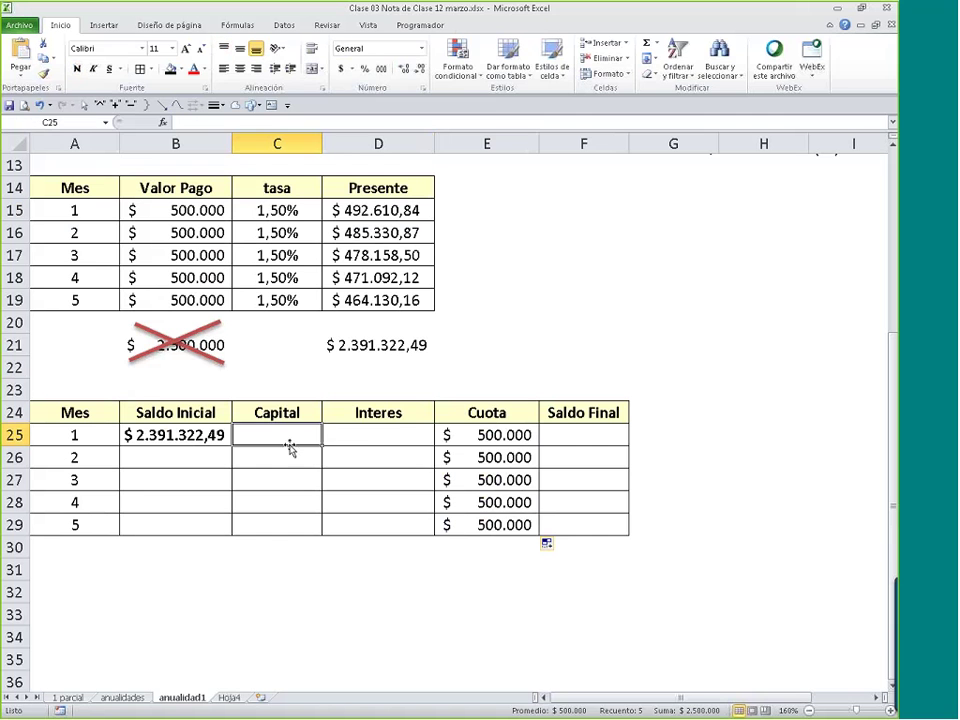
click(373, 435)
click(350, 458)
click(358, 480)
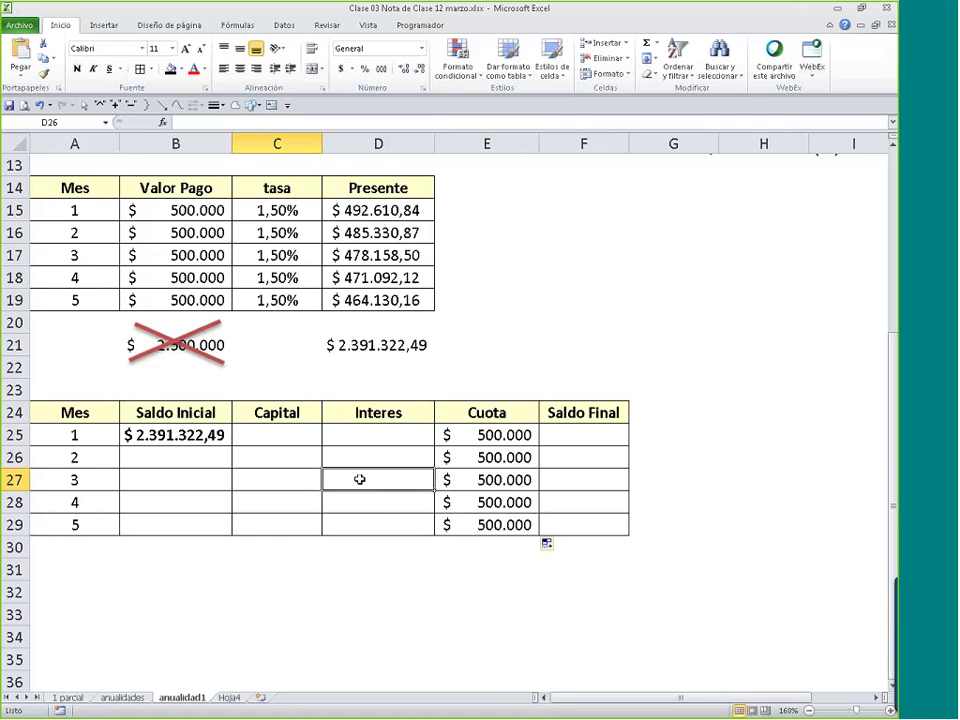
click(287, 487)
click(384, 517)
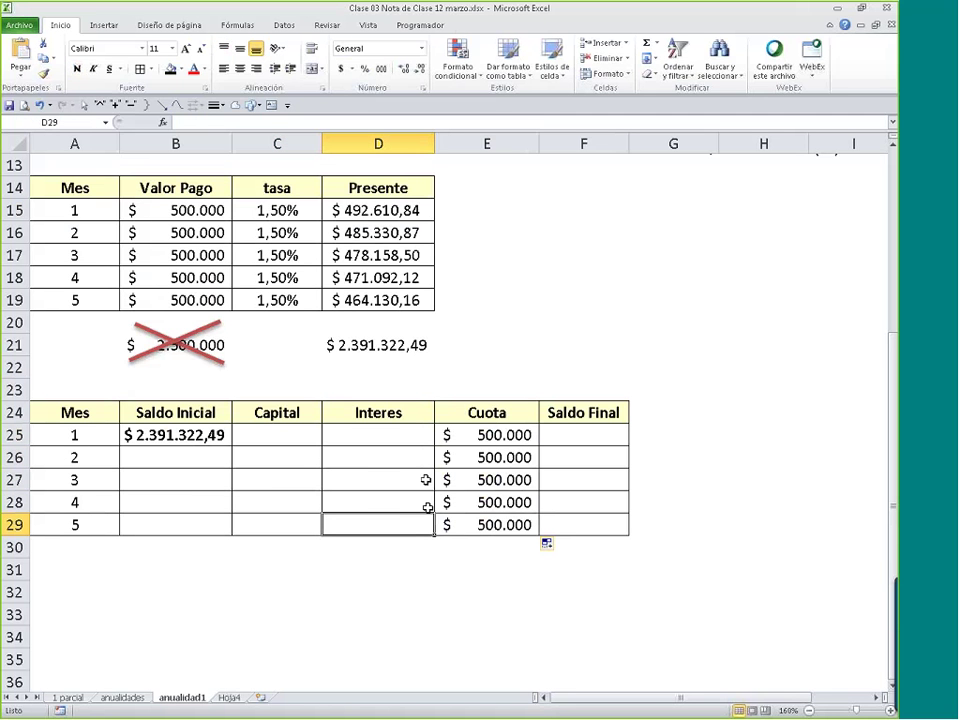
click(155, 435)
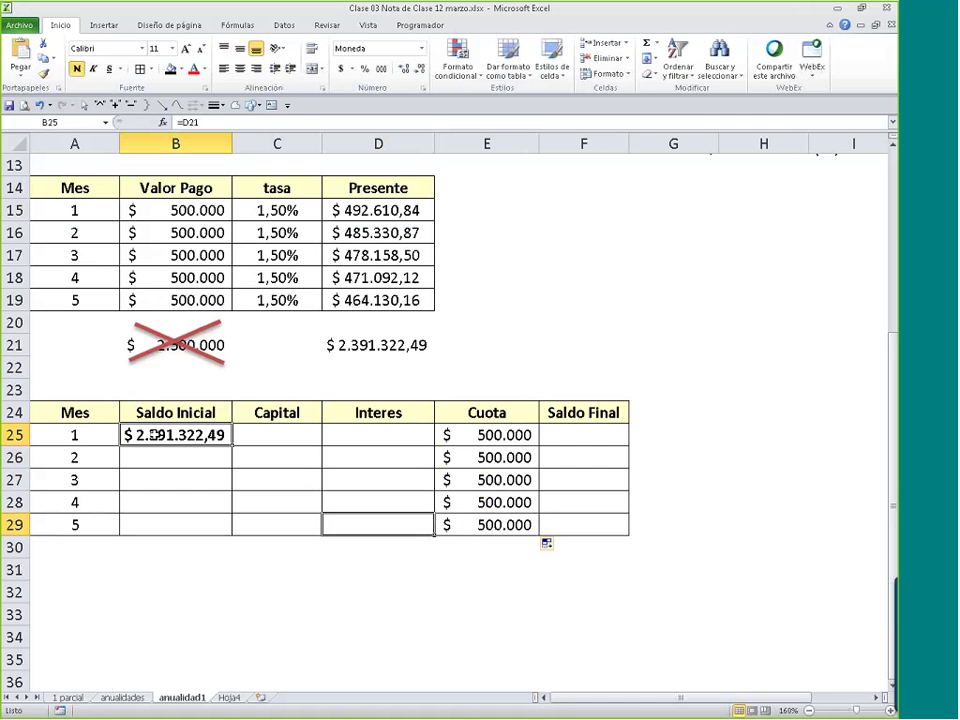
drag(510, 435, 495, 521)
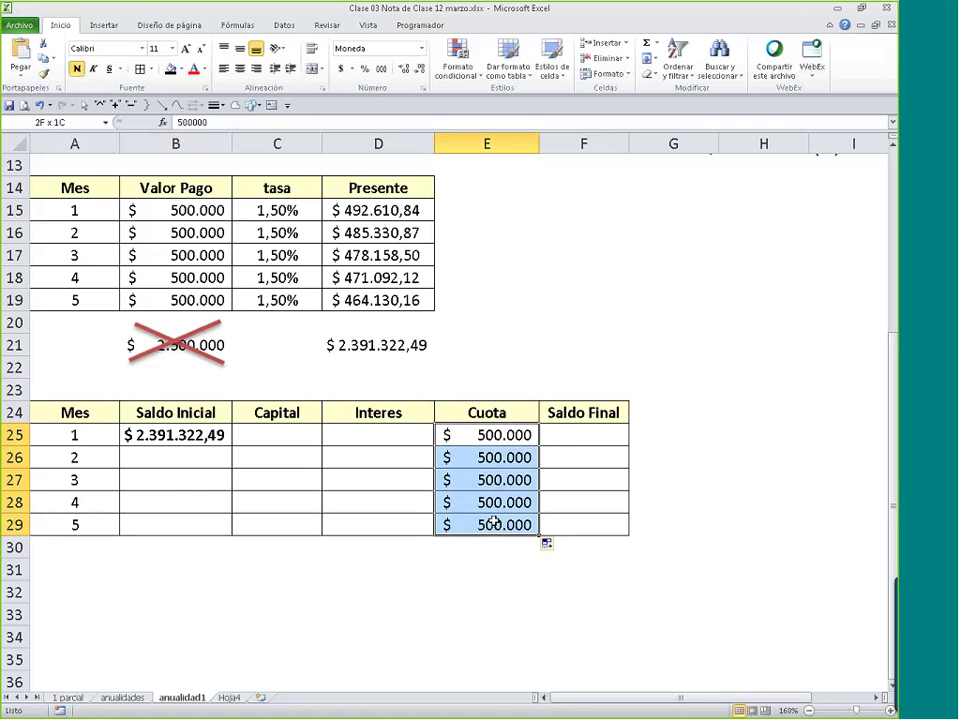
- Widen column F and calculate the month 1 Saldo Final as Saldo Inicial minus Capital with =B25-C25
click(591, 431)
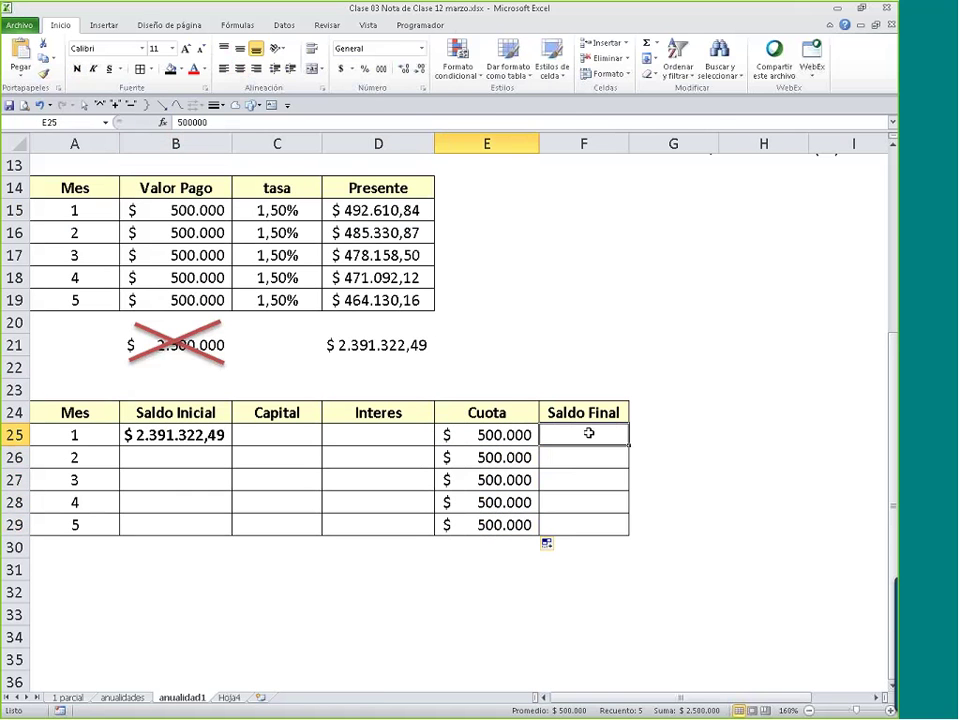
drag(629, 144, 673, 146)
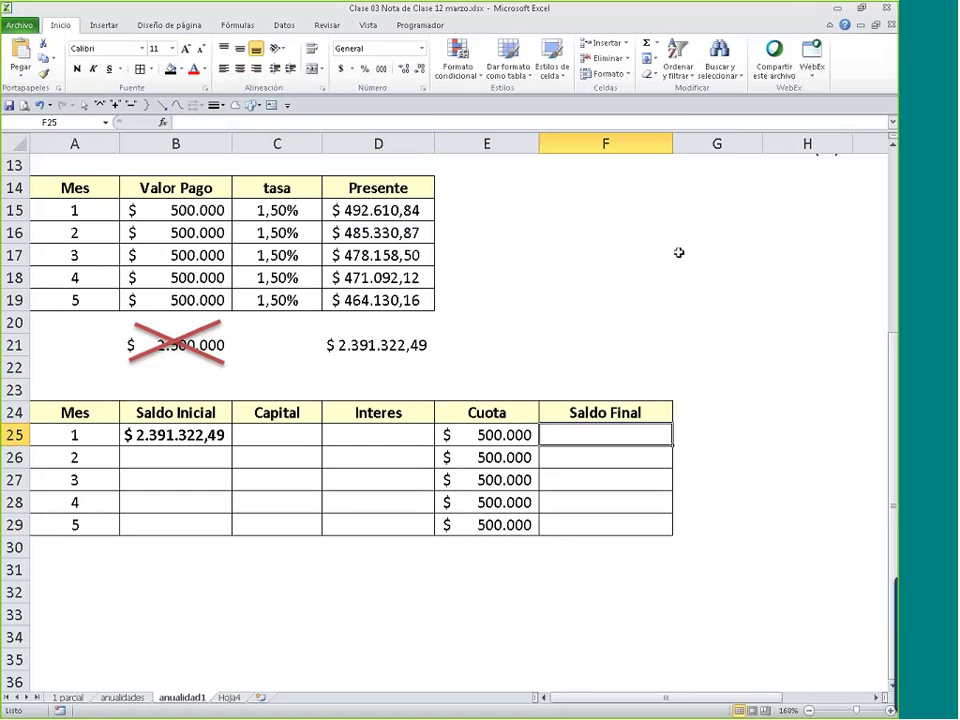
text(=)
key(Left)
key(Left)
key(Left)
key(Left)
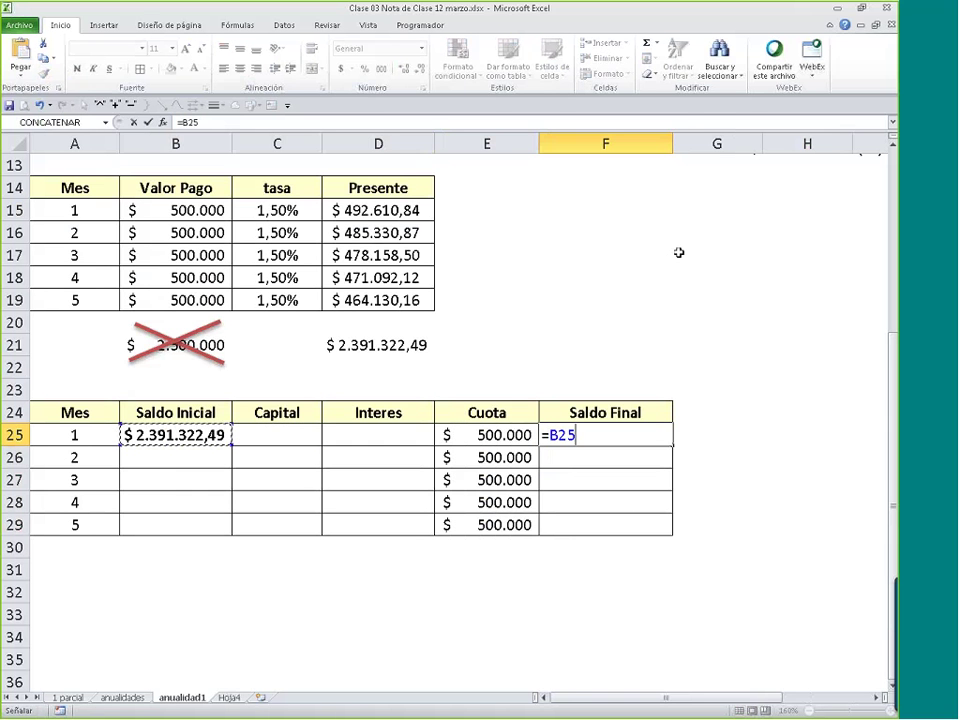
text(-)
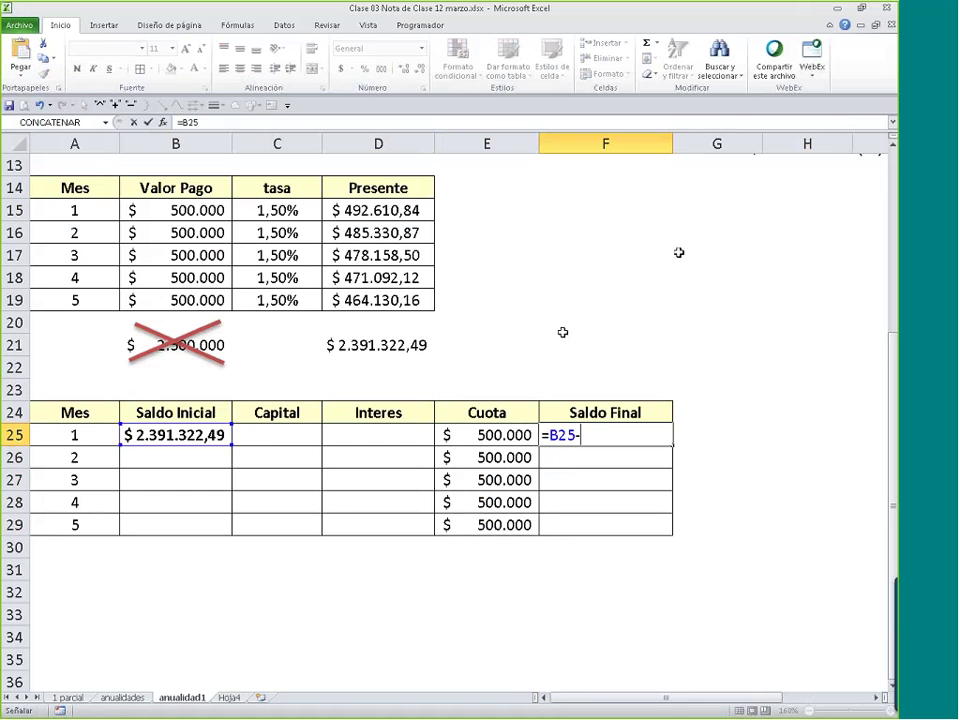
click(281, 426)
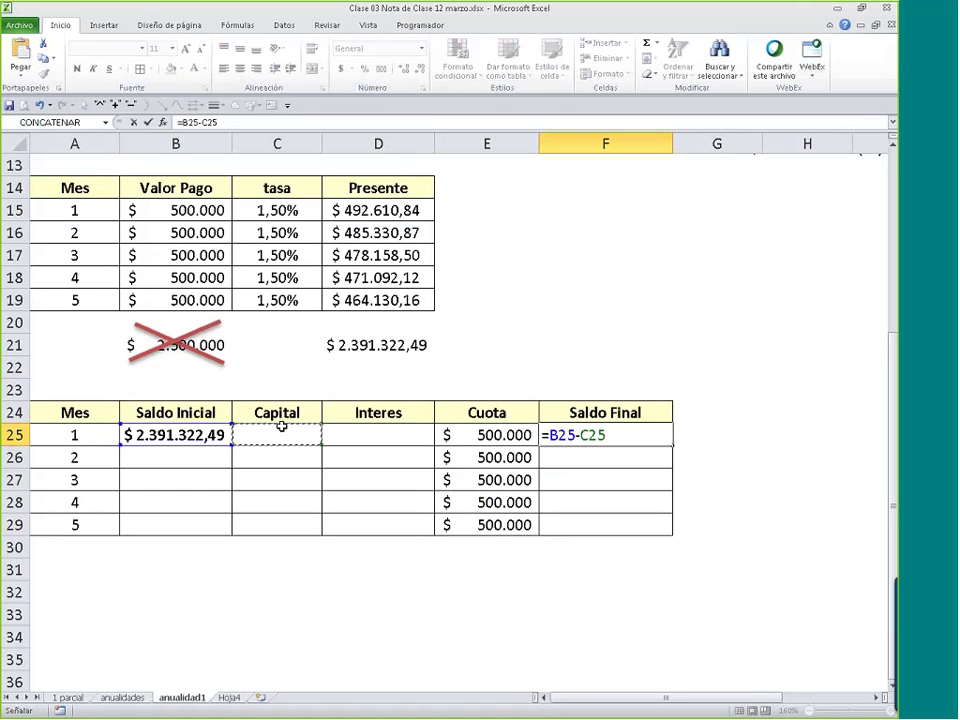
key(Return)
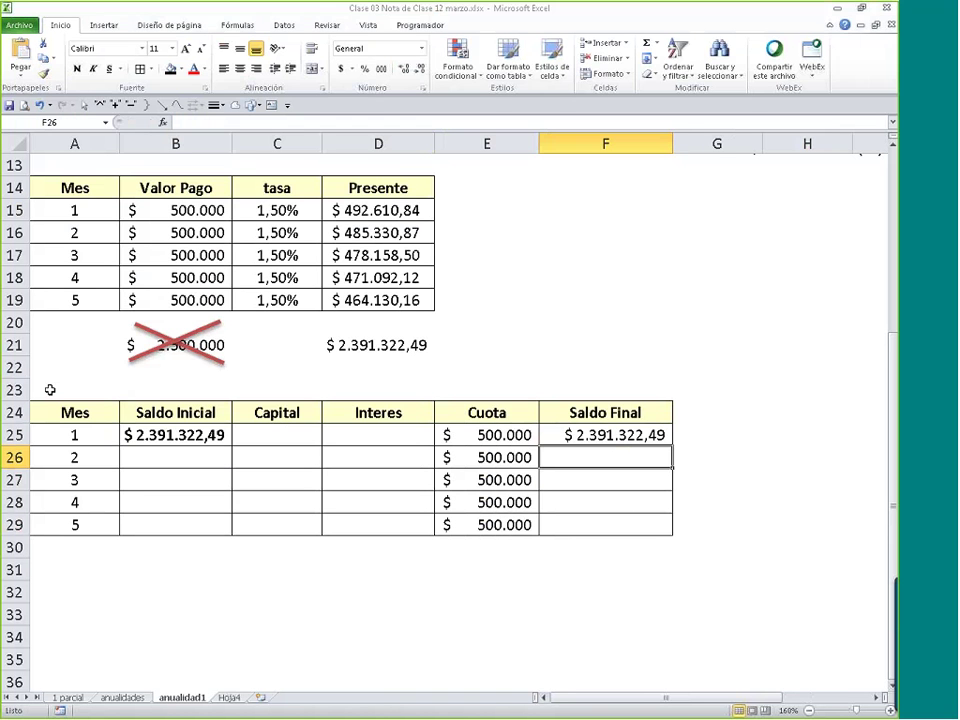
- Calculate the month 1 Interes as Saldo Inicial times the 1,50% rate, using an absolute reference: =B25*$C$19
text(=)
click(372, 435)
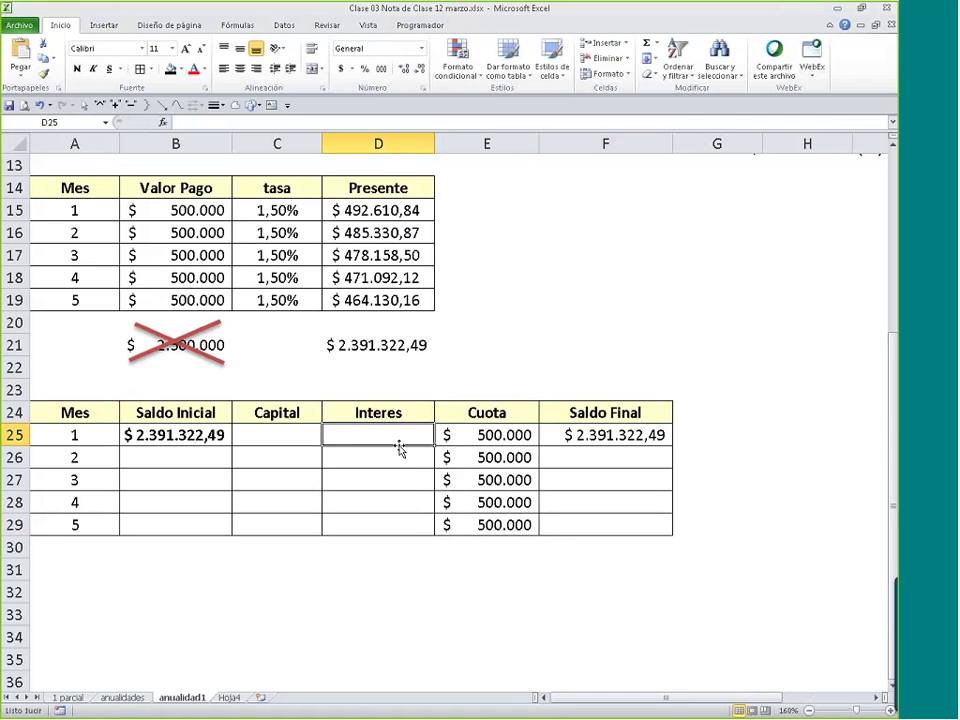
click(168, 435)
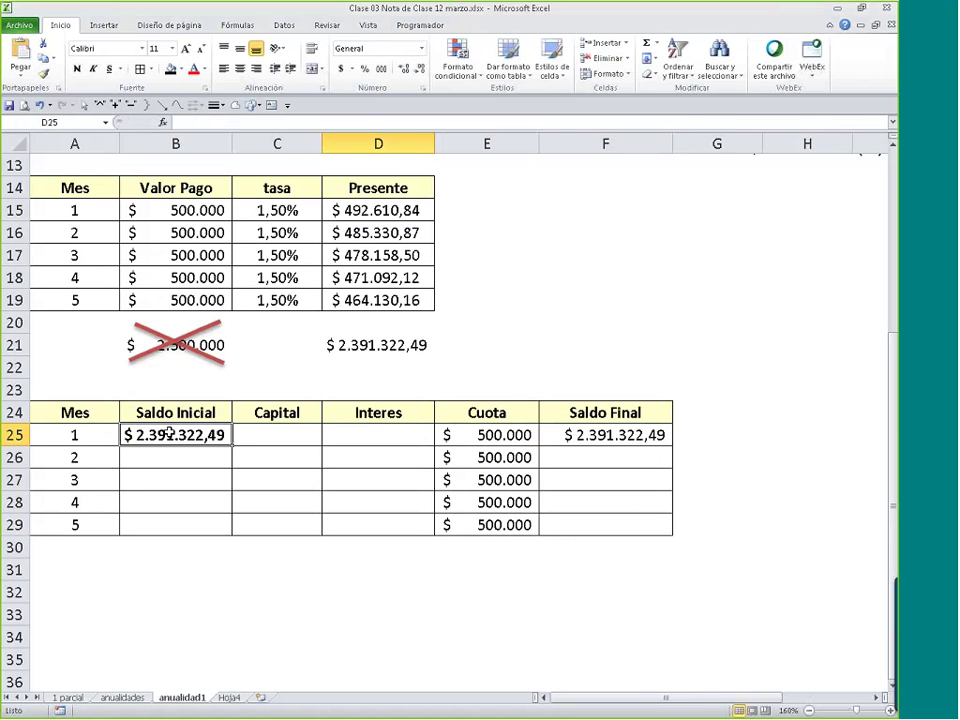
text(=)
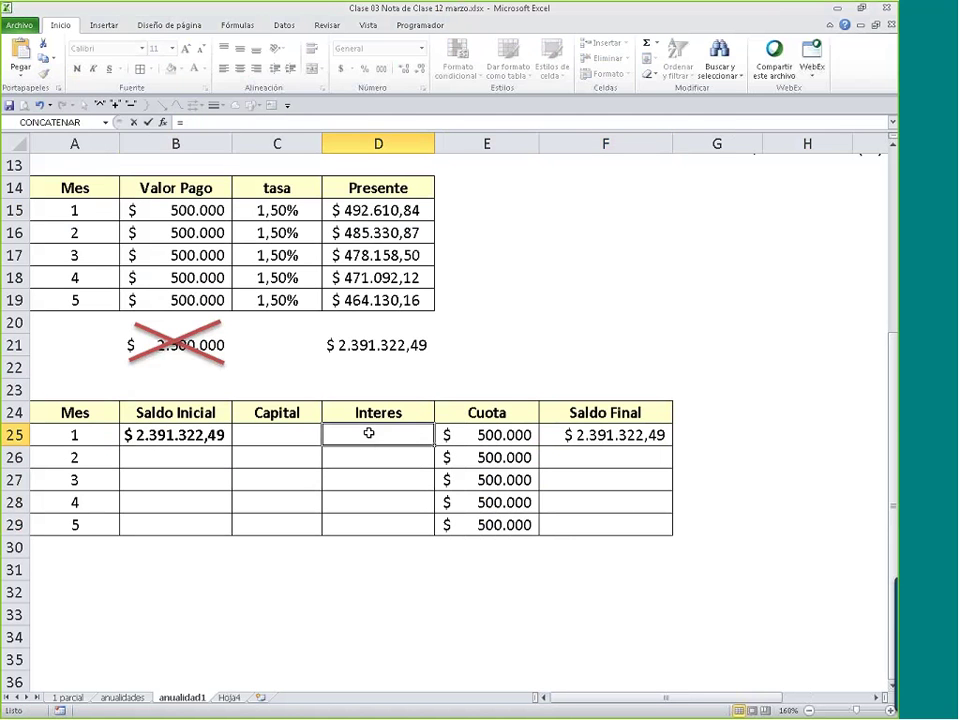
key(Left)
key(Left)
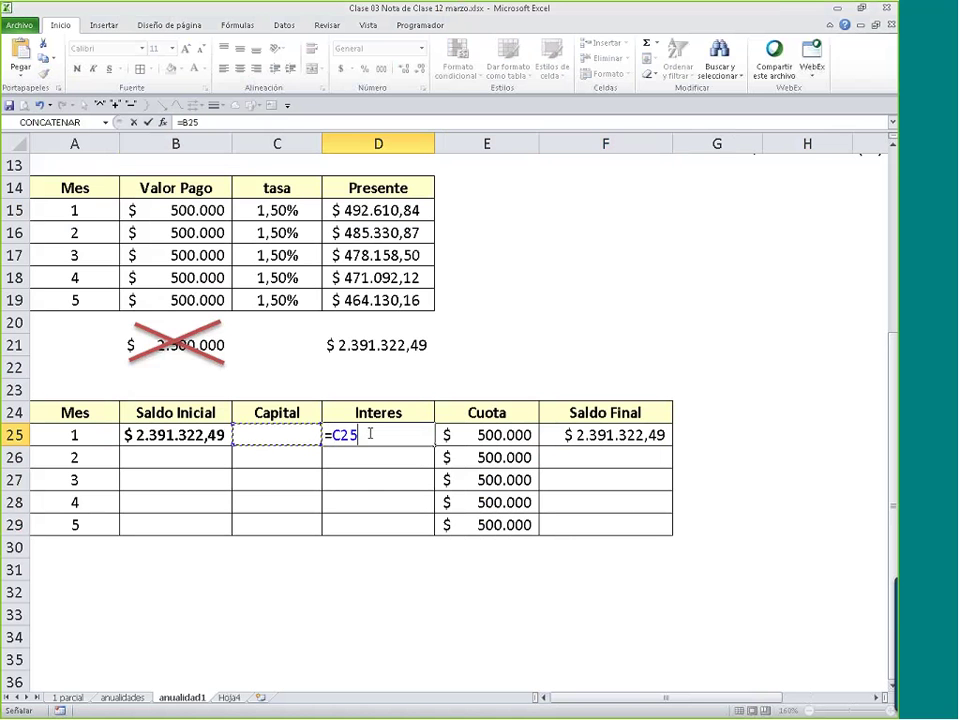
text(*)
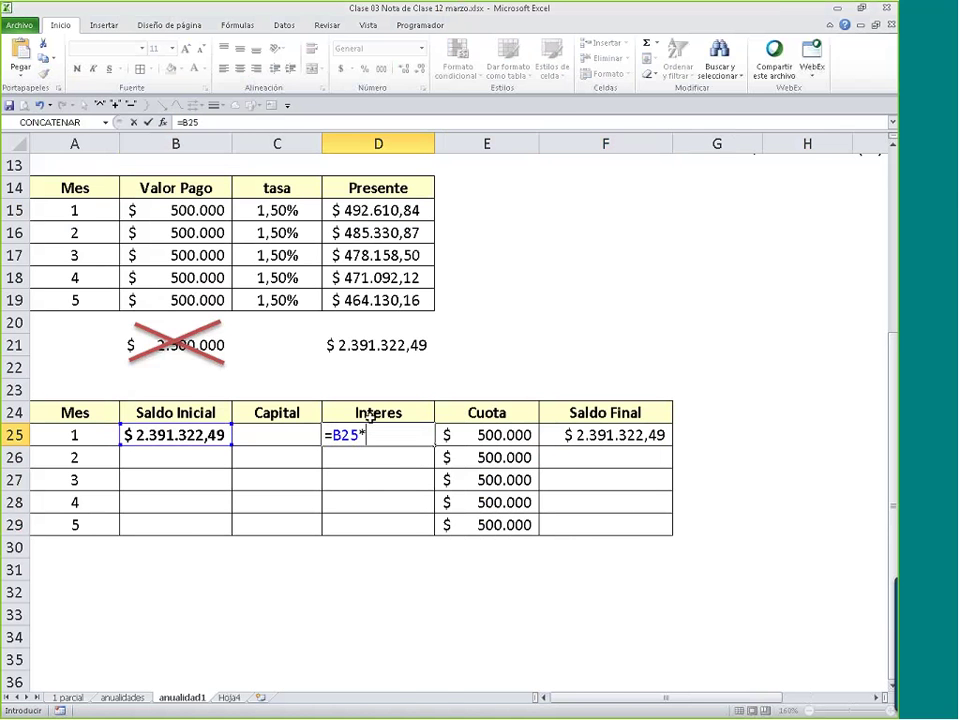
scroll(370, 420, up, 3)
scroll(397, 426, down, 2)
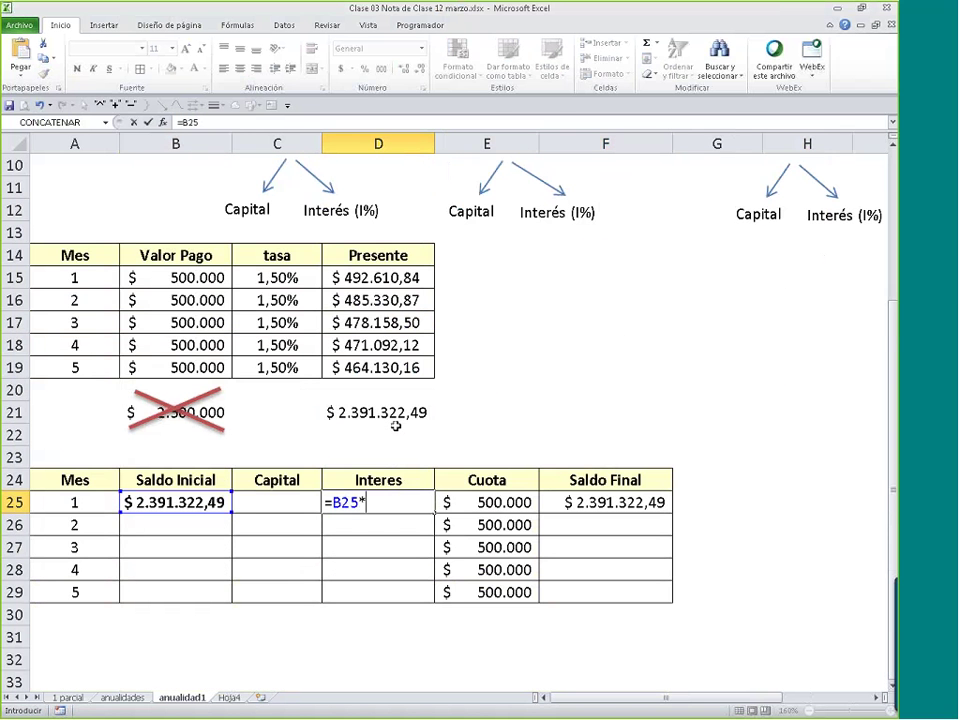
text(1,50)
key(BackSpace)
key(BackSpace)
key(BackSpace)
click(280, 367)
key(F4)
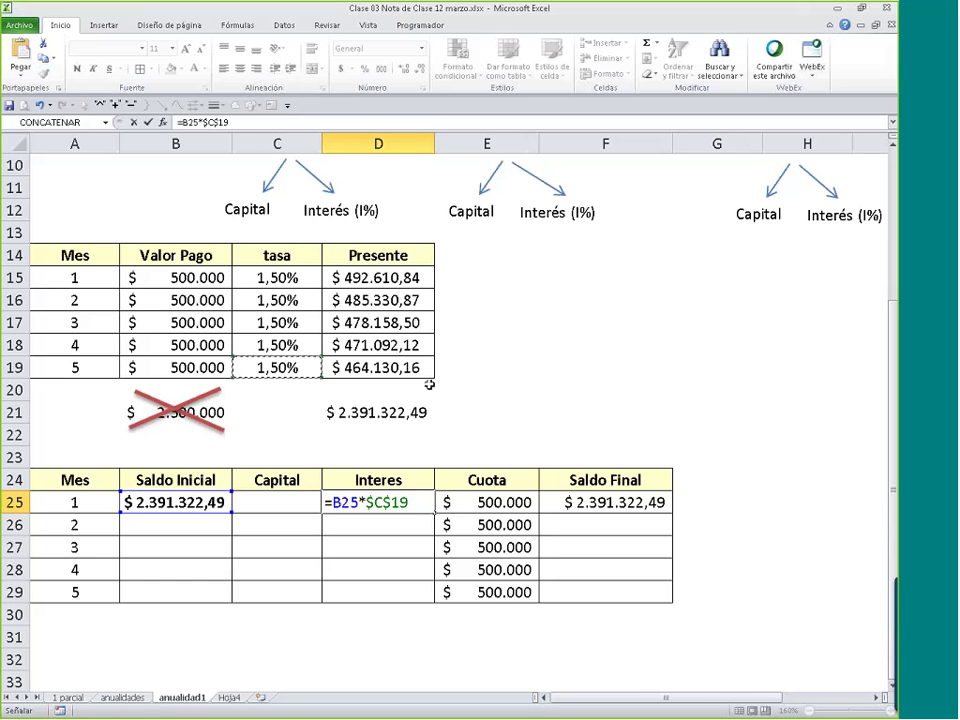
key(Return)
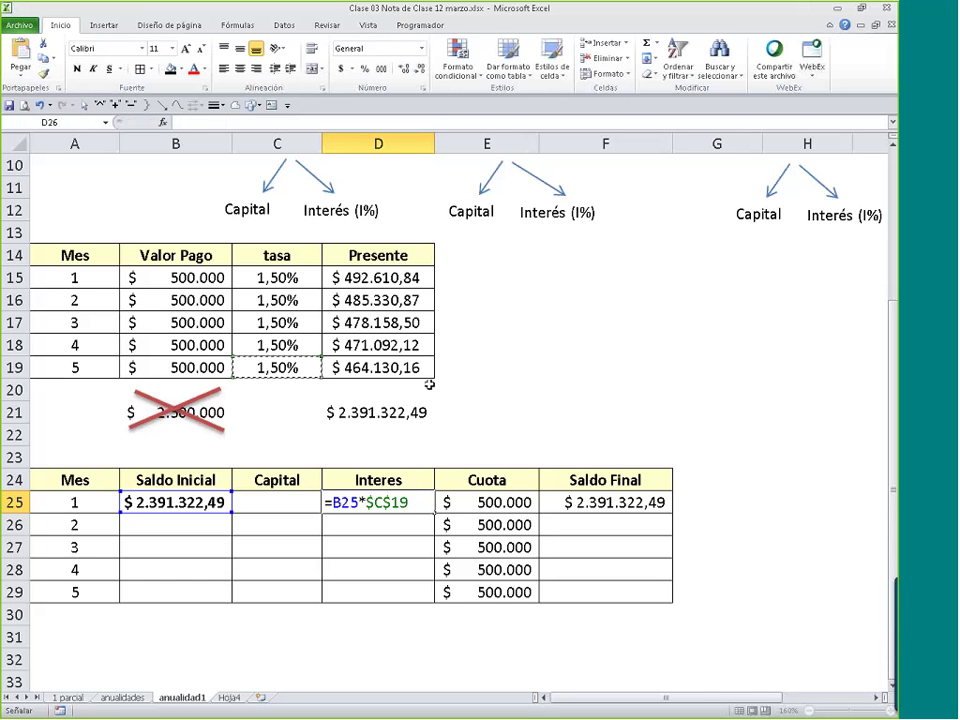
click(365, 496)
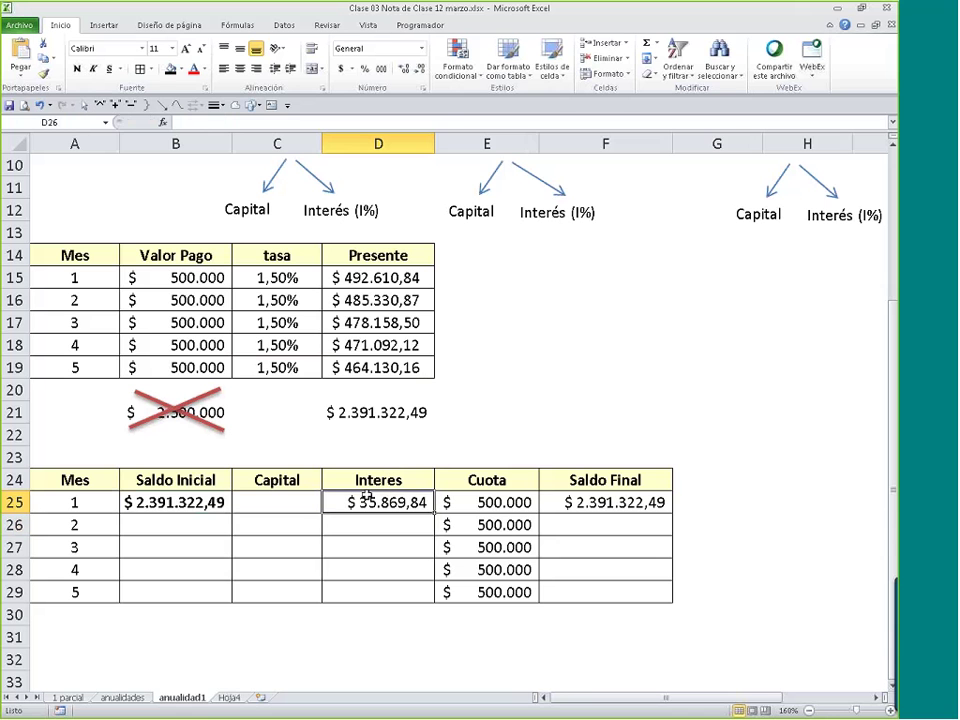
- Add a text box above the Cuota column reading "Cuota = Interés + capital", reusing the copied Cuota header text
key(Right)
click(503, 480)
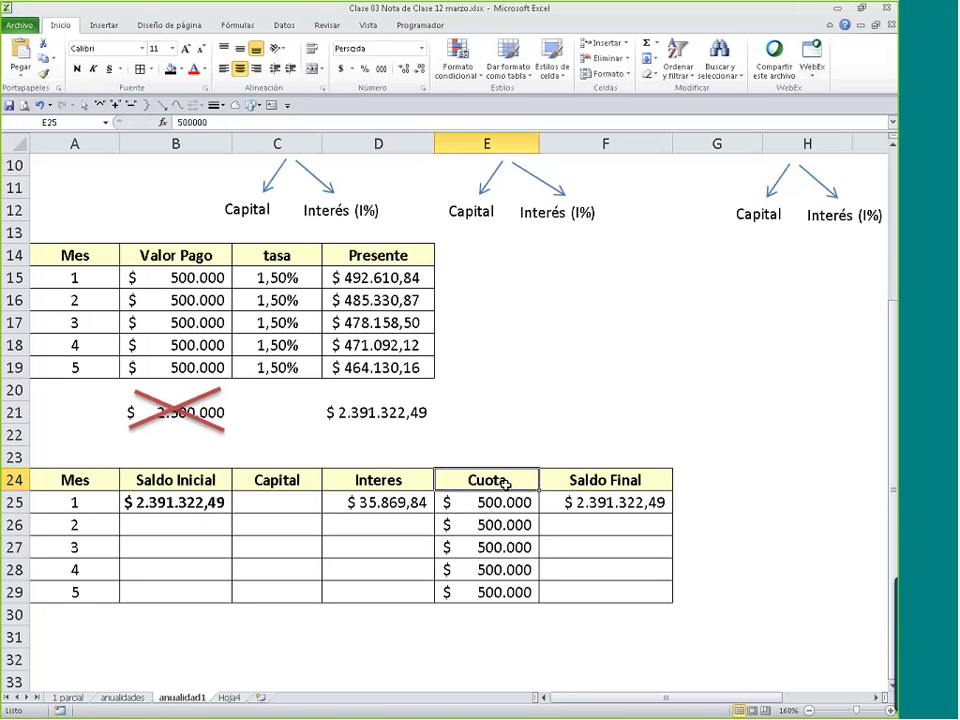
key(ctrl+c)
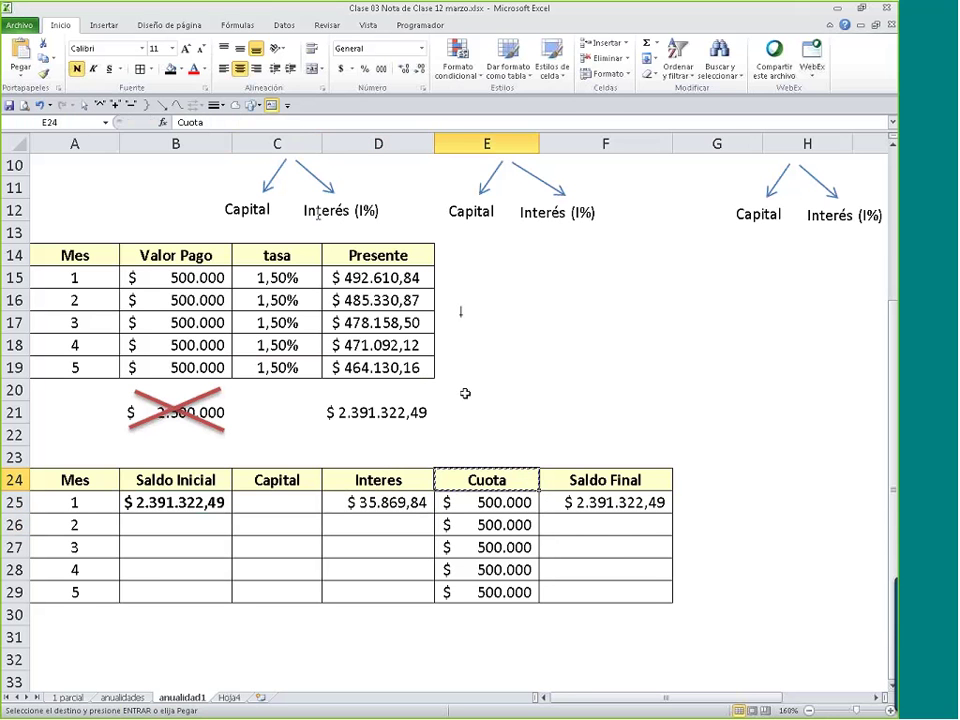
click(480, 405)
key(ctrl+v)
text(=)
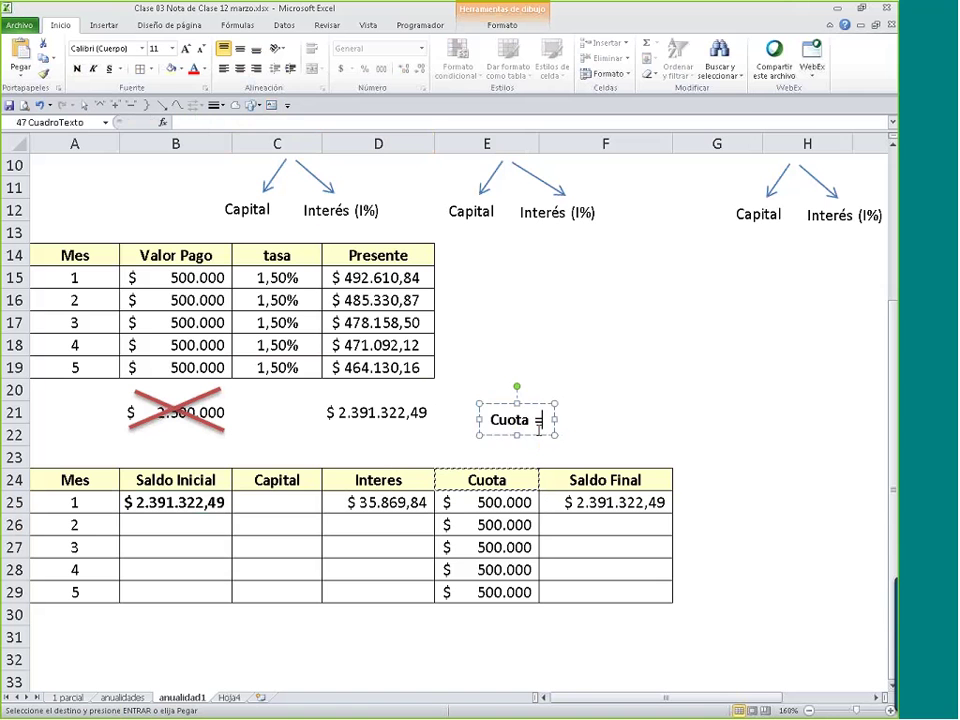
text( Inter)
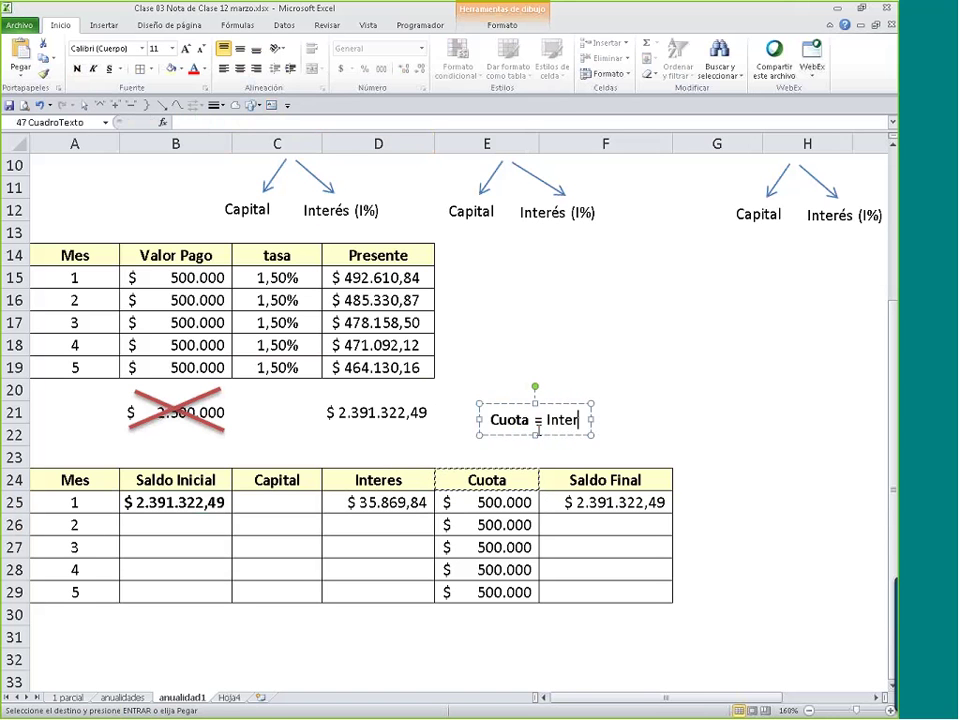
text(és + ca)
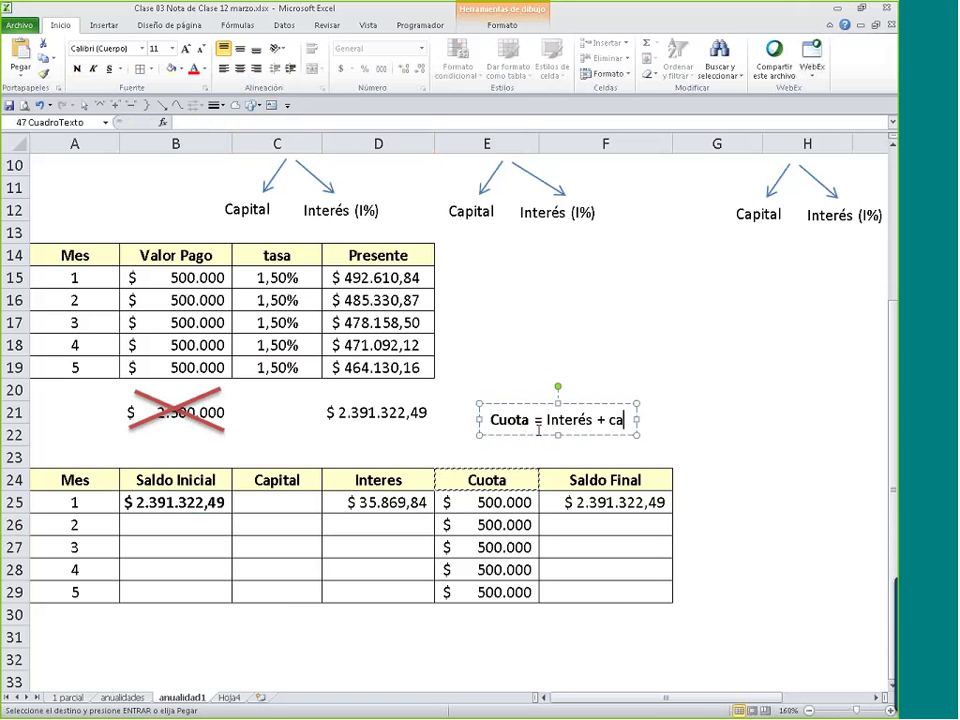
text(pital)
click(551, 435)
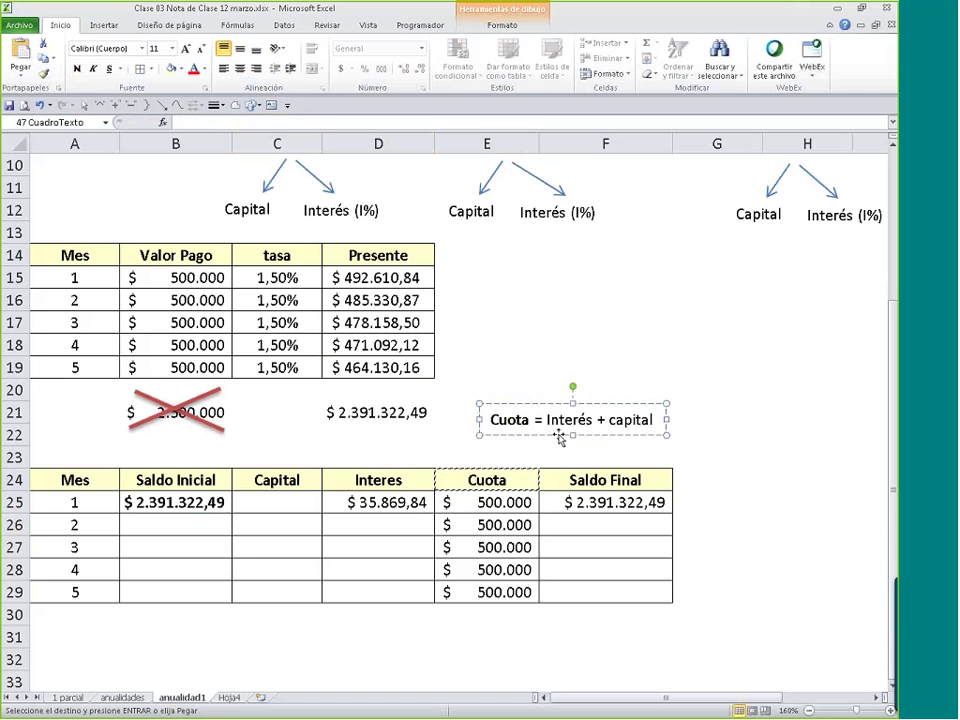
- Duplicate the Cuota note just below the original and edit the copy to read "Cuota - interés = capital"
drag(602, 435, 557, 432)
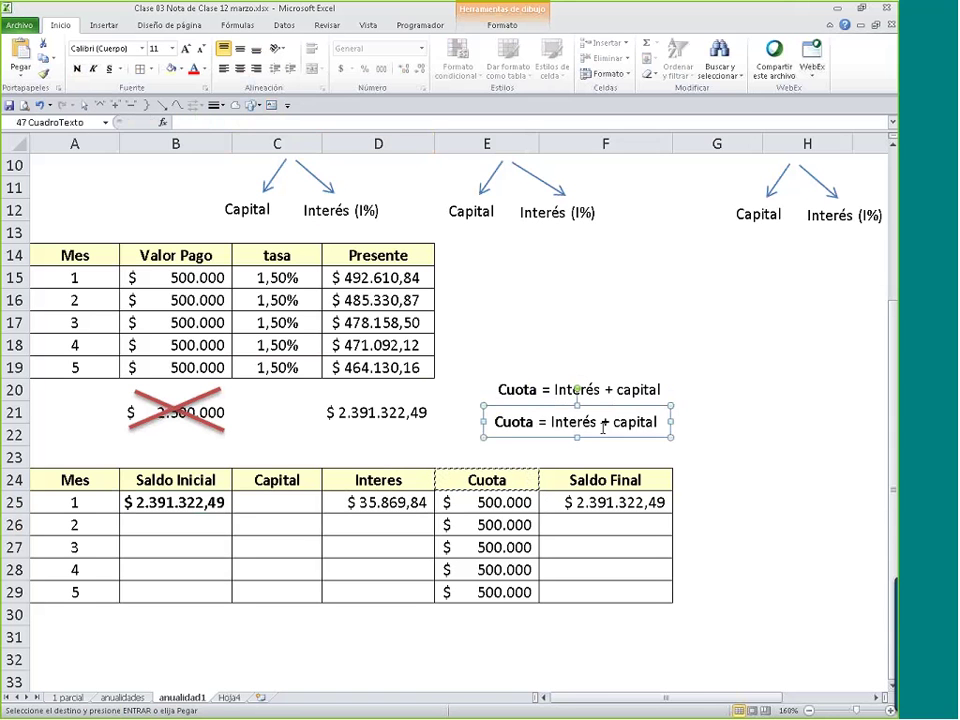
click(557, 432)
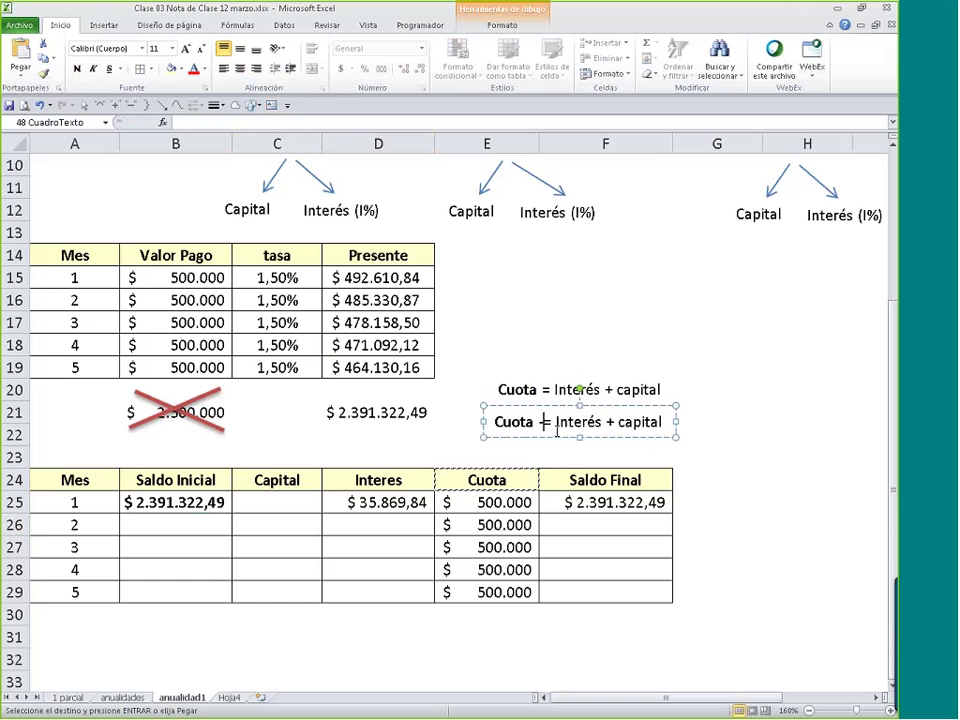
text(- interés)
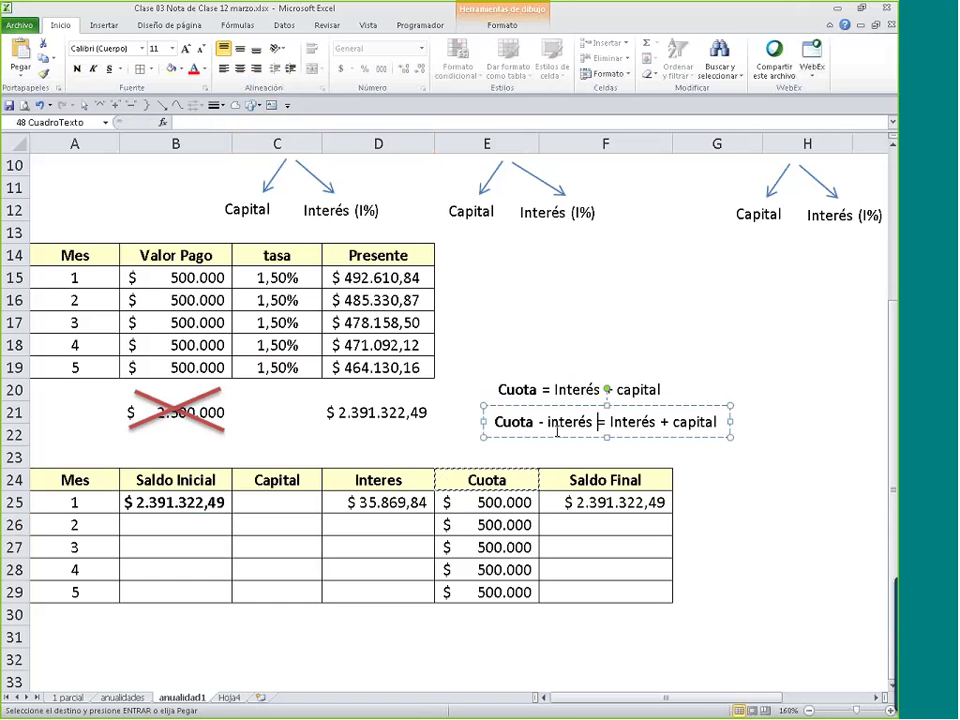
key(Delete)
key(Delete)
key(Delete)
key(Delete)
key(Delete)
key(Delete)
key(Delete)
key(Delete)
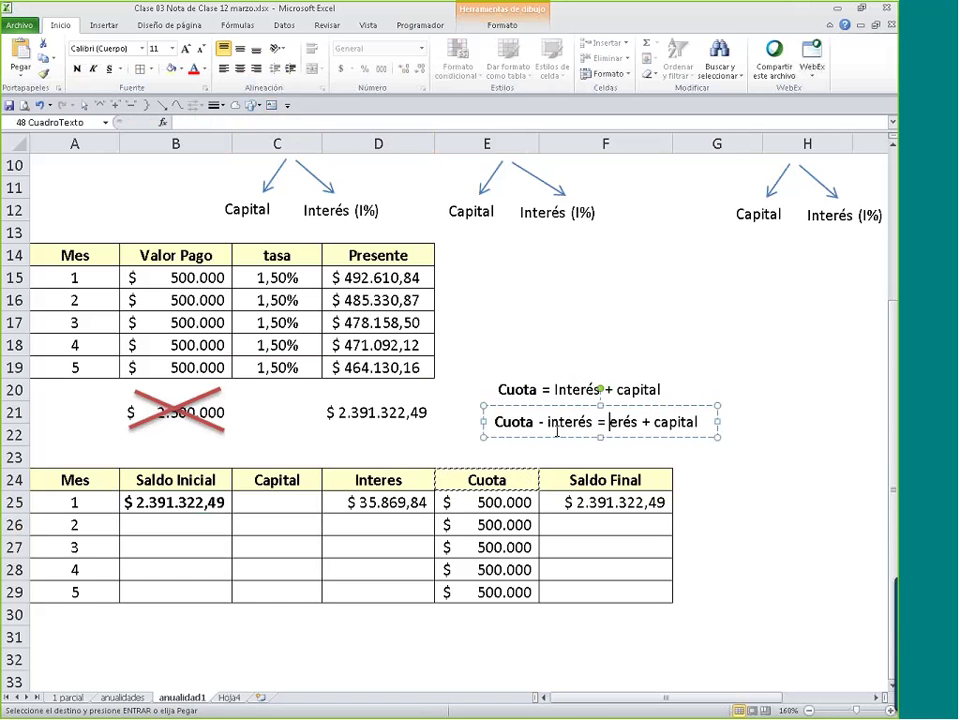
key(Delete)
key(Delete)
key(Delete)
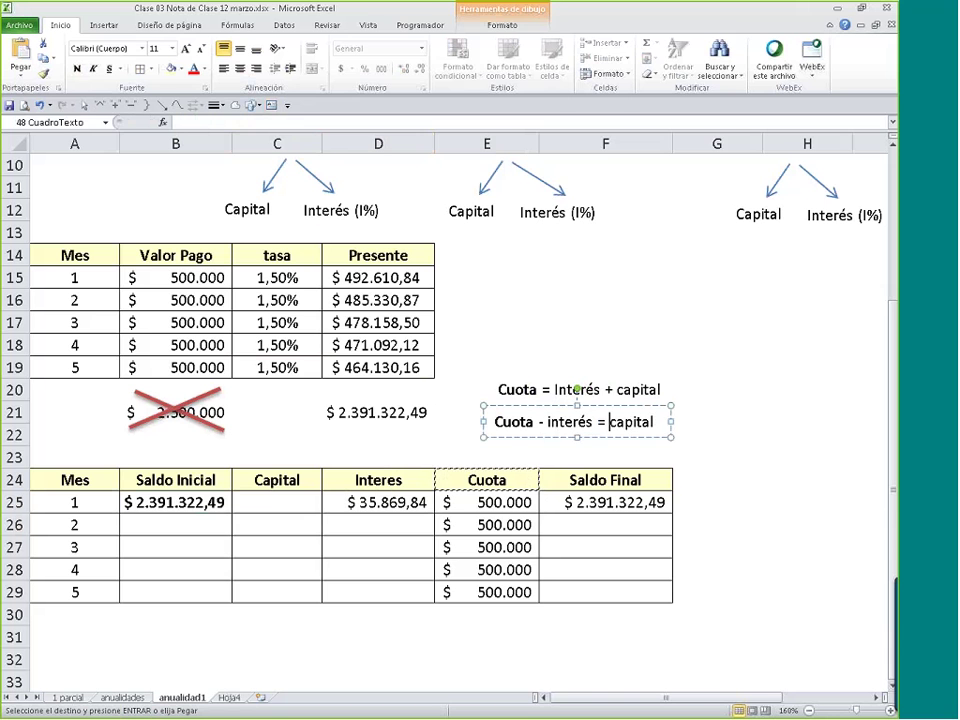
click(726, 430)
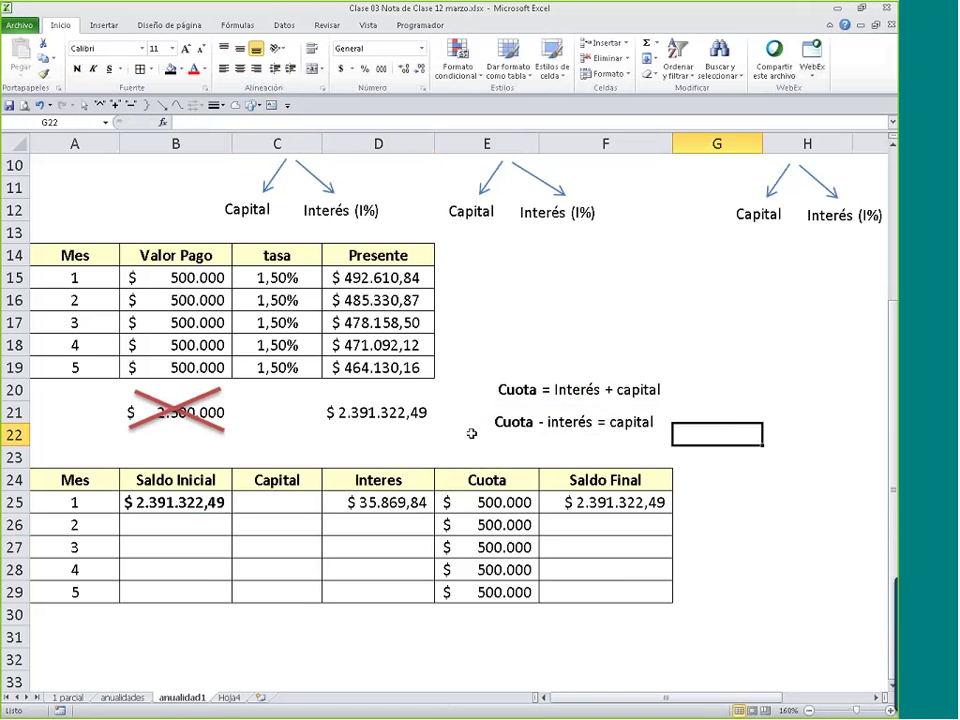
- Draw a curved line about 5 cm wide from "Cuota - interés = capital" to the Capital header, with a solid arrowhead at the header end
click(176, 105)
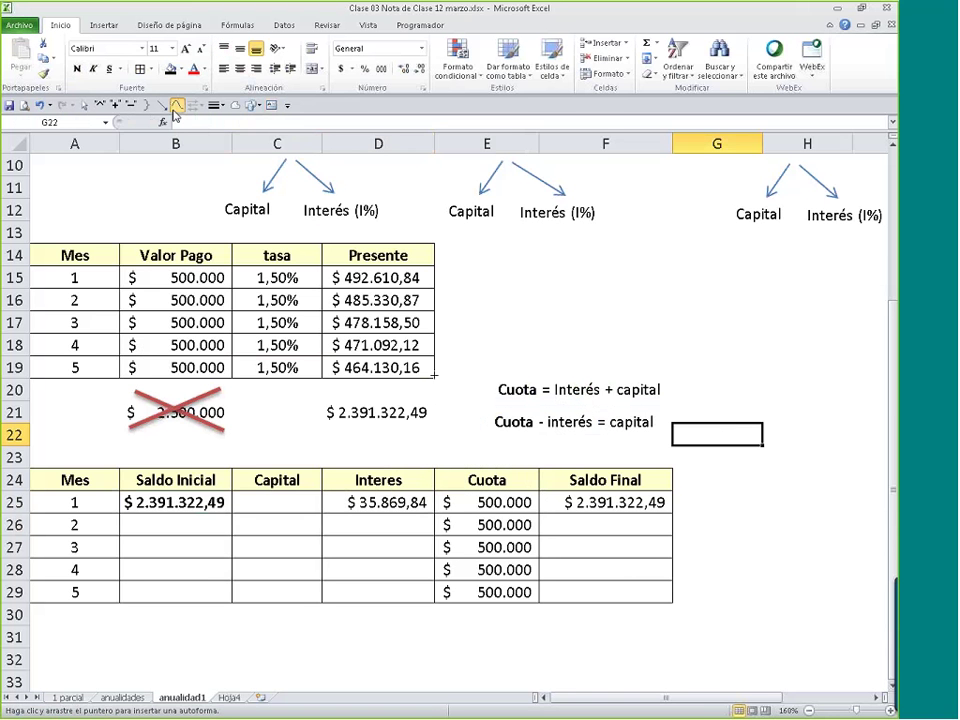
mouse_move(490, 424)
mouse_down()
mouse_move(390, 429)
mouse_move(276, 464)
mouse_up()
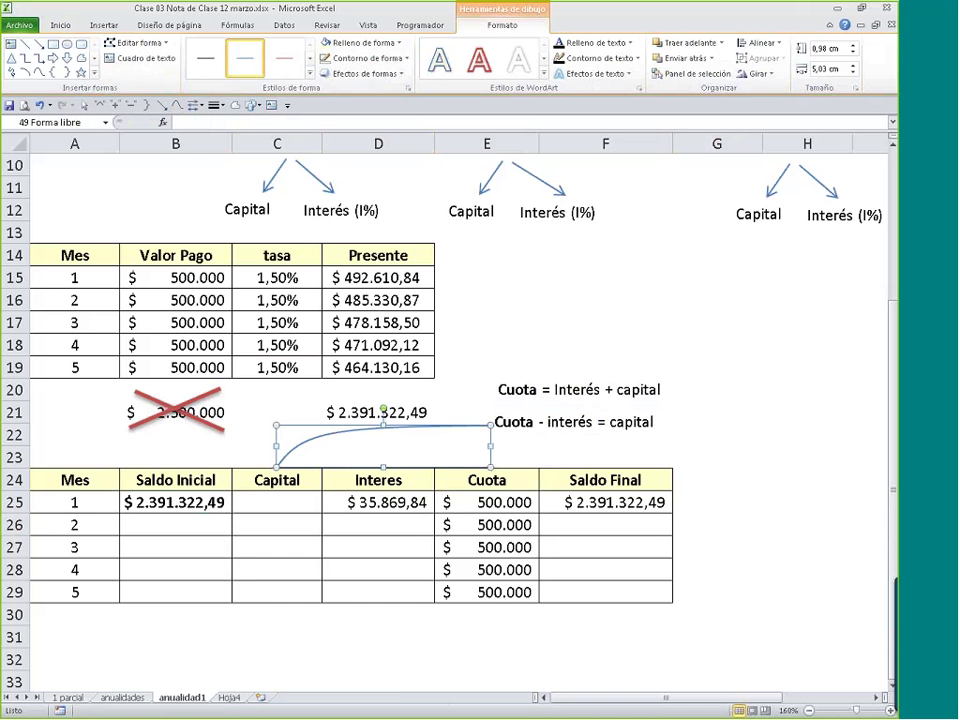
click(193, 105)
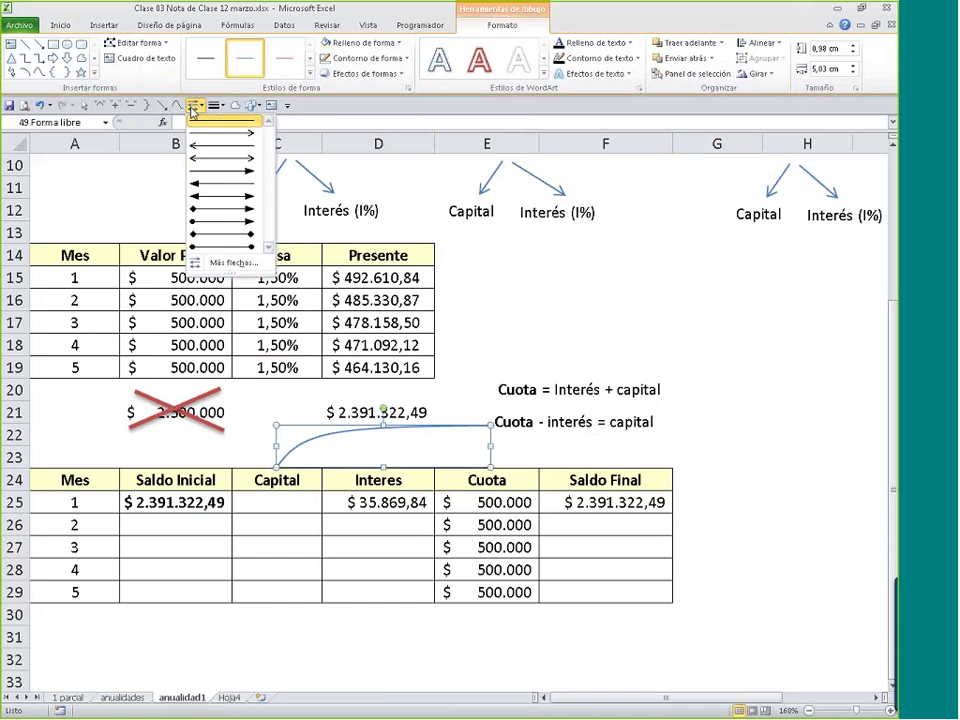
click(218, 176)
- Calculate the month 1 Capital as Cuota minus Interes with =E25-D25
click(300, 503)
text(=)
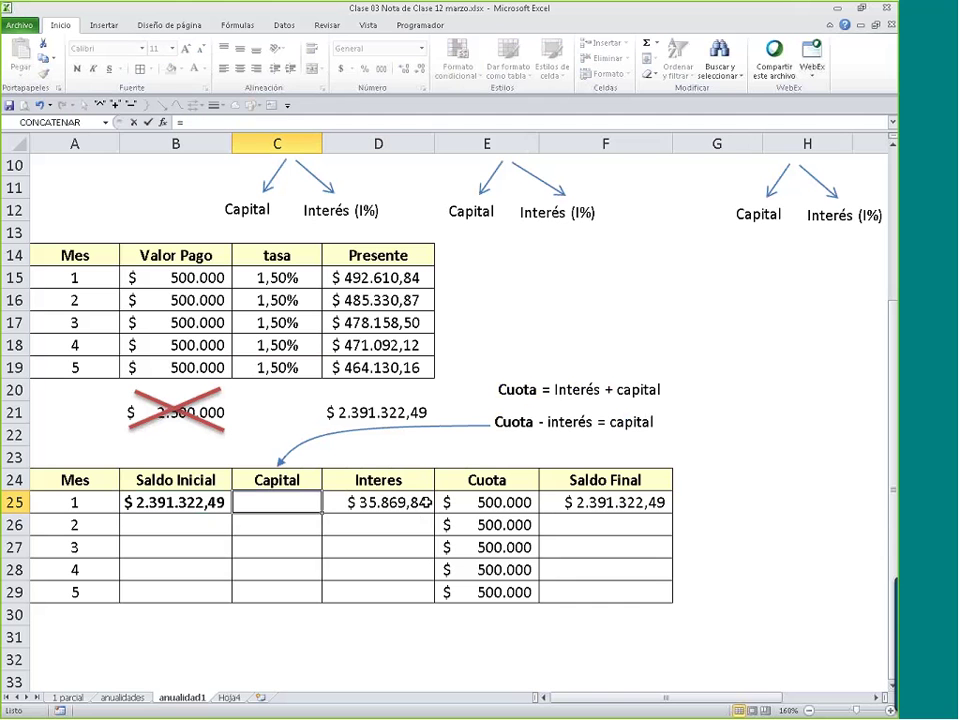
key(Right)
key(Right)
text(-)
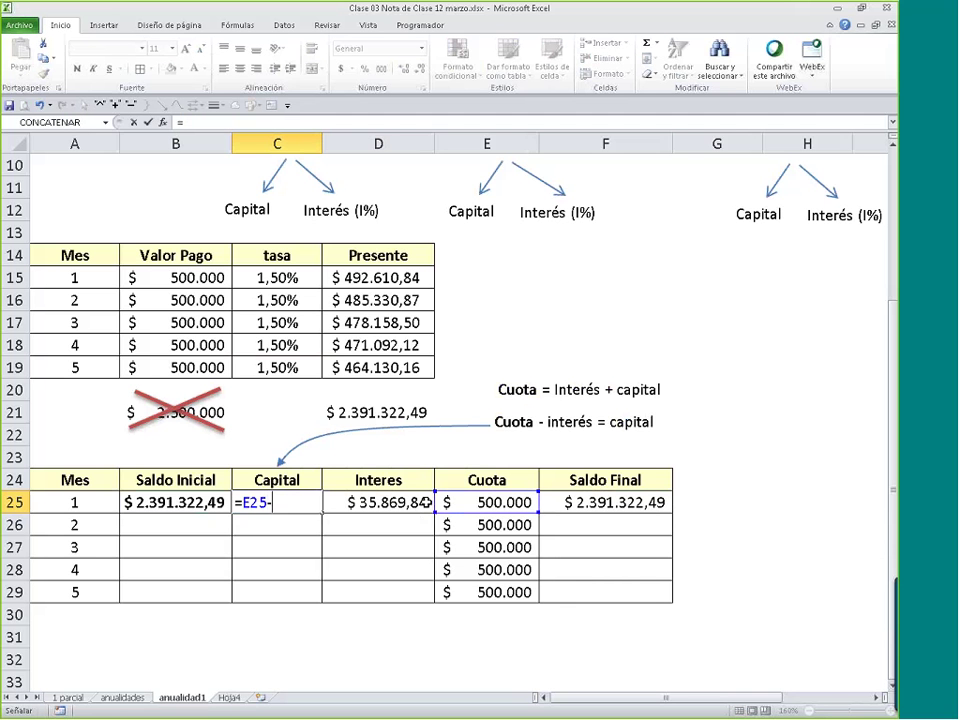
click(425, 503)
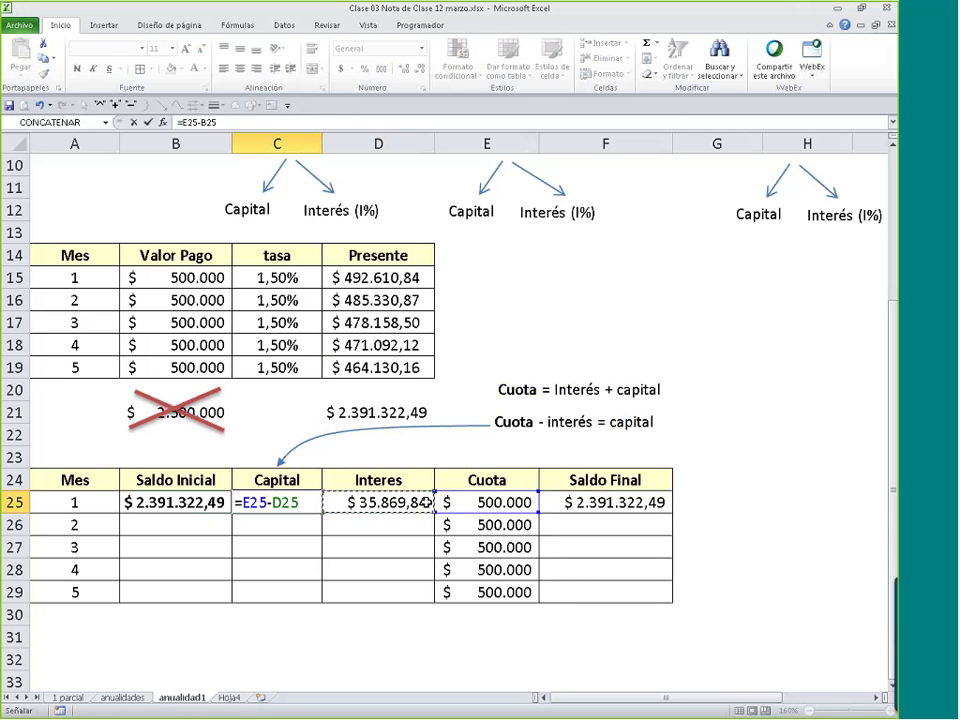
key(Return)
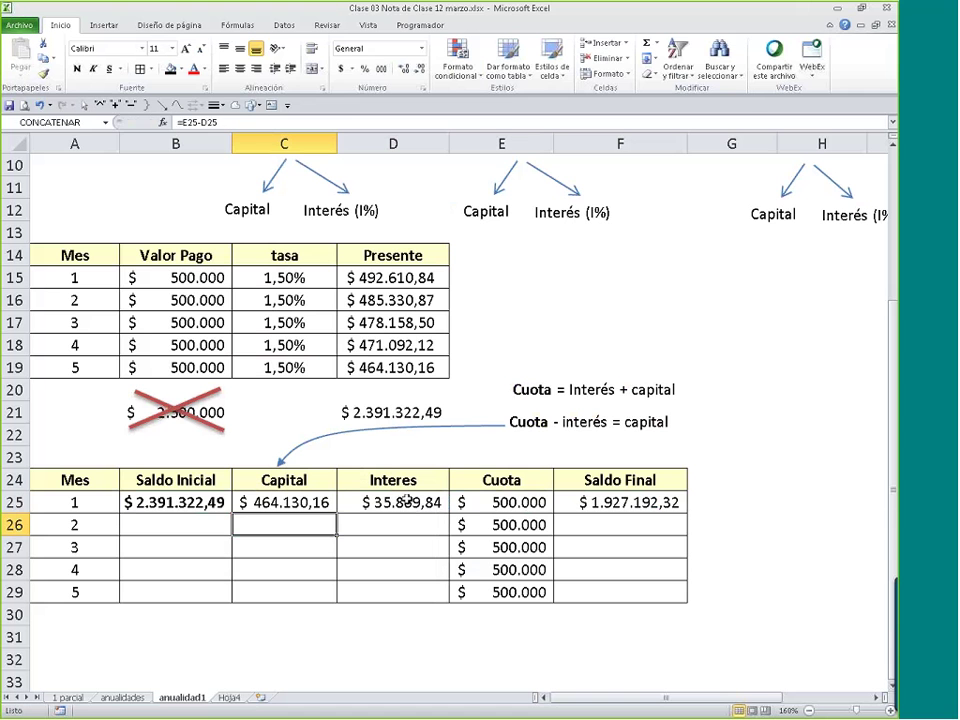
click(294, 506)
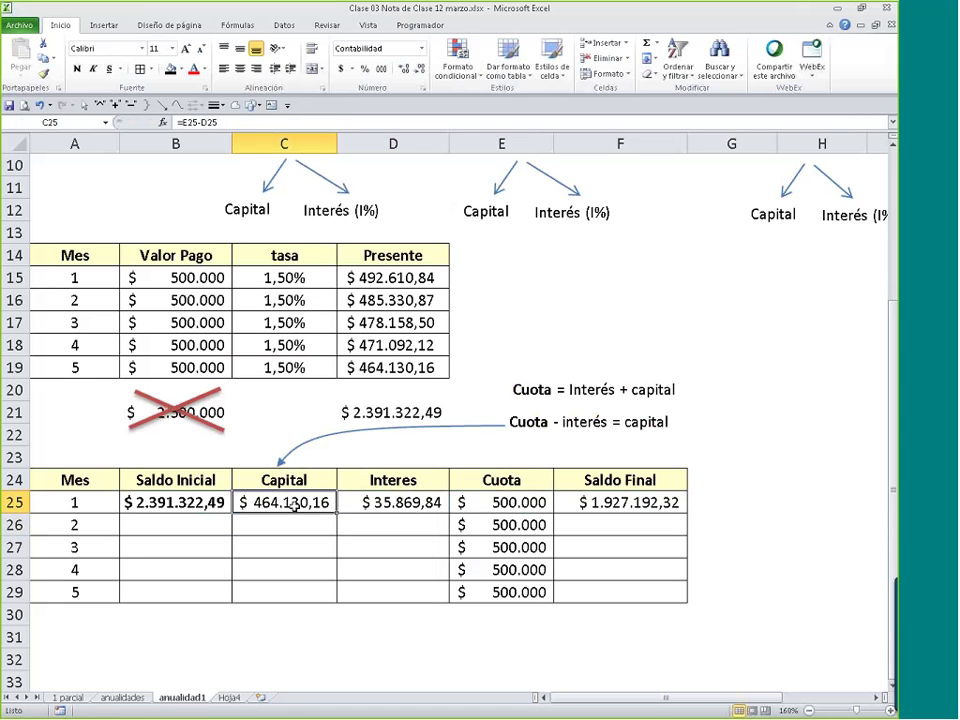
click(206, 521)
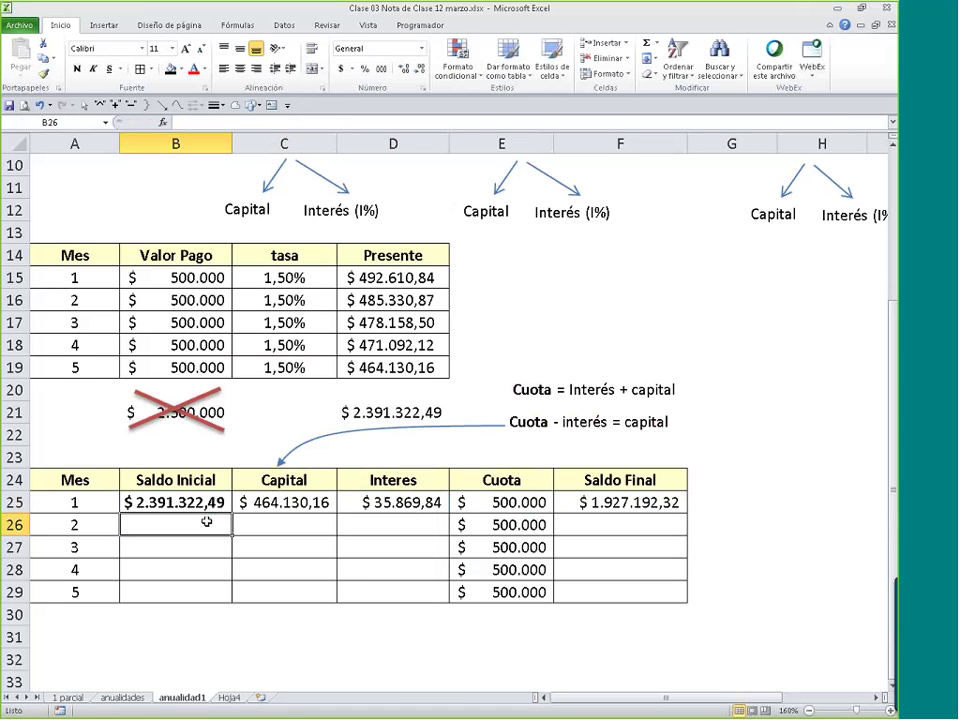
text(=)
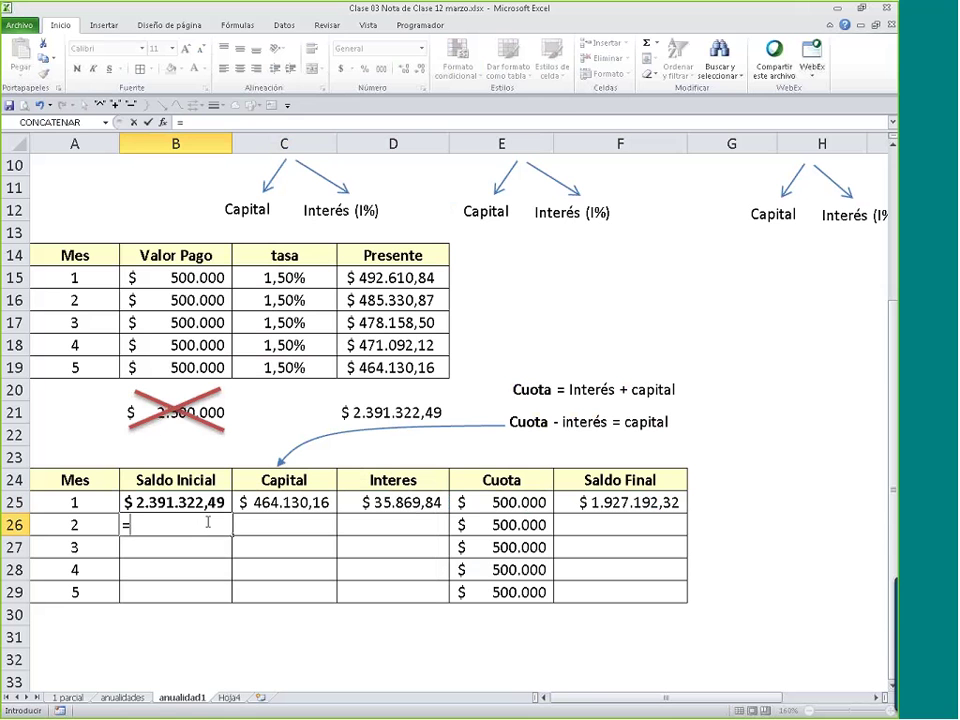
key(Escape)
- Copy the month 1 Capital value onto a new line under the diagram's first Capital label, and shift that label clear of the Interés label
click(277, 503)
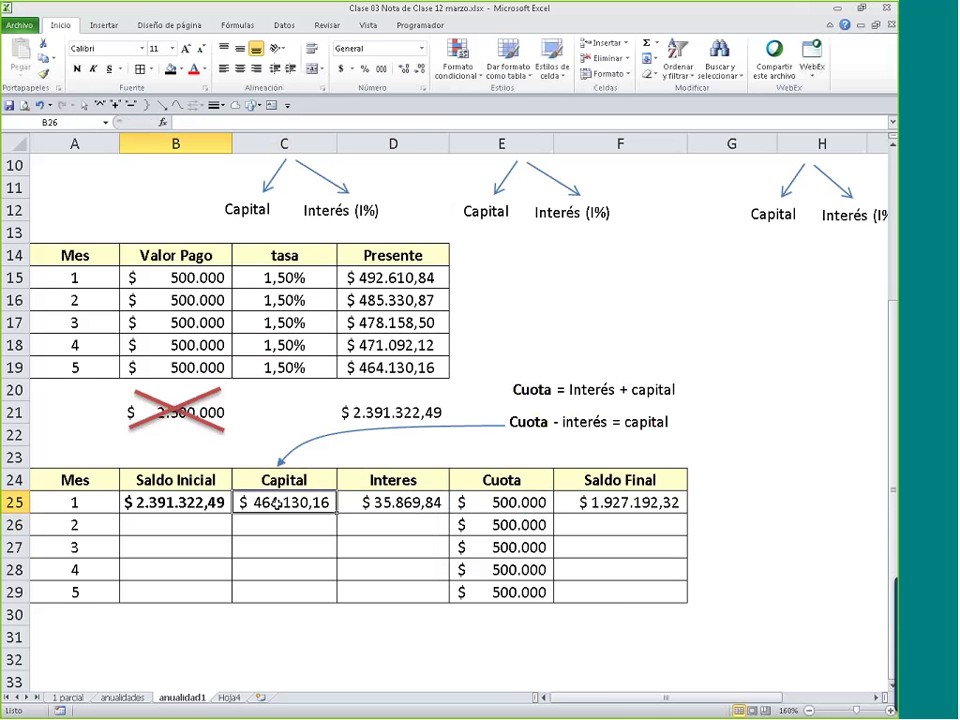
click(482, 508)
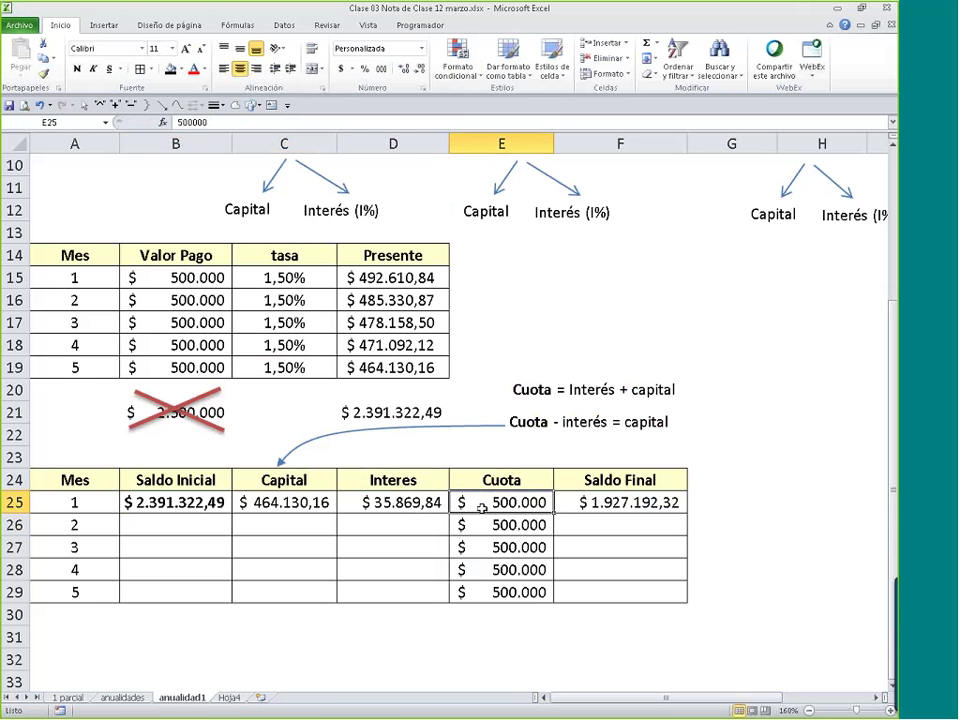
click(284, 503)
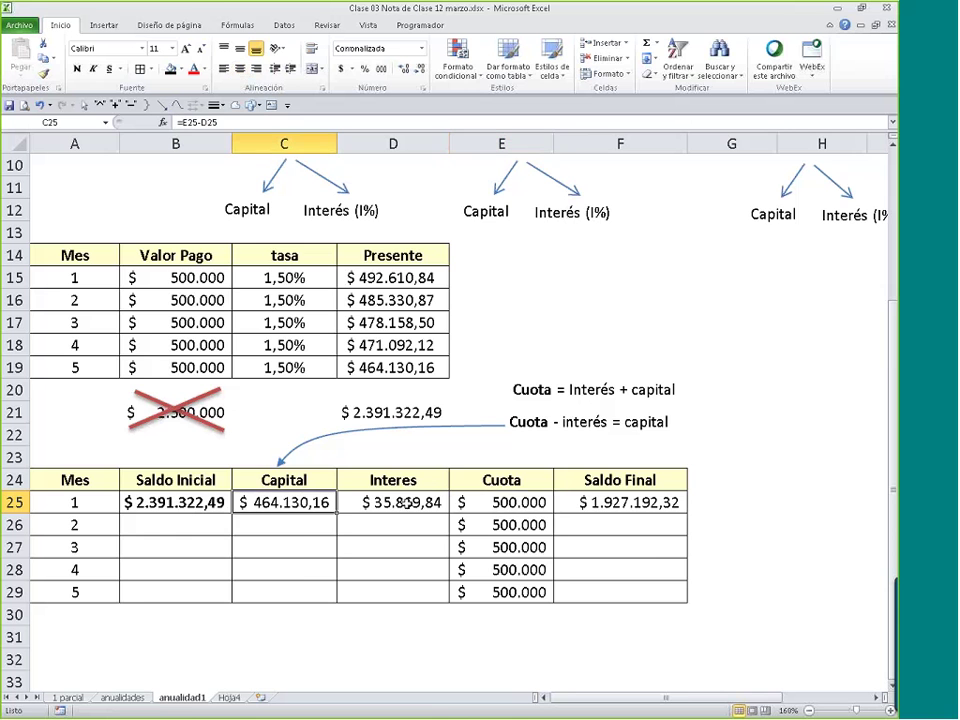
key(ctrl+c)
scroll(285, 426, up, 3)
scroll(285, 426, down, 1)
scroll(285, 426, down, 1)
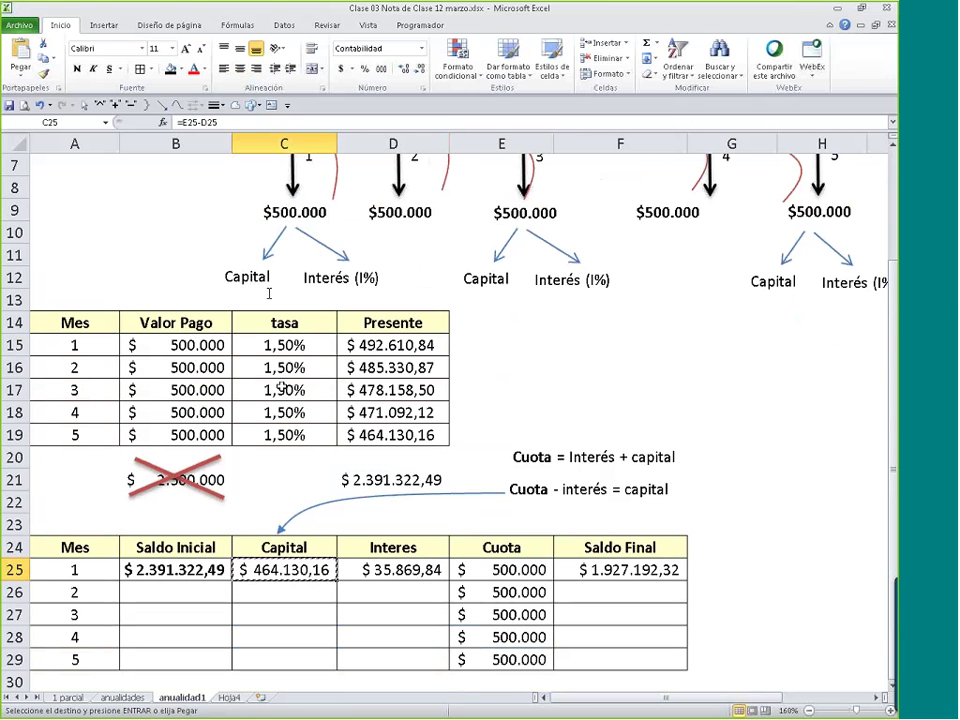
click(265, 281)
key(ctrl+v)
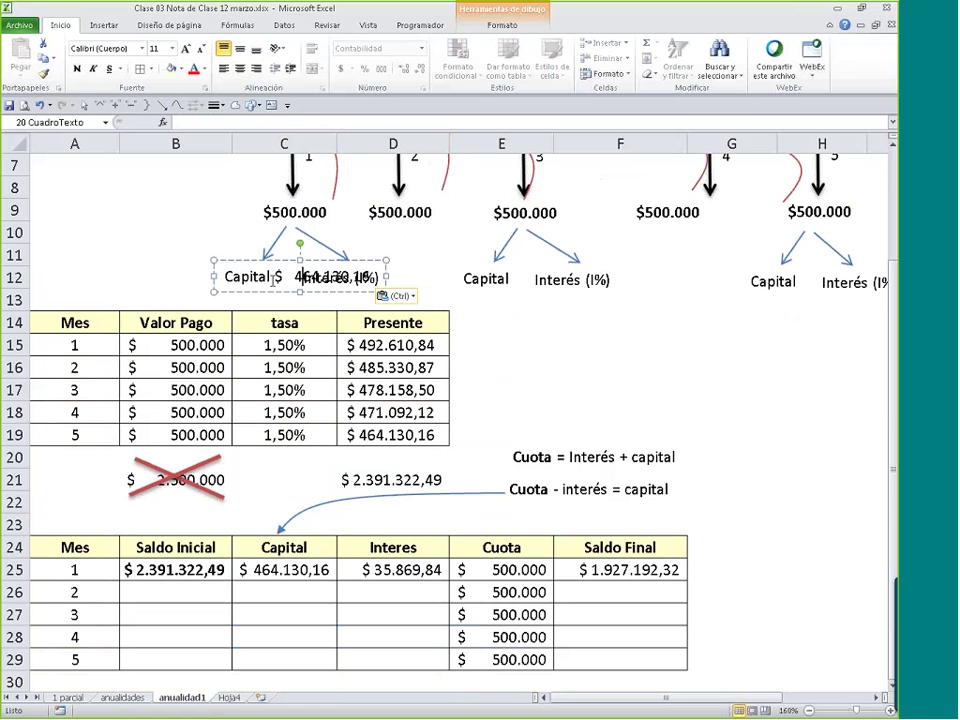
key(Return)
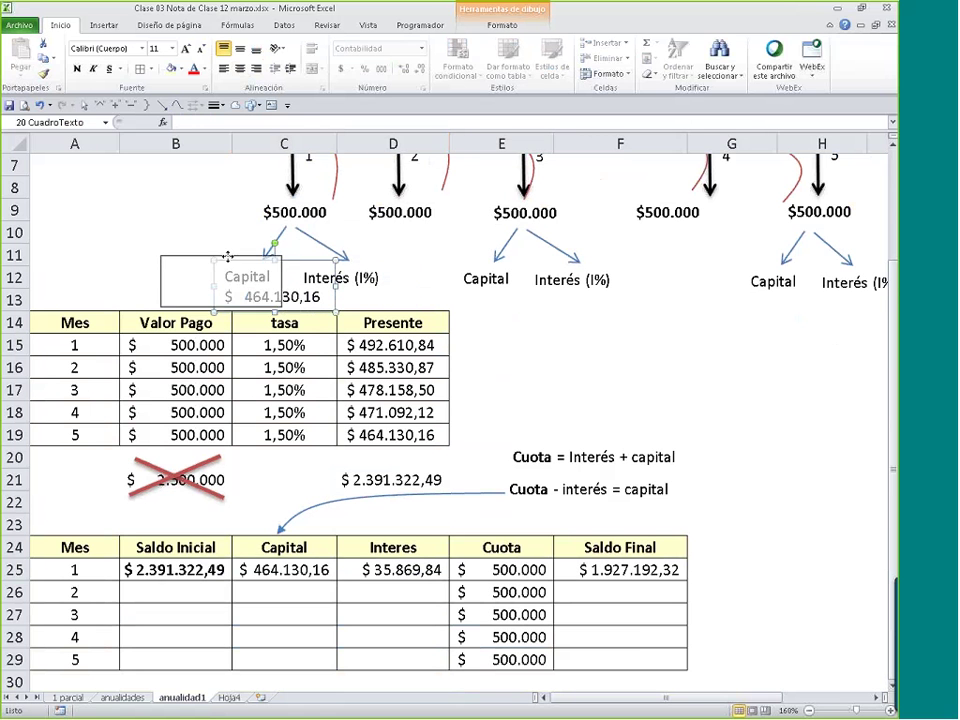
drag(289, 259, 233, 256)
- Copy the month 1 Interes value onto a new line under the first "Interés (I%)" label in the diagram
click(317, 570)
key(Right)
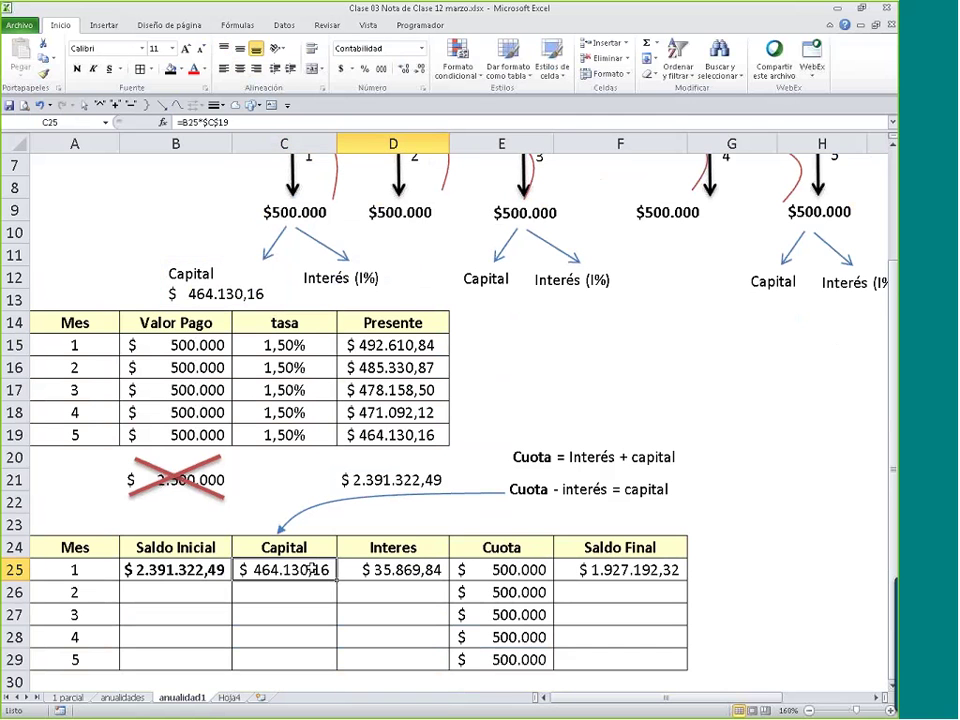
key(ctrl+c)
click(369, 284)
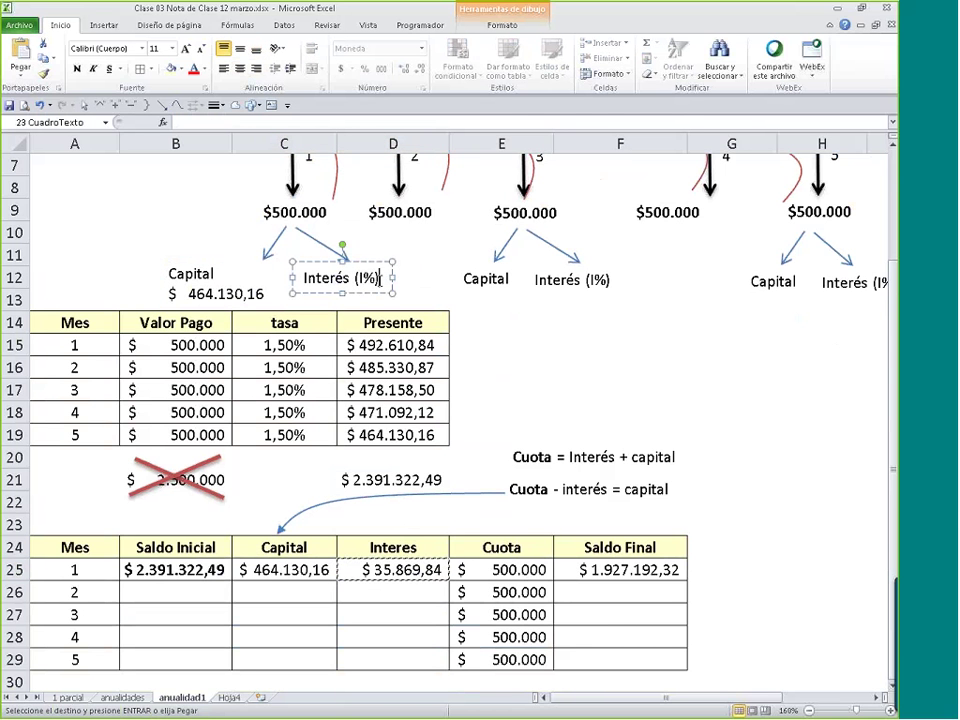
key(ctrl+v)
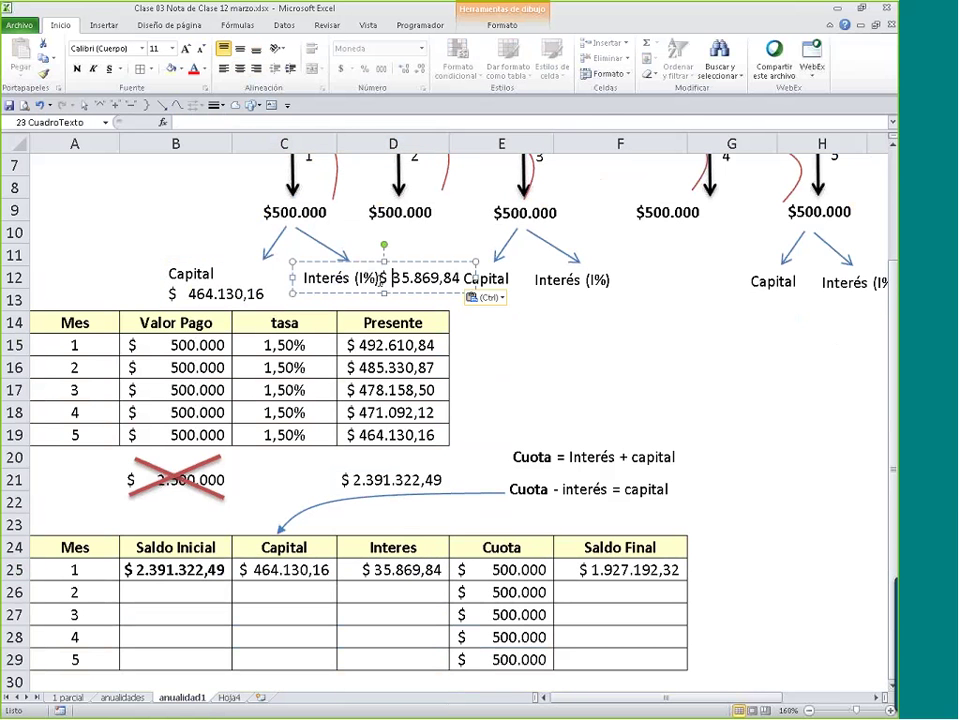
key(Return)
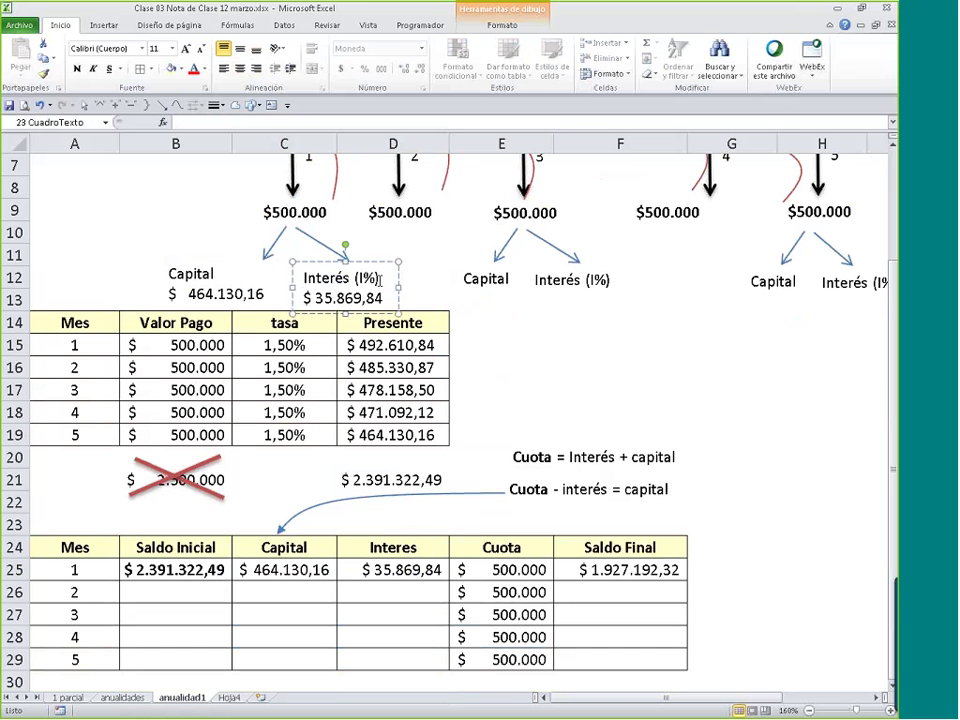
click(522, 351)
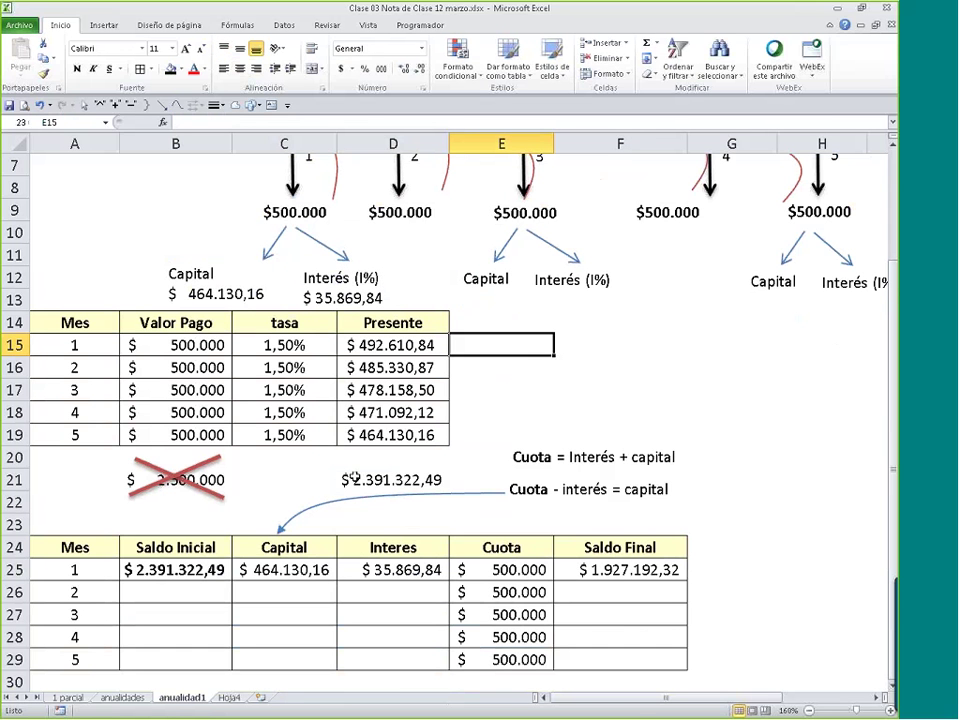
- Review the month 1 Capital and Interes formulas, including the fixed rate reference, against the "Cuota - interés = capital" note
drag(378, 569, 302, 569)
scroll(432, 571, down, 1)
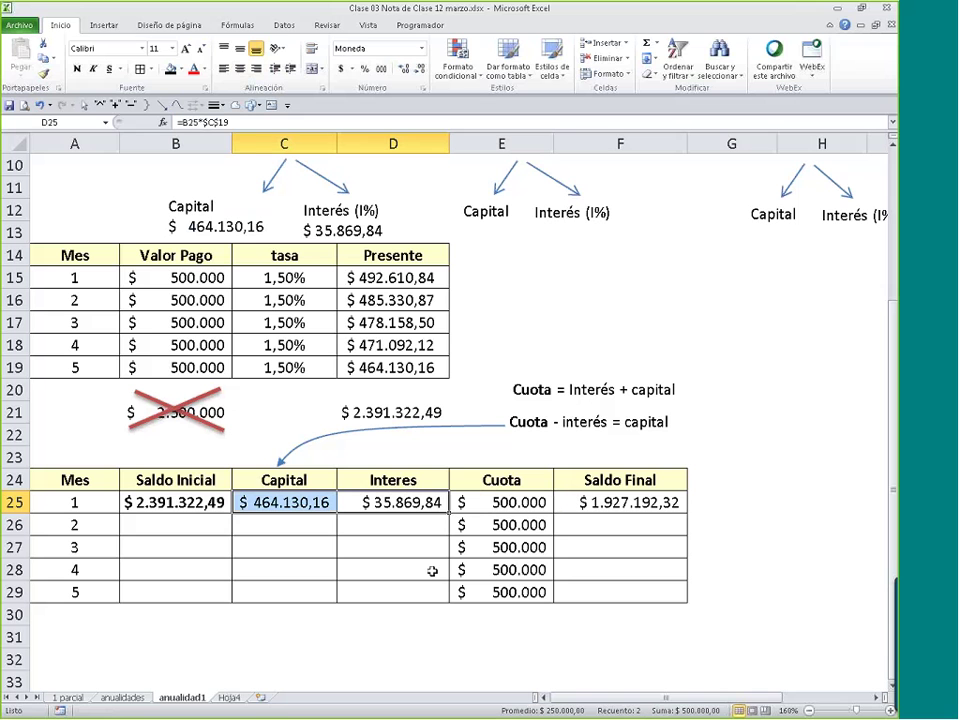
double_click(424, 496)
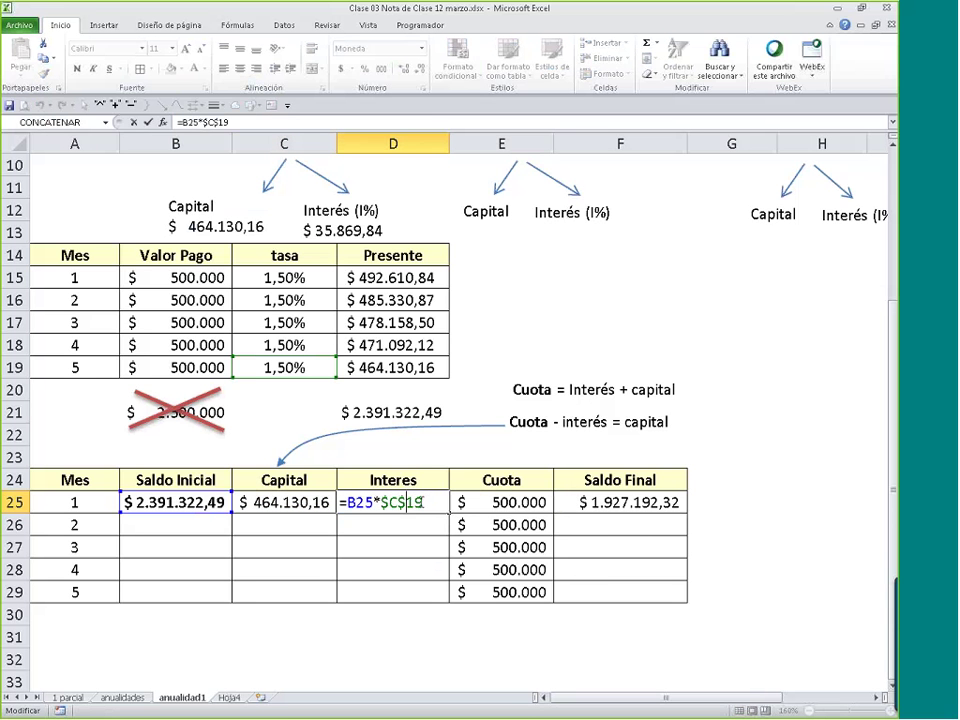
double_click(421, 502)
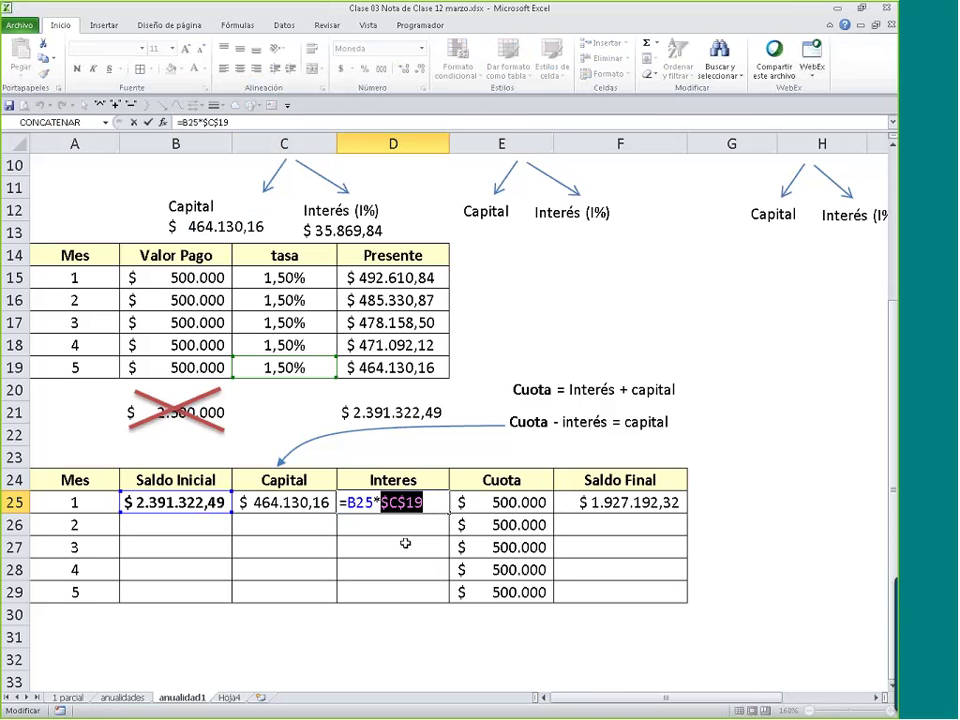
key(ctrl+Return)
click(274, 503)
text(=E25-D25)
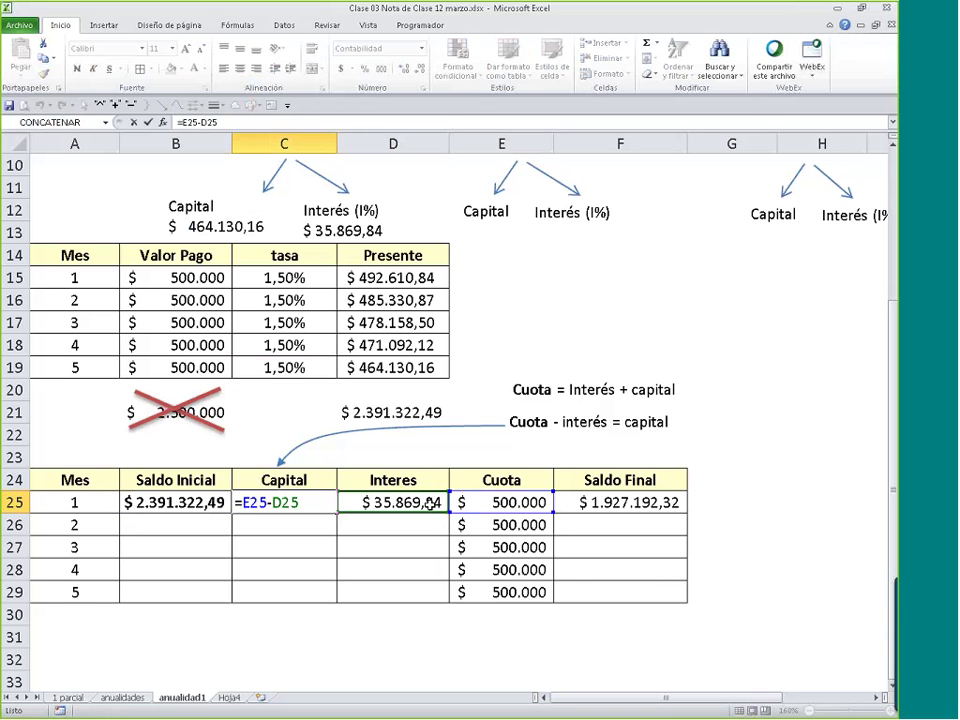
click(525, 421)
drag(510, 421, 668, 421)
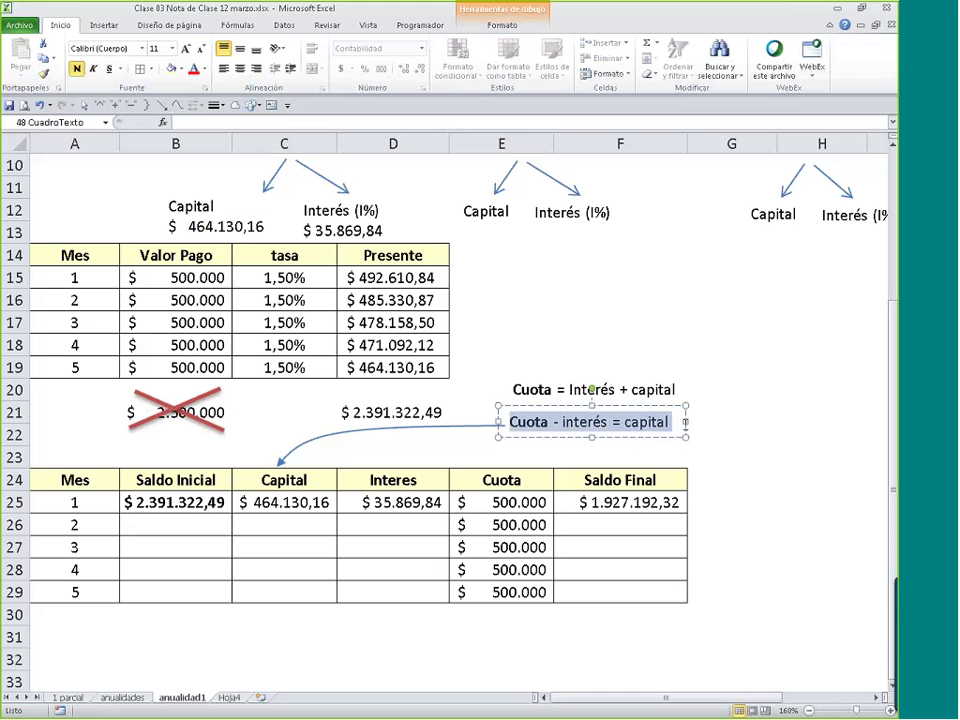
key(Escape)
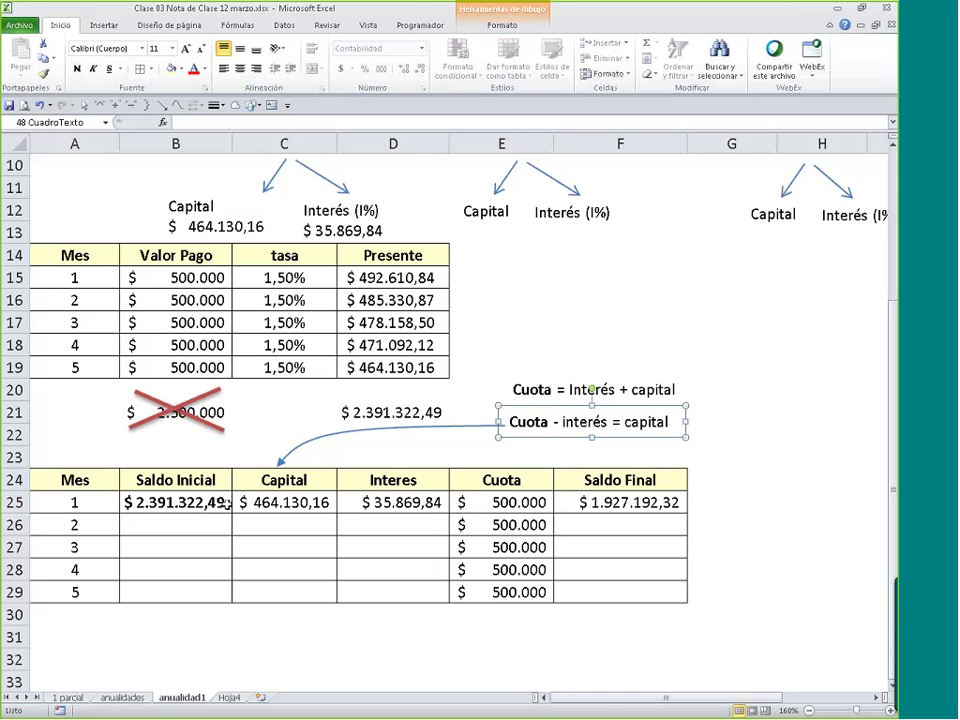
drag(226, 503, 635, 503)
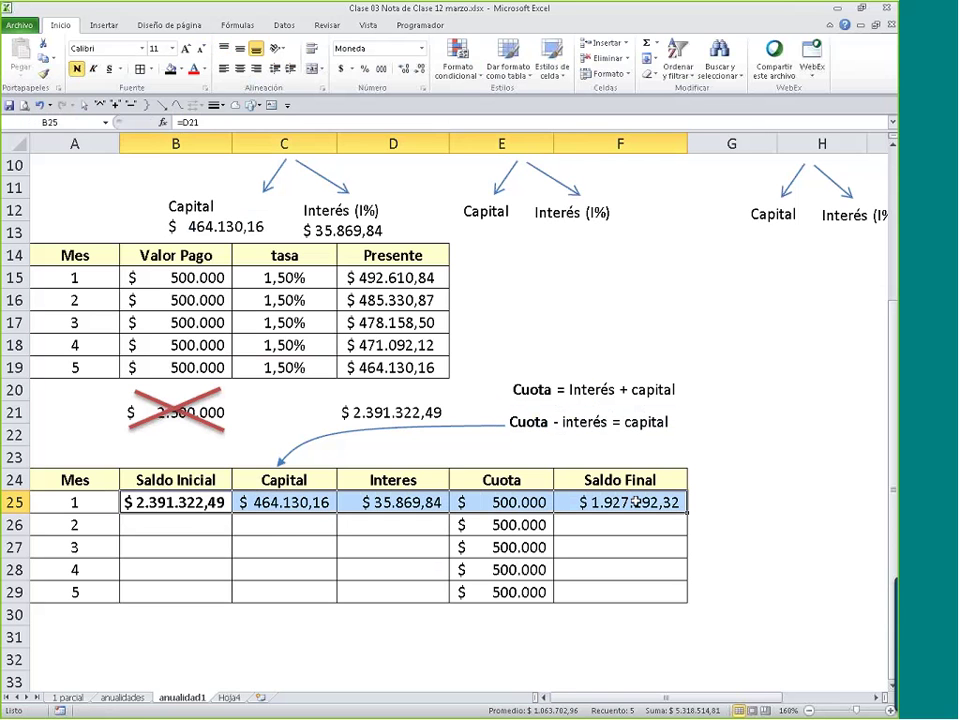
- Link the month 2 Saldo Inicial to the month 1 Saldo Final with =F25 and fill it down through month 5
click(186, 524)
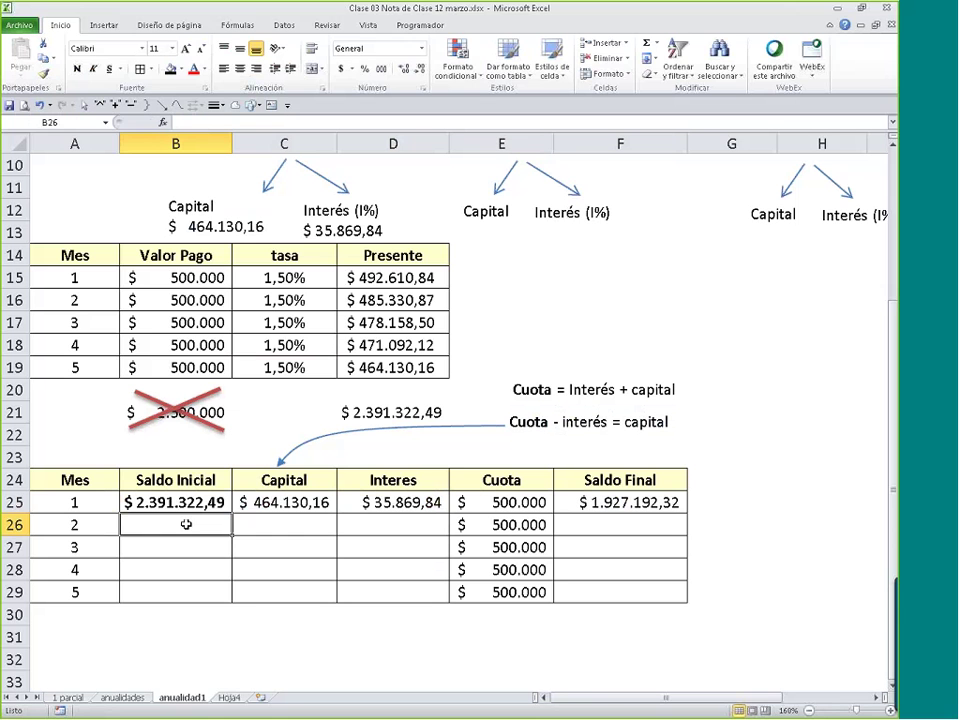
text(=)
click(615, 500)
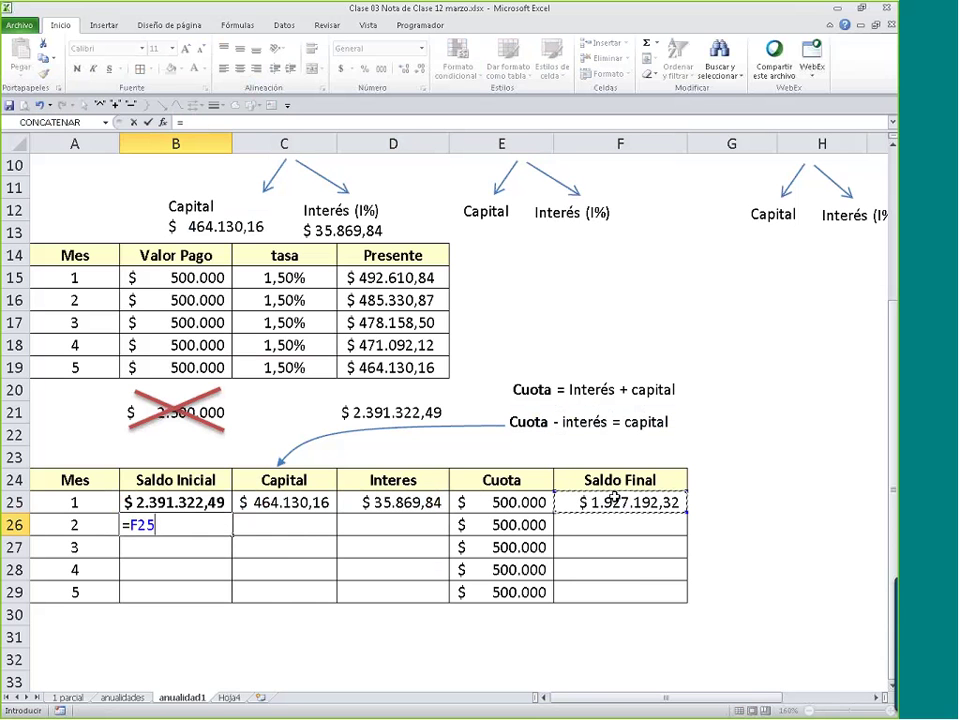
key(Return)
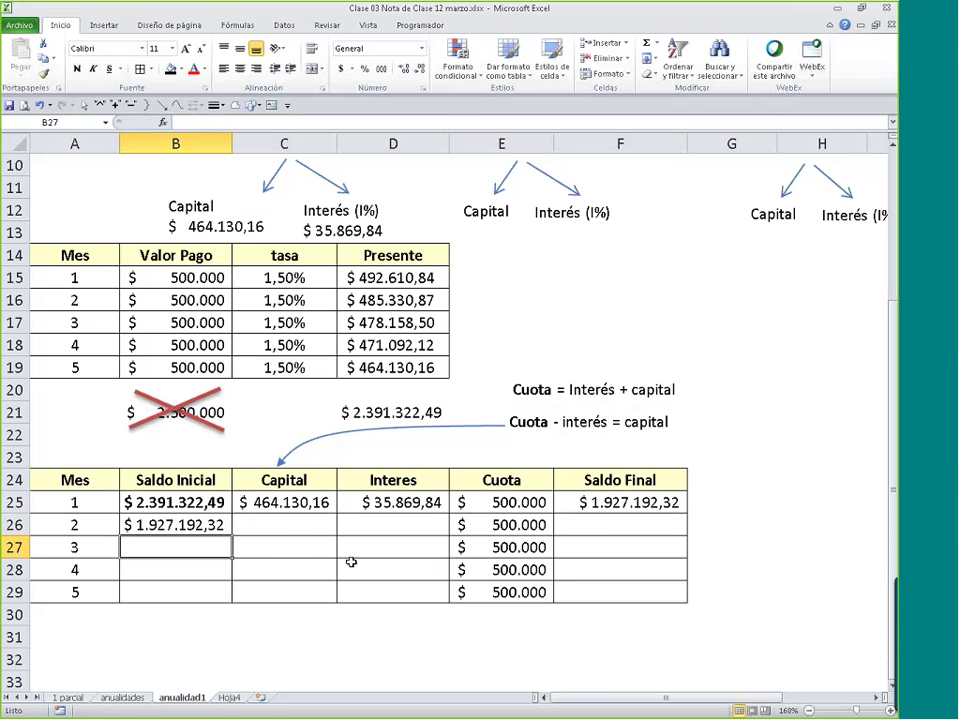
click(215, 530)
drag(232, 537, 208, 606)
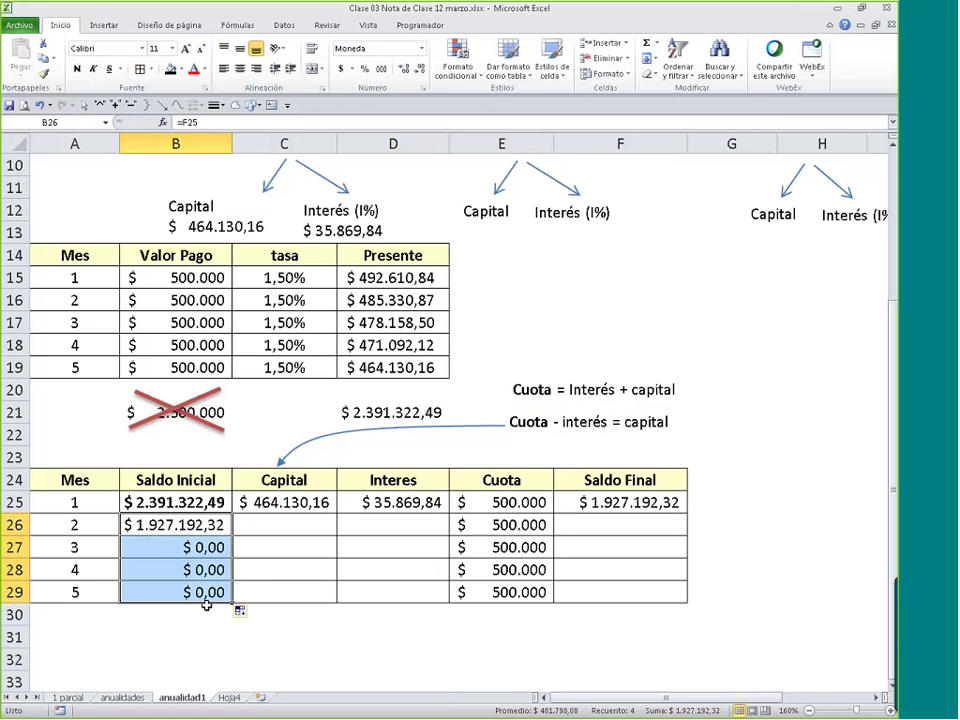
- Fill the month 1 Capital, Interes and Saldo Final formulas down through month 5
drag(326, 500, 448, 598)
click(672, 503)
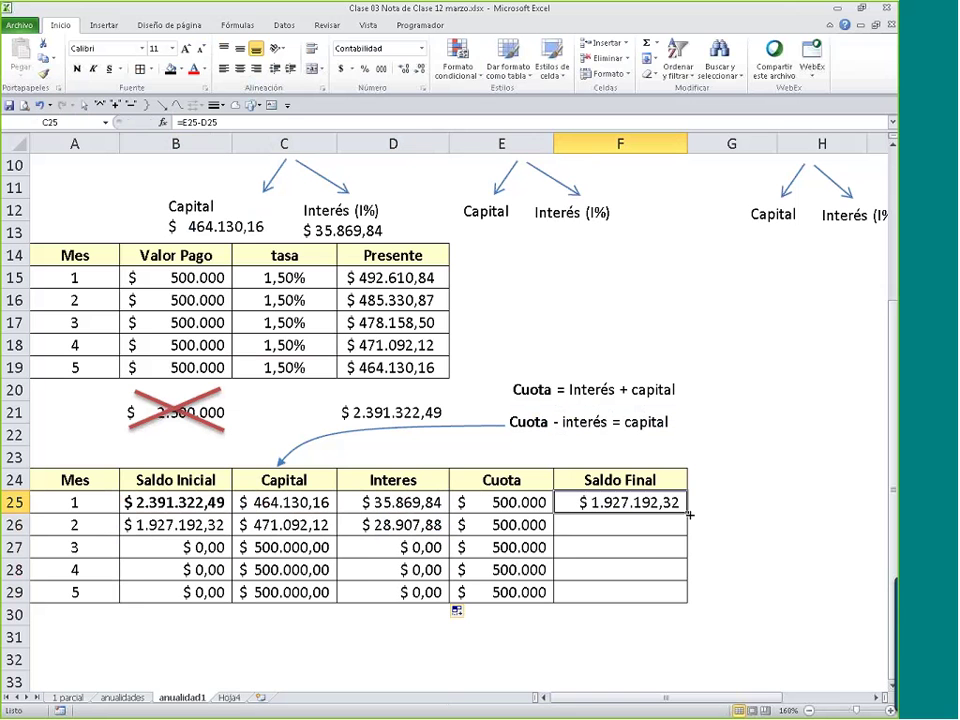
drag(688, 513, 690, 609)
click(736, 577)
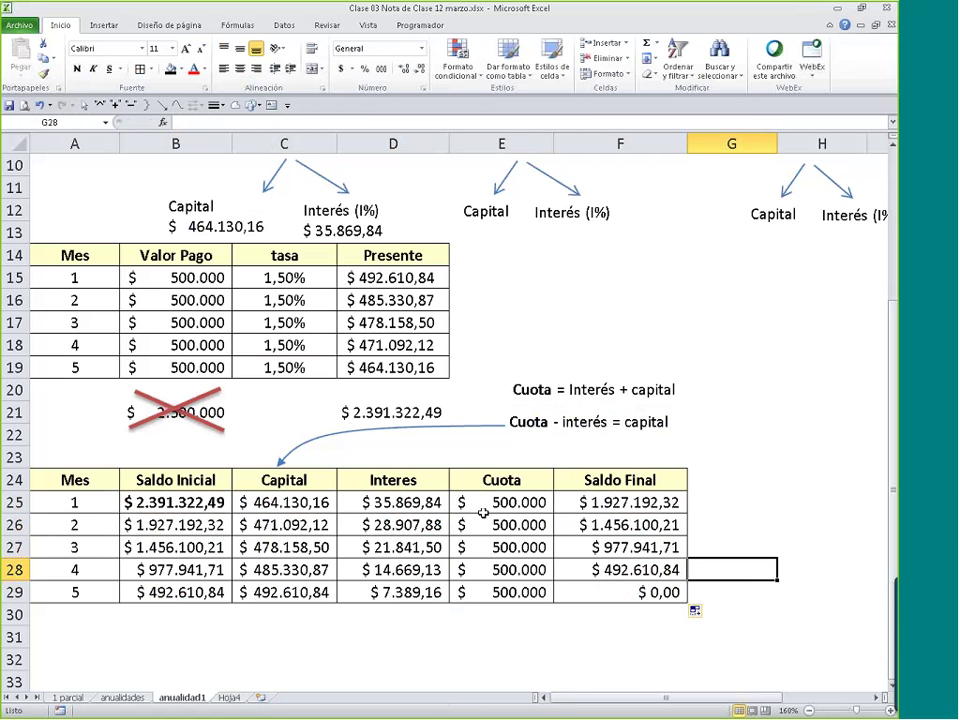
- Compare the Cuota column with the sum of the month 1 Capital and Interes amounts
drag(506, 510, 506, 596)
drag(279, 503, 436, 500)
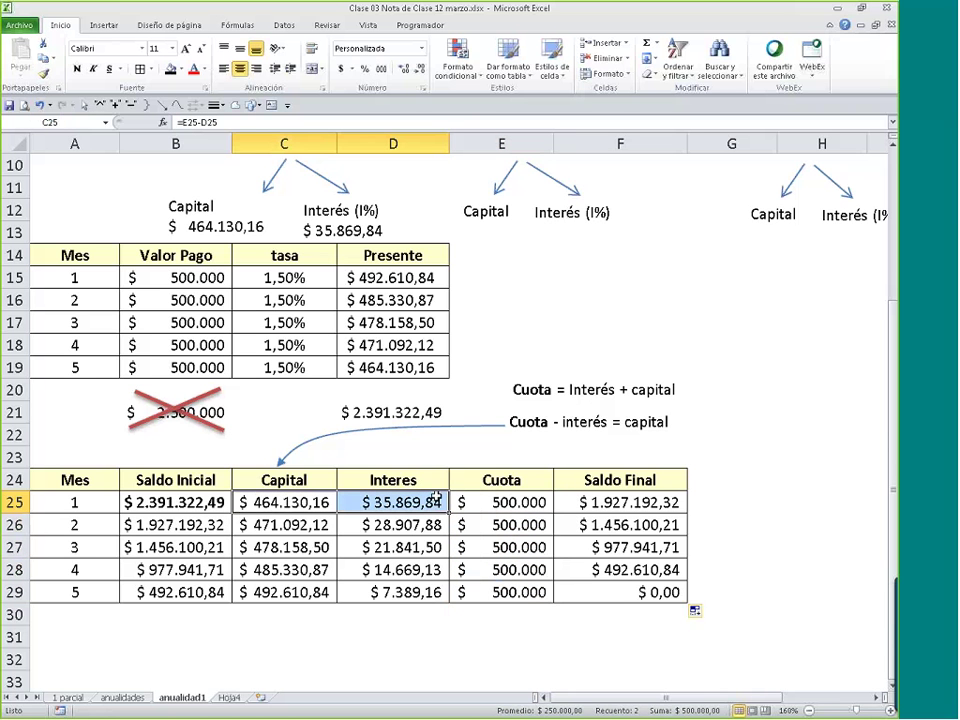
drag(287, 502, 420, 502)
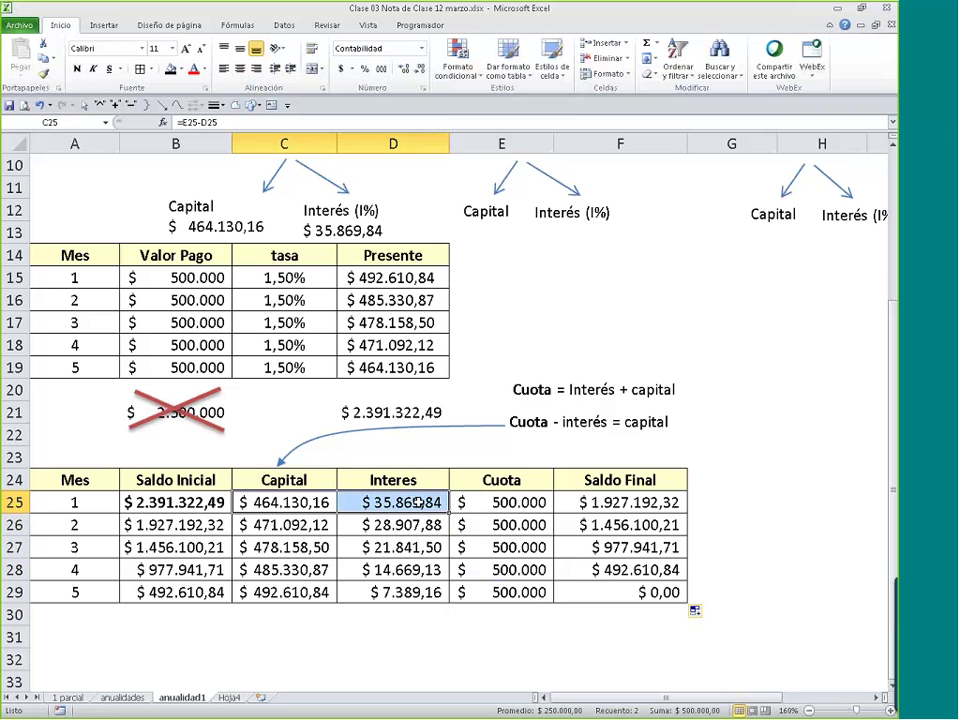
- Inspect the Interes formulas for months 1 to 5 to see which balance and rate cells each one references
click(195, 502)
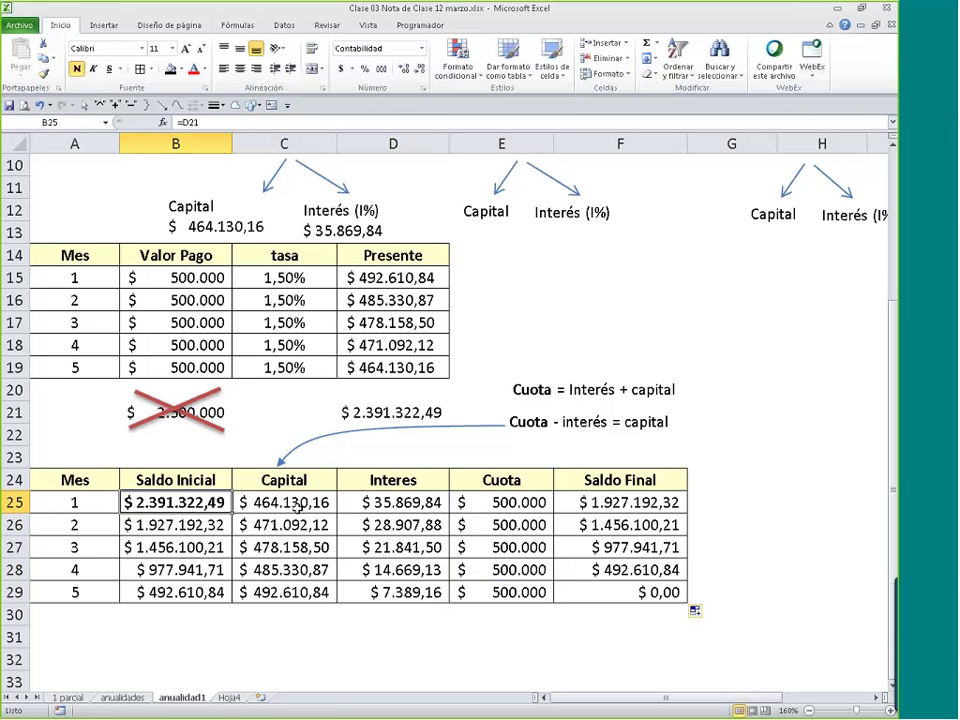
click(350, 502)
key(F2)
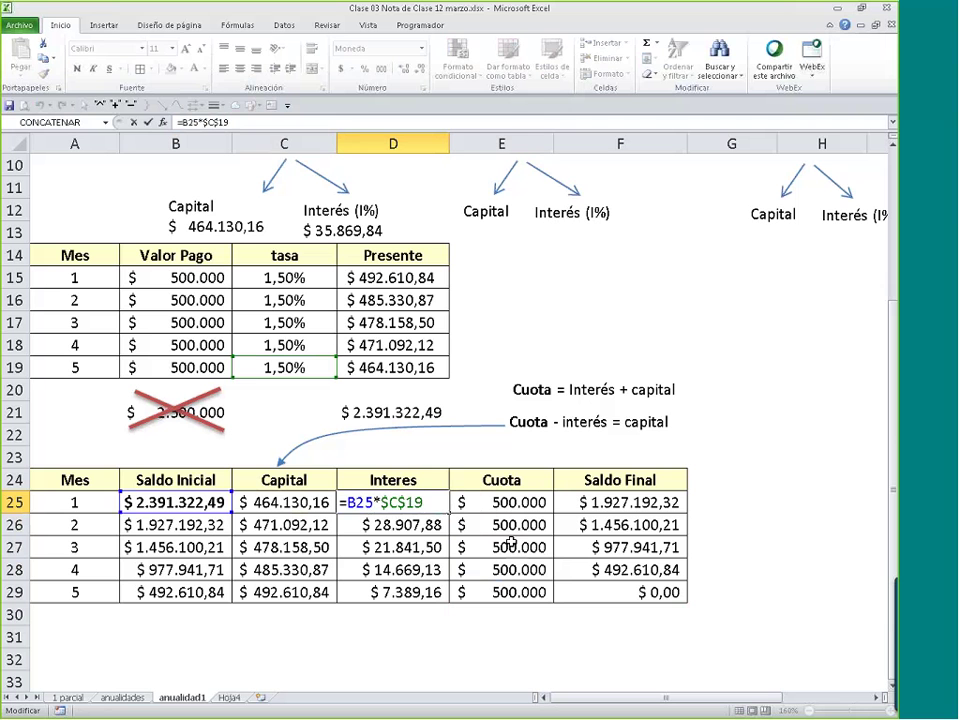
key(Return)
key(F2)
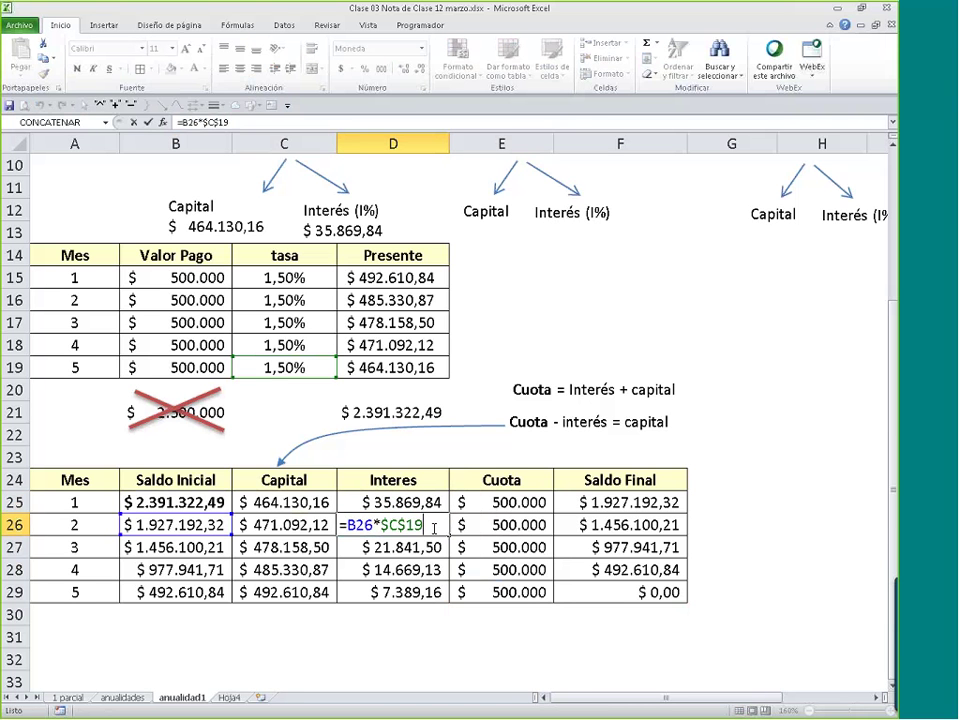
key(Return)
key(F2)
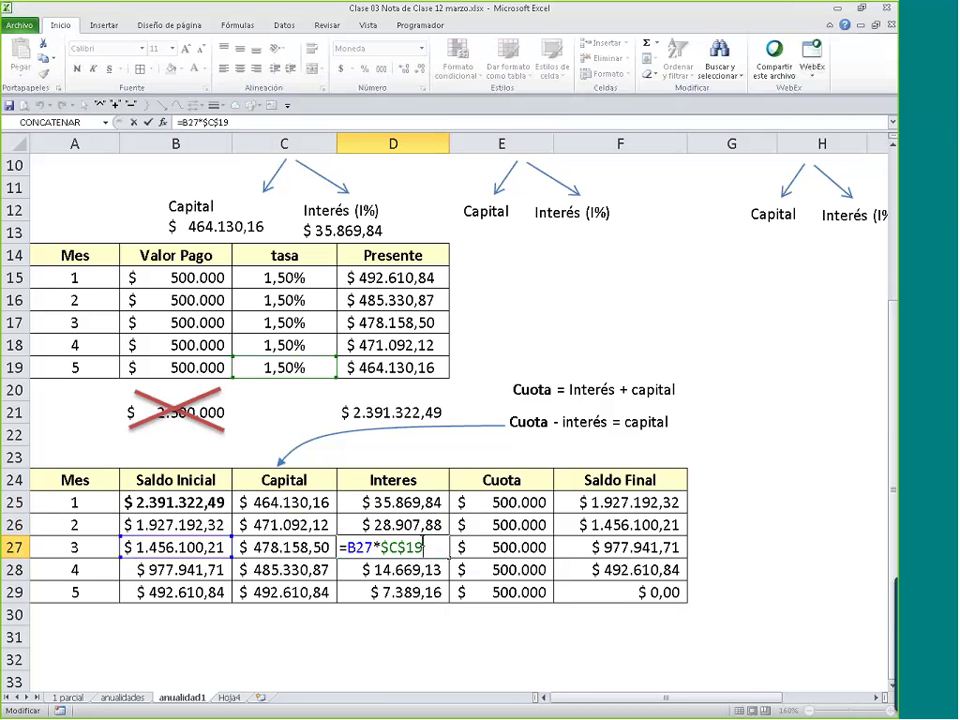
key(Return)
key(F2)
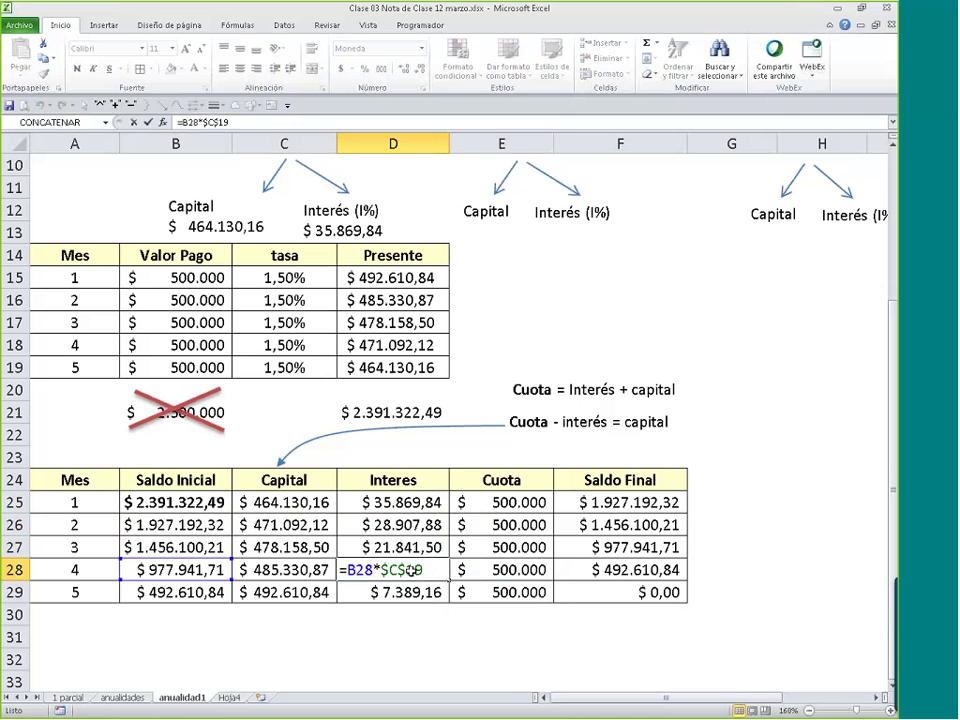
key(Return)
key(F2)
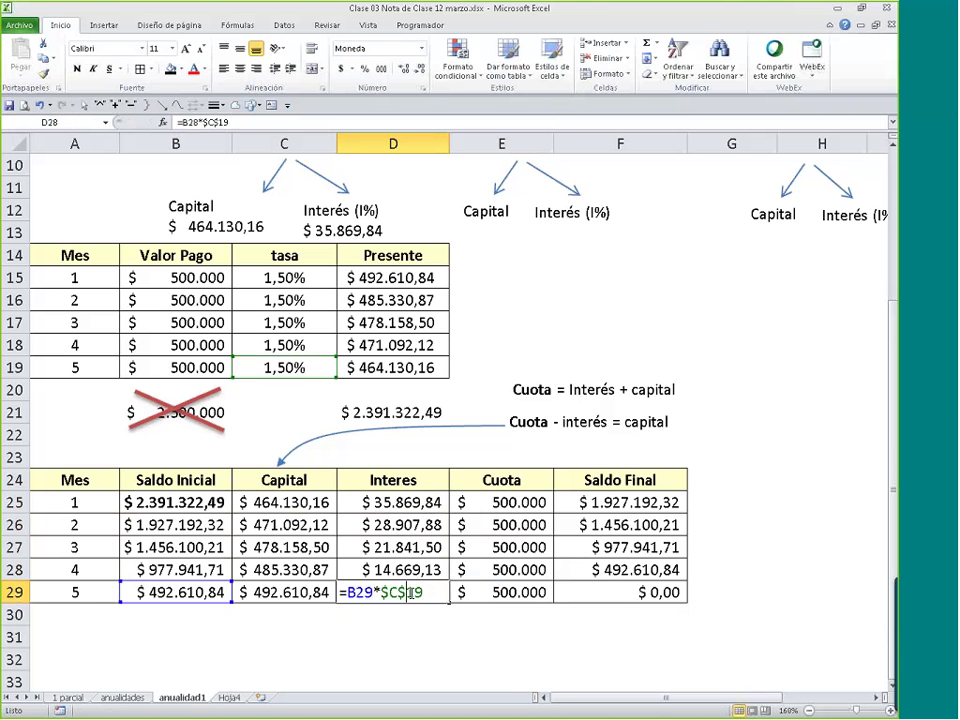
key(Escape)
- Insert a 2-D line chart of the Capital and Interes columns, including their headers, for months 1 to 5
scroll(412, 588, down, 1)
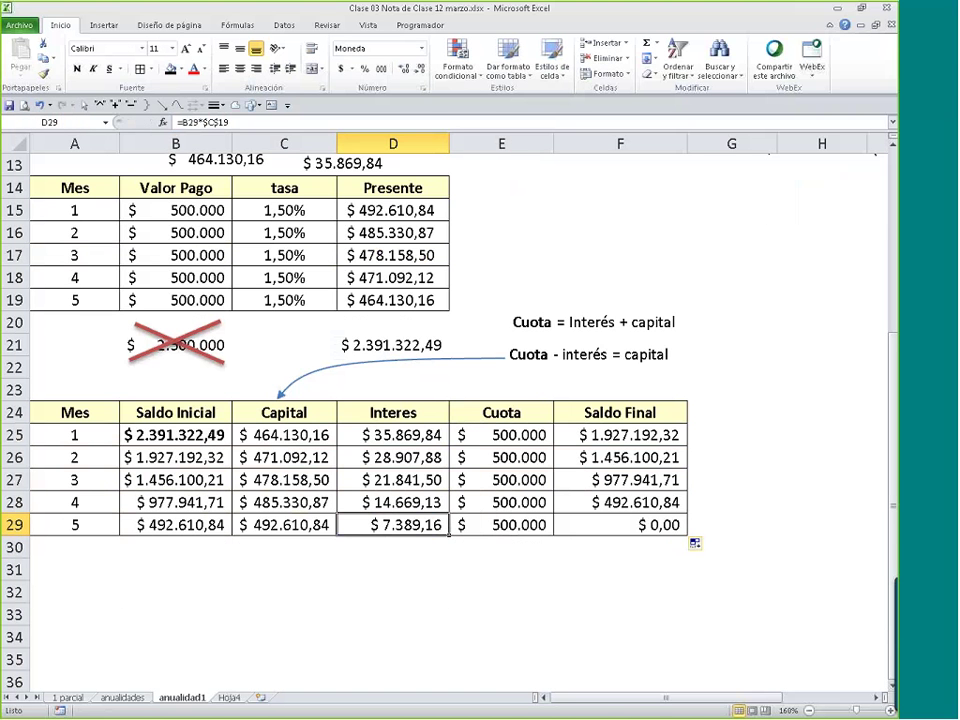
drag(284, 435, 381, 523)
click(320, 413)
drag(320, 413, 354, 523)
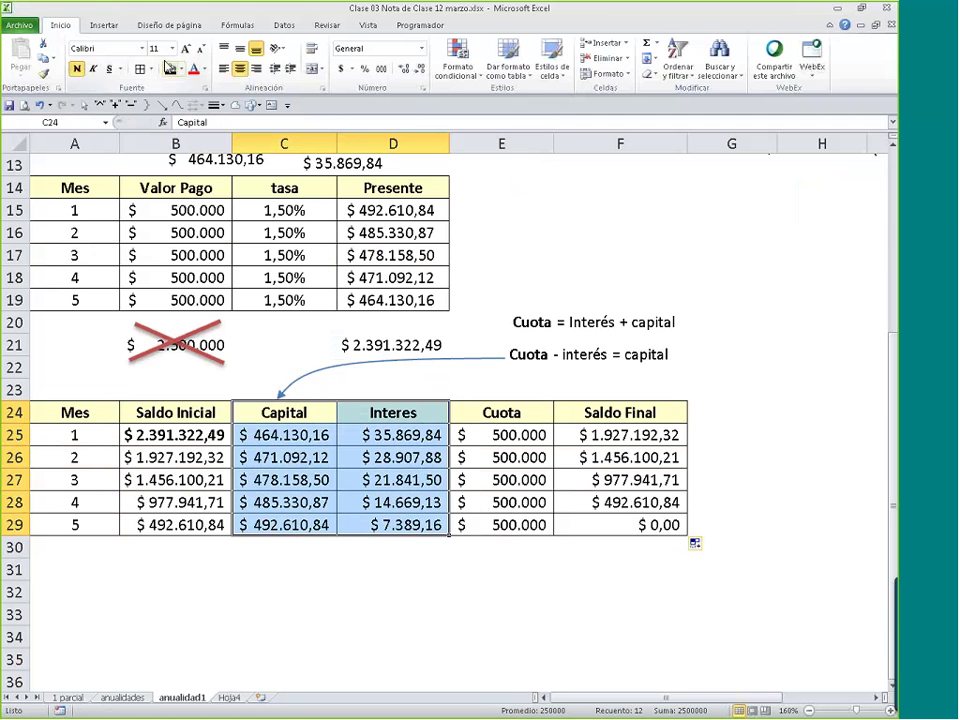
click(103, 25)
click(315, 57)
click(328, 108)
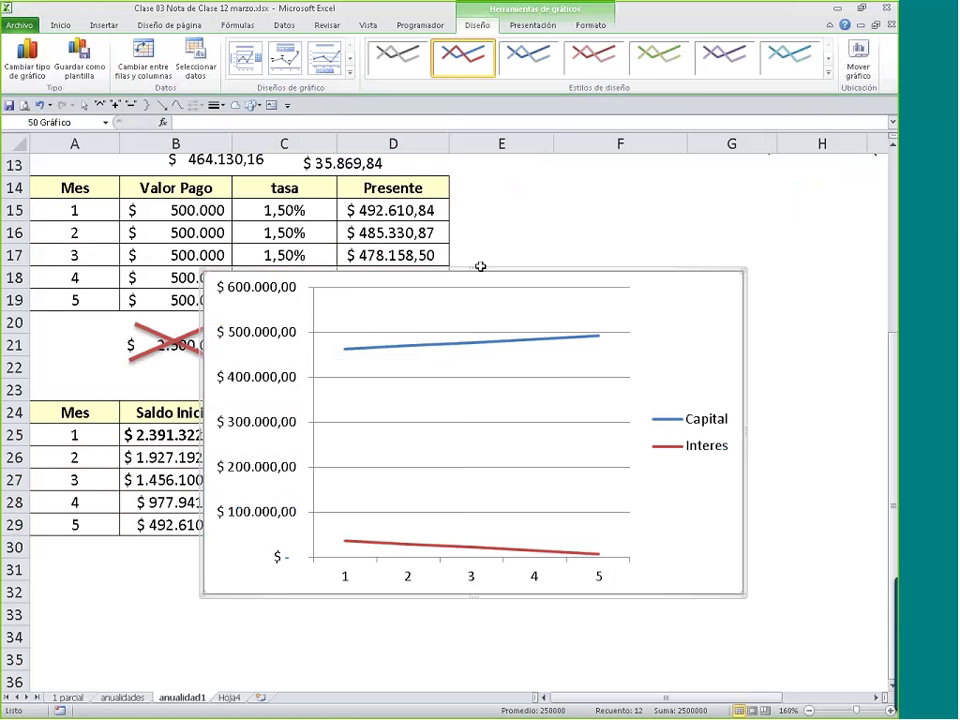
- Delete the line chart of the Capital and Interes columns
key(Delete)
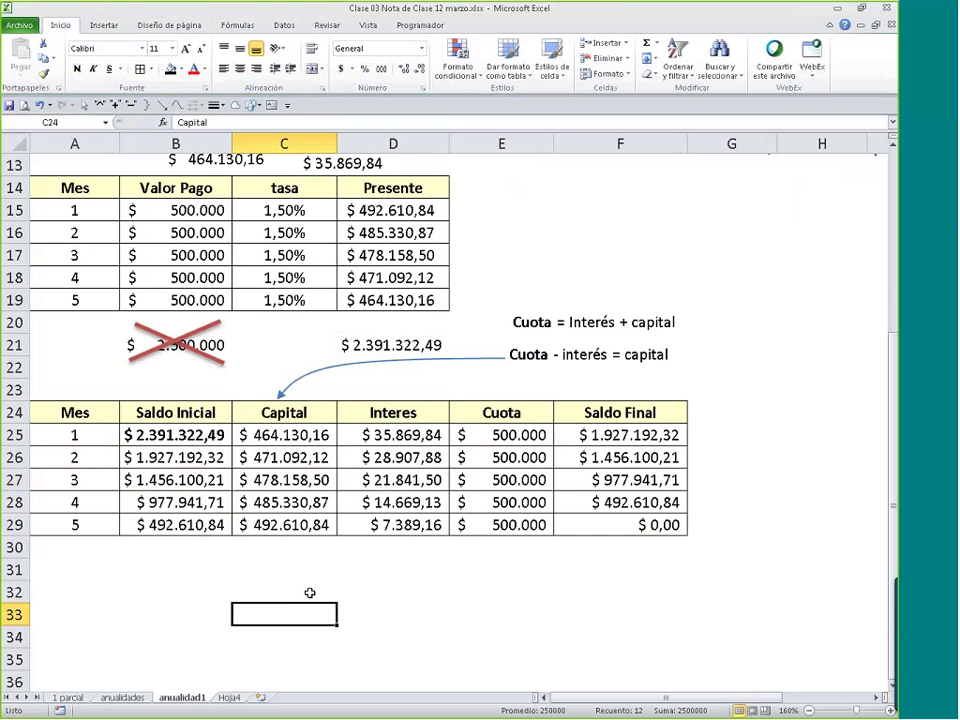
scroll(42, 509, up, 3)
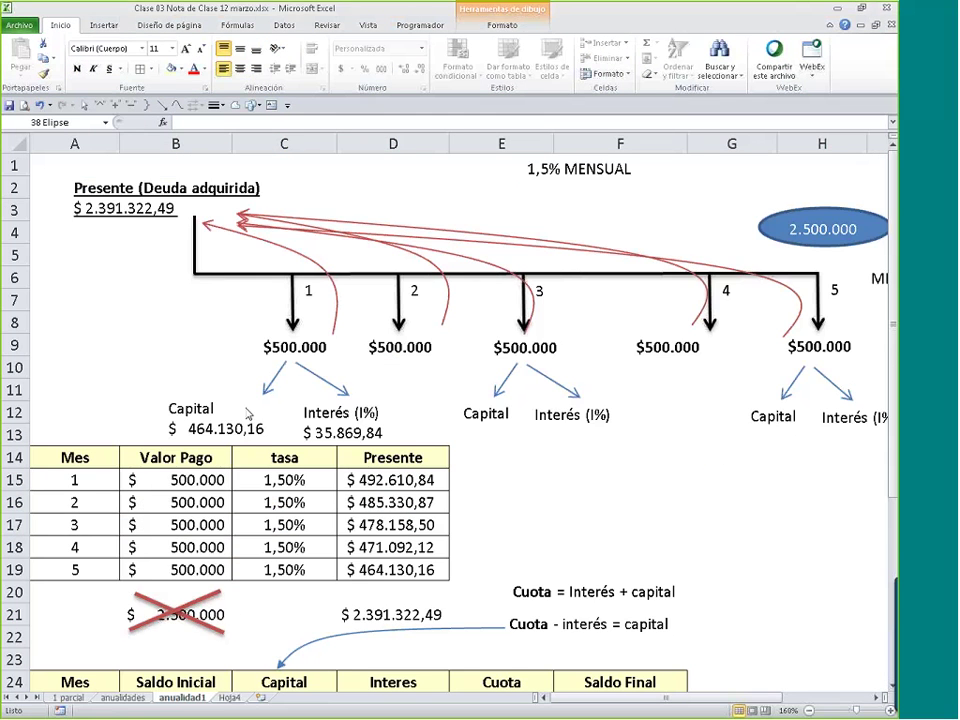
click(175, 547)
key(alt+equal)
scroll(629, 508, down, 4)
click(268, 501)
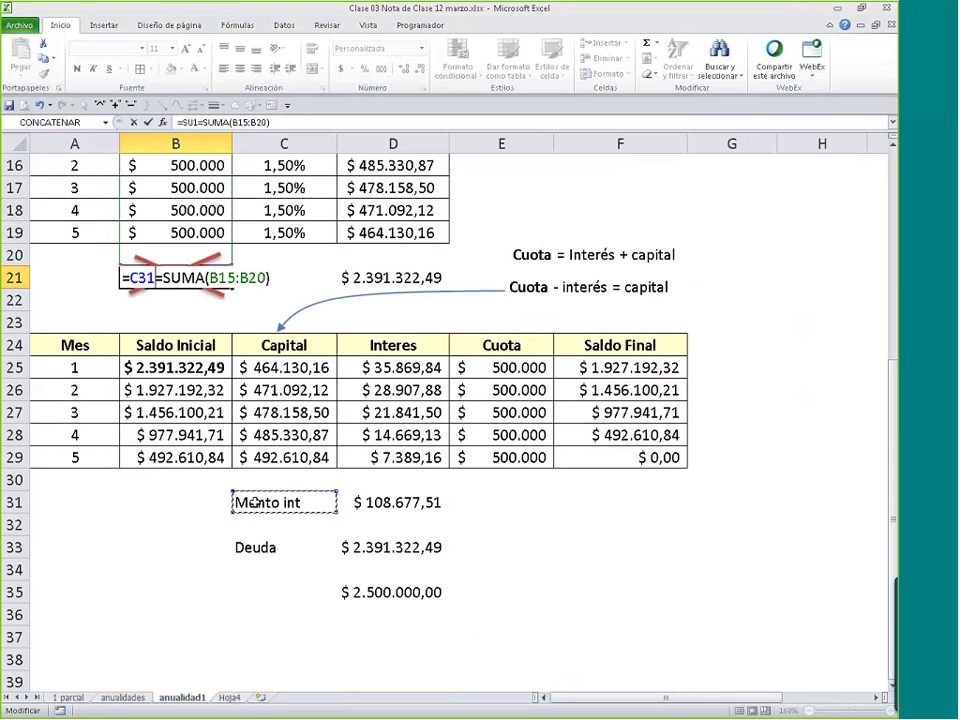
key(Escape)
- Inspect the Monto int and Deuda formulas below the amortization table to see which cells each one references
click(262, 503)
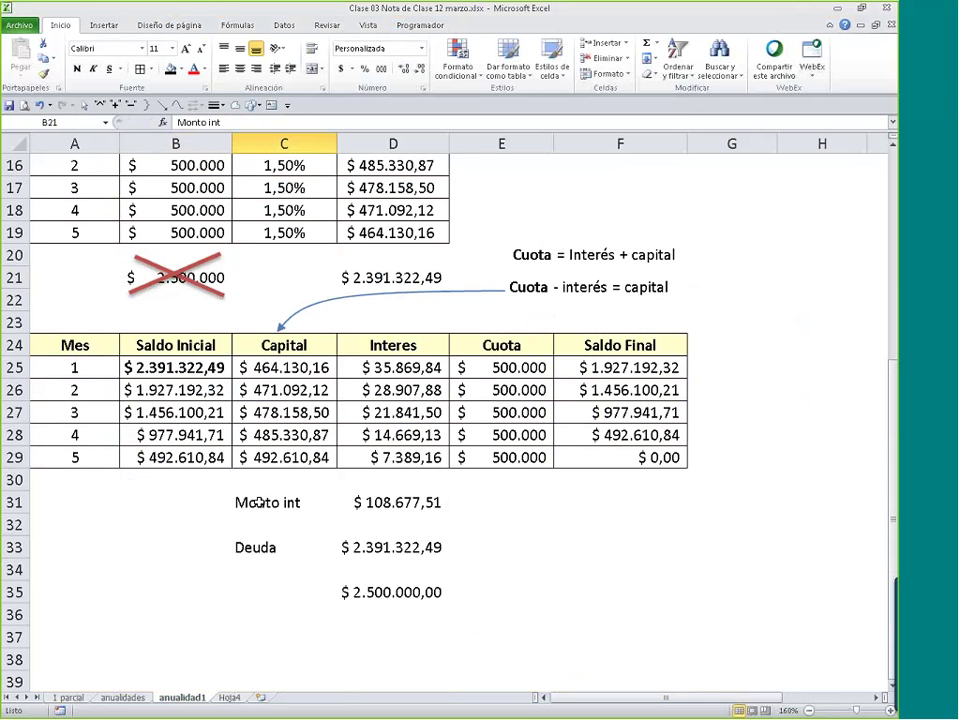
click(388, 503)
key(alt+equal)
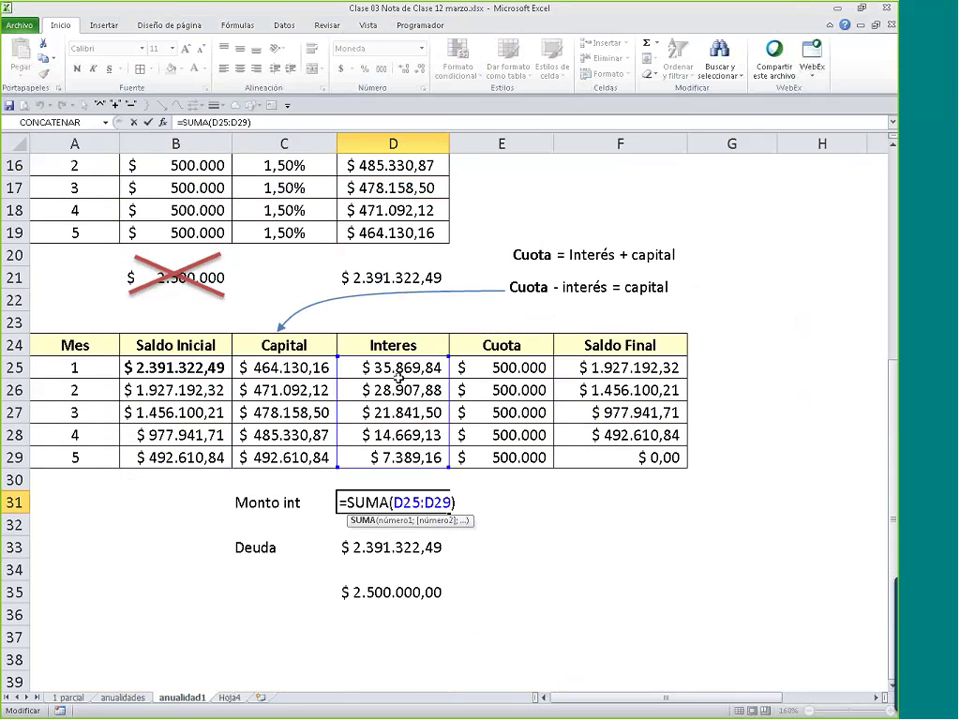
key(ctrl+Return)
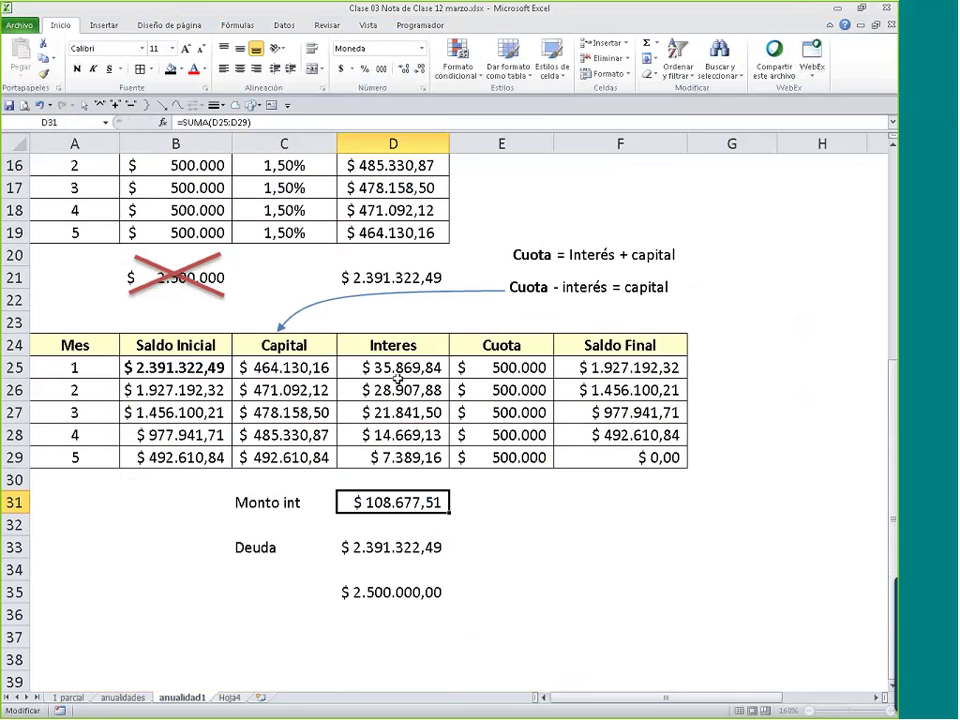
click(420, 547)
text(=B25)
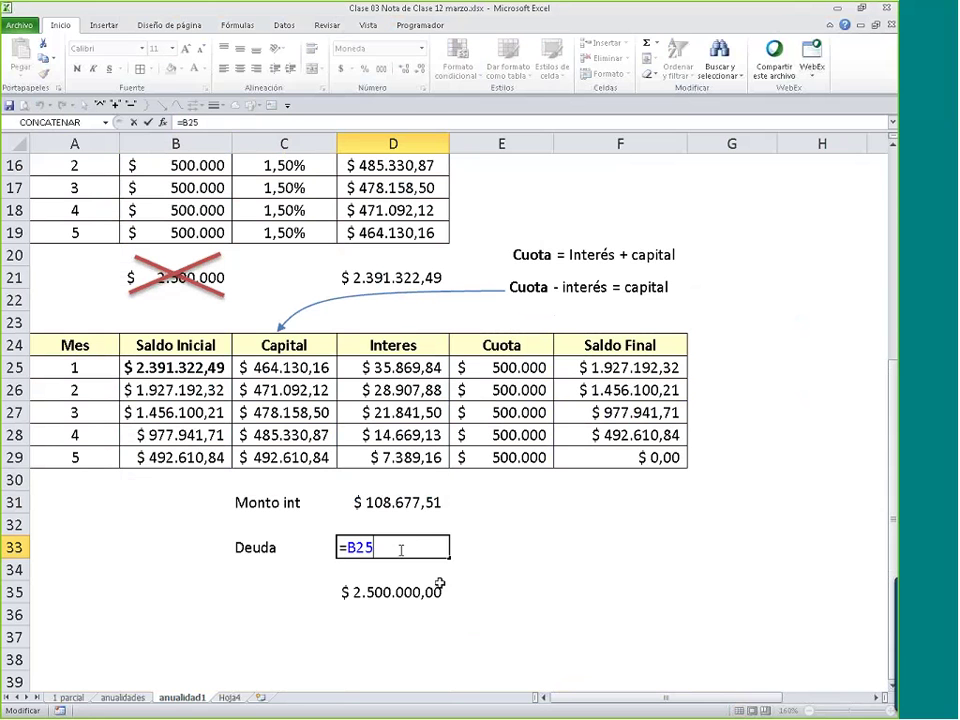
key(ctrl+Return)
key(Up)
key(Up)
key(F2)
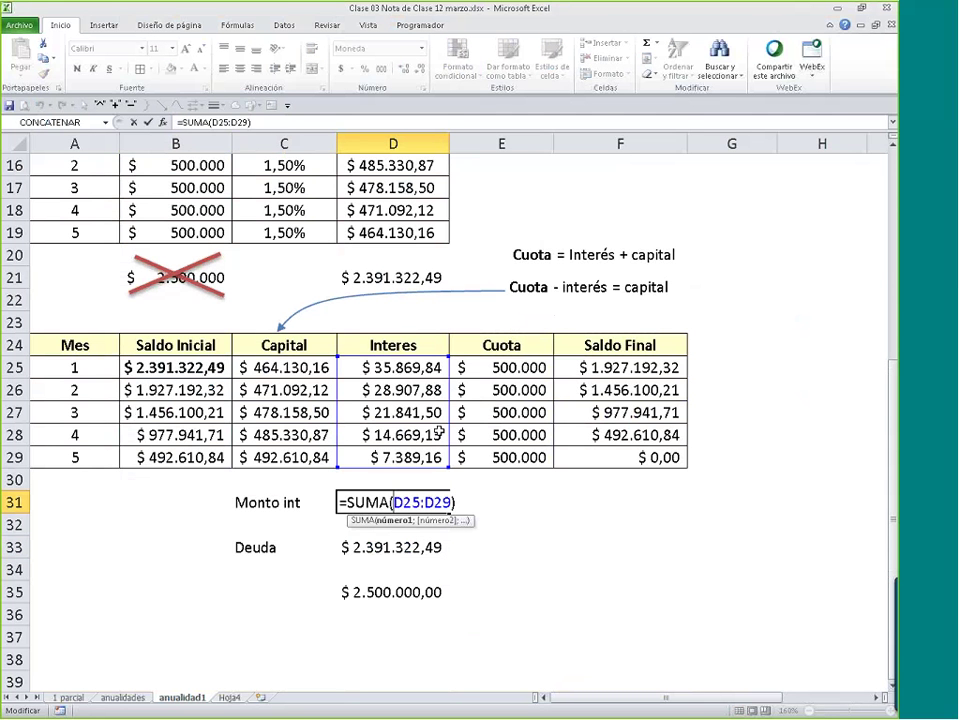
key(Escape)
key(ctrl+c)
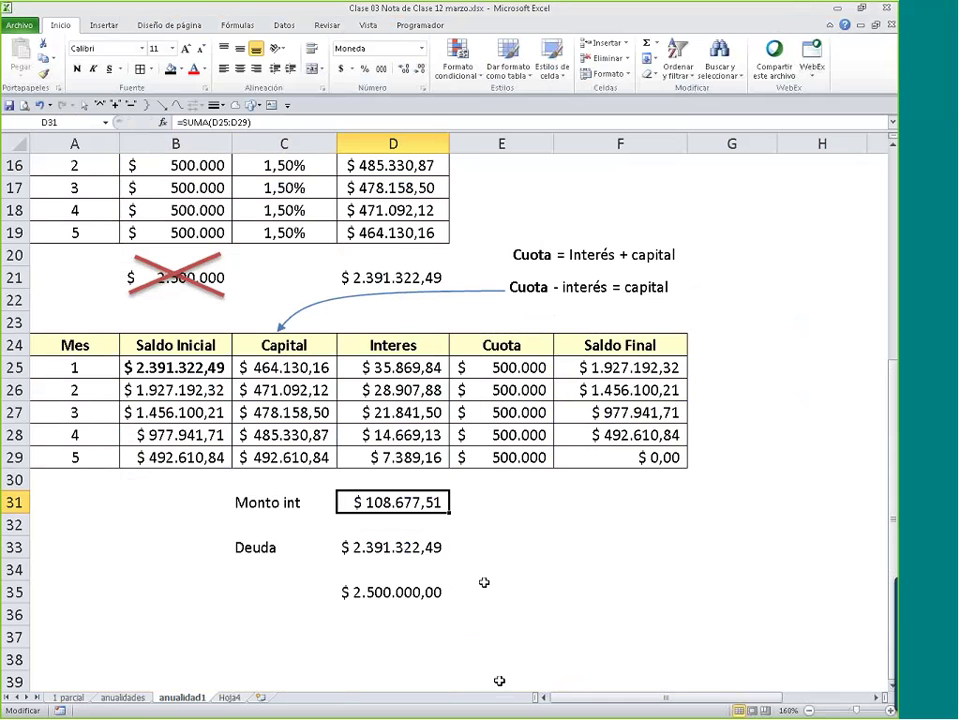
- Compare the formula adding Deuda and Monto int with the crossed-out sum formula under the Valor Pago column
click(420, 593)
double_click(400, 593)
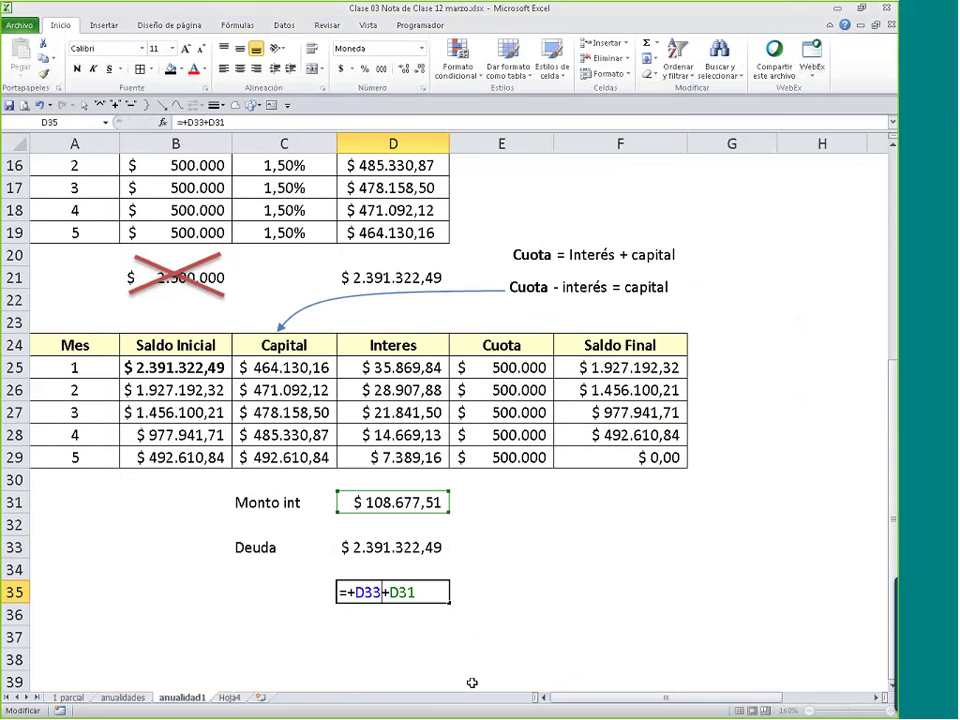
key(ctrl+Return)
scroll(472, 600, up, 5)
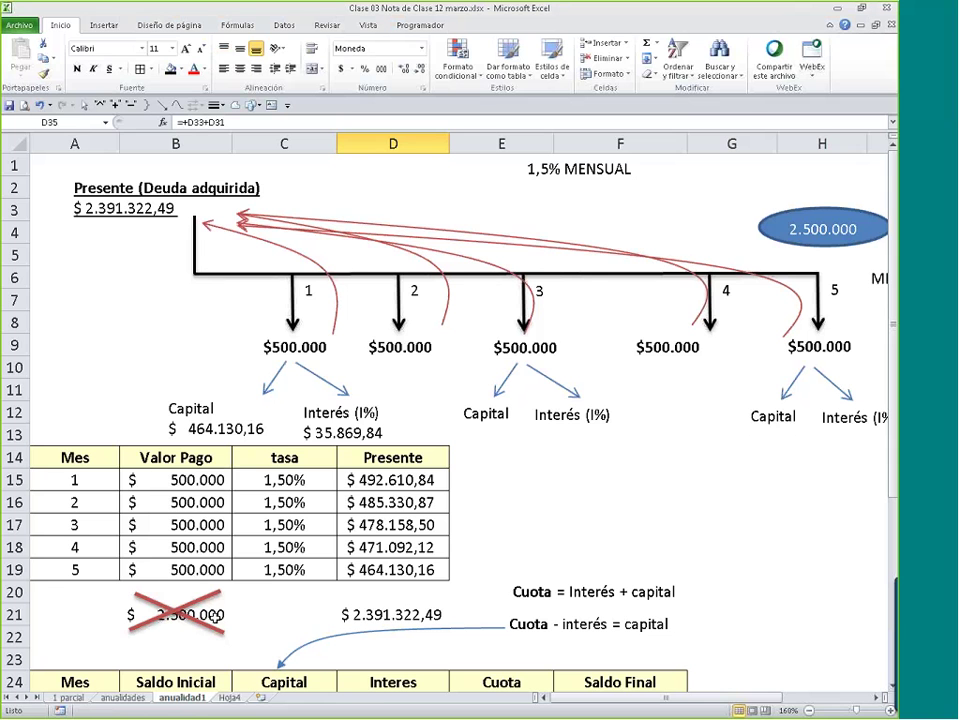
click(215, 617)
double_click(215, 617)
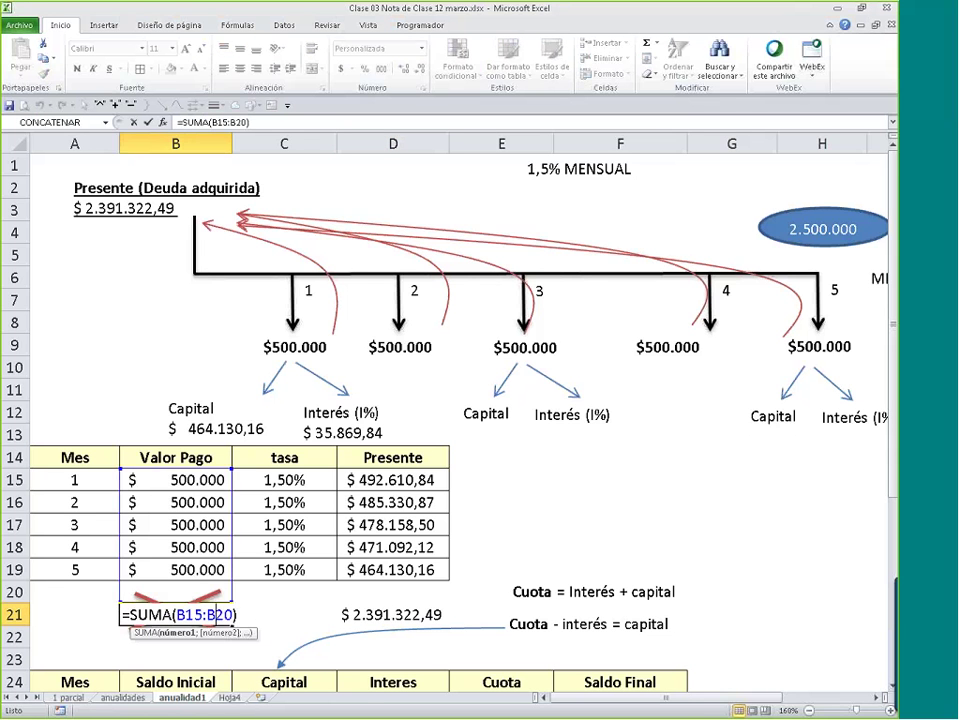
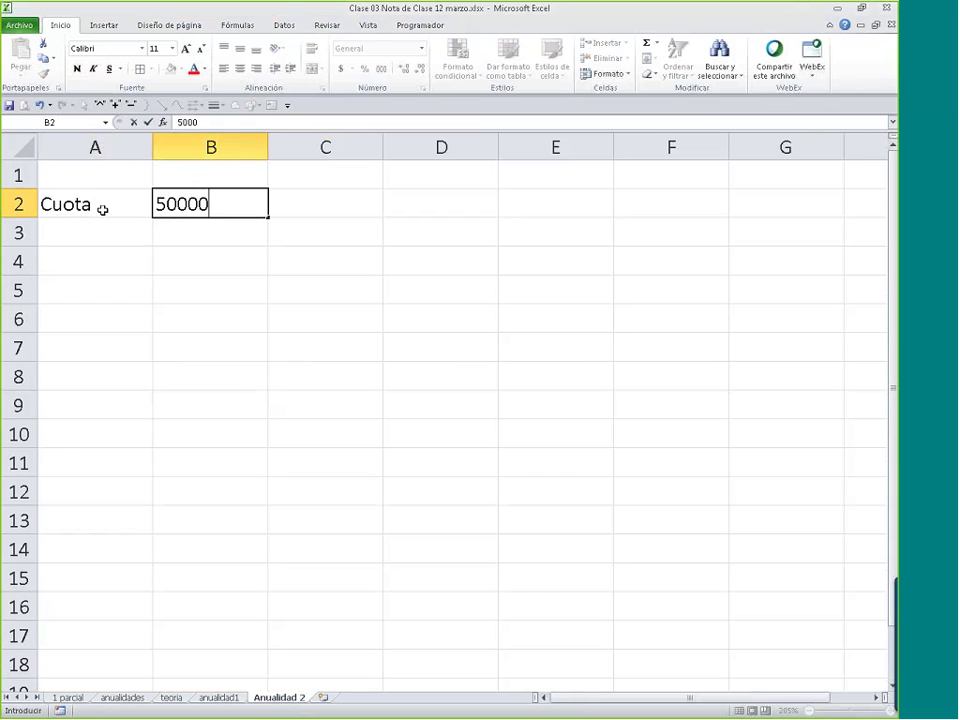
- Set the Cuota amount in B2 to 500000 and format it as currency with no decimals
text(0)
key(Return)
click(176, 206)
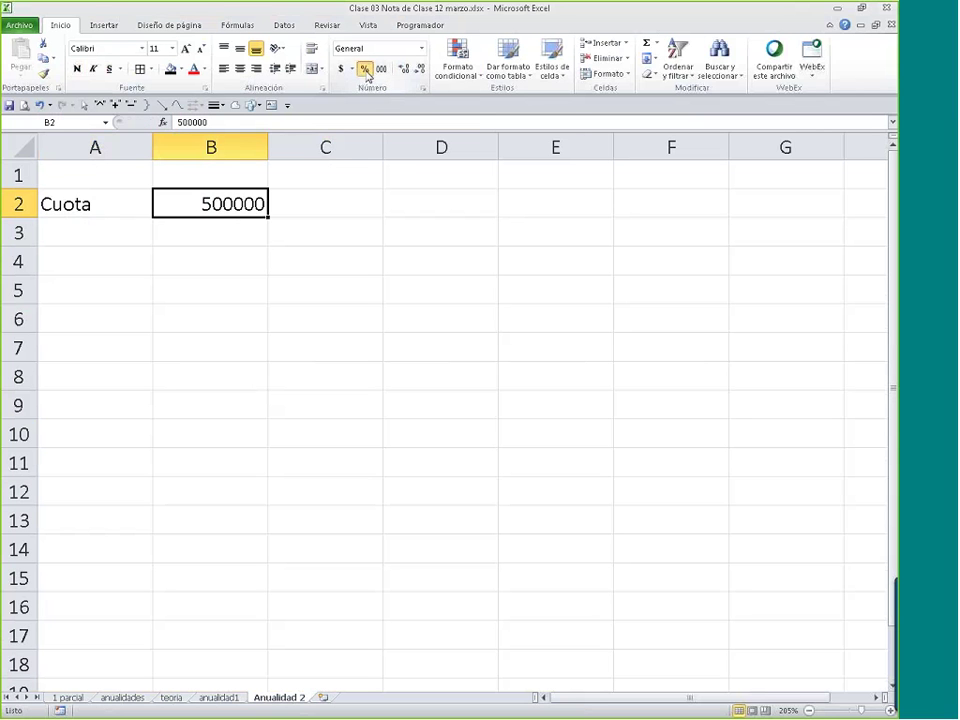
click(366, 70)
click(378, 70)
click(419, 69)
click(419, 69)
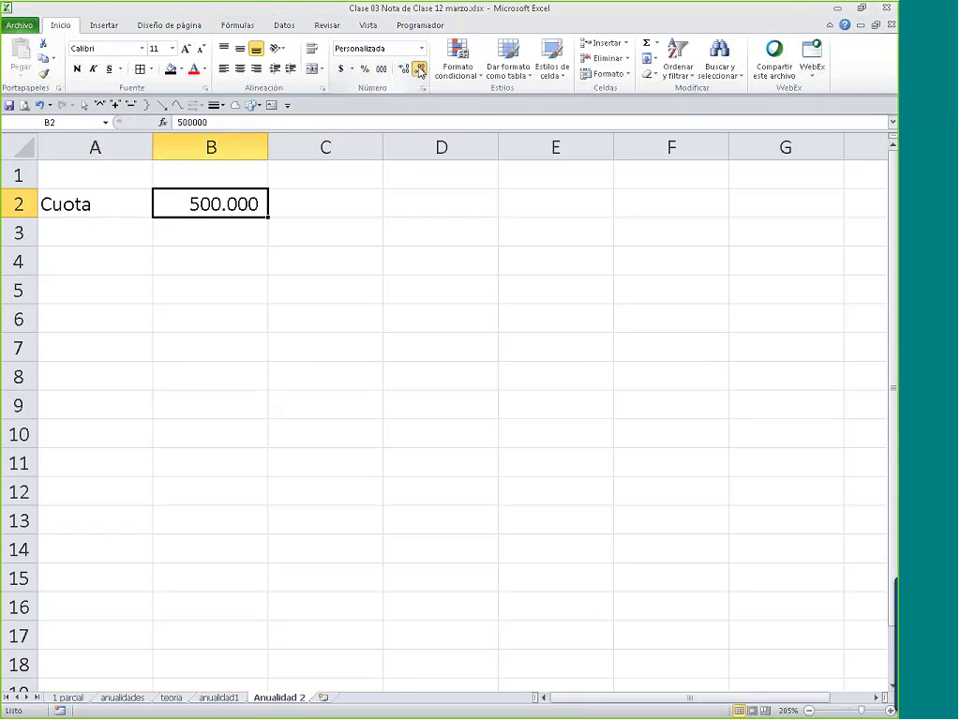
click(341, 69)
click(419, 69)
click(419, 69)
- Add a Tasa row below Cuota with the rate 1,50% and the note mensual
click(118, 233)
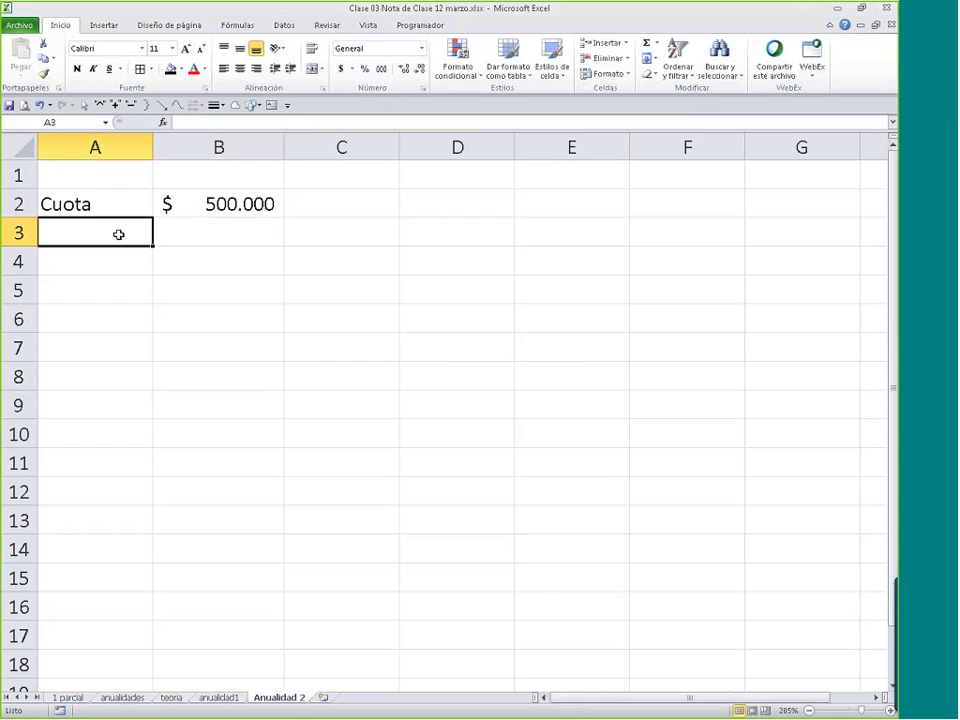
text(Tasa)
key(Tab)
text(1)
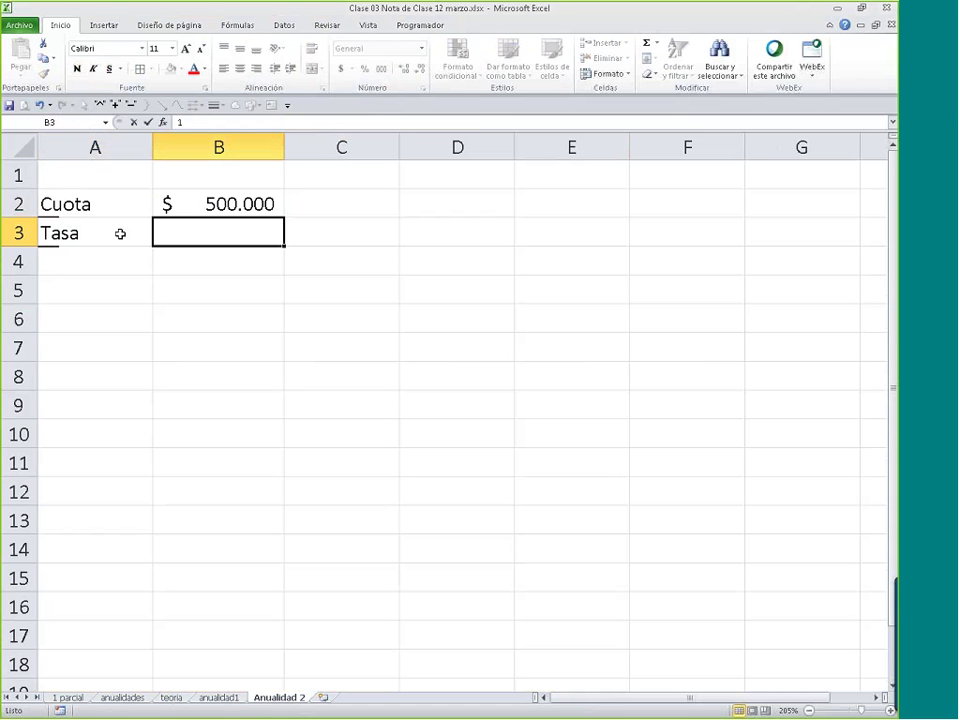
text(,50%)
key(Tab)
text(mensual)
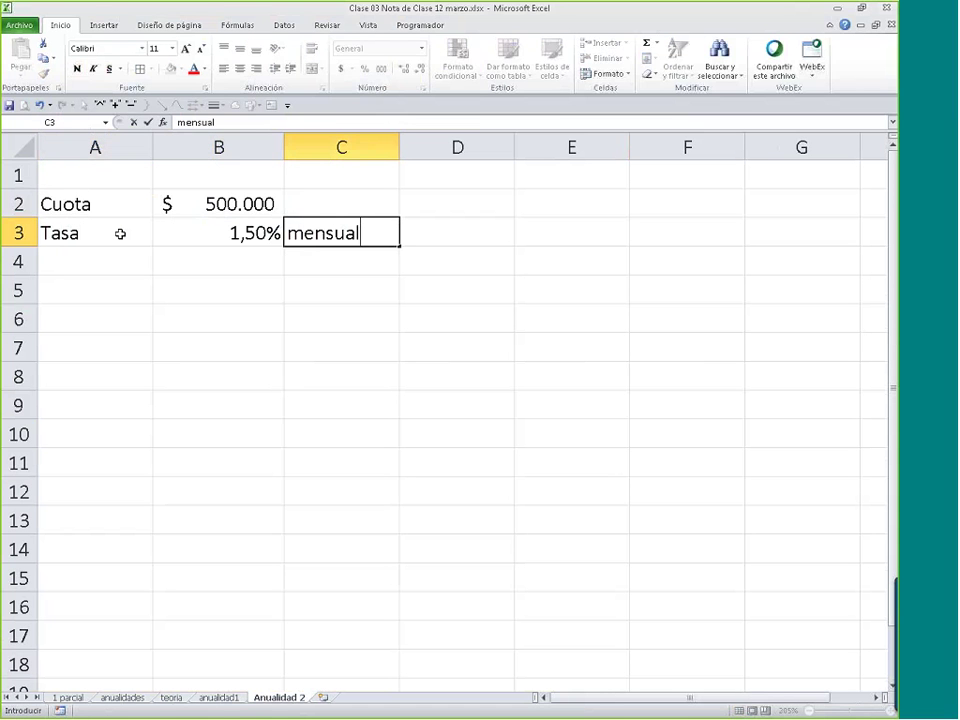
key(Down)
- Add a Plazo row below Tasa with the value 5 and the unit meses
key(Left)
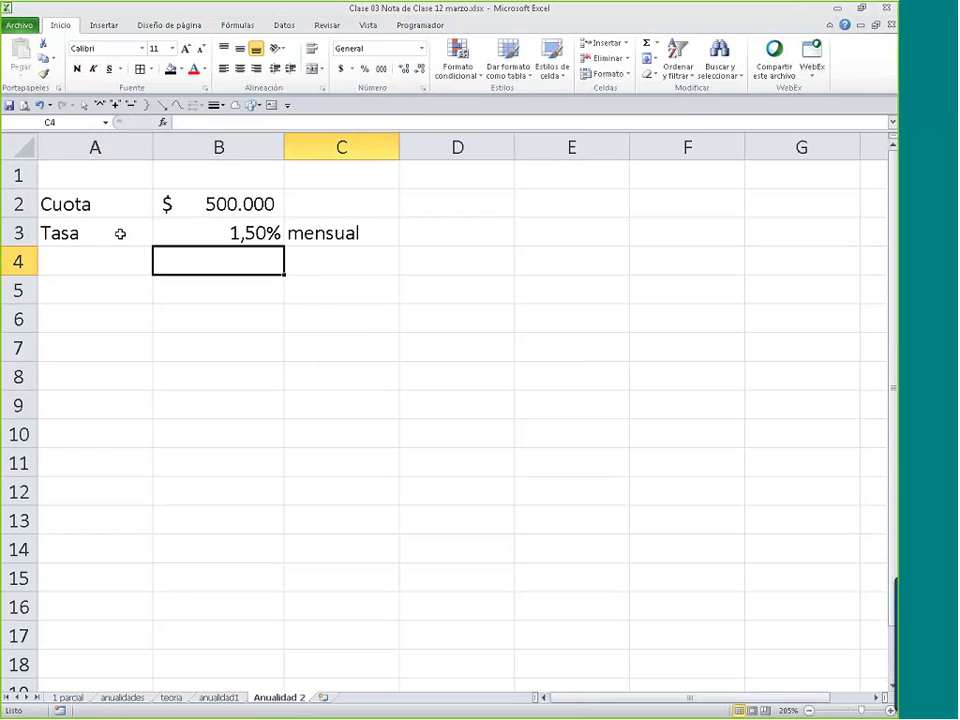
key(Left)
text(Plazo)
key(Tab)
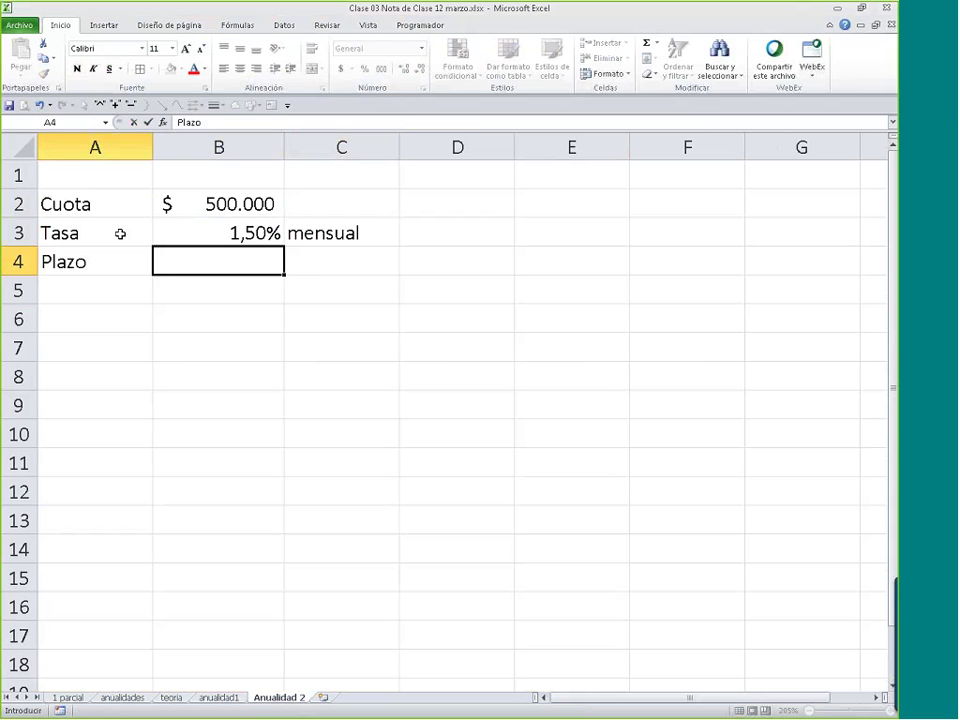
text(5)
key(Tab)
text(meses)
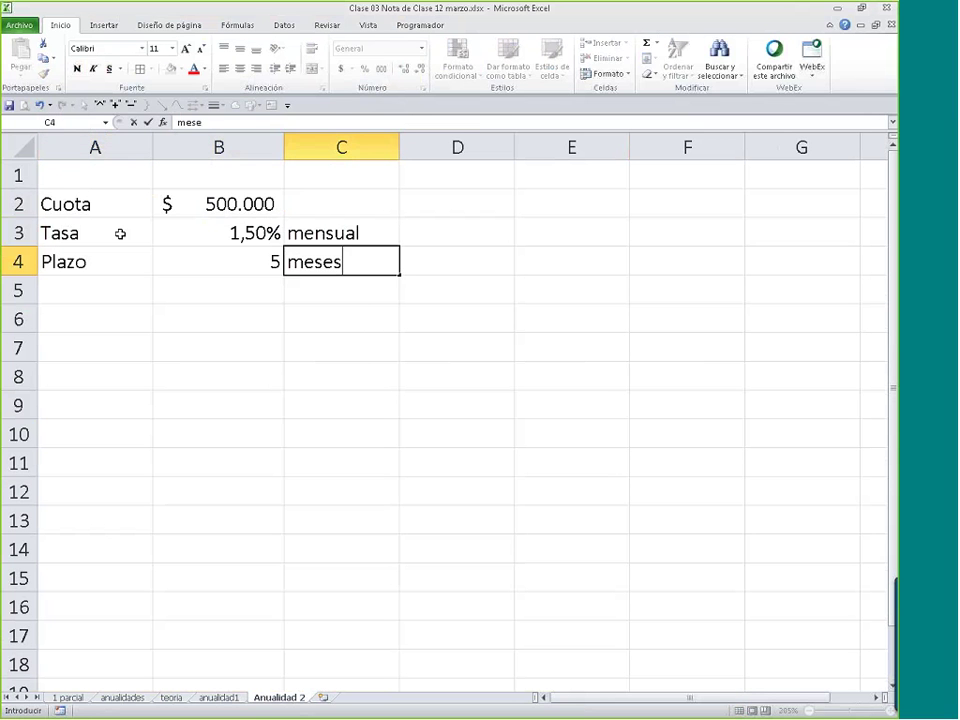
key(Return)
- Label cell A6 as Presente, leaving one blank row below Plazo
key(Left)
key(Left)
click(101, 317)
text(P)
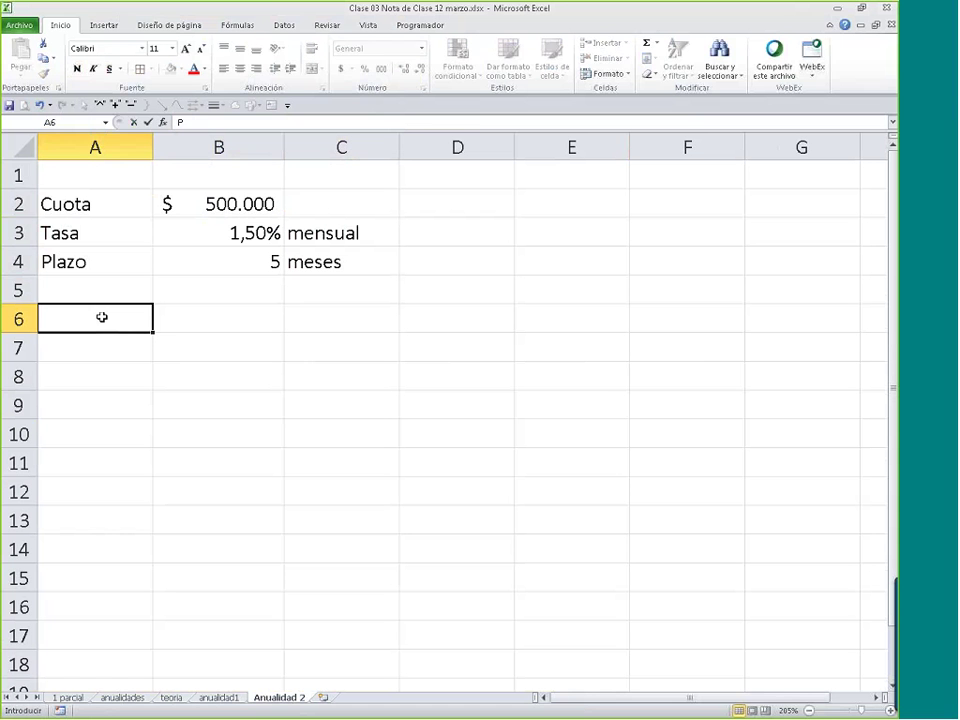
text(resente)
key(Tab)
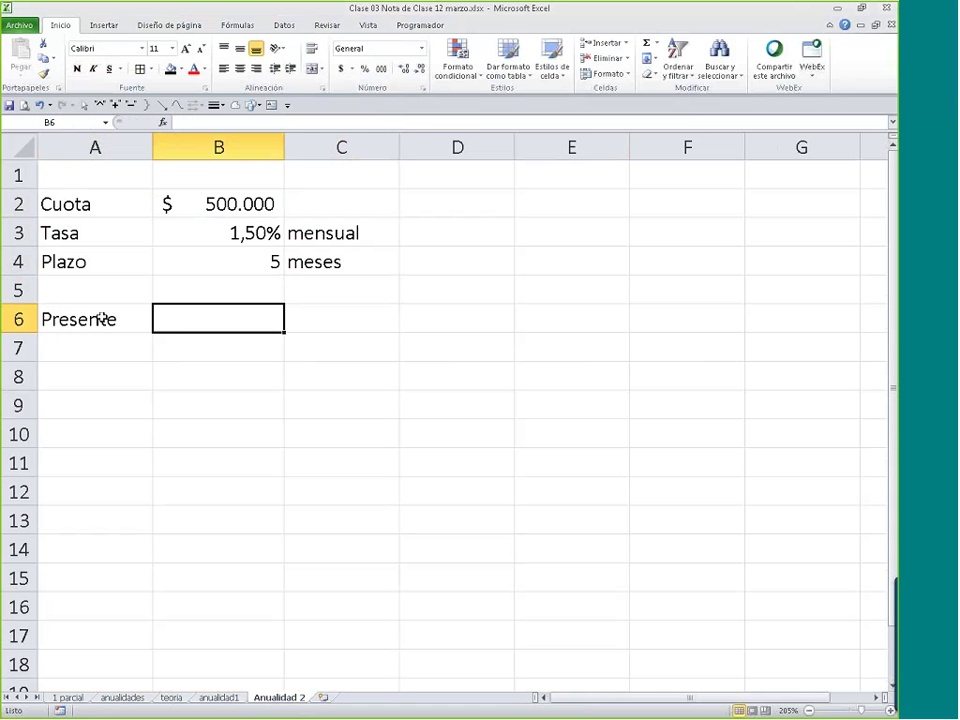
- Review the monthly Presente formulas and their total on the anualidad1 sheet, then return to the Anualidad 2 sheet
click(229, 700)
scroll(264, 566, up, 4)
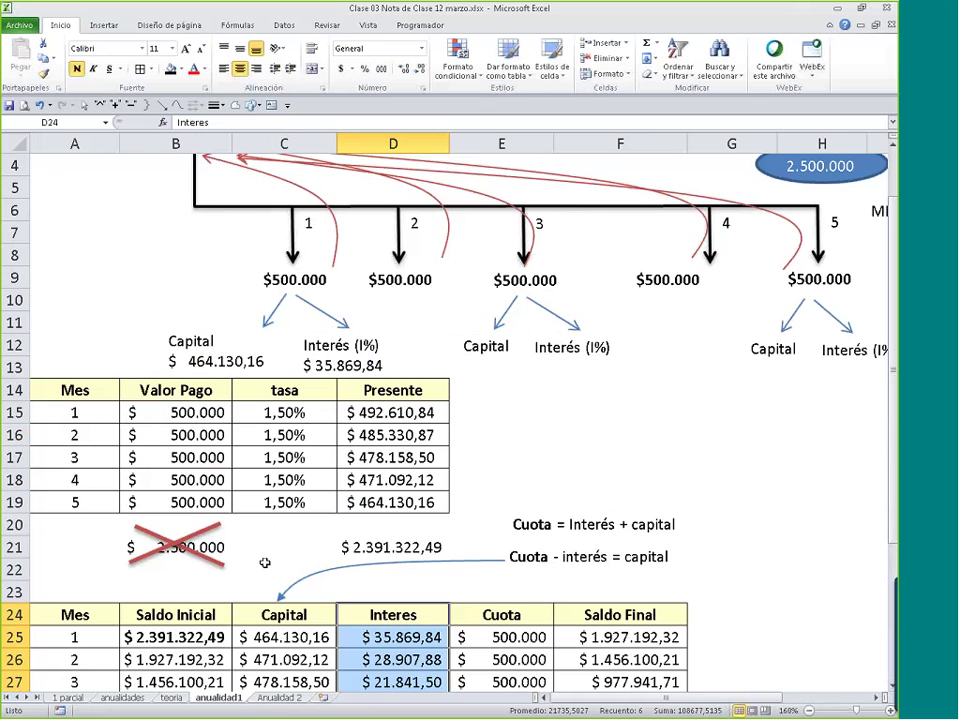
click(390, 412)
click(388, 432)
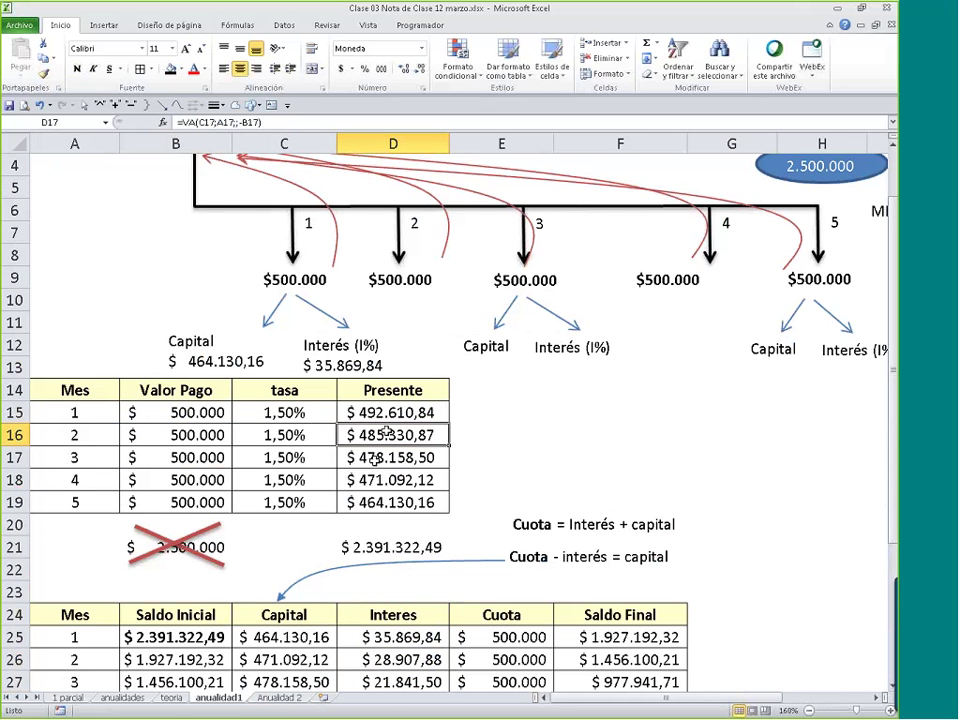
click(366, 504)
click(370, 552)
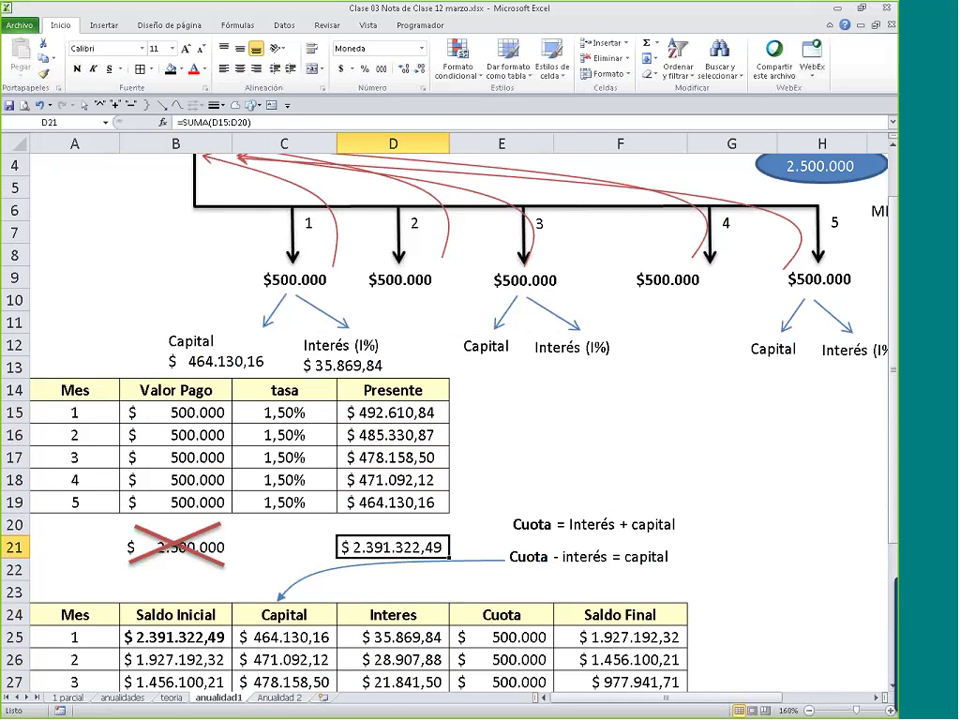
click(279, 698)
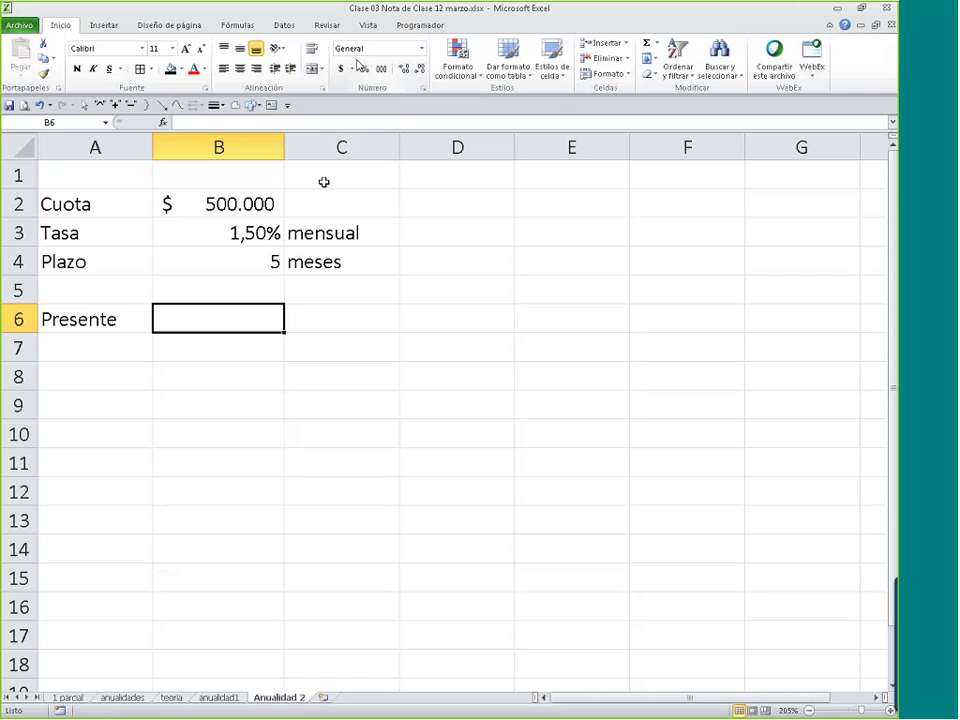
- Hide the gridlines on the Anualidad 2 sheet and add cell borders to the Presente row, A6:B6
click(368, 25)
click(181, 68)
key(Left)
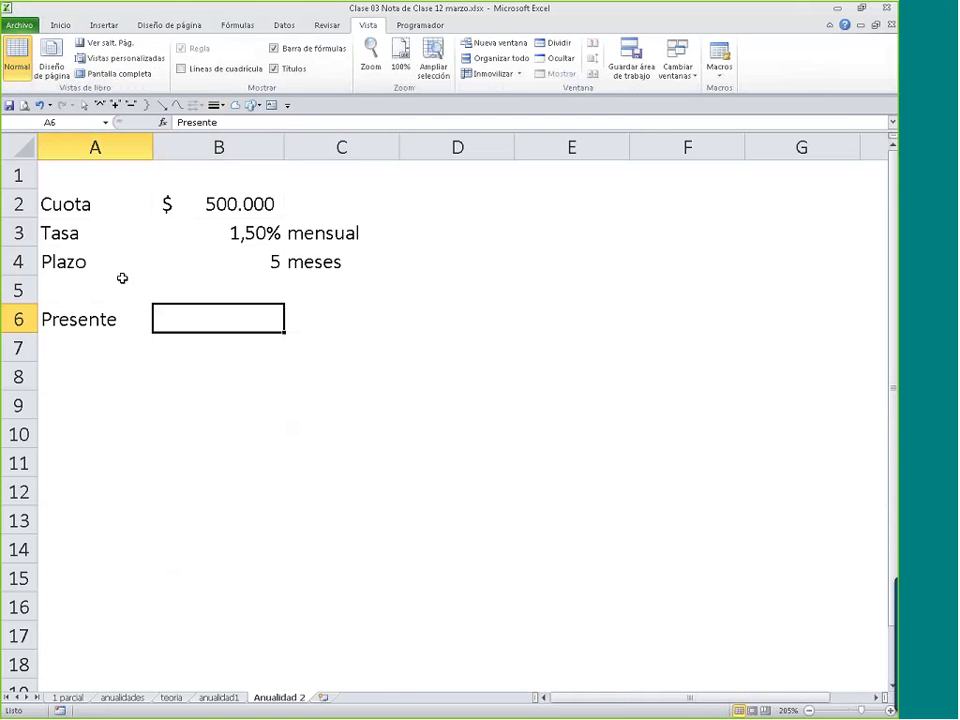
shift+click(197, 330)
click(60, 25)
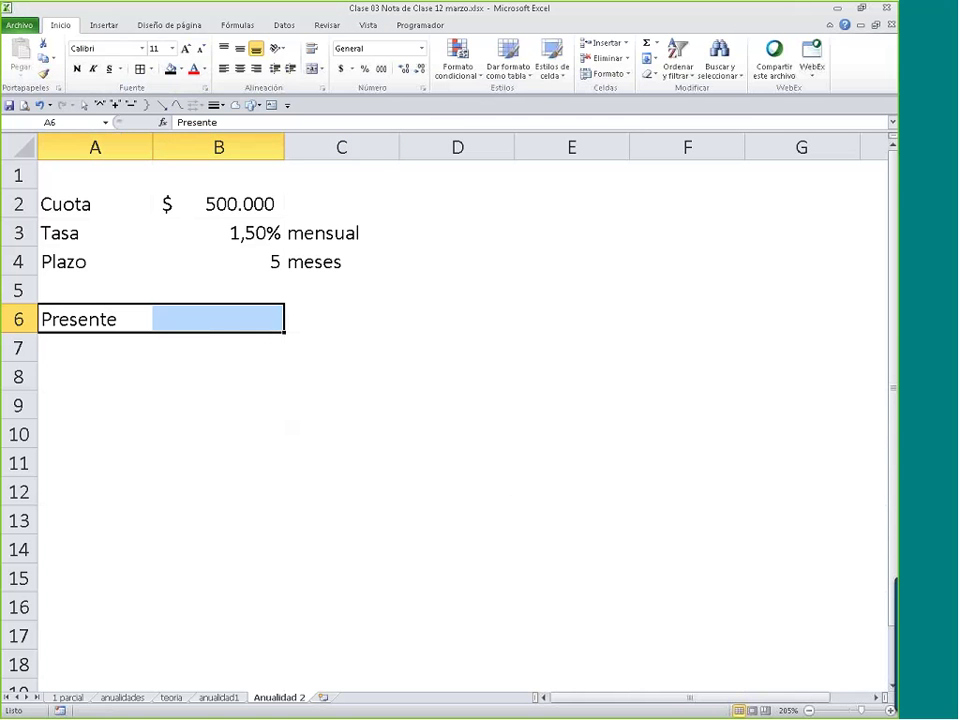
click(227, 326)
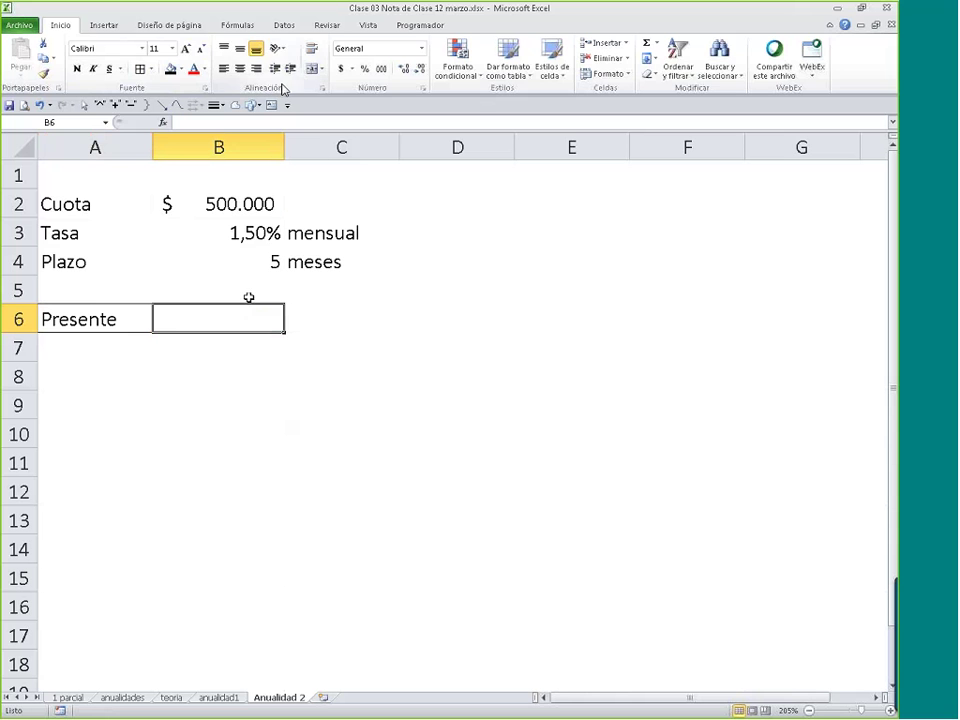
click(237, 25)
click(67, 73)
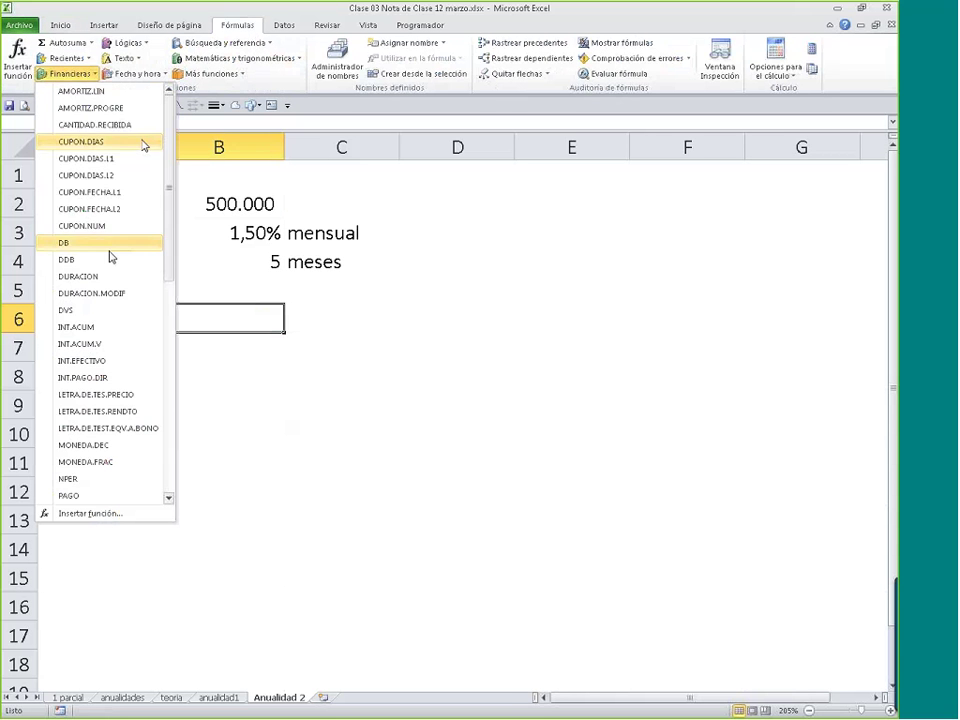
scroll(100, 300, down, 3)
scroll(110, 390, down, 4)
click(115, 447)
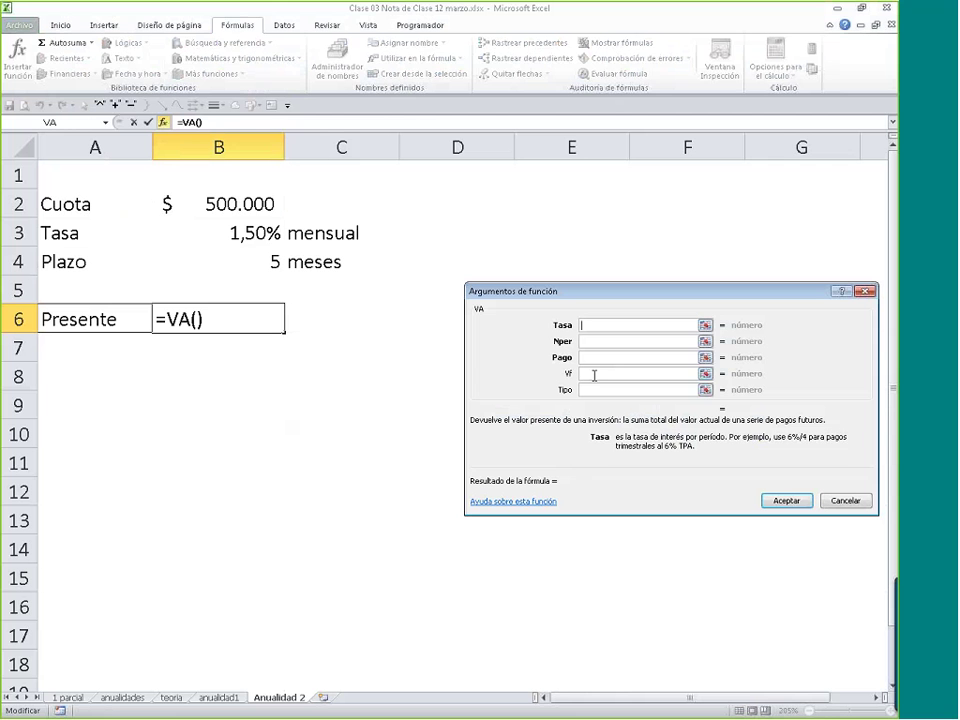
mouse_move(594, 375)
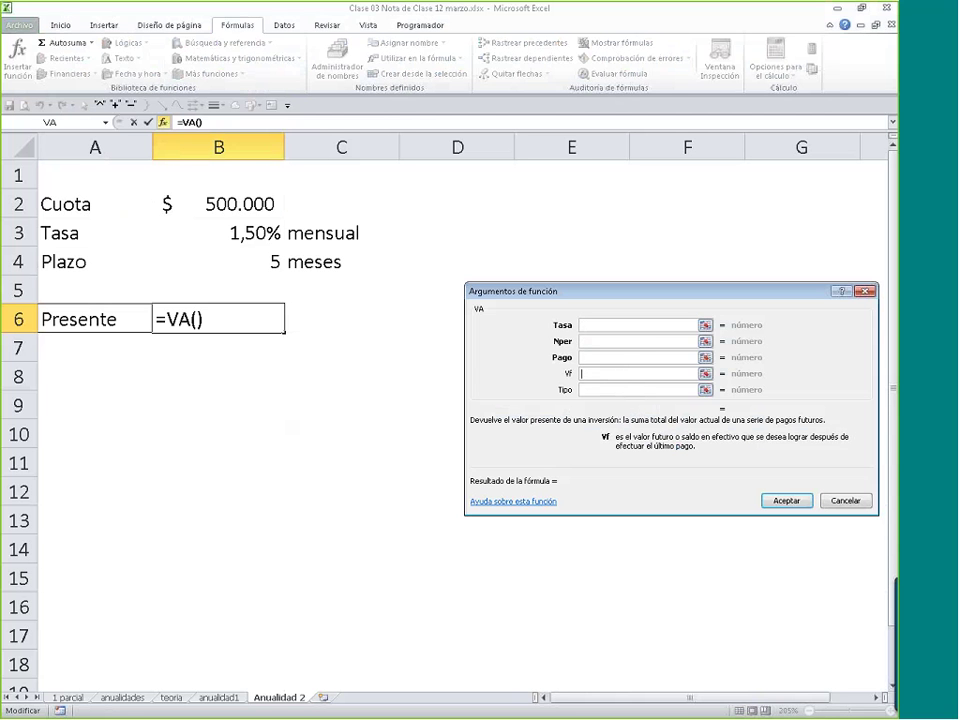
key(Escape)
- Inspect the VA arguments behind the month 1 Presente formula in D15 of the anualidad1 sheet, then return to the Anualidad 2 sheet
click(220, 697)
double_click(398, 412)
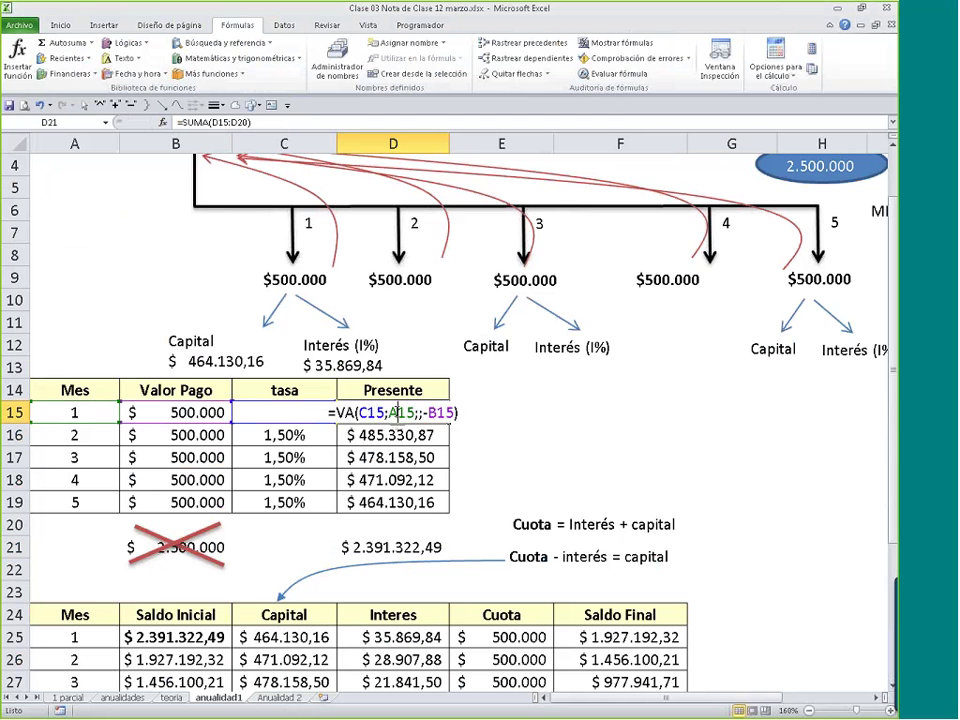
click(162, 122)
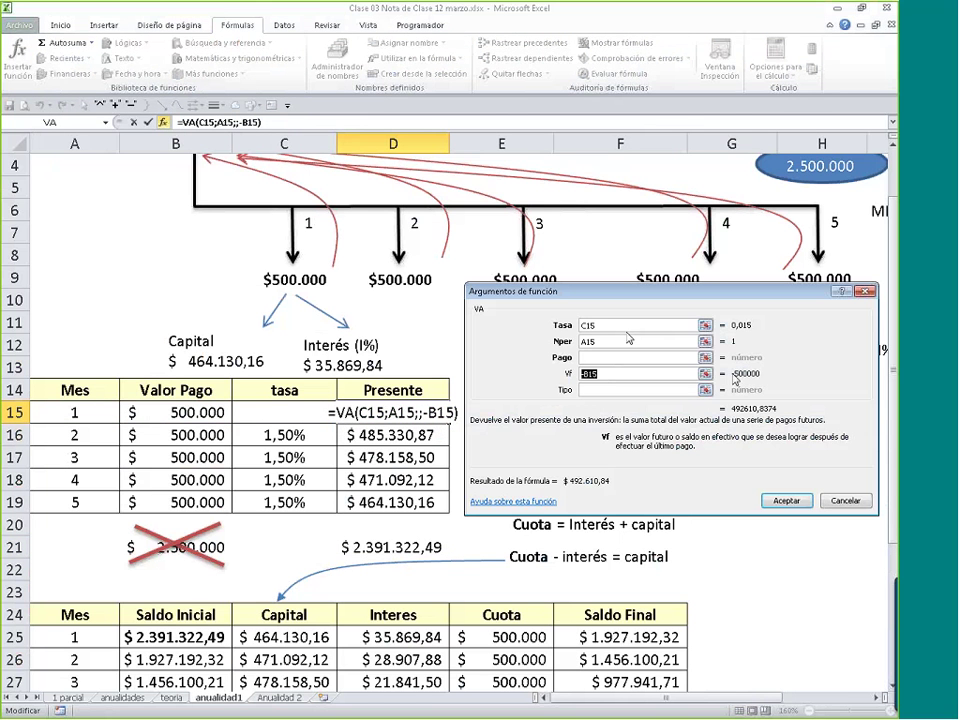
key(Return)
drag(449, 423, 380, 495)
click(278, 697)
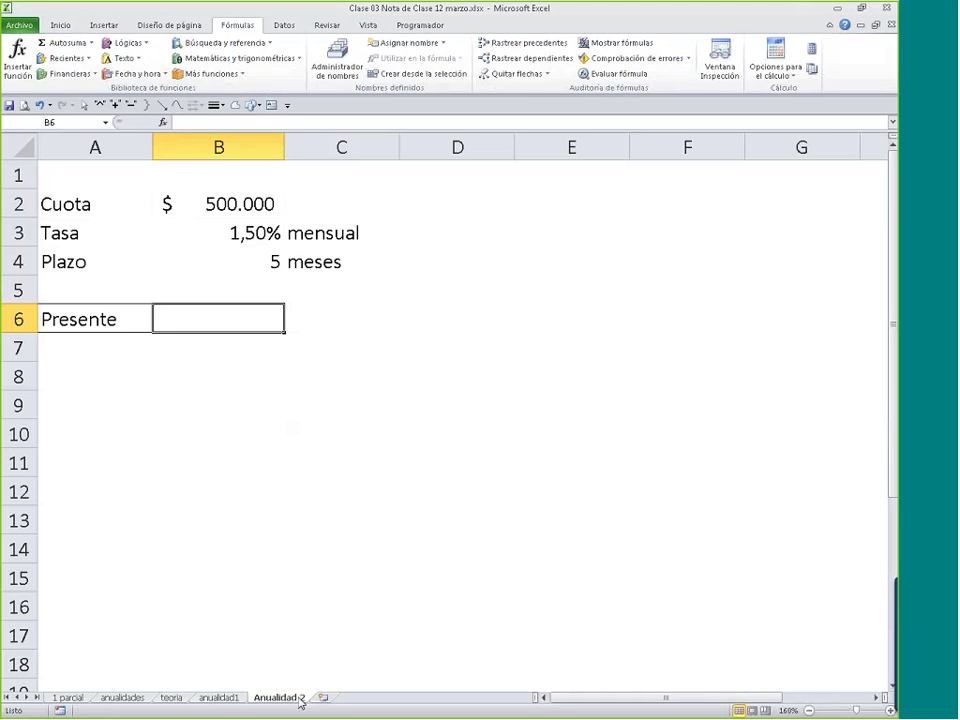
- Fill the Presente row, A6:B6, with the recently used light yellow colour
drag(124, 321, 165, 322)
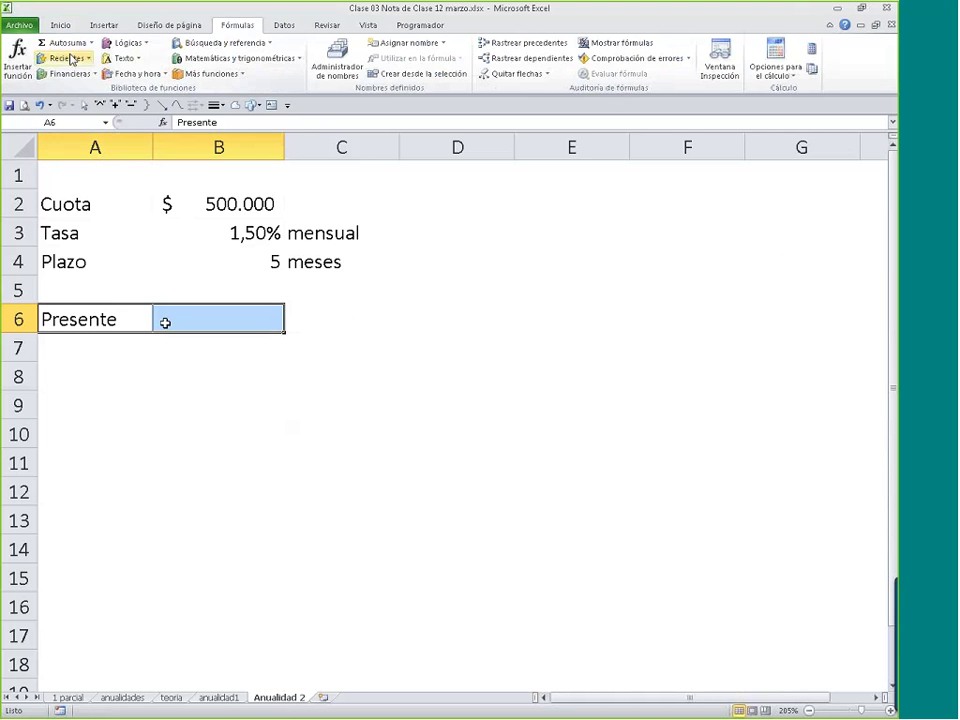
click(62, 25)
click(182, 69)
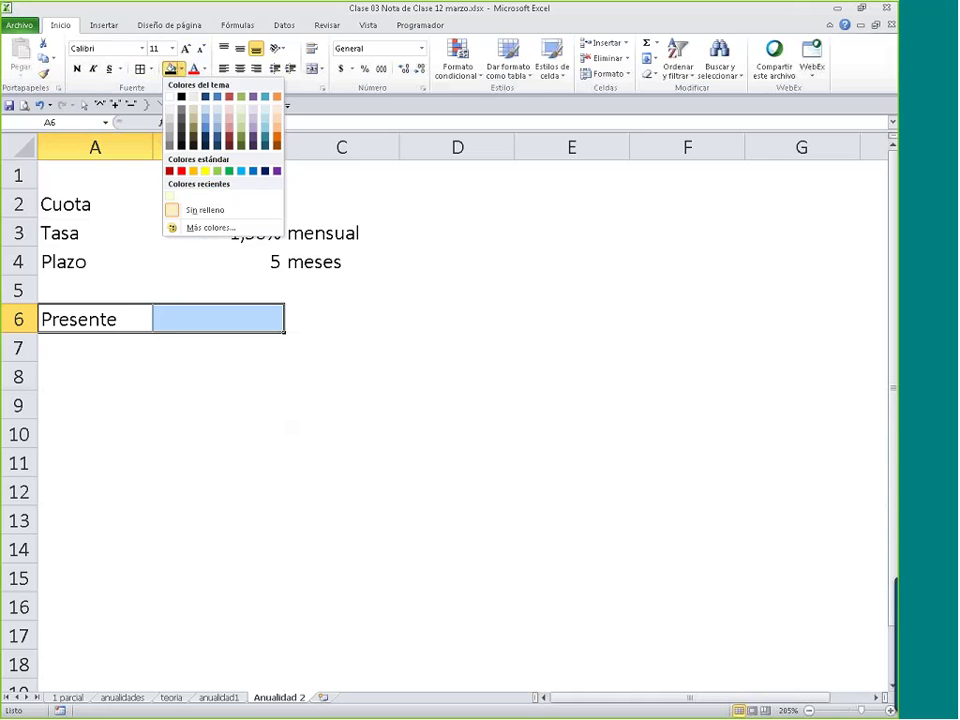
click(169, 196)
click(181, 345)
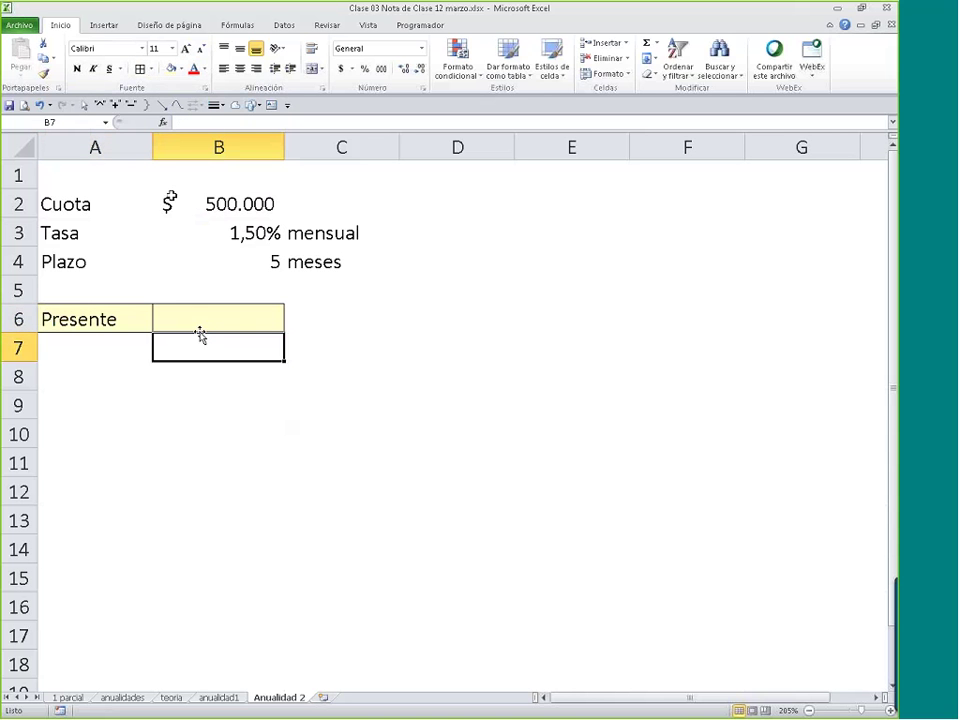
- Insert the financial function VA in B6 with B3 as Tasa and B4 as Nper
click(204, 320)
click(238, 25)
click(68, 74)
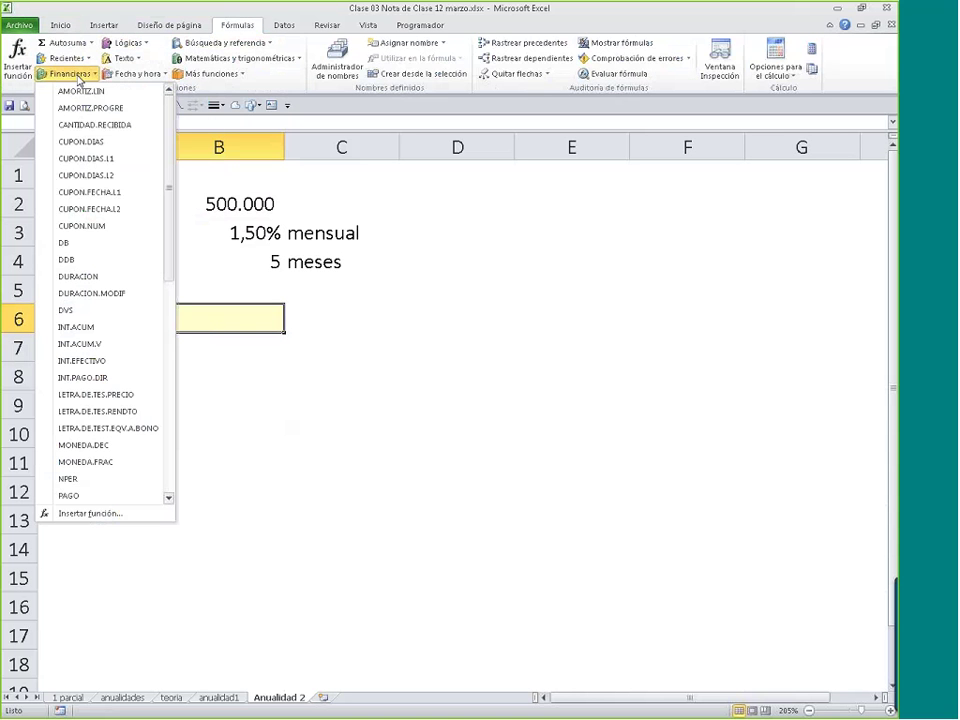
scroll(107, 304, down, 9)
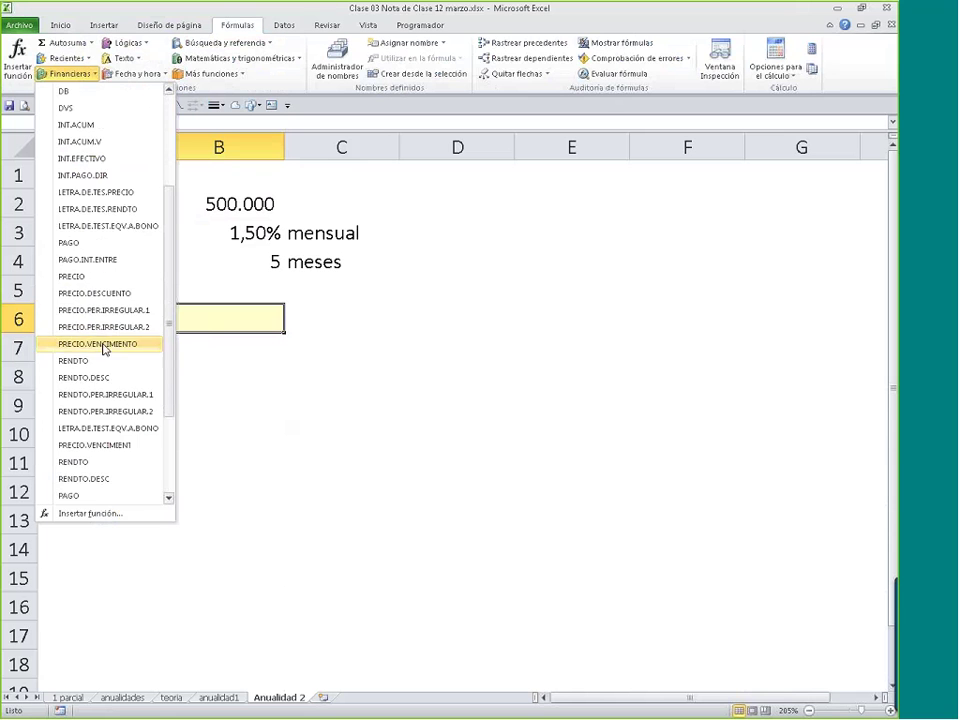
click(107, 431)
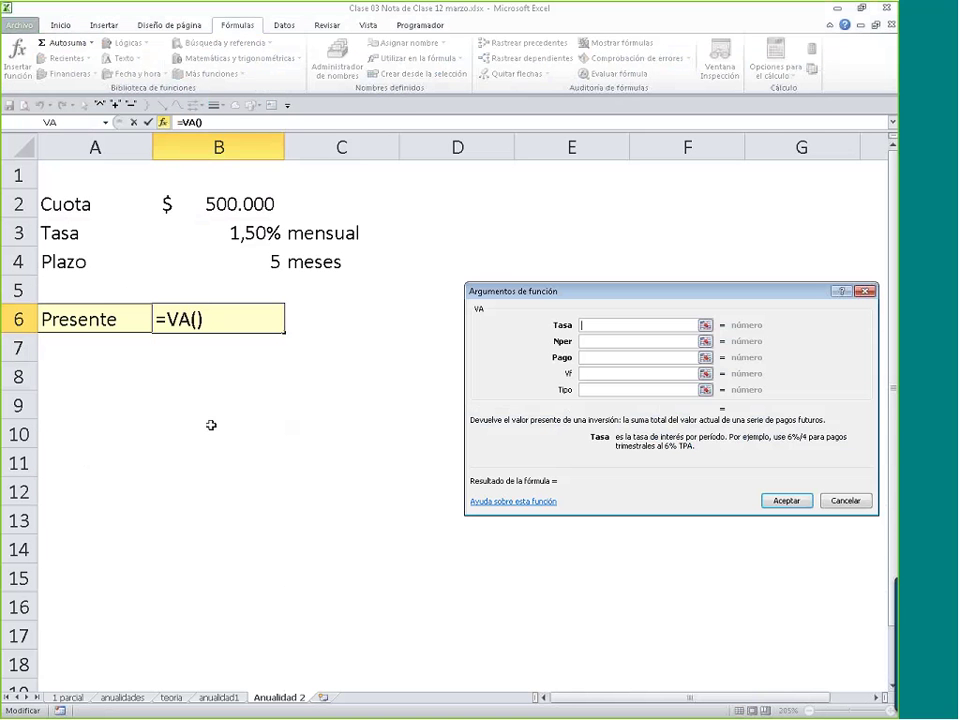
click(262, 232)
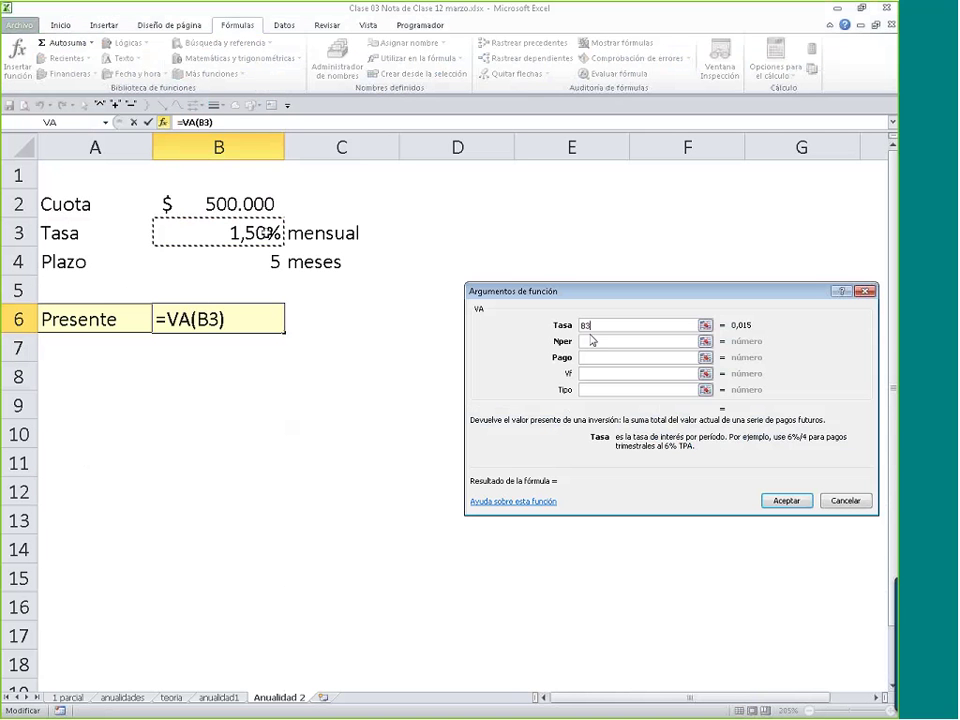
click(602, 340)
click(220, 261)
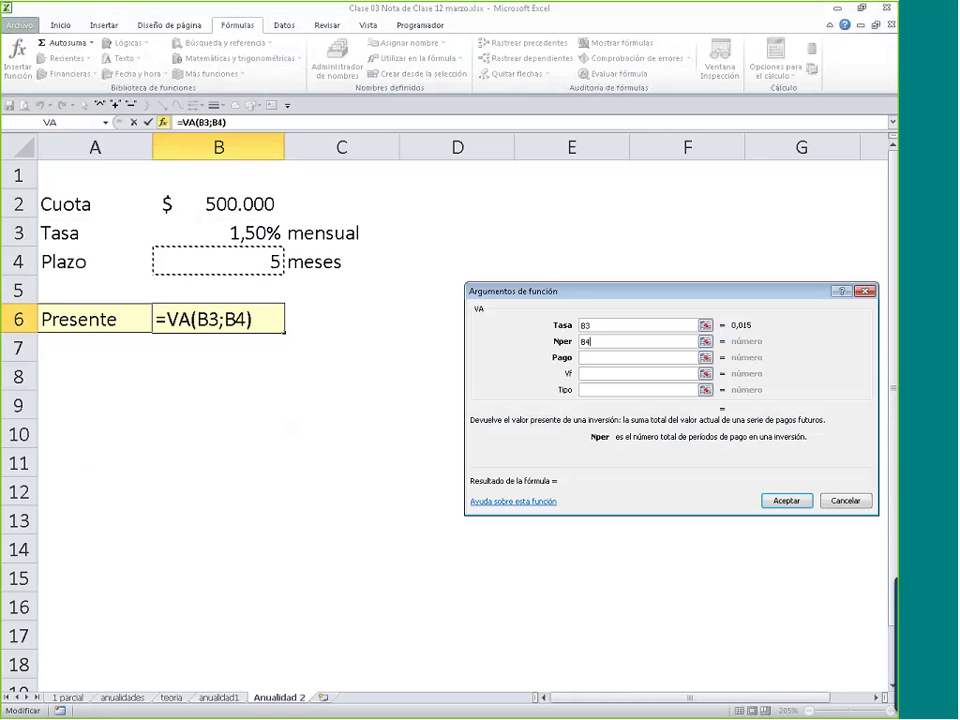
- Complete the VA formula in B6 with -B2 as Pago, and make the Presente row A6:B6 bold
drag(520, 388, 398, 374)
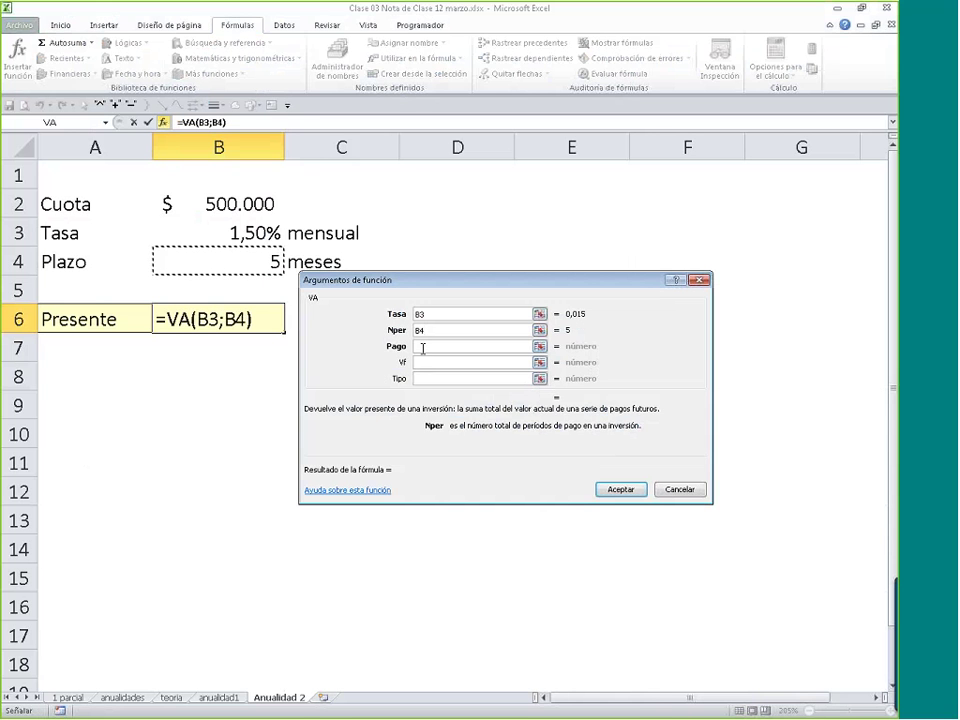
click(422, 347)
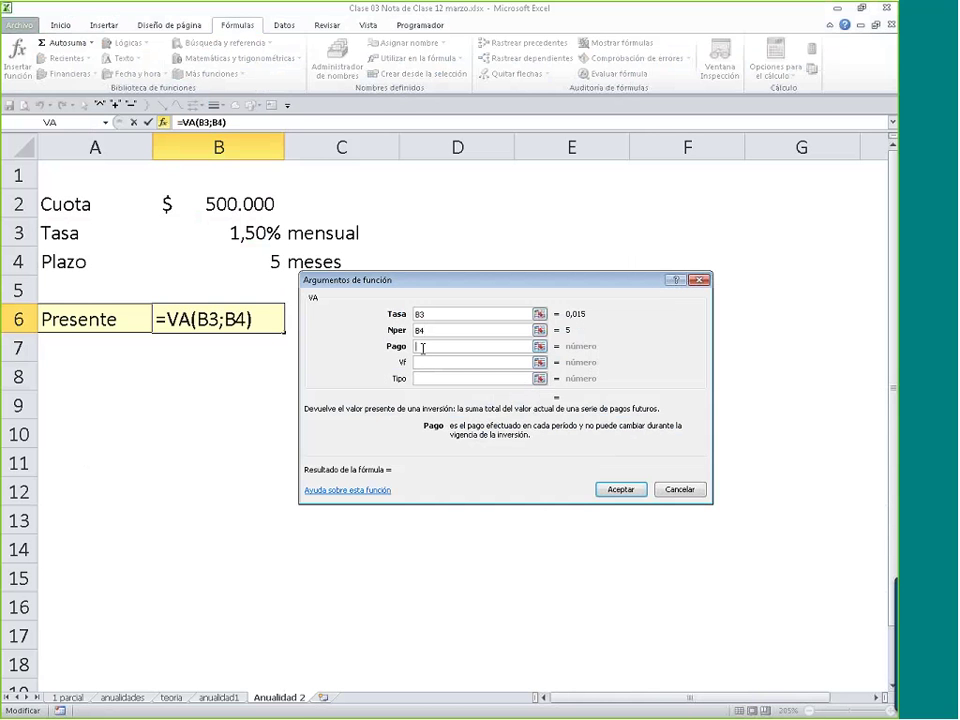
text(-)
click(228, 204)
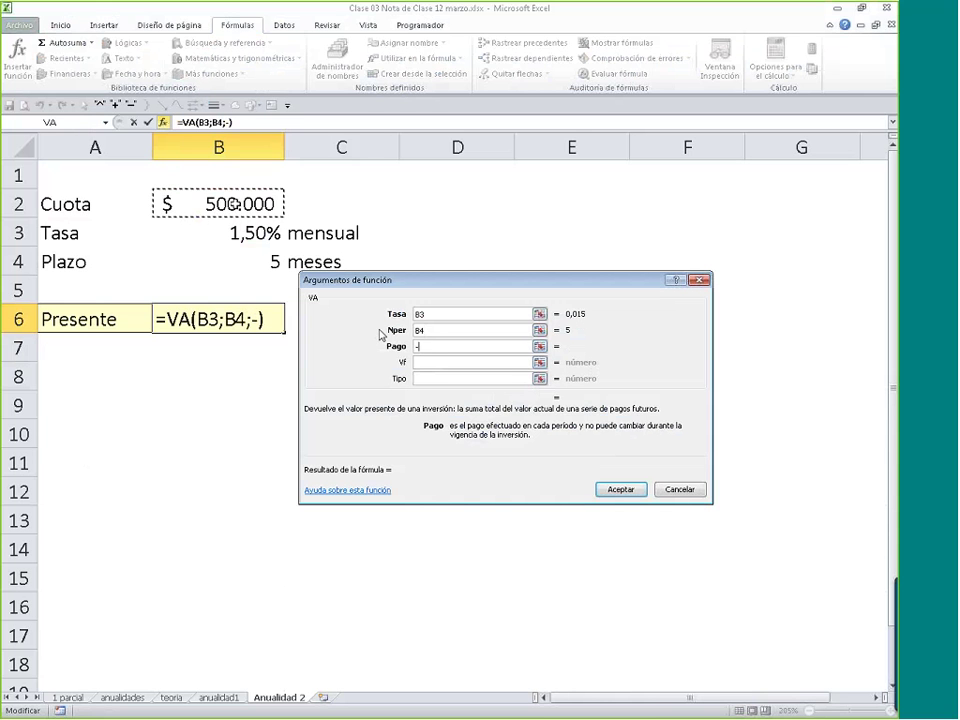
key(Return)
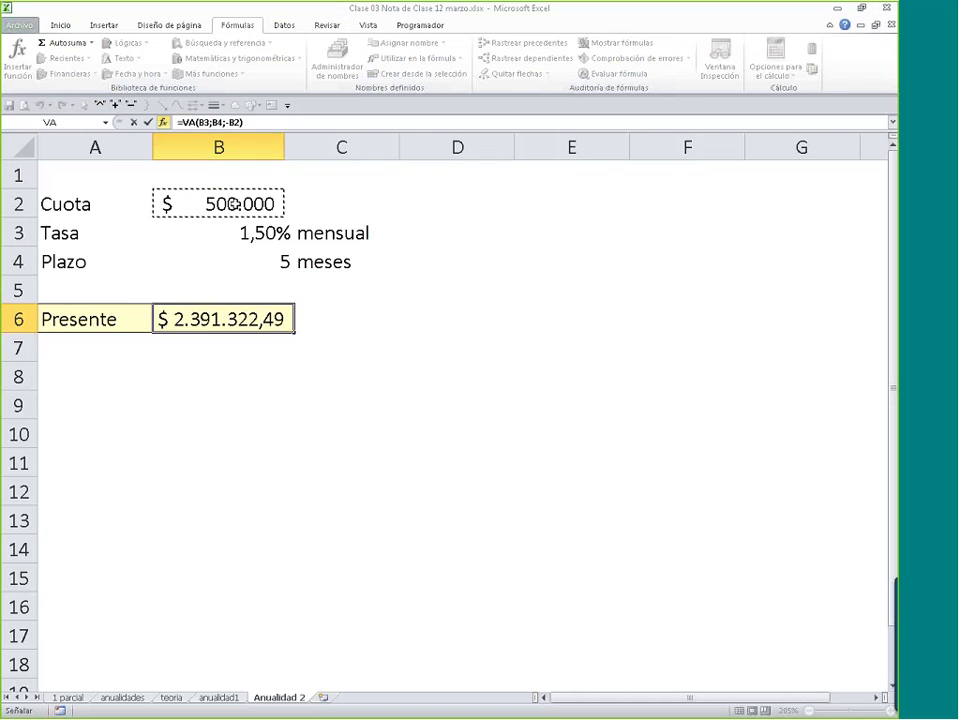
drag(95, 319, 197, 317)
key(ctrl+n)
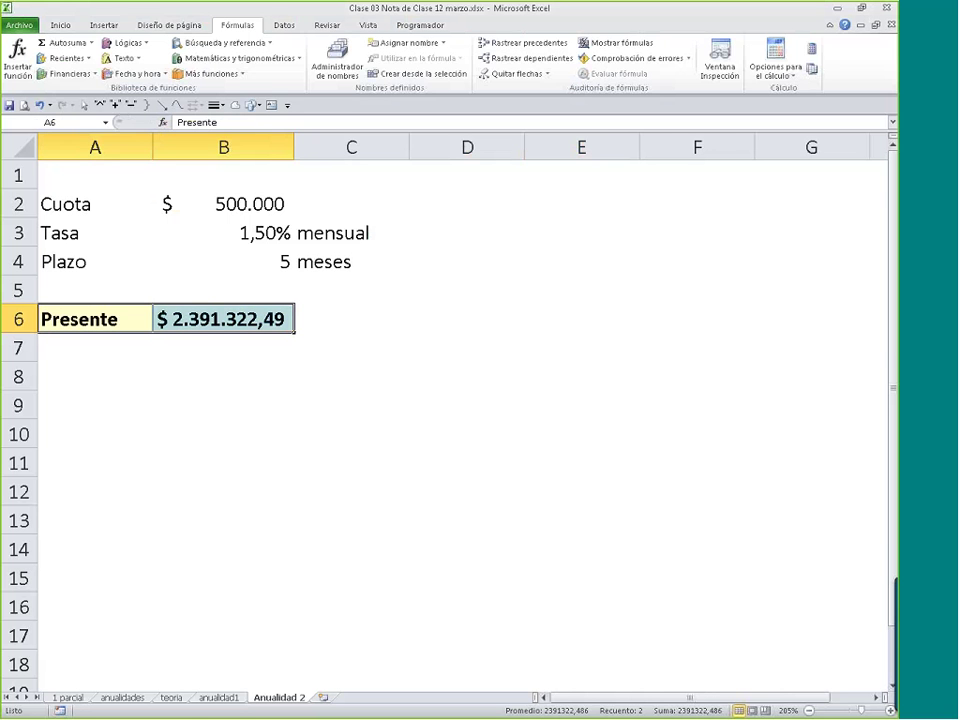
- Compare with the monthly Presente formulas D15:D19 and their sum in D21 on the anualidad1 sheet, then return to Anualidad 2
click(218, 697)
click(392, 412)
click(392, 435)
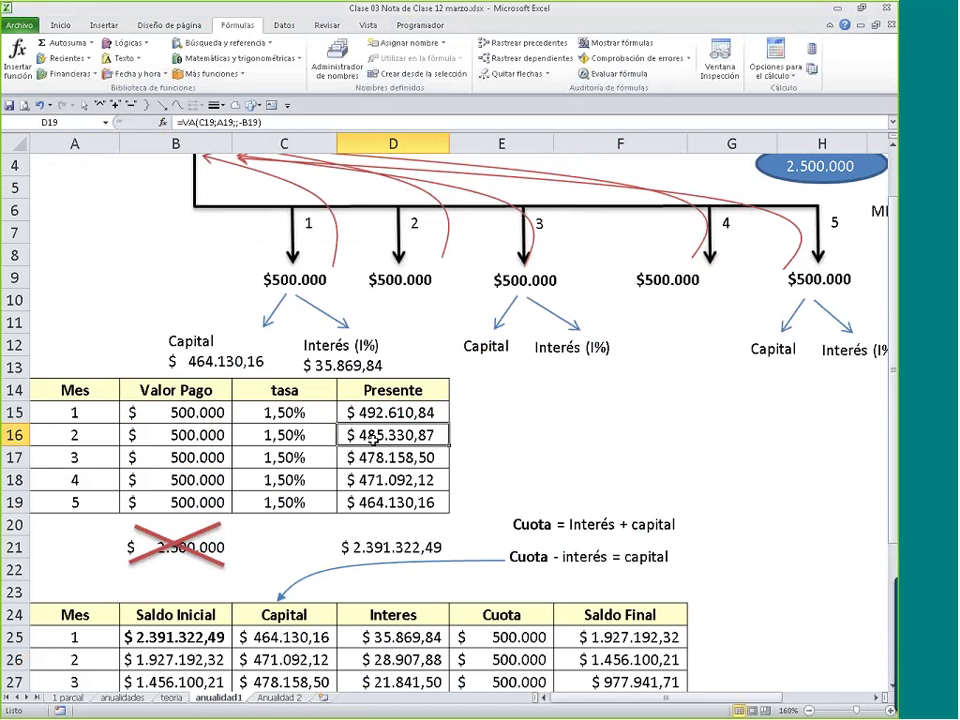
click(370, 457)
click(372, 480)
click(372, 502)
click(375, 547)
key(alt+equal)
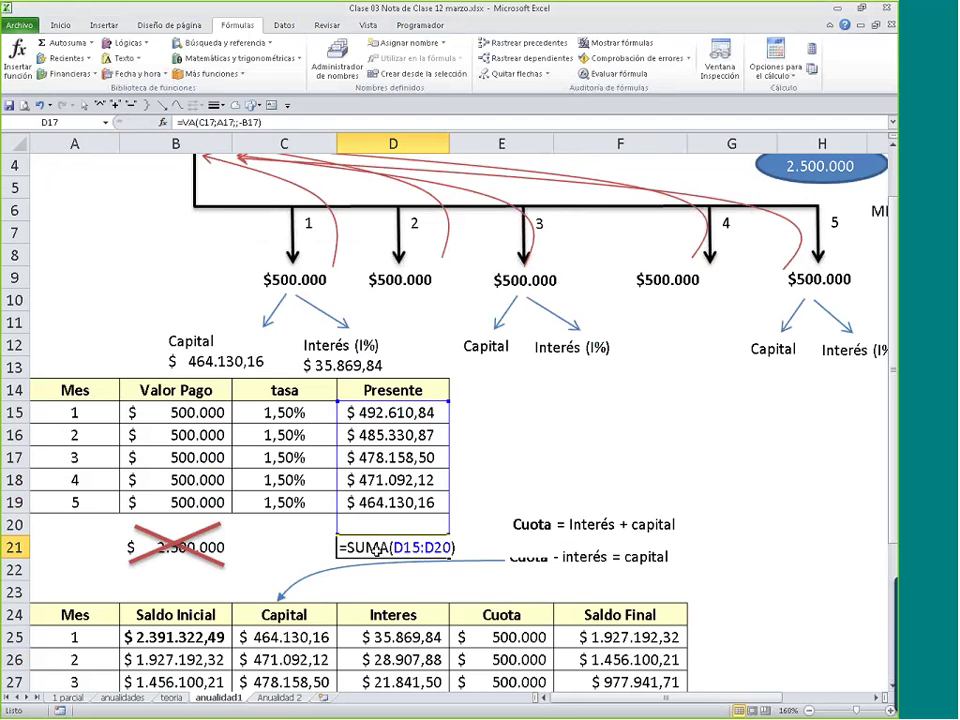
key(alt+equal)
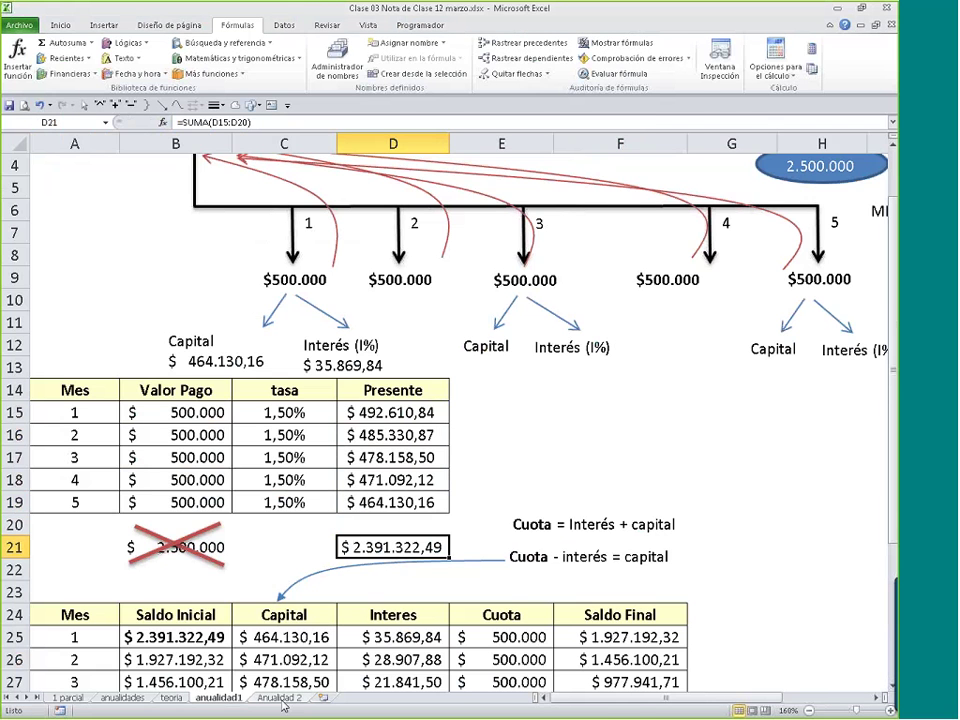
click(279, 697)
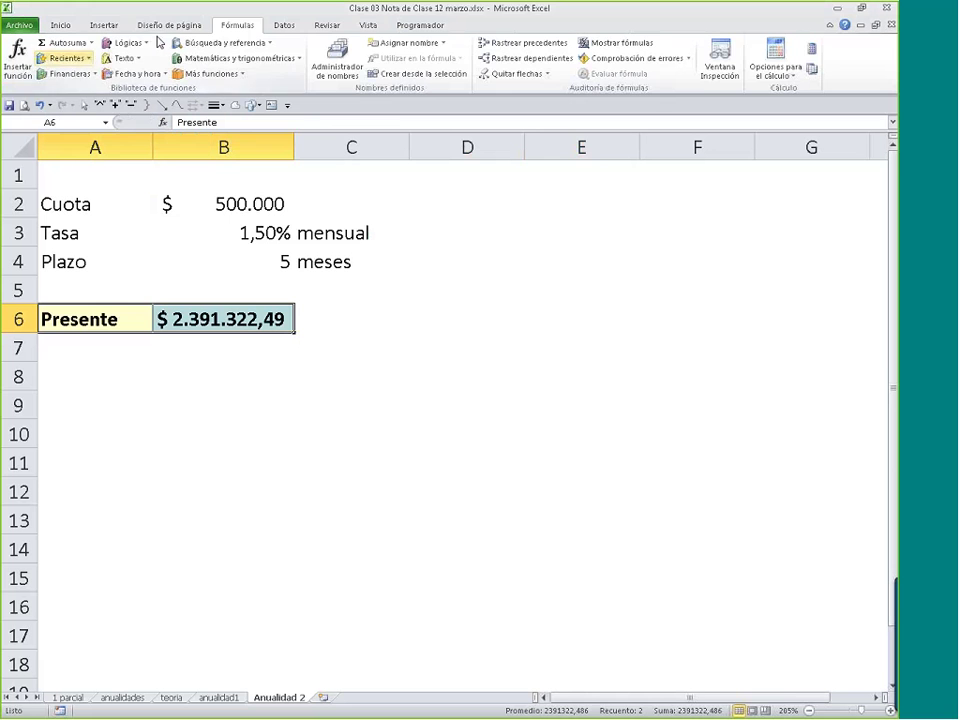
click(17, 60)
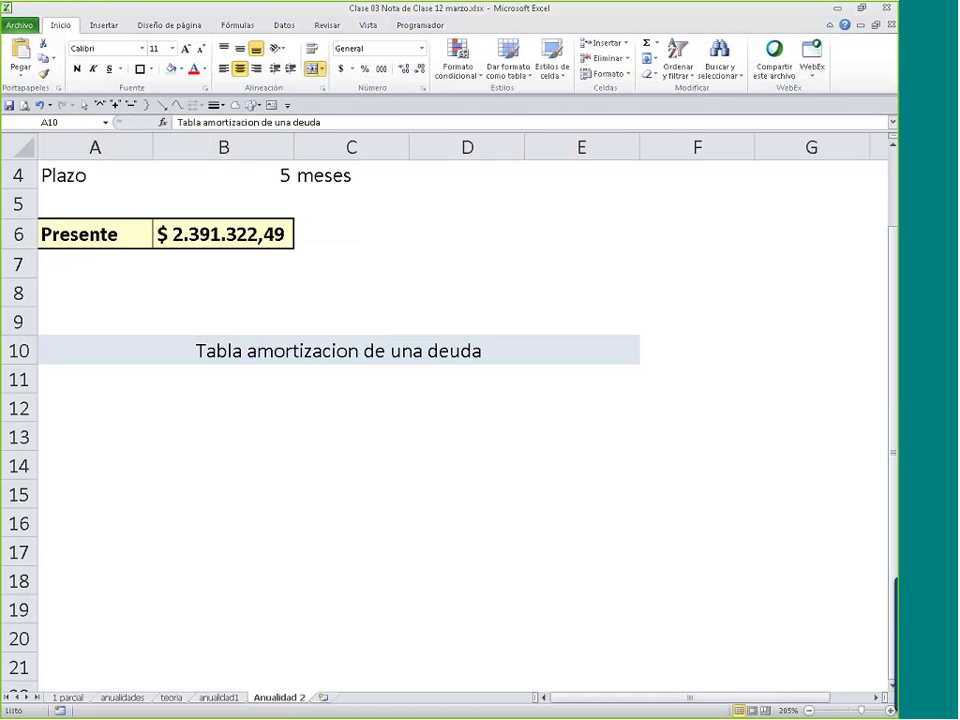
- Paste "Internet: $1.499.900" into A12, cut out the amount, and replace the remaining text with the label Port Hp
click(71, 401)
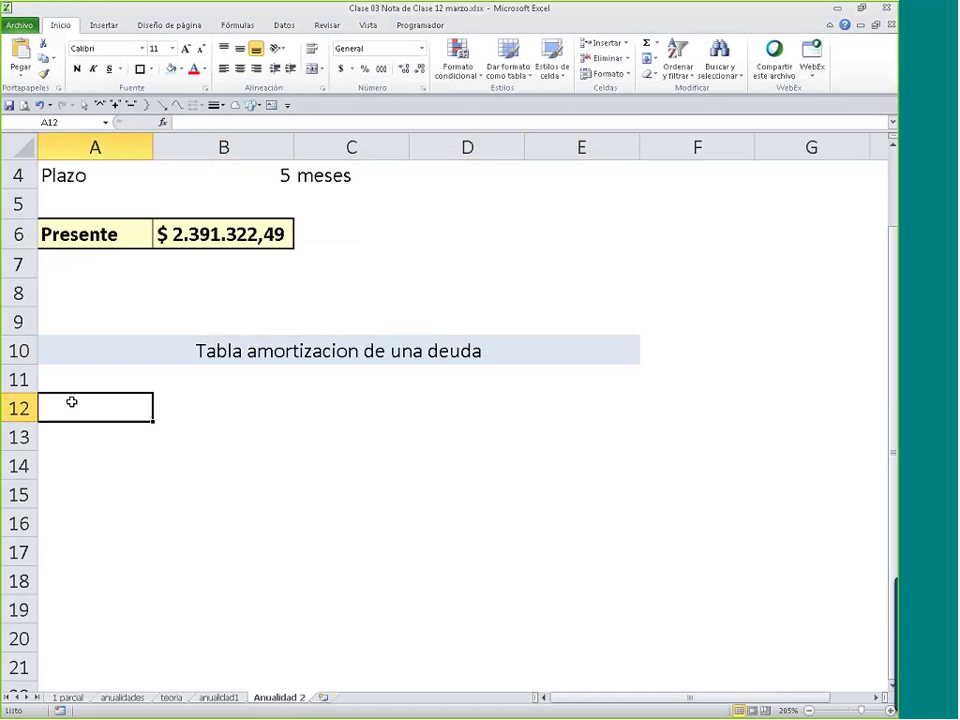
text(Internet: $1.499.900)
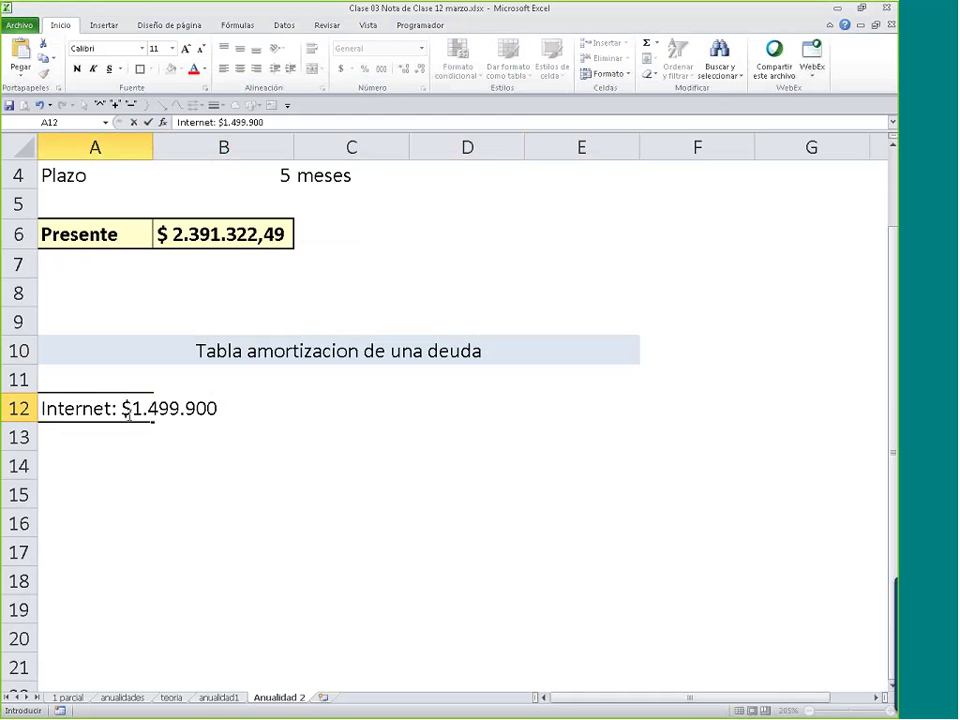
drag(122, 408, 261, 407)
key(BackSpace)
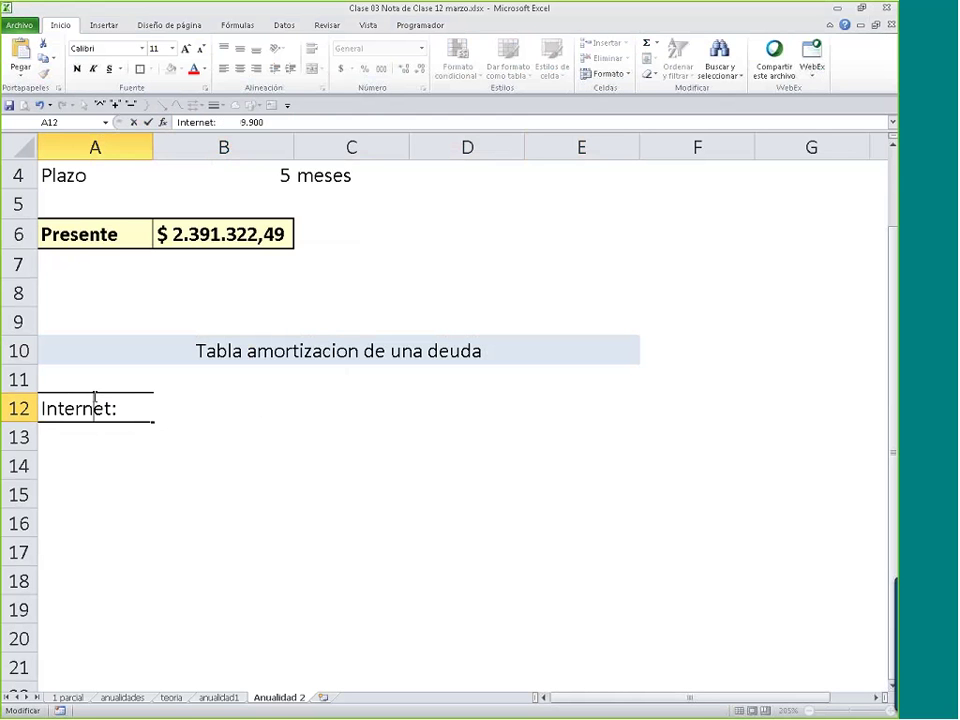
key(Return)
click(122, 411)
double_click(122, 411)
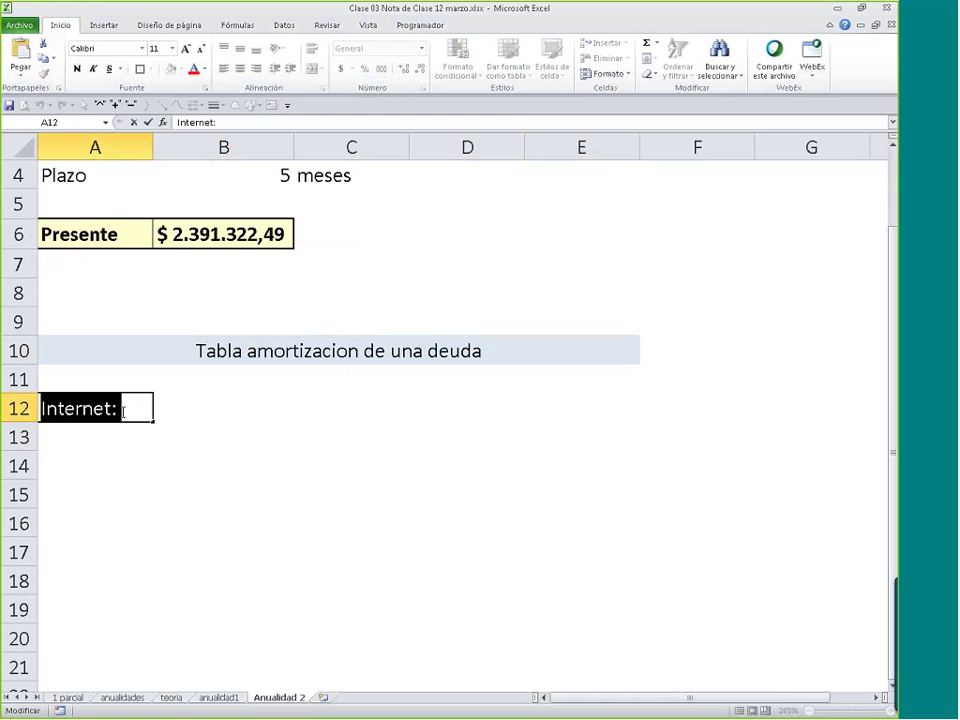
text(Port Hp)
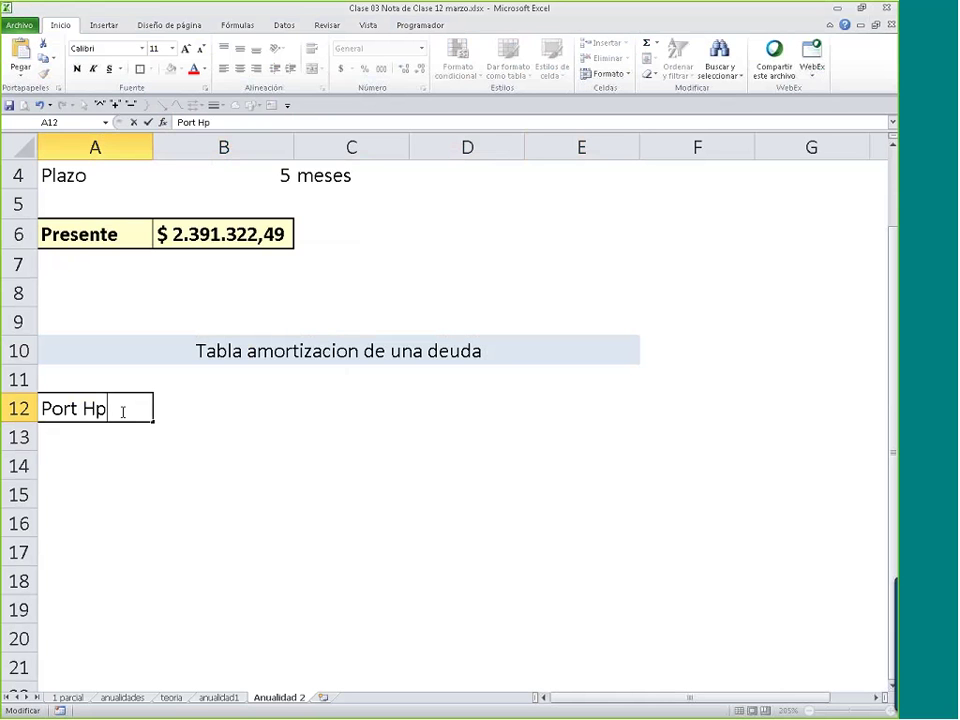
- Enter the laptop price 1499900 in B12 and format it as currency without decimals
click(182, 414)
text($1.499.900)
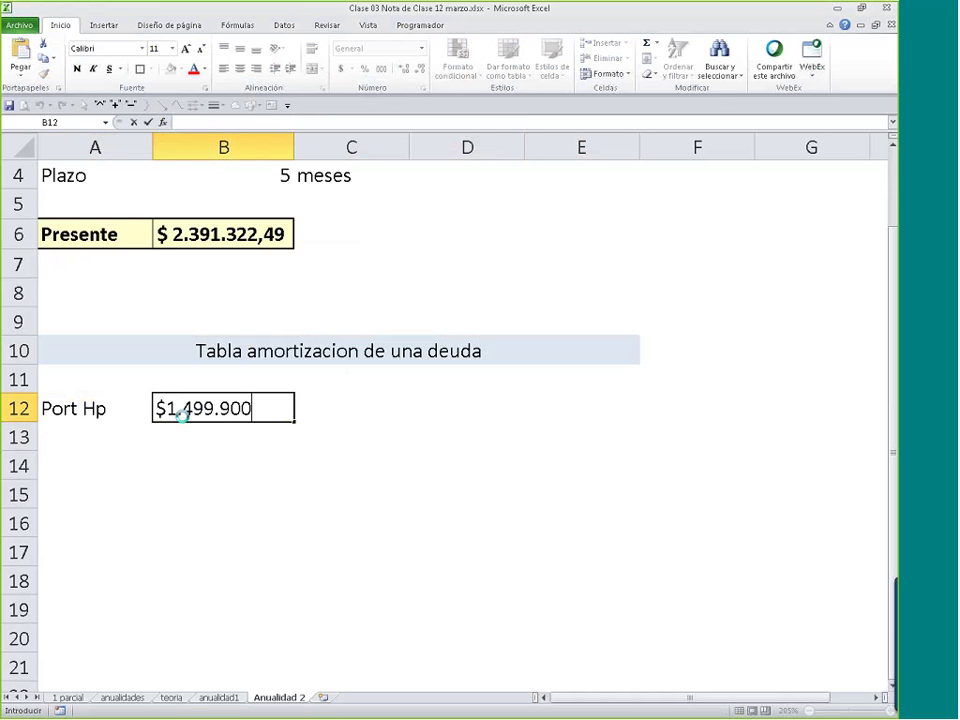
click(170, 411)
key(BackSpace)
key(Right)
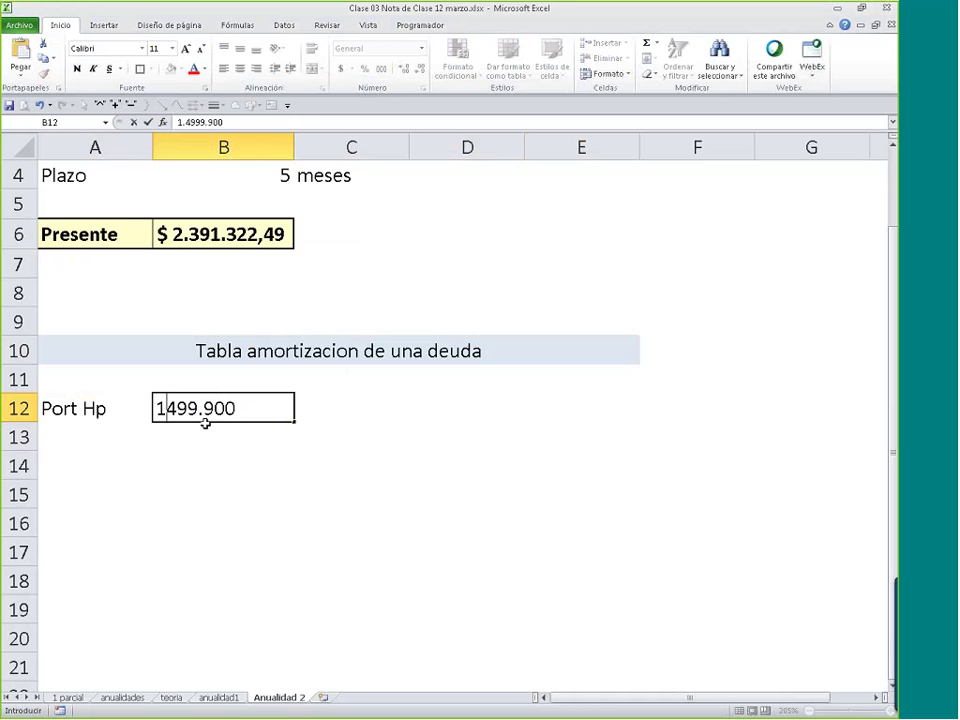
key(BackSpace)
key(ctrl+Return)
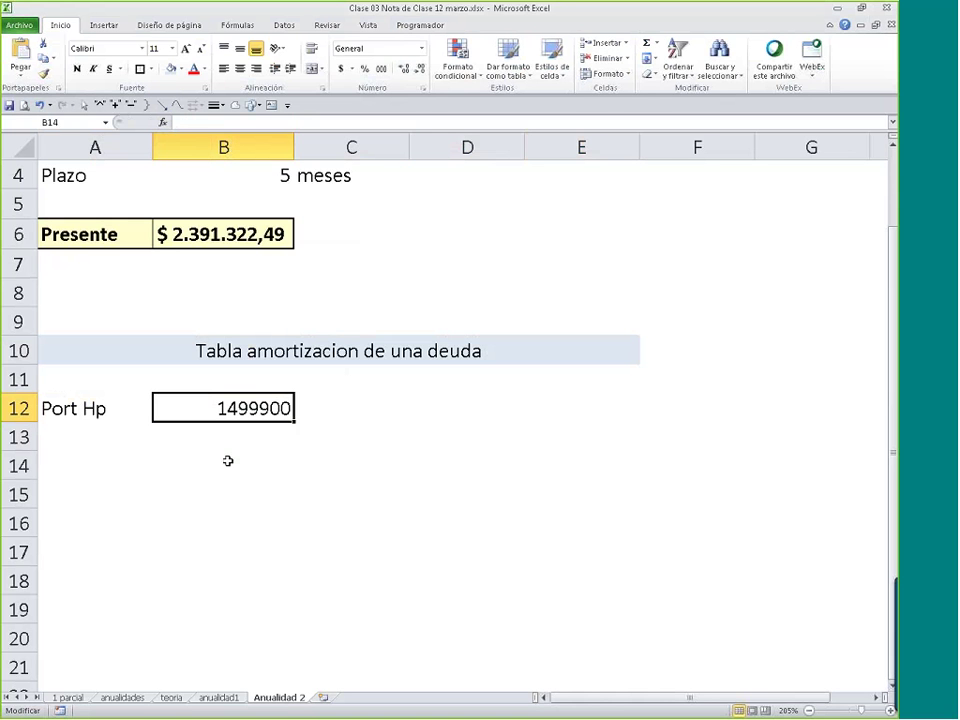
click(340, 68)
click(419, 68)
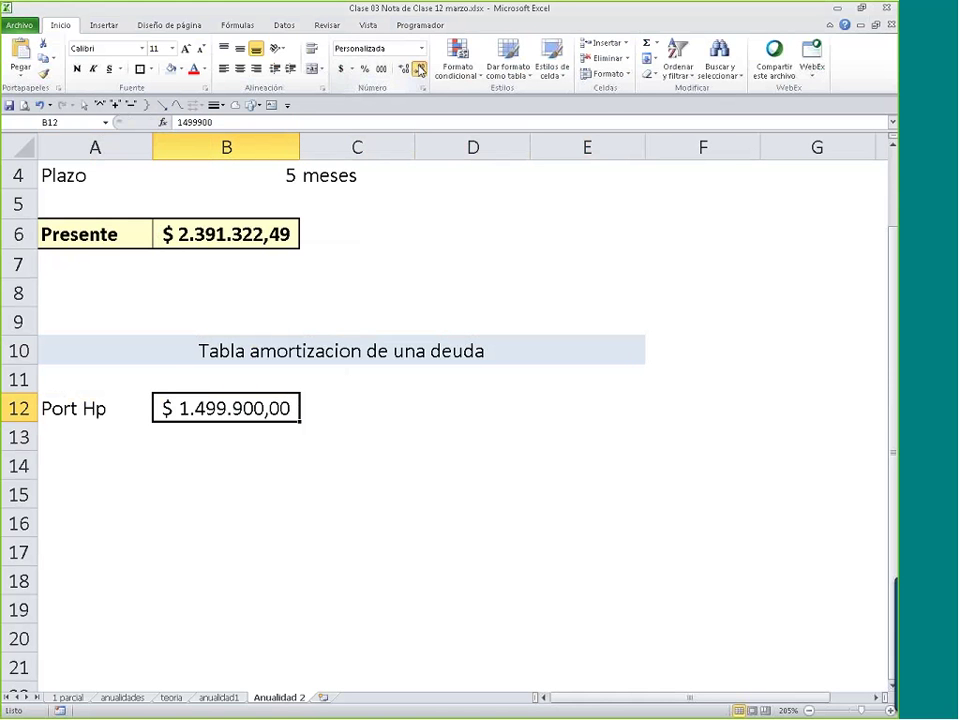
click(419, 68)
- Switch to the HP notebook page in the browser, set the CMR instalment calculator to 12 cuotas, and select the resulting Valor cuota
key(alt+Tab)
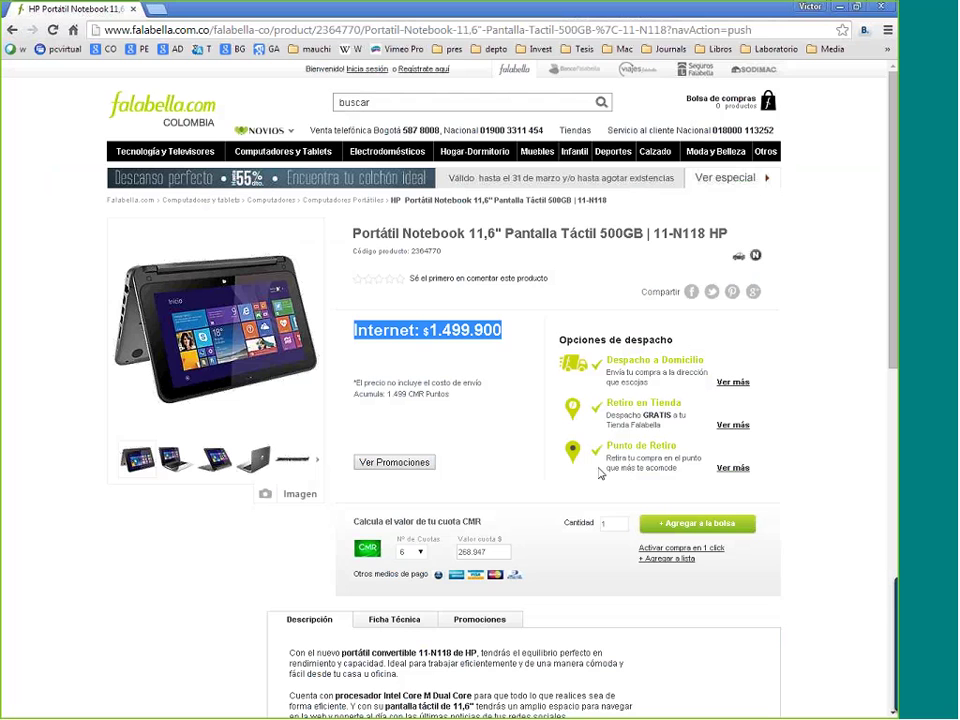
click(513, 481)
scroll(513, 481, down, 3)
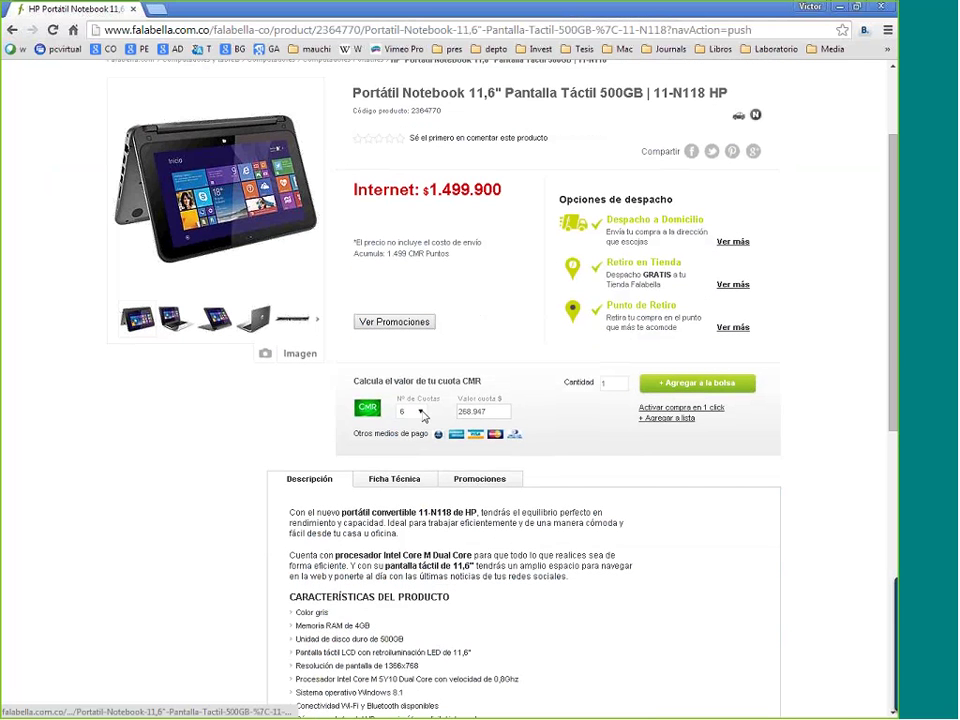
click(421, 416)
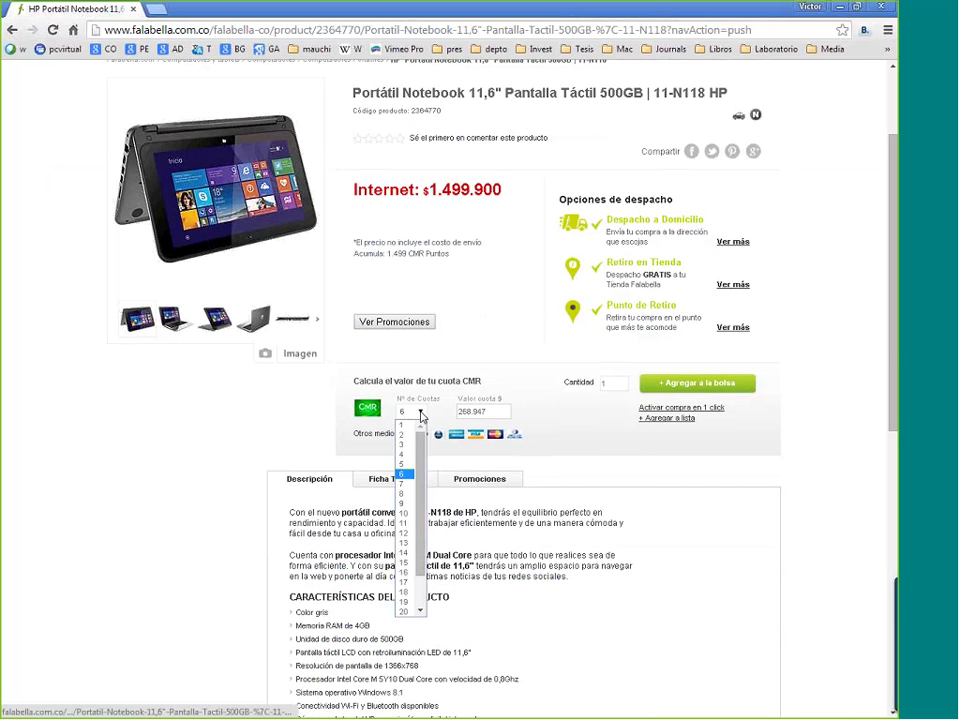
click(404, 533)
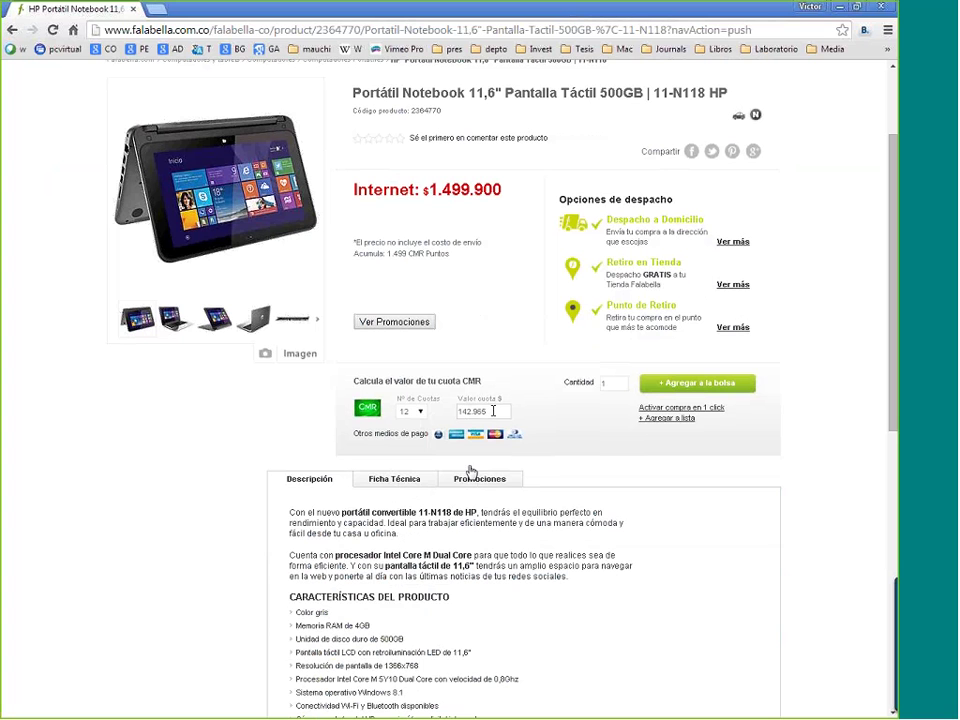
drag(493, 410, 442, 412)
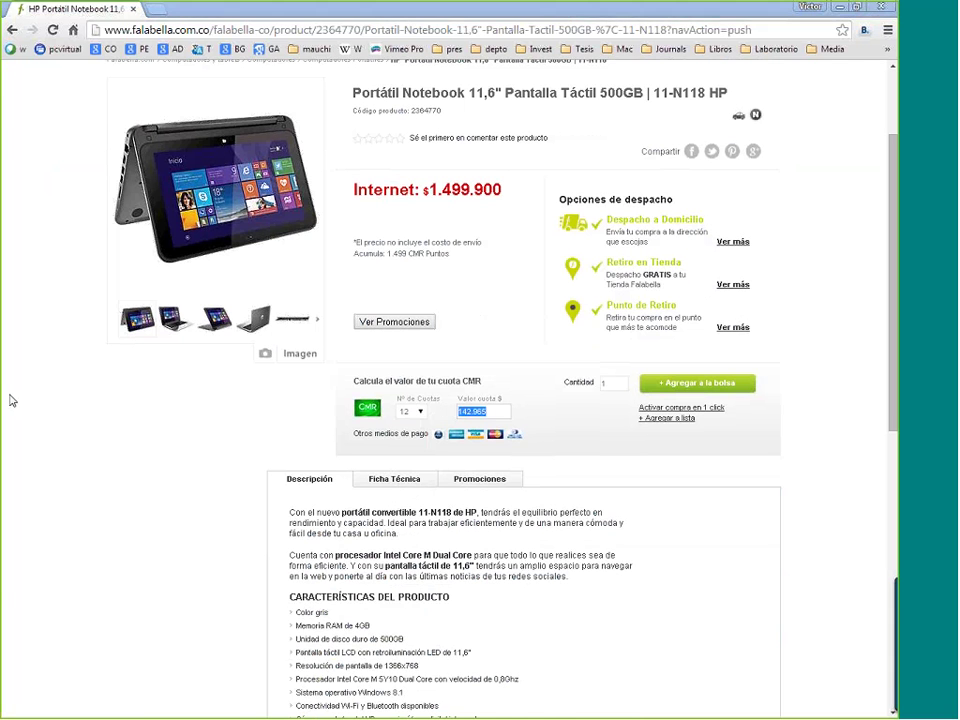
- Switch back to the Excel workbook, label A13 Pago, and enter the monthly payment 142965 in B13
key(alt+Tab)
click(76, 440)
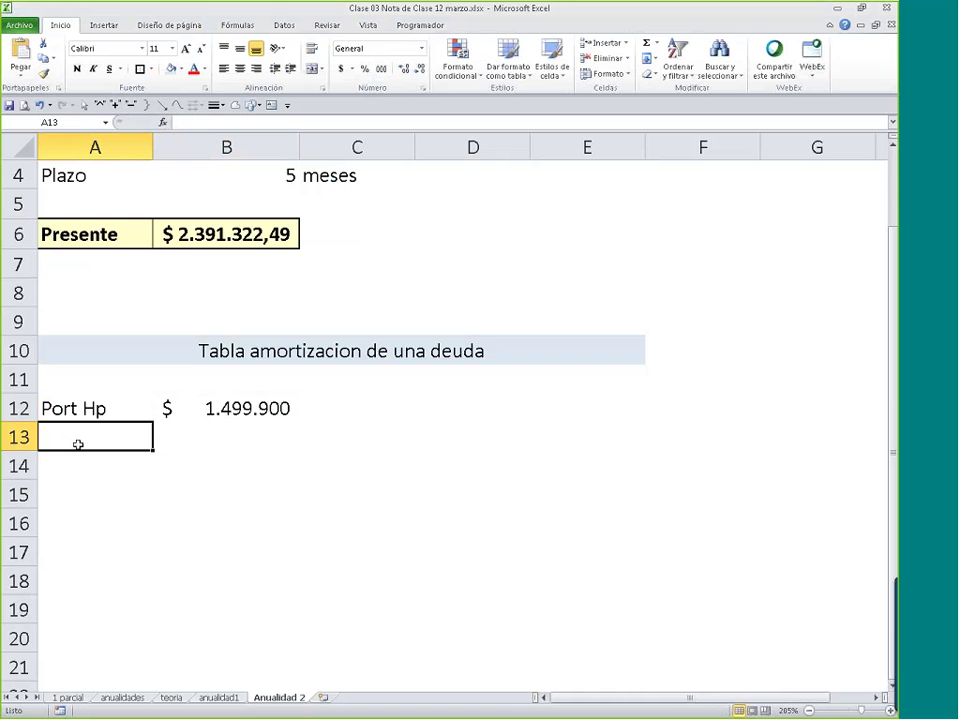
text(Pago)
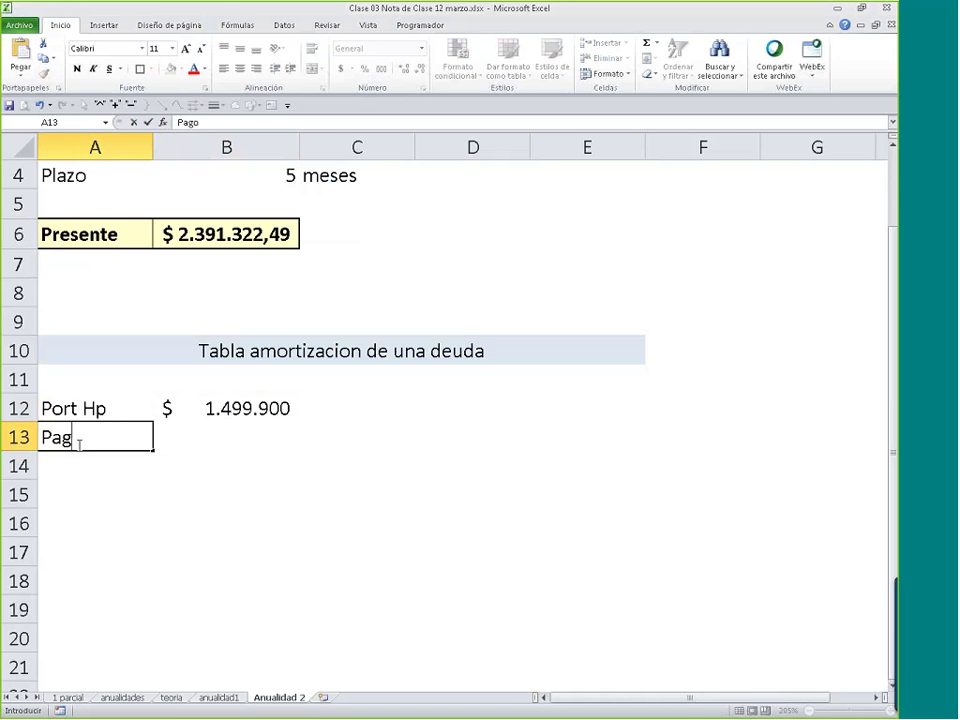
key(Tab)
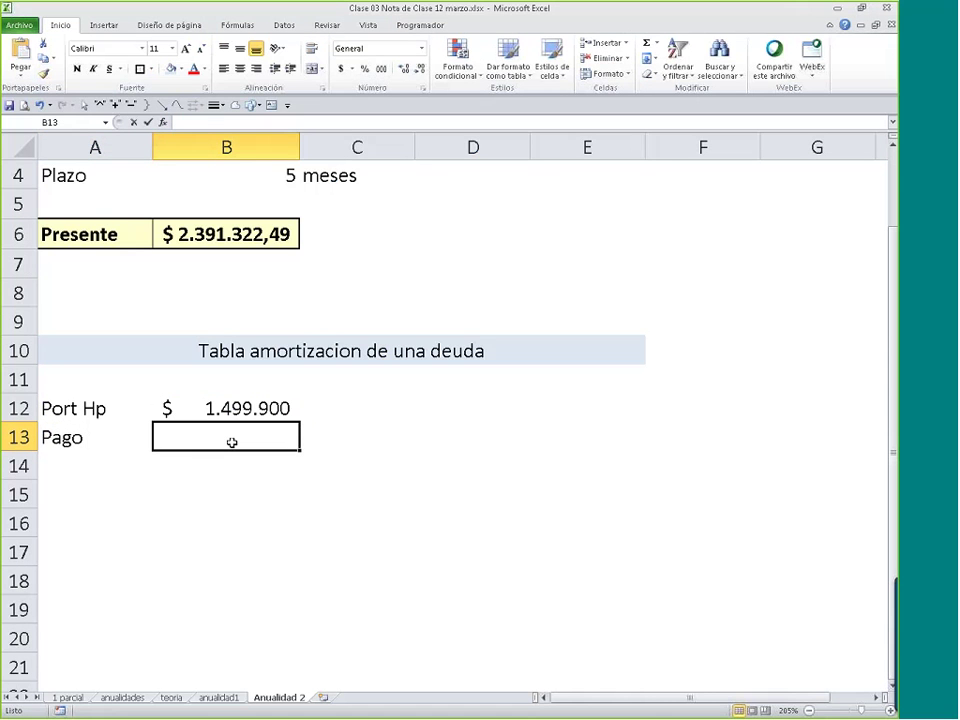
text(142.965)
click(181, 437)
key(Delete)
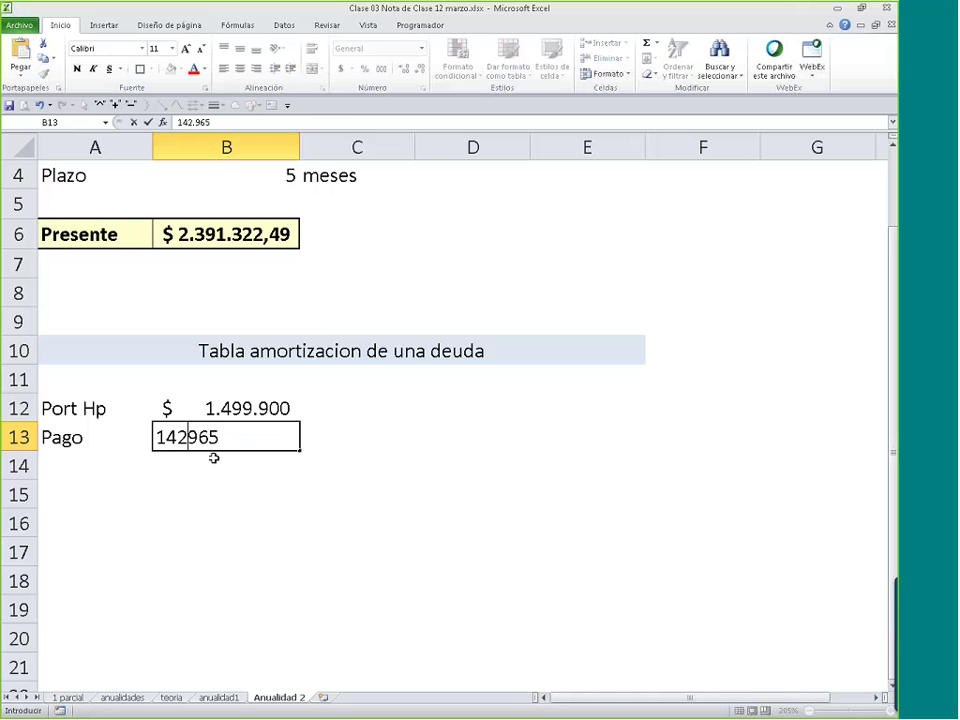
key(Return)
- Format the payment in B13 as currency without decimals
click(232, 437)
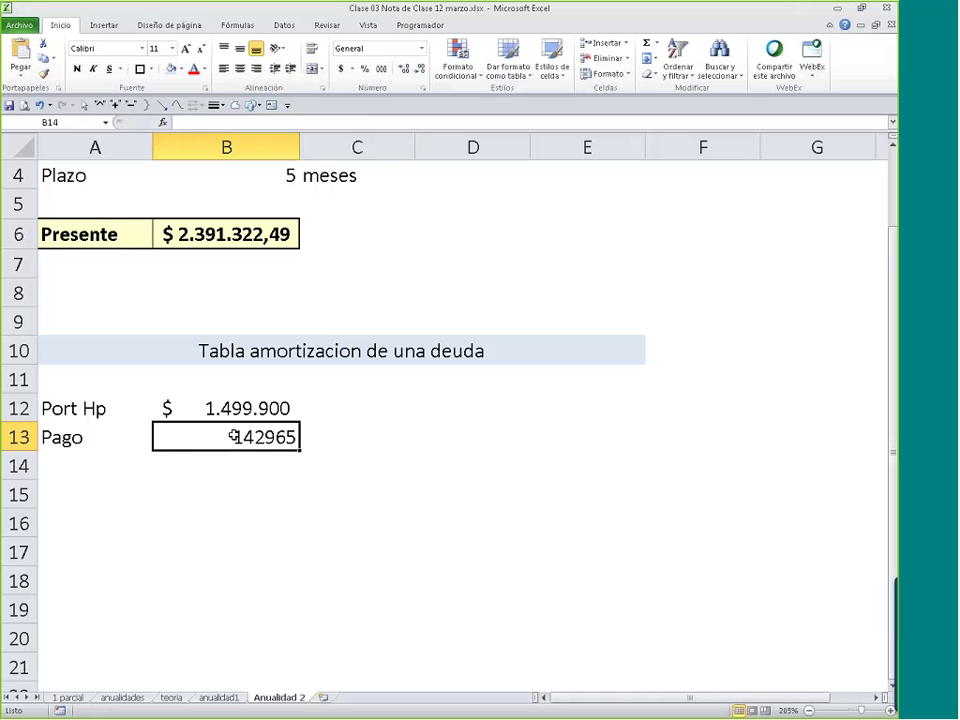
click(341, 68)
click(405, 68)
click(405, 68)
- Add the term in row 14 with the label Plazo, the value 12, and the unit meses
click(77, 444)
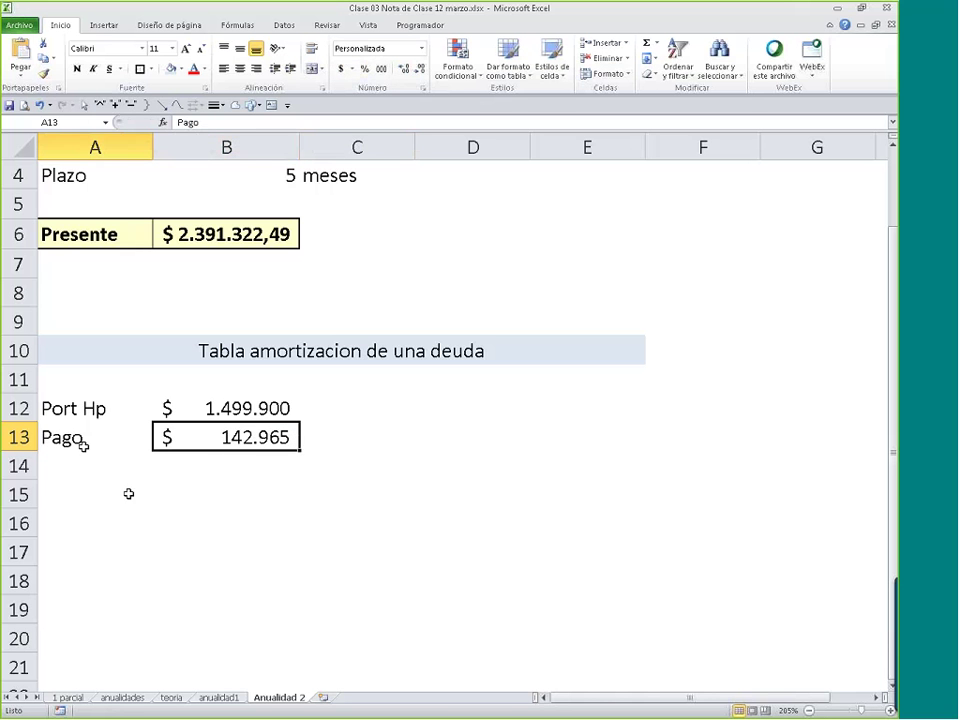
click(75, 462)
text(Plazo)
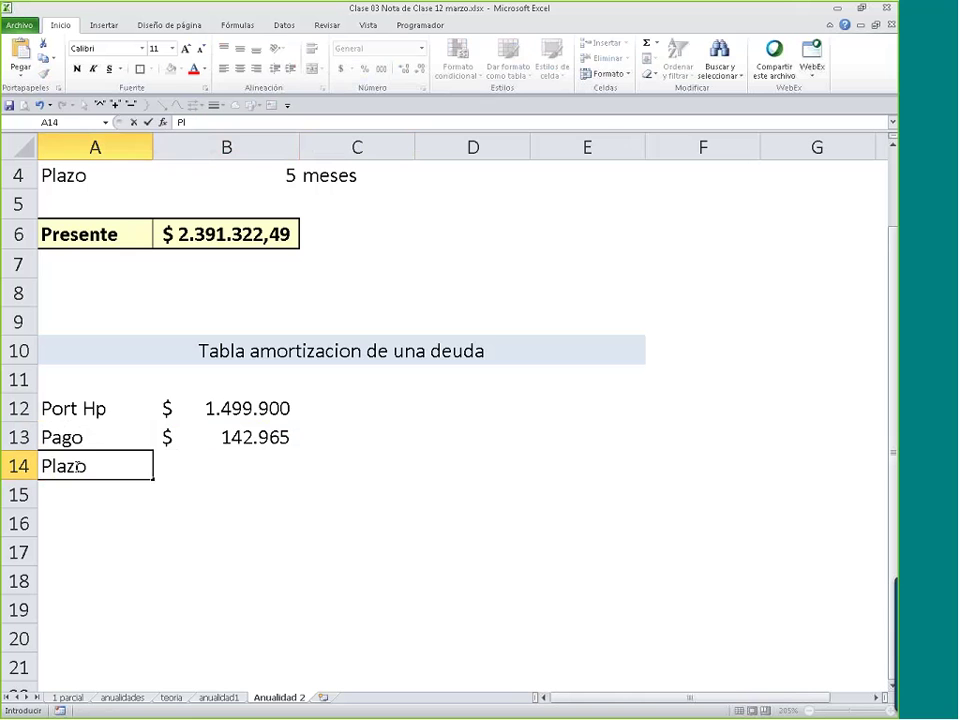
key(Tab)
text(12)
key(Tab)
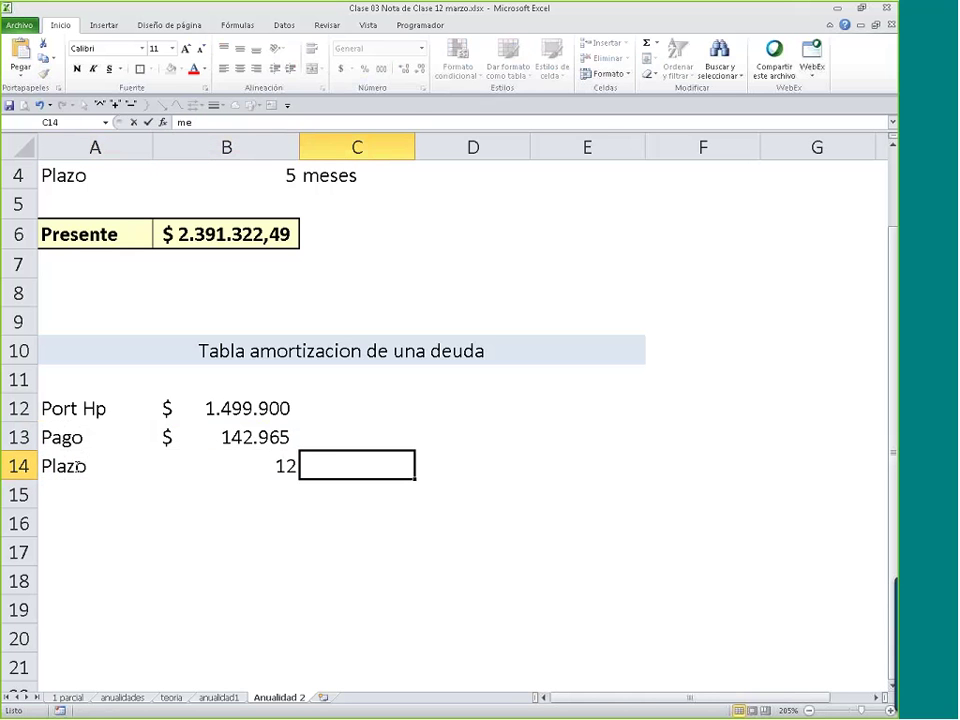
text(meses)
key(Tab)
- Calculate the total paid in E12 by multiplying the payment in B13 by the term in B14
key(Up)
key(Up)
key(Right)
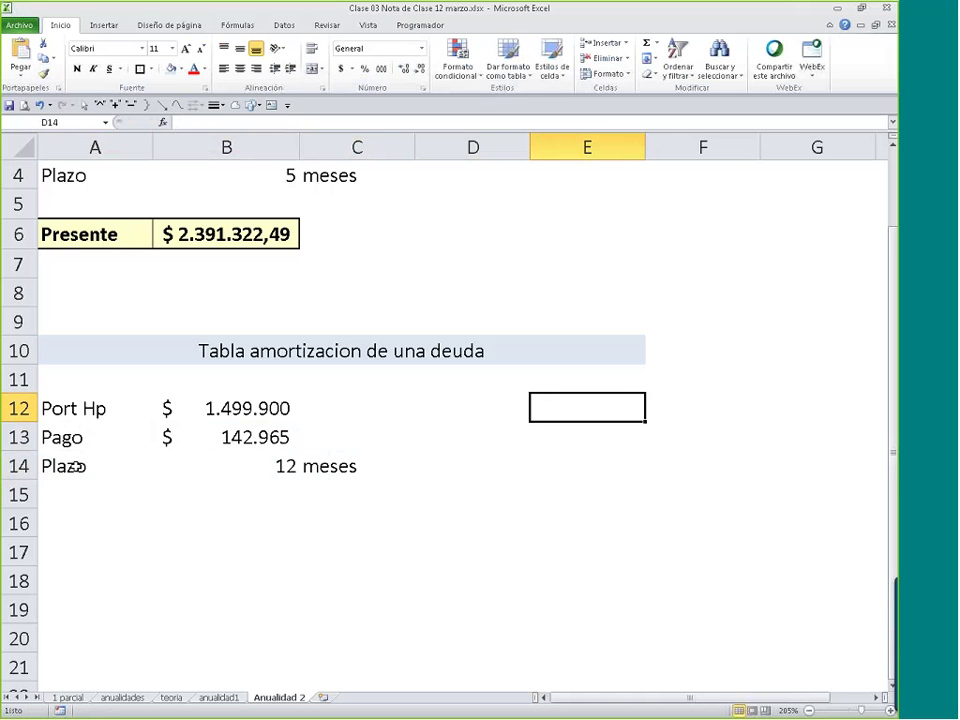
key(Up)
key(Down)
text(+)
key(Left)
key(Left)
key(Left)
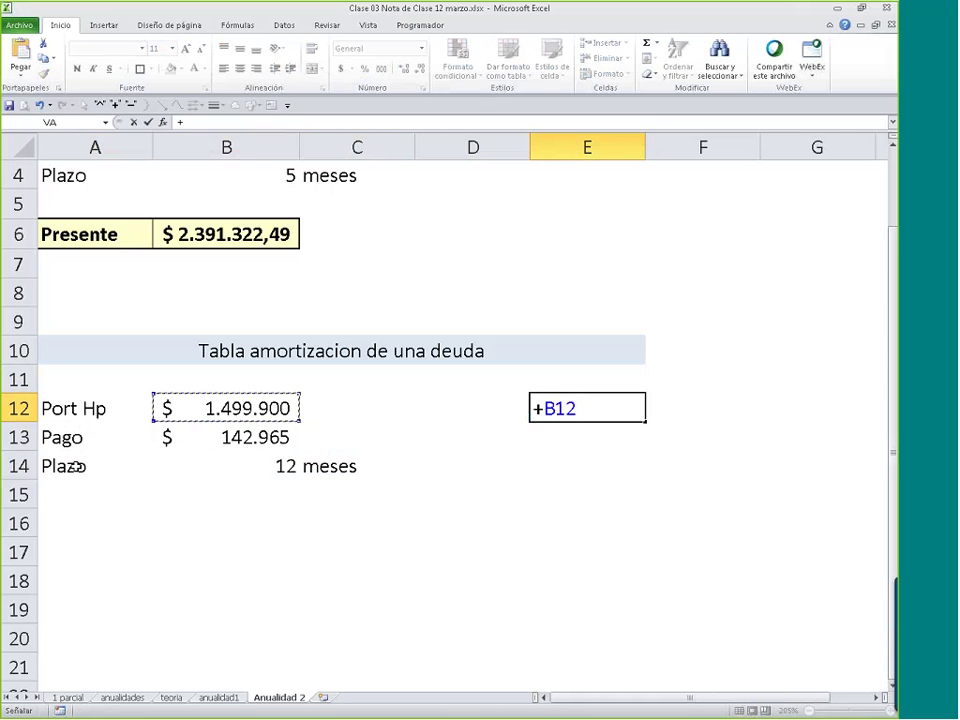
text(*)
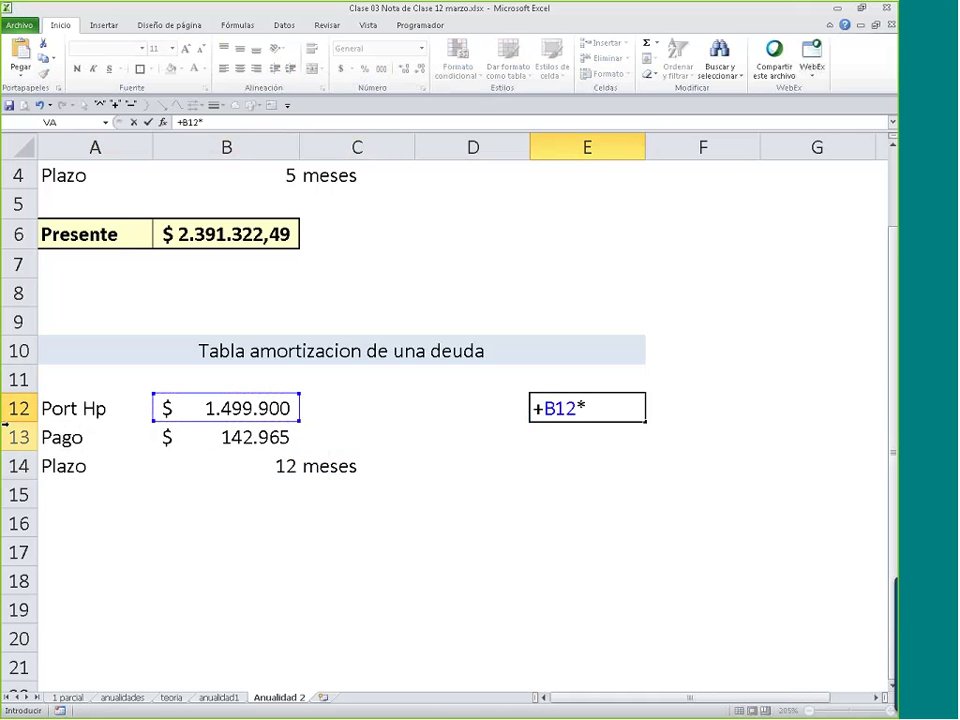
click(287, 435)
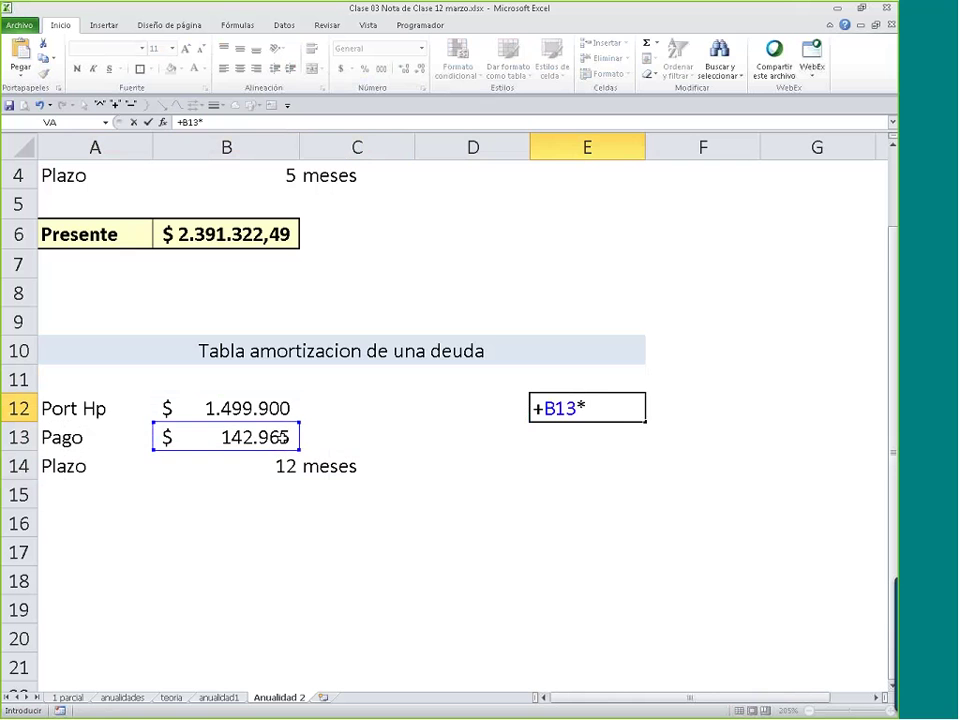
click(253, 463)
key(Return)
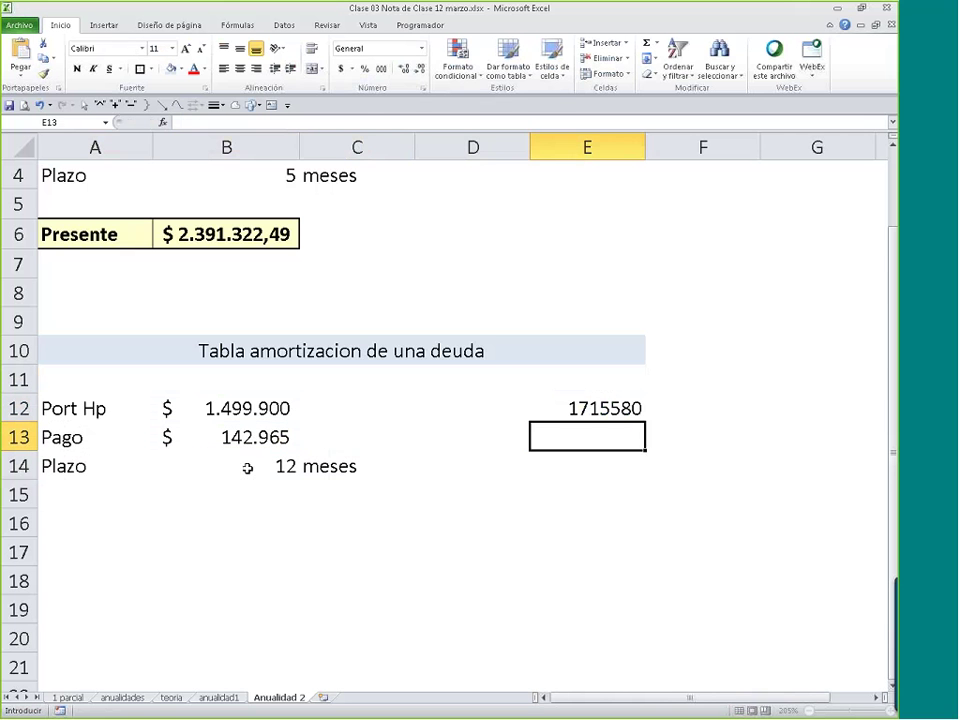
- Format the total in E12 as currency without decimals and compare it with the laptop price in B12
key(Up)
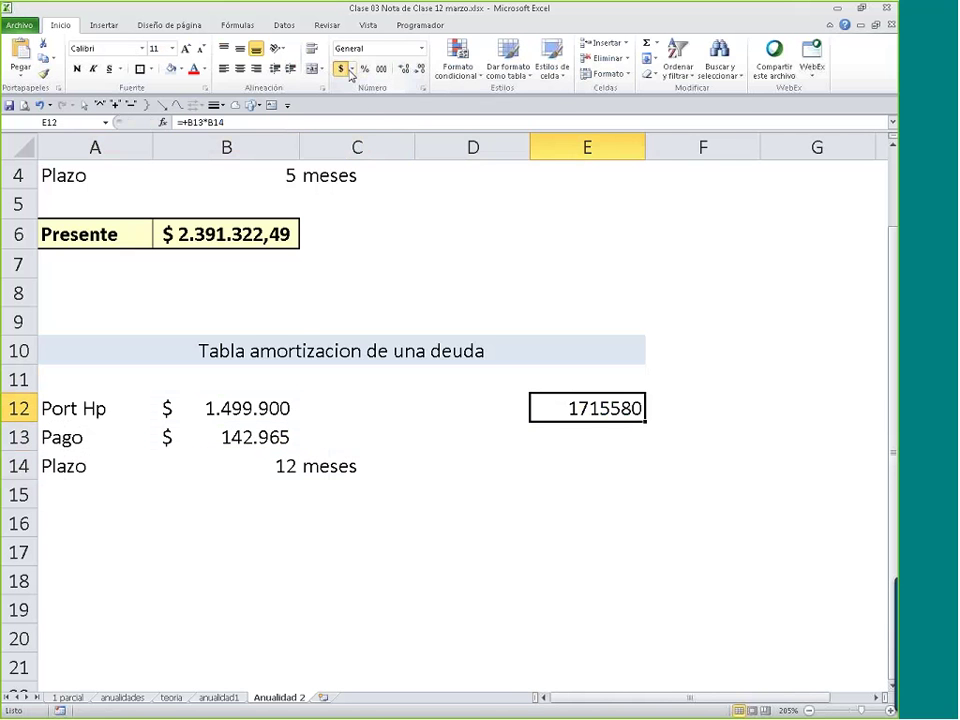
click(341, 68)
click(419, 70)
click(419, 70)
click(230, 408)
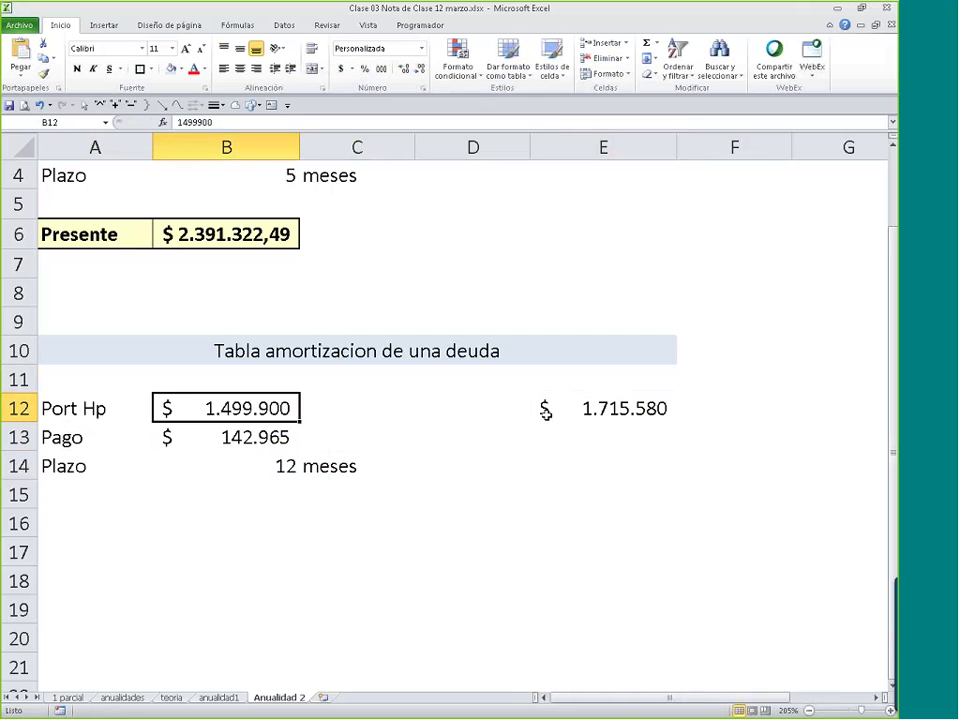
click(658, 413)
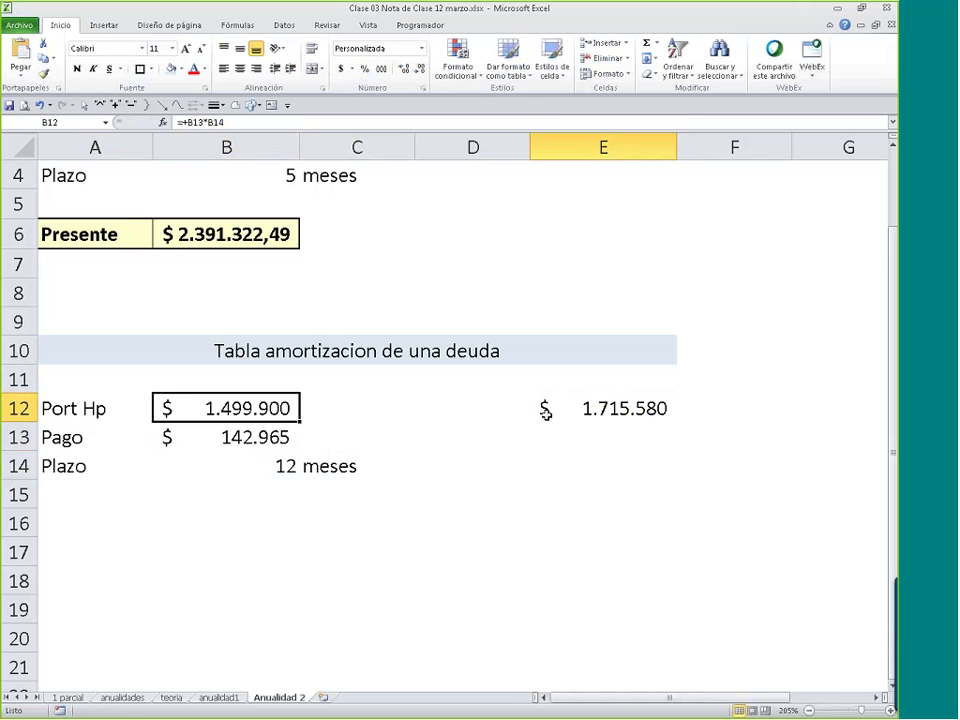
- Add the heading Futuro in E11 above the total and centre cells E11:E12
click(659, 388)
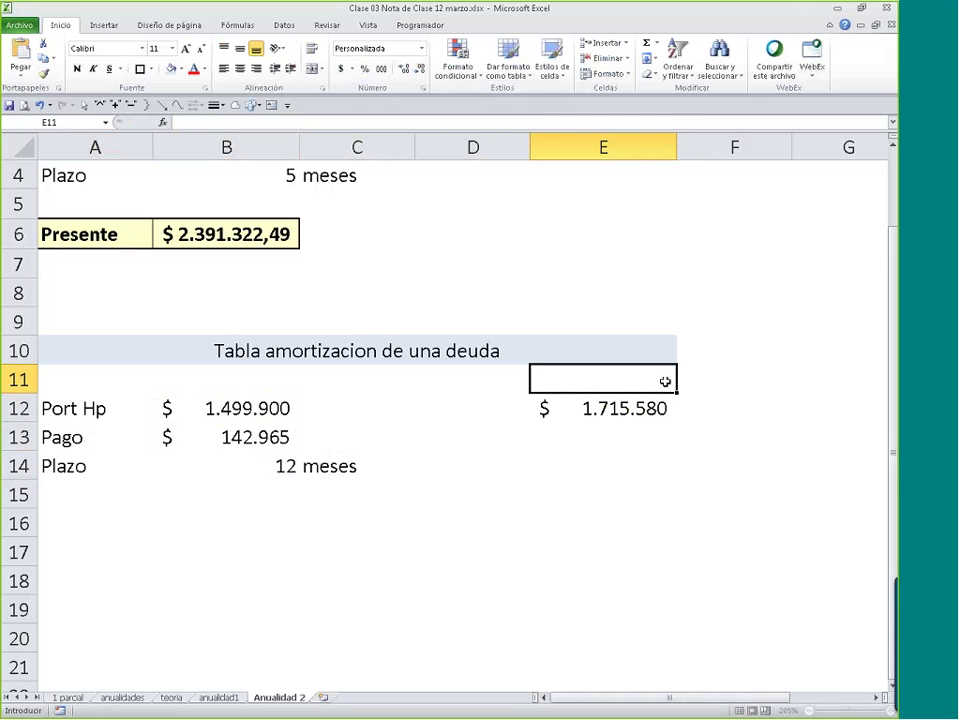
text(Futuro)
key(Return)
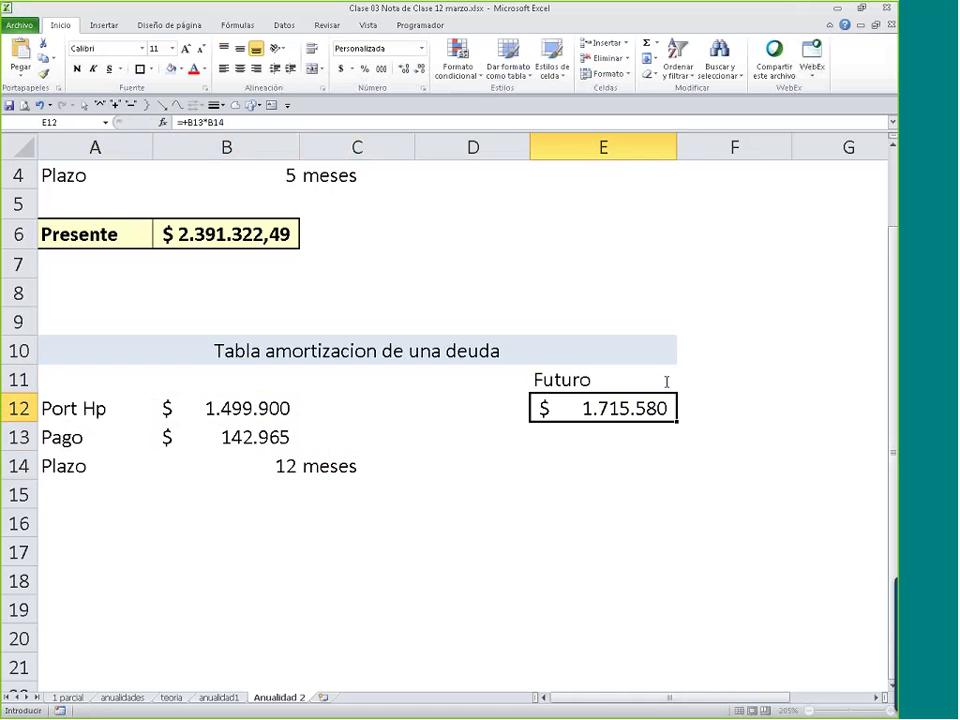
drag(658, 378, 658, 398)
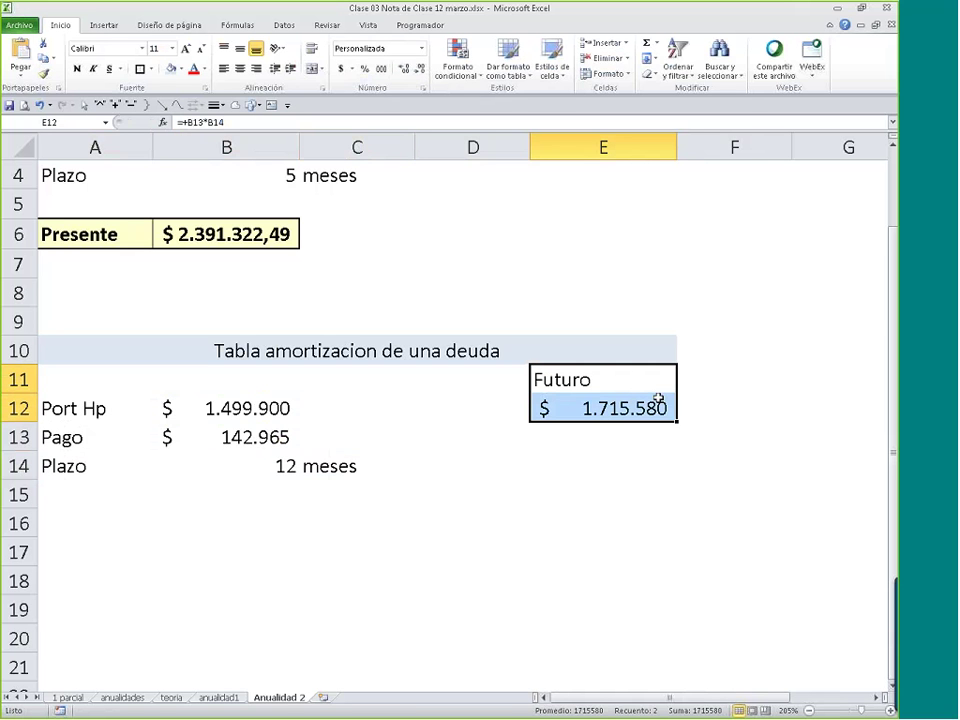
click(240, 68)
- Apply all borders to the loan data range A12:C14
drag(79, 405, 331, 467)
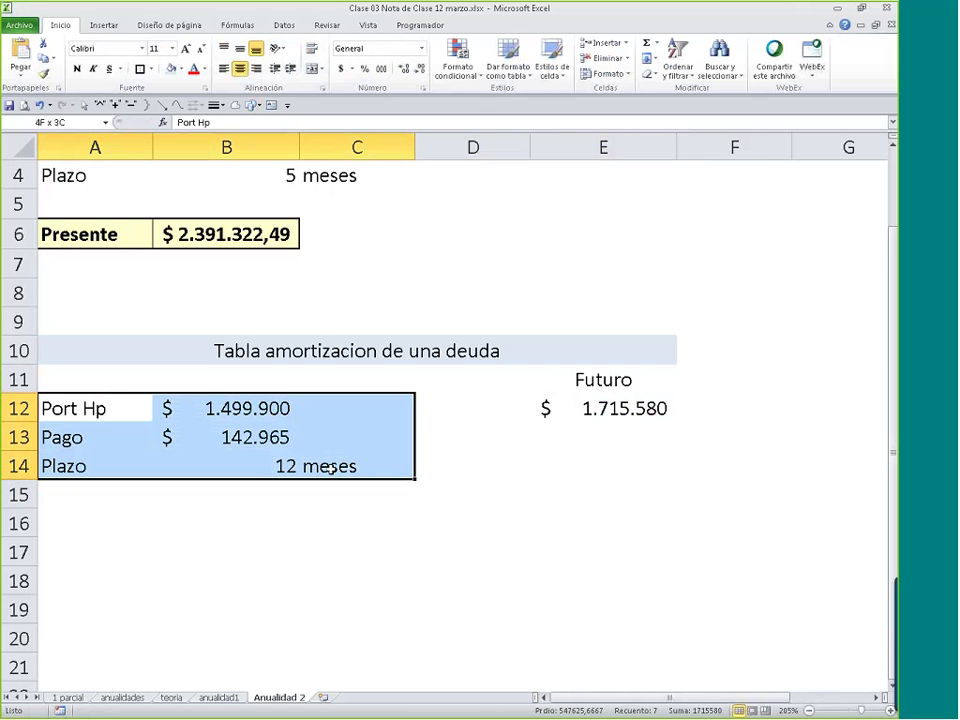
click(150, 68)
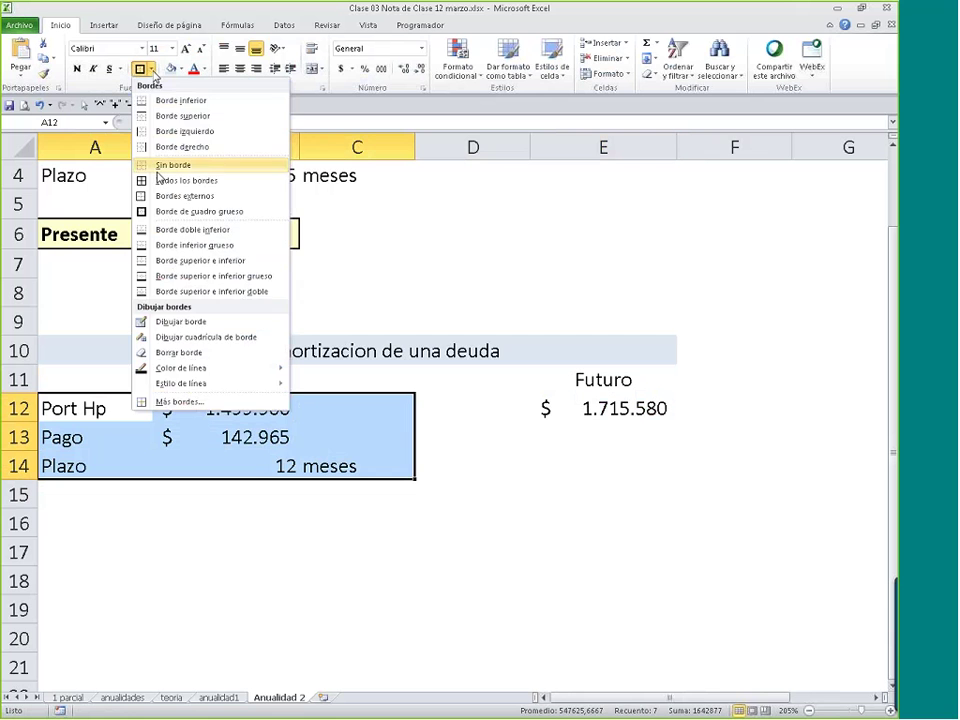
click(160, 180)
click(474, 511)
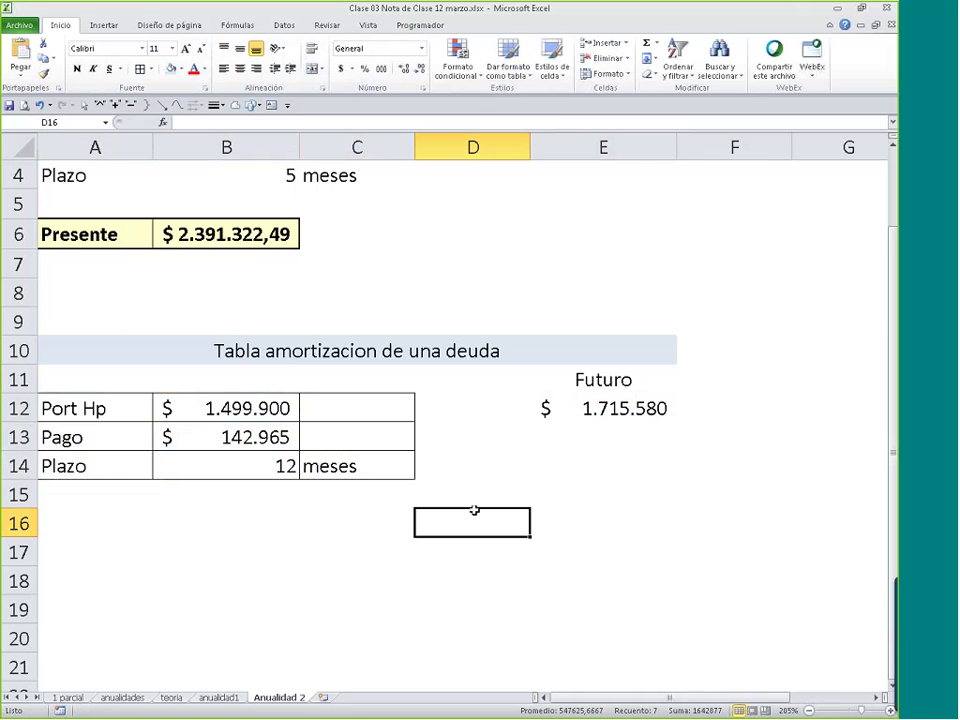
- Enter the label TASA in A16 and move it up to A15, directly below Plazo
click(100, 514)
text(TASA)
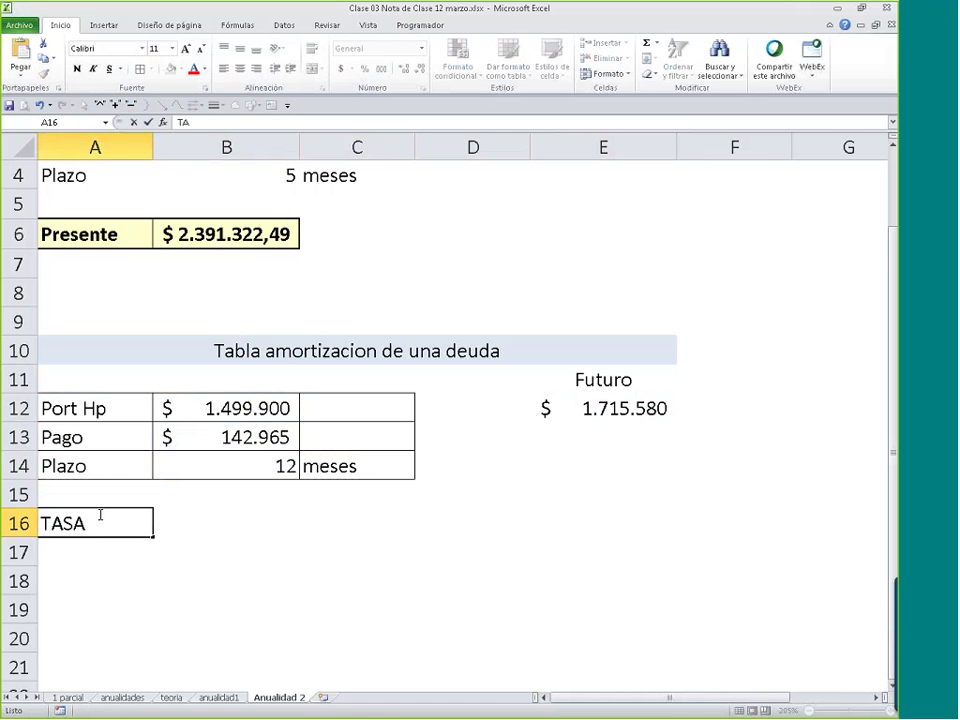
key(Tab)
click(98, 518)
click(99, 538)
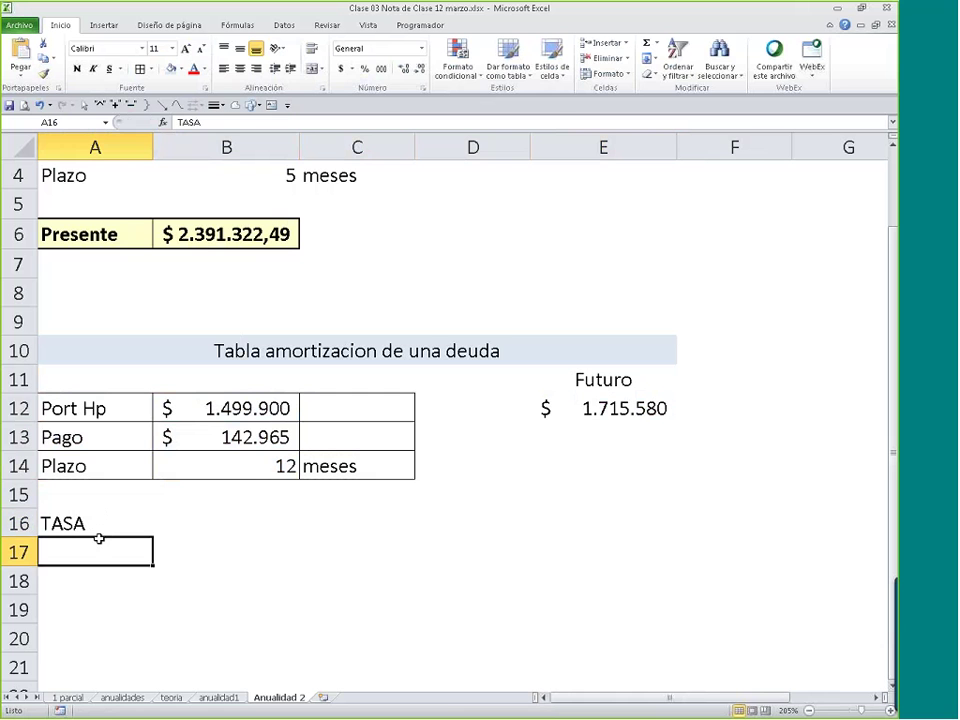
key(Up)
drag(152, 520, 124, 499)
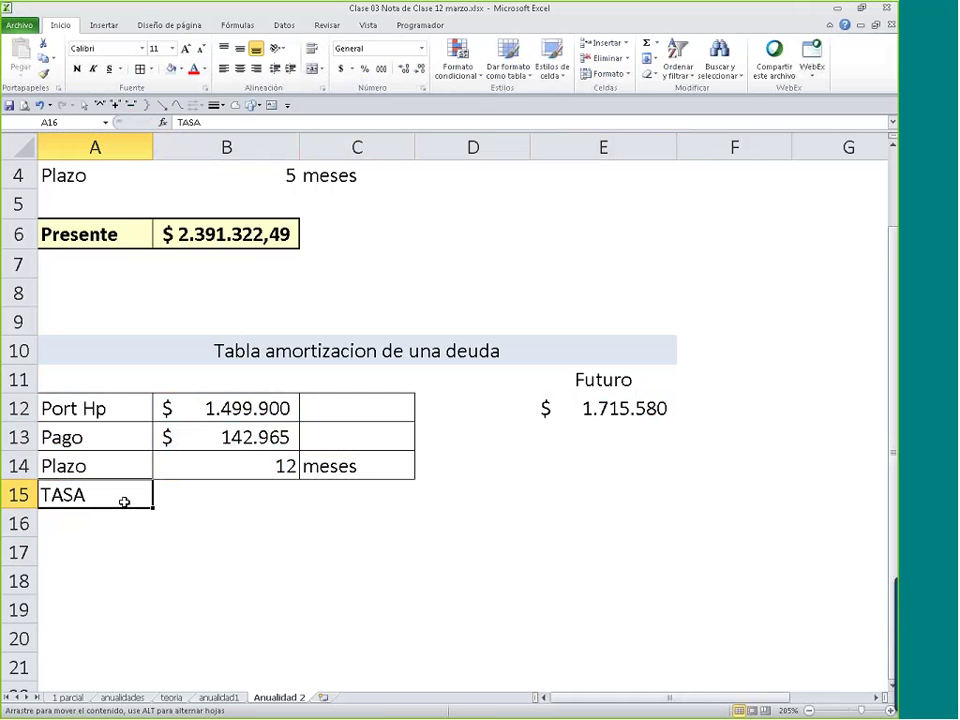
- Add cell borders to the TASA row A15:B15 and insert the financial function TASA in B15
click(218, 497)
drag(202, 493, 100, 494)
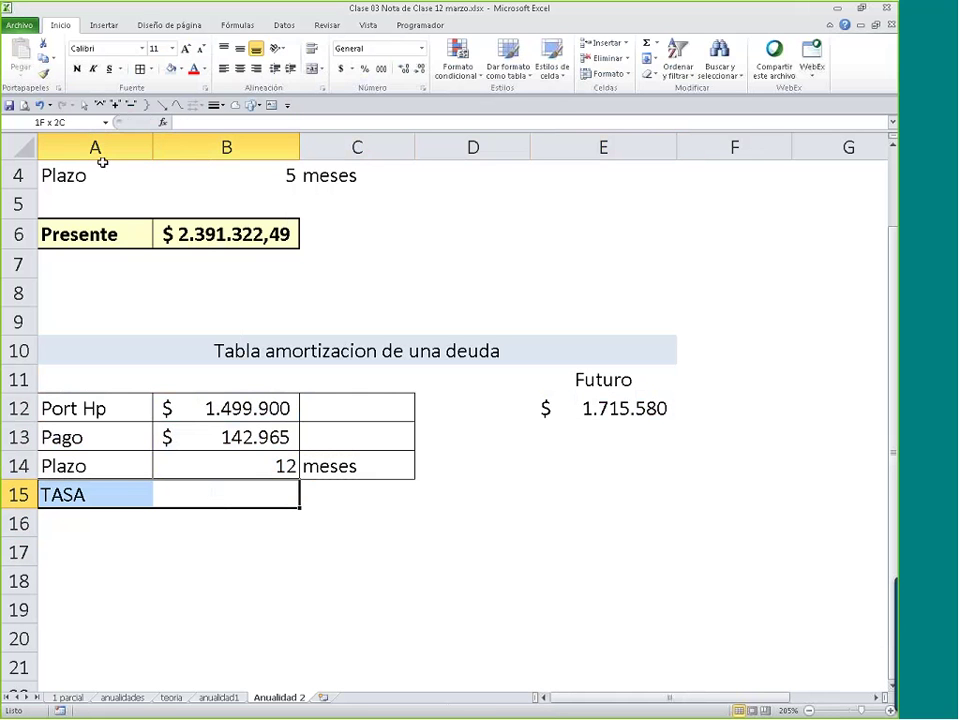
click(230, 494)
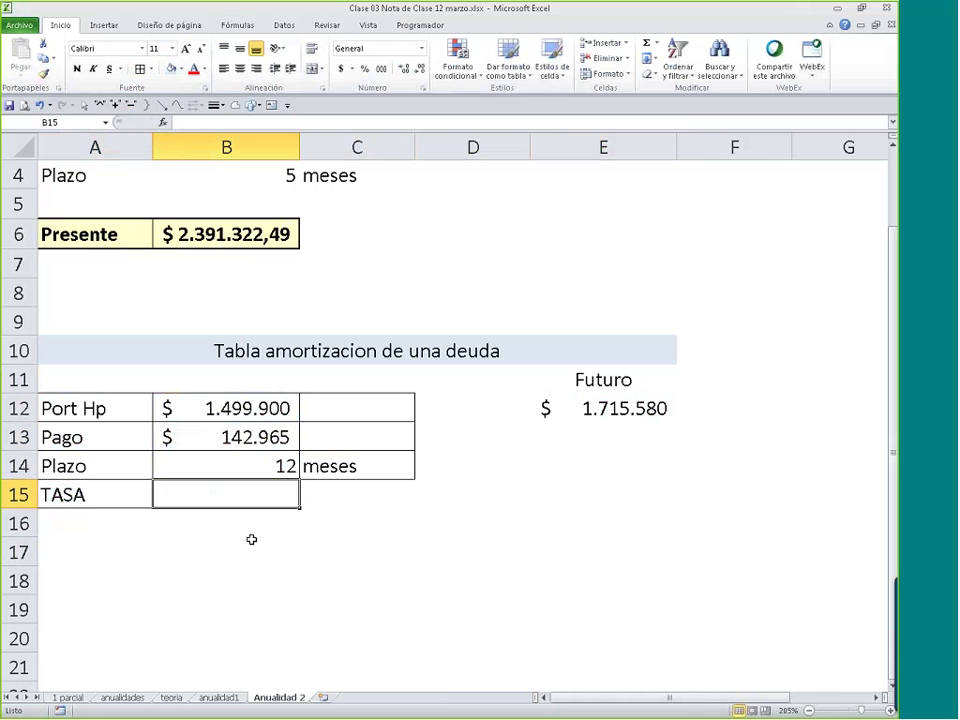
click(237, 25)
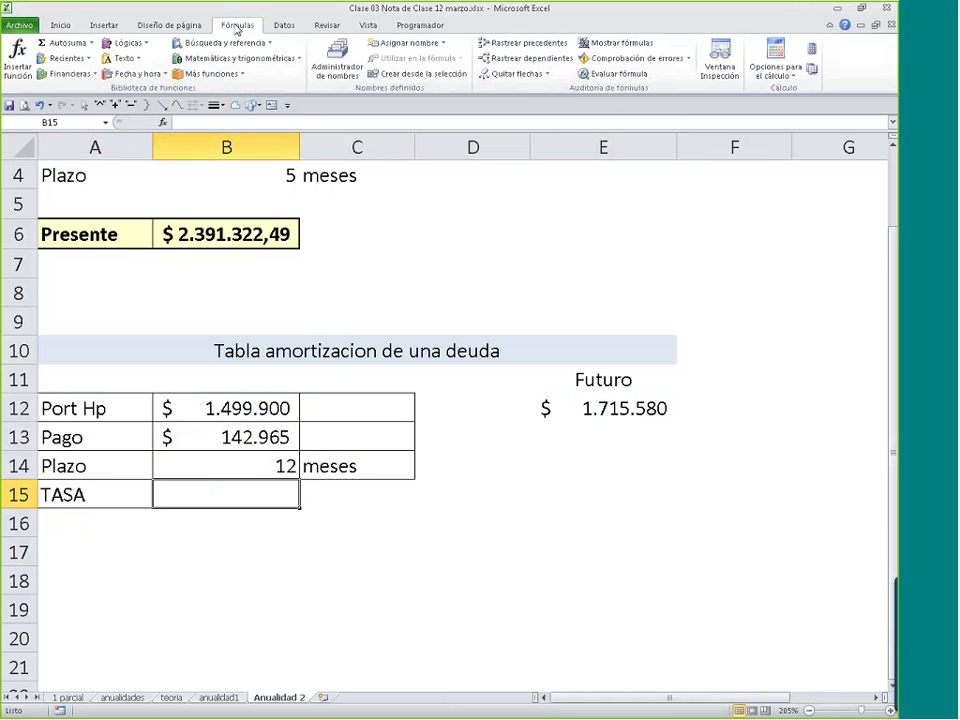
click(100, 77)
scroll(120, 285, down, 2)
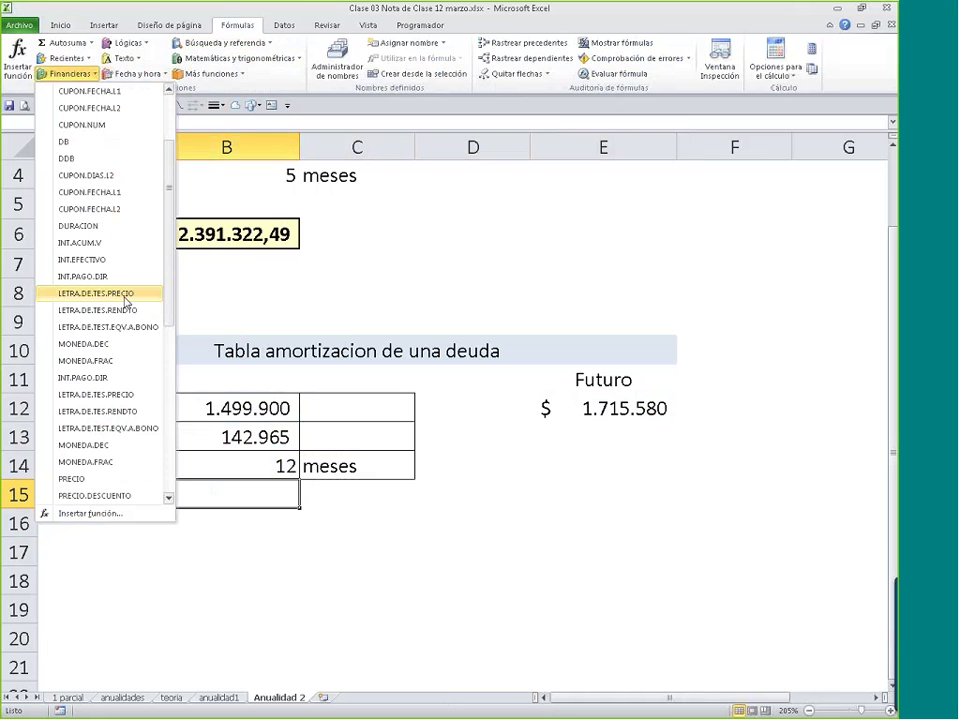
scroll(125, 382, down, 6)
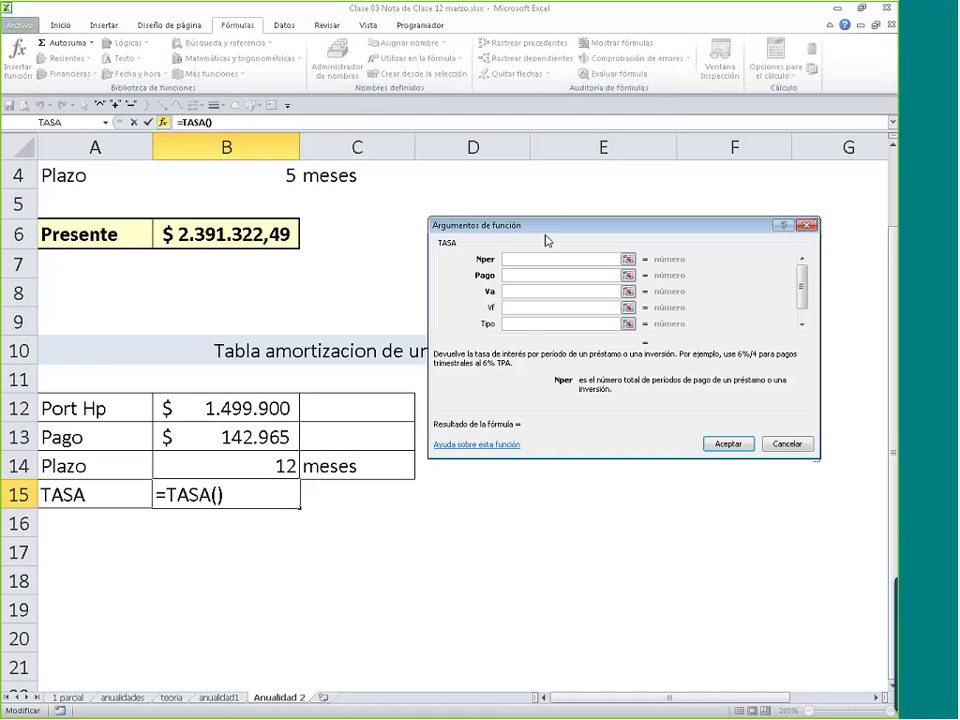
- Complete the TASA function in B15 with Nper B14, Pago -B13 and Va B12
drag(546, 240, 566, 332)
text(B14)
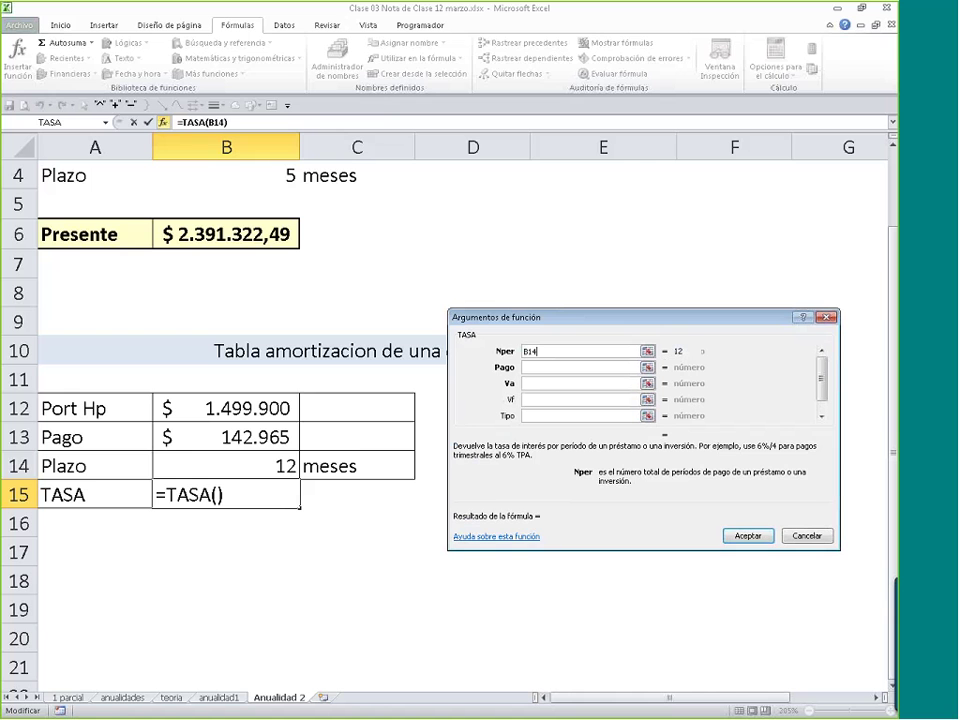
click(529, 367)
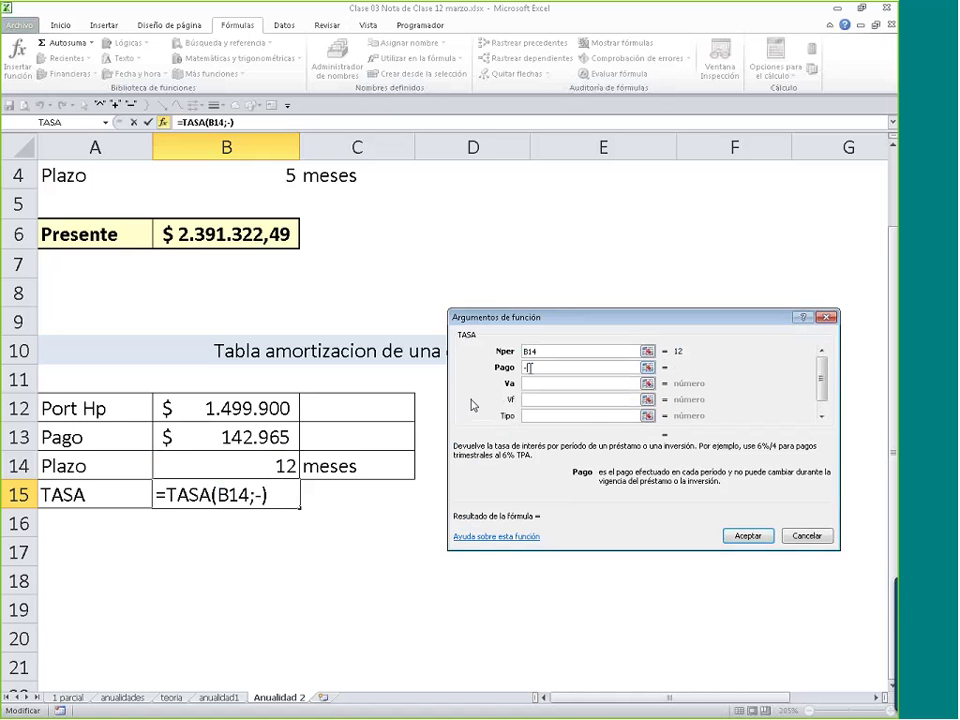
text(-)
click(224, 446)
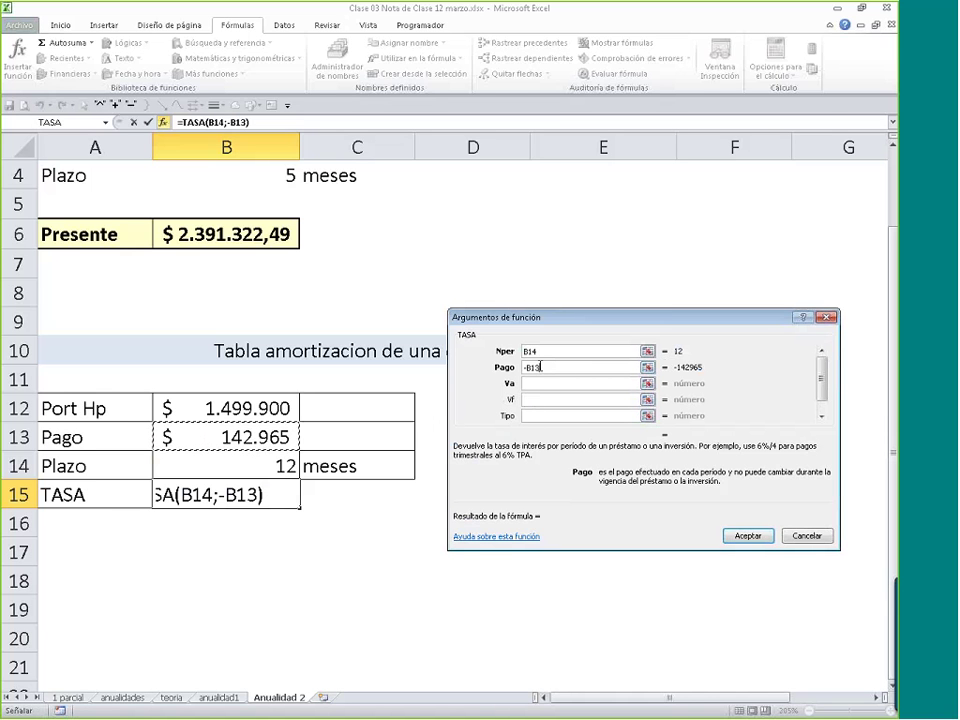
key(Tab)
click(289, 402)
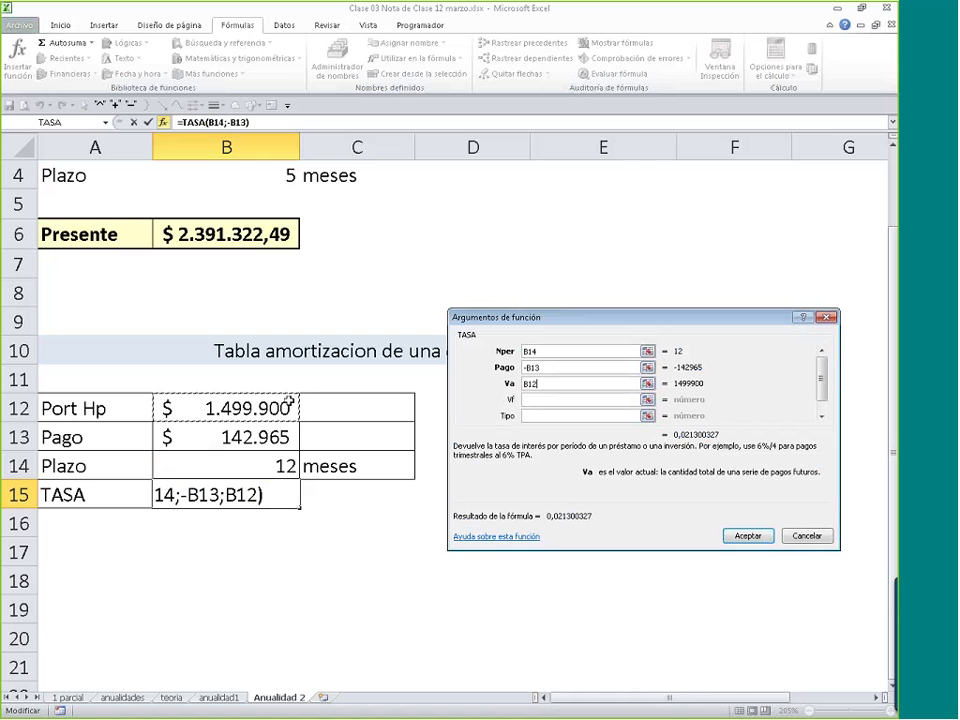
key(Return)
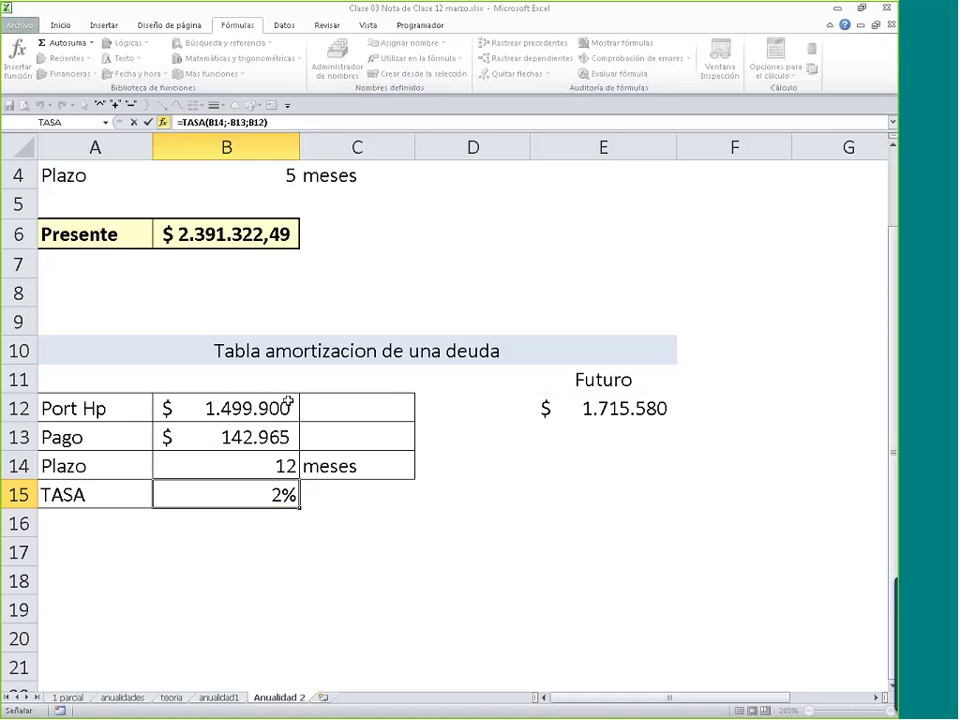
- Format the rate in B15 to show two decimal places
click(60, 25)
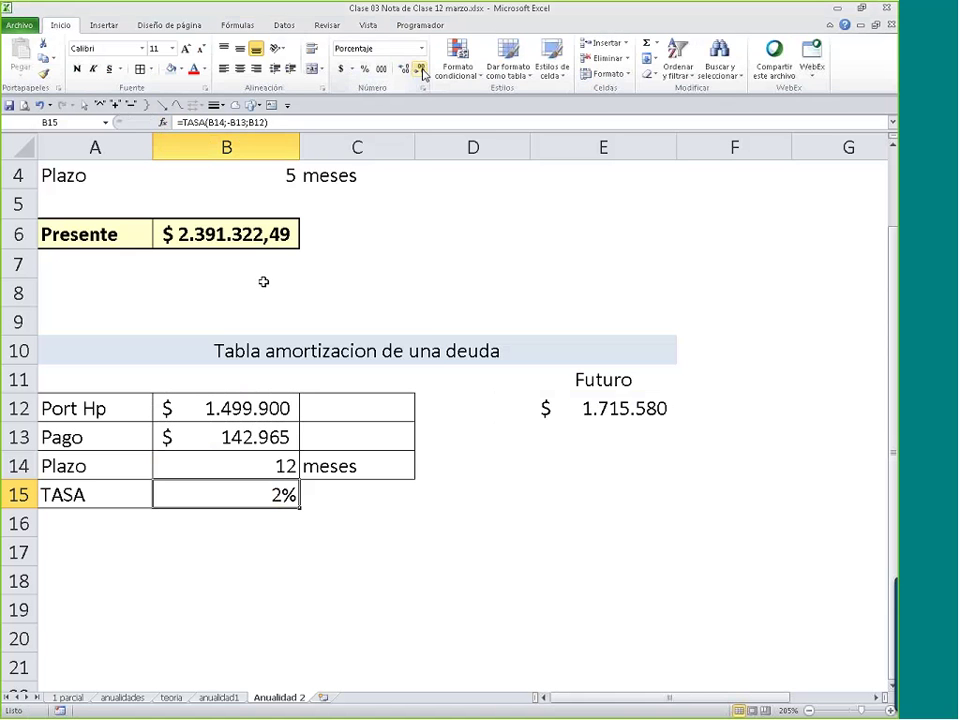
click(403, 72)
click(402, 70)
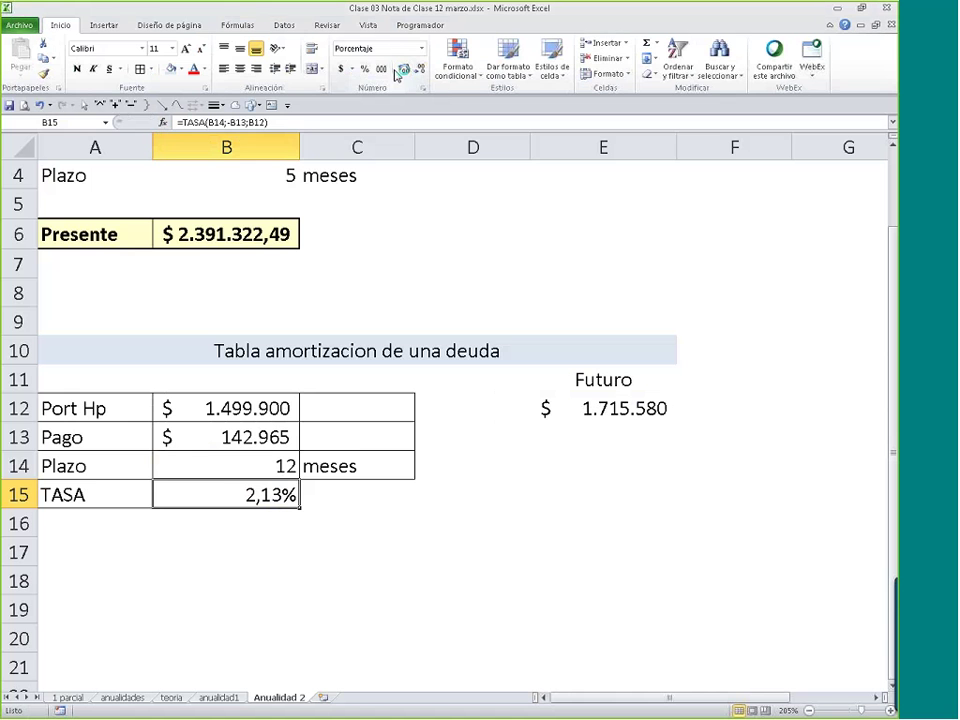
- Expand the rate in B15 to six decimal places and reduce it back to two
click(403, 69)
click(403, 69)
click(403, 69)
click(403, 69)
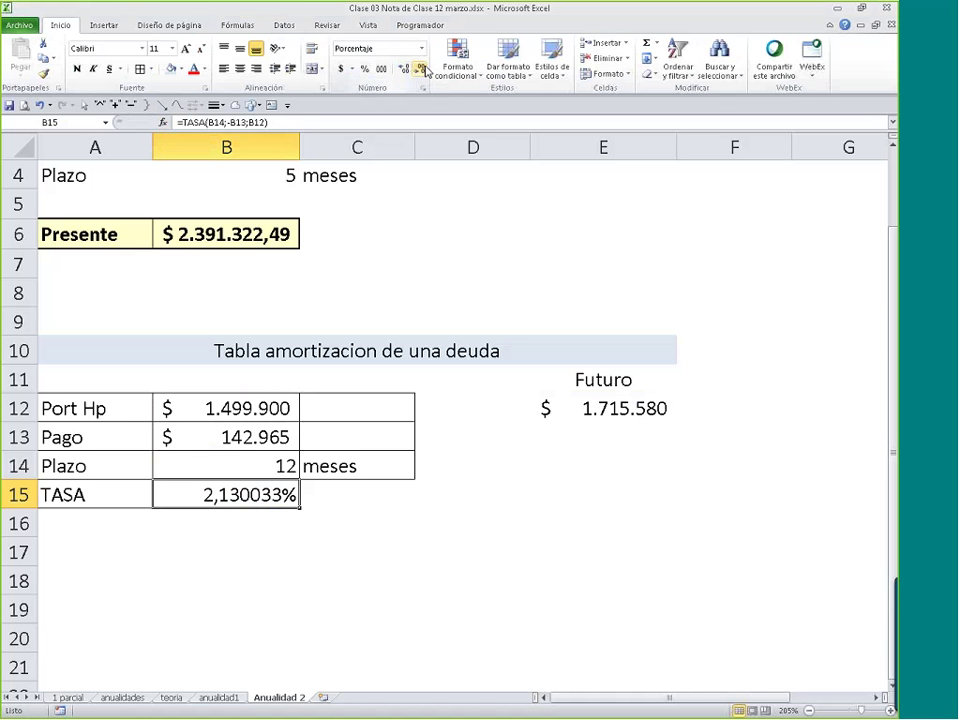
click(421, 68)
click(421, 68)
click(421, 68)
click(421, 68)
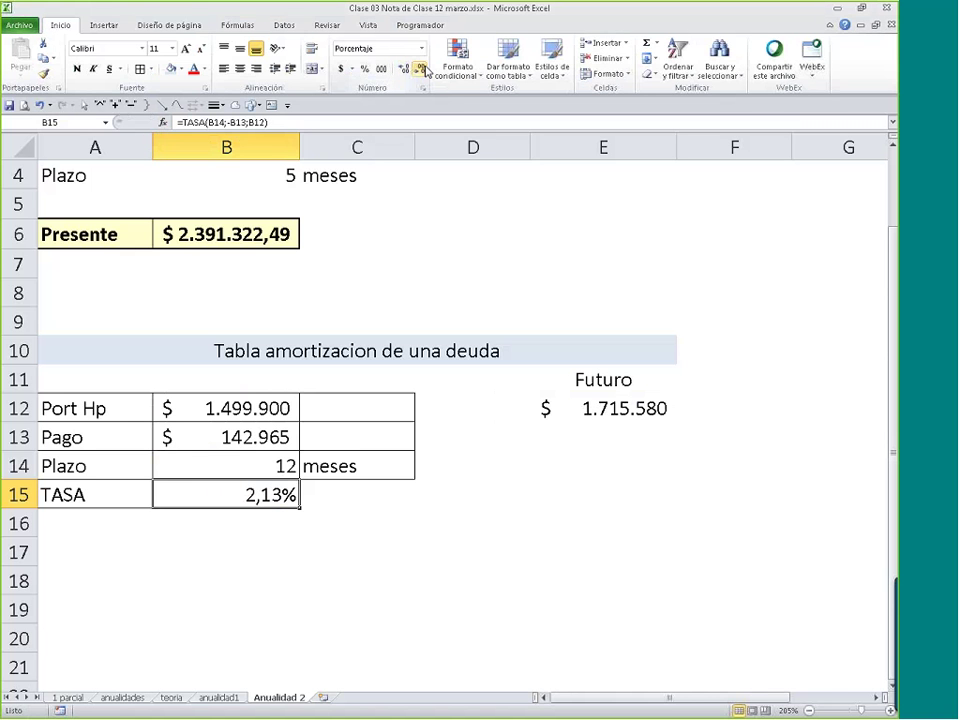
- Copy the amortization header row A24:F24 from the anualidad1 sheet and paste it at A17 of Anualidad 2
click(484, 276)
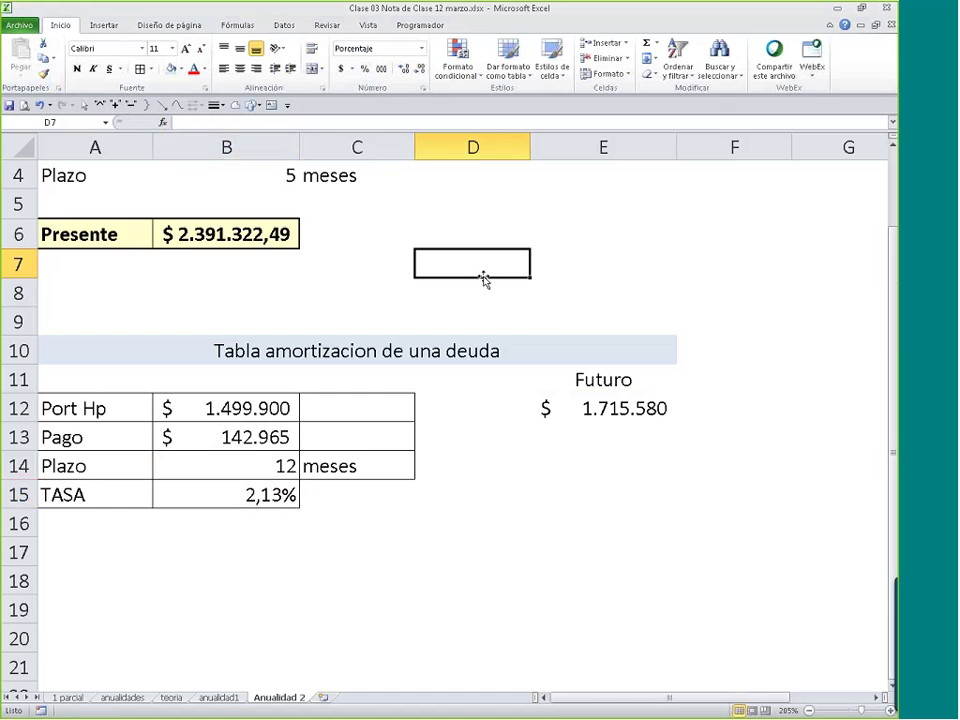
scroll(482, 274, down, 1)
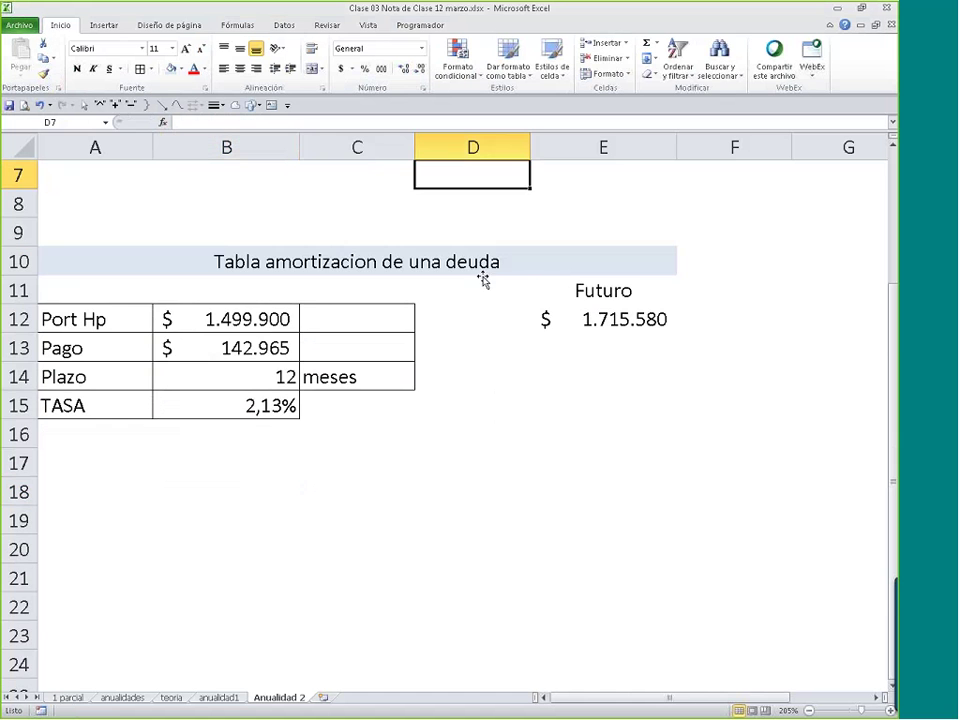
click(218, 697)
drag(74, 615, 490, 617)
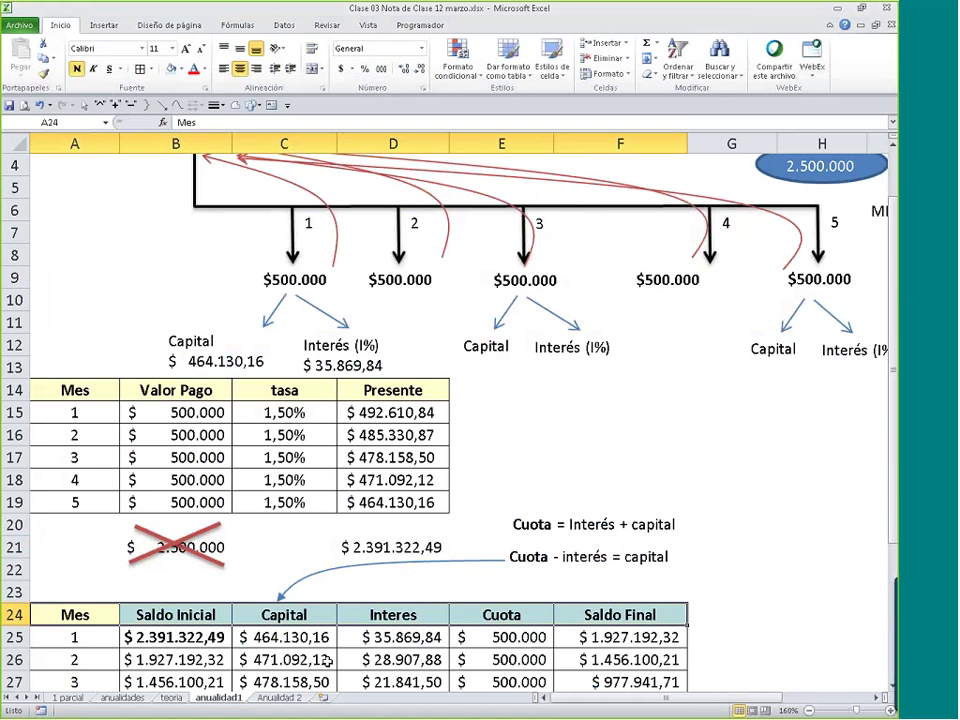
key(ctrl+c)
click(279, 697)
click(109, 475)
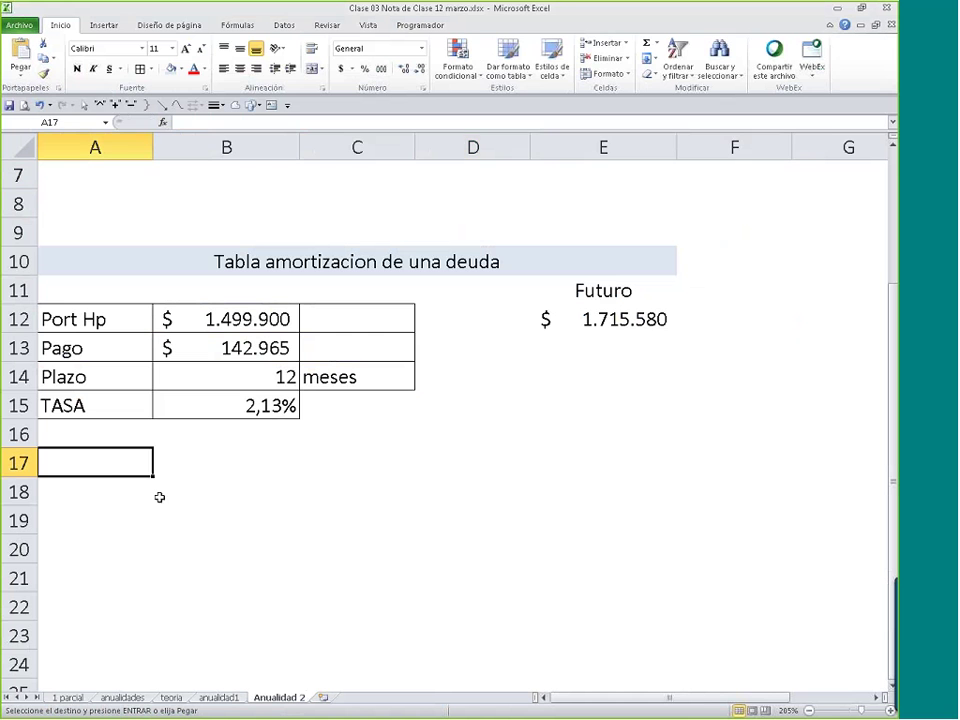
key(ctrl+v)
- Enter 1 as the first month in A18 and center it in the cell
click(131, 485)
text(1)
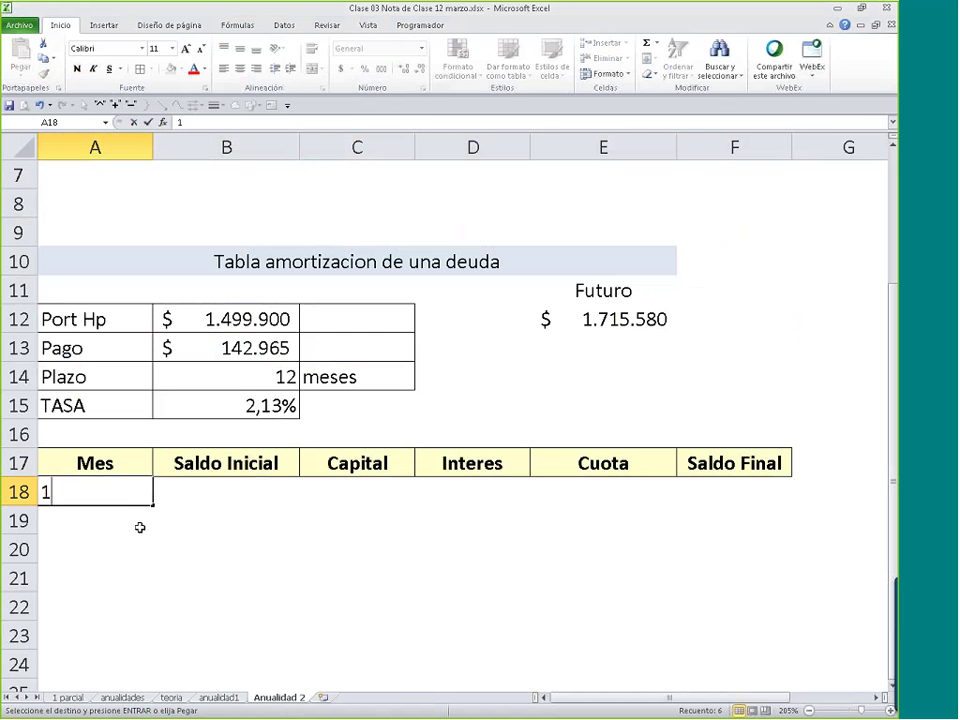
key(ctrl+Return)
click(240, 68)
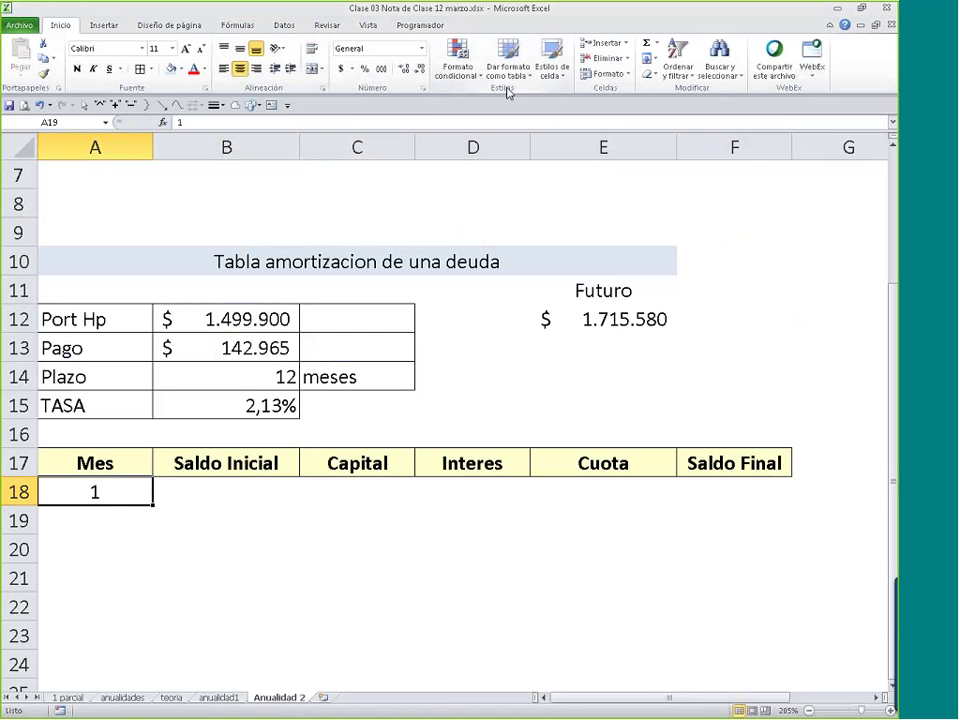
- Fill a linear series down the Mes column from A18 with increment 1 and limit 12
click(648, 58)
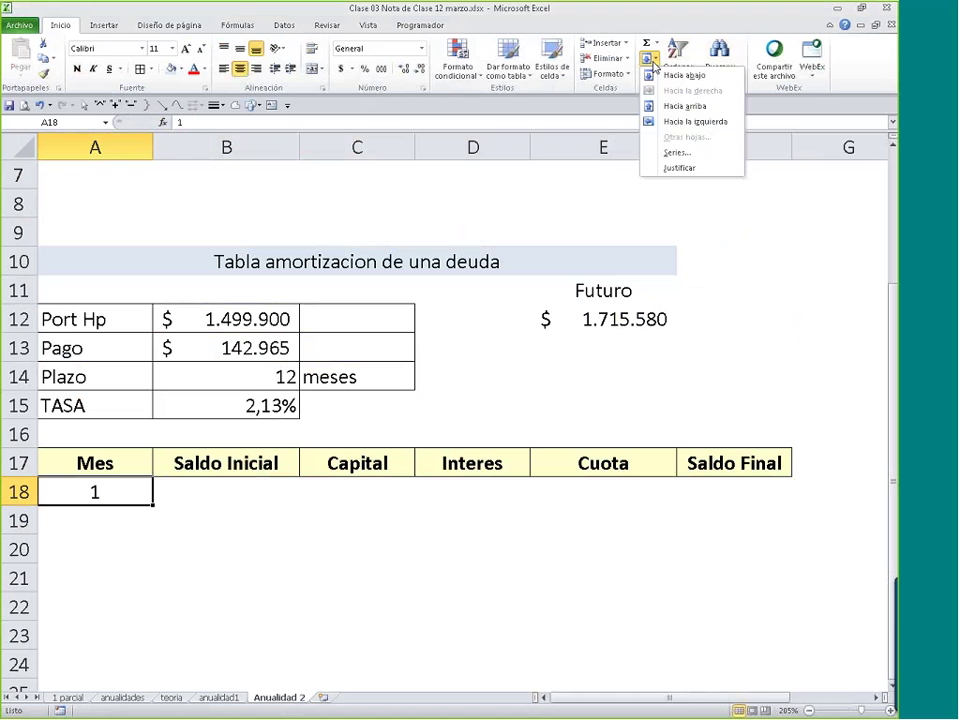
click(662, 150)
key(alt+c)
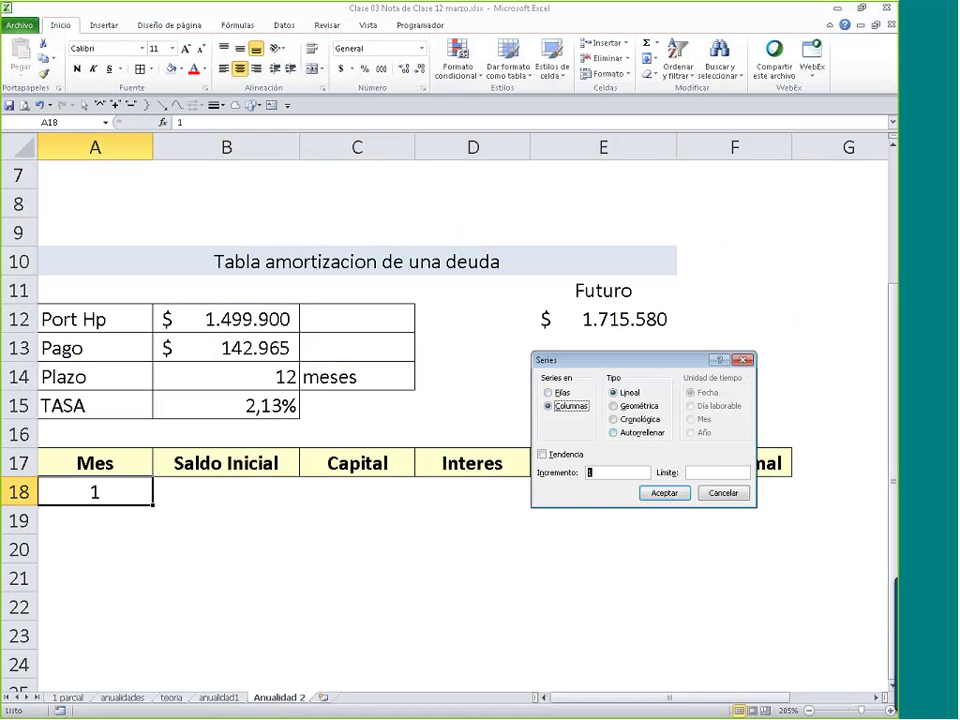
click(718, 473)
text(12)
key(Return)
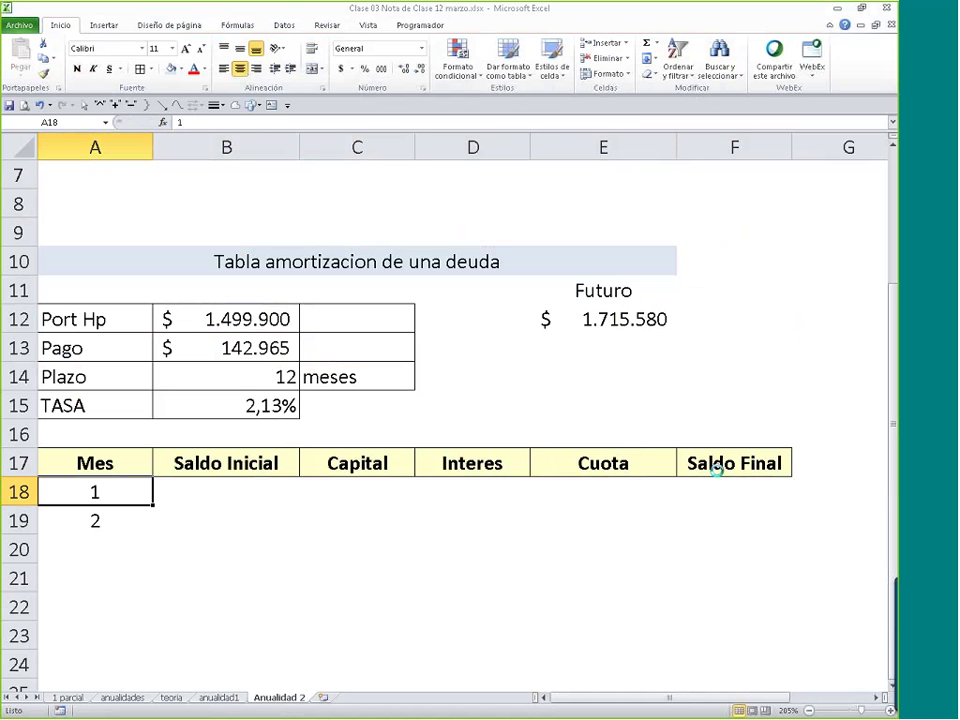
- Apply borders to all cells of the amortization table A17:F29
key(ctrl+shift+asterisk)
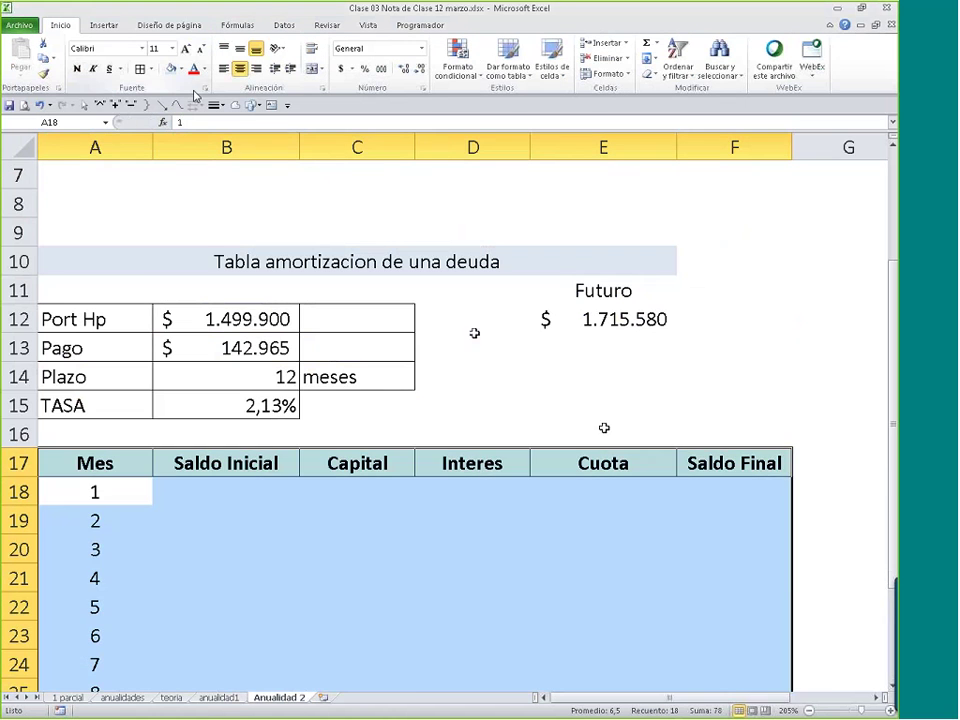
scroll(613, 468, down, 1)
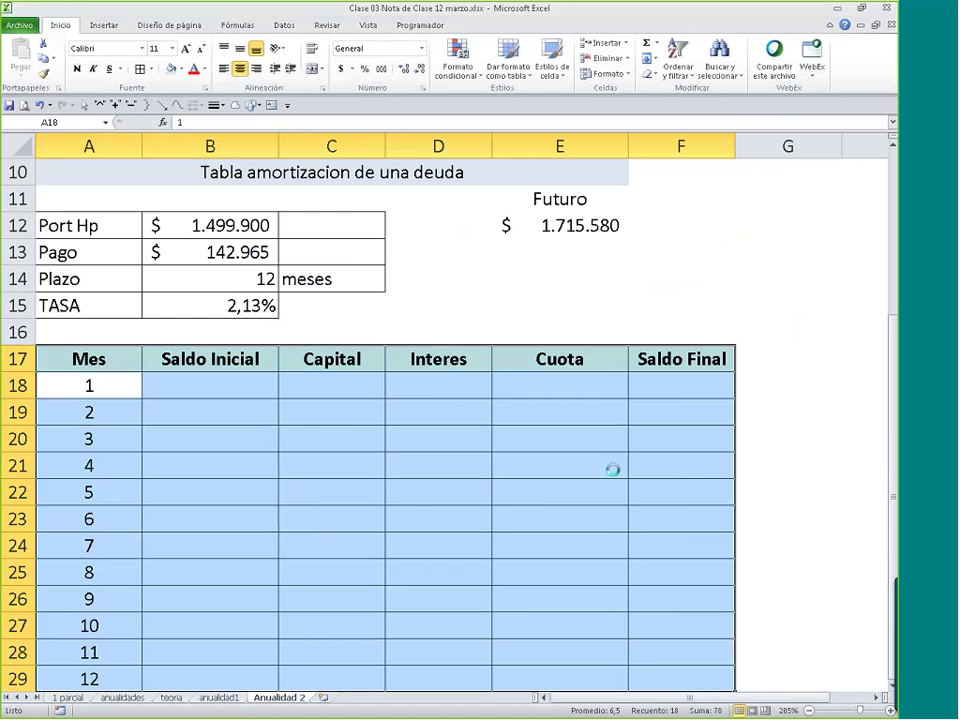
scroll(620, 462, down, 5)
scroll(629, 457, down, 1)
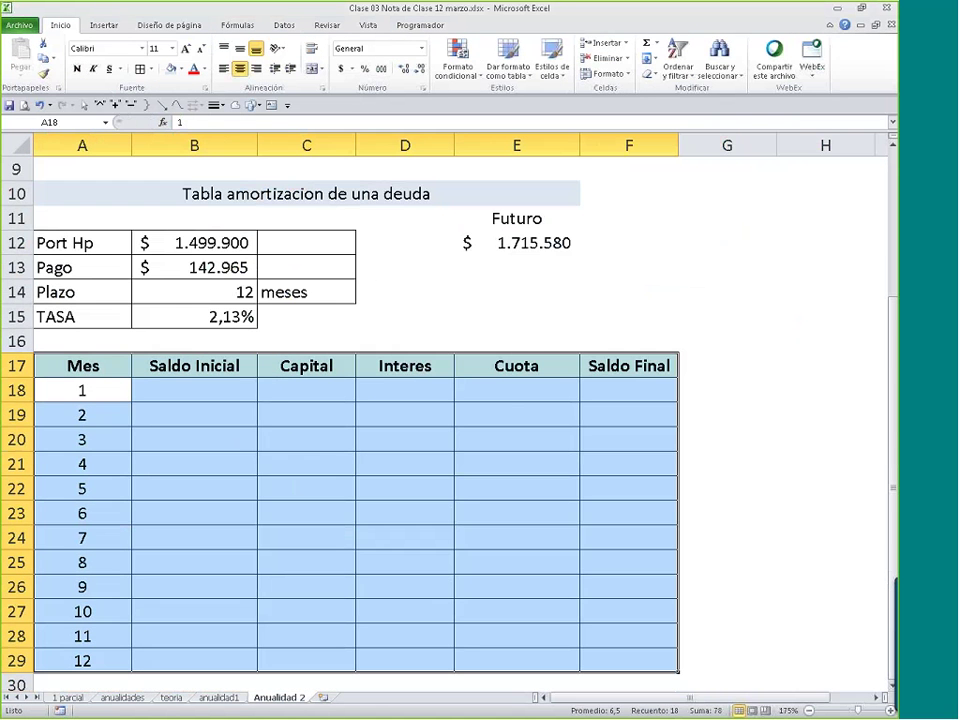
click(896, 325)
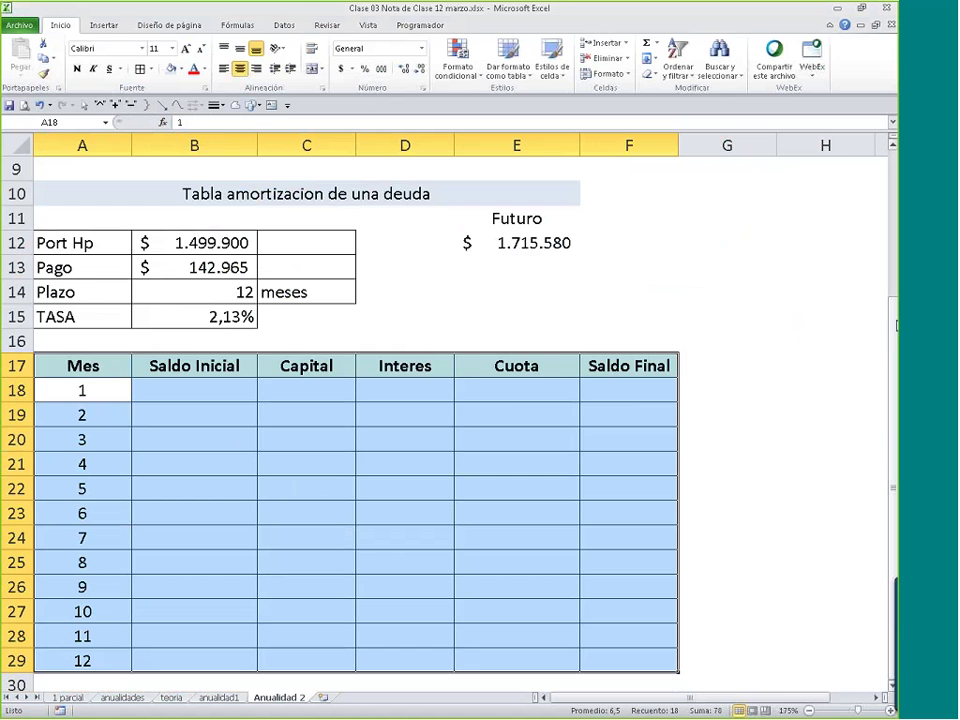
click(894, 525)
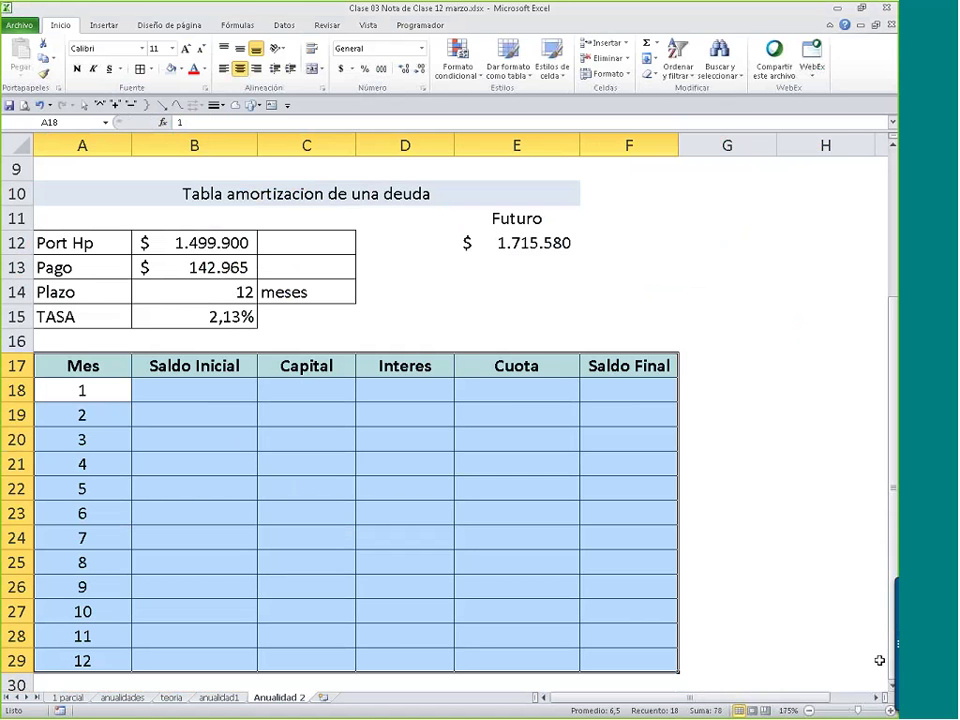
key(ctrl+a)
click(39, 388)
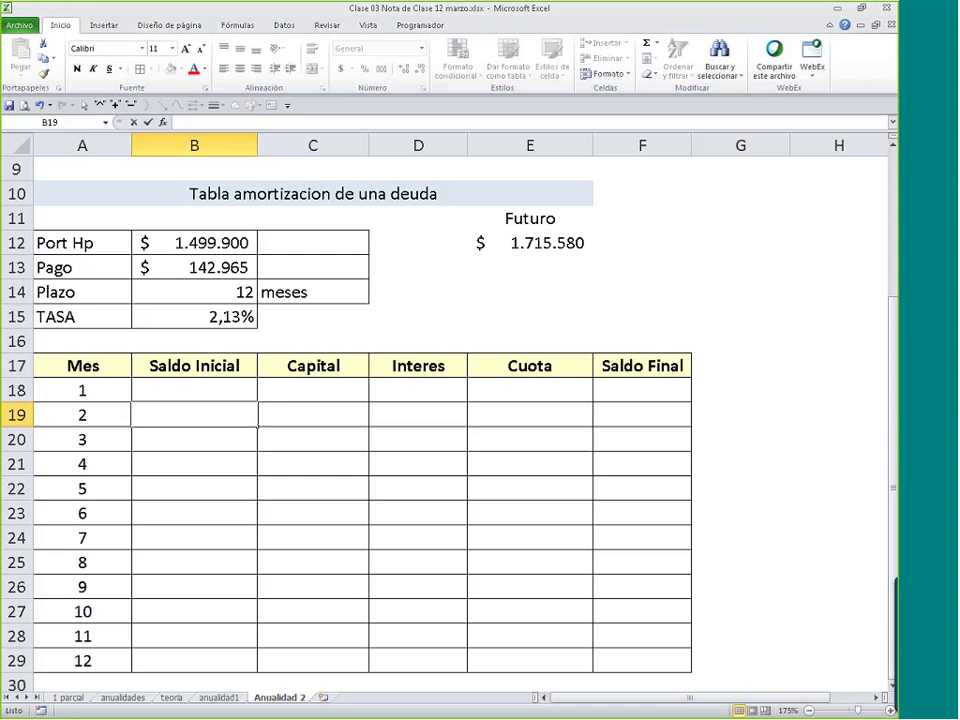
- Set the Saldo Inicial of month 1 in B18 to =B12
click(203, 388)
text(=B12)
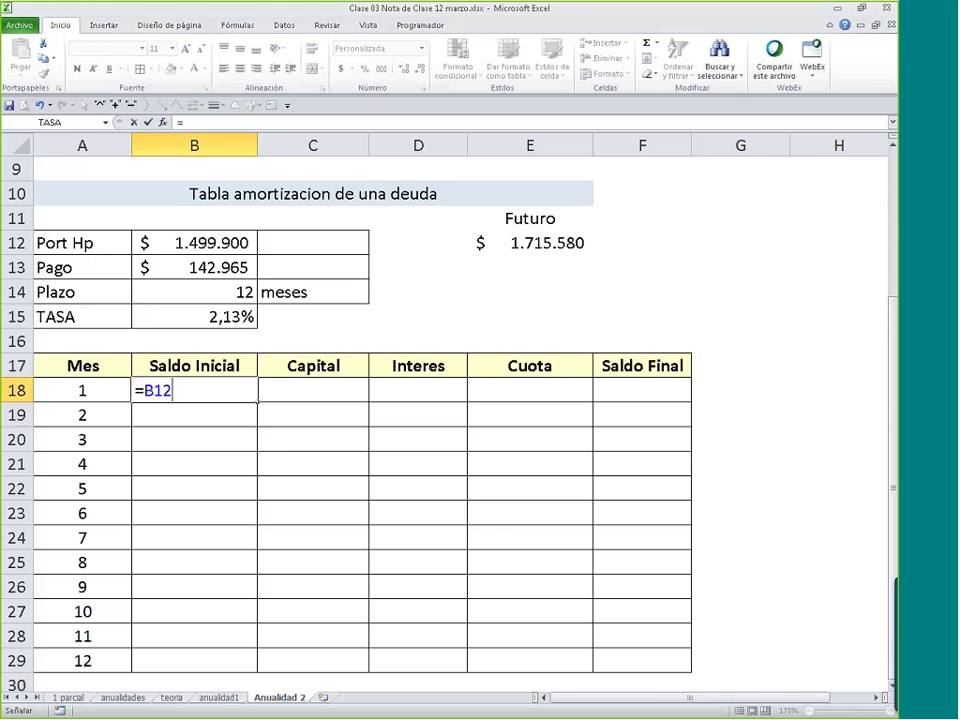
key(Return)
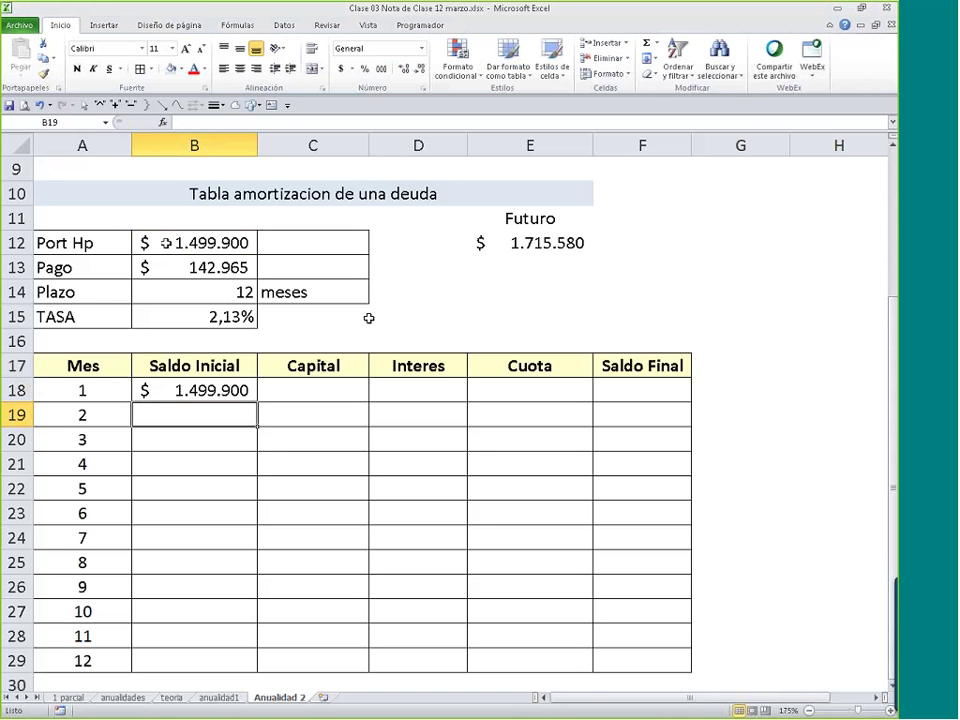
- Set the Cuota of month 1 in E18 to =B13 and fill the formula down to E26
click(519, 400)
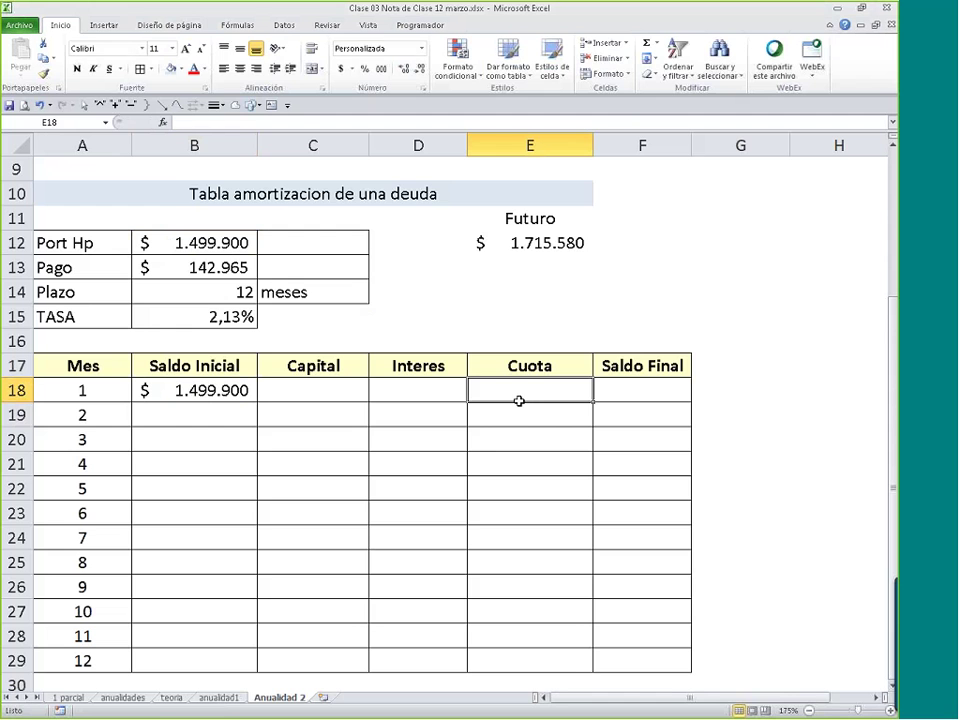
text(=)
click(185, 267)
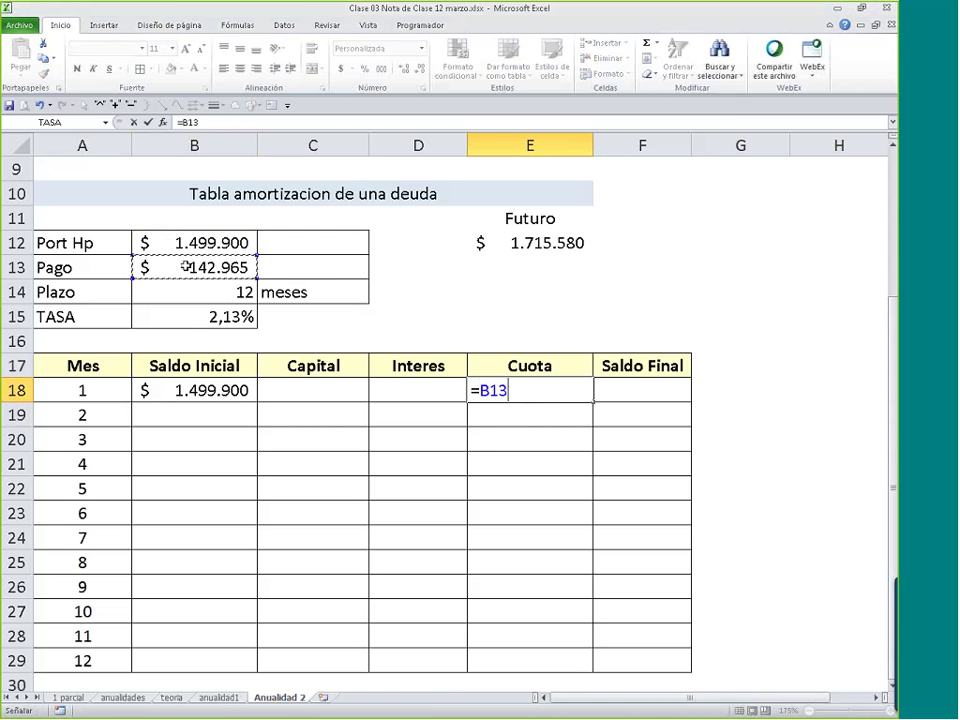
key(Return)
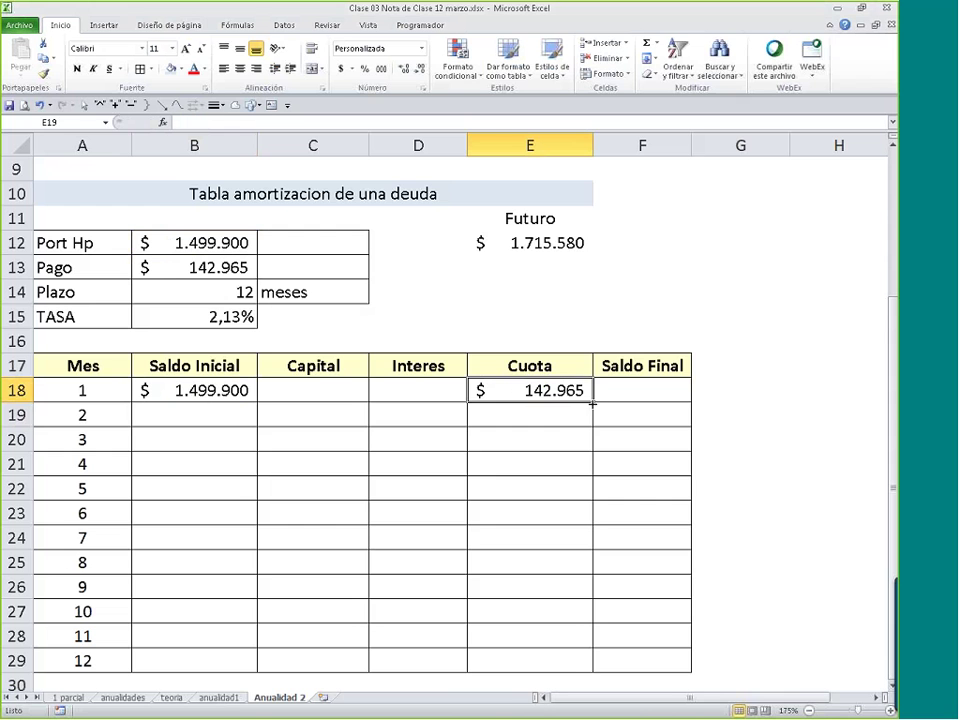
drag(592, 403, 590, 598)
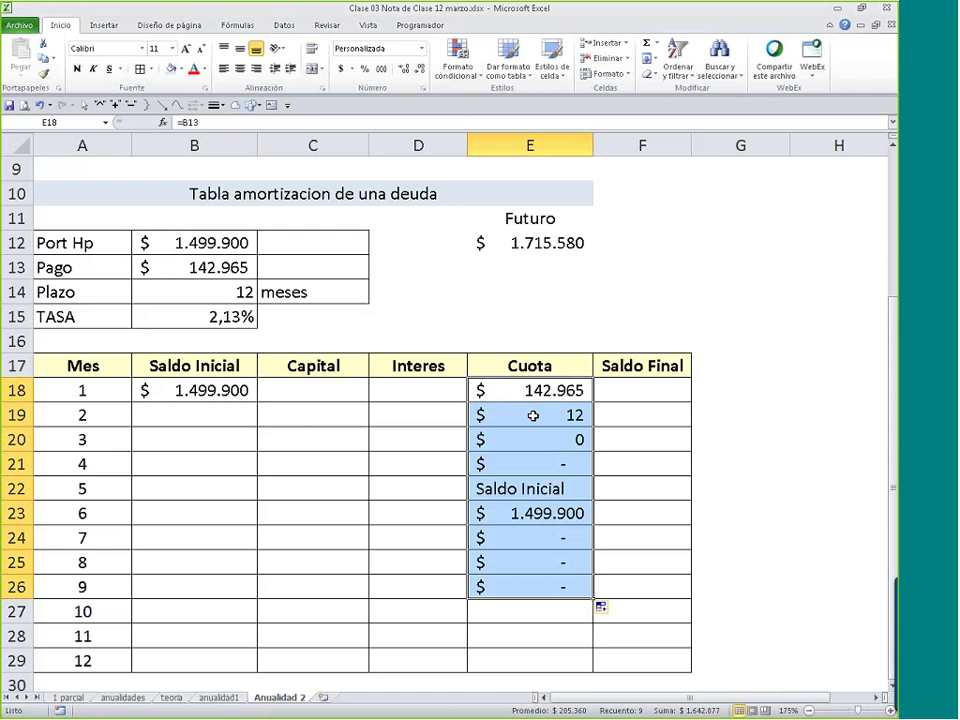
- Clear the cells E19:E27 of the Cuota column and make the month 1 Cuota reference in E18 absolute as =$B$13
drag(533, 415, 531, 613)
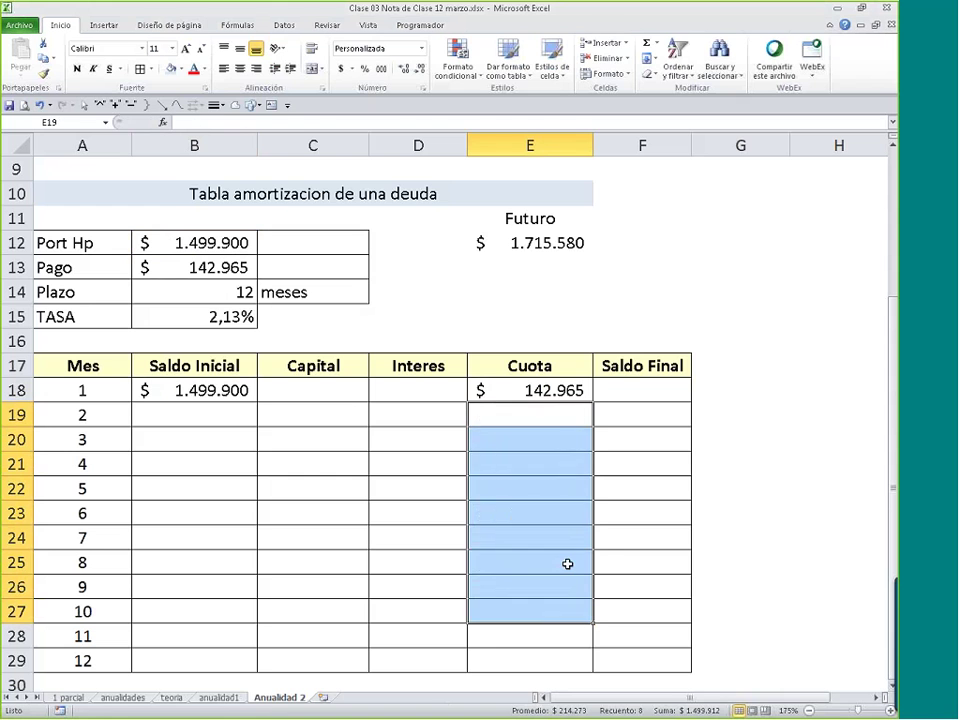
click(546, 390)
double_click(546, 390)
key(F4)
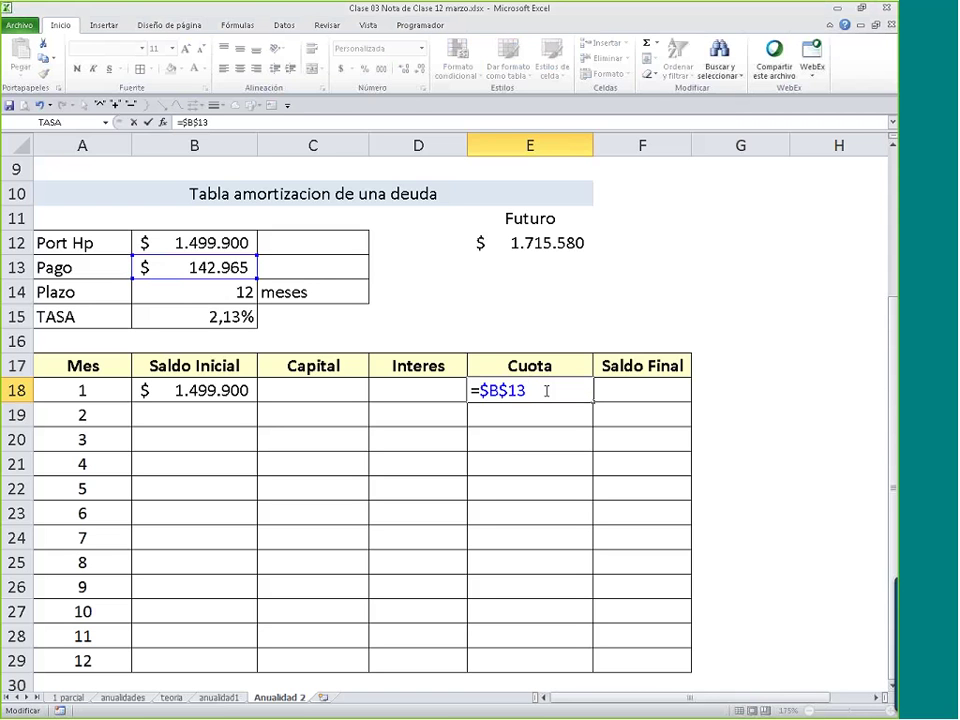
key(Return)
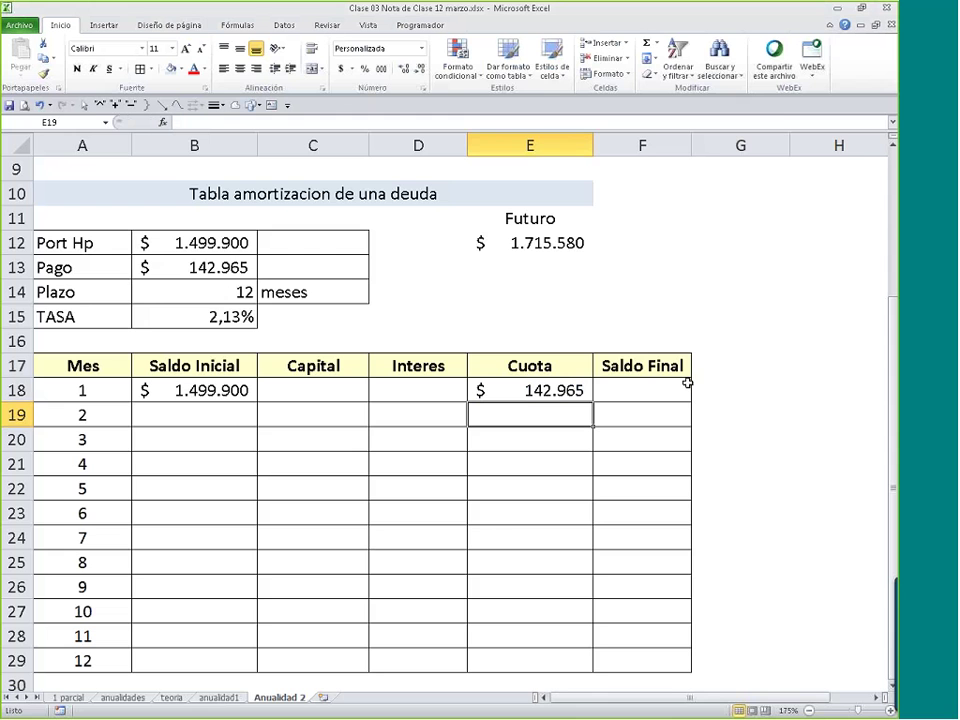
- Widen the Saldo Final column slightly and set the Interes of month 1 in D18 to =B18*B15
drag(692, 146, 716, 147)
click(402, 389)
text(=)
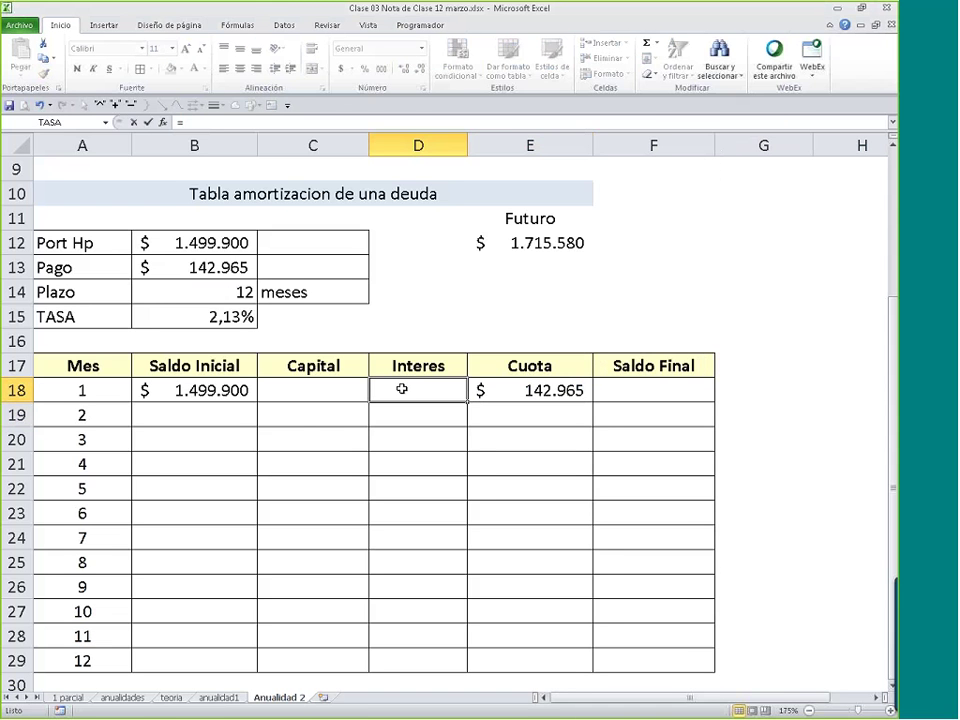
click(159, 389)
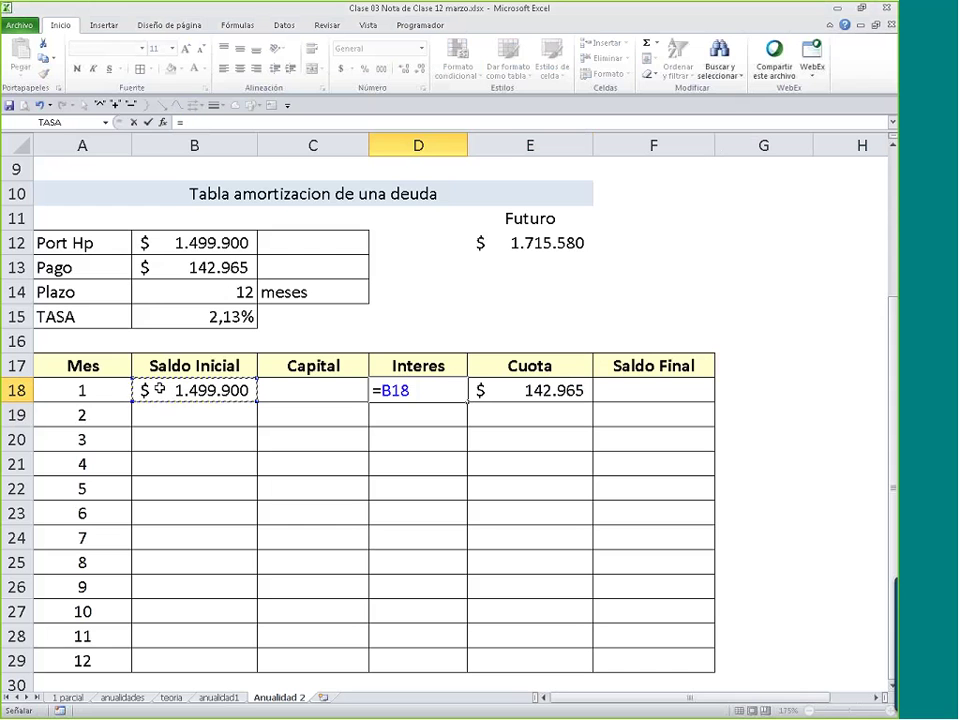
text(*)
click(226, 317)
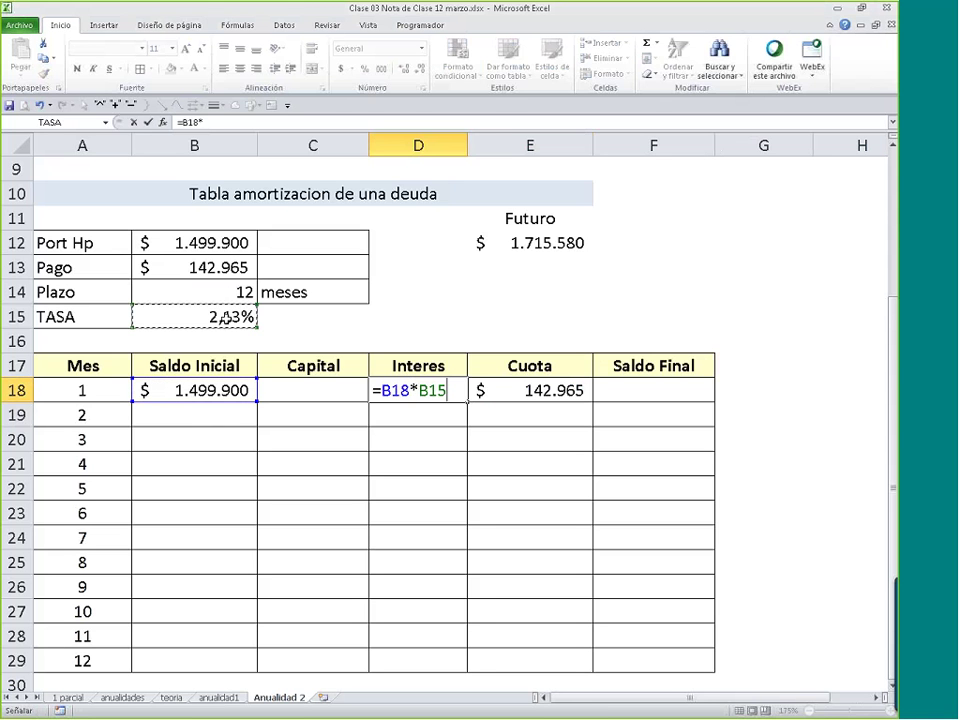
key(Return)
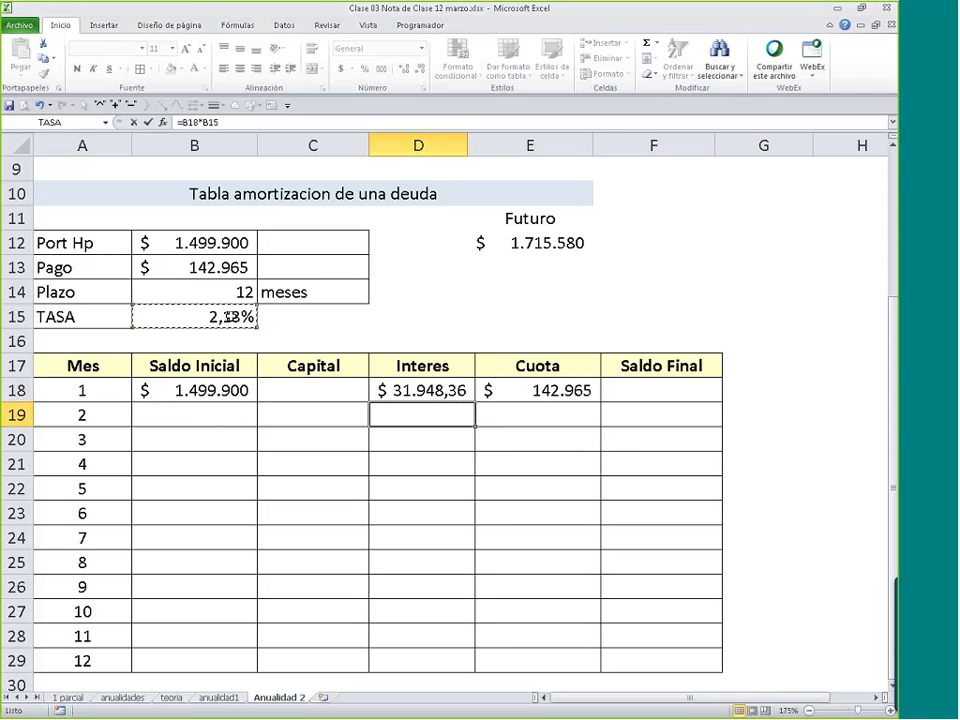
- Try filling the Interes formula from D18 down to D26, inspect the formula in D26, and clear the copies in D19:D26
key(Up)
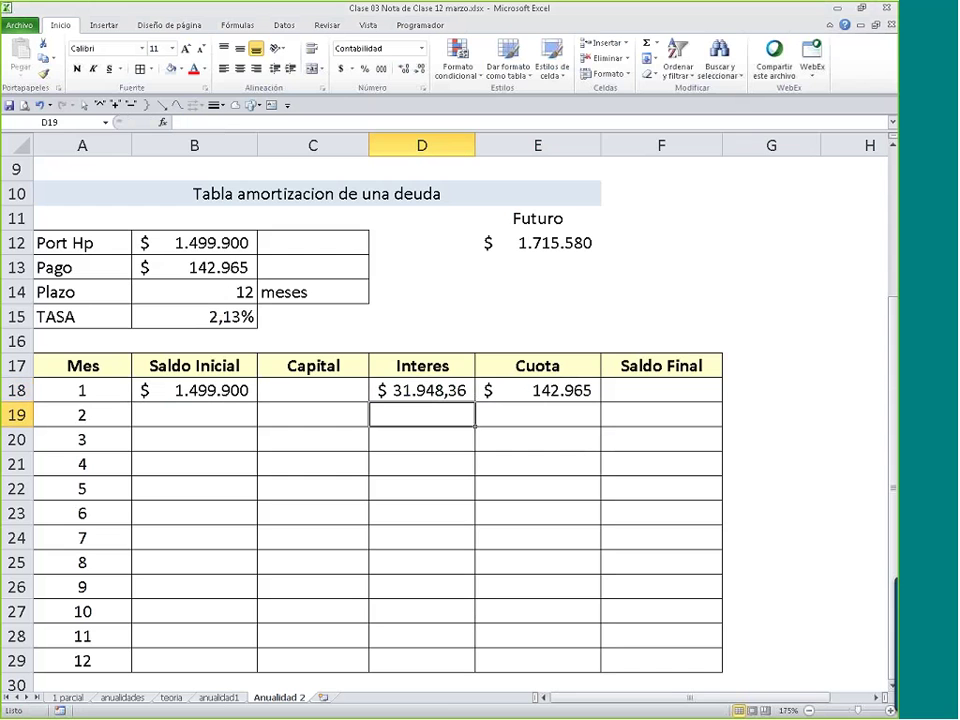
drag(473, 400, 495, 601)
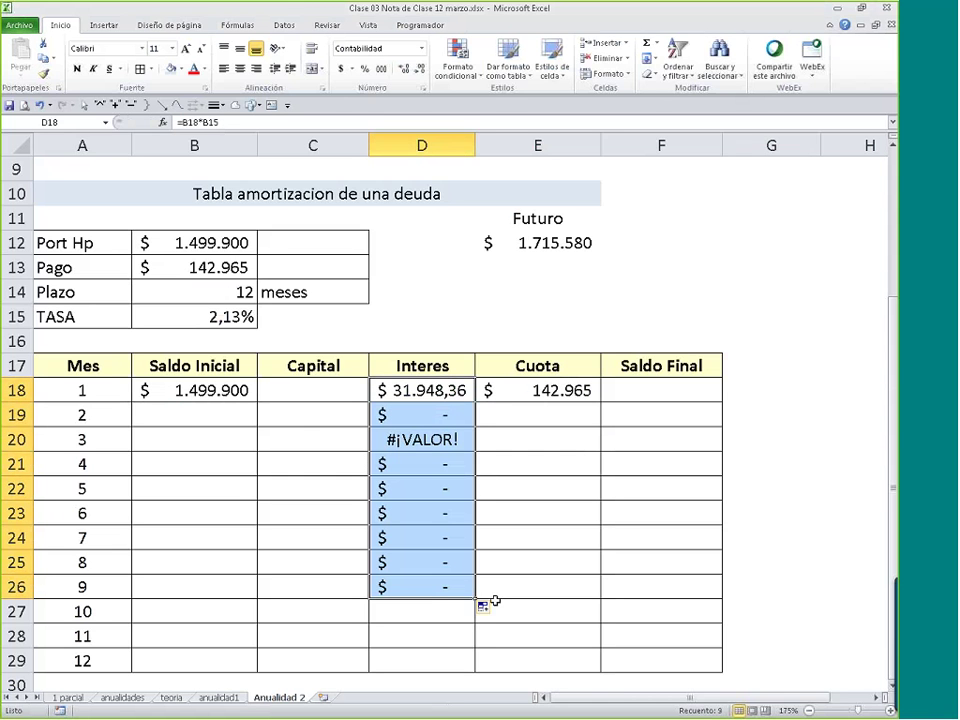
click(429, 585)
double_click(429, 585)
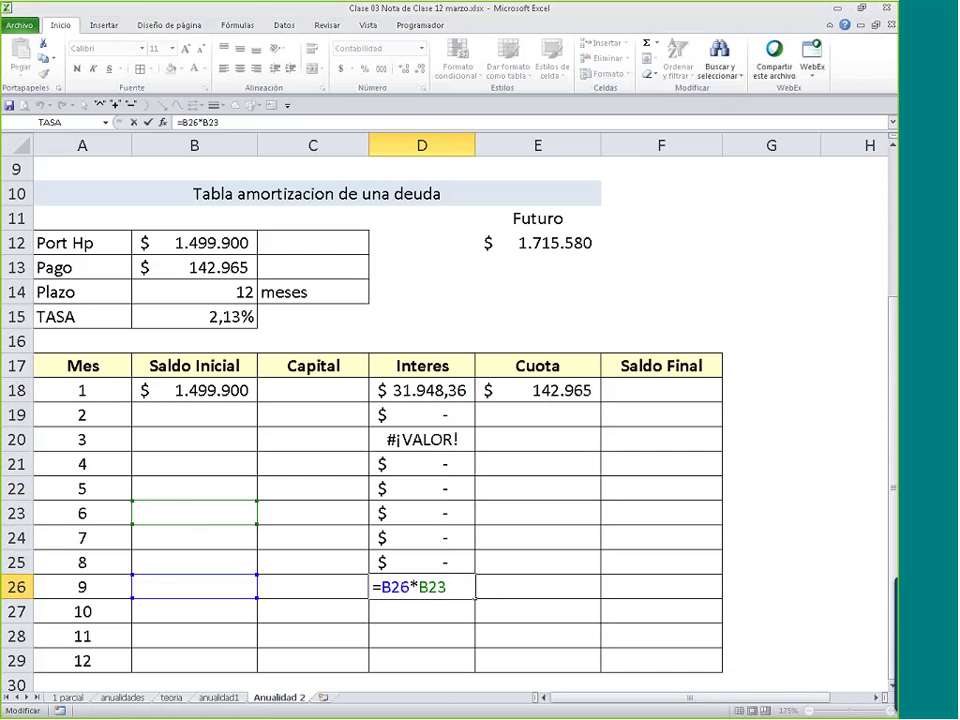
key(Escape)
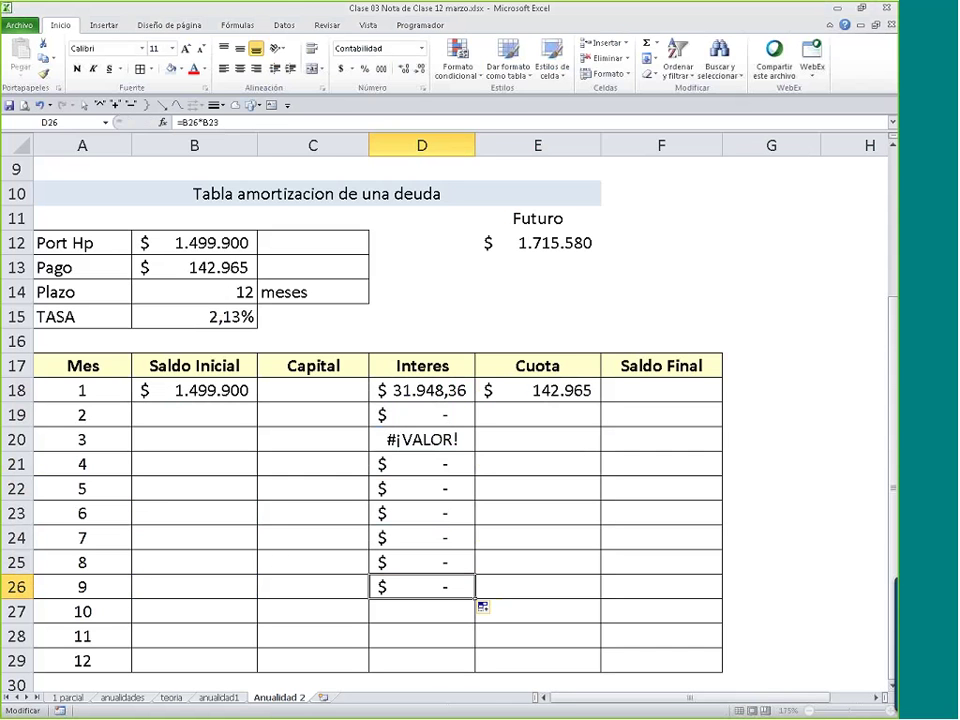
drag(405, 413, 424, 590)
key(Delete)
- Make the TASA reference in D18 absolute as =B18*$B$15 and check the month 1 Interes and Cuota formulas
click(418, 391)
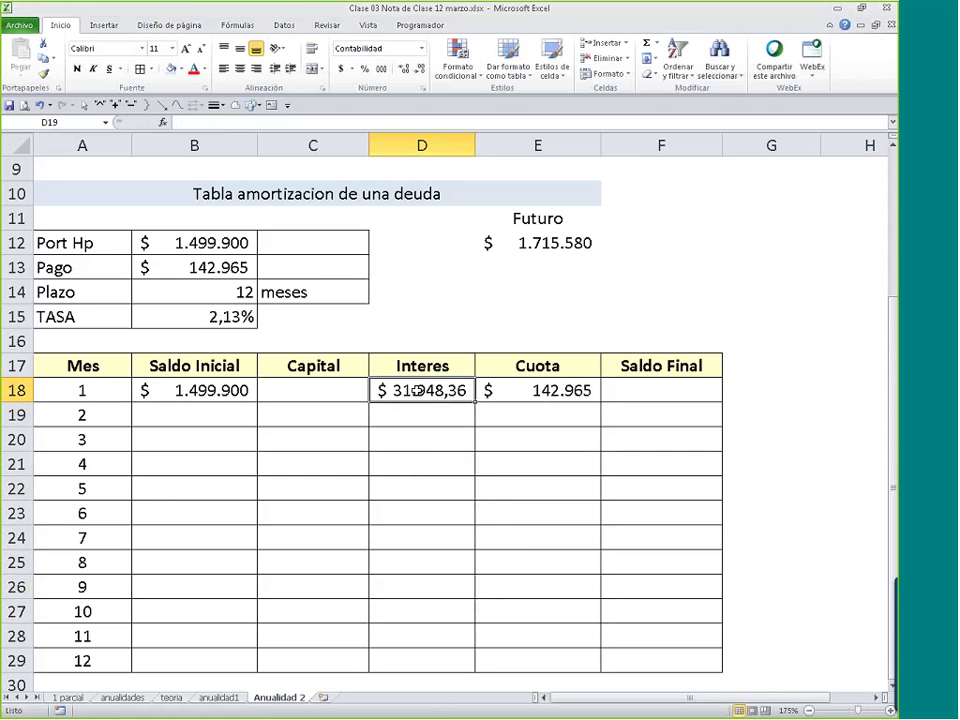
double_click(418, 391)
key(F4)
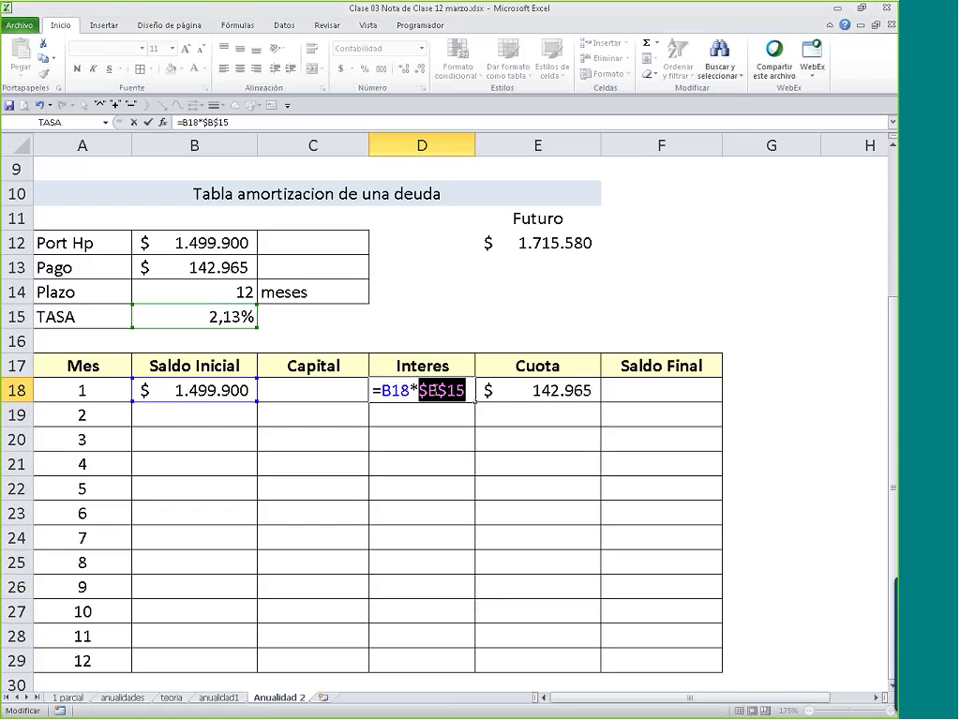
key(Return)
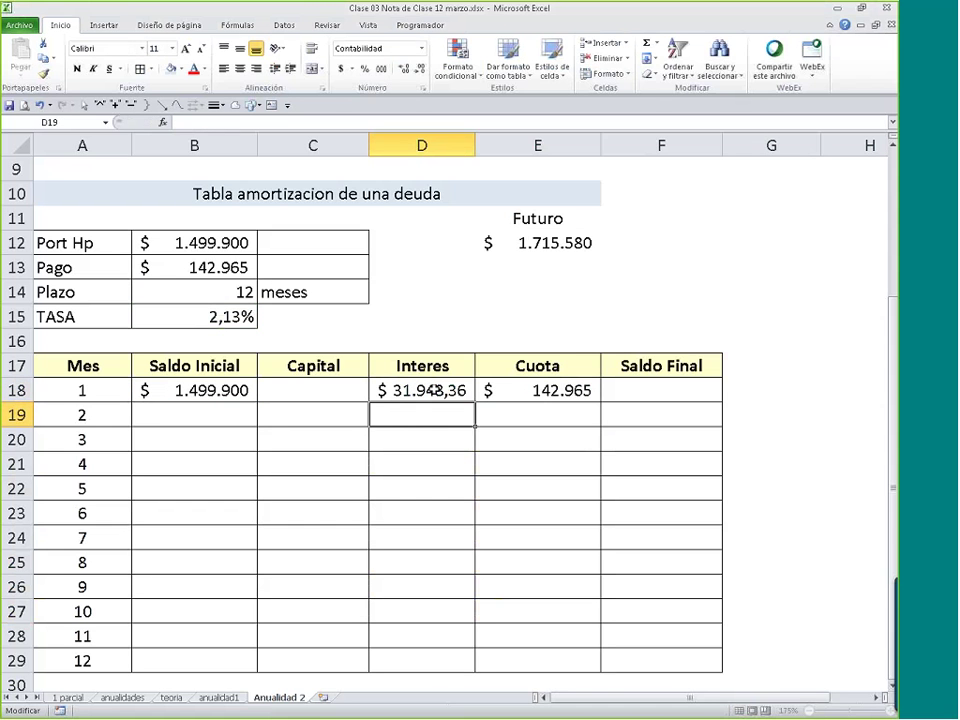
double_click(432, 391)
key(Escape)
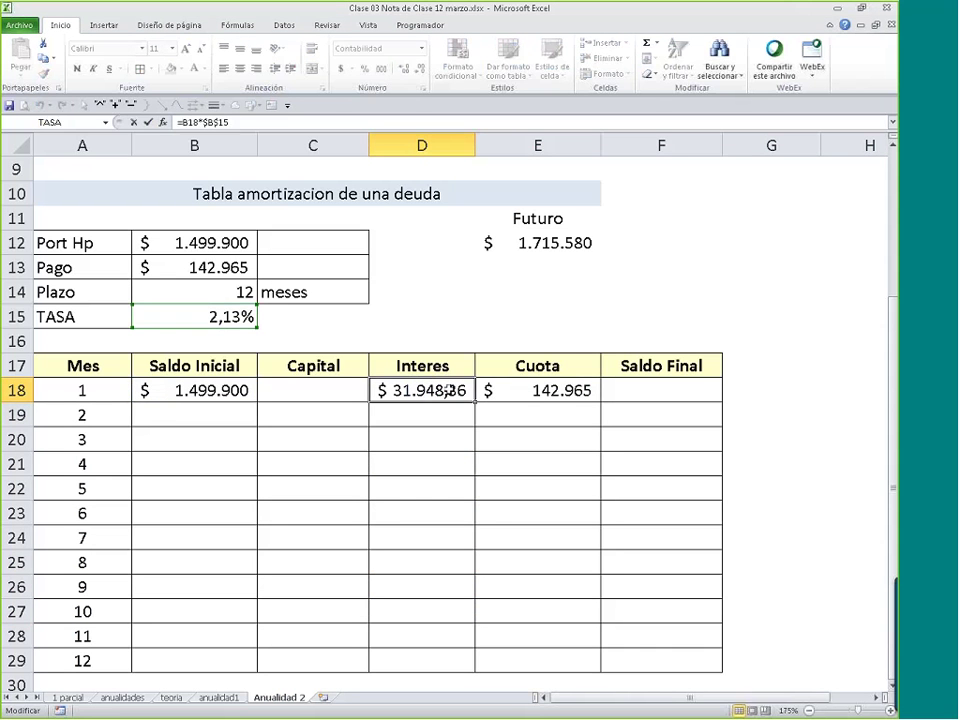
click(550, 390)
double_click(550, 390)
key(Escape)
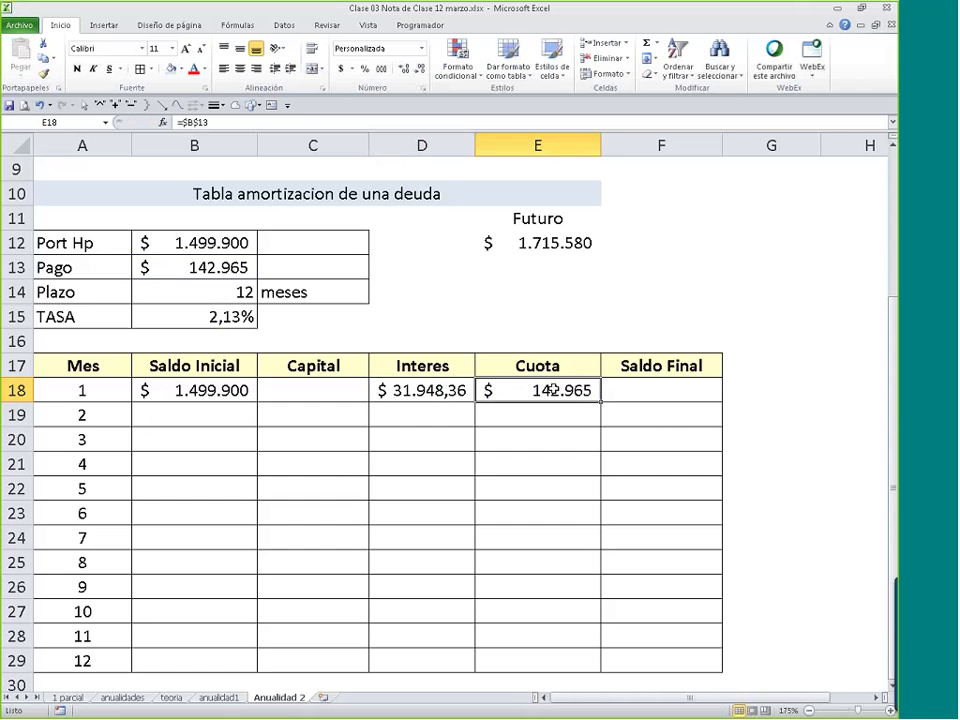
click(430, 390)
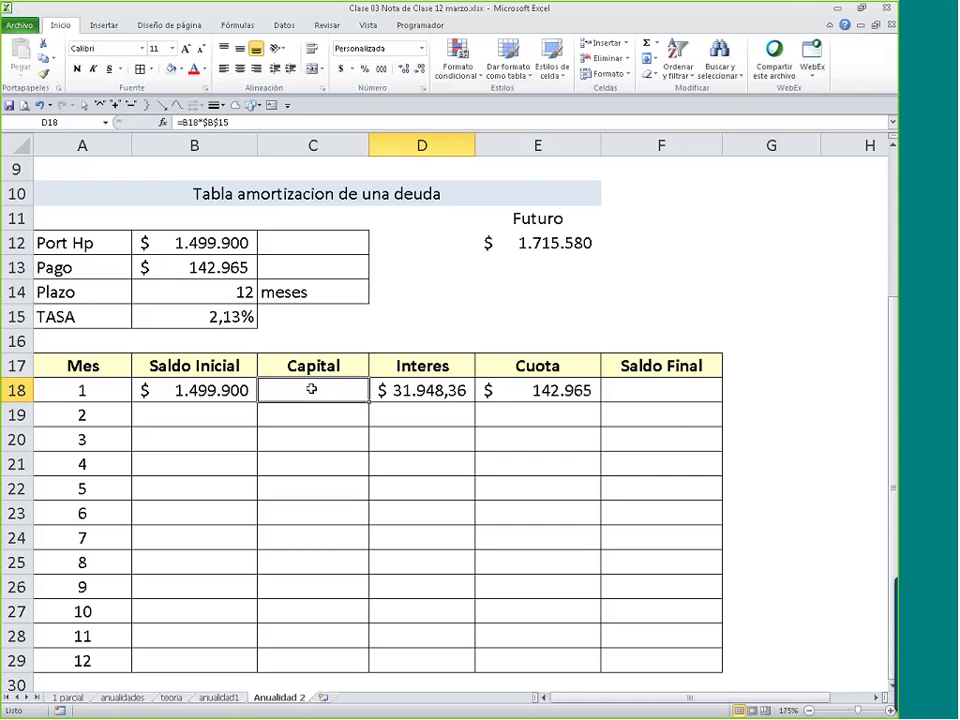
- Set the Capital of month 1 in C18 to =E18-D18 and autofit the width of column C
click(311, 388)
text(=)
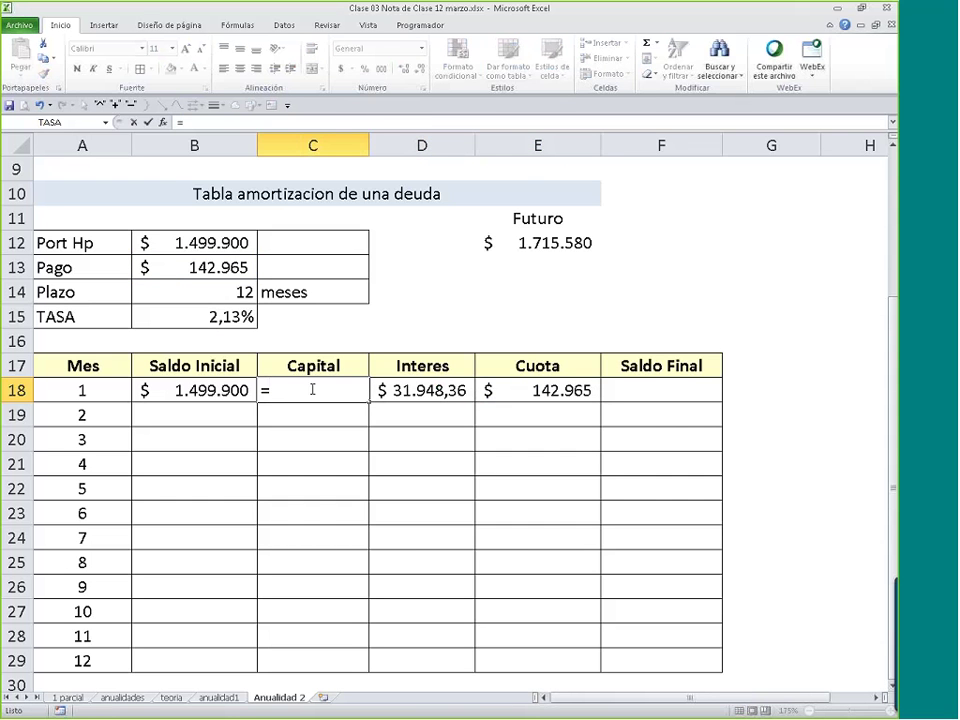
click(531, 374)
click(524, 393)
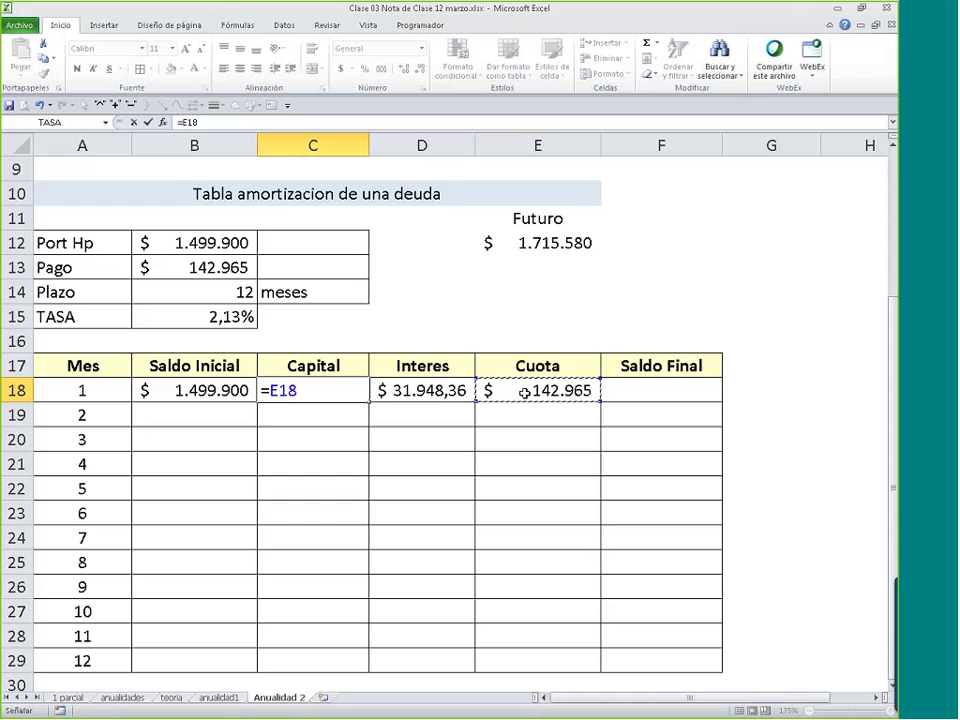
text(-)
click(408, 397)
key(Return)
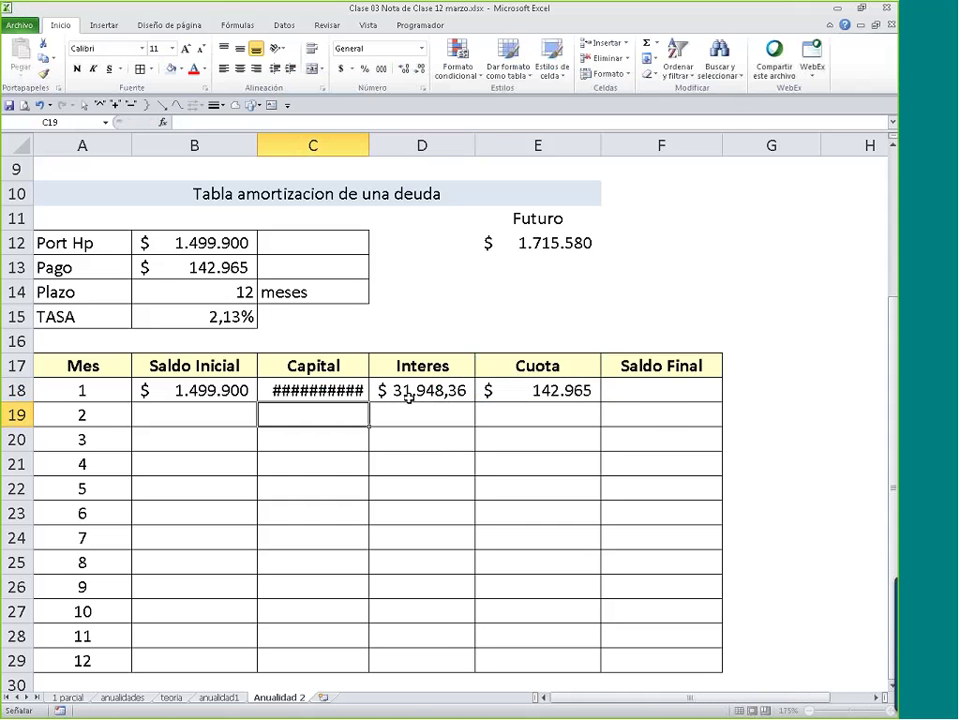
double_click(368, 146)
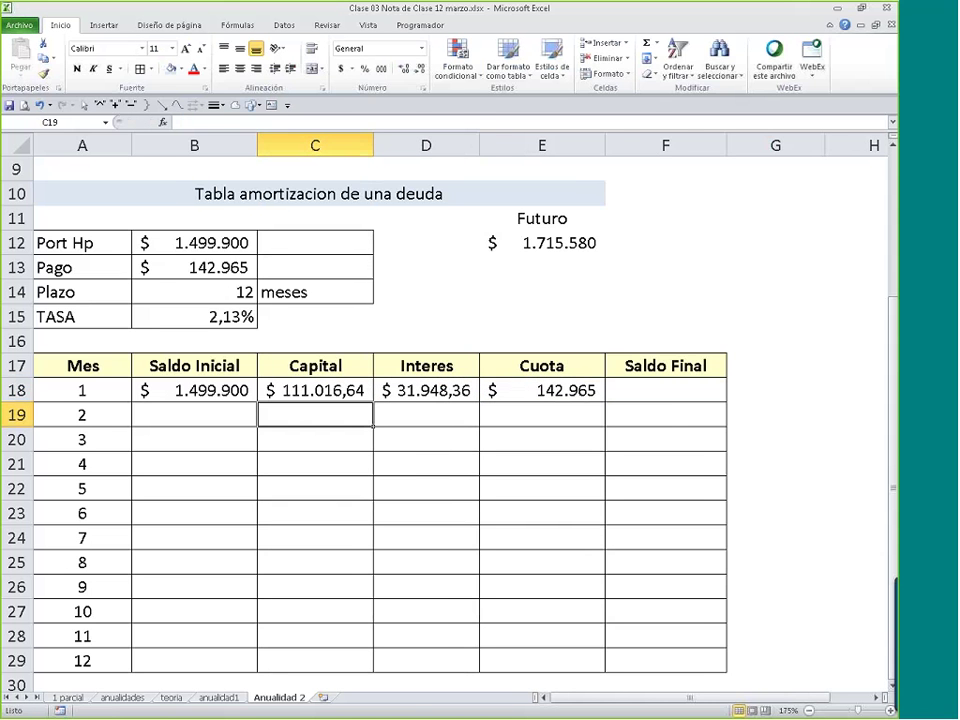
- Format the month 1 amounts in B18:F18 as accounting currency with no decimals
drag(225, 394, 726, 390)
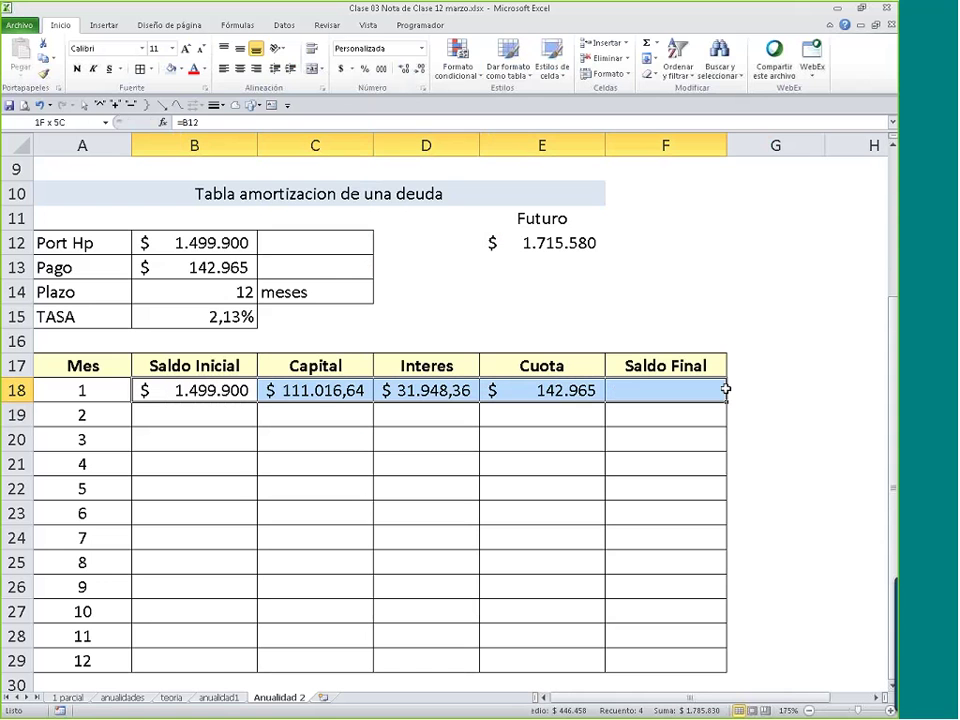
click(420, 72)
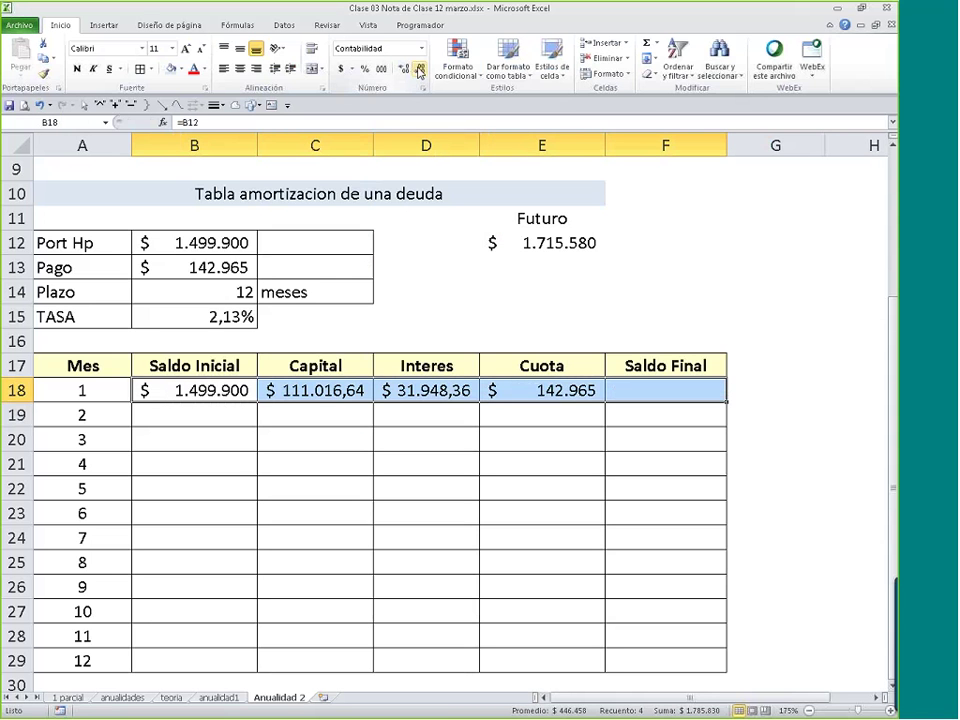
key(ctrl+z)
key(ctrl+y)
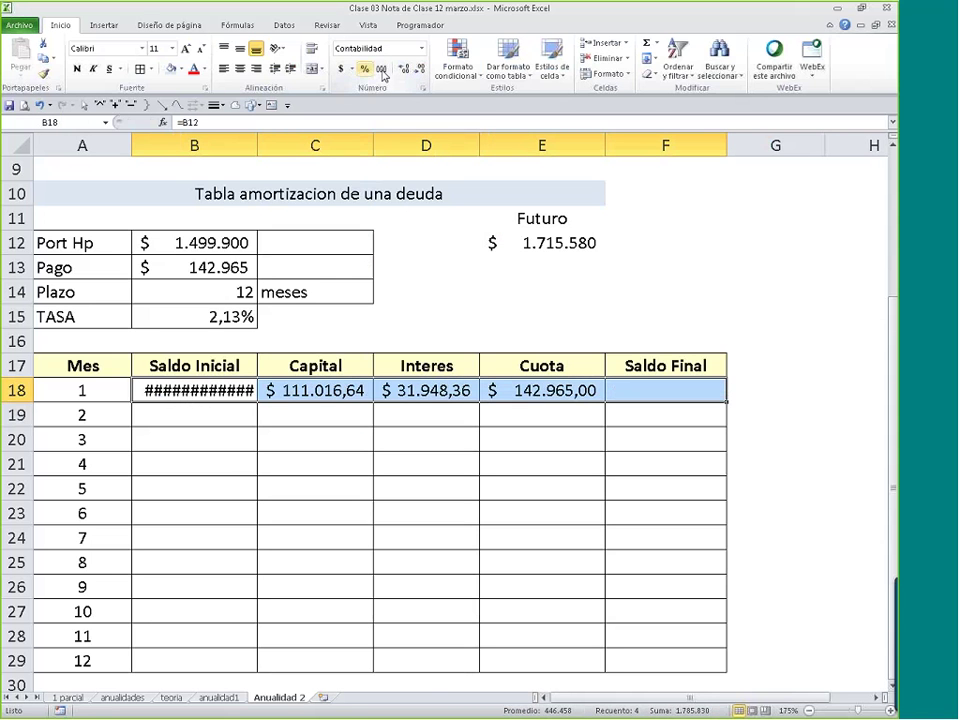
click(420, 72)
click(420, 72)
- Set the Saldo Final of month 1 in F18 to =B18-C18
click(664, 394)
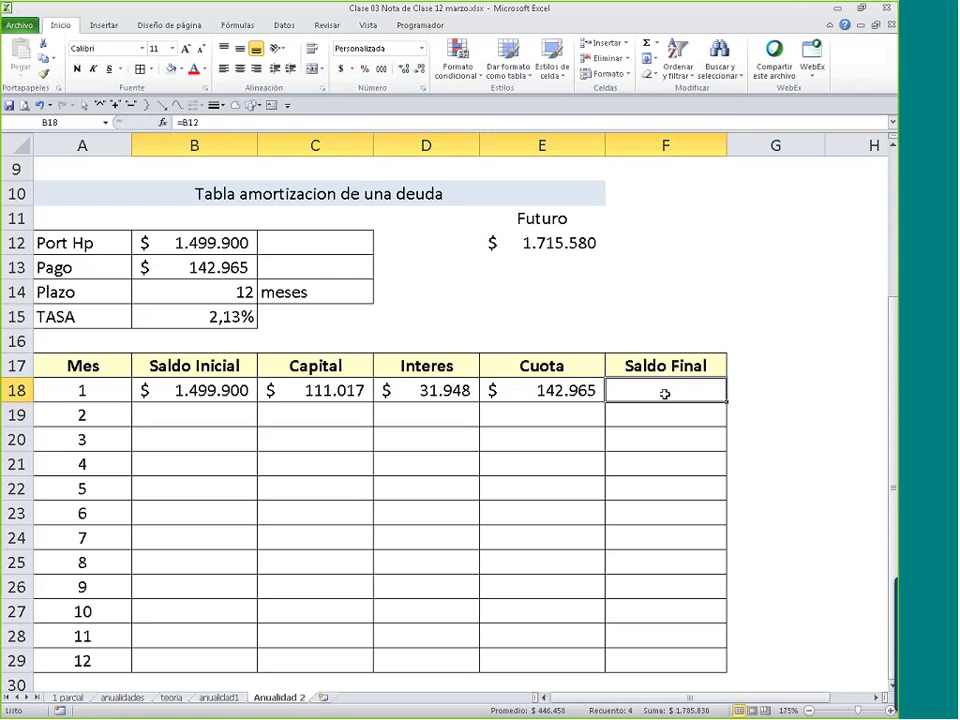
text(=)
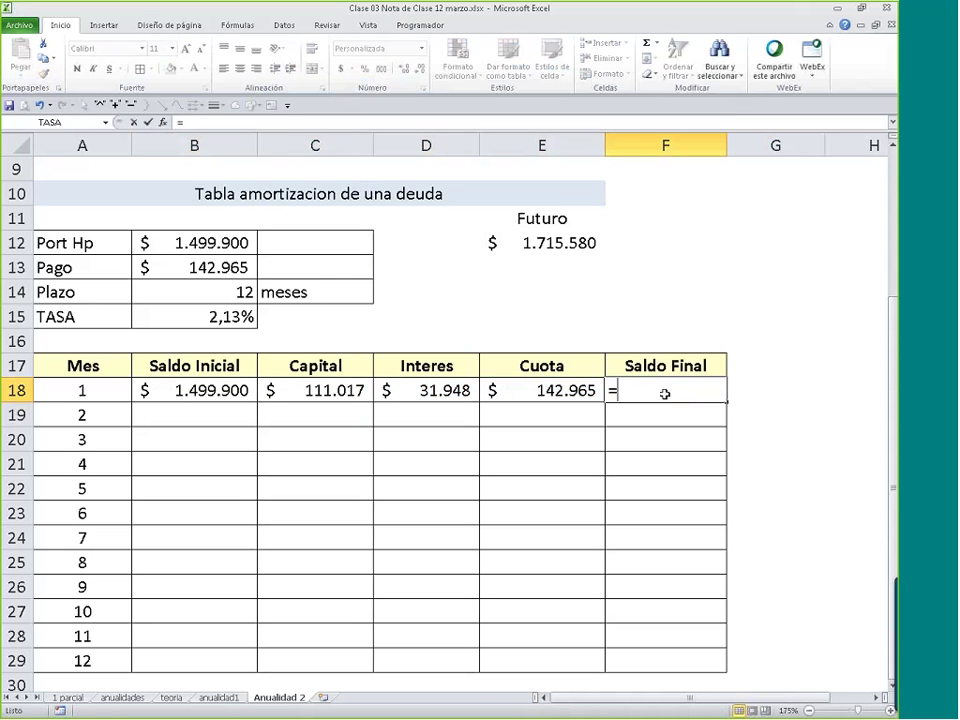
click(212, 390)
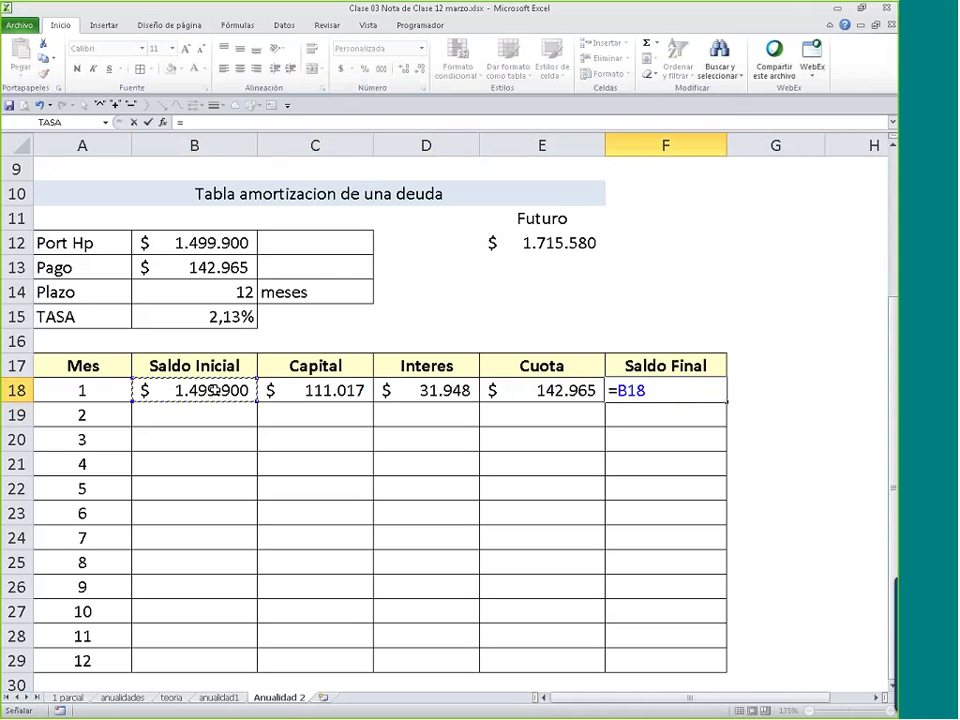
text(-)
click(350, 390)
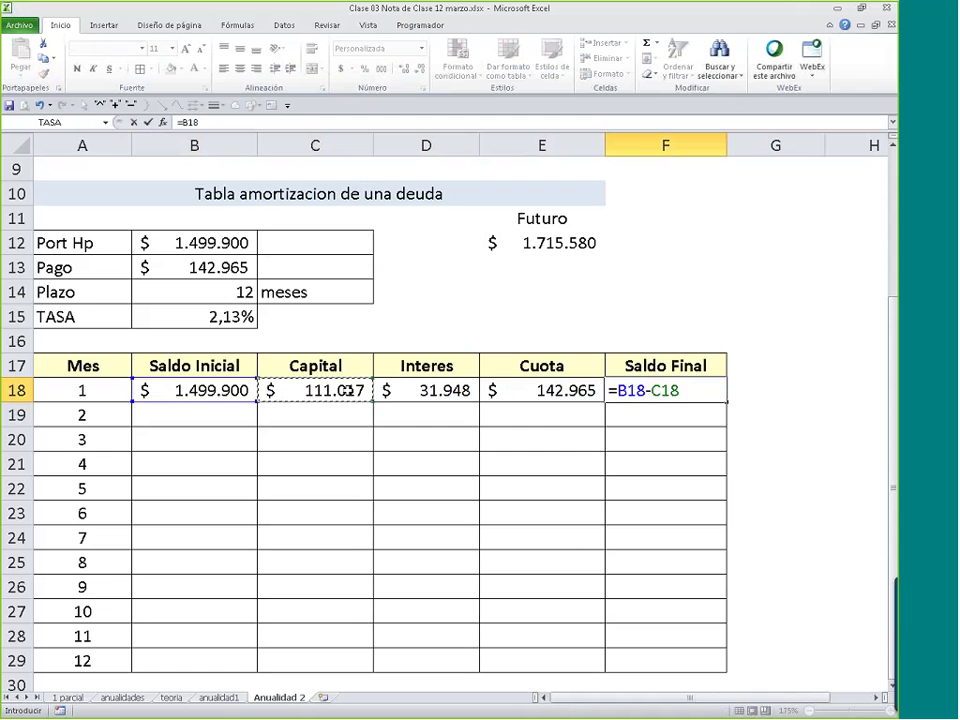
key(Return)
drag(195, 390, 740, 390)
- Set the Saldo Inicial of month 2 in B19 to =F18 and fill the formula down to B29
click(220, 418)
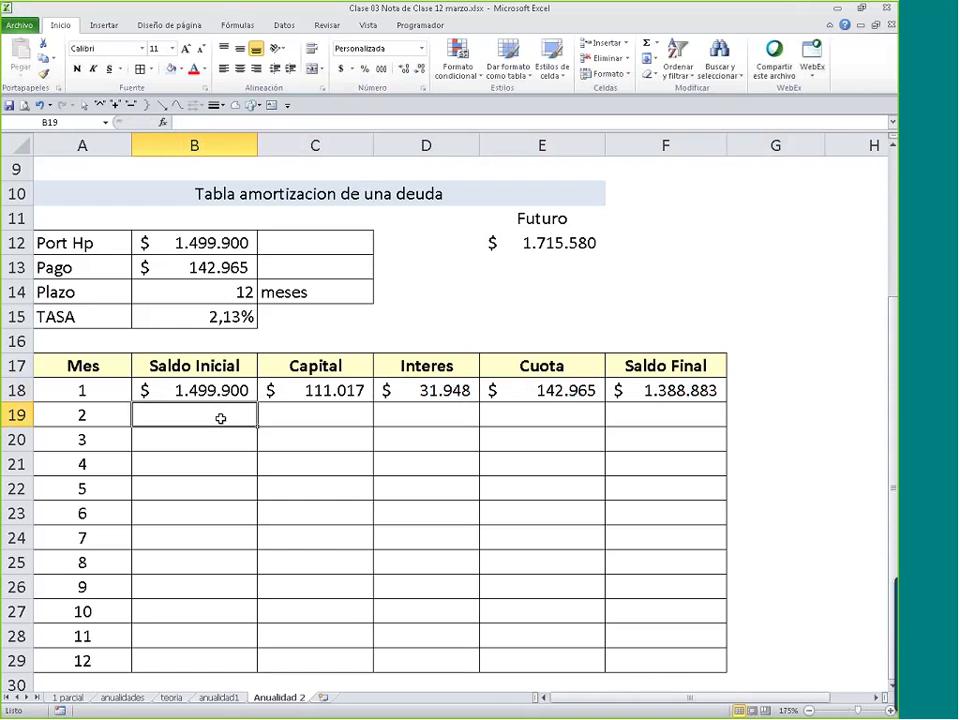
text(=)
click(662, 390)
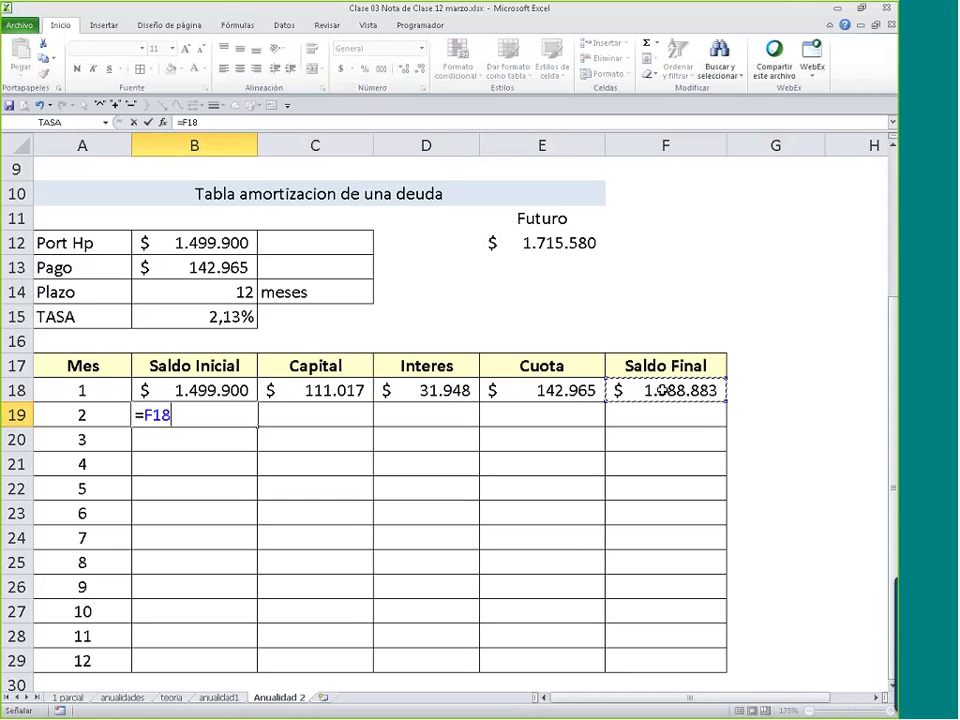
key(Return)
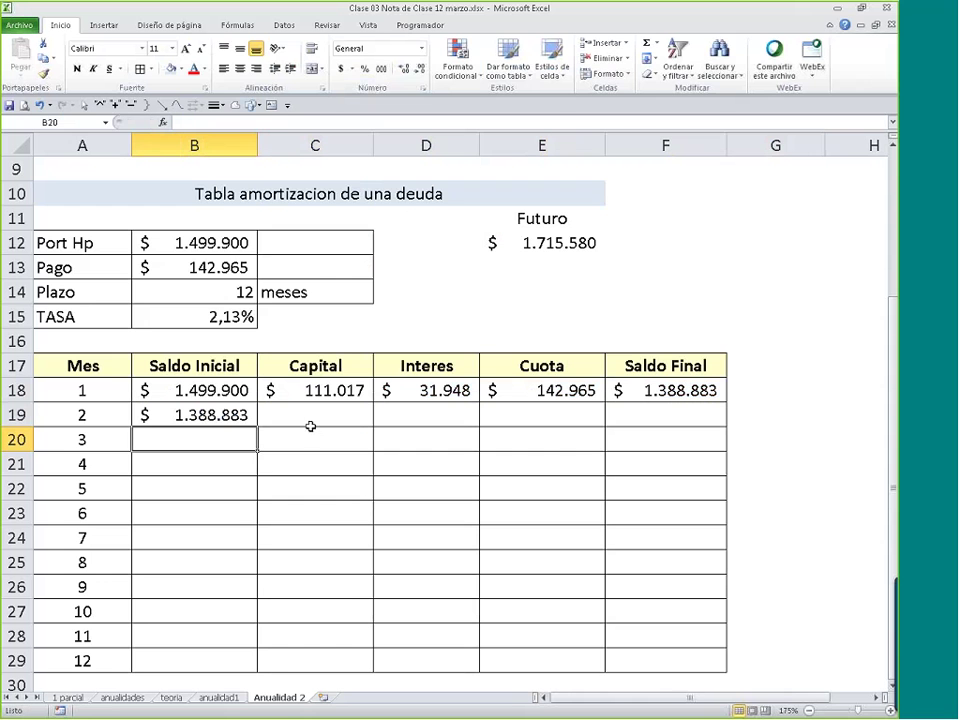
click(237, 418)
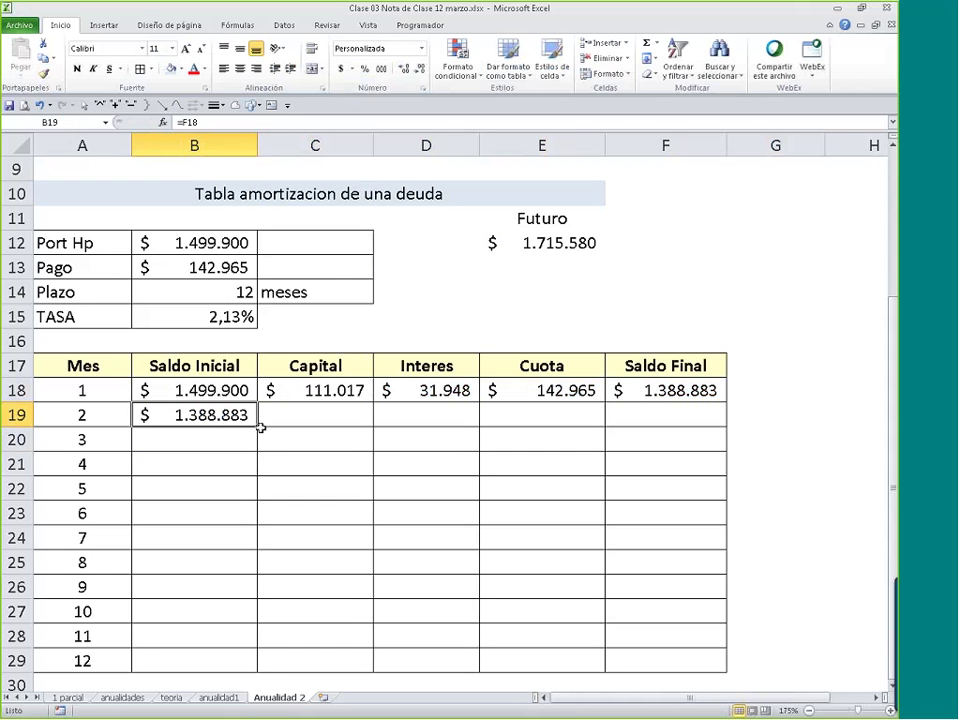
drag(258, 428, 252, 668)
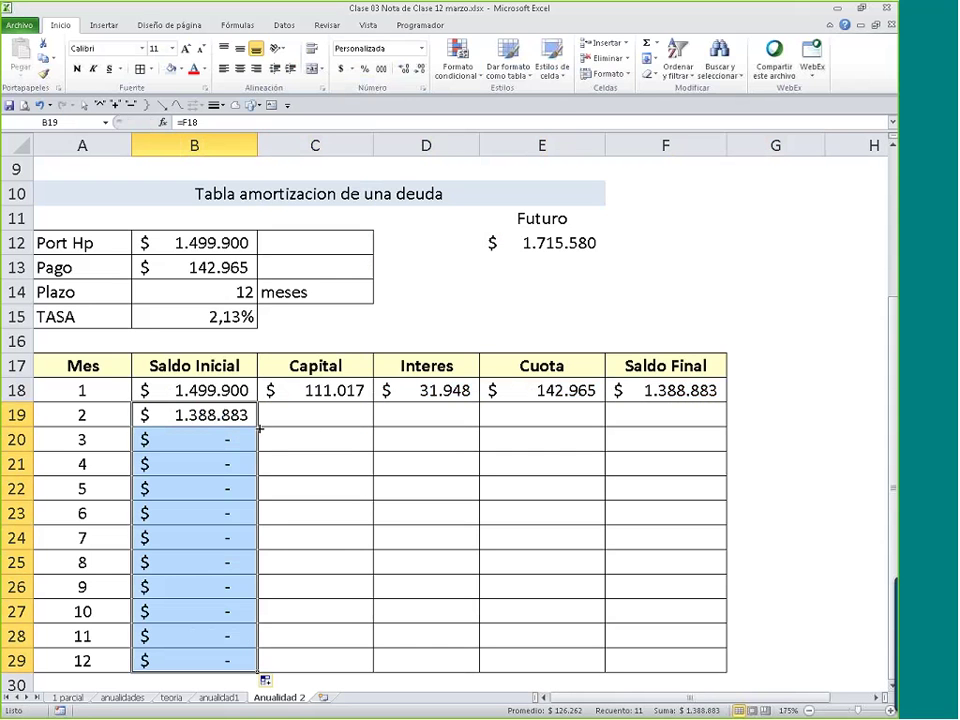
click(232, 445)
drag(232, 445, 246, 639)
- Fill the month 1 Capital, Interes, Cuota and Saldo Final formulas in C18:F18 down to row 29
drag(315, 415, 658, 671)
drag(315, 390, 727, 401)
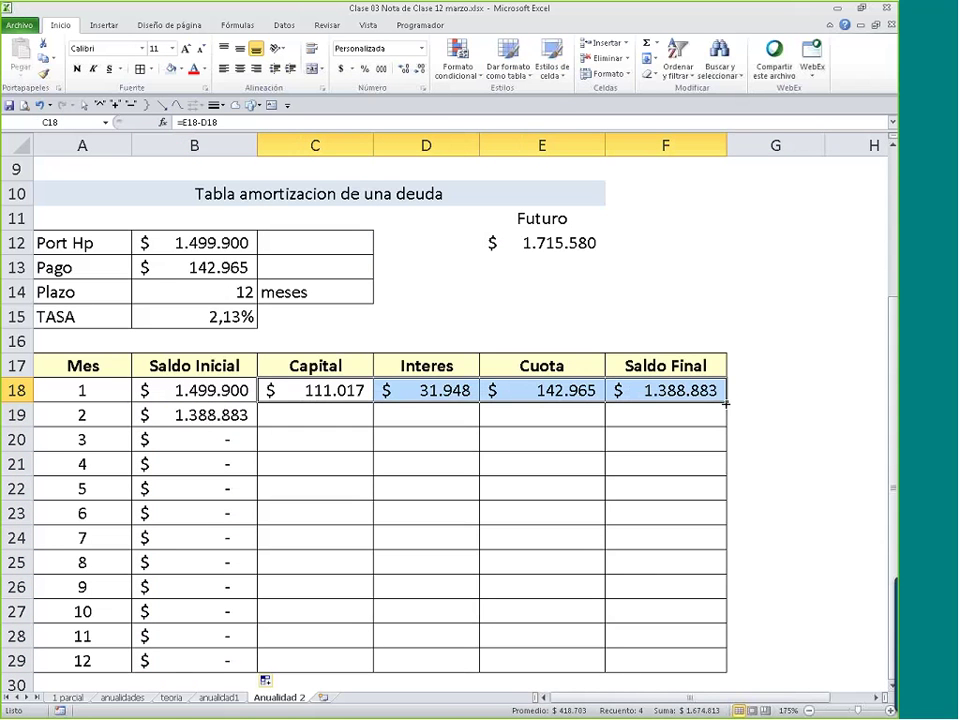
double_click(728, 402)
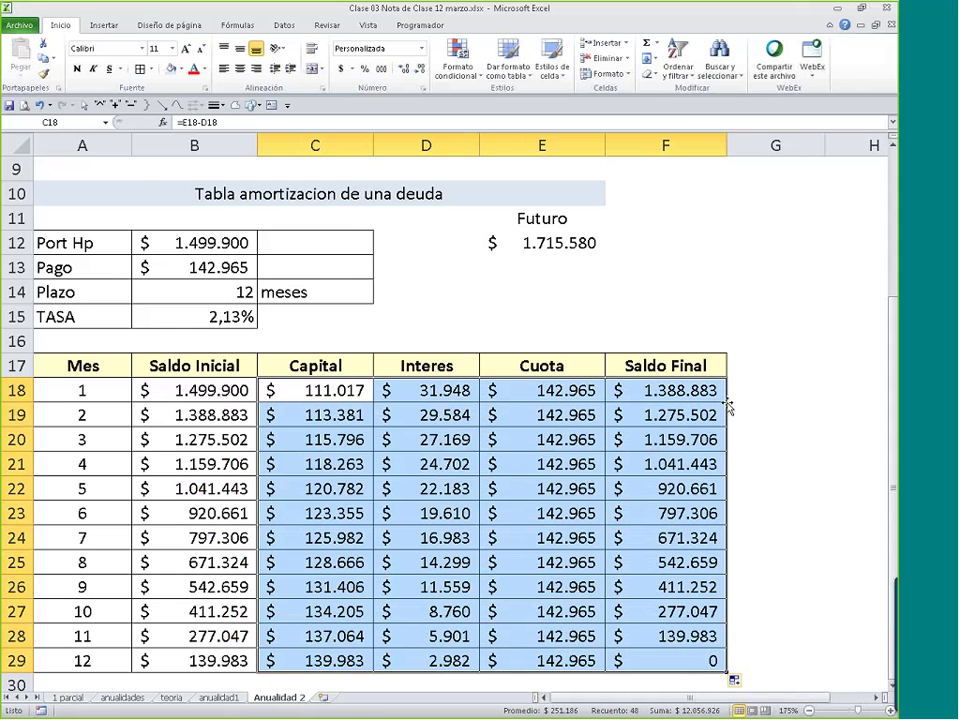
- Add the label "Monto int" below the amortization table's Capital column and move it from C30 to C31
scroll(688, 408, down, 1)
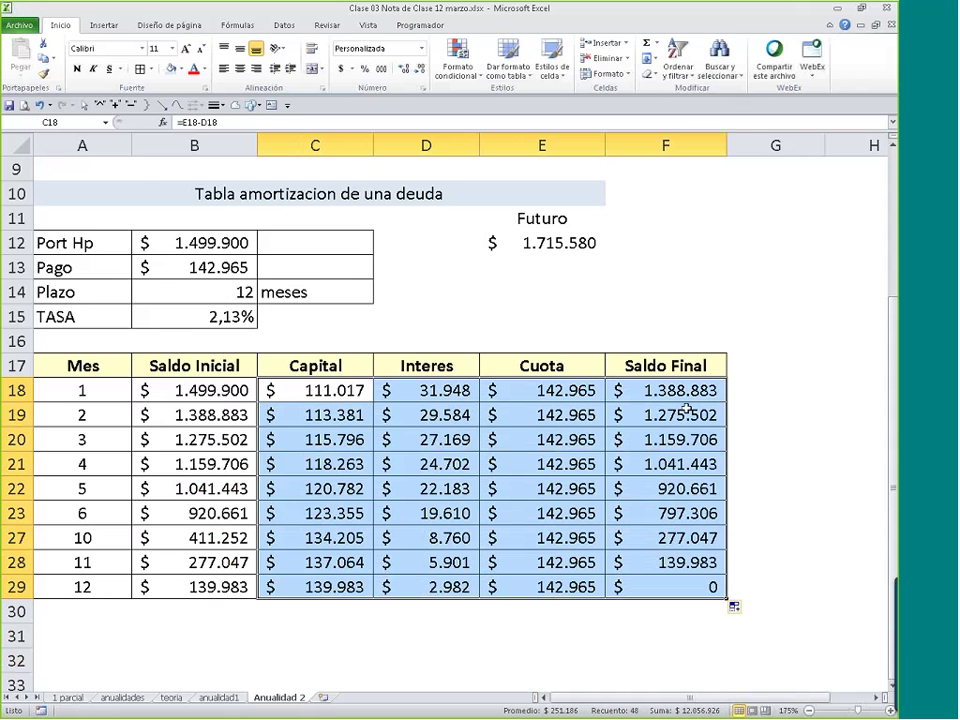
click(354, 617)
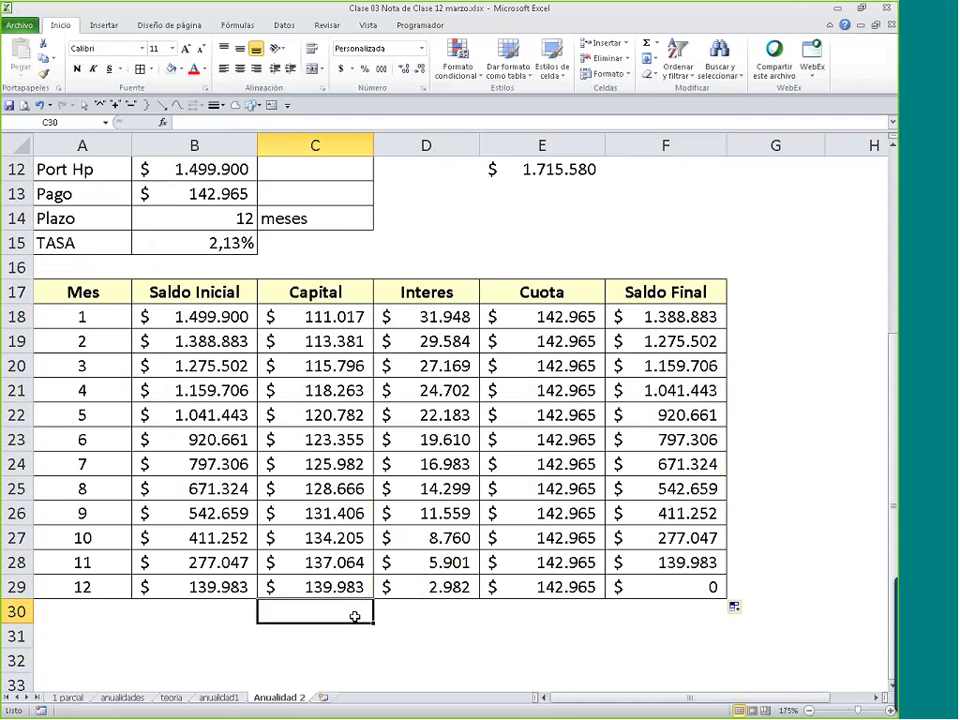
text(Monto int)
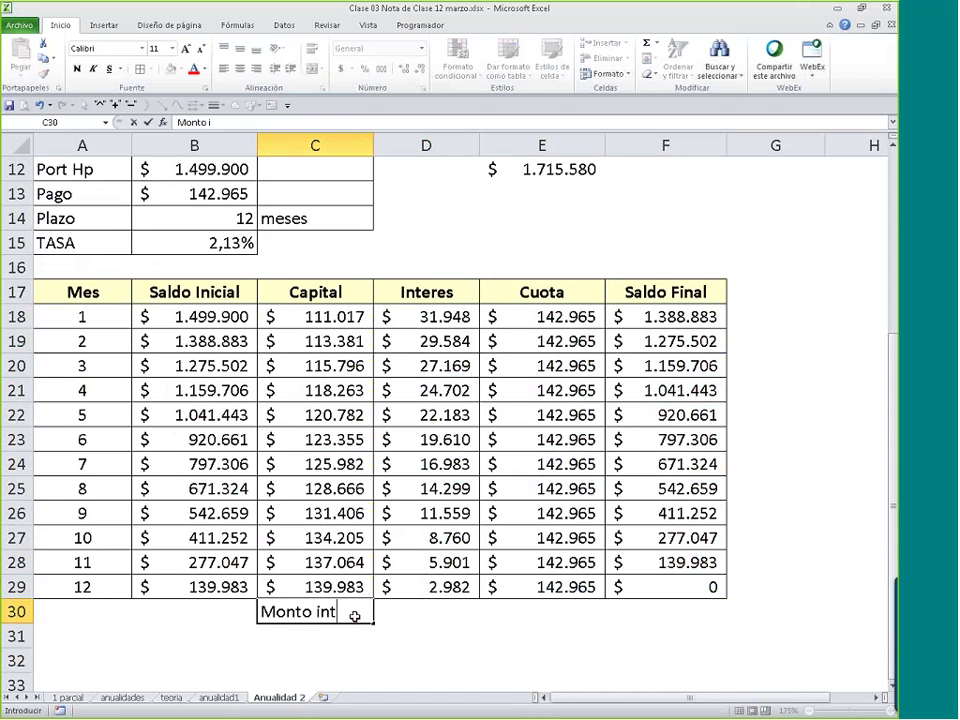
click(424, 632)
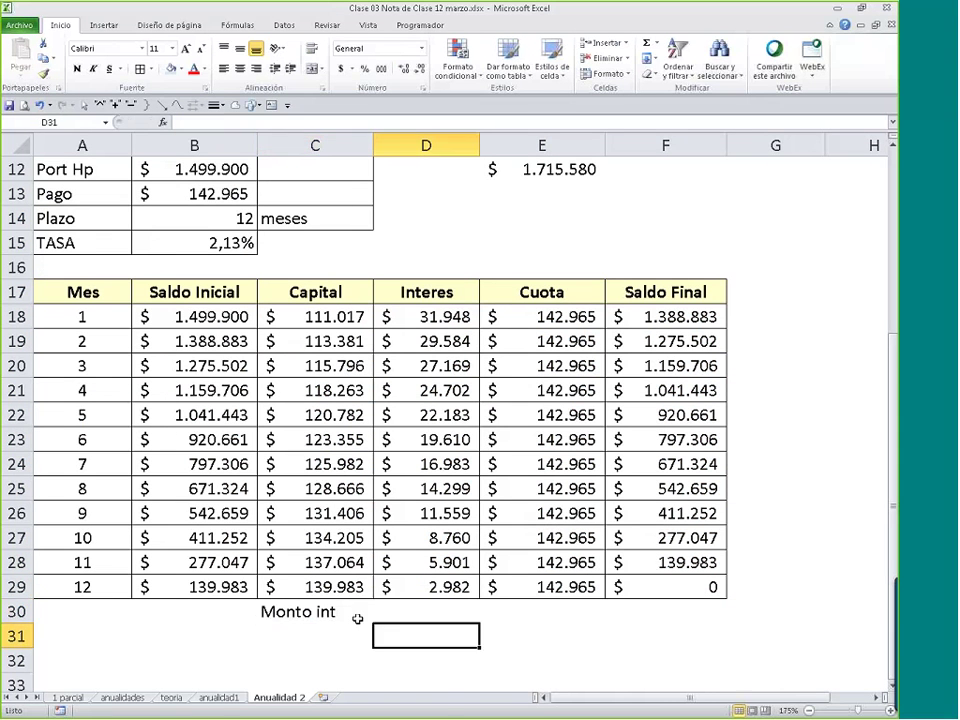
click(356, 619)
drag(332, 624, 334, 641)
- Total the Interes column in D31 with =SUMA(D18:D30)
click(420, 632)
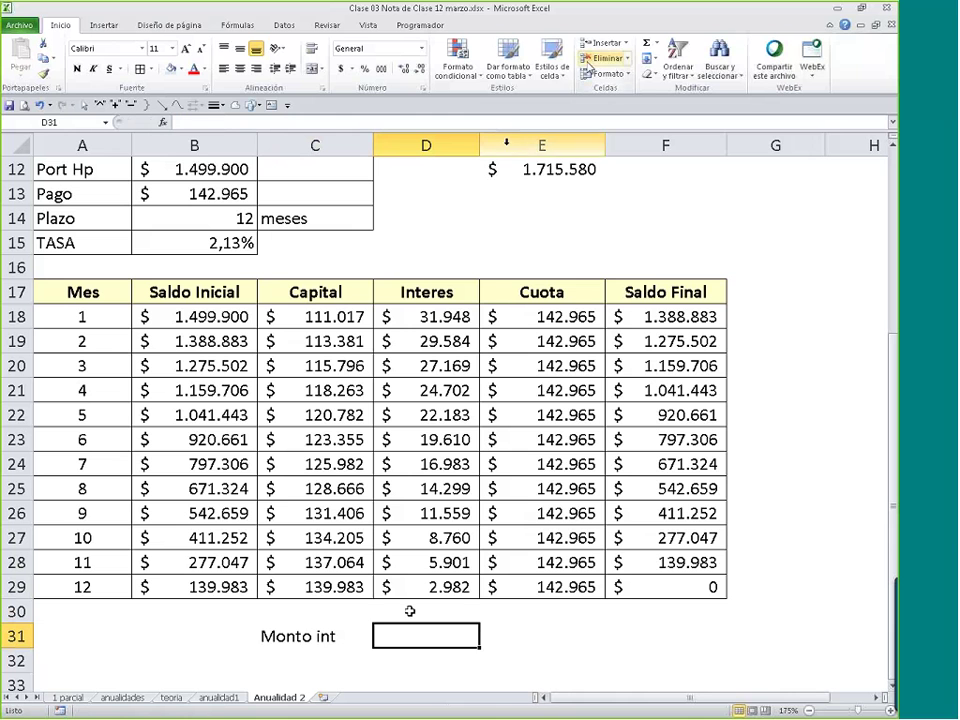
click(645, 43)
key(Return)
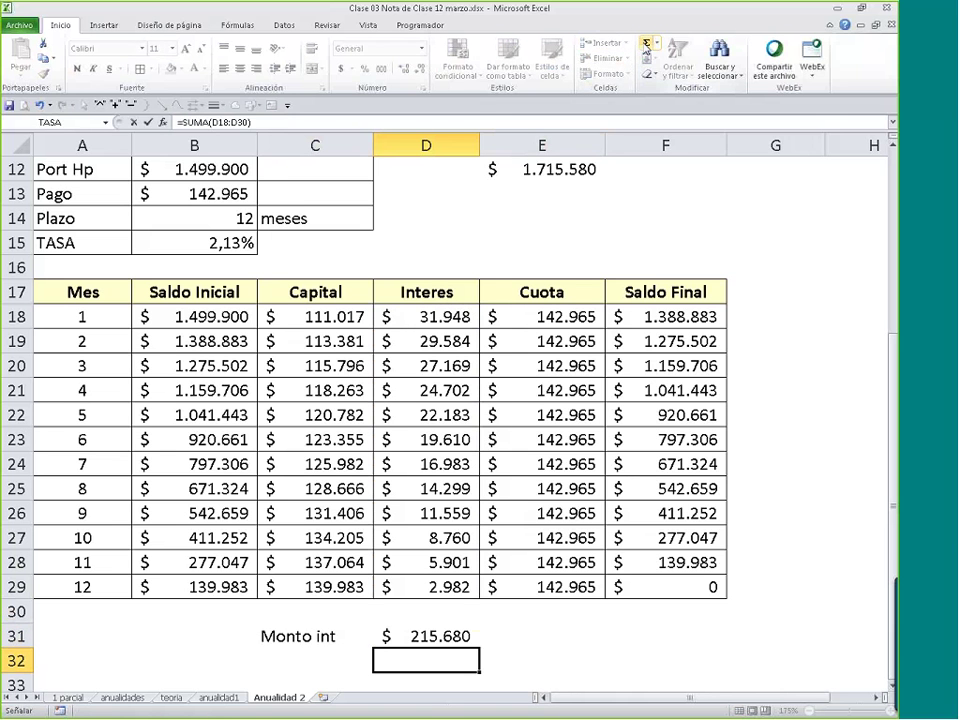
- Make the Monto int label and total in C31:D31 bold with borders, and check the sum formula in D31
drag(300, 636, 390, 630)
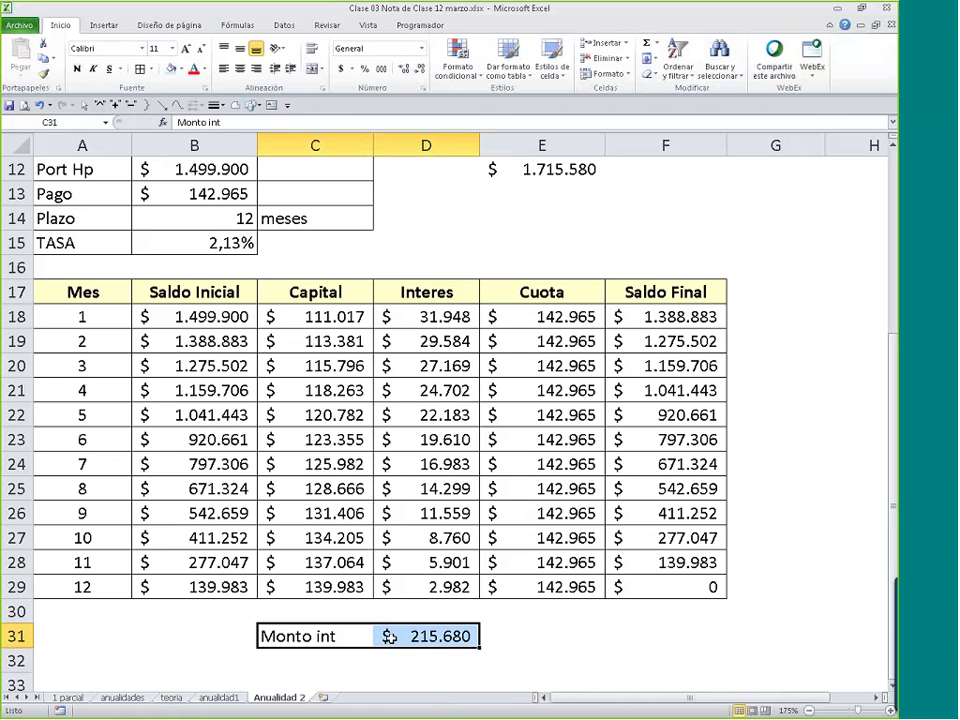
click(76, 68)
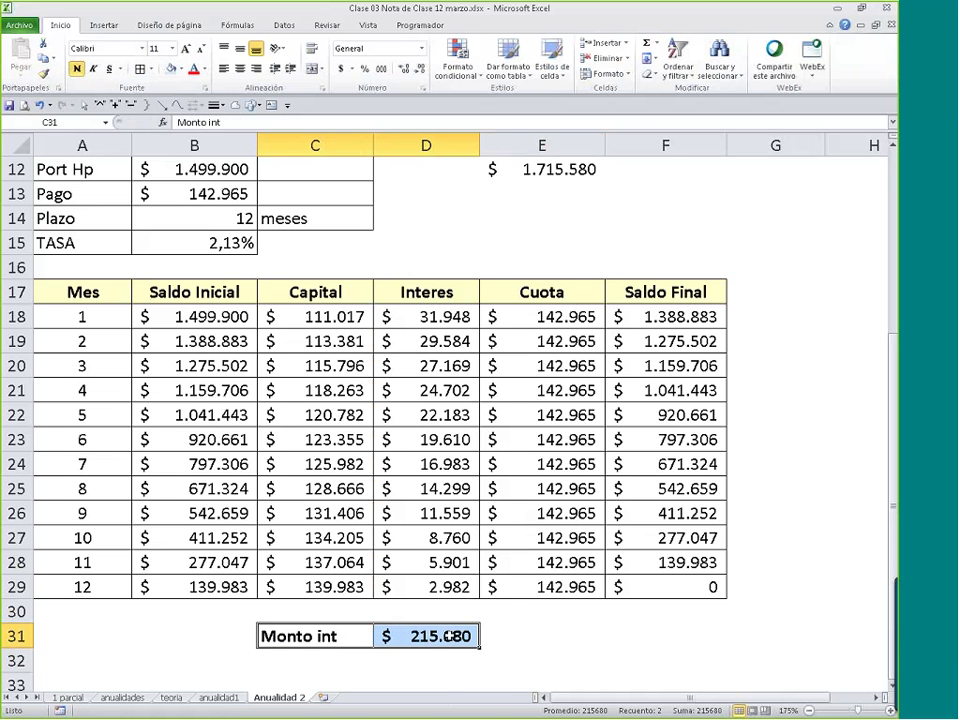
click(447, 636)
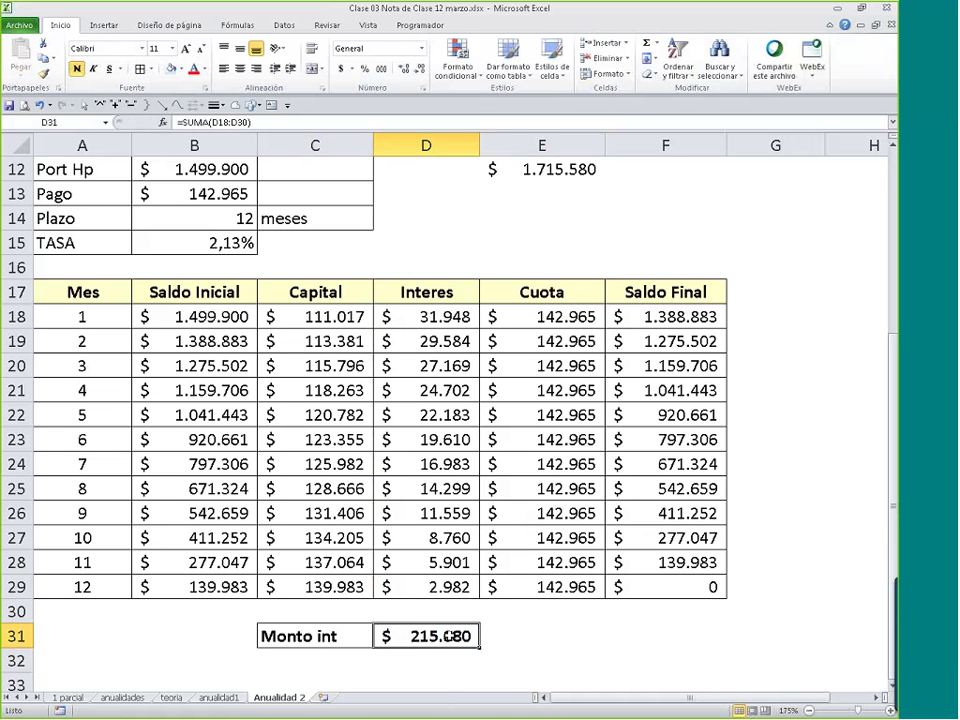
double_click(447, 636)
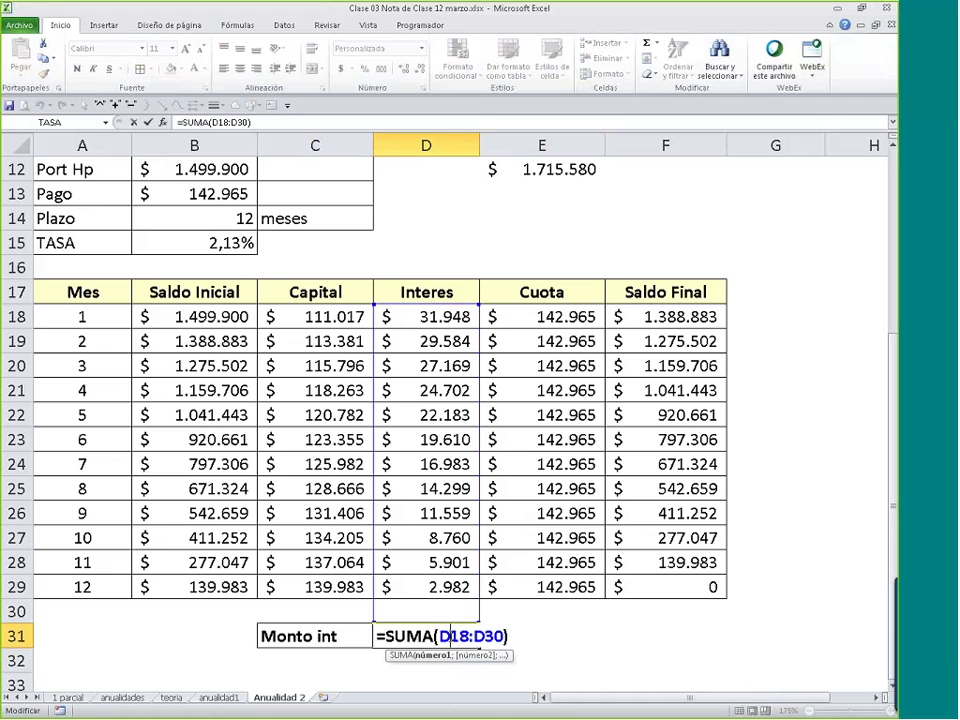
key(Return)
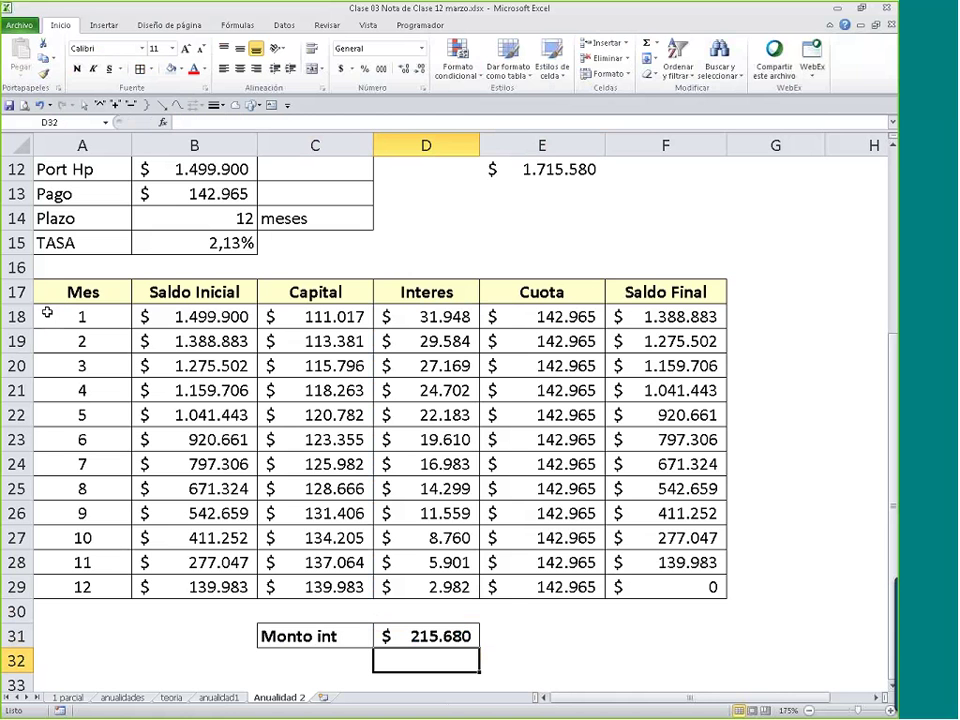
- Switch to the Motor price page in Chrome and look up the price of an Automóvil, Kia Cerato, model 2015
key(alt+Tab)
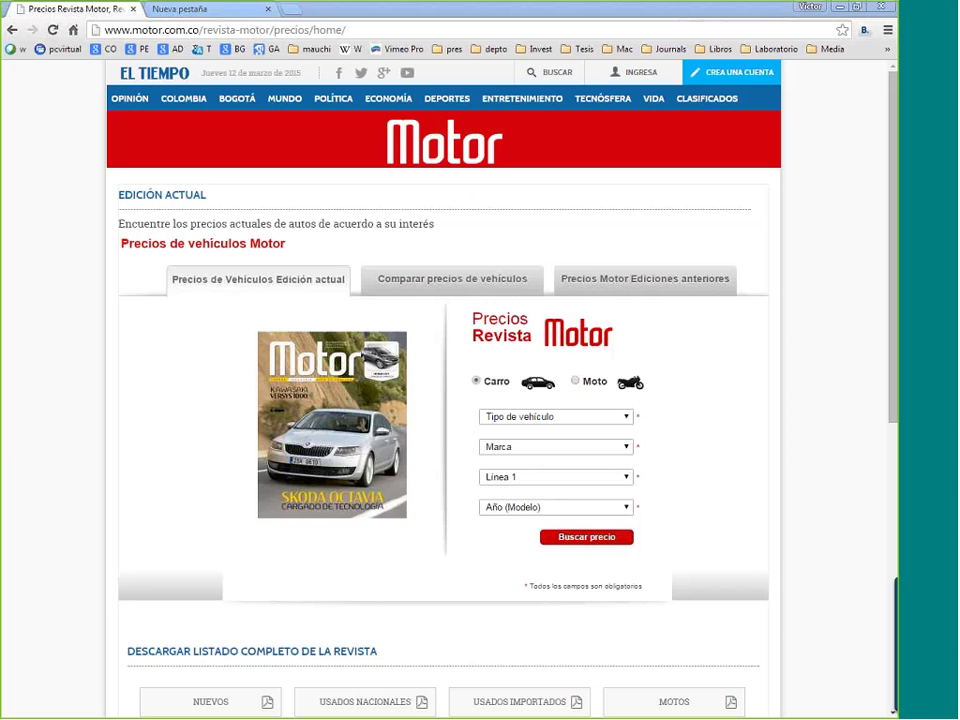
click(600, 416)
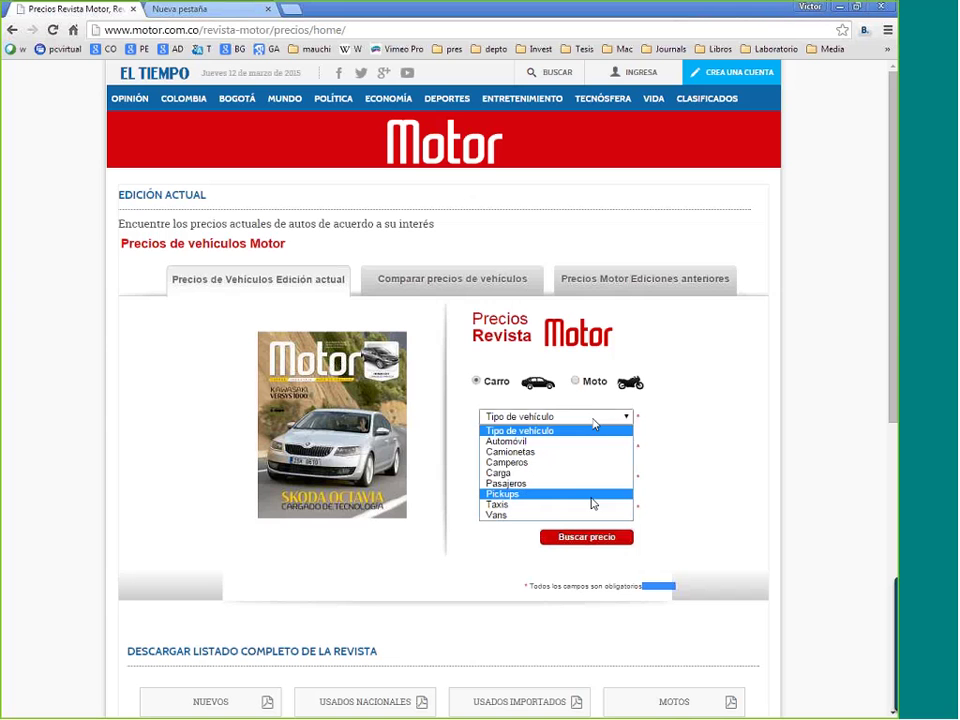
click(608, 441)
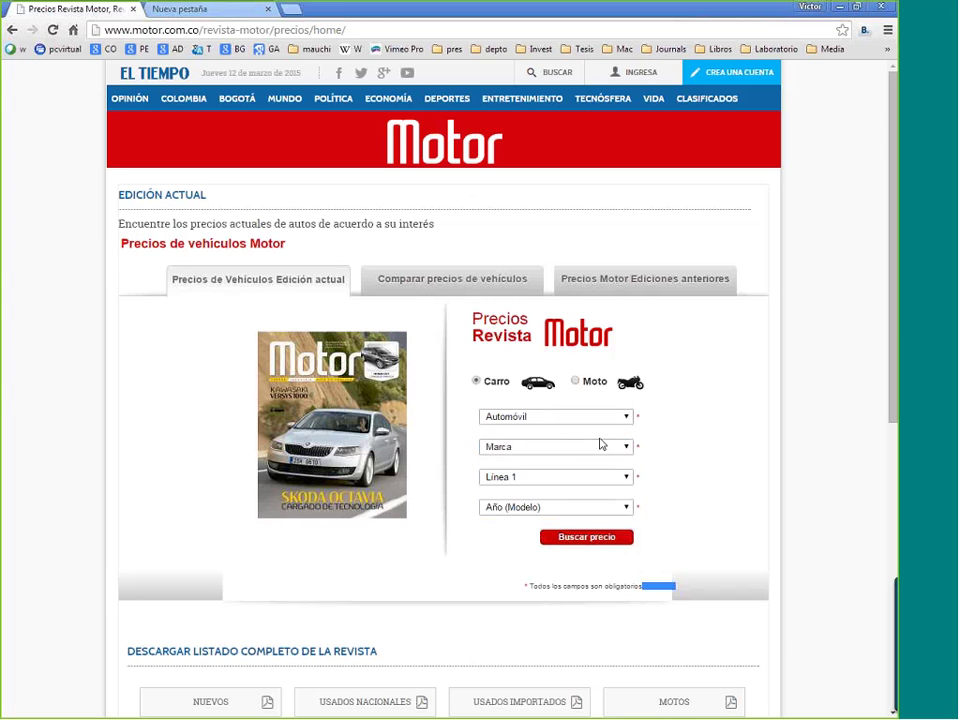
click(593, 448)
scroll(592, 628, down, 5)
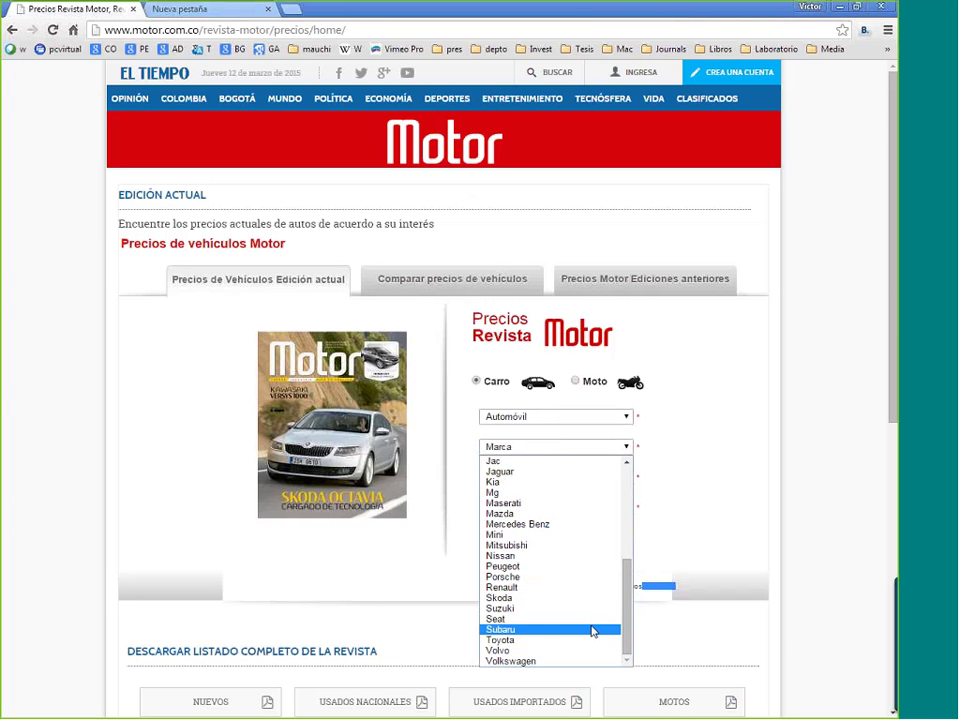
click(564, 482)
click(553, 477)
click(556, 502)
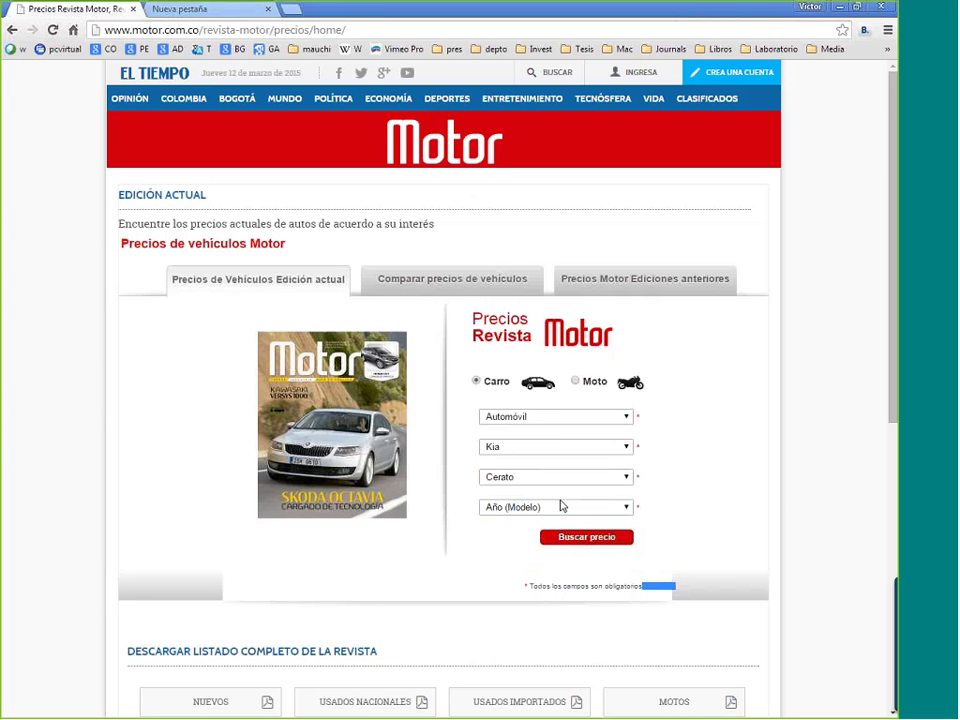
click(580, 512)
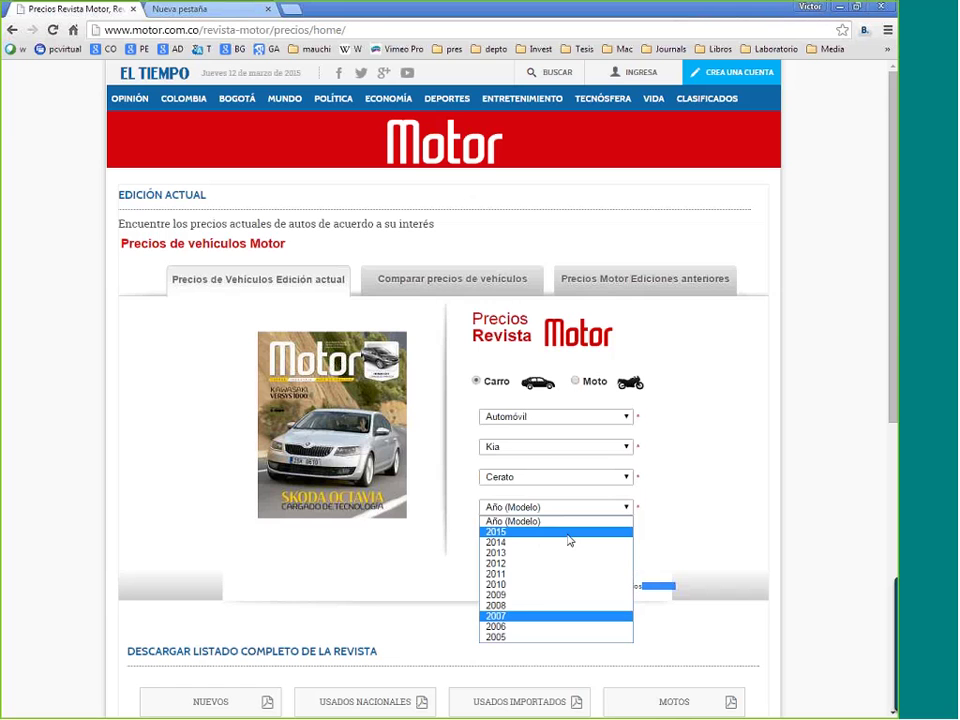
click(563, 532)
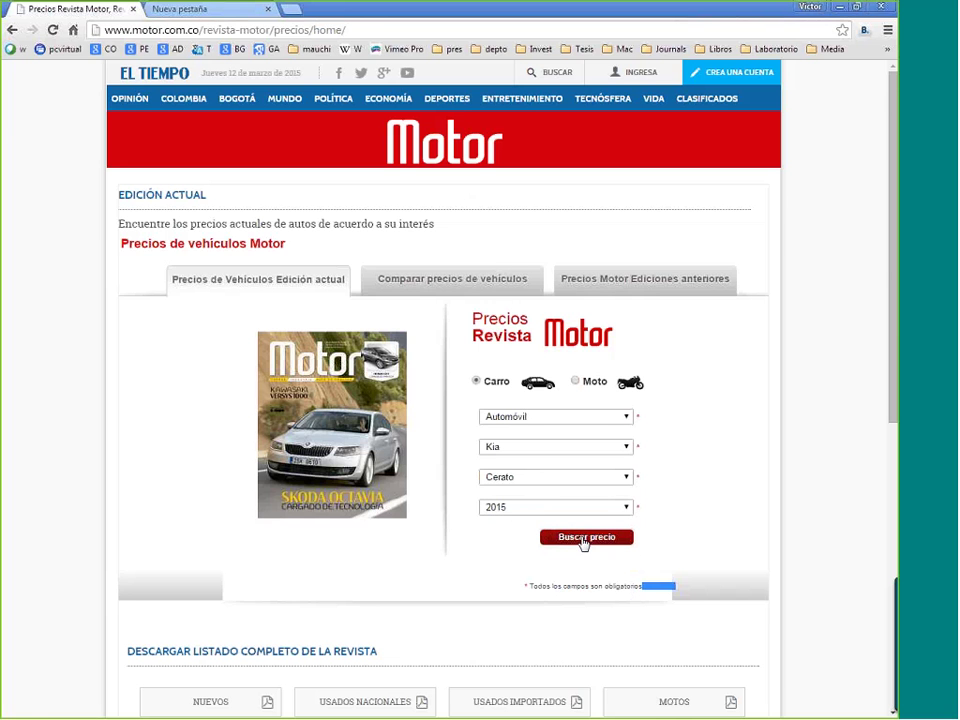
click(584, 542)
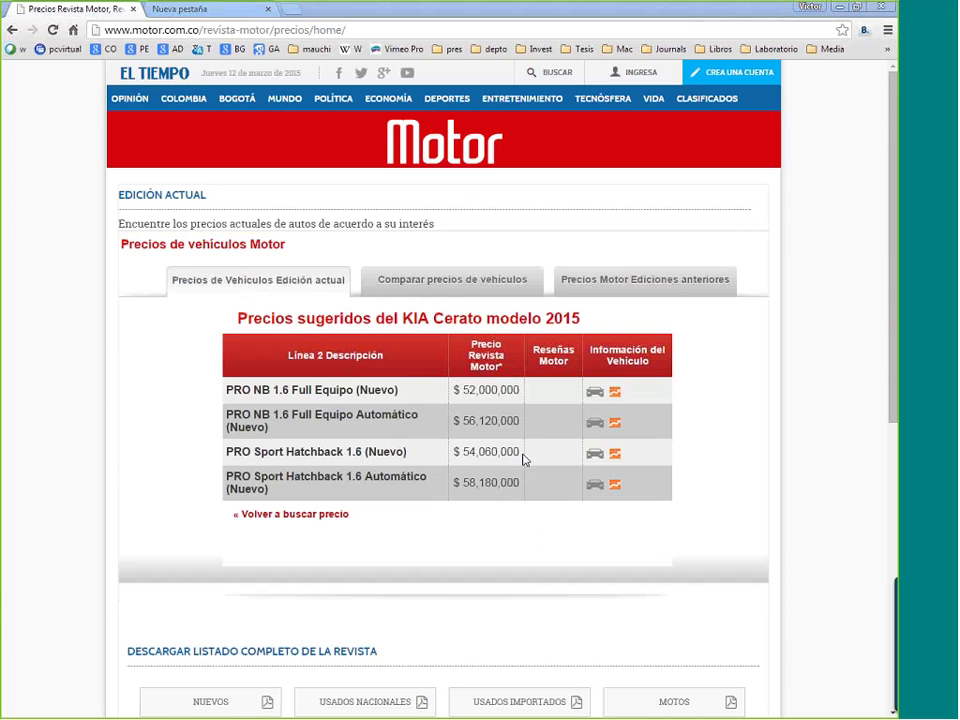
- Copy the Revista Motor price of the PRO Sport Hatchback 1.6 (Nuevo)
drag(519, 456, 455, 457)
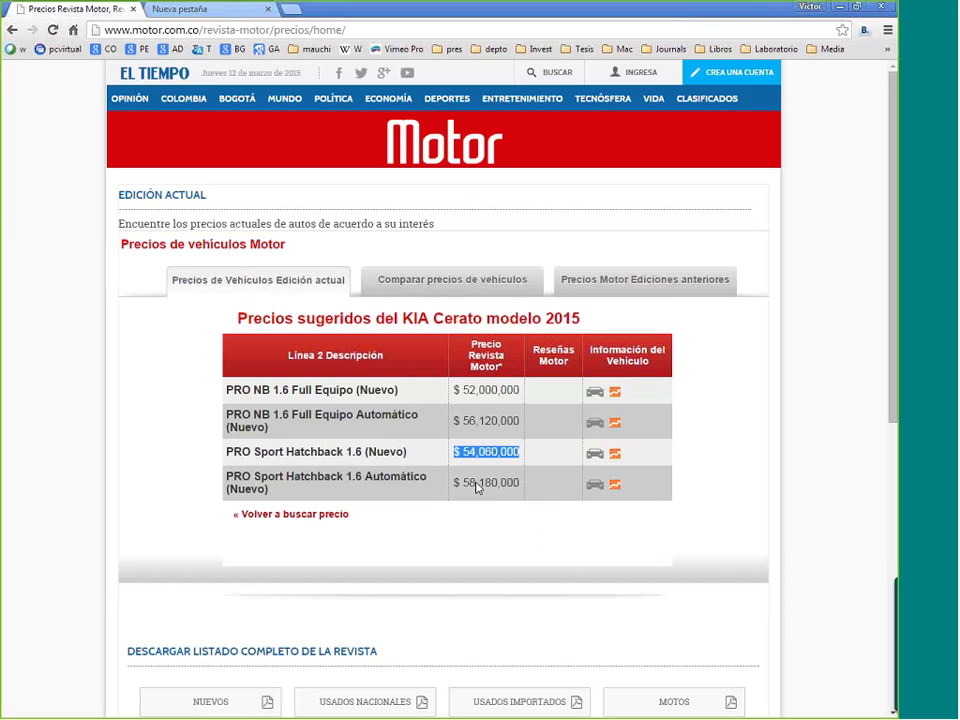
right_click(488, 457)
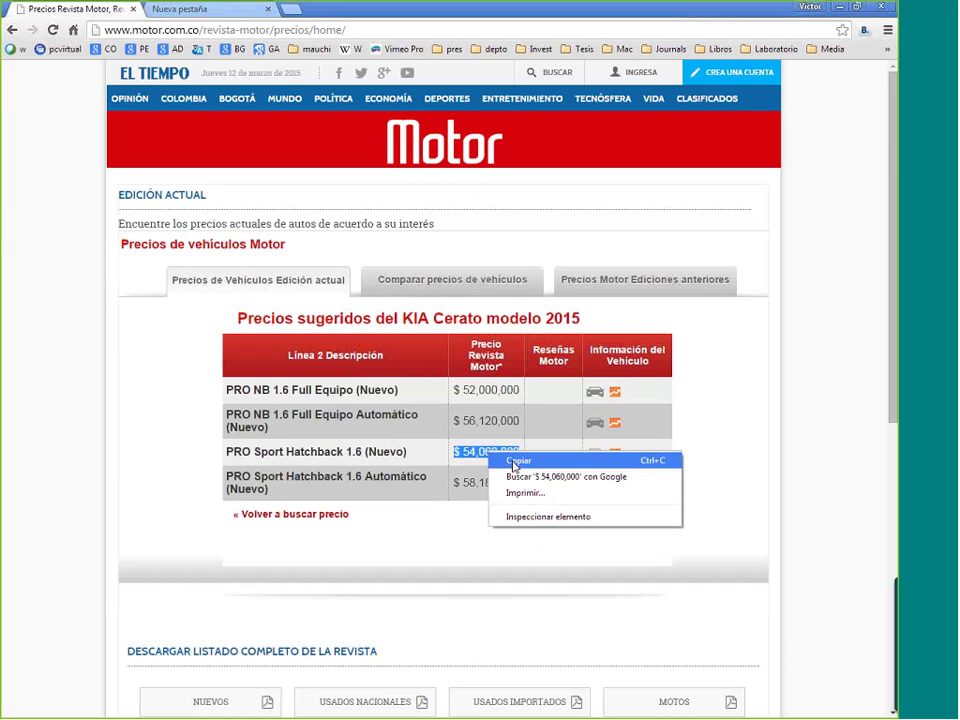
click(508, 461)
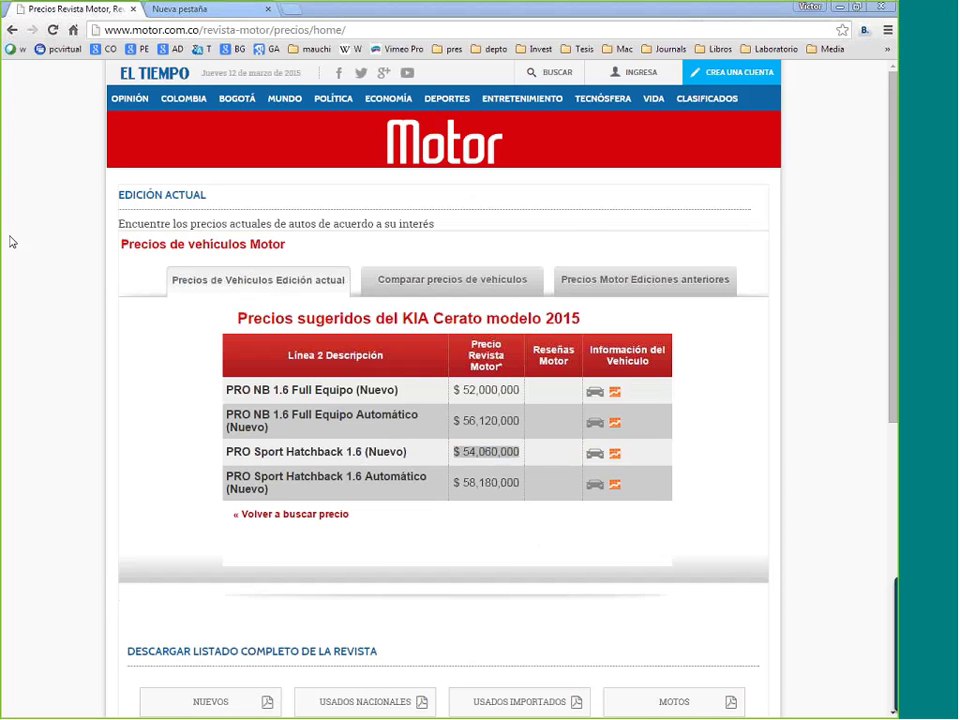
- Switch back to the Excel workbook and add a new sheet named "Anualidad 3" after Anualidad 2
key(alt+Tab)
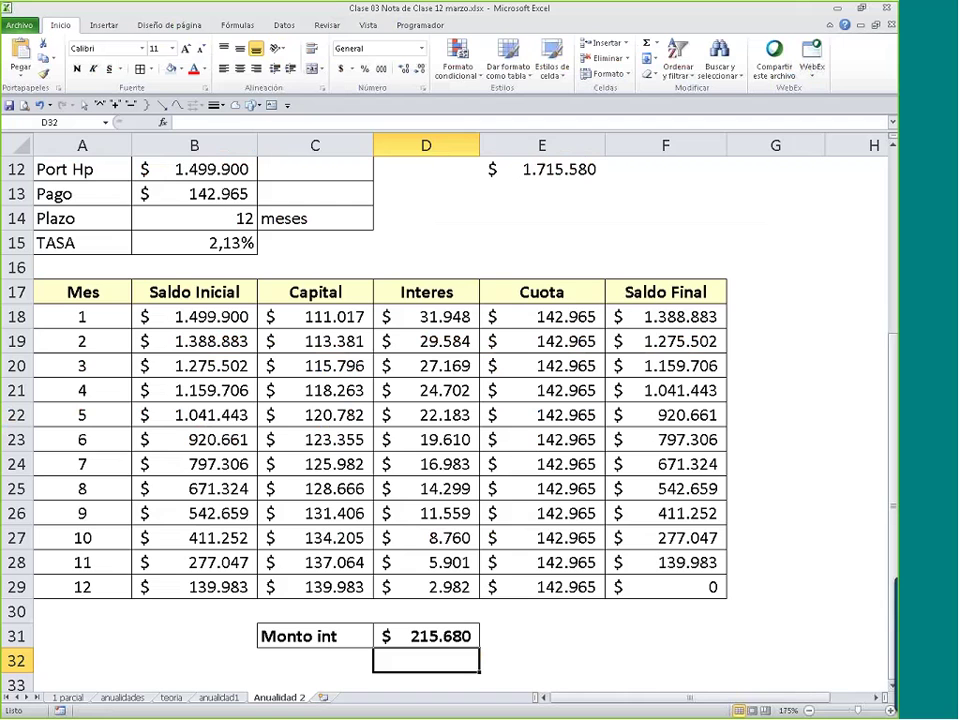
click(323, 697)
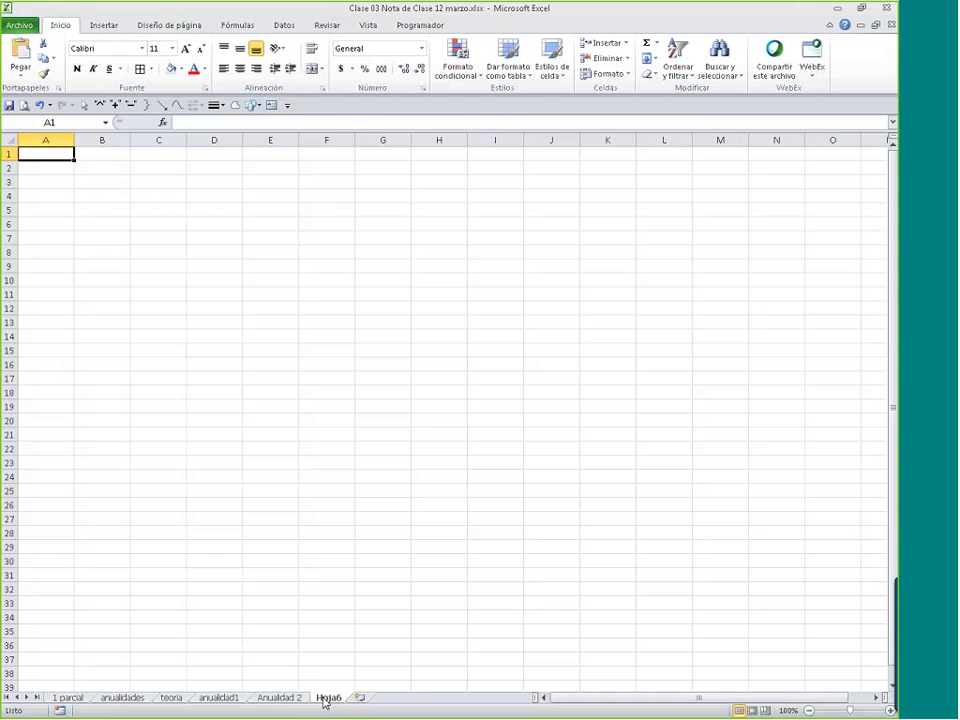
double_click(331, 697)
text(Anualidad)
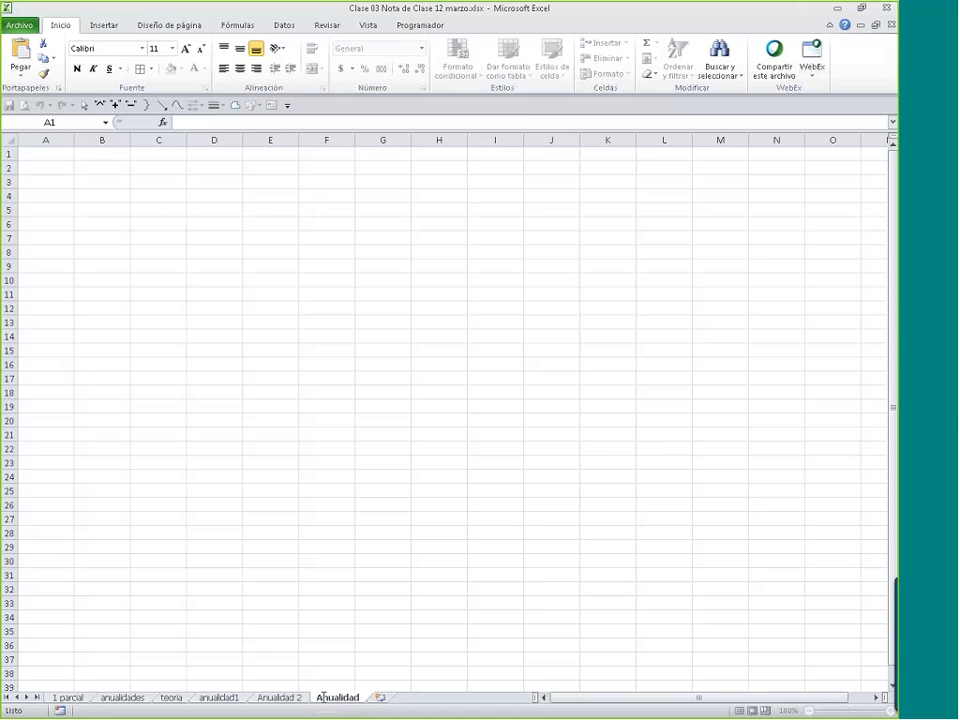
text( 3)
click(195, 267)
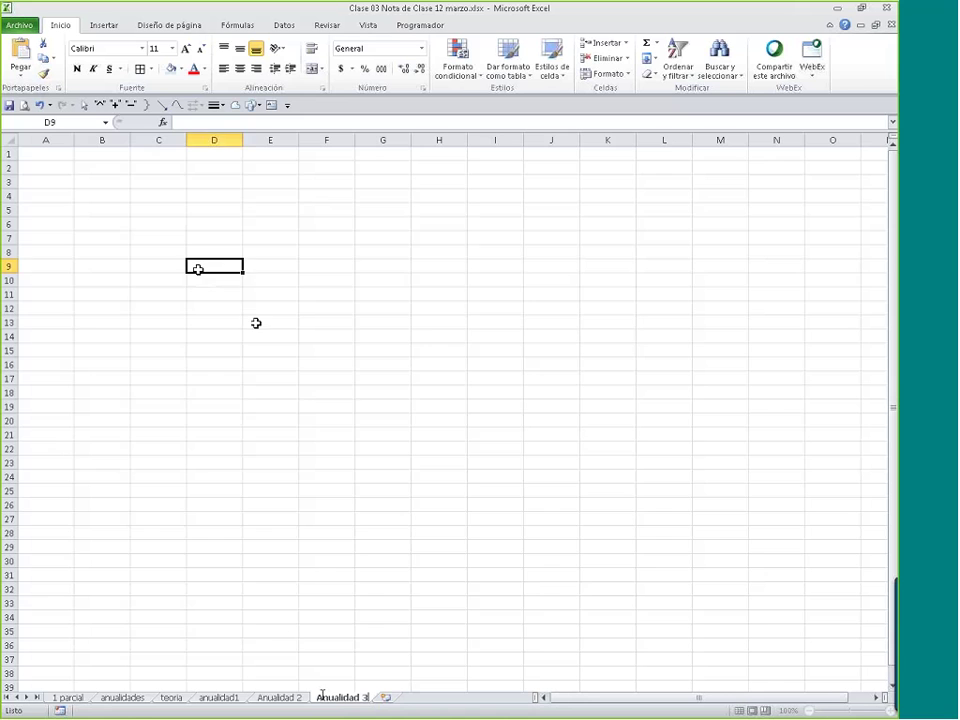
- Enter the title "calcular el valor de la Cuota (pago)" in A1, merged and centered across A1:E1 with a light blue fill
scroll(139, 276, up, 5)
click(90, 169)
drag(90, 169, 470, 169)
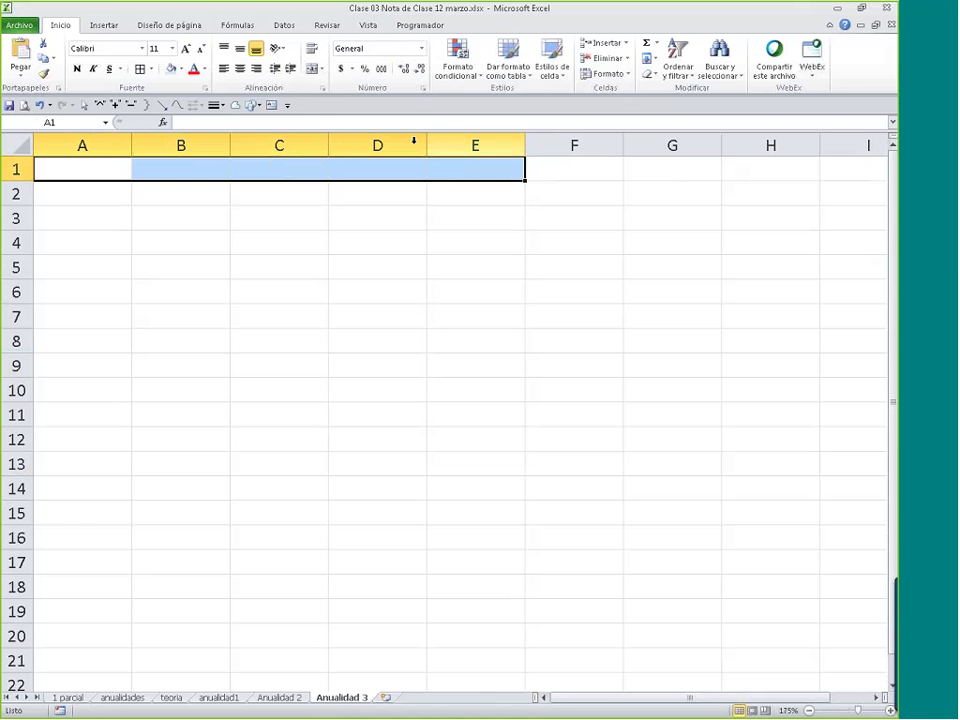
text(c)
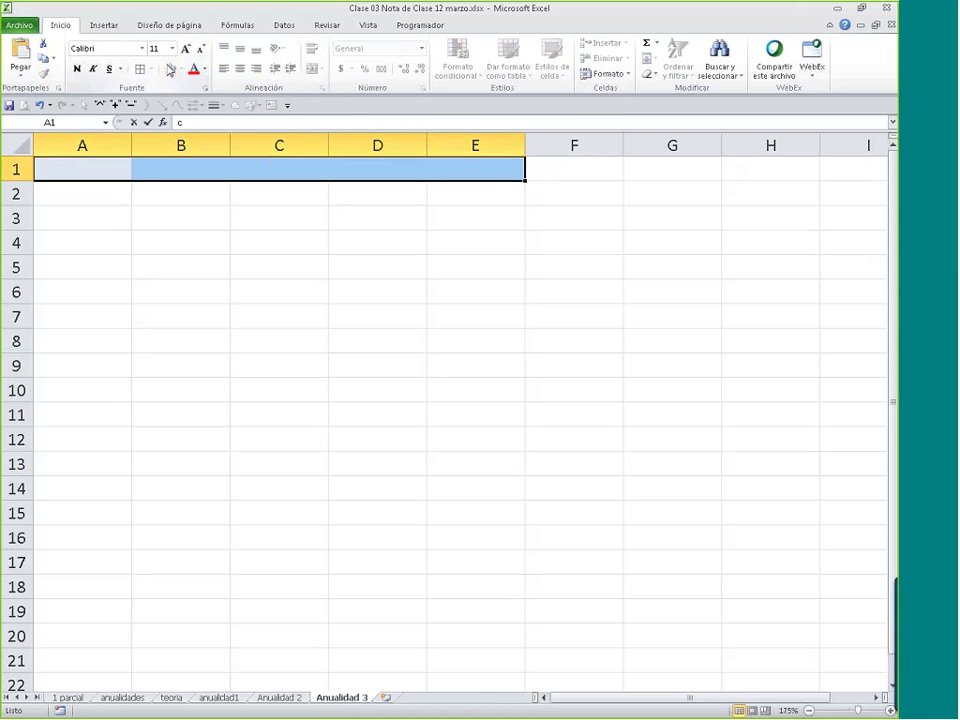
text(alcular el v)
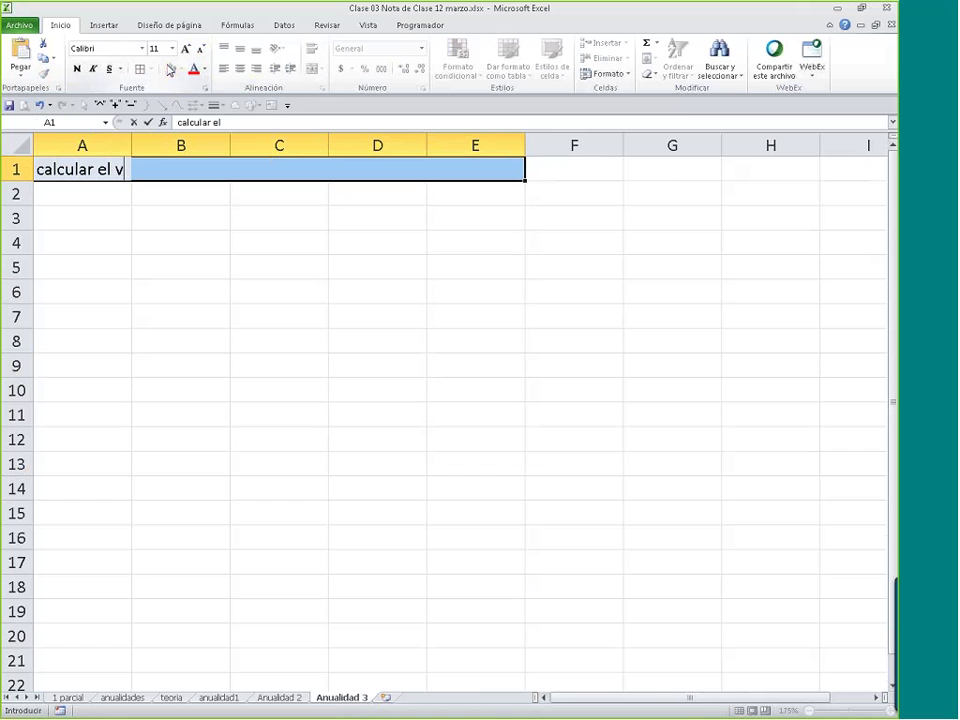
text(alor de la Cuo)
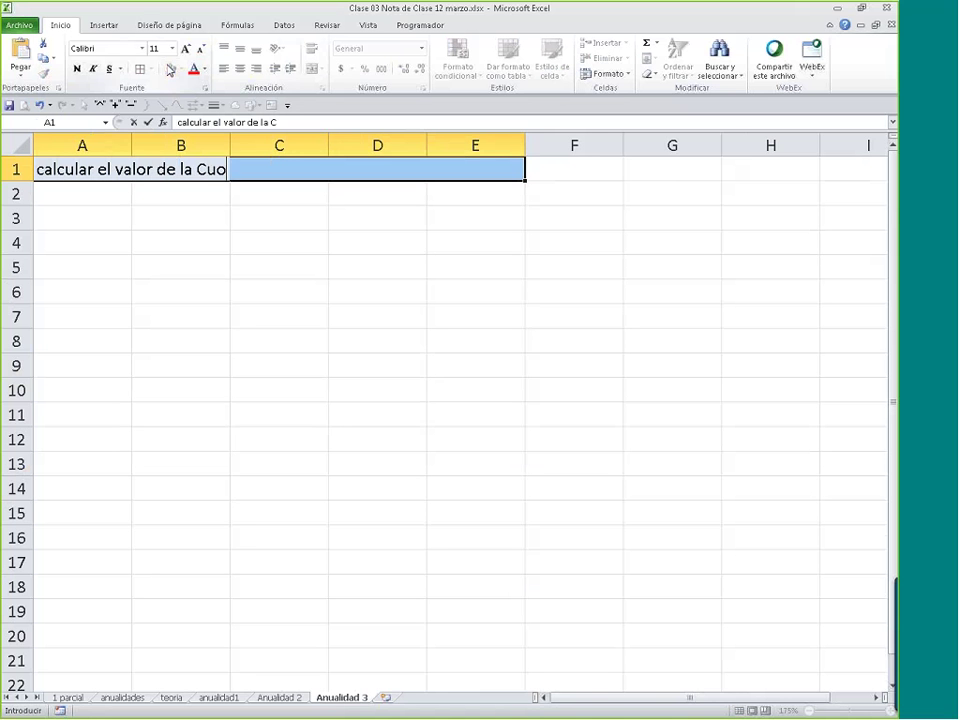
text(ta (pag)
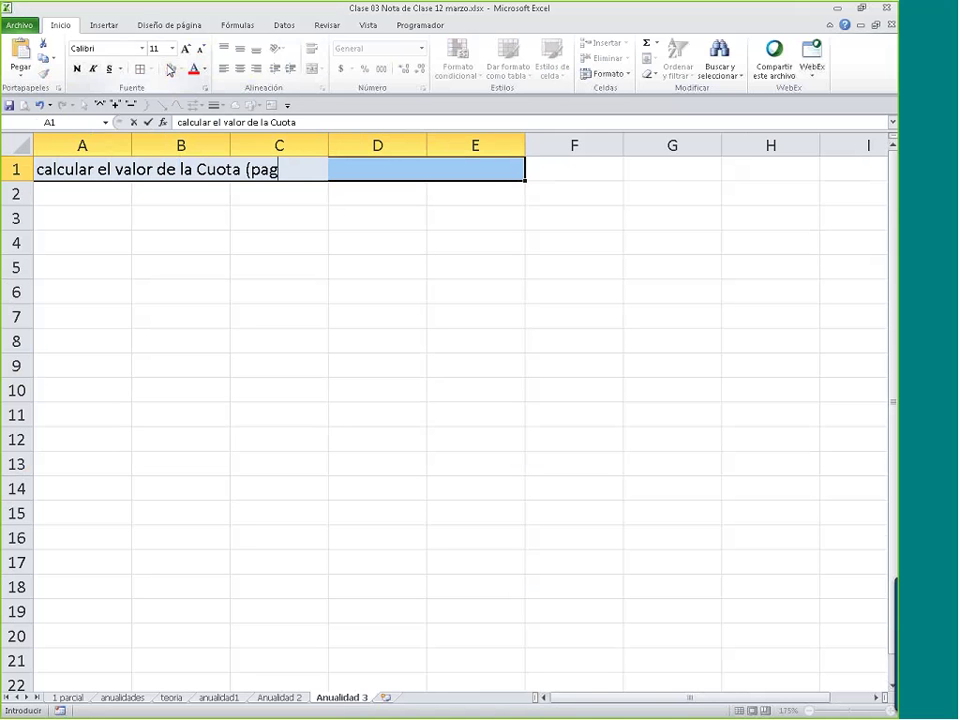
text(o))
key(Return)
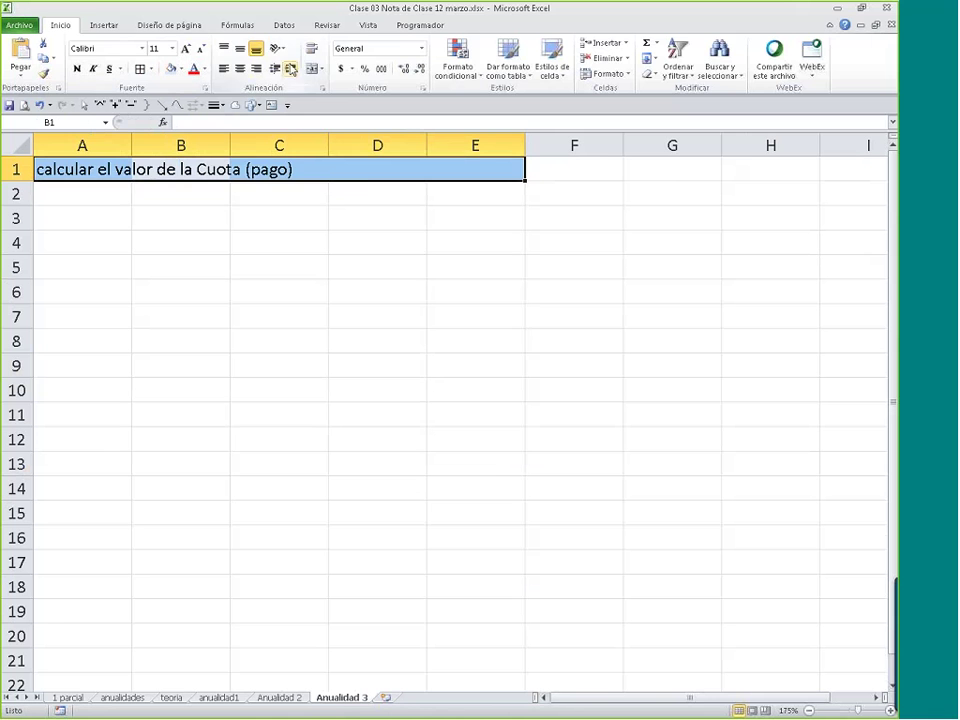
click(314, 68)
- Hide the gridlines of the Anualidad 3 sheet
click(368, 25)
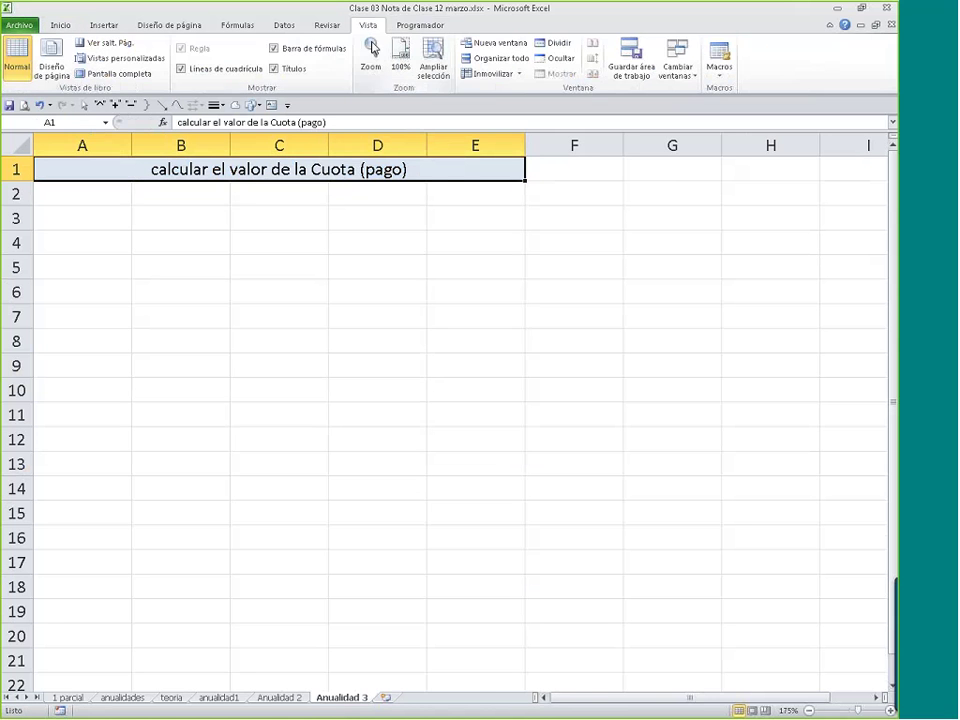
click(224, 70)
click(165, 268)
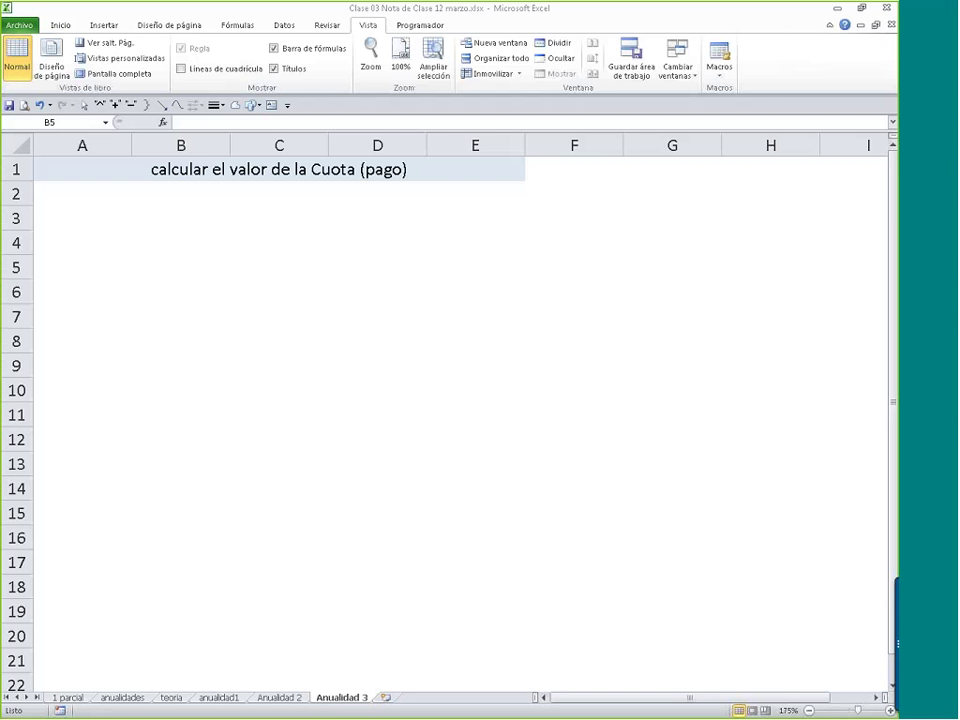
- Paste the copied image into the Anualidad 3 sheet at E3
click(450, 219)
key(ctrl+v)
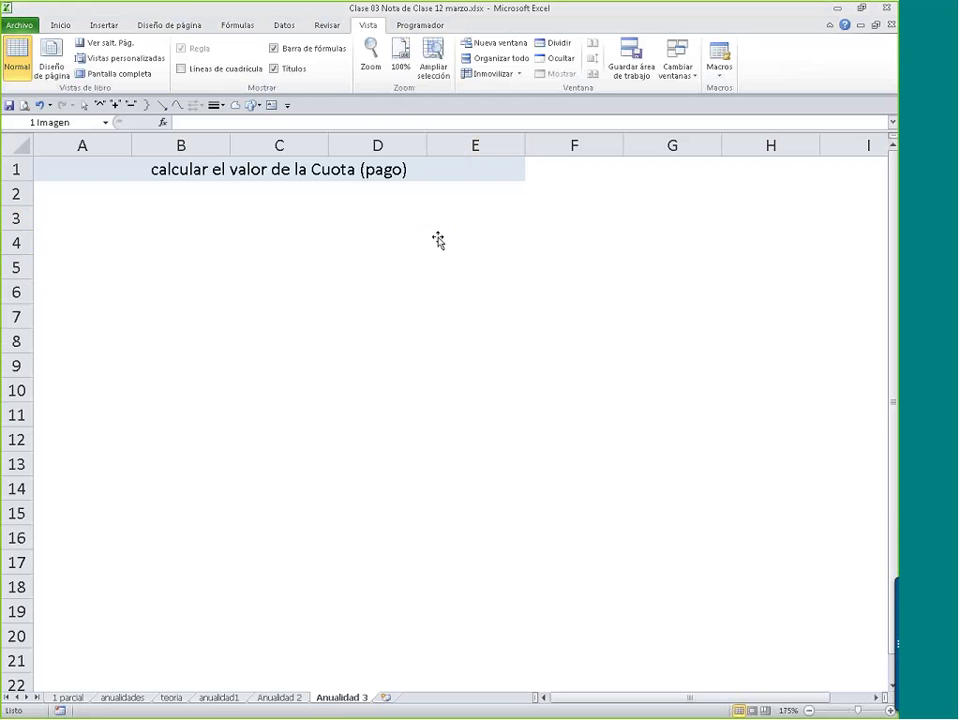
- Shrink the car picture and place it over roughly columns E to G, rows 3 to 8
drag(426, 205, 737, 400)
drag(745, 405, 447, 239)
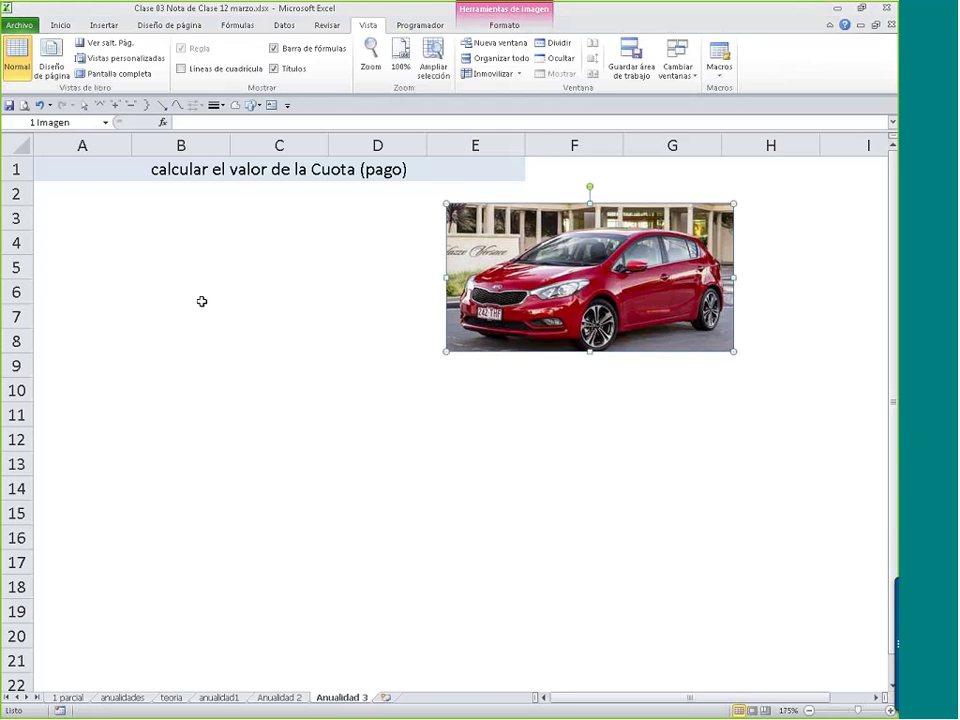
click(201, 301)
- Check the price of the KIA Cerato PRO Sport Hatchback 1.6 on the Motor page in the browser and return to the workbook
click(88, 222)
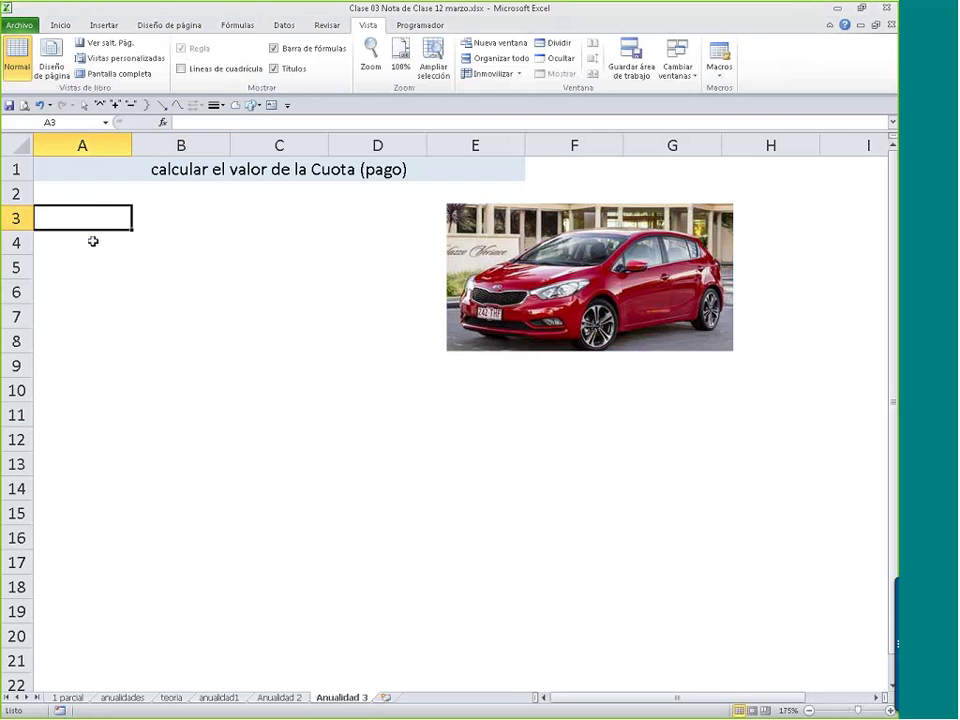
click(184, 219)
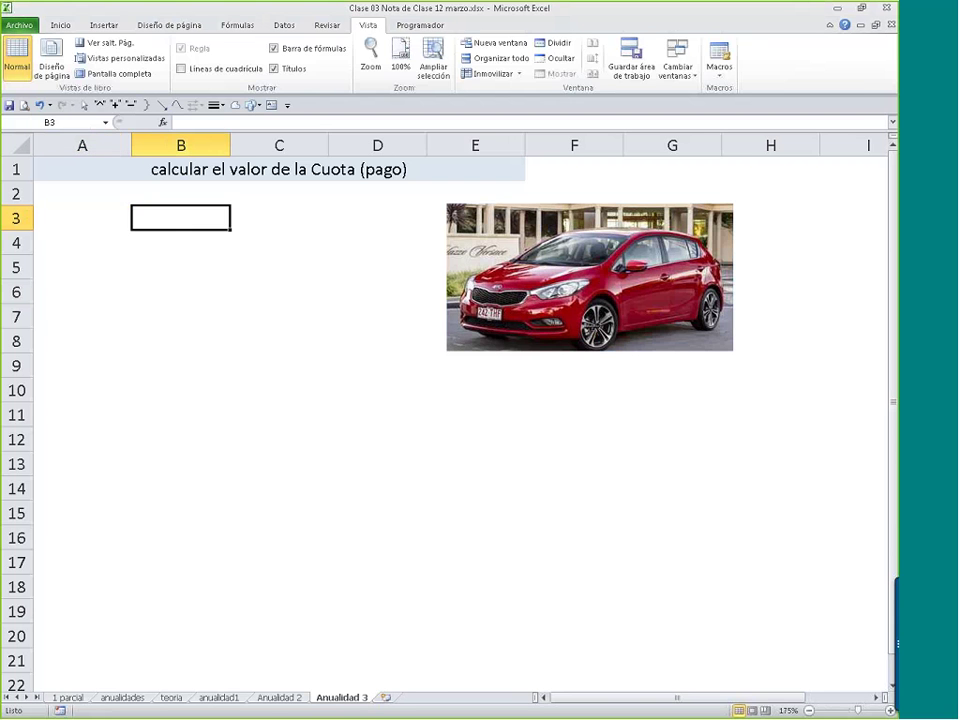
key(alt+Tab)
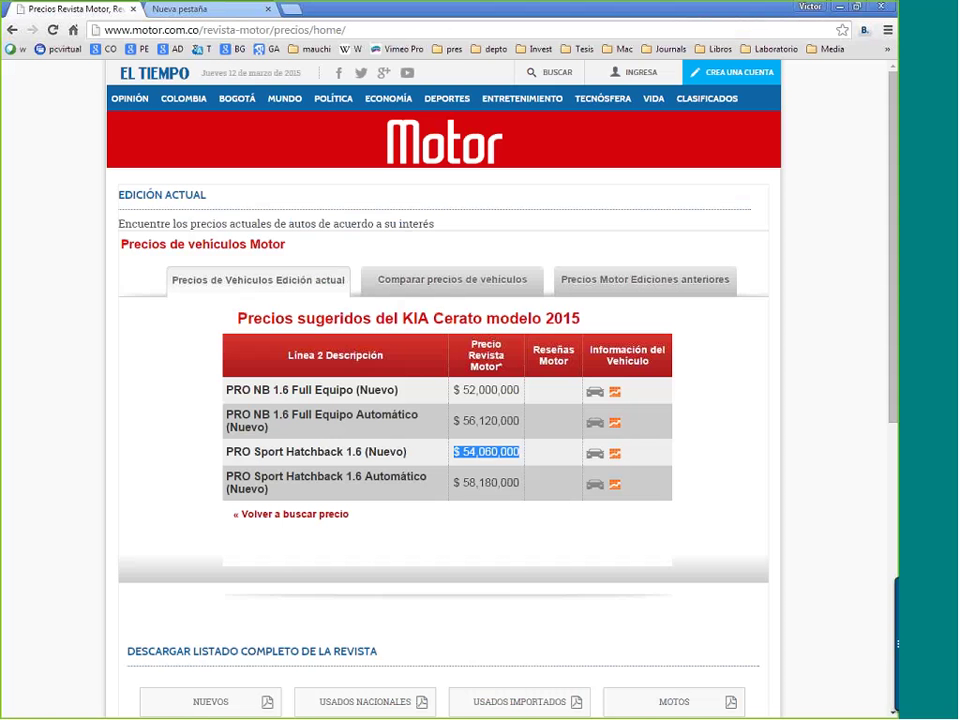
key(alt+Tab)
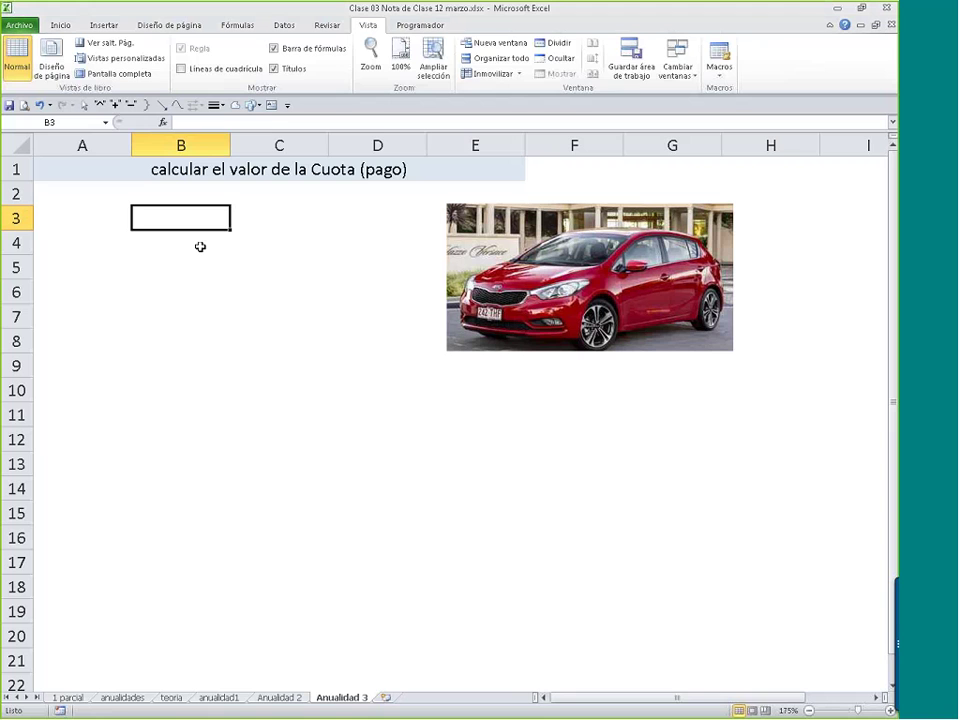
- Enter the label "valor contado" in A3 and widen column A to fit it
key(Left)
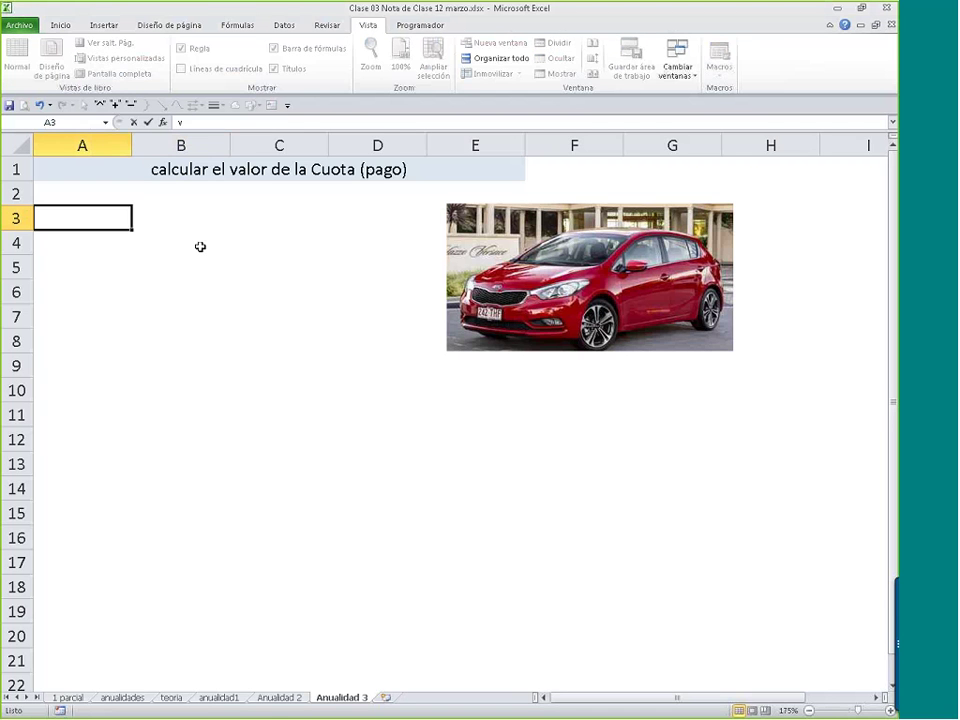
text(valor)
key(Tab)
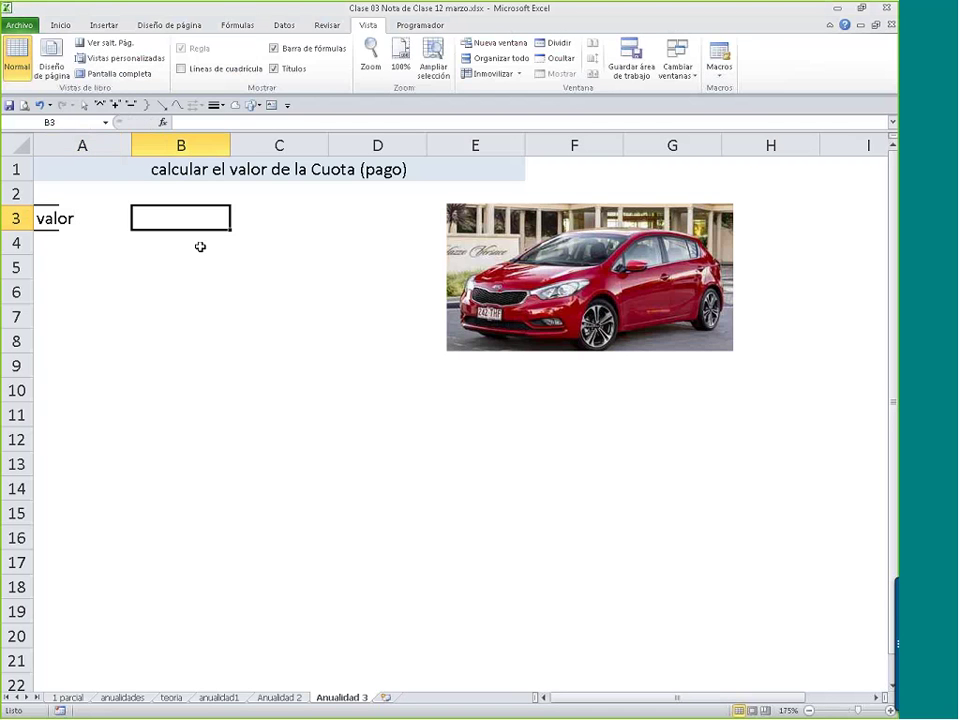
key(Left)
key(F2)
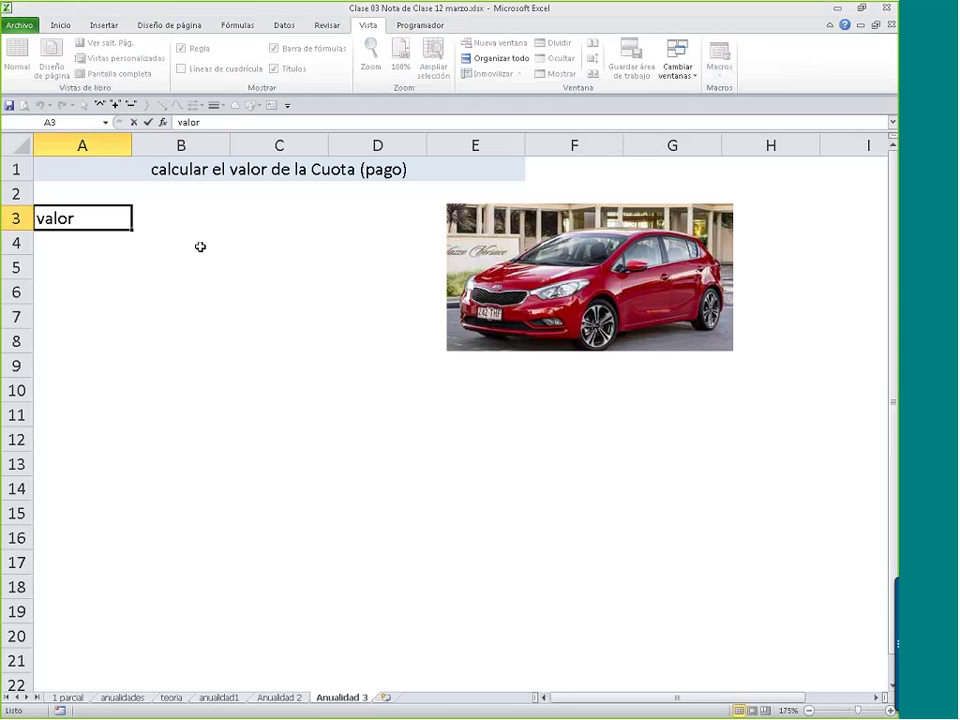
text(contado)
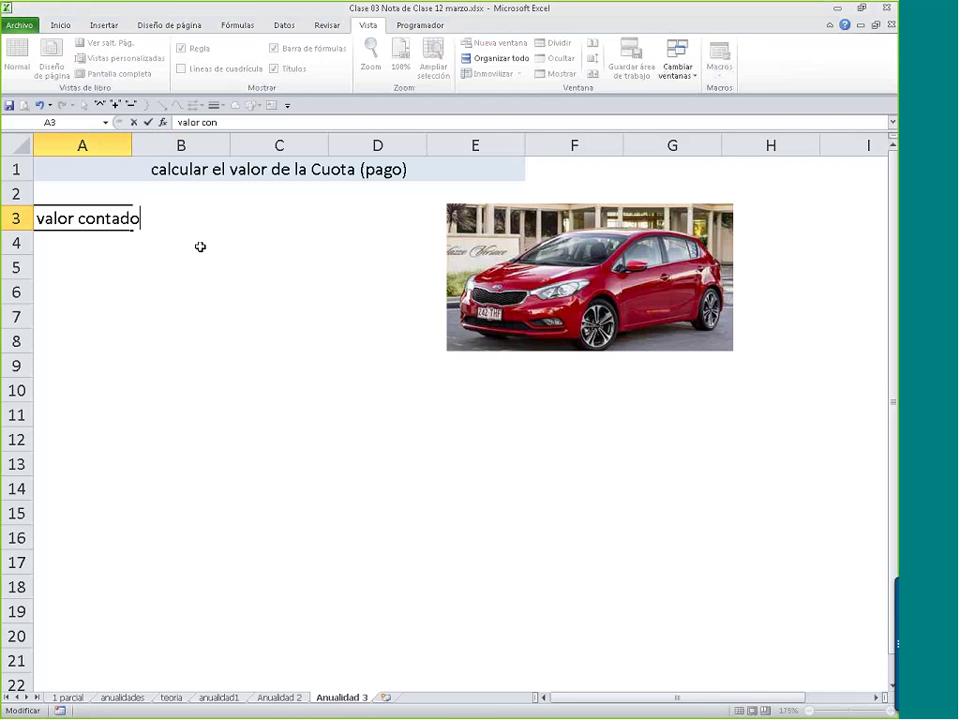
key(Return)
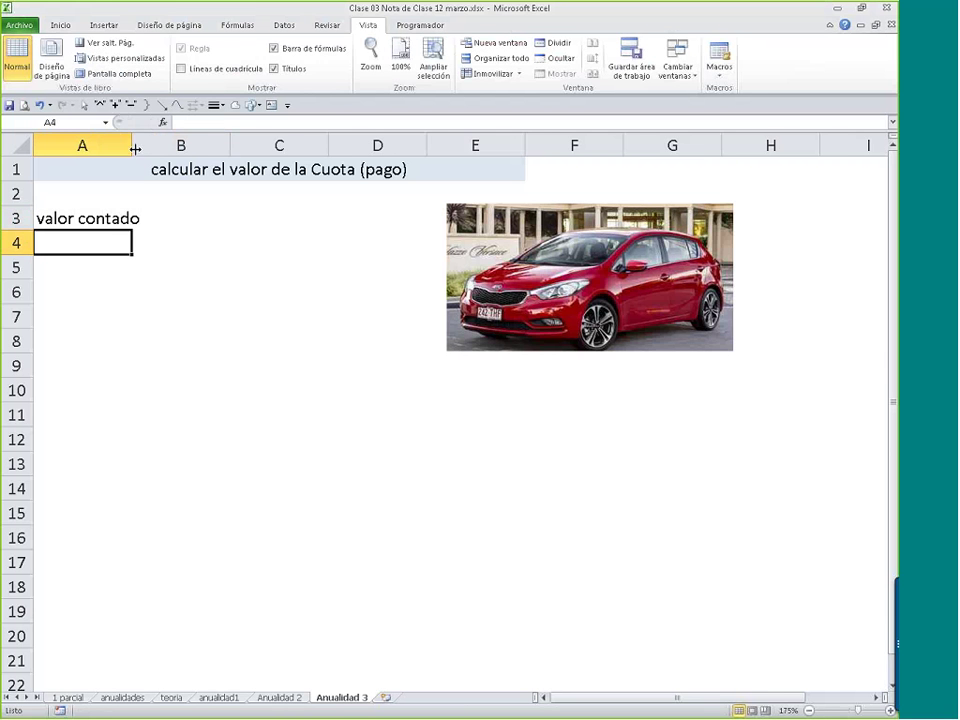
drag(132, 150, 161, 151)
- Enter the cash price 54060000 in B3 and format it as currency without decimals
click(193, 210)
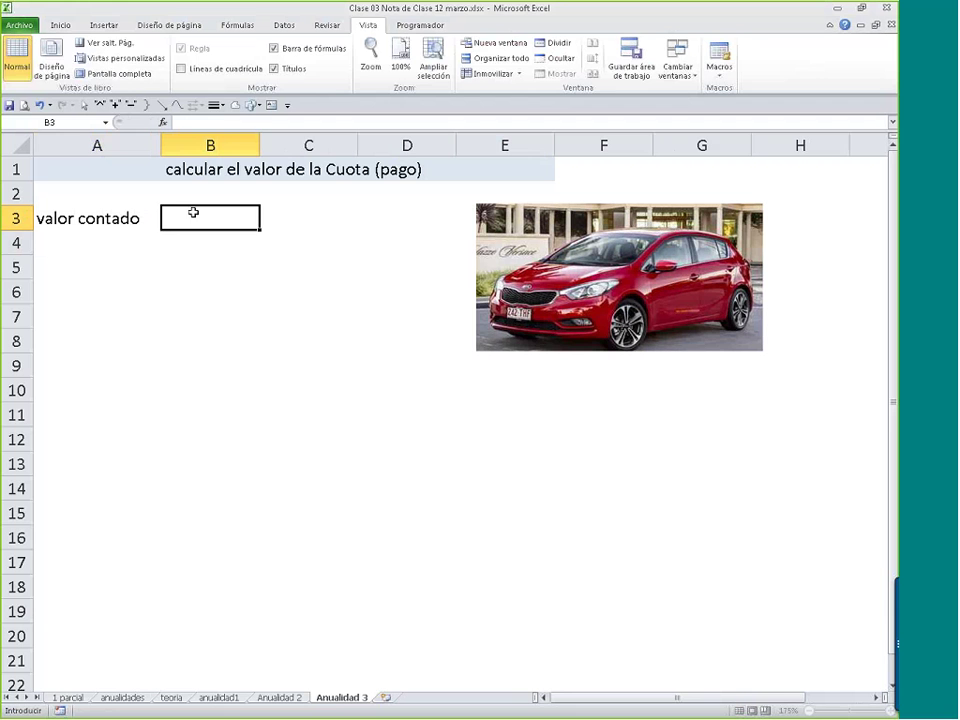
text(54060000)
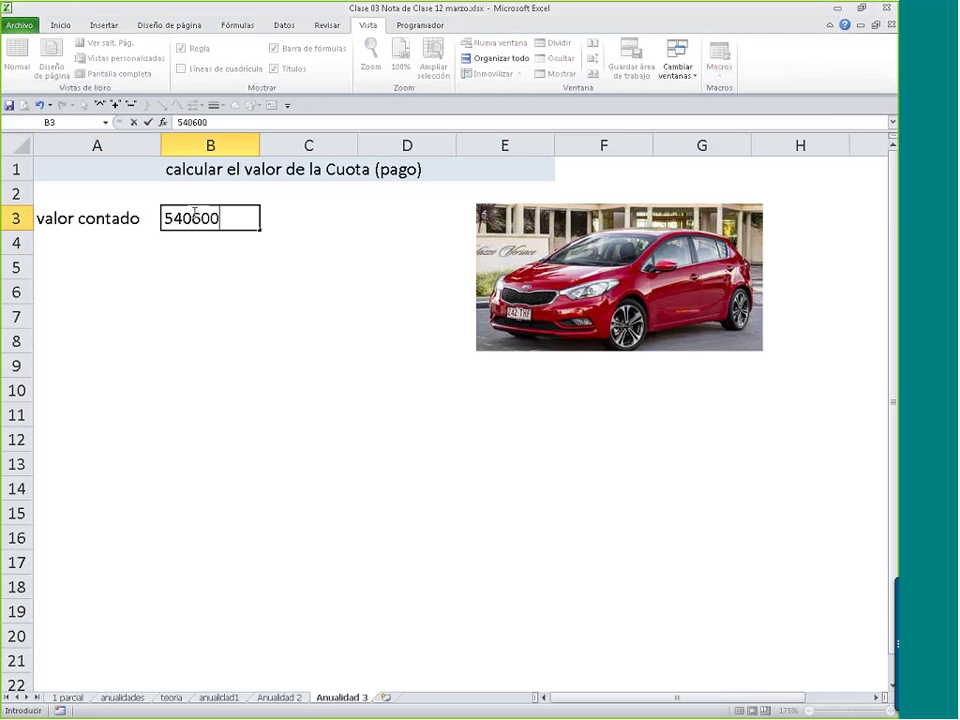
key(Return)
click(193, 215)
click(61, 25)
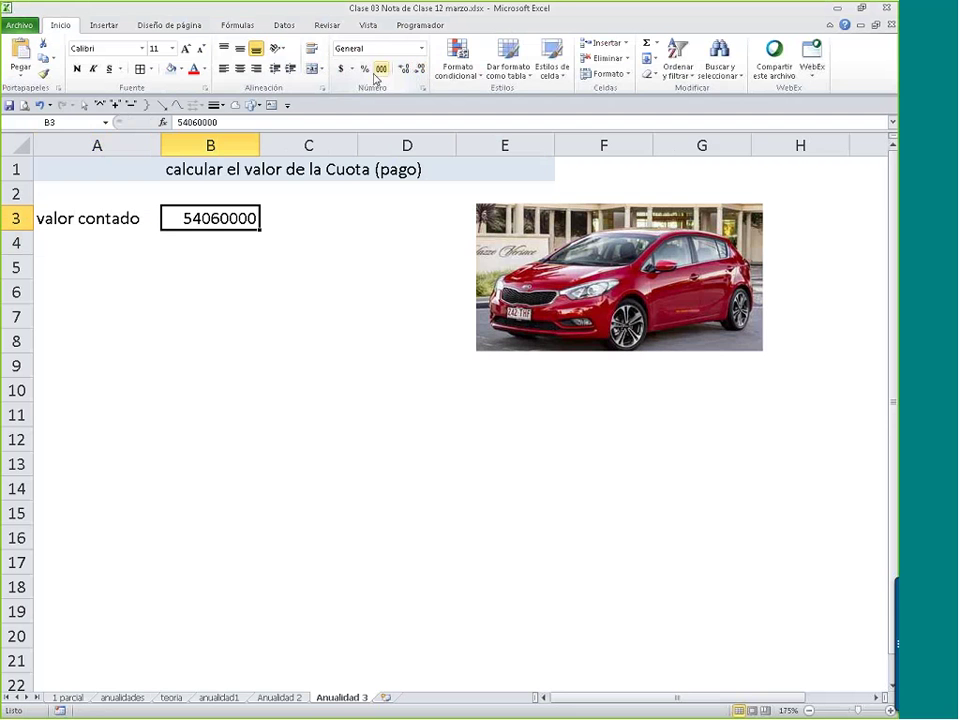
click(342, 69)
click(417, 68)
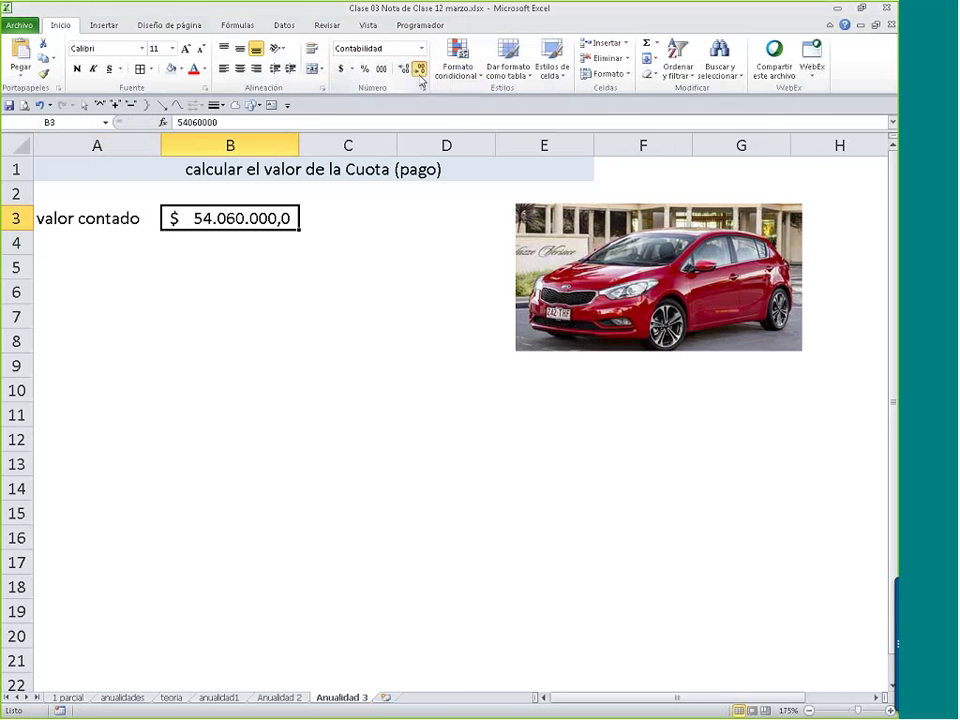
click(417, 68)
- Shrink the car picture further so it covers roughly columns E and F, rows 2 to 7
click(613, 262)
drag(613, 262, 660, 295)
click(118, 246)
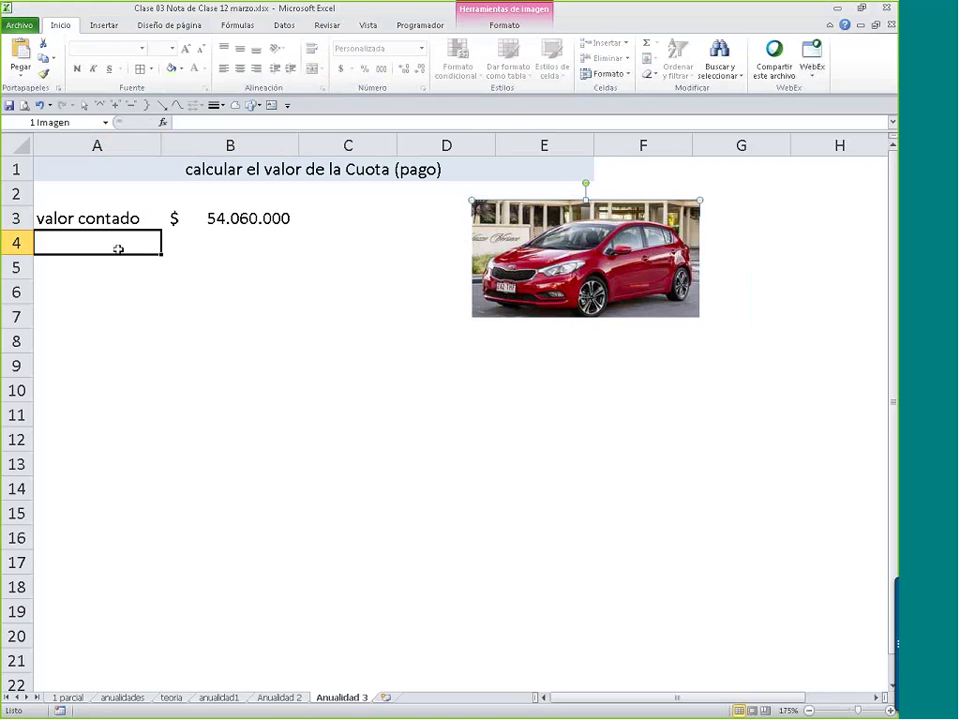
- Add the label "Cuota inicial" in A4 with a value of 10% in B4
text(C)
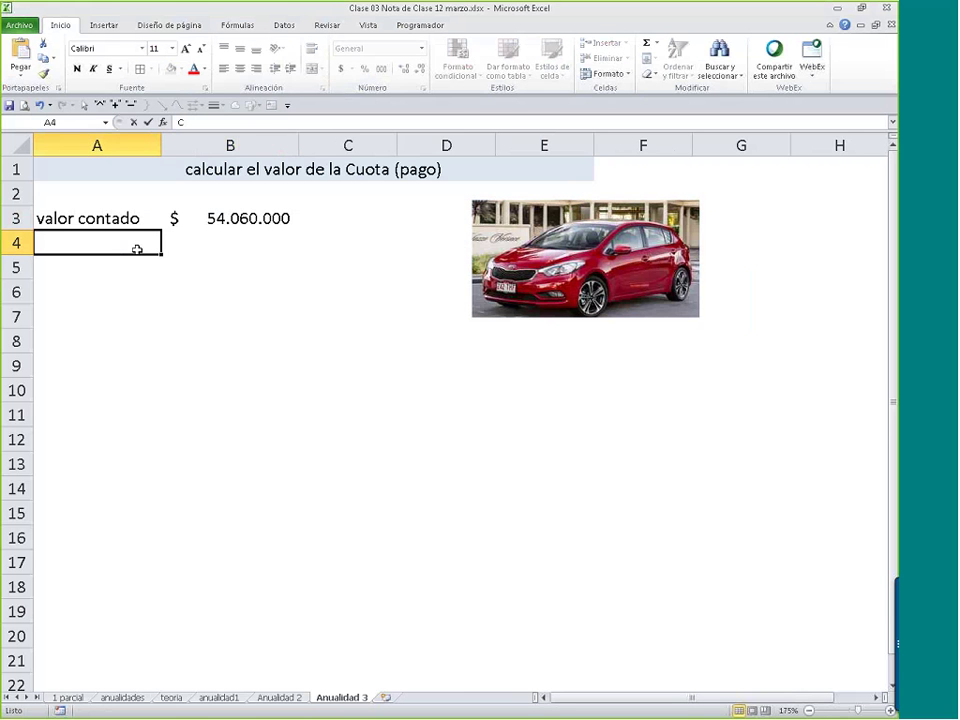
text(uota inici)
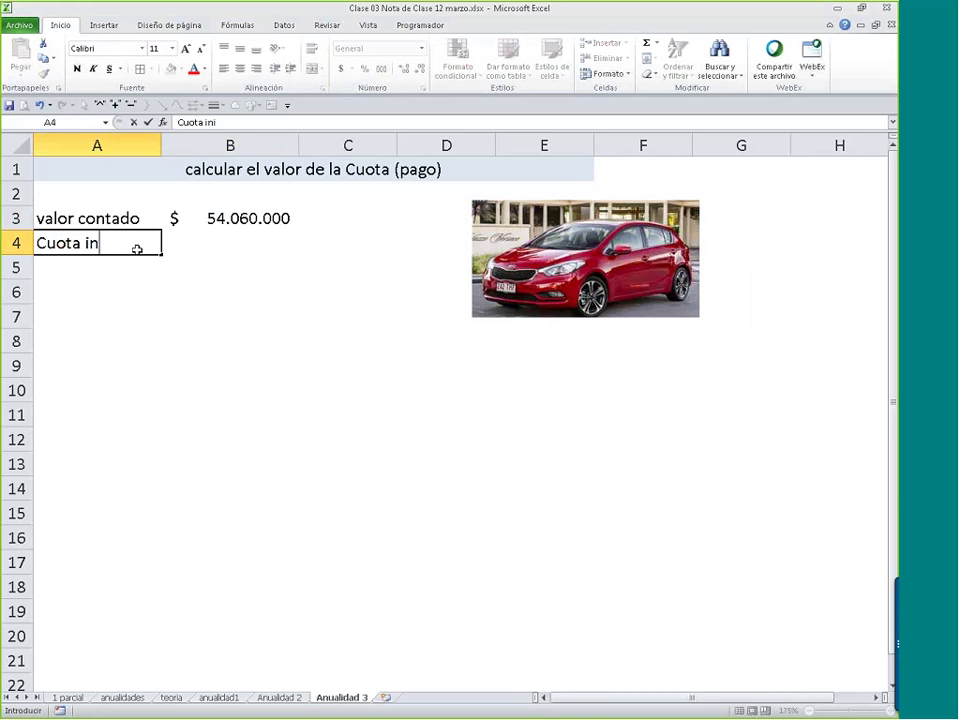
text(a)
key(BackSpace)
text(cial)
key(Tab)
text(10%)
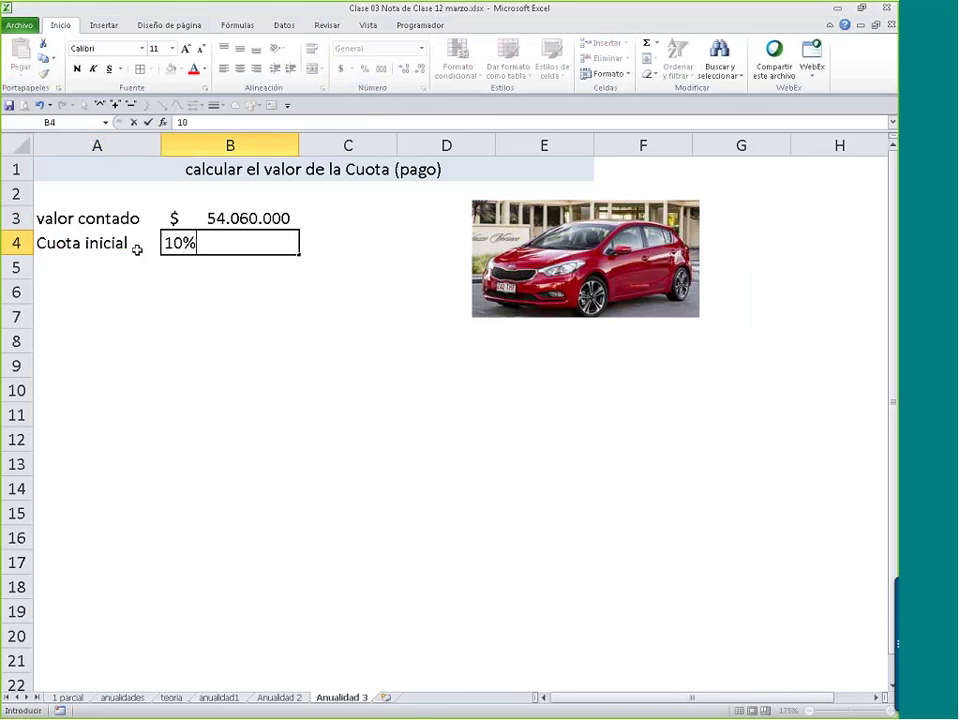
key(Return)
key(Left)
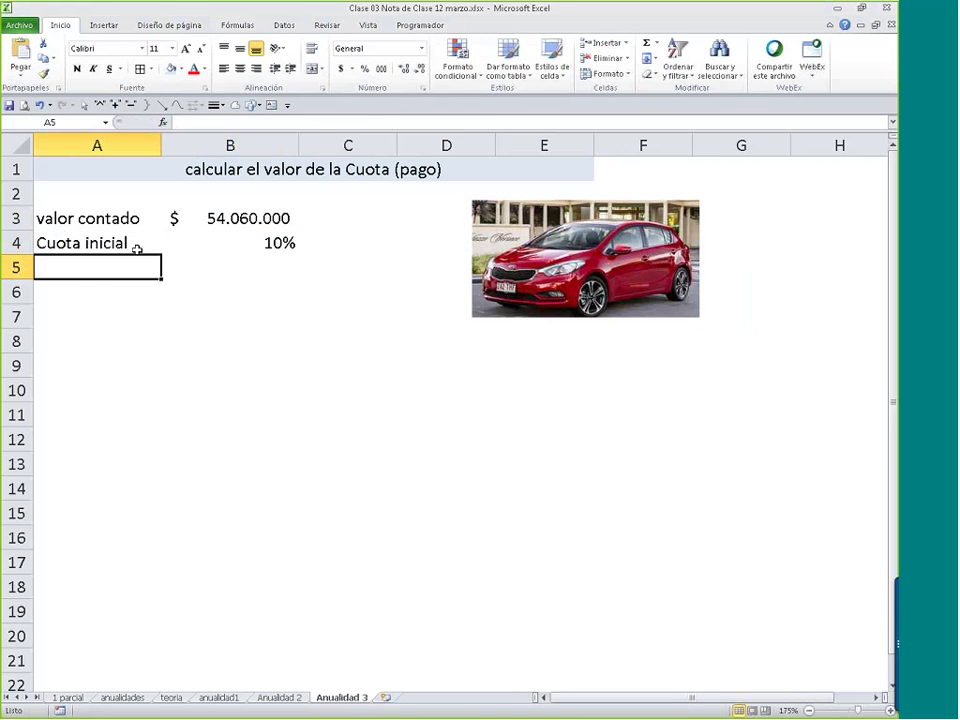
- Enter the label "Financiacion" in A5
text(Financia)
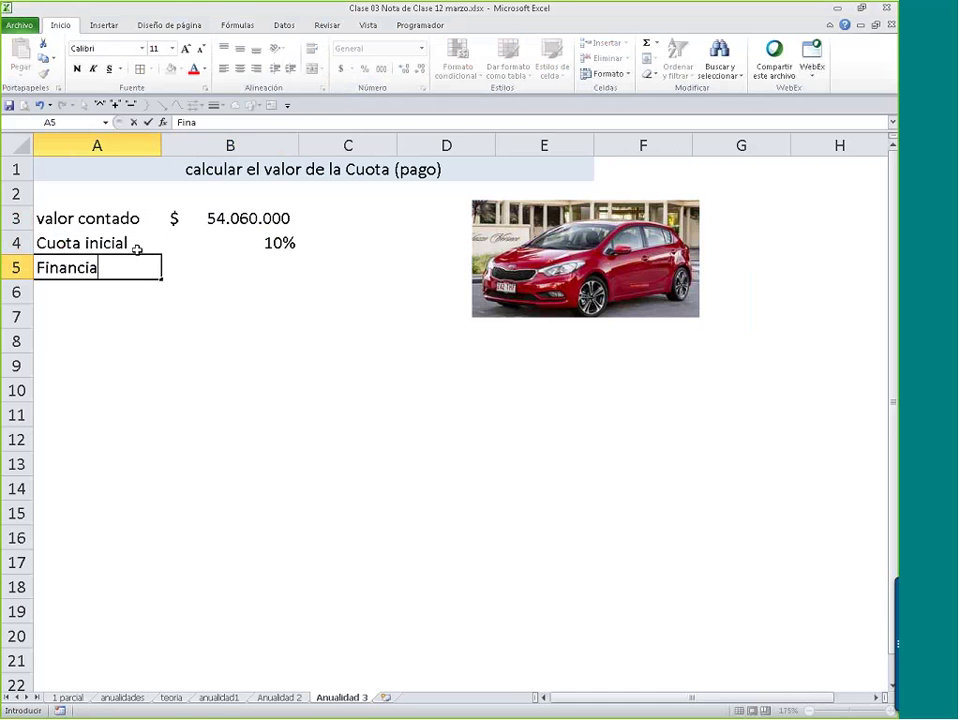
text(cion)
key(Tab)
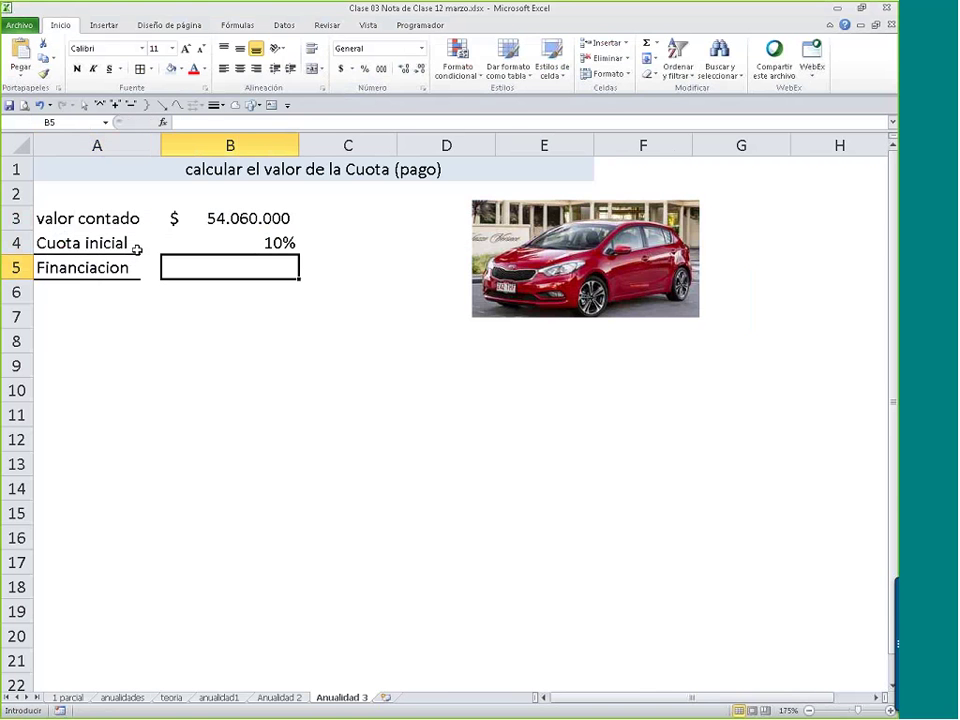
click(257, 244)
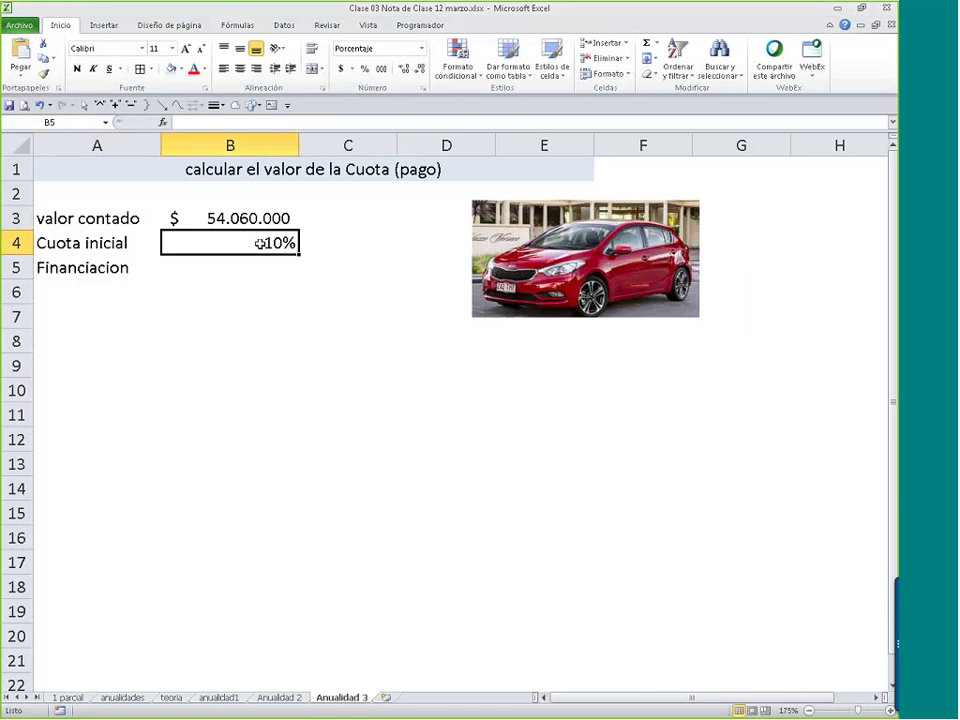
click(259, 221)
click(295, 266)
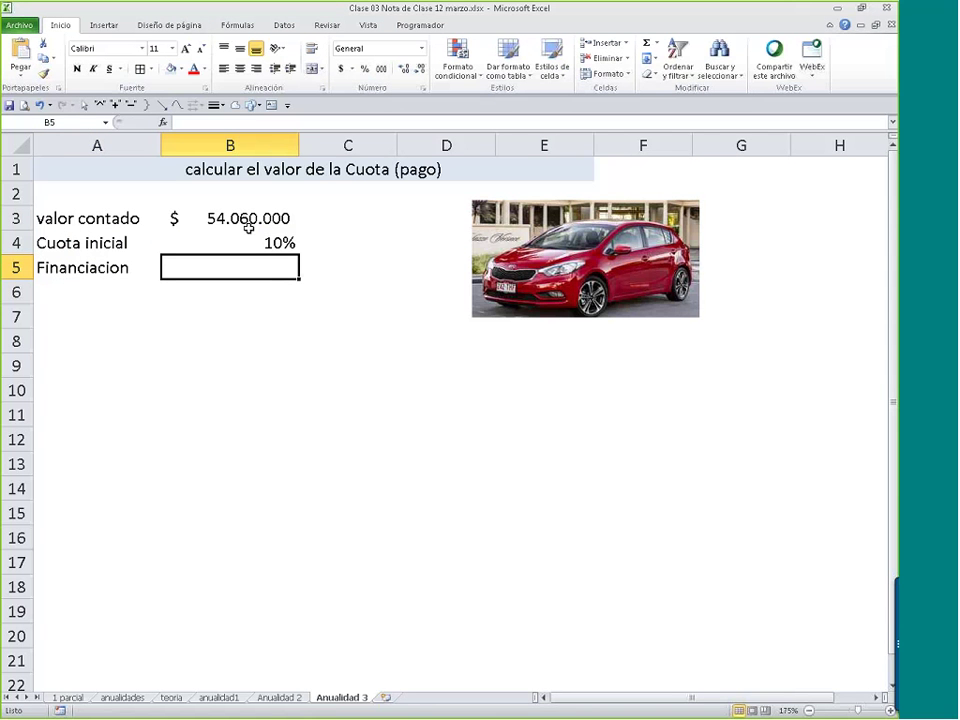
- Move the car picture clear of column D and calculate the down payment amount in D3 with =+B3*B4
drag(521, 243, 570, 234)
click(404, 216)
text(+)
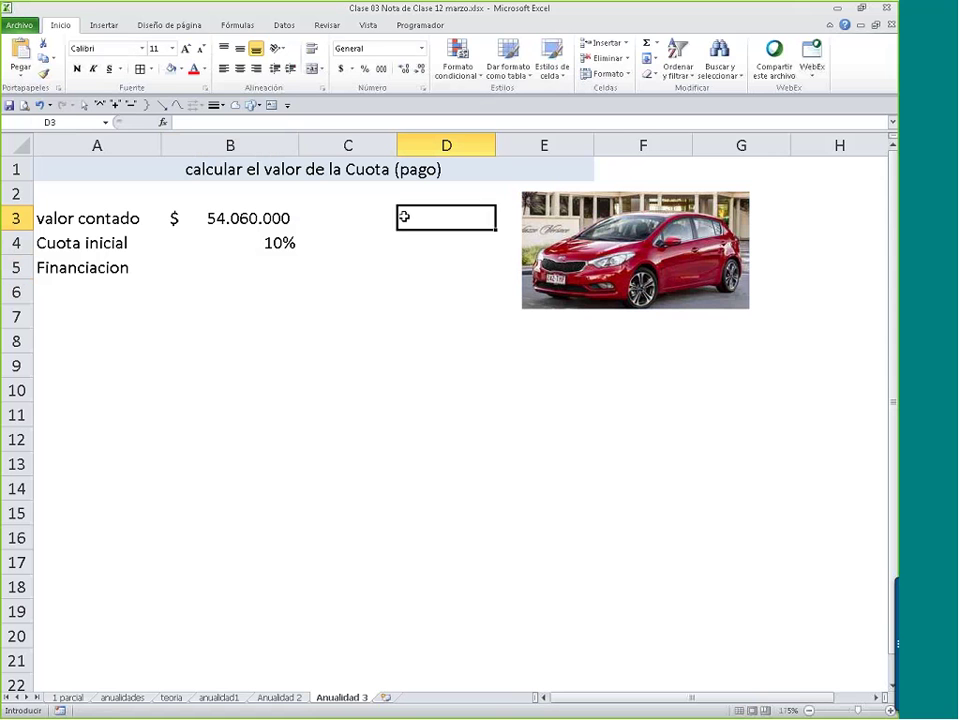
key(Left)
key(Left)
text(*)
key(Left)
key(Left)
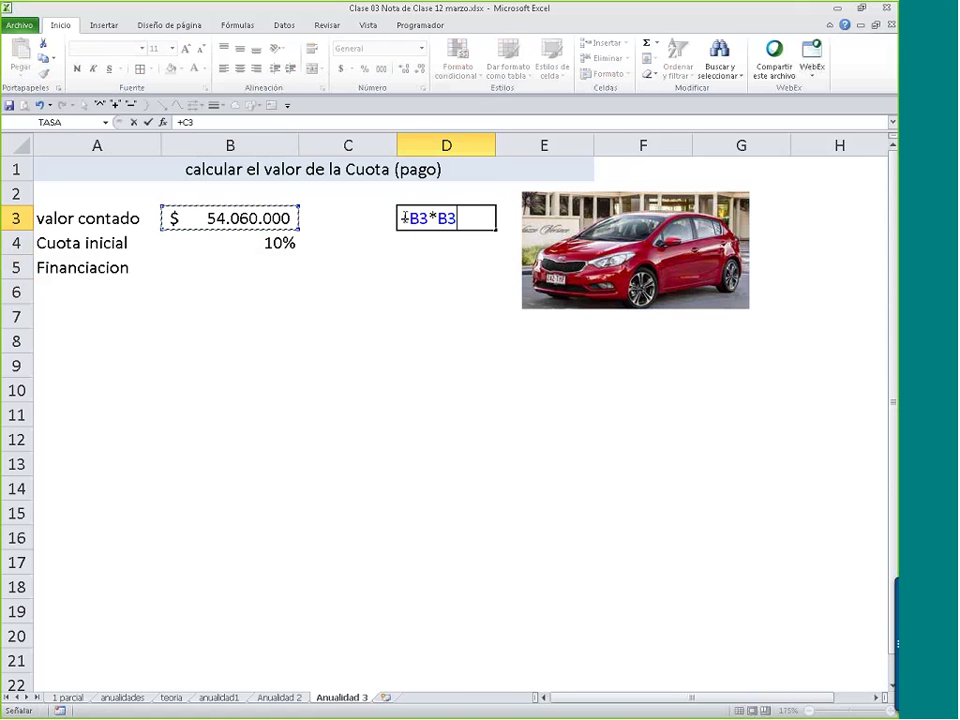
key(Down)
key(Return)
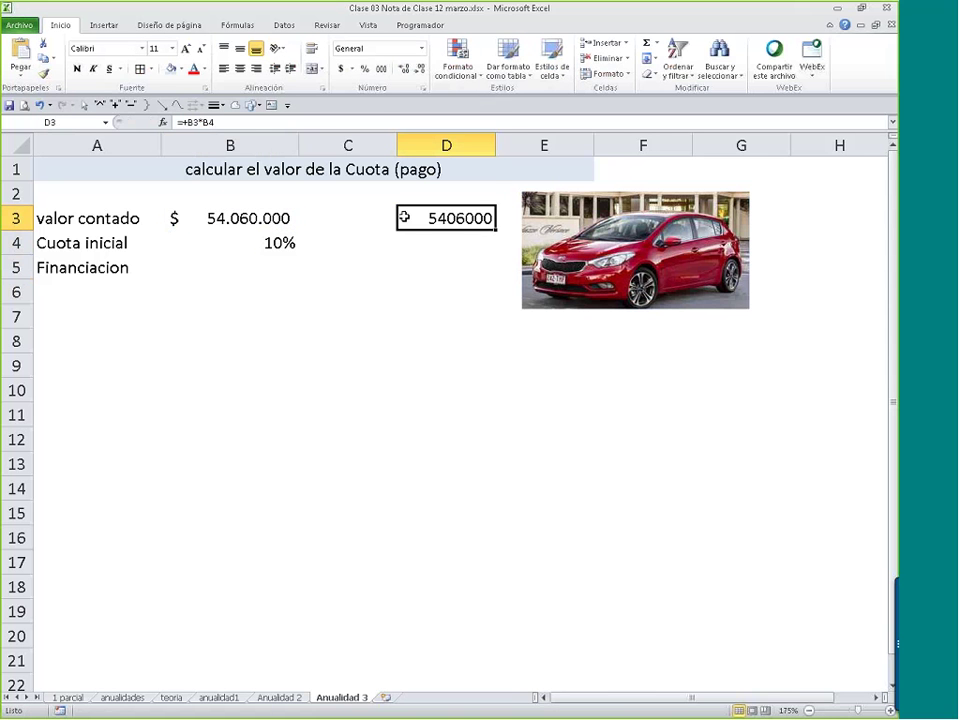
- Calculate the cash price minus the down payment in D4 with =+B3-D3
key(Up)
key(Down)
key(Down)
text(+)
key(Up)
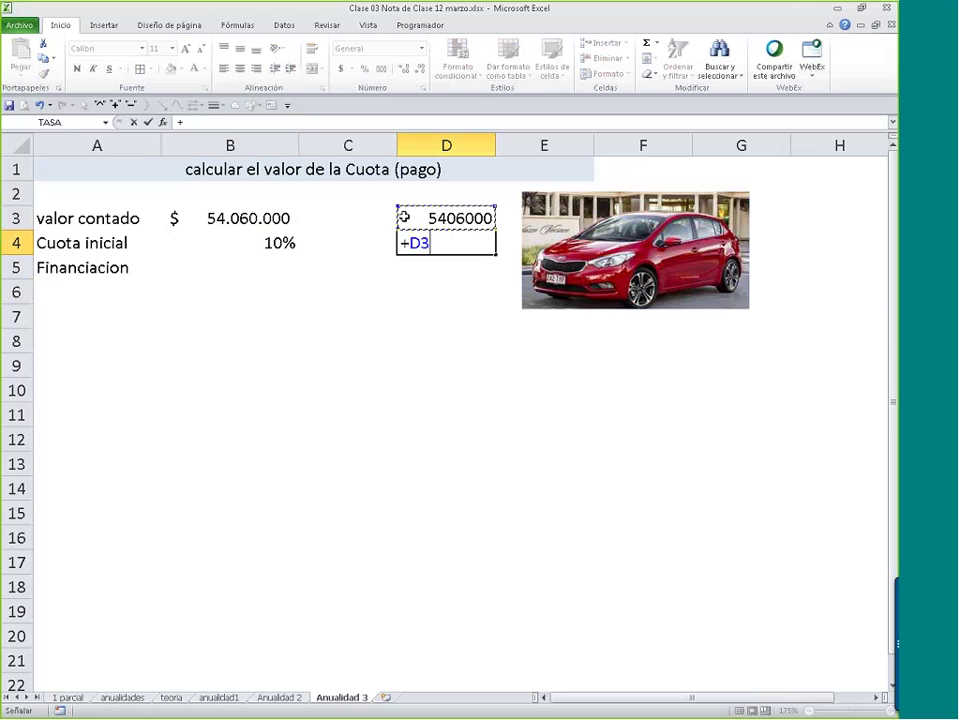
key(Left)
key(Left)
text(-)
key(Up)
key(ctrl+Return)
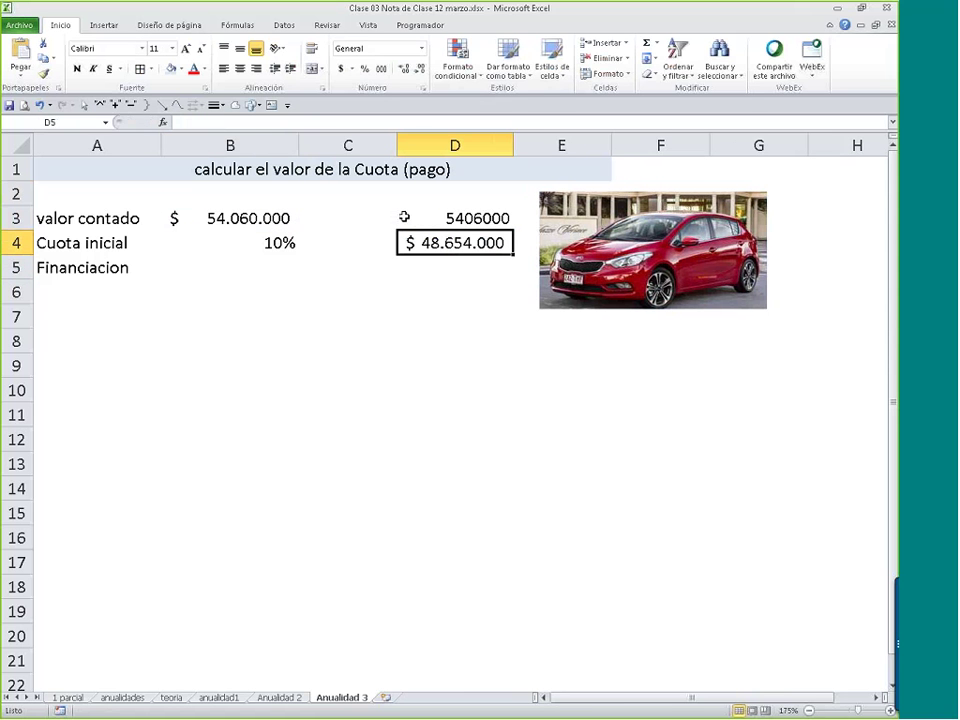
- Calculate the financed amount in B5 with the single formula =B3*(1-B4)
click(228, 267)
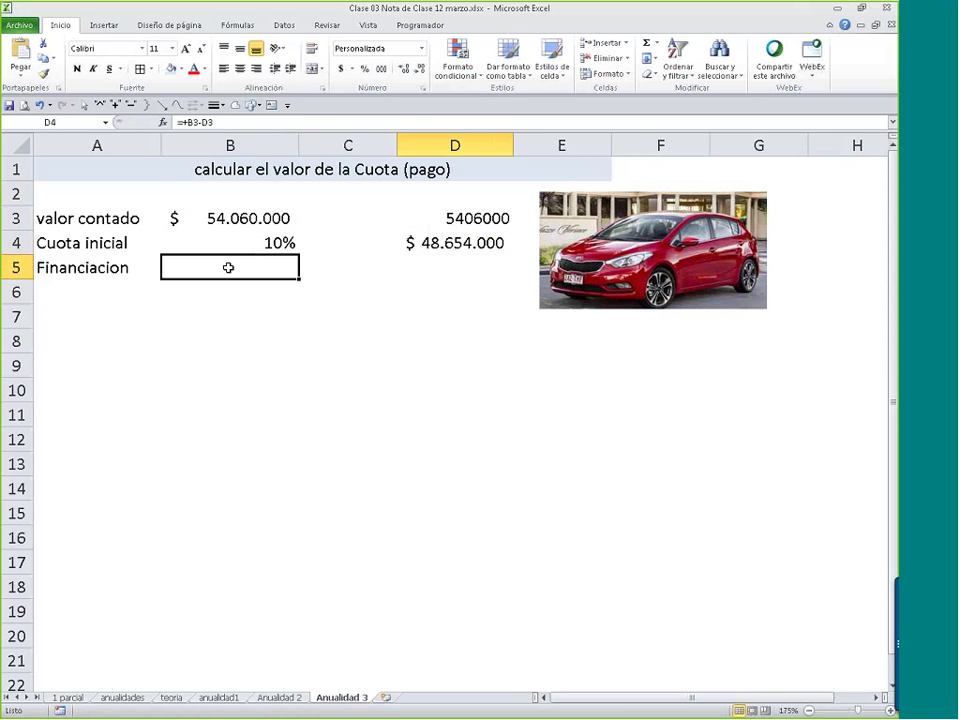
text(=)
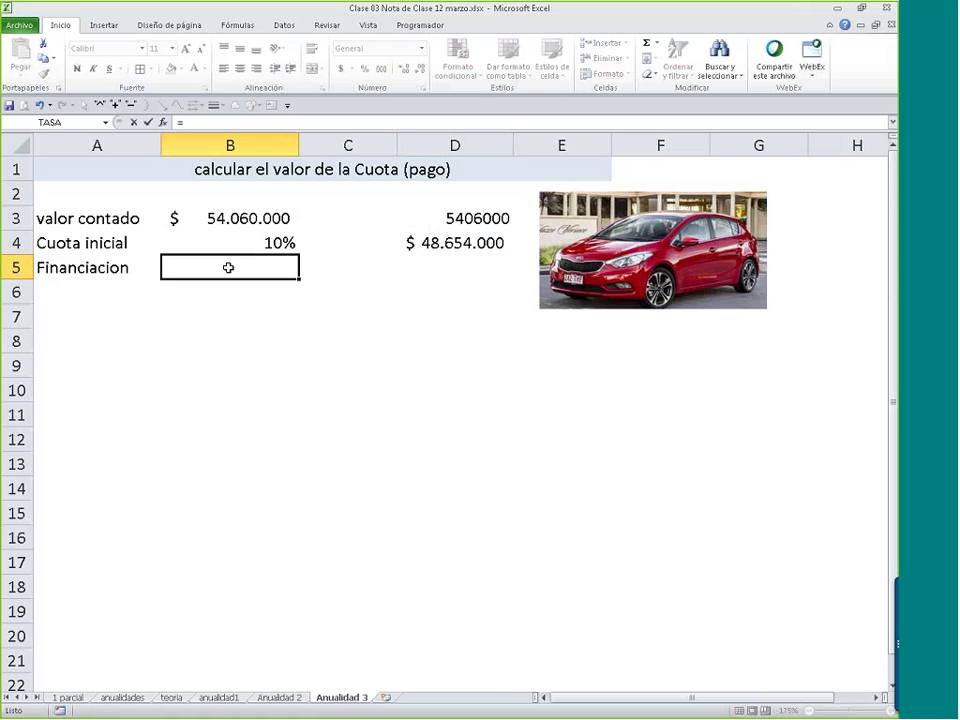
key(Up)
key(Up)
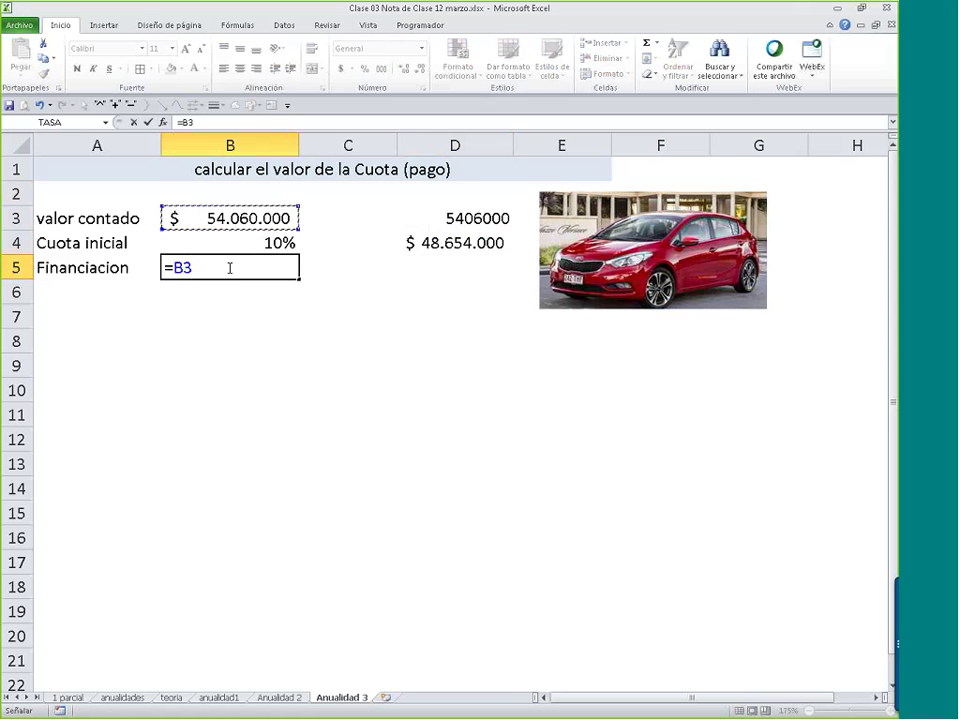
text(*()
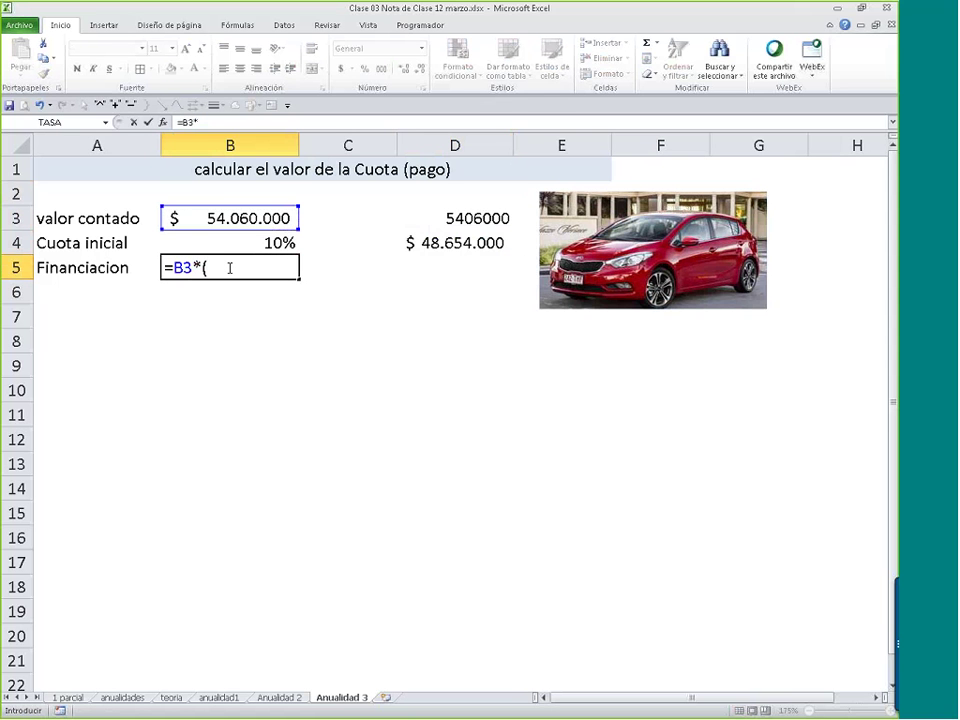
text(1)
text(-)
key(Up)
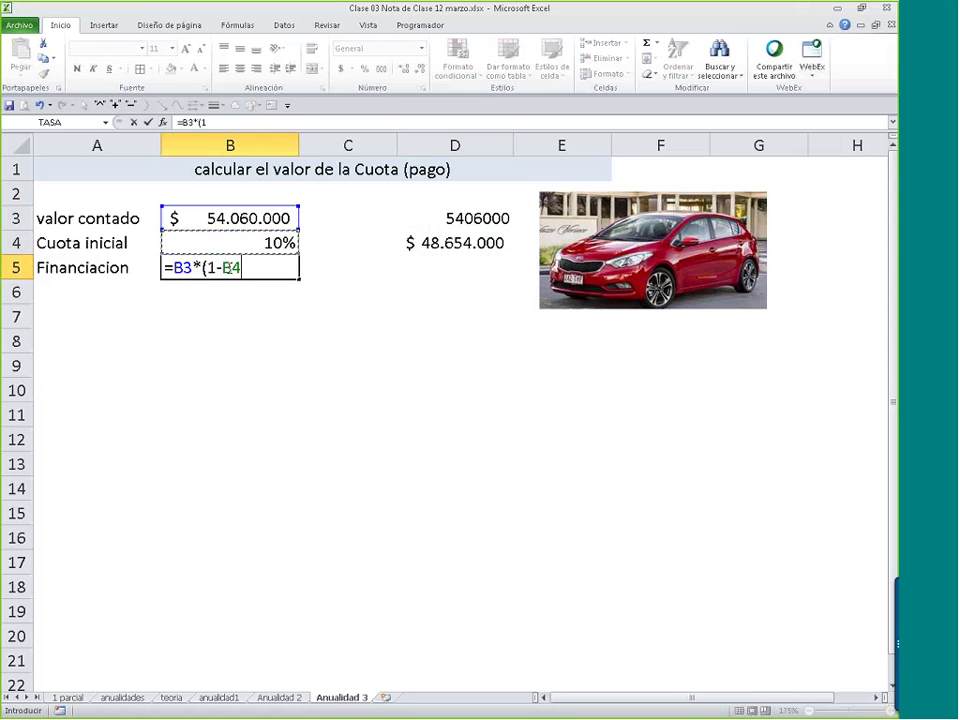
text())
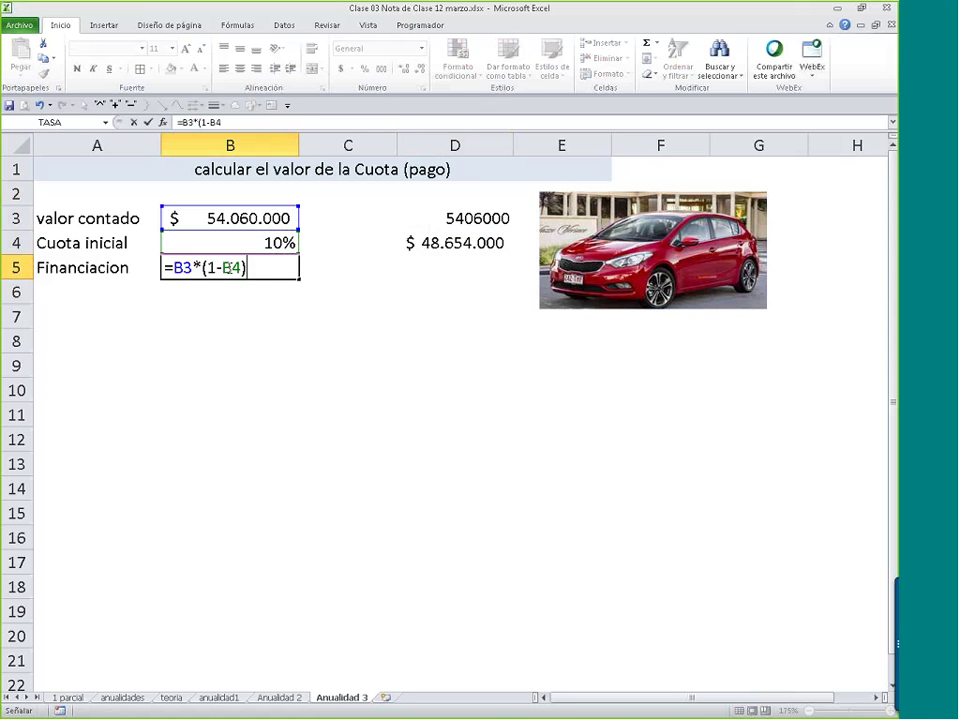
key(Return)
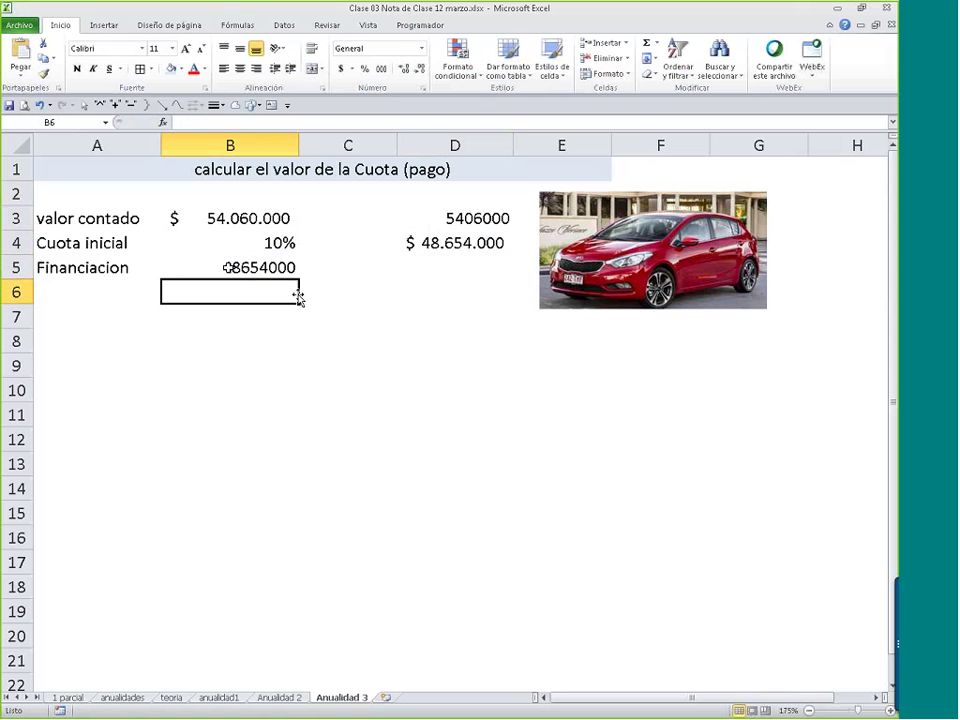
- Format the financed amount in B5 as currency without decimals
click(229, 266)
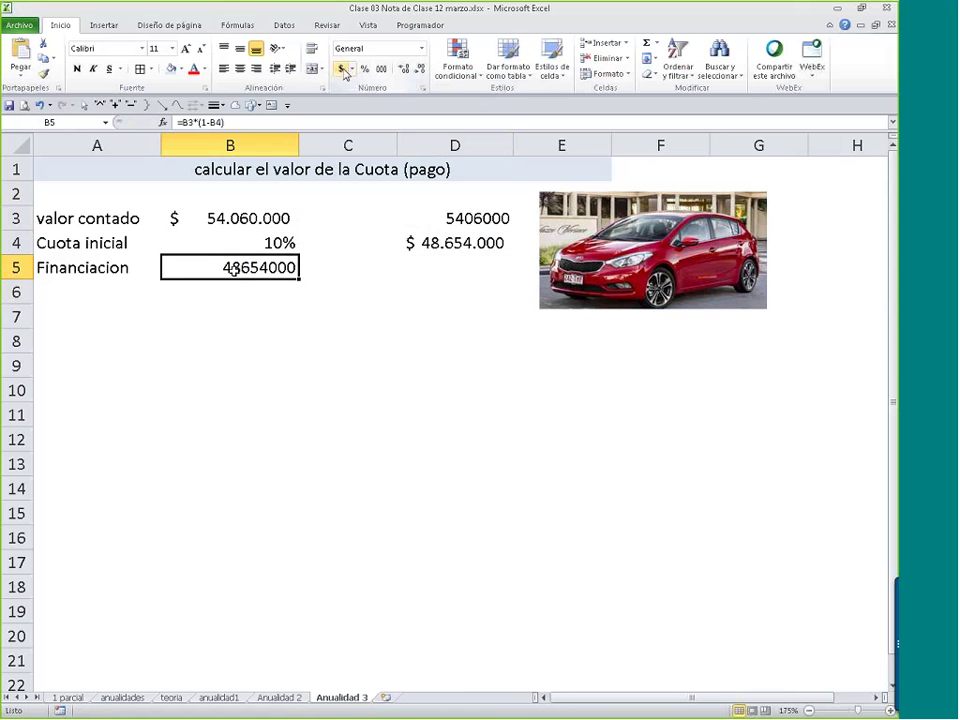
click(342, 69)
click(421, 69)
- Clear the auxiliary down payment and financing calculations from D3:D5
click(470, 218)
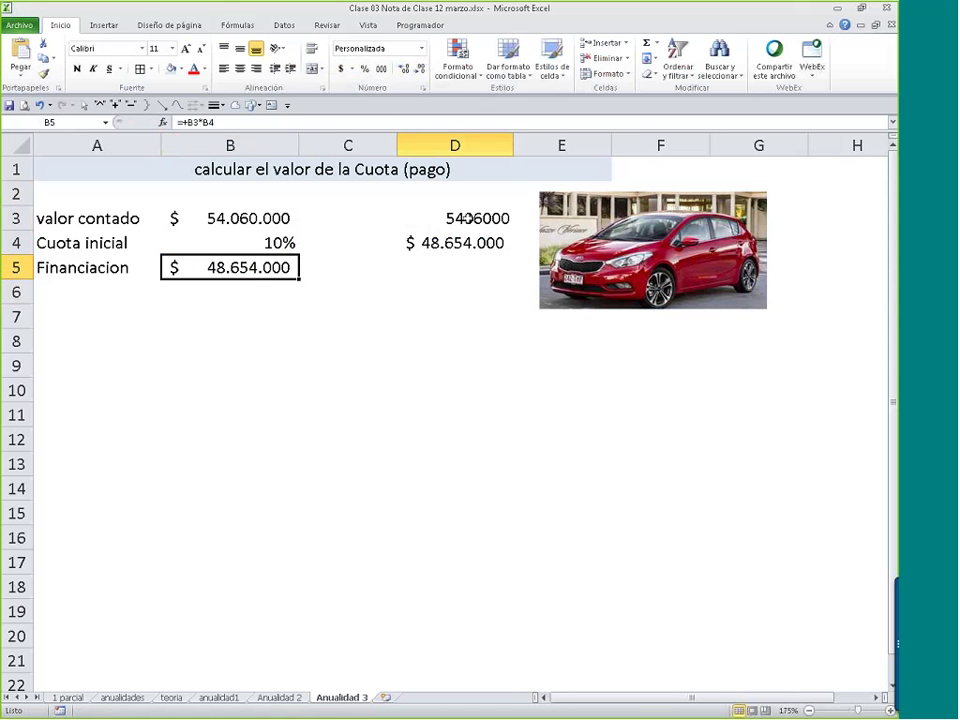
key(F2)
key(Return)
double_click(470, 243)
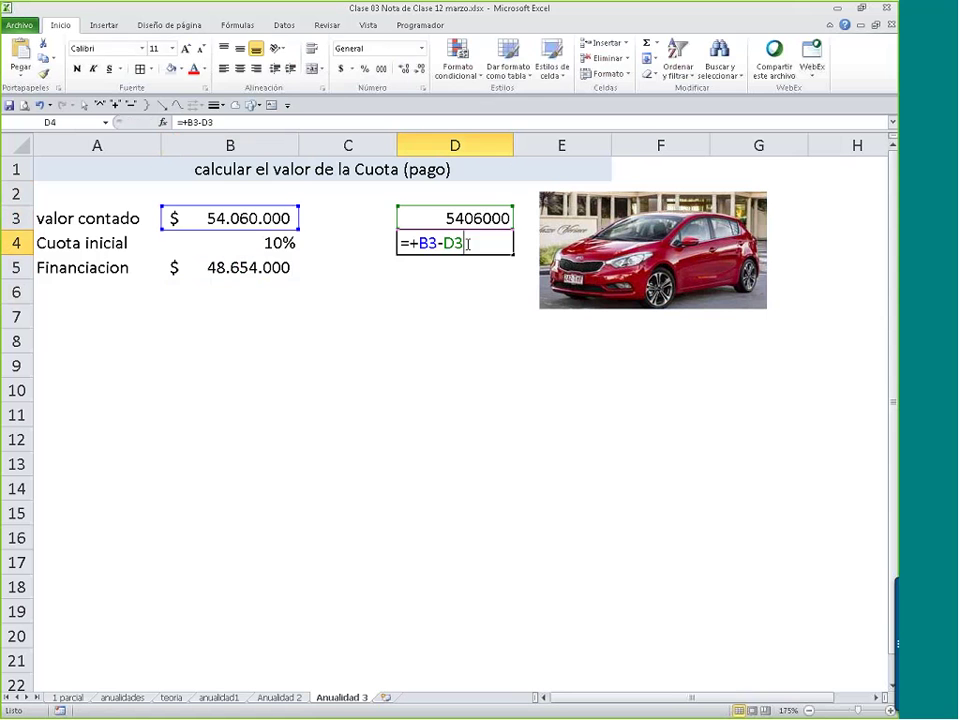
click(456, 217)
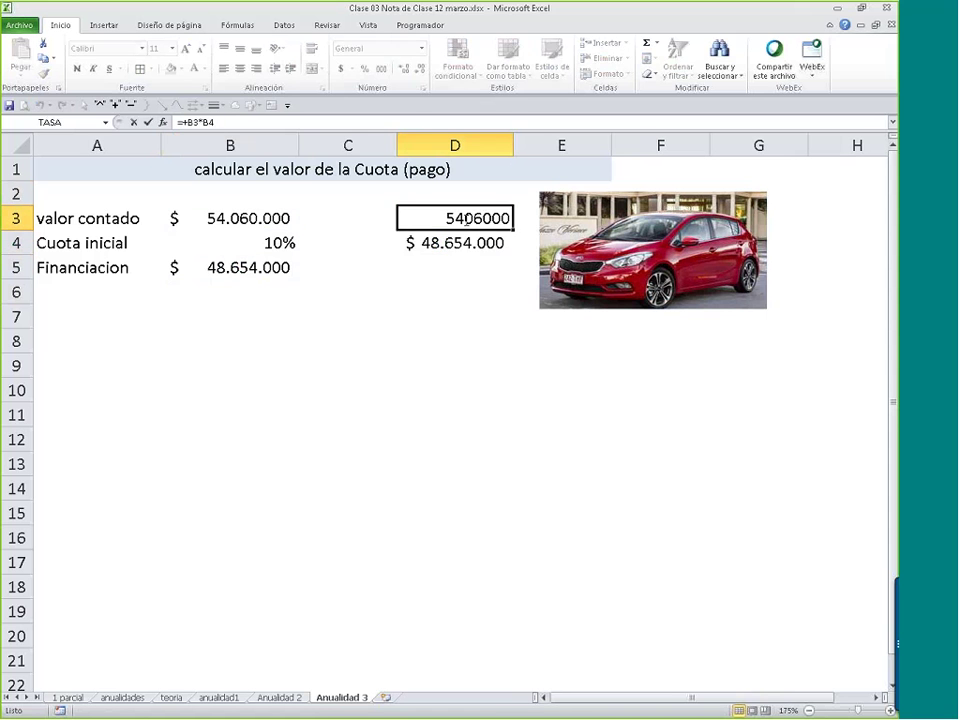
double_click(470, 243)
key(Escape)
drag(422, 218, 422, 280)
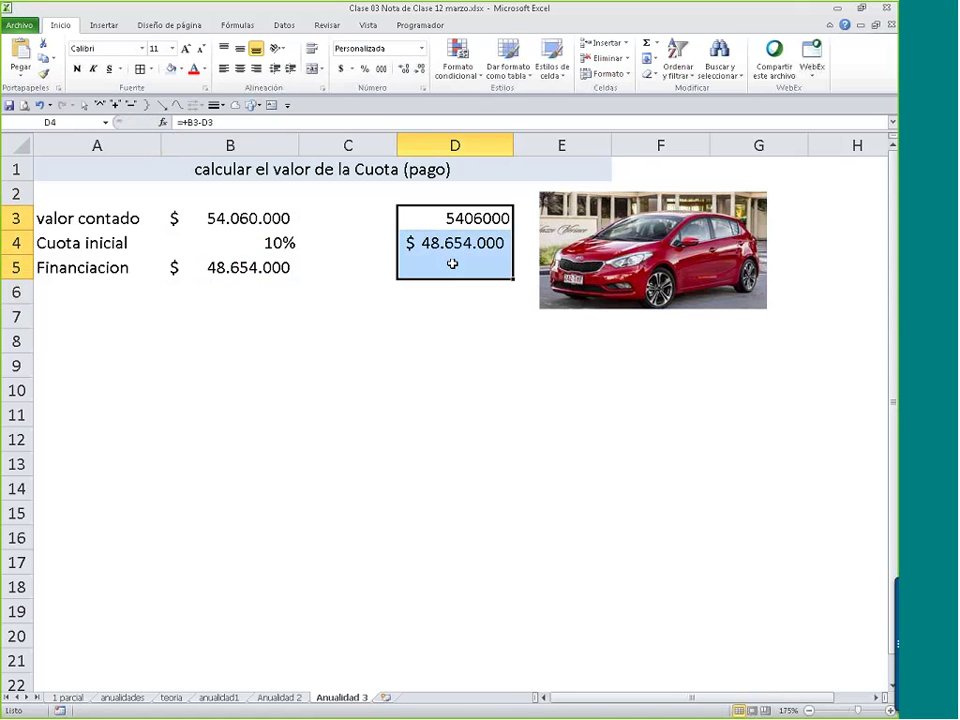
key(Delete)
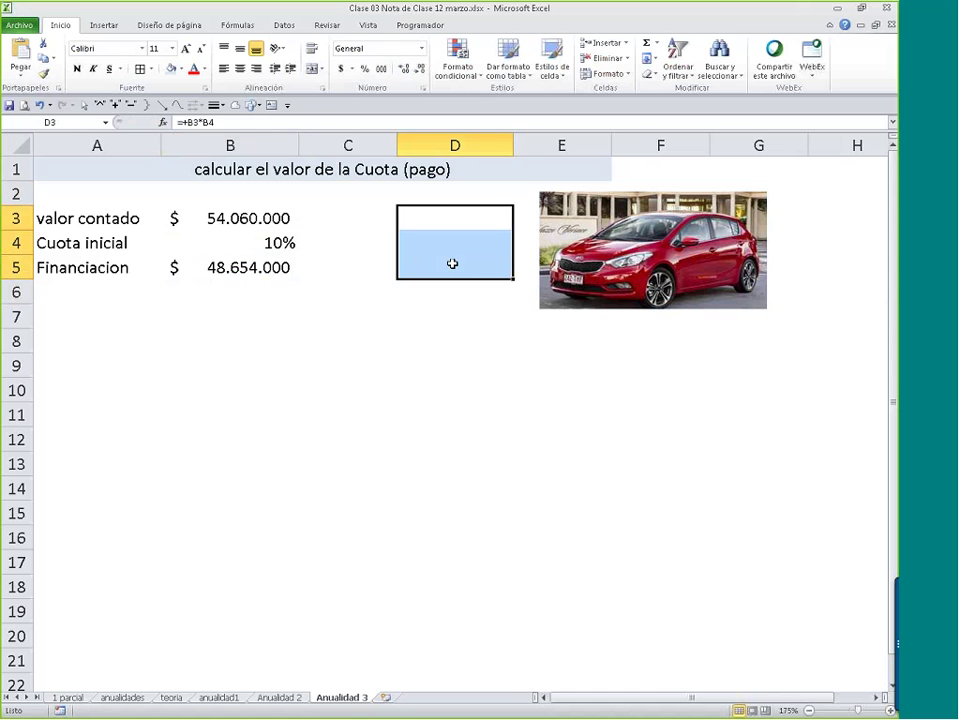
- Add a term row with the label "Plazo" in A7, 5 in B7 and "años" in C7
click(96, 286)
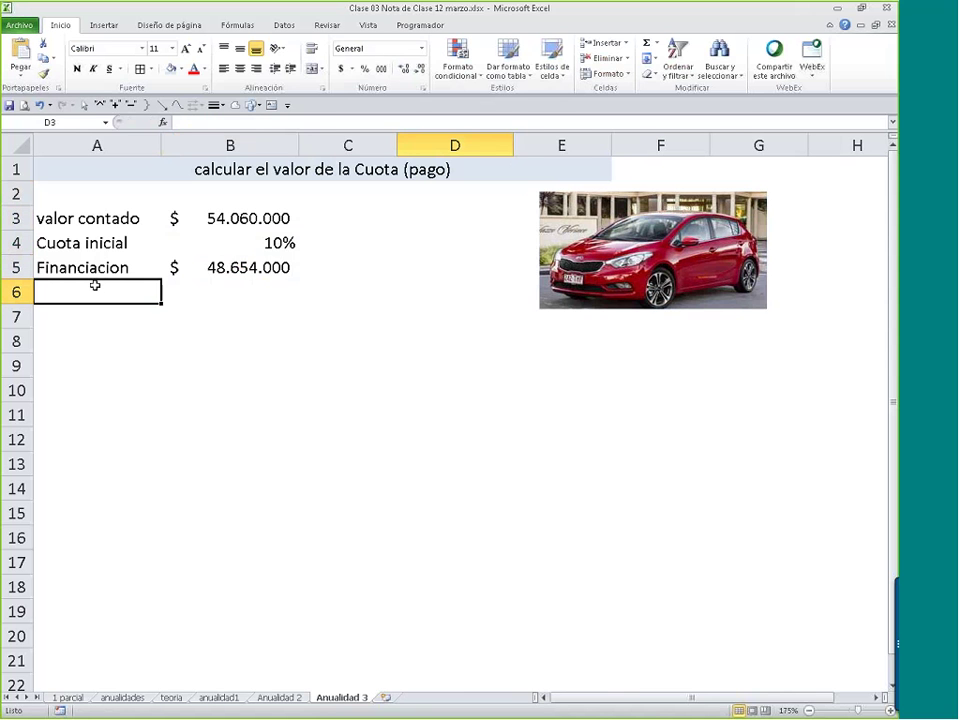
click(146, 317)
text(p)
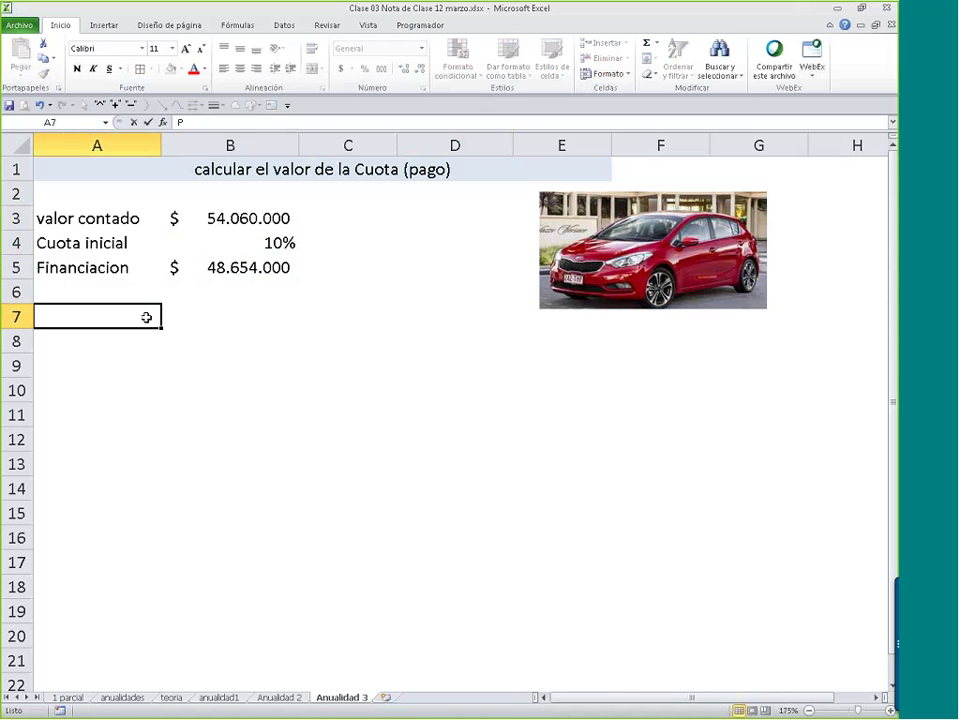
text(LAZO)
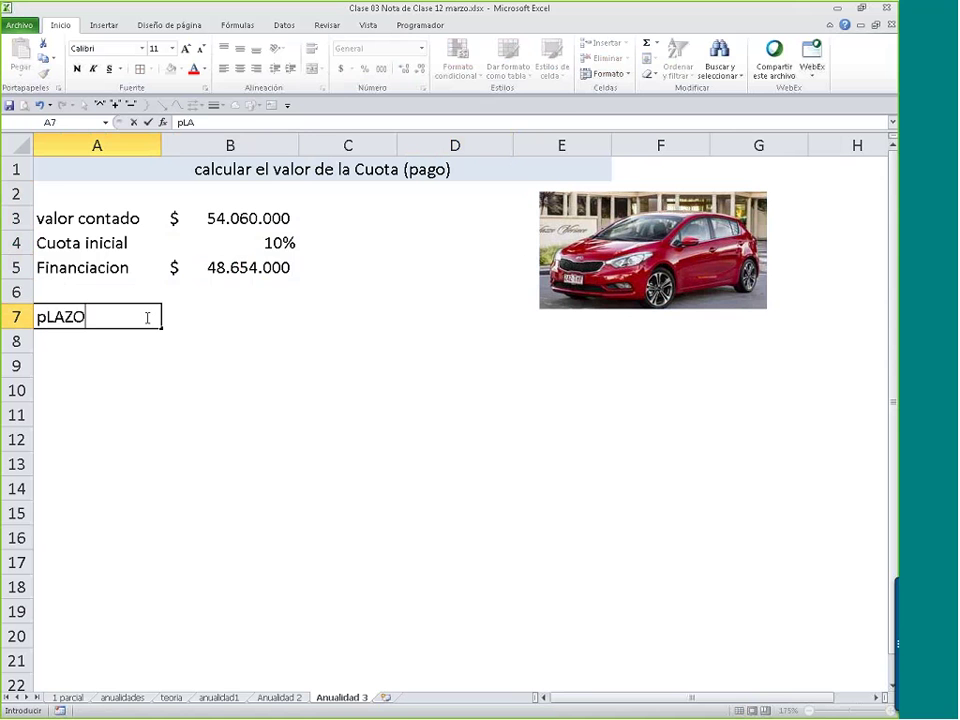
key(Tab)
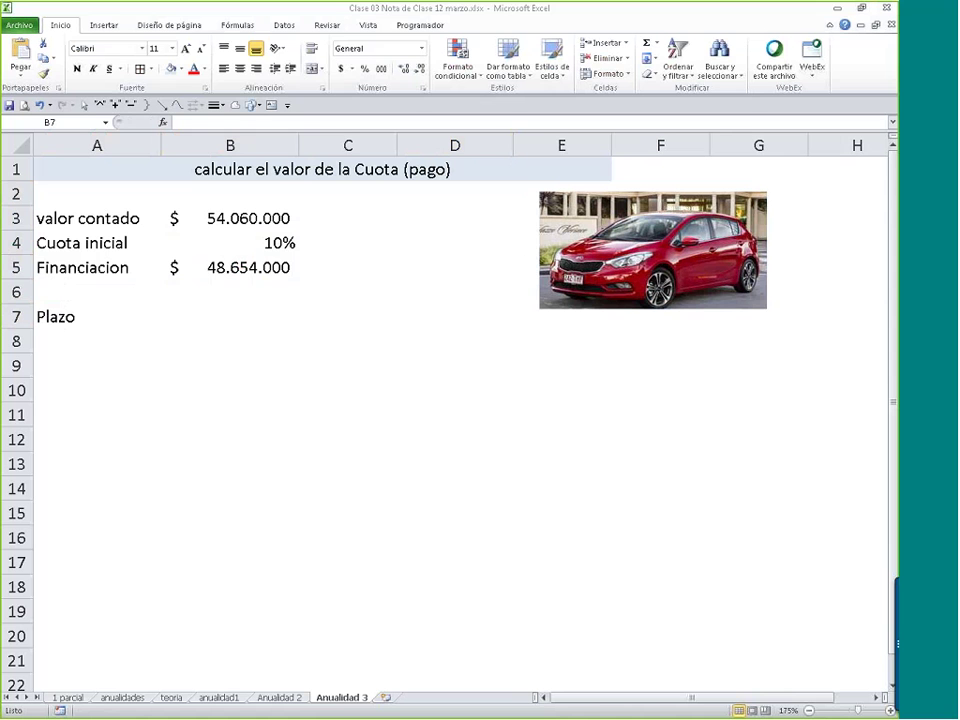
click(230, 316)
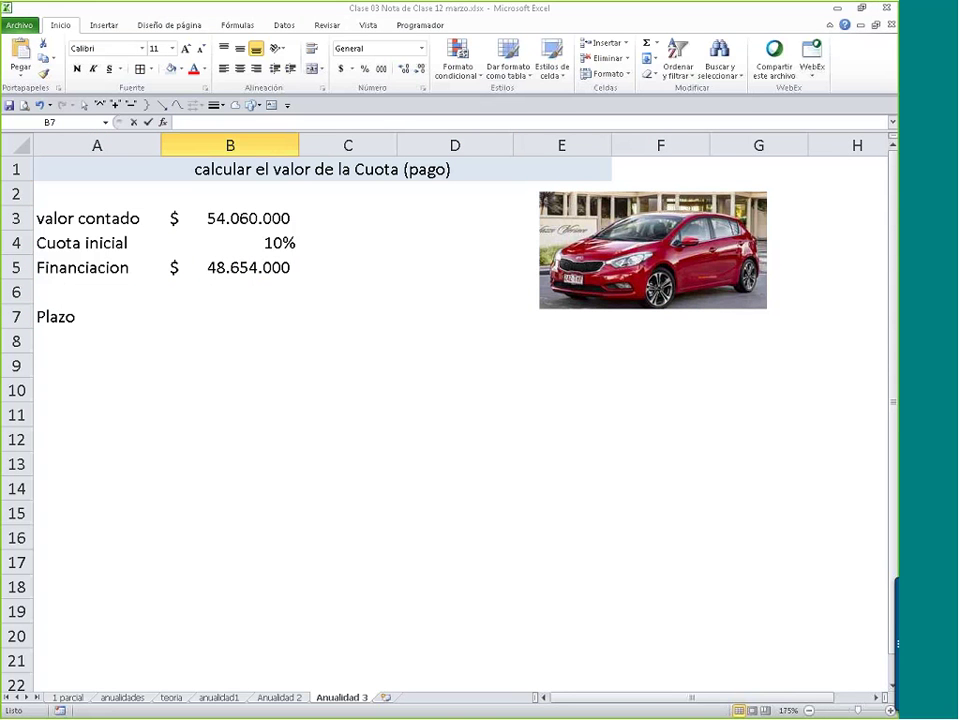
text(5)
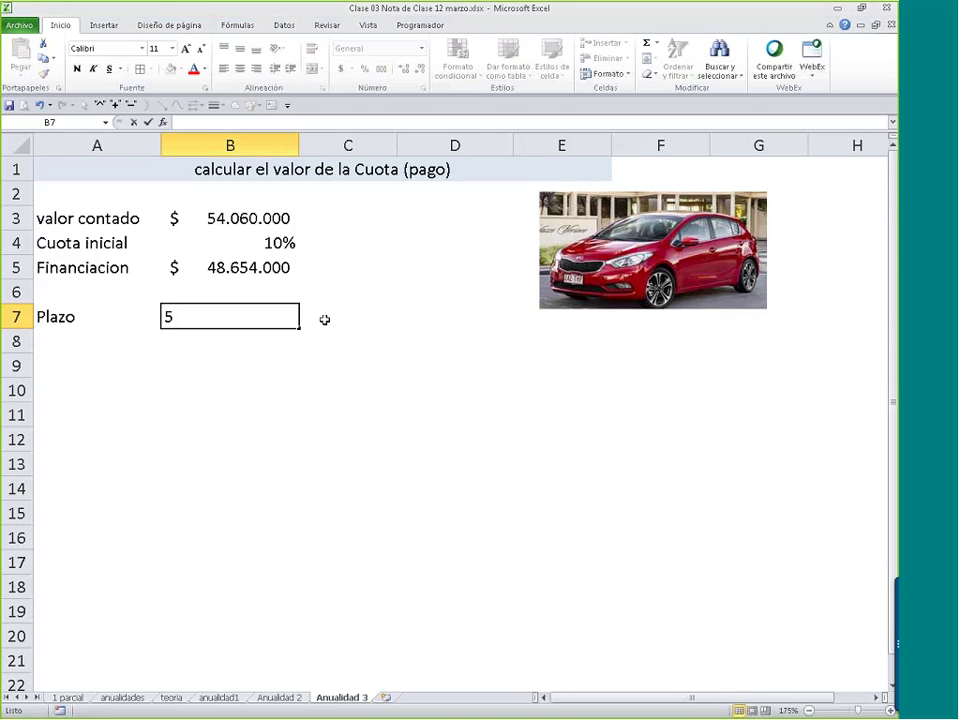
click(321, 317)
text(años)
key(Return)
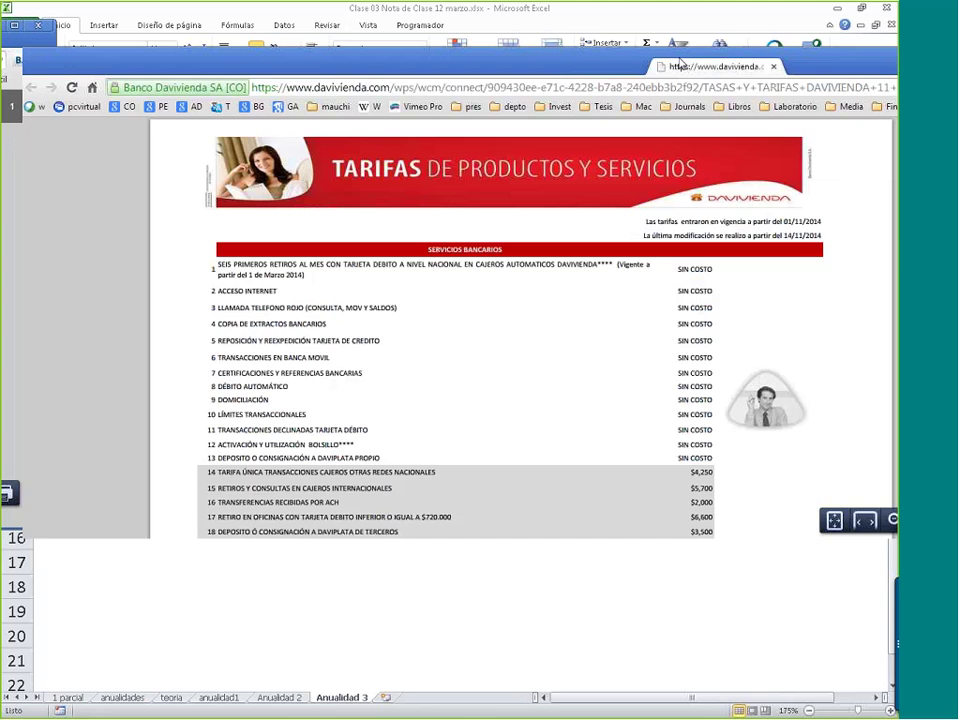
- Switch to the browser and find the "Crédito Vehículo Particular - Canal Oficina" table in the Davivienda rates document
scroll(684, 407, down, 3)
scroll(654, 464, down, 20)
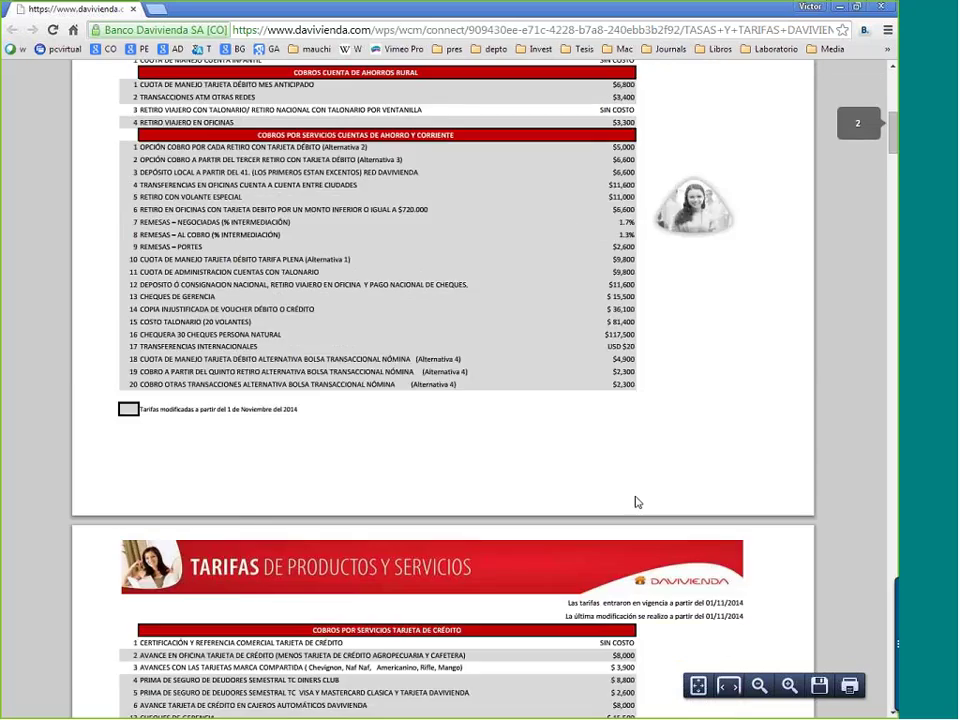
scroll(633, 496, down, 20)
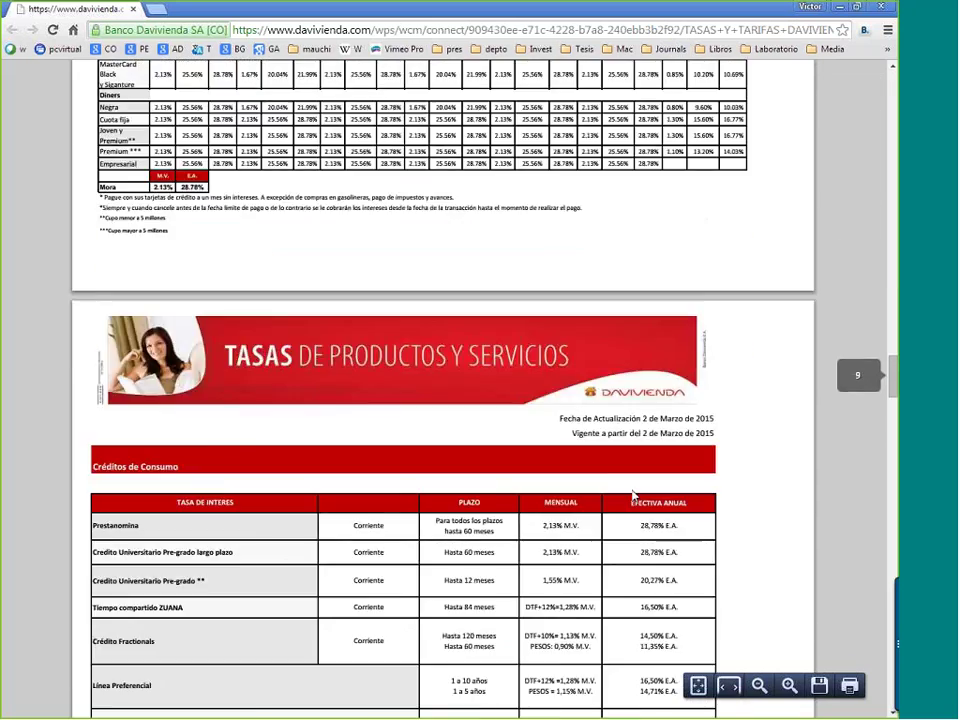
scroll(633, 496, down, 15)
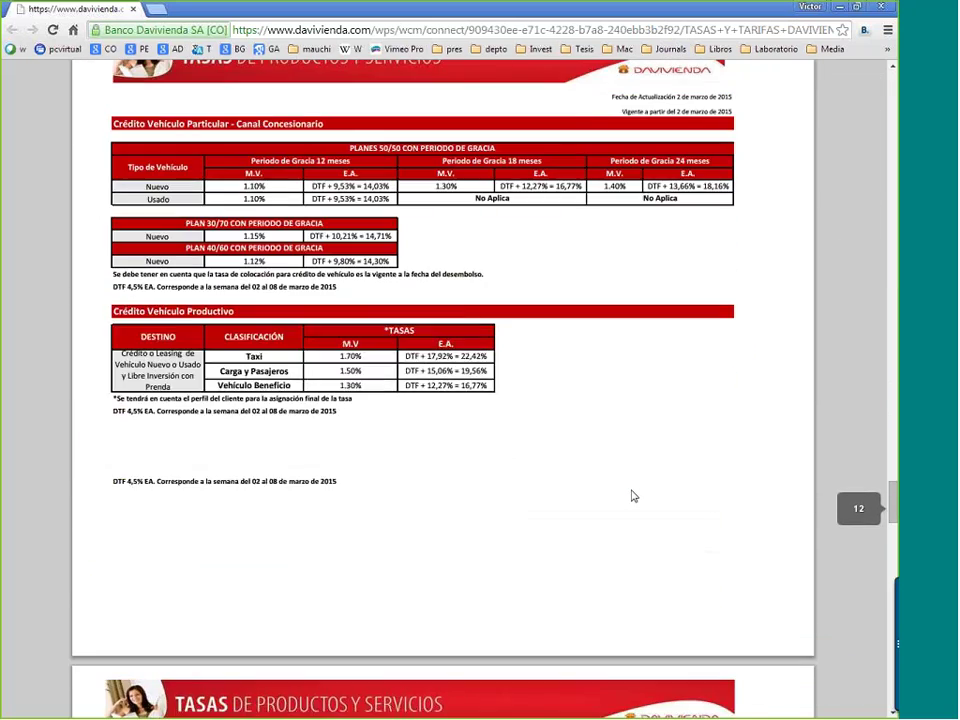
scroll(399, 369, up, 5)
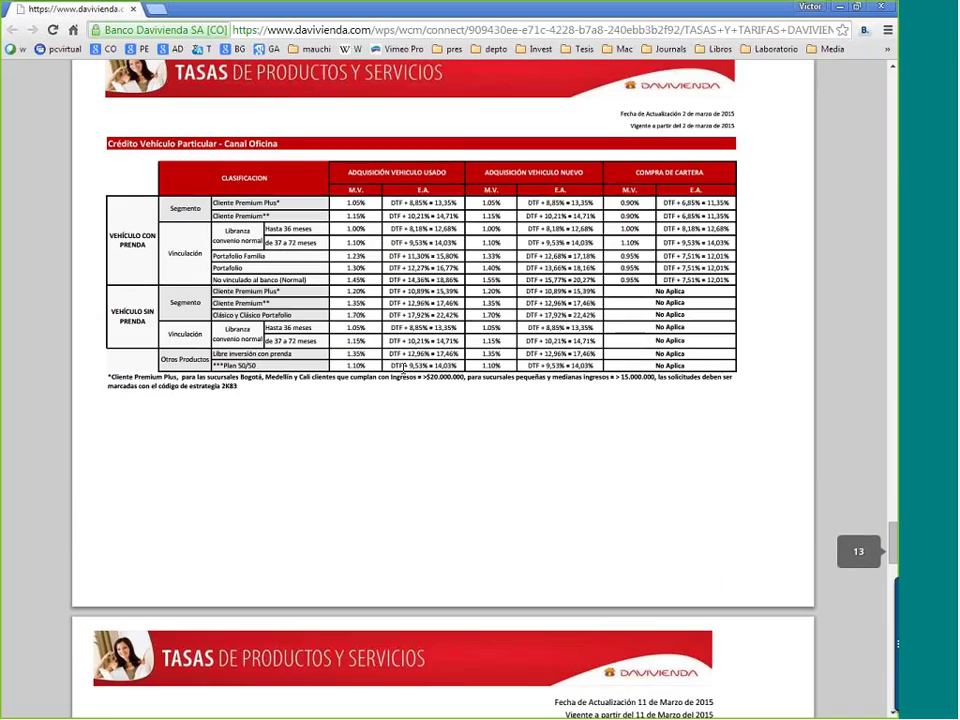
scroll(400, 369, up, 4)
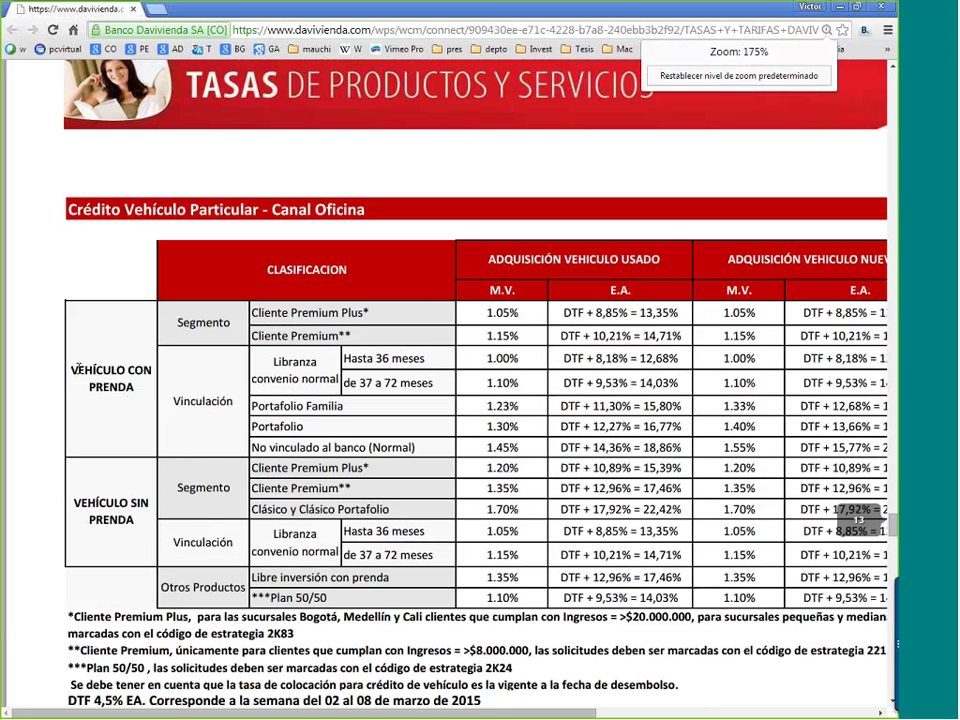
- Examine the effective annual vehicle rates for the "No vinculado al banco (Normal)" and "Portafolio" classifications
drag(72, 374, 135, 389)
drag(398, 713, 554, 713)
drag(30, 447, 416, 447)
click(425, 450)
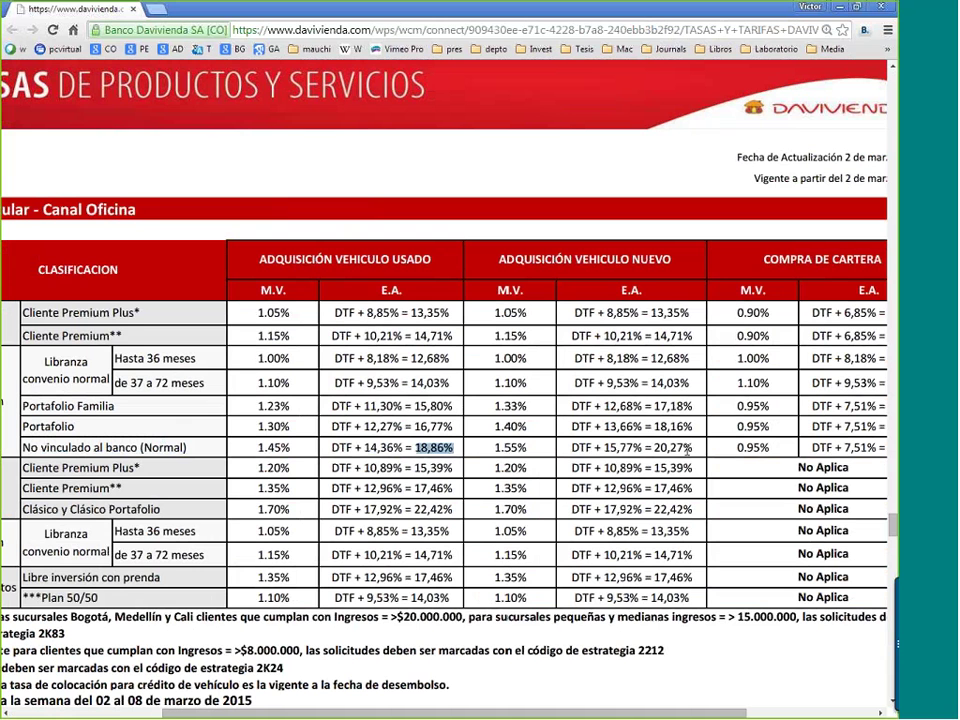
drag(692, 448, 655, 448)
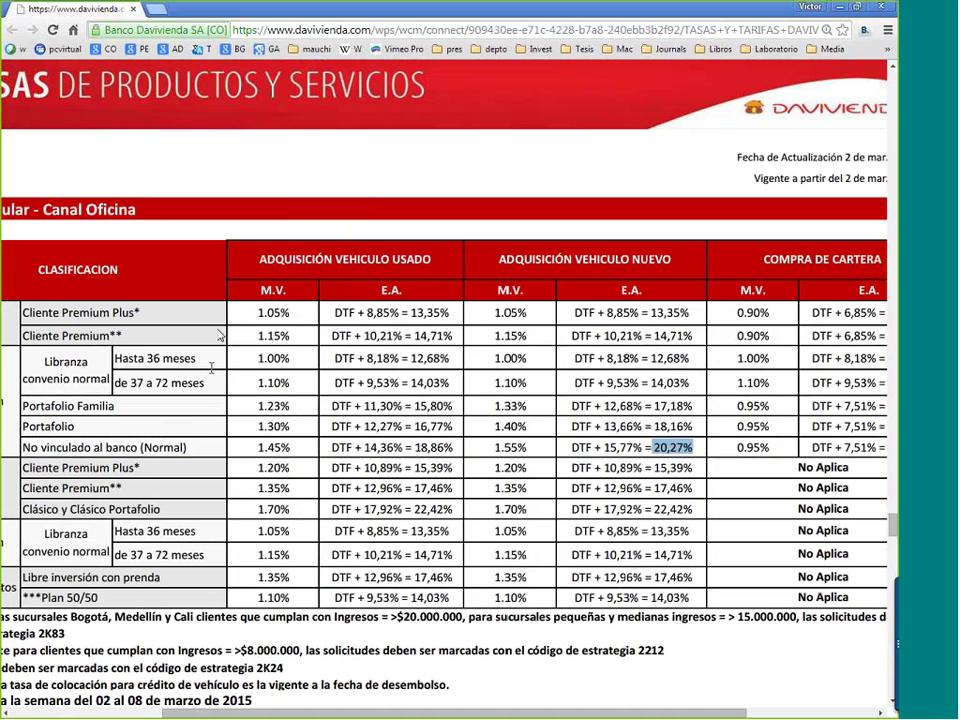
click(685, 427)
double_click(685, 427)
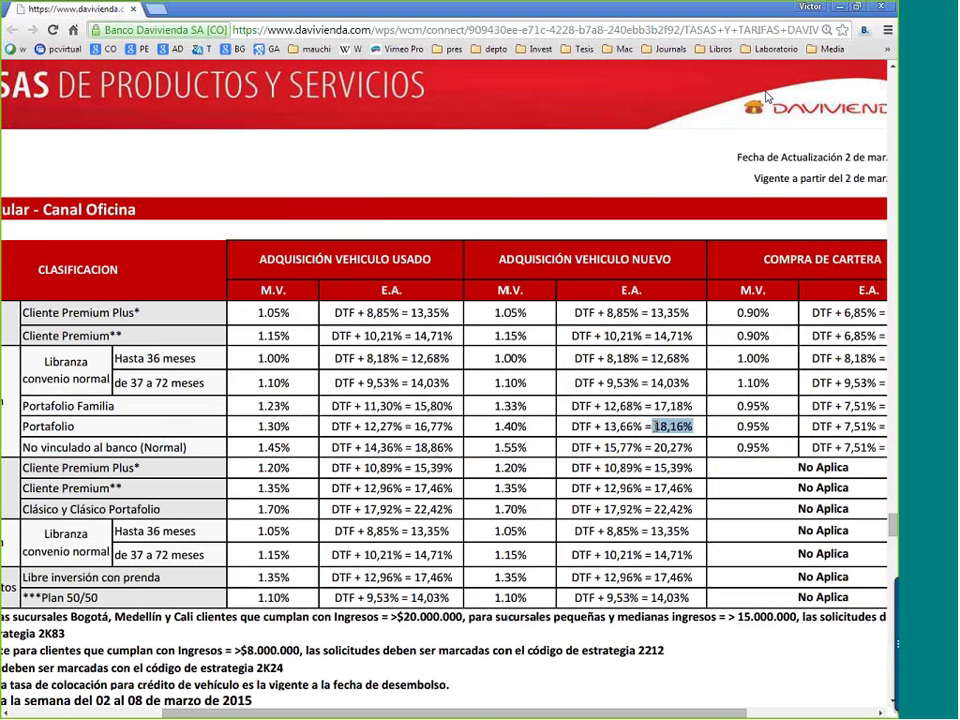
- Switch back to Excel and fill row 8 with the label "Tasa", the rate 18,16% and "EA"
key(alt+Tab)
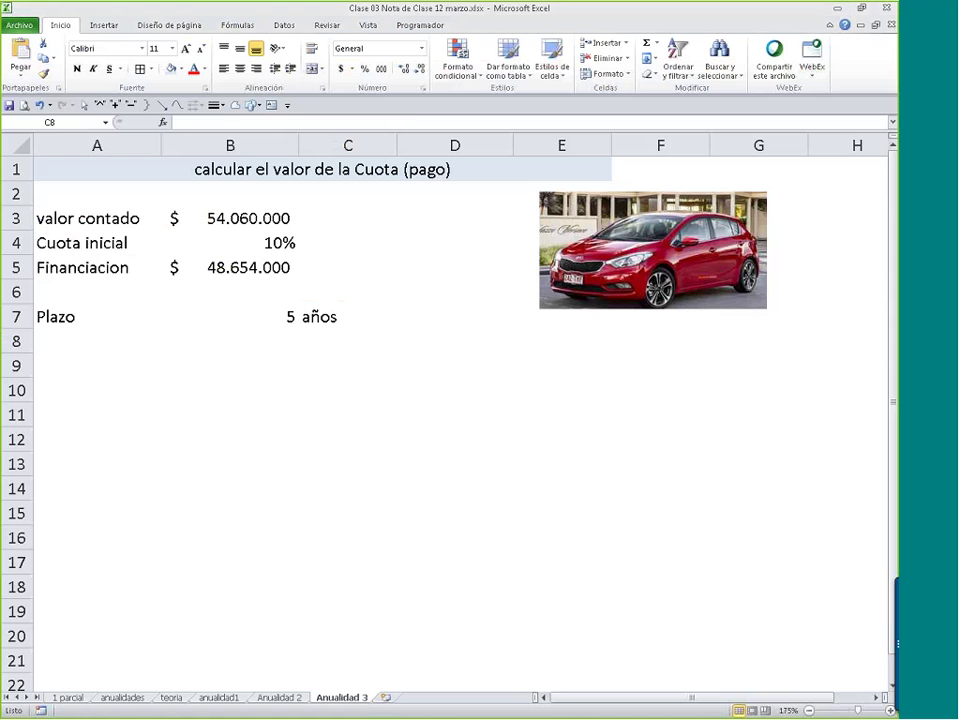
click(155, 345)
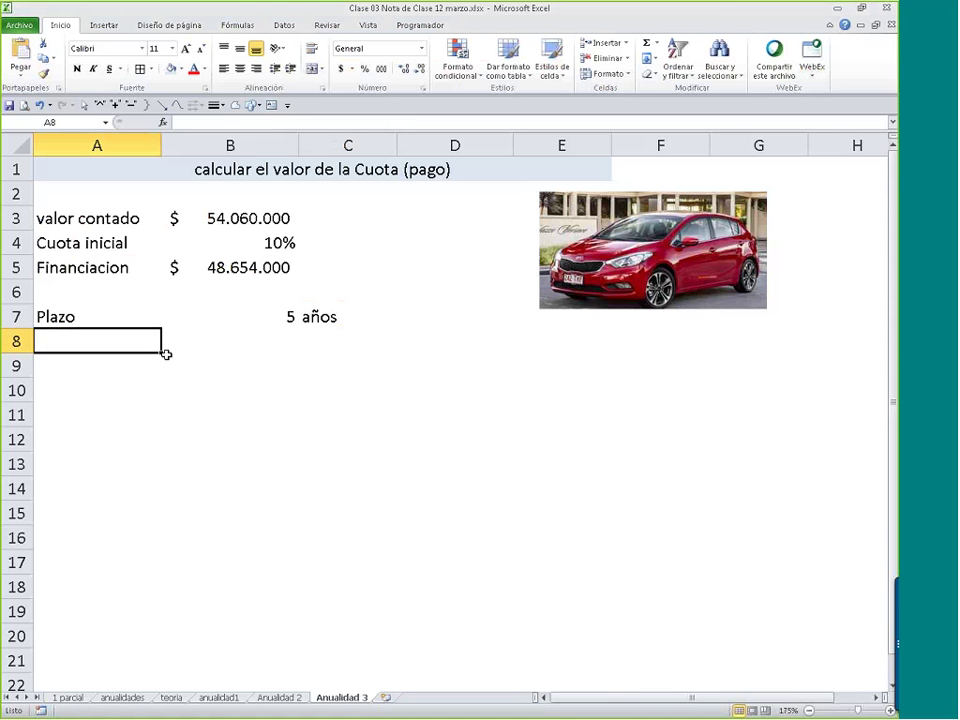
text(Tasa)
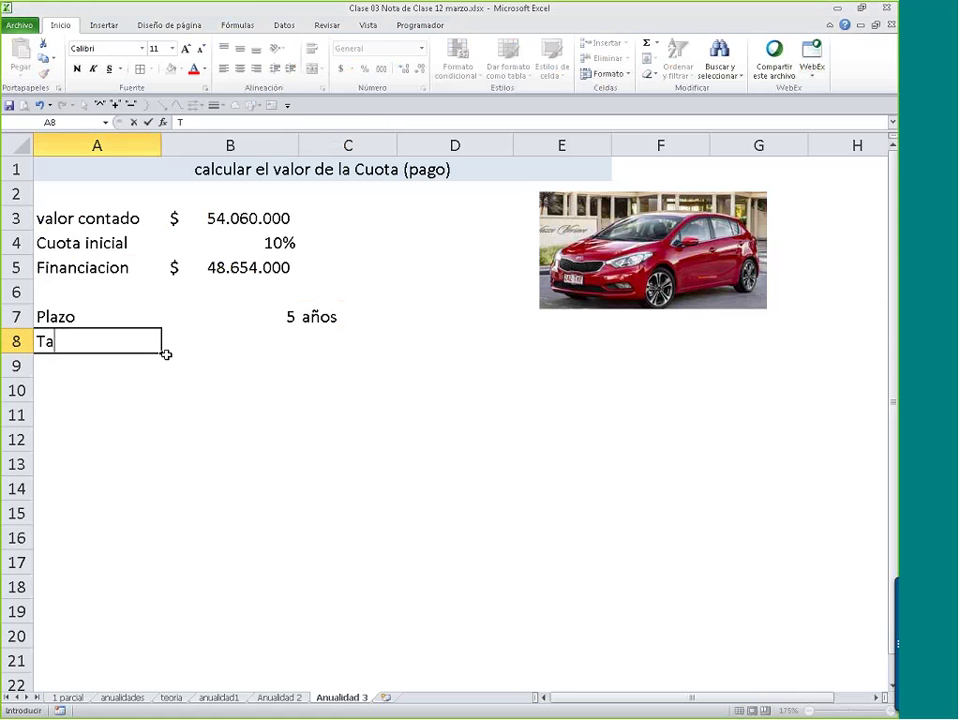
key(Tab)
text(18,16%)
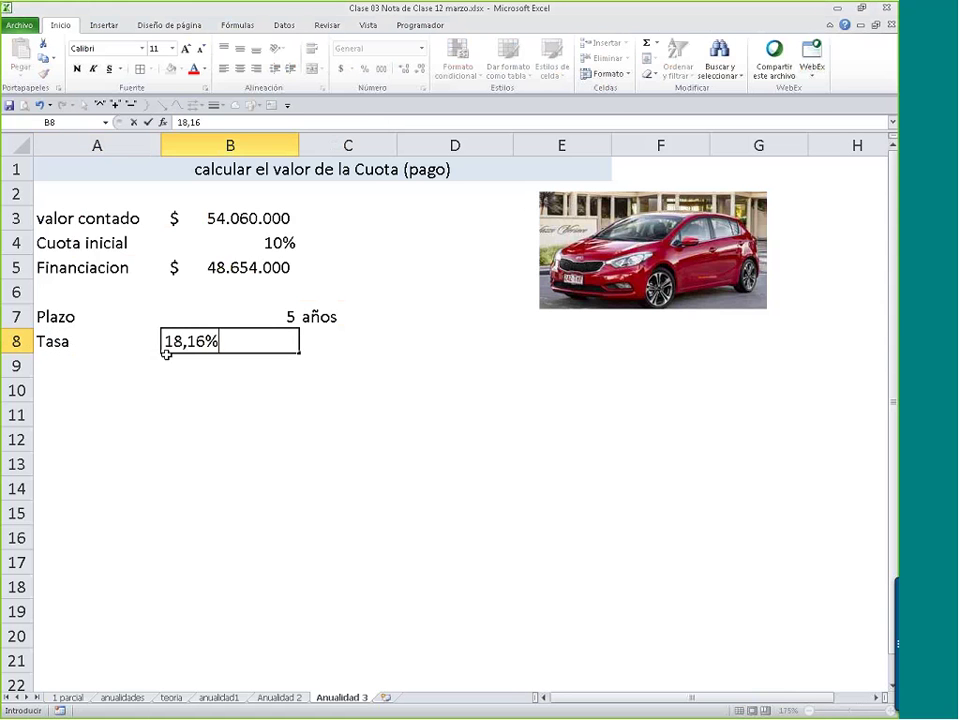
key(Tab)
text(EA)
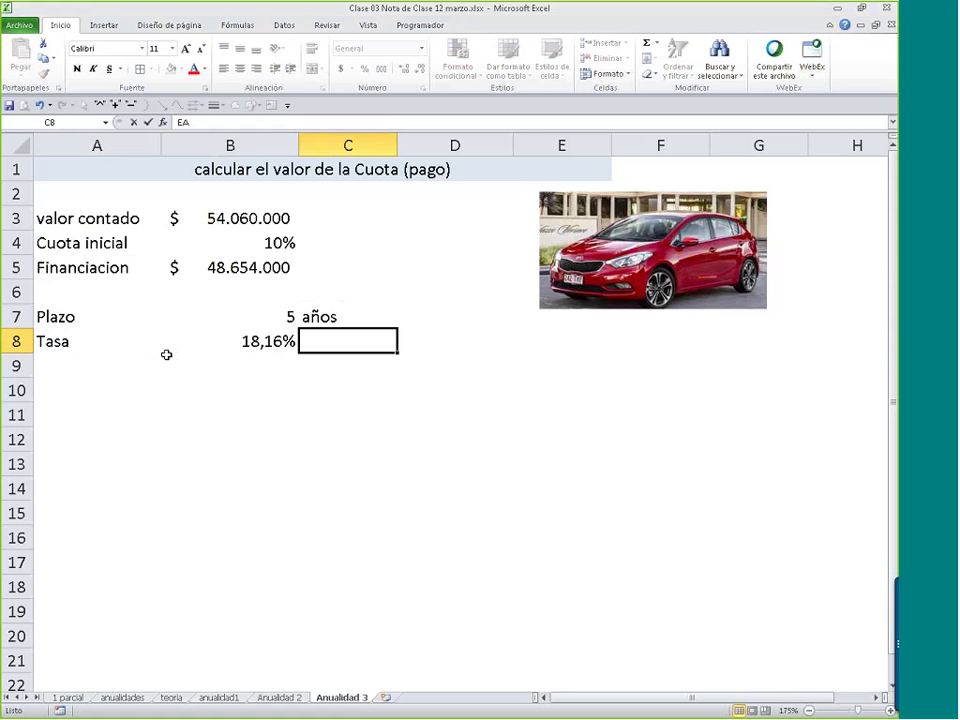
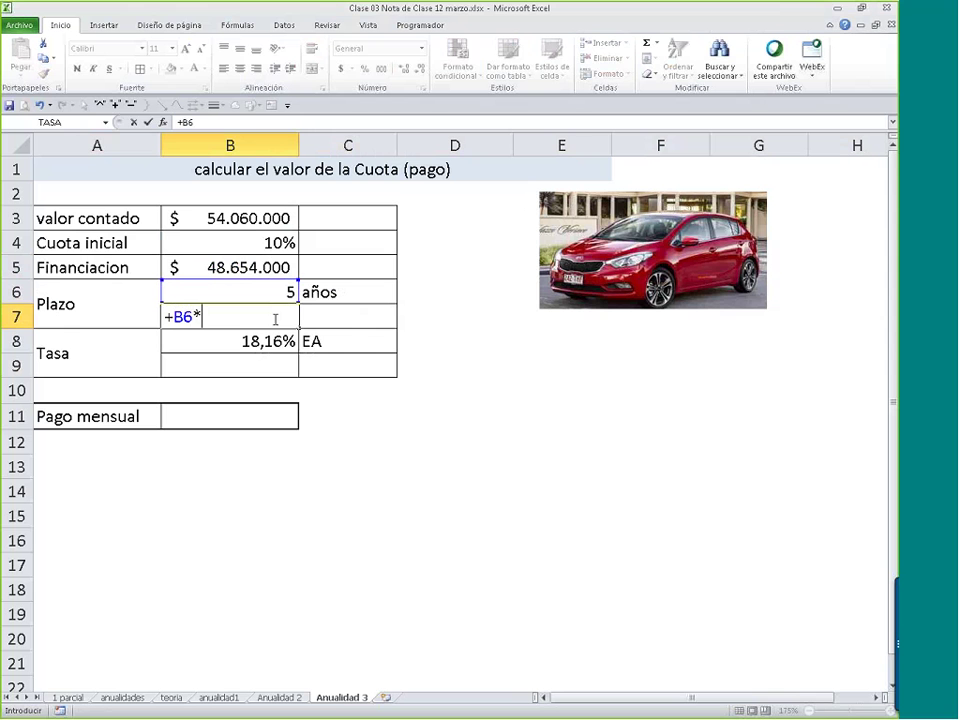
- Convert the term in B6 from years to months in B7 and label it "meses" in C7
key(Return)
key(Right)
key(Up)
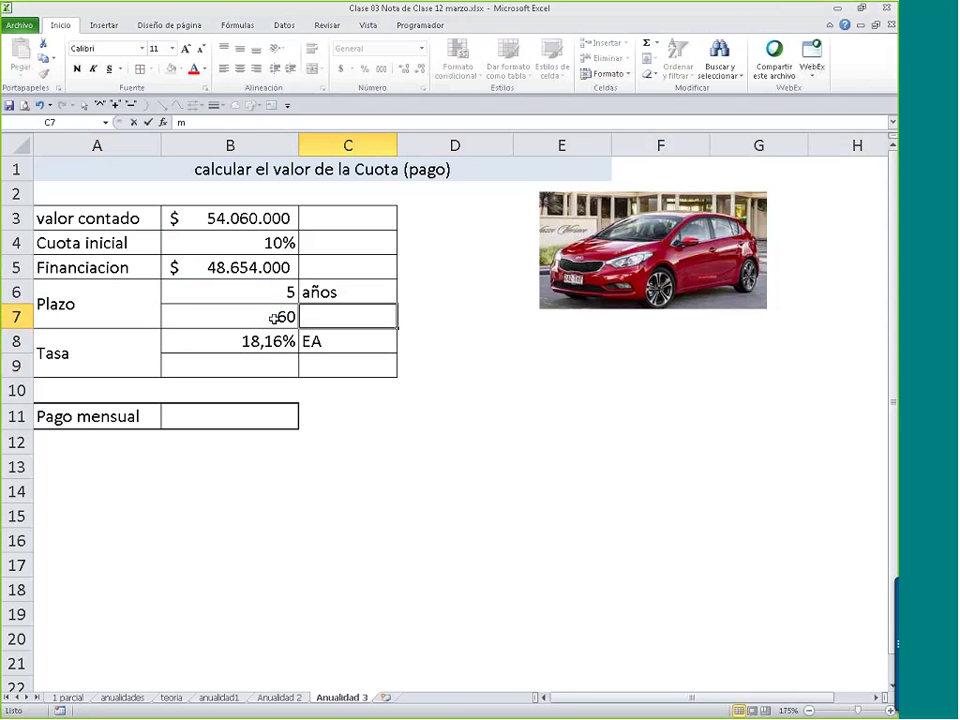
text(meses)
key(Return)
- Label C9 "mensual" and calculate the monthly rate in B9 with =TASA.NOMINAL(B8;12)/12
key(Down)
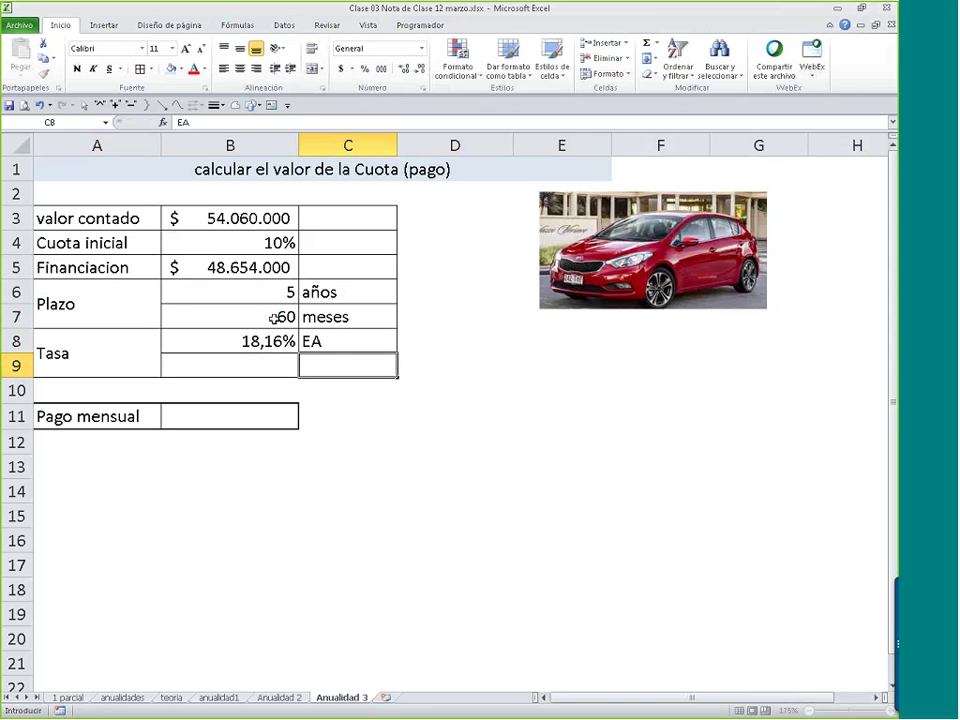
text(mensual)
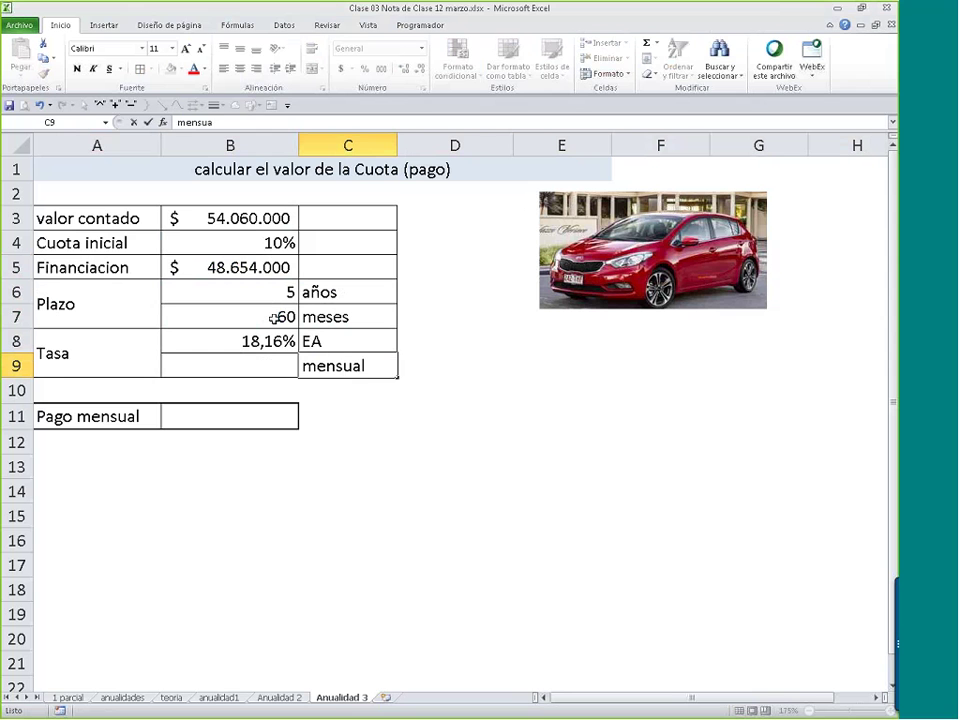
key(Left)
text(=tasa)
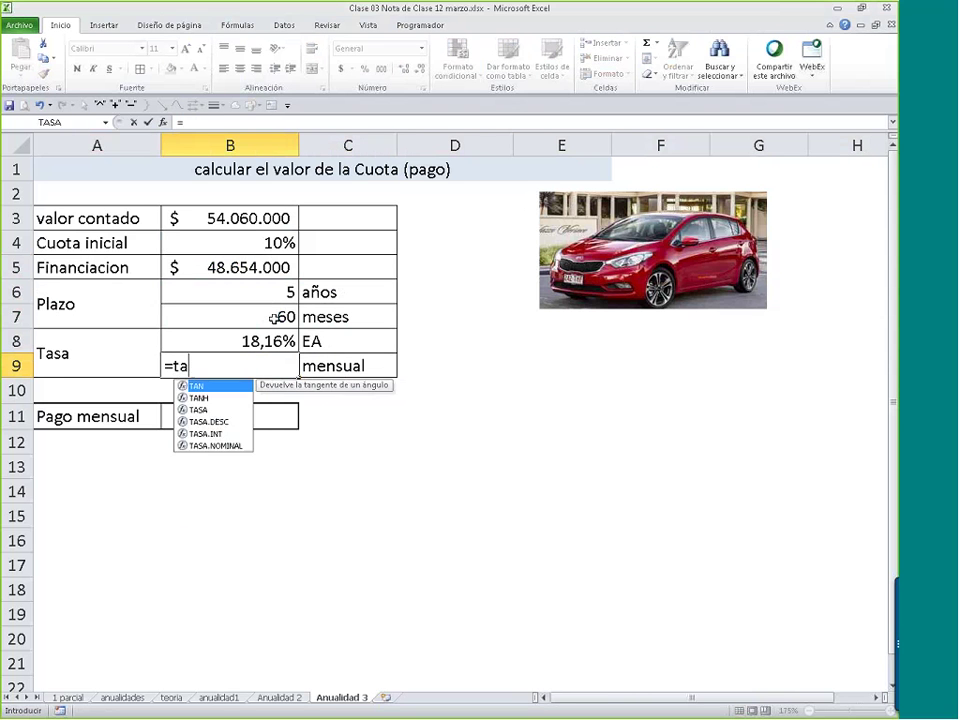
double_click(215, 421)
click(238, 341)
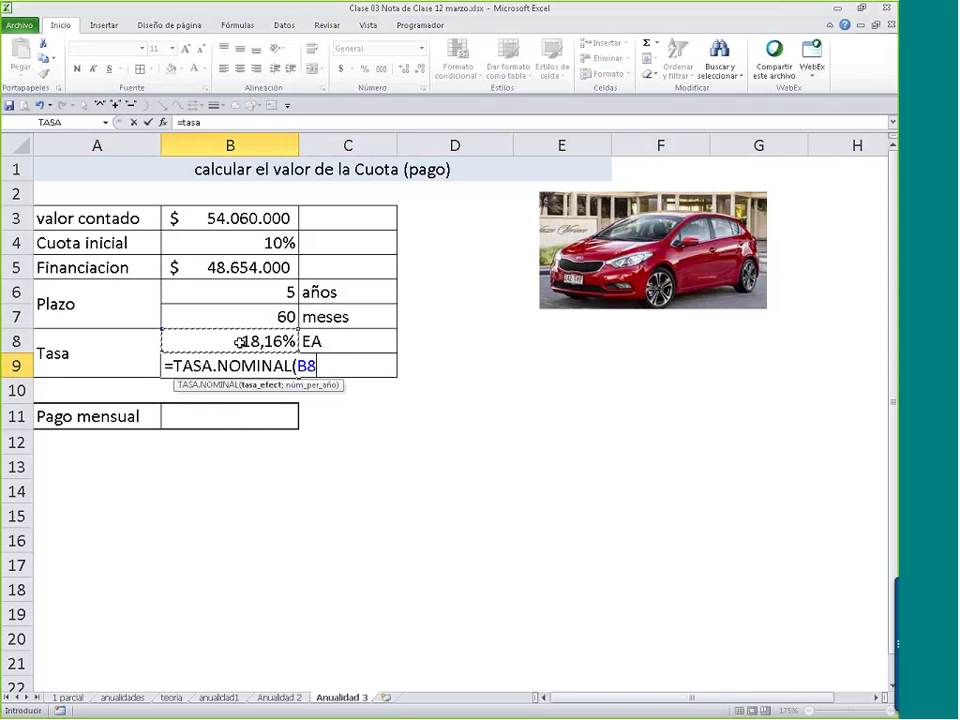
text(;12)/12)
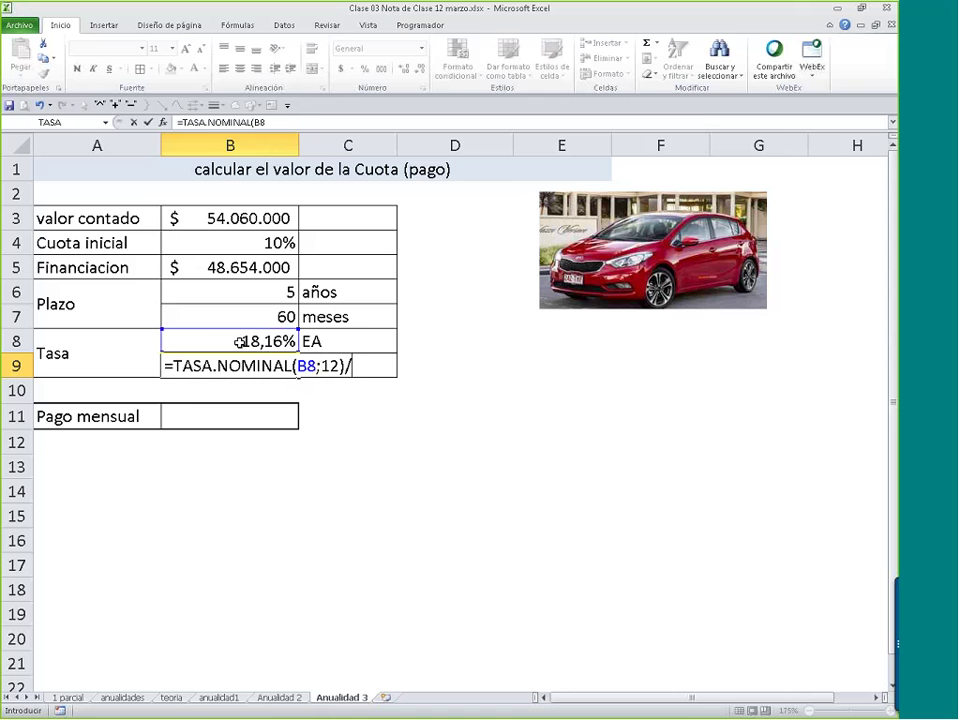
key(Return)
- Format the monthly rate in B9 as a percentage with three decimals
click(233, 367)
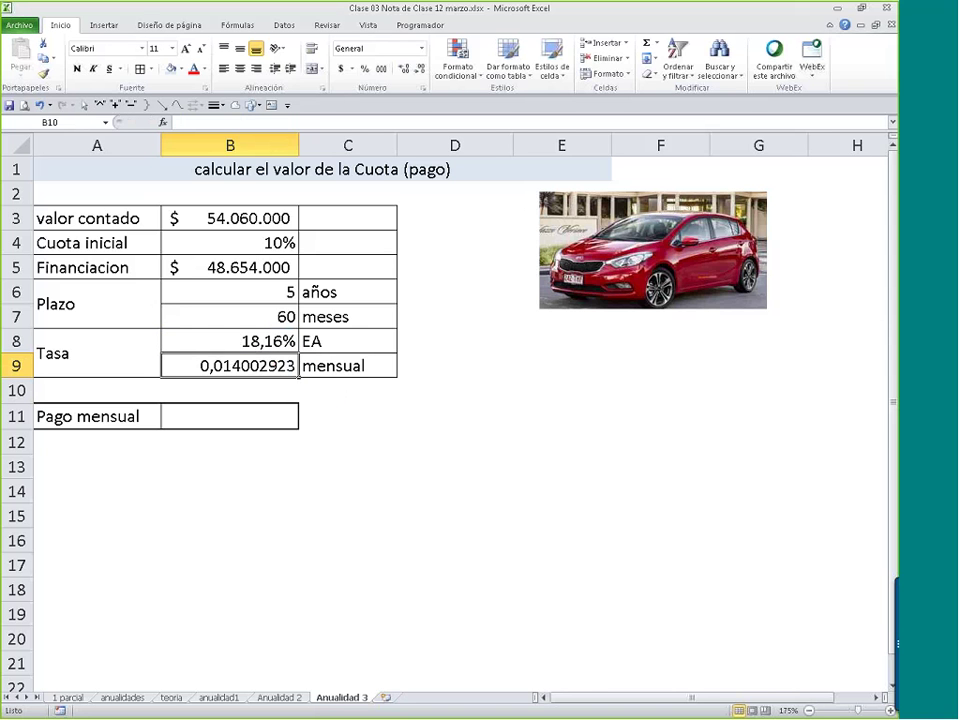
click(364, 68)
click(404, 68)
click(404, 68)
click(404, 68)
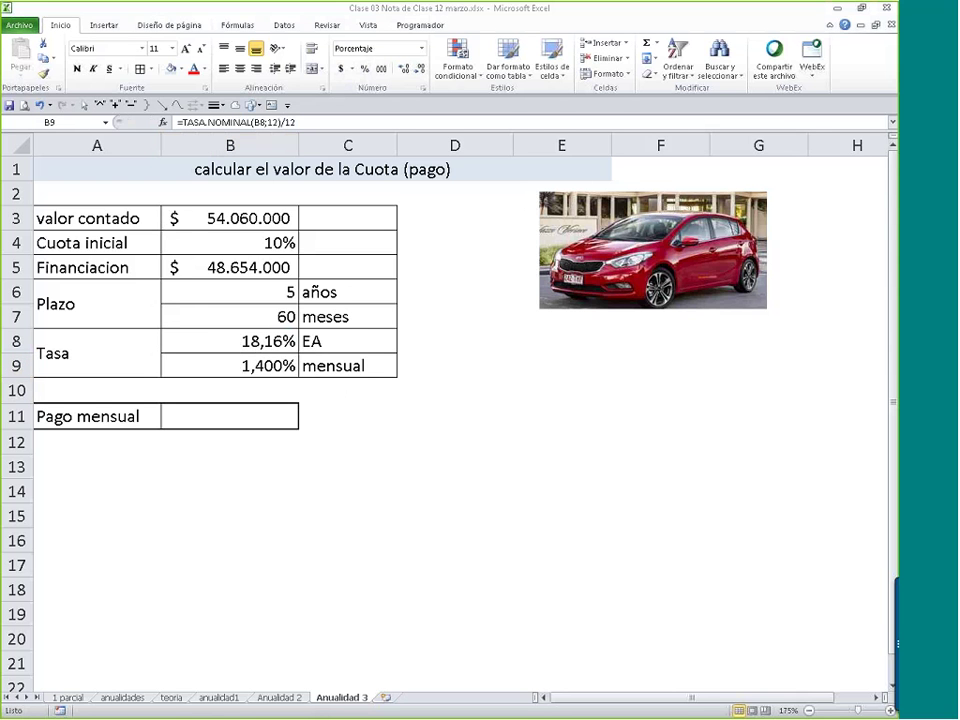
- Paste the annuity equation for A onto the sheet, move it below the car picture beside rows 9 to 12, and enlarge it
click(639, 428)
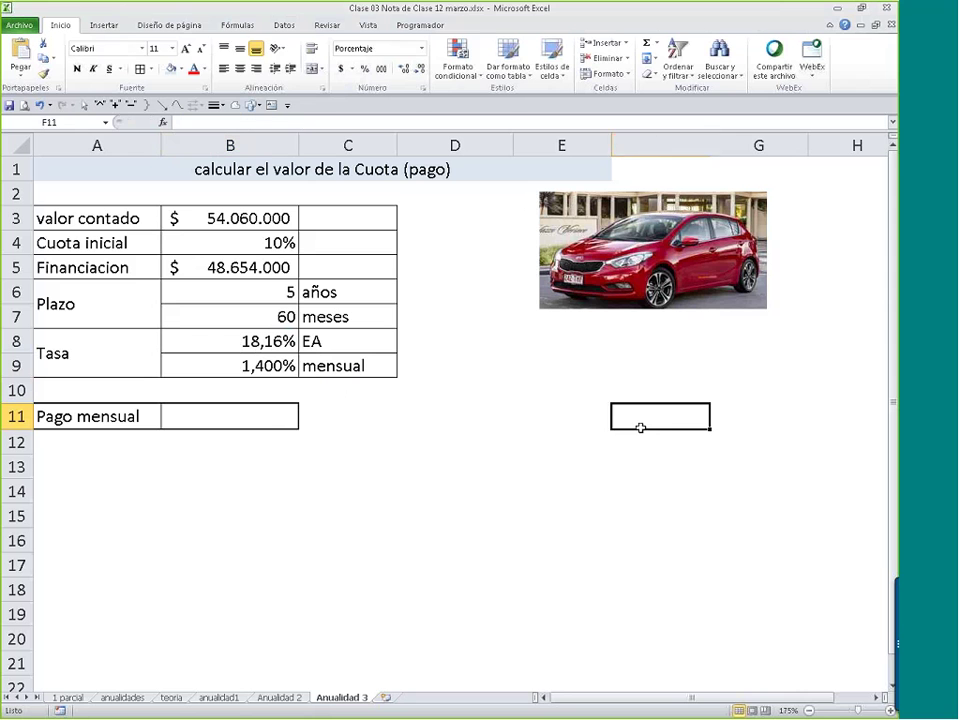
key(ctrl+v)
drag(713, 480, 487, 428)
drag(622, 444, 614, 437)
click(272, 463)
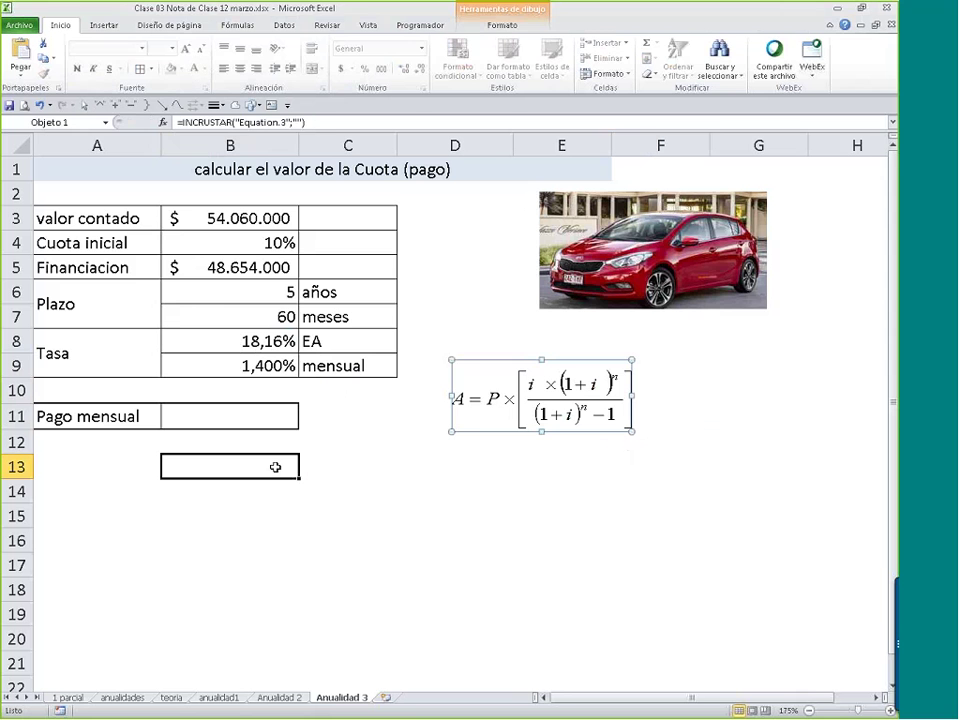
click(467, 419)
drag(632, 432, 675, 450)
click(583, 467)
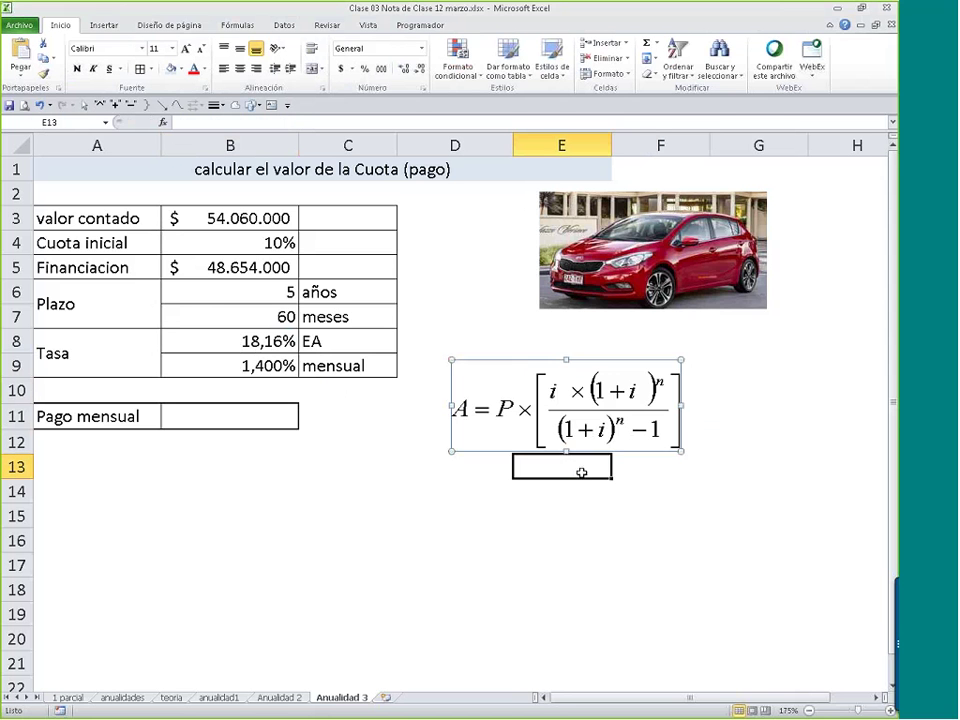
- Draw arrows to the equation from the financed amount in B5 to P, the monthly rate in B9 to i, and the months in B7 to n
click(161, 104)
mouse_move(300, 278)
mouse_down()
mouse_move(401, 321)
mouse_move(496, 392)
mouse_move(456, 467)
mouse_up()
drag(509, 498, 498, 413)
click(514, 392)
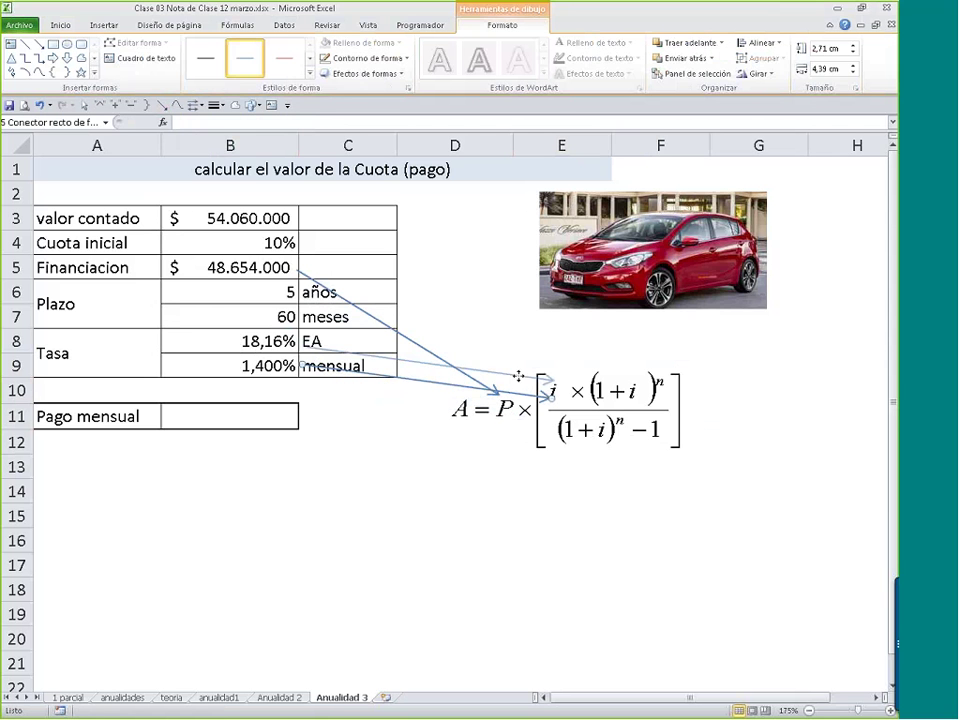
drag(517, 355, 658, 378)
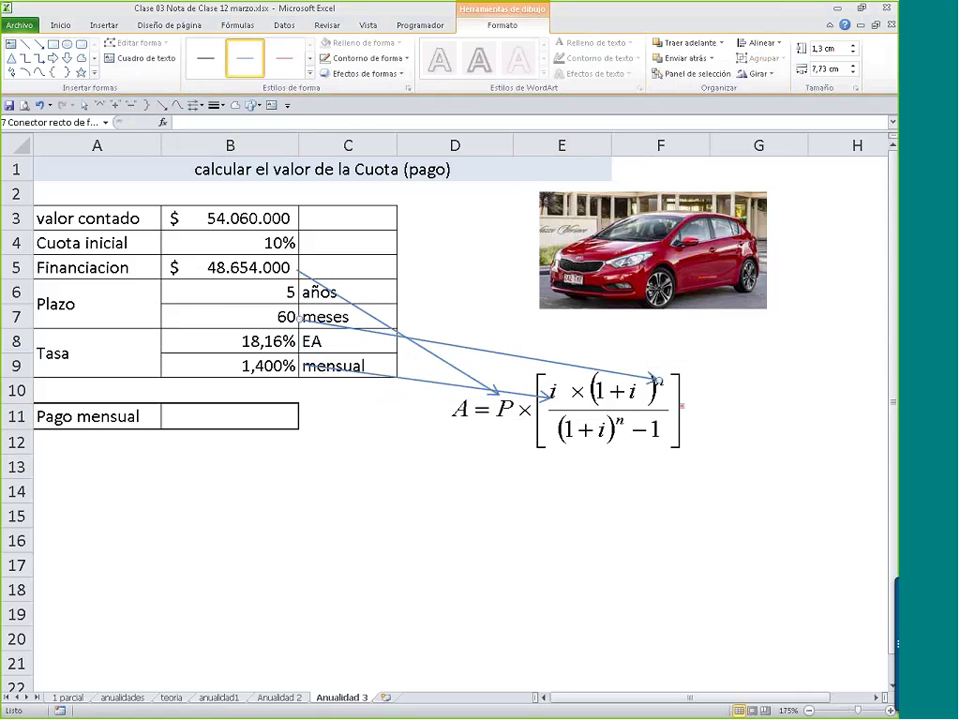
click(422, 515)
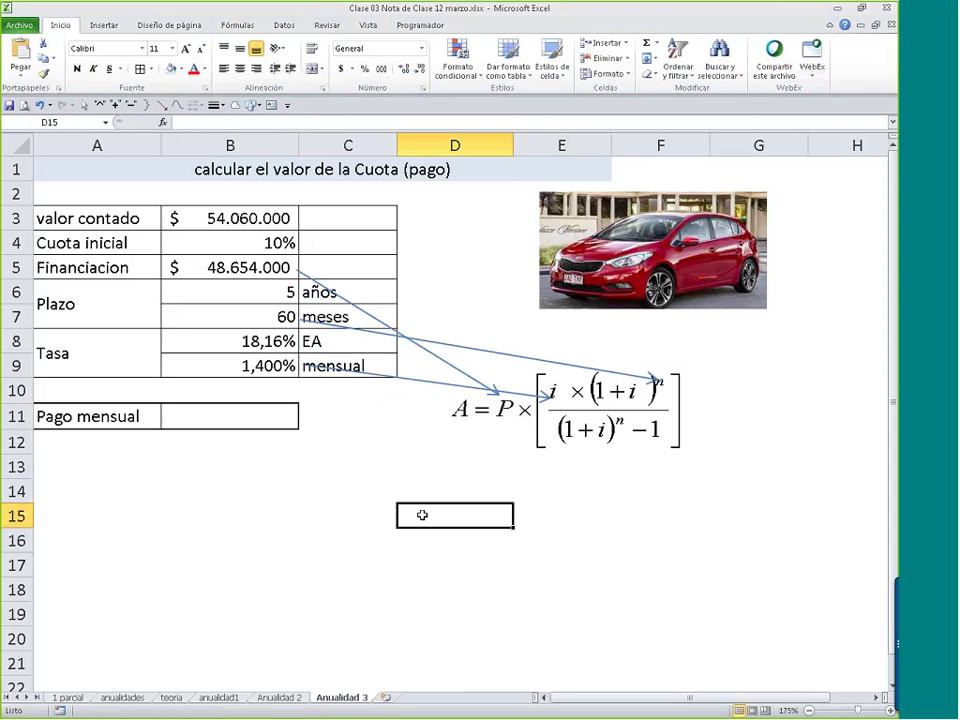
- Set the outline weight of the three connecting arrows to ¼ pto
click(386, 379)
shift+click(462, 347)
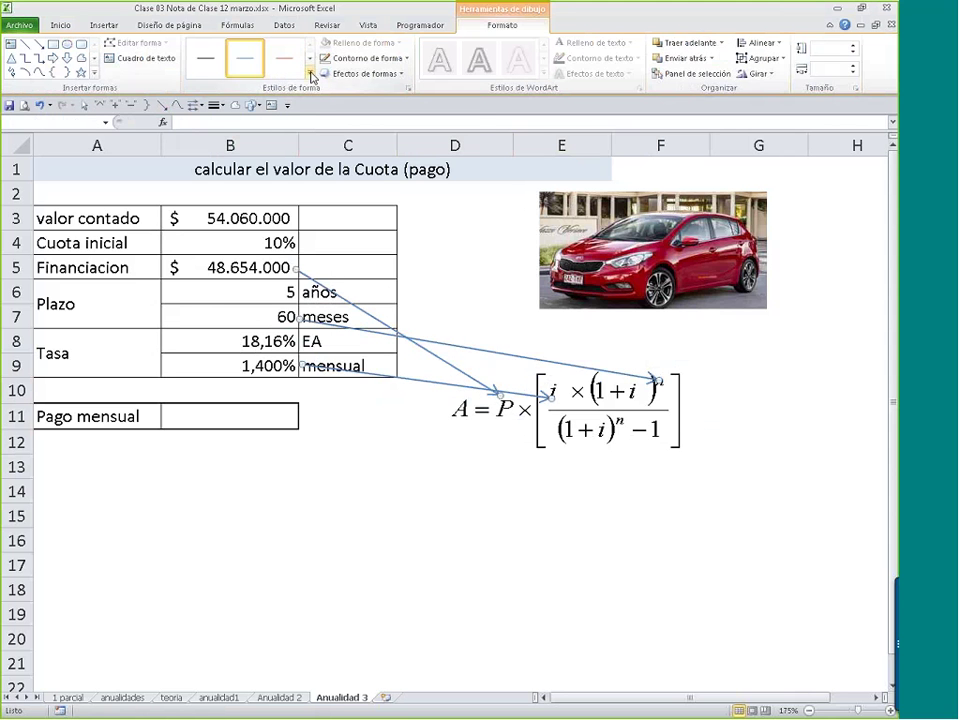
click(310, 72)
click(249, 68)
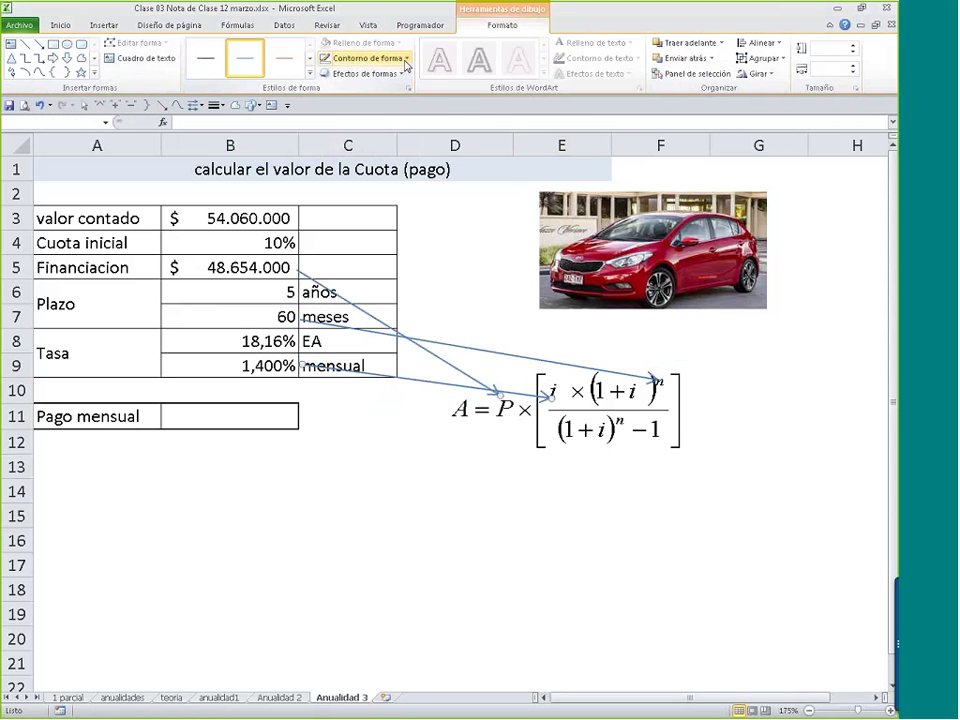
click(364, 58)
mouse_move(355, 249)
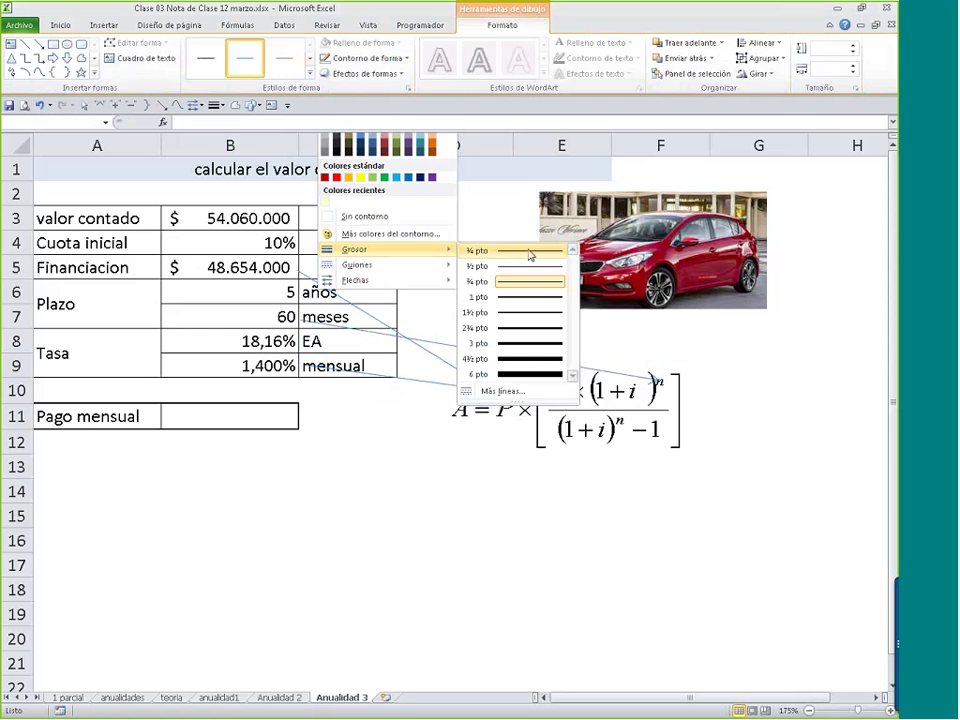
click(520, 251)
click(420, 461)
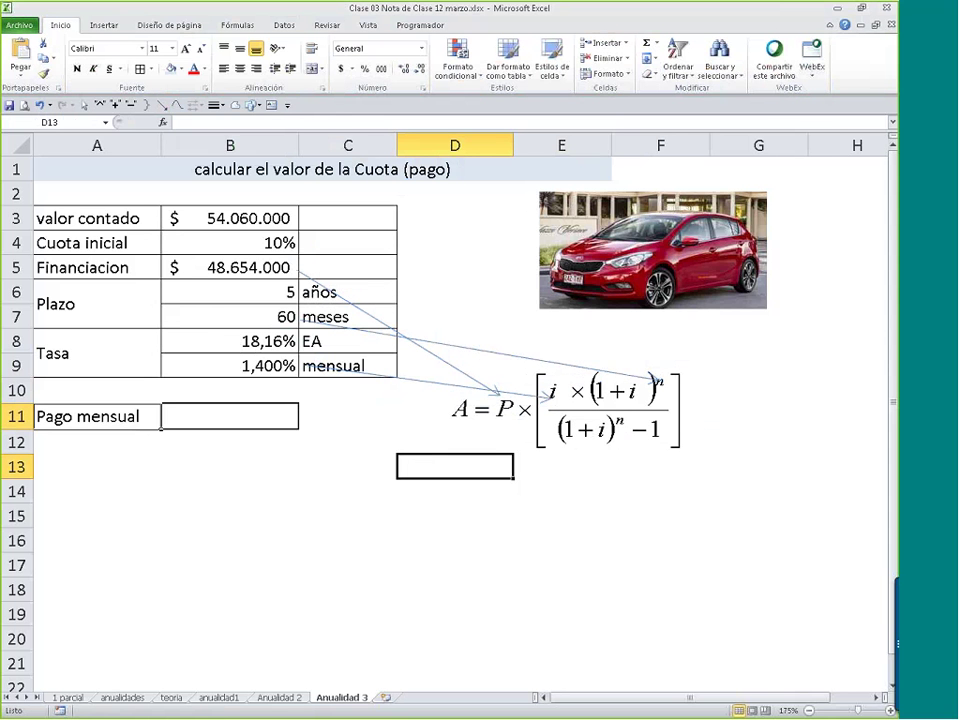
- Fill the "Pago mensual" cells A11:B11 with light yellow
drag(155, 422, 193, 416)
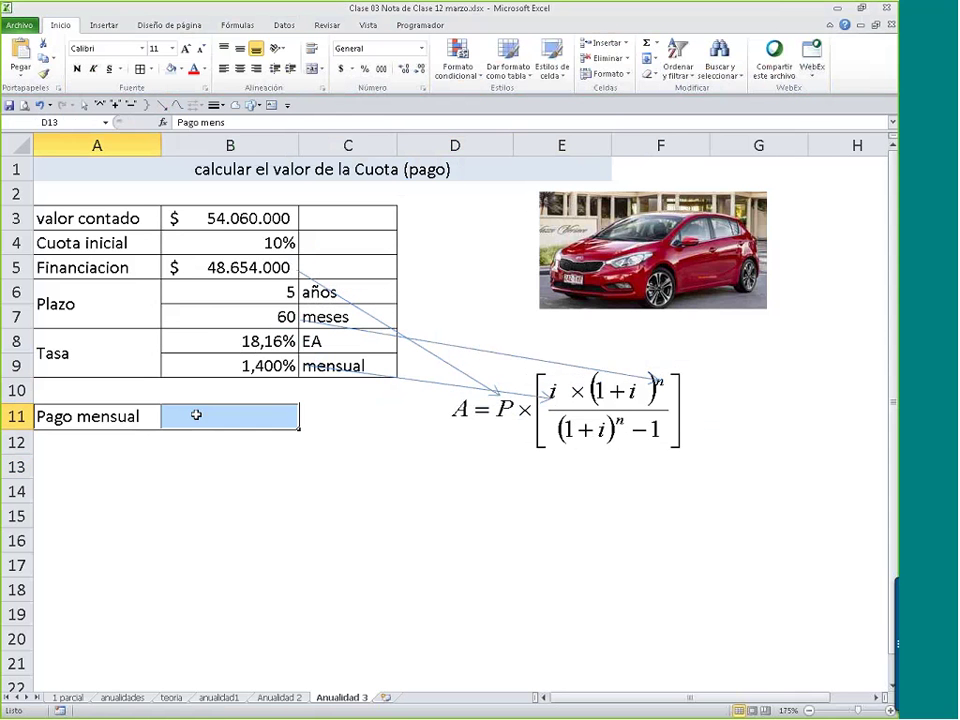
click(181, 69)
click(172, 196)
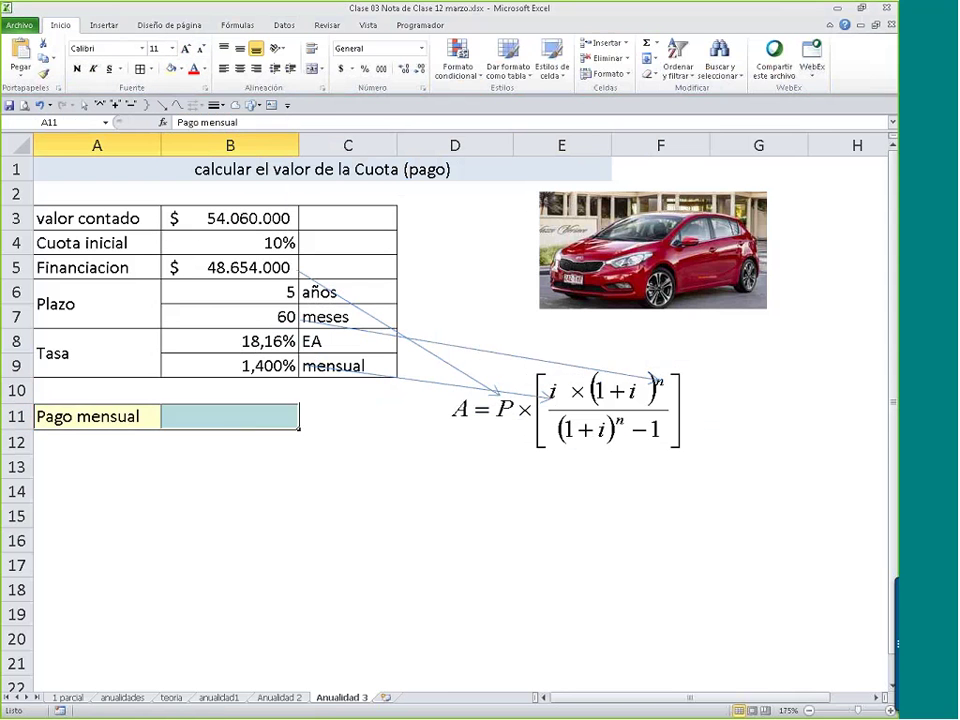
- Insert the financial function PAGO in B11 and place its arguments dialog clear of the data in column B
click(237, 417)
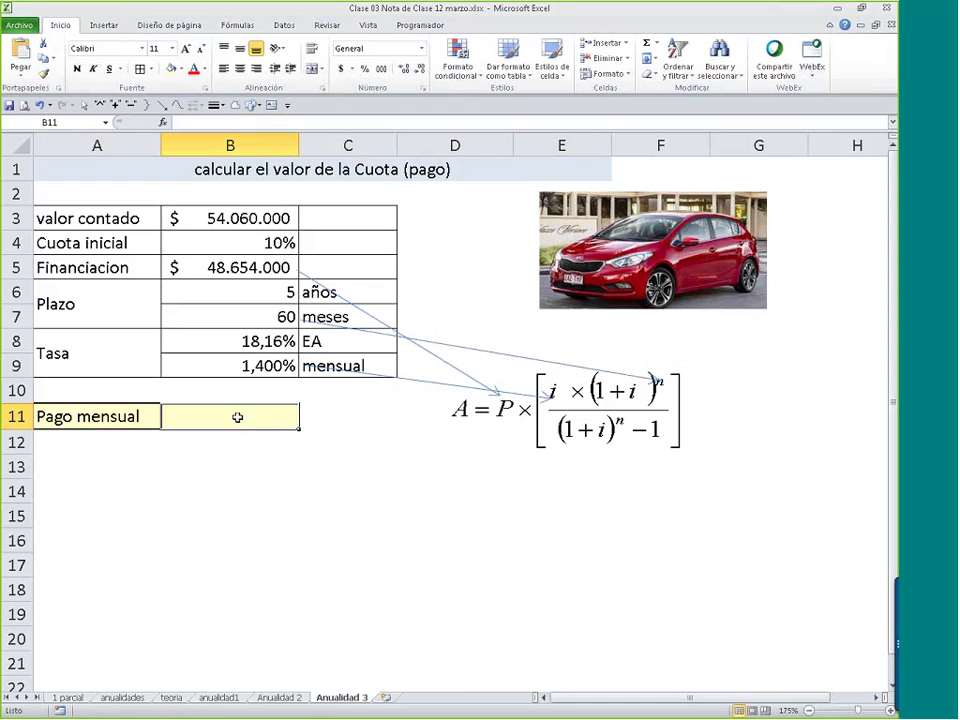
click(237, 25)
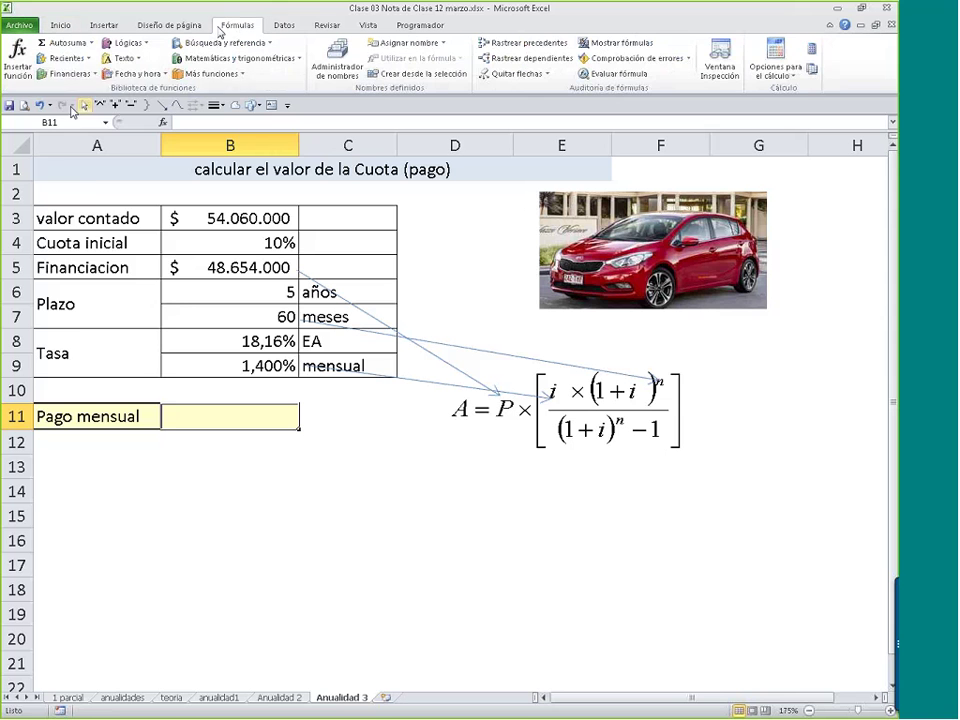
click(62, 75)
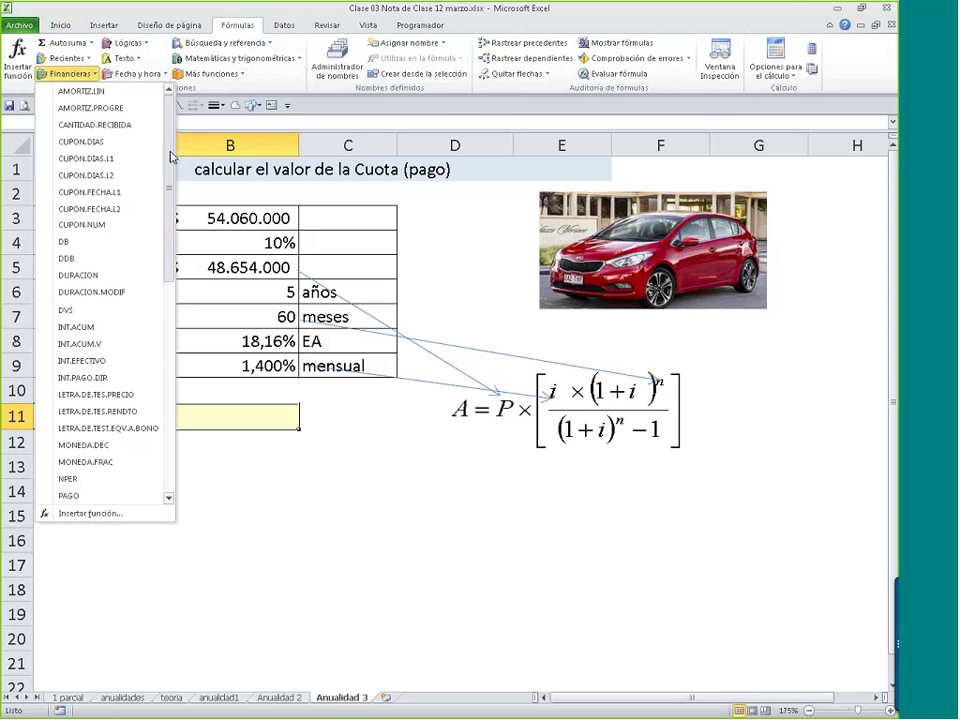
scroll(166, 312, down, 7)
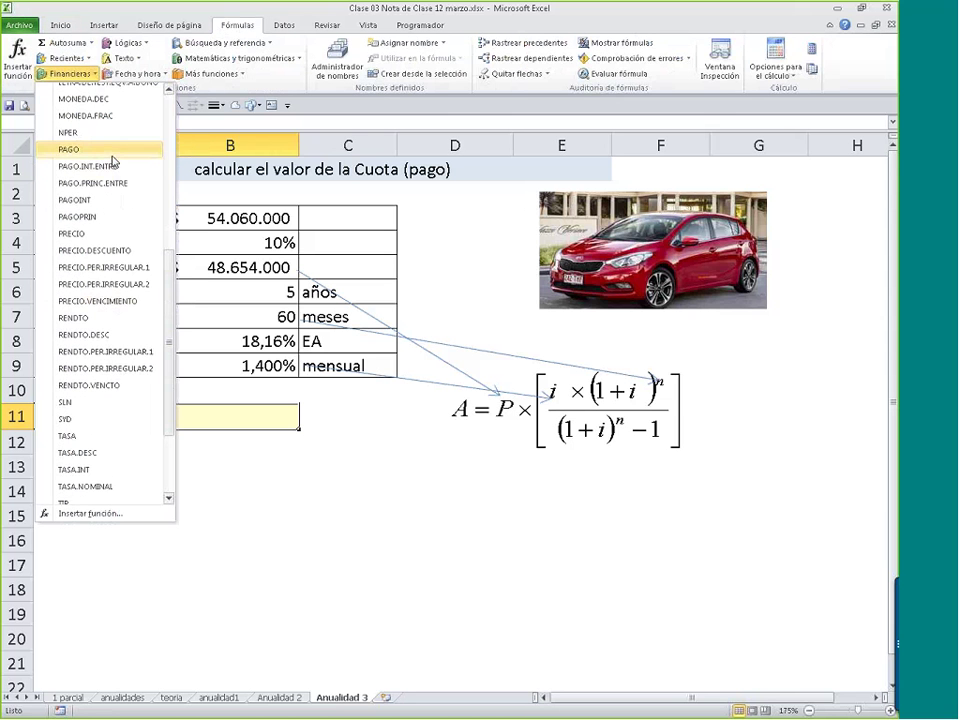
click(110, 150)
drag(503, 322, 384, 312)
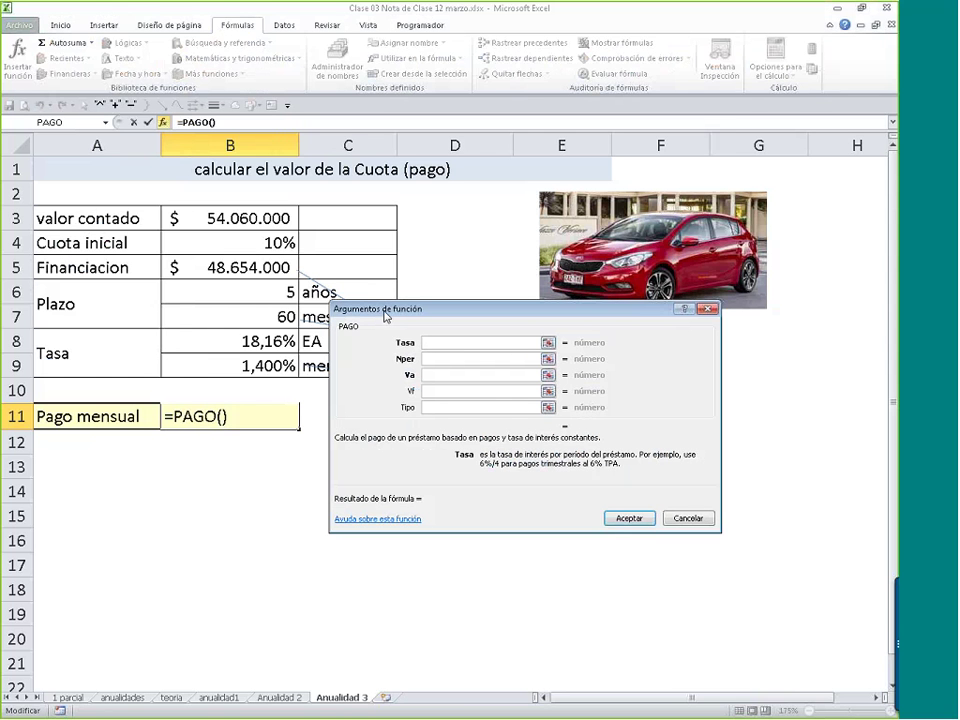
- Set the PAGO arguments to Tasa B9, Nper B7 and Va -B5, and enter the formula in B11
click(427, 358)
click(432, 375)
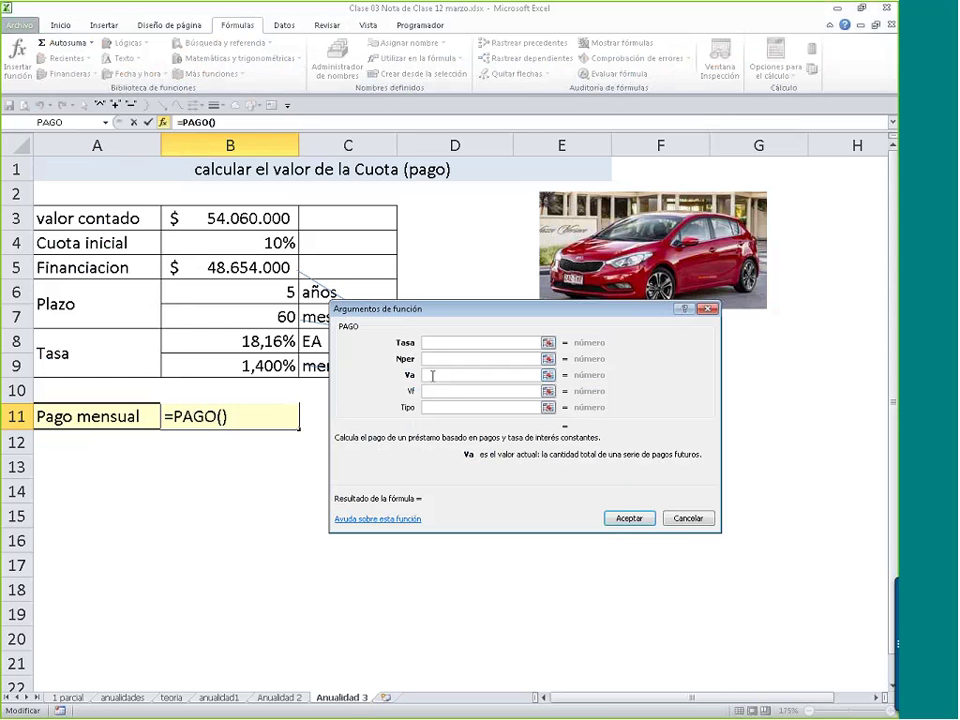
click(437, 342)
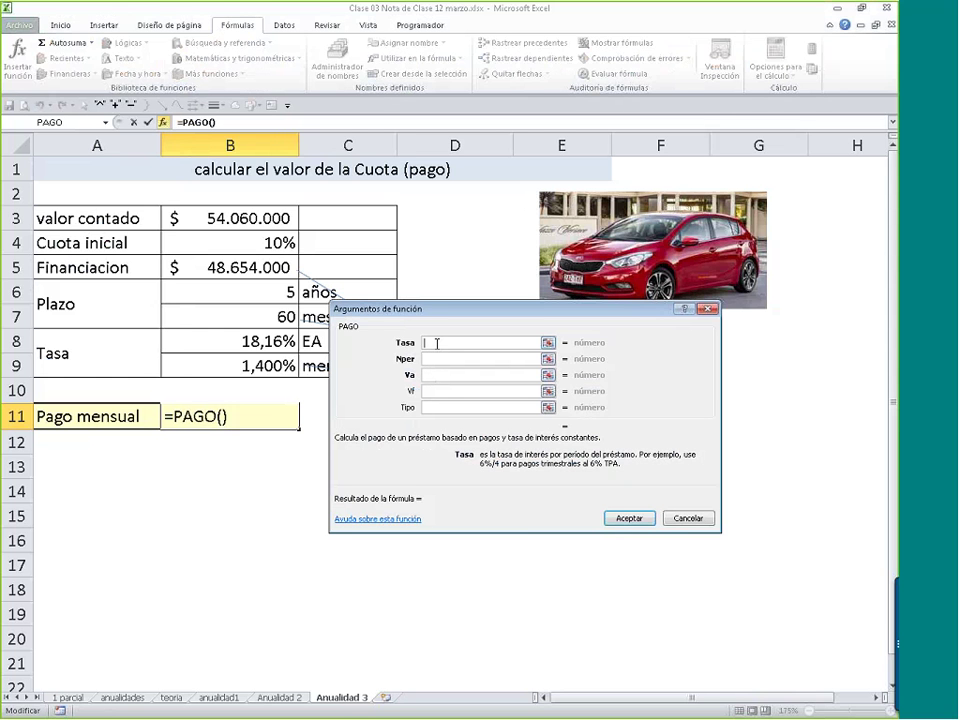
click(243, 368)
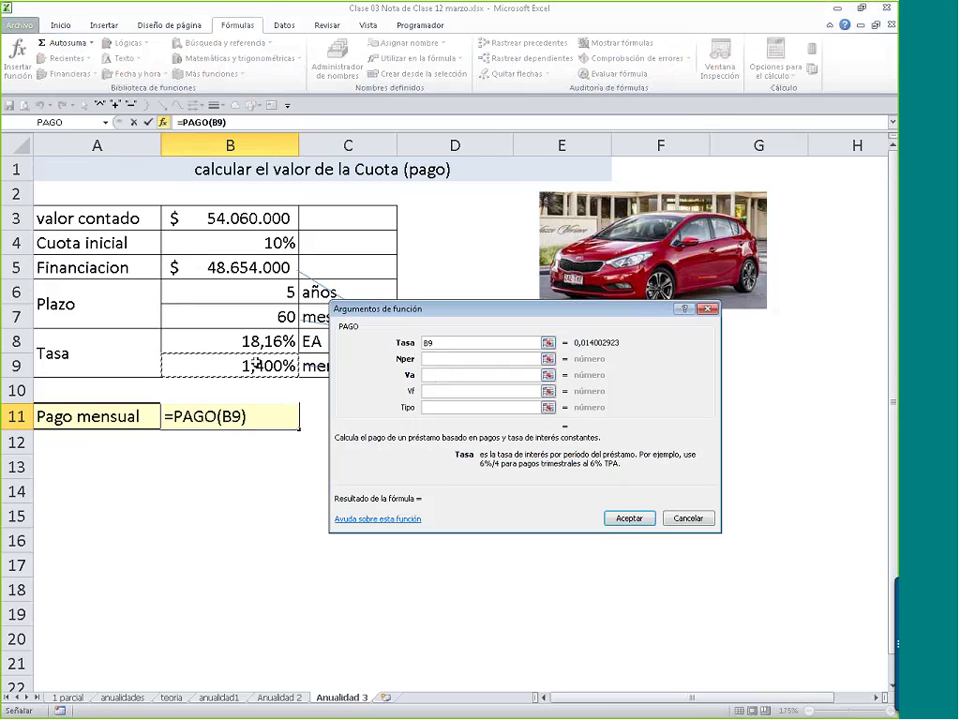
click(443, 359)
click(278, 316)
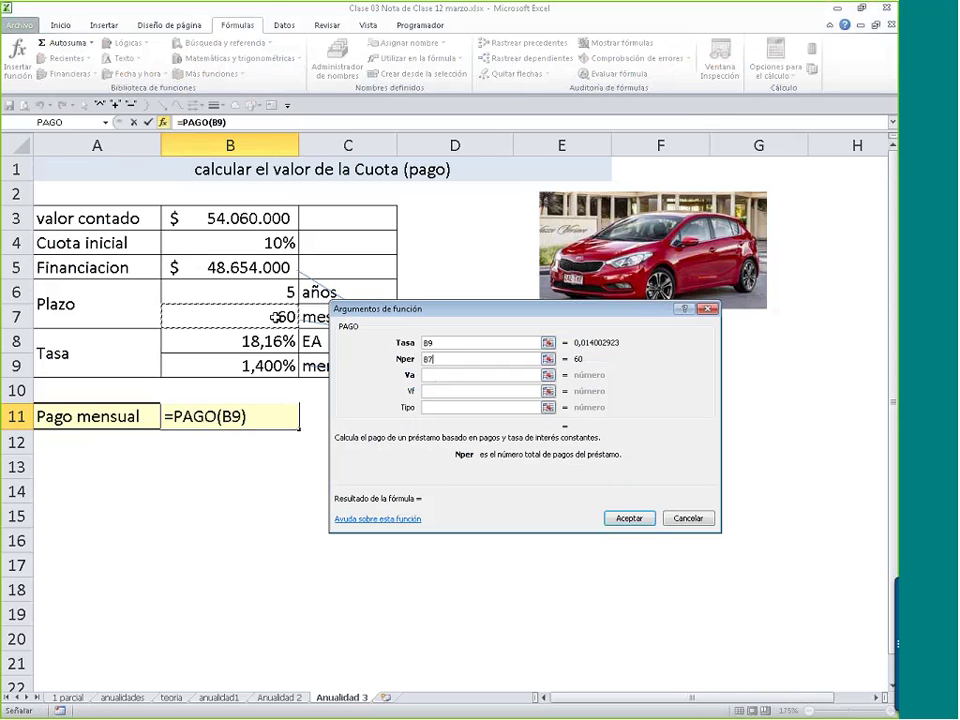
click(448, 375)
text(-)
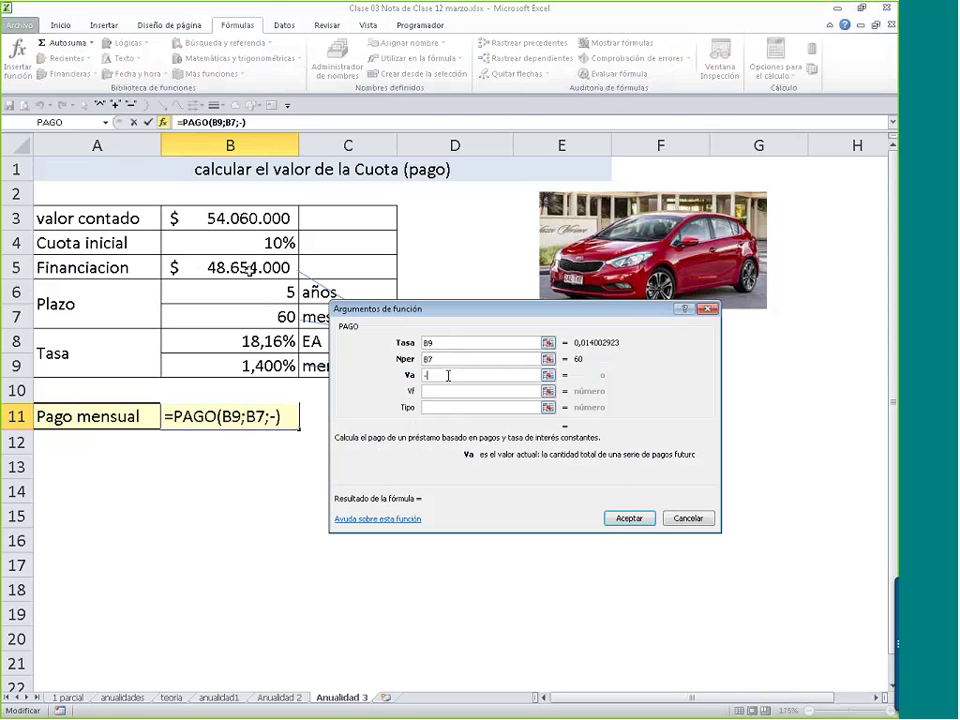
click(229, 268)
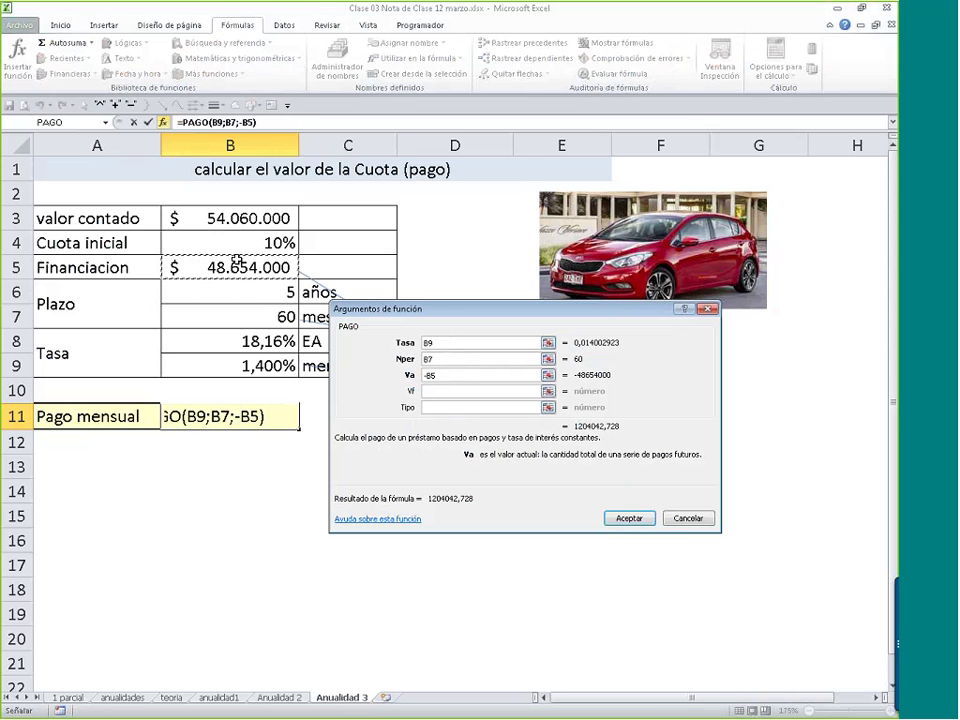
key(Return)
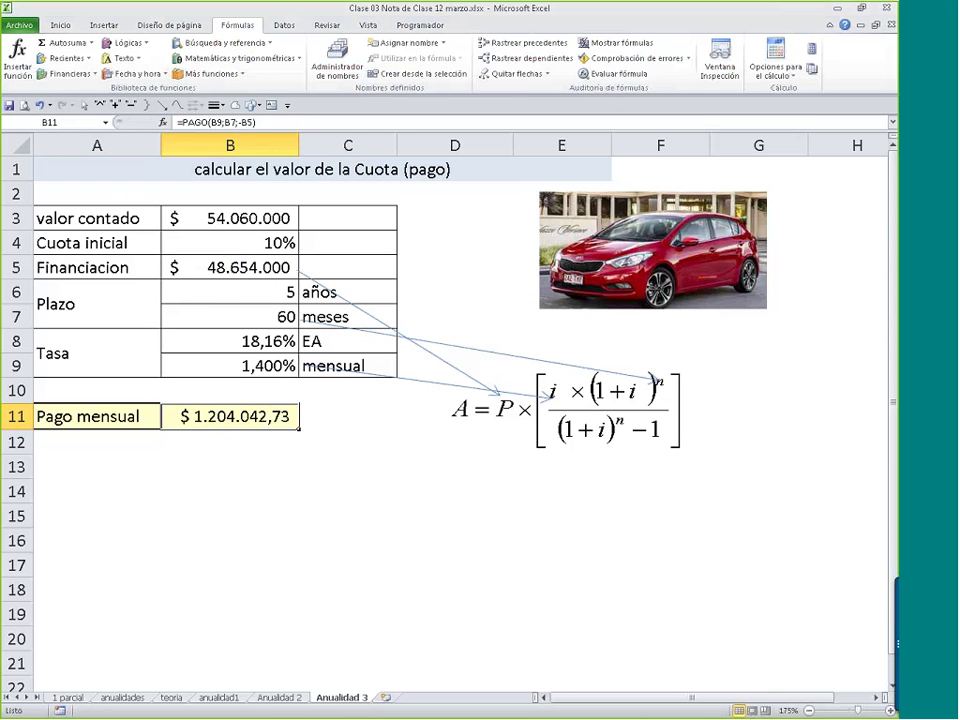
- Make A11:B11 bold and copy the "Pago mensual" label cell to A13
drag(100, 416, 240, 416)
key(ctrl+b)
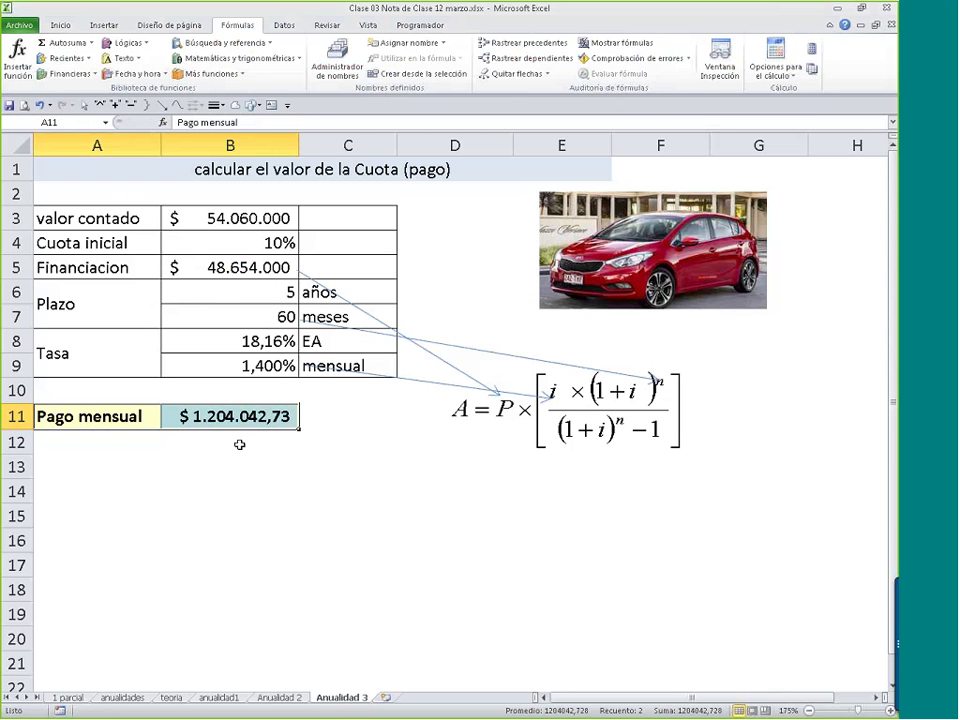
drag(190, 428, 133, 468)
- Start a formula in B13 with the equation's numerator, =(B9*(1+B9)^B7), followed by the division
click(256, 468)
text(=)
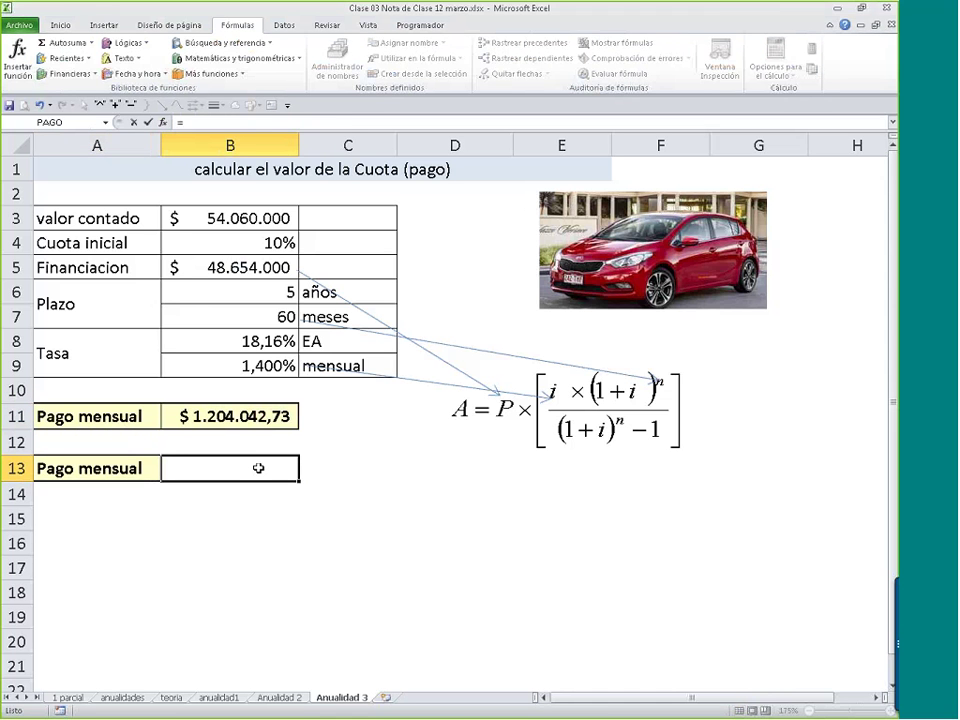
text(()
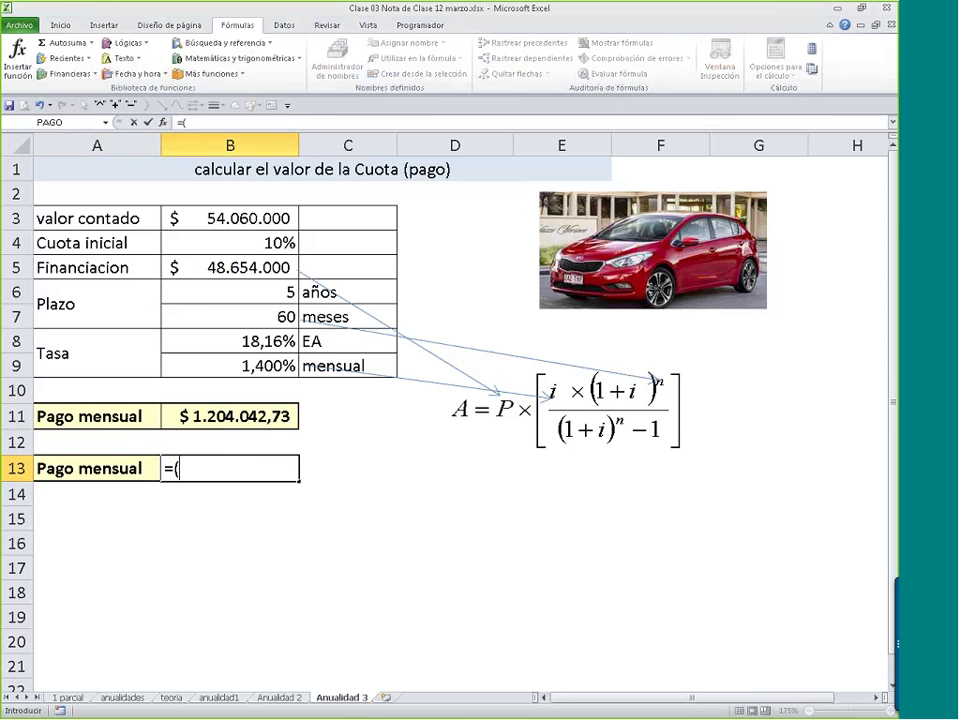
click(243, 366)
text(*(1+)
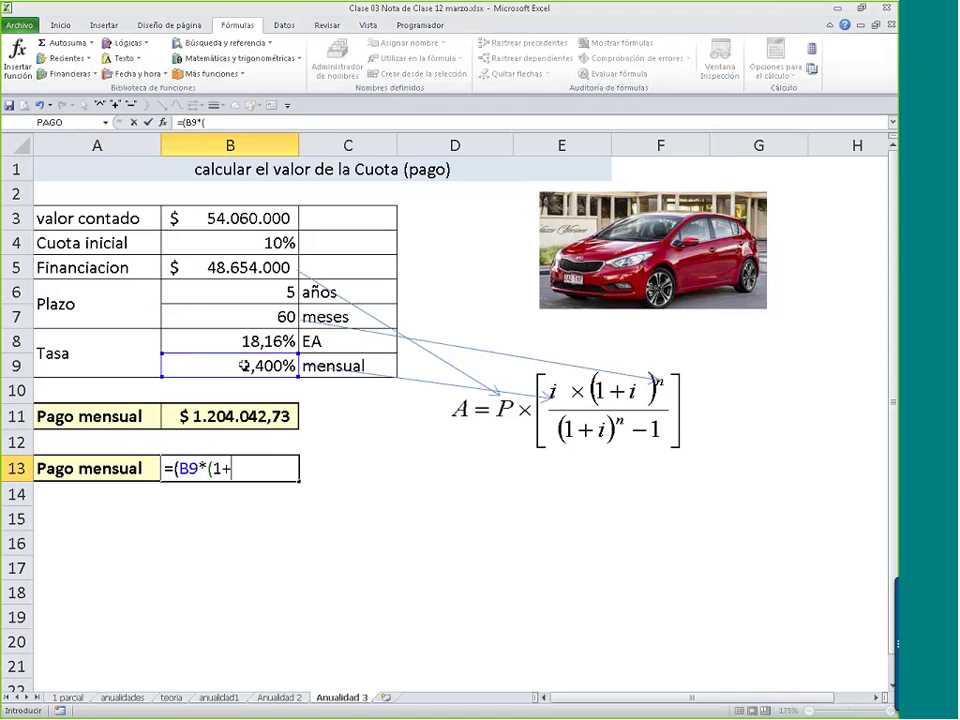
click(272, 364)
text())
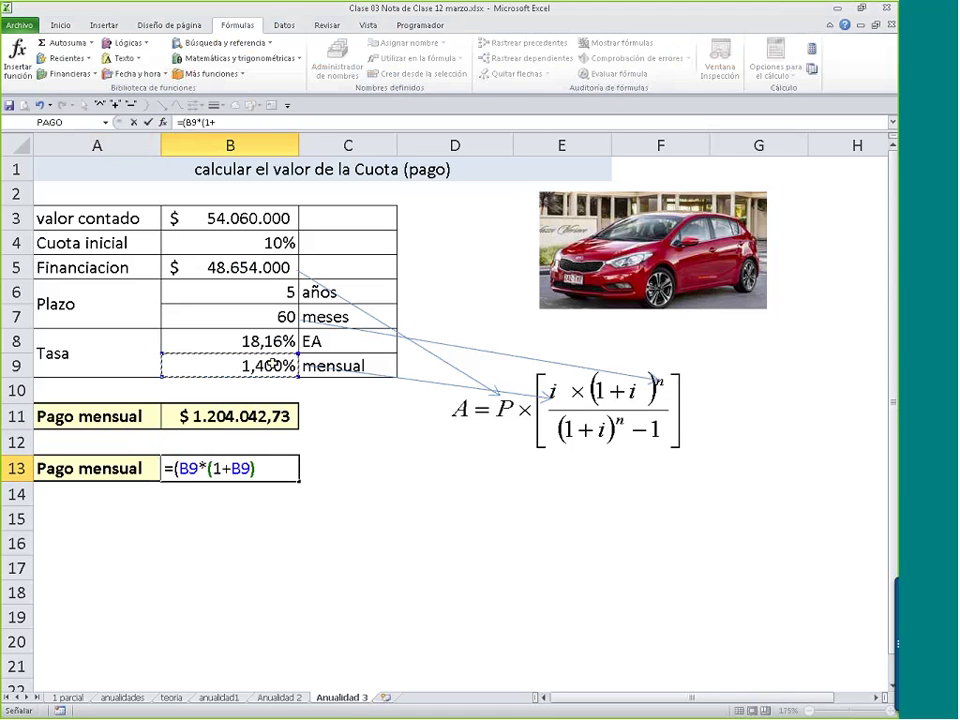
text(^)
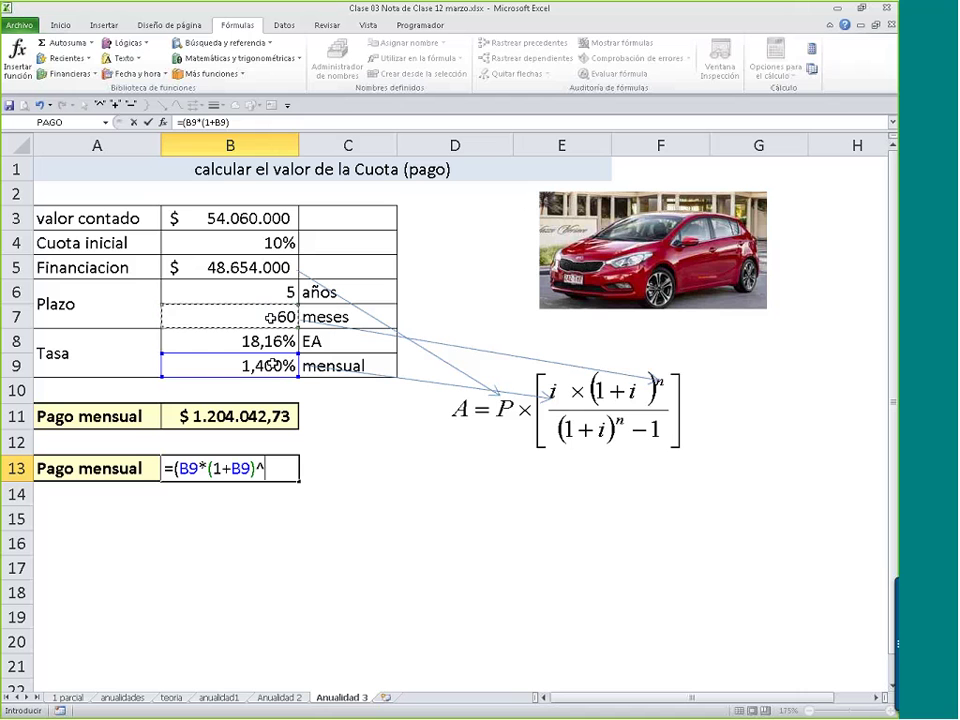
click(271, 316)
text()/()
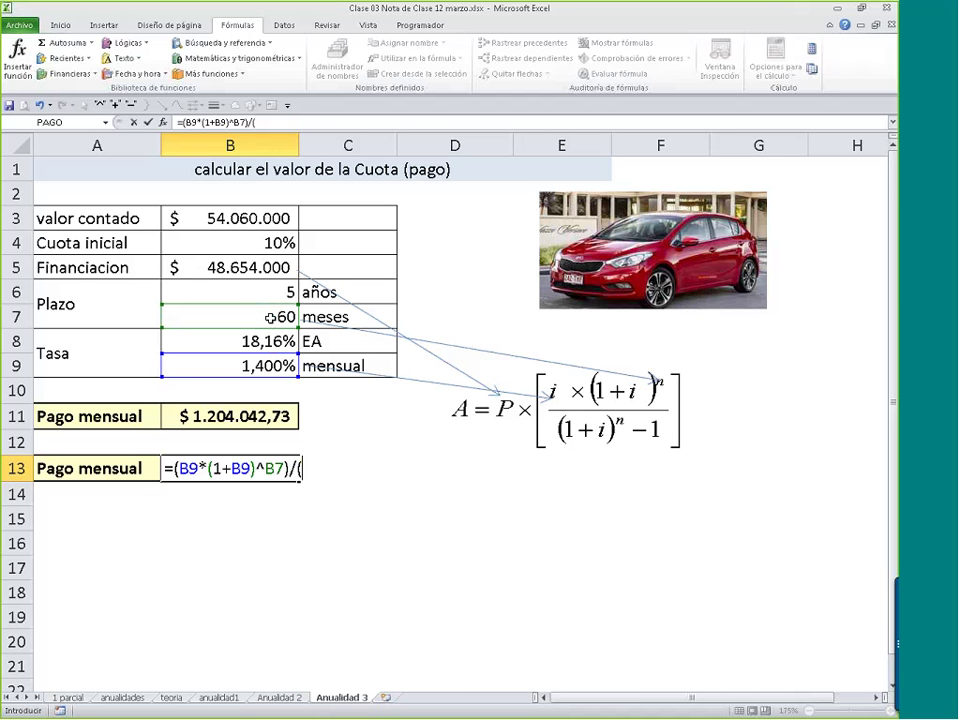
- Complete the B13 formula with the denominator ((1+B9)^B7-1) and multiply the fraction by the financed amount in B5
text((1+)
click(262, 368)
text()^)
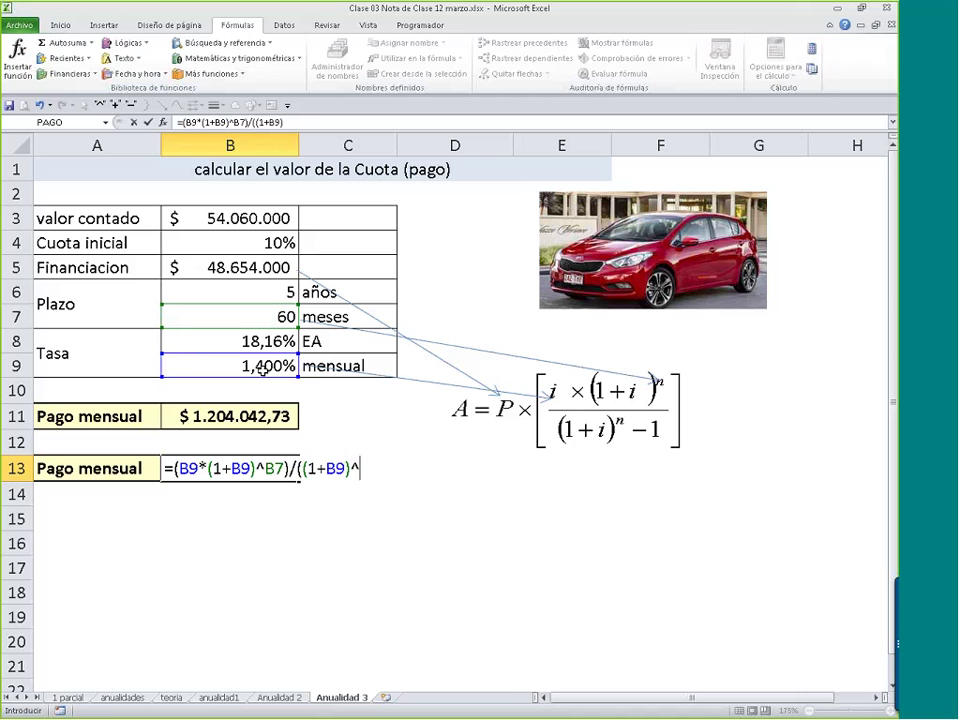
click(270, 317)
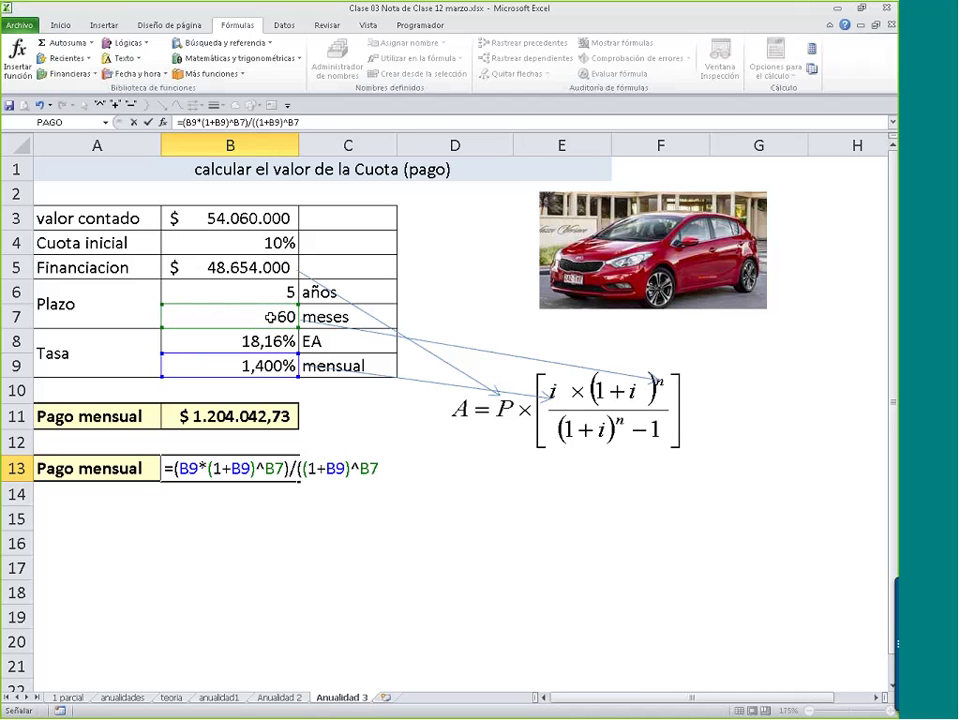
text(-1)
click(242, 268)
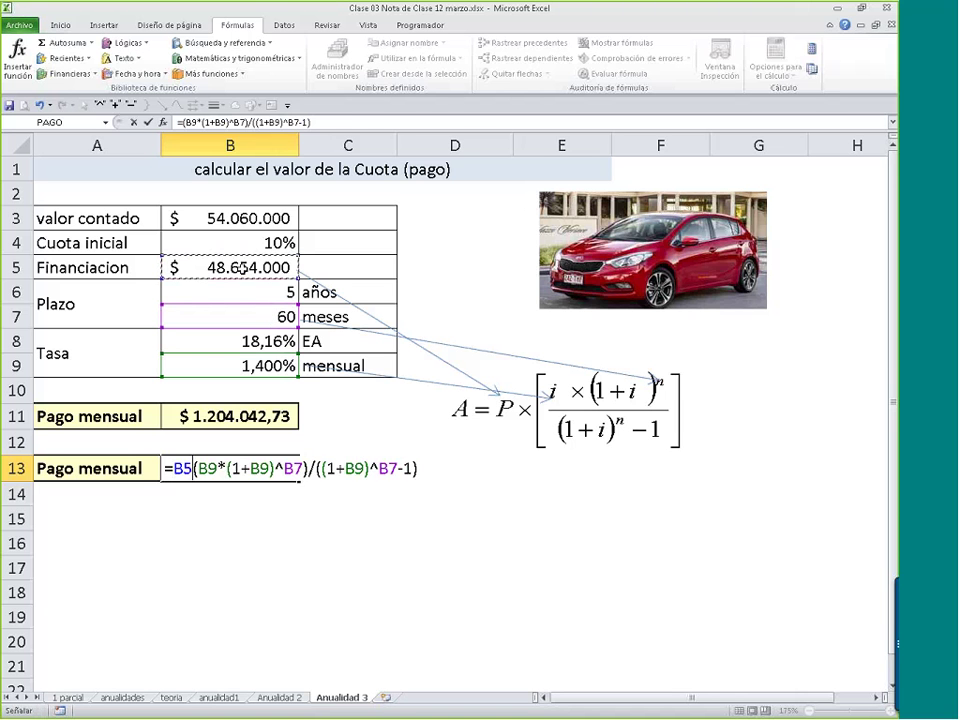
text(*)
key(Return)
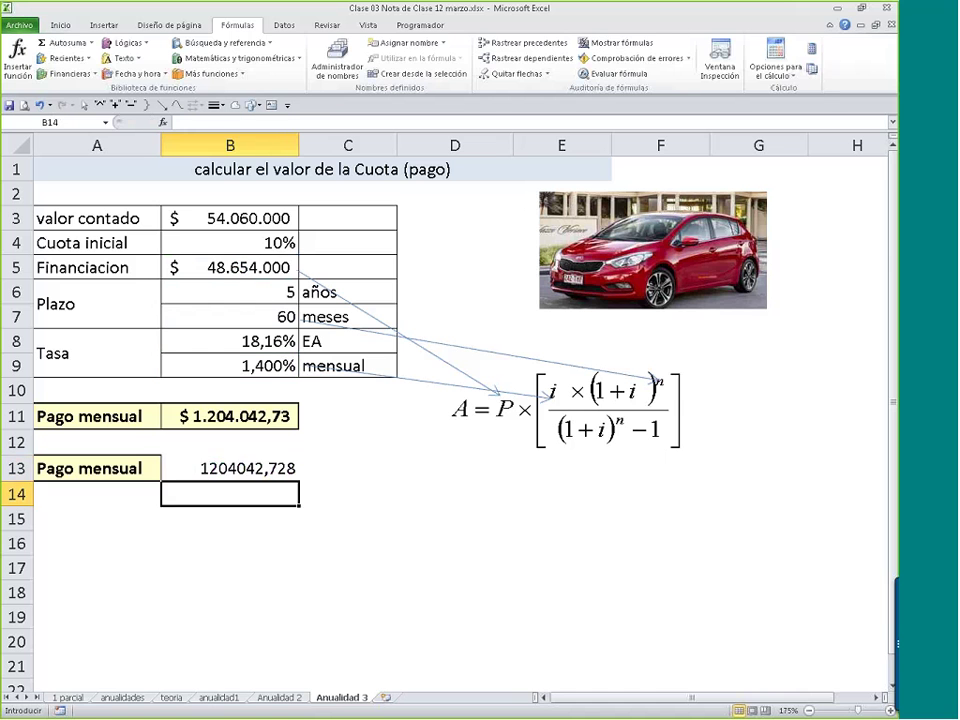
- Format B13 as accounting currency with yellow fill and bold text, and give A13 and B13 thick box borders
click(237, 467)
click(61, 25)
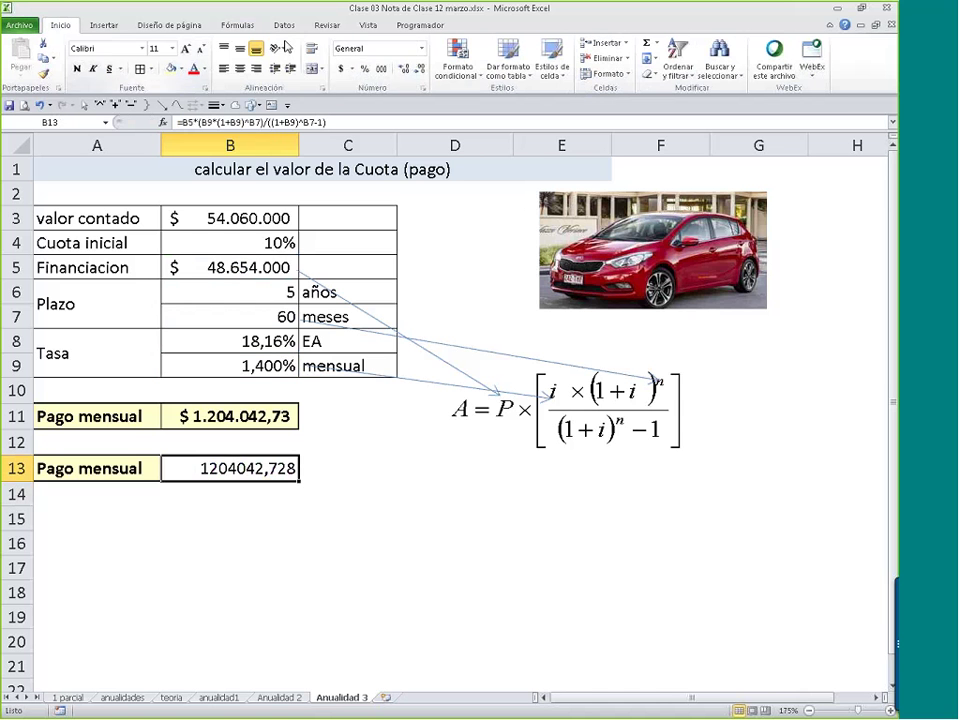
click(341, 68)
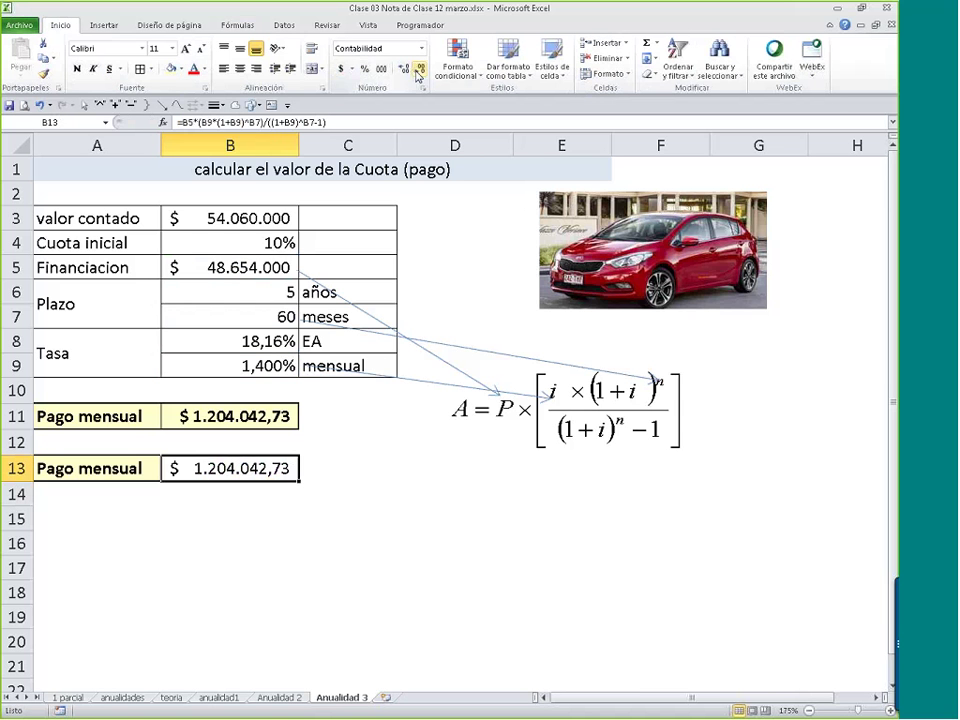
click(150, 70)
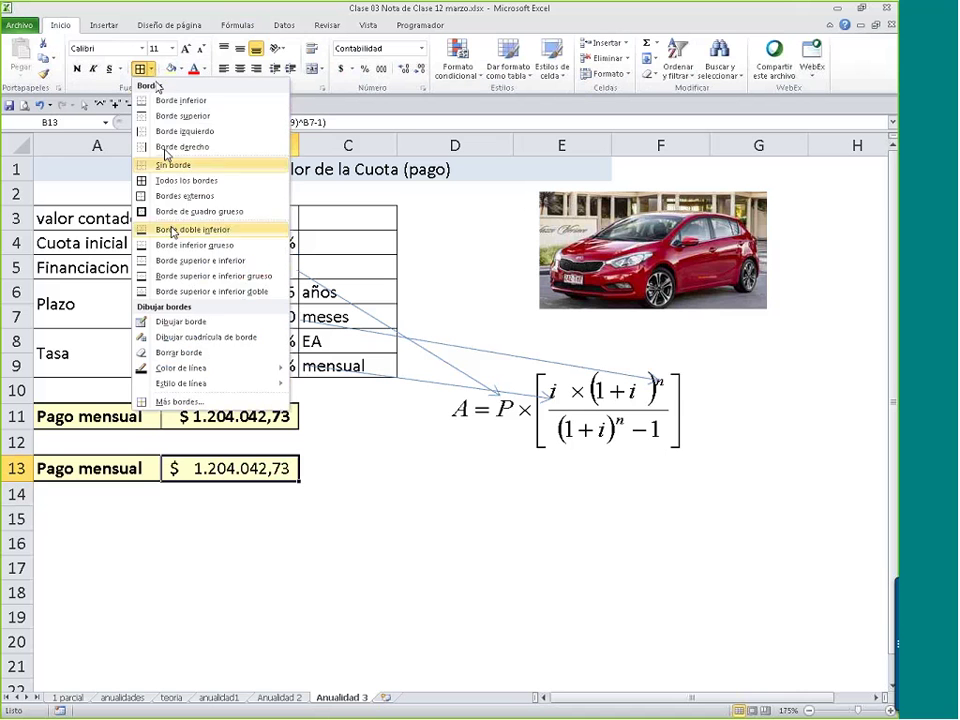
click(176, 214)
click(100, 466)
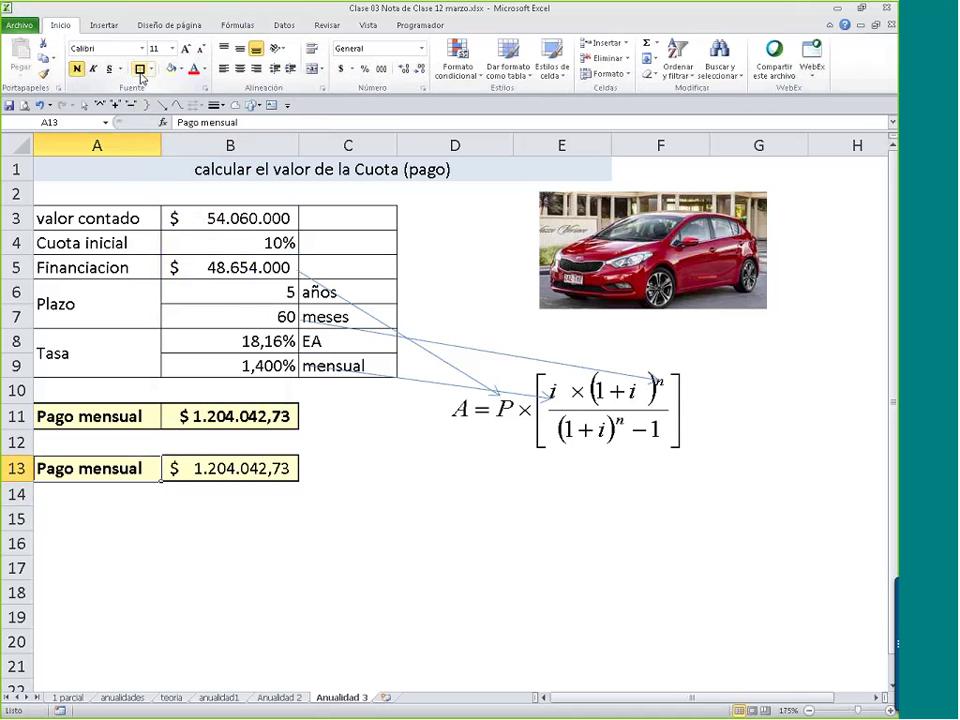
click(232, 467)
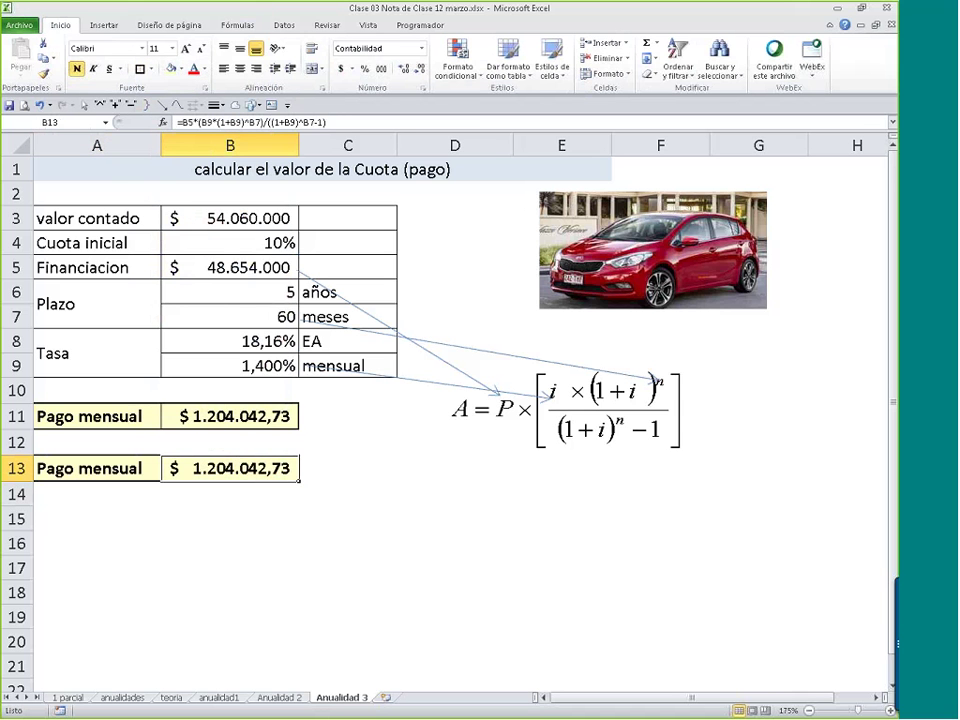
- Compare the PAGO formula in B11 with the annuity equation formula in B13
click(243, 416)
double_click(247, 416)
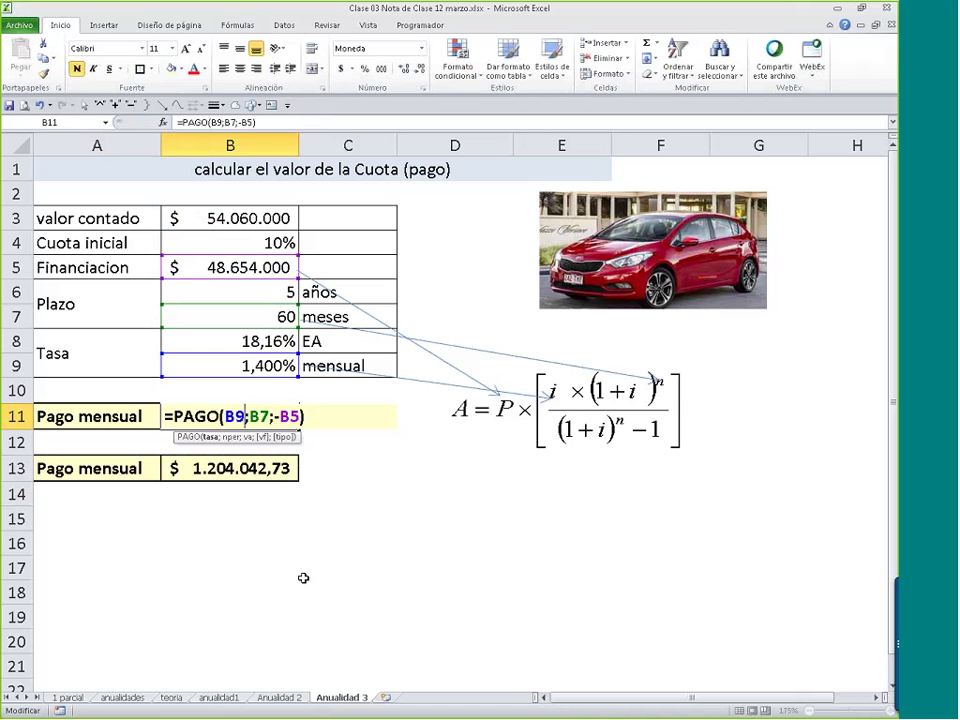
key(Escape)
double_click(266, 468)
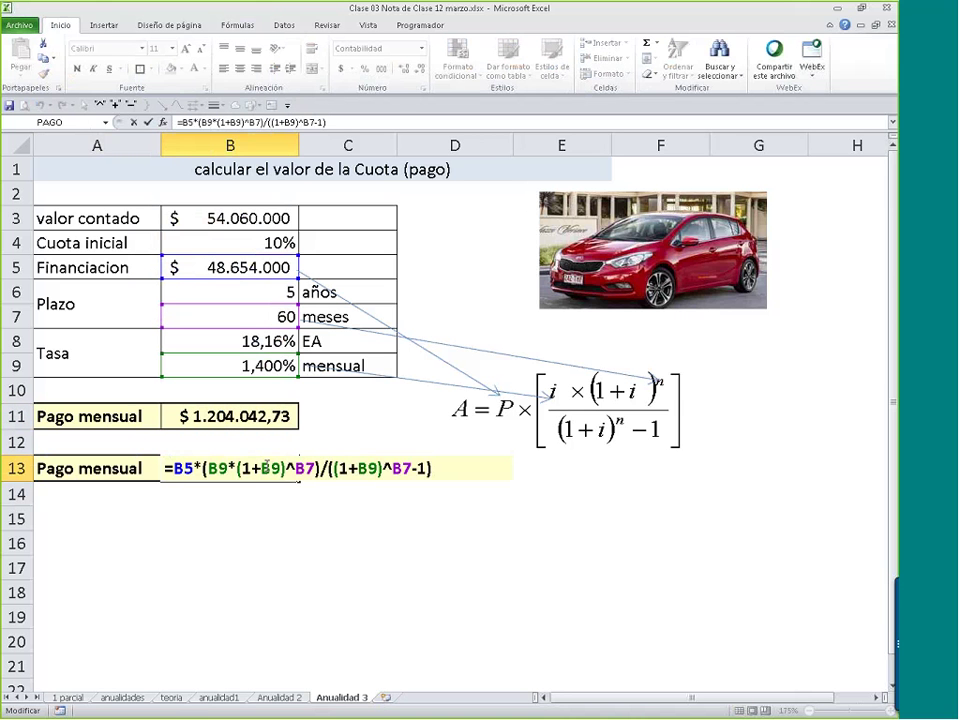
key(Escape)
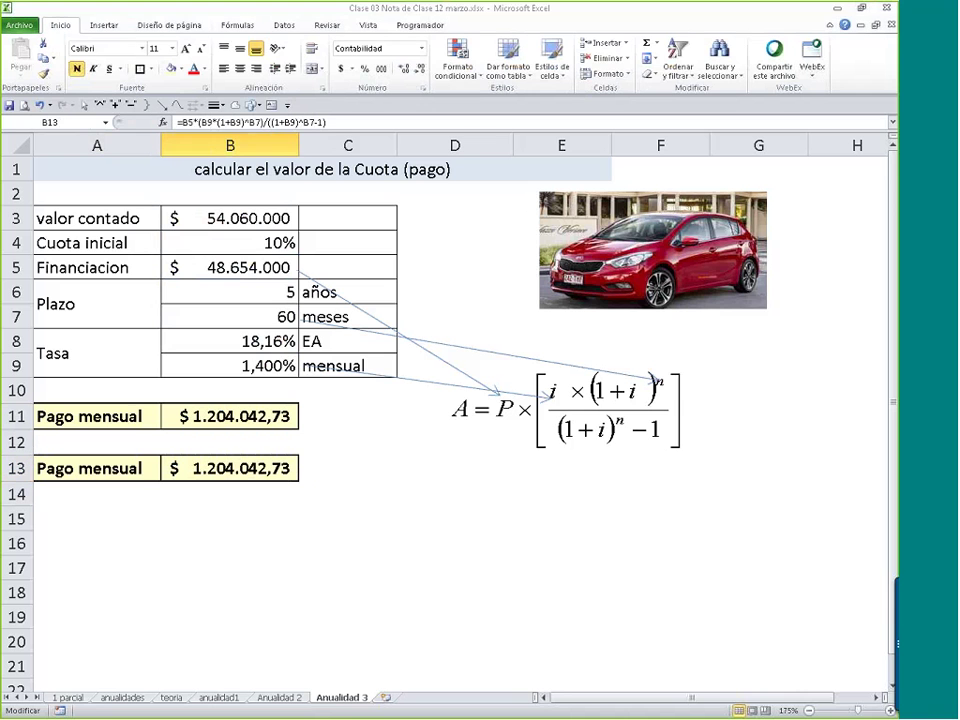
key(F2)
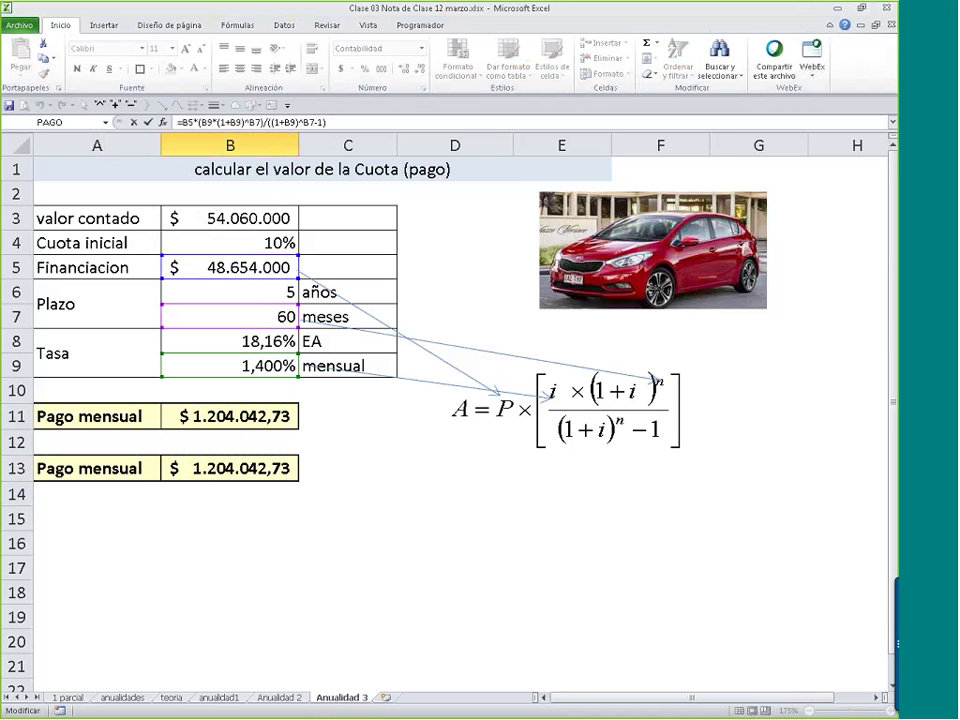
key(Escape)
- Delete the empty row 12 between the two monthly payment rows
click(152, 414)
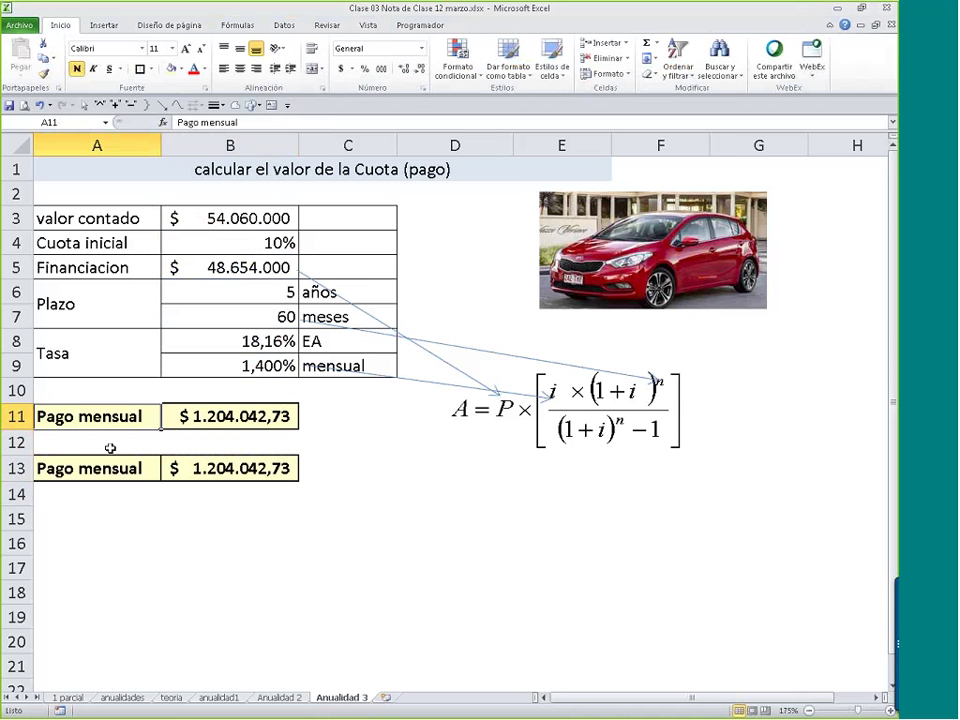
click(15, 442)
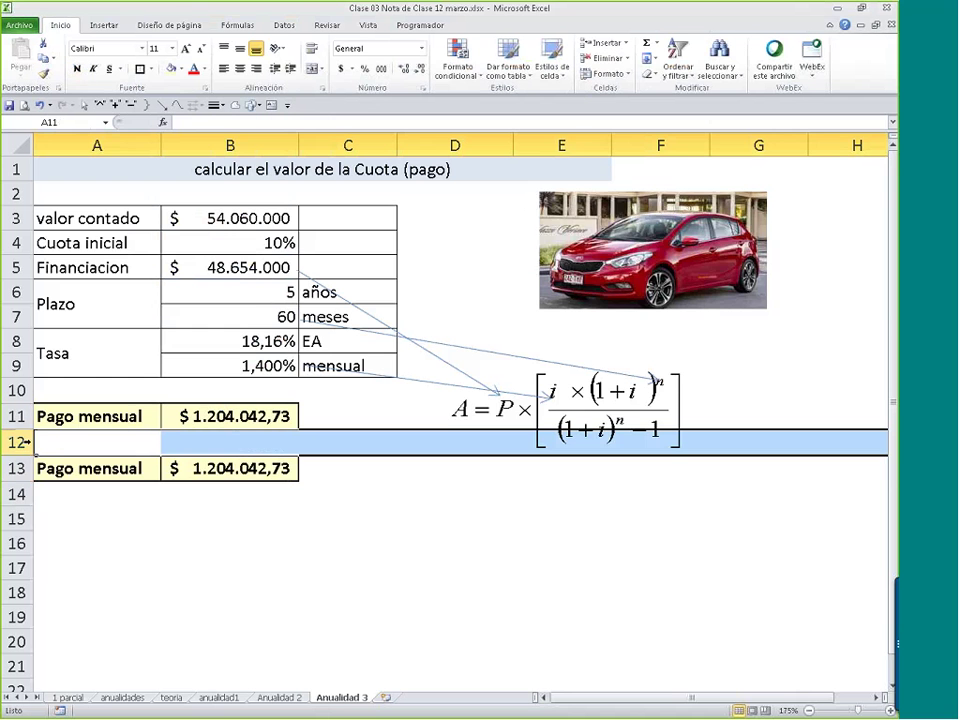
click(231, 416)
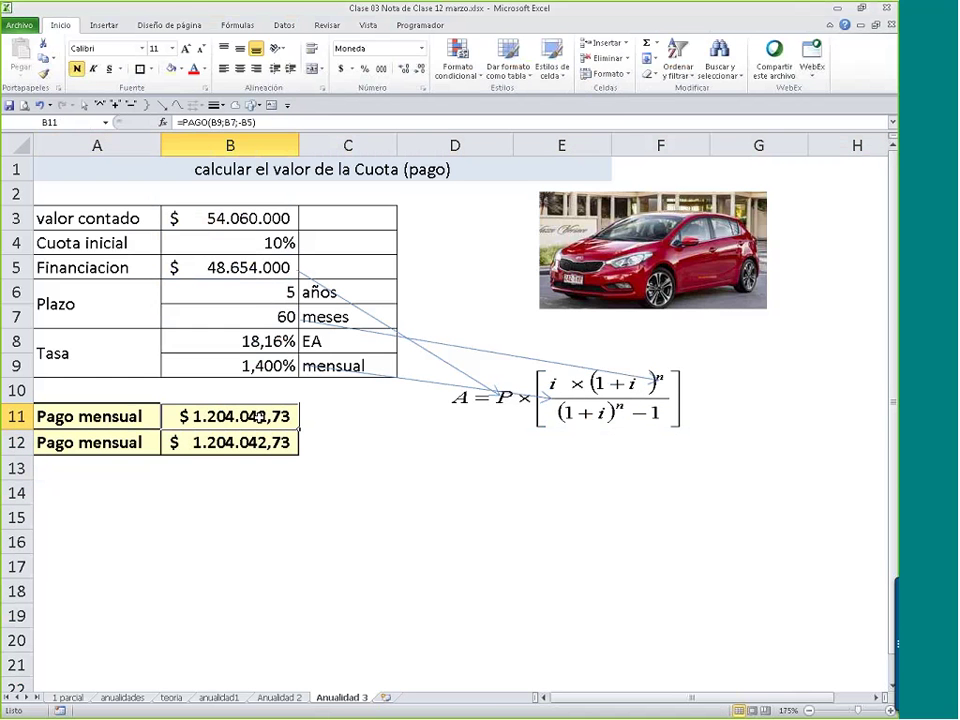
- Enlarge the car picture proportionally by extending its lower-left corner toward the data table
click(558, 307)
drag(539, 309, 467, 346)
click(379, 461)
- Calculate the total paid over the loan in B14 by multiplying the payment in B11 by the months in B7
click(272, 489)
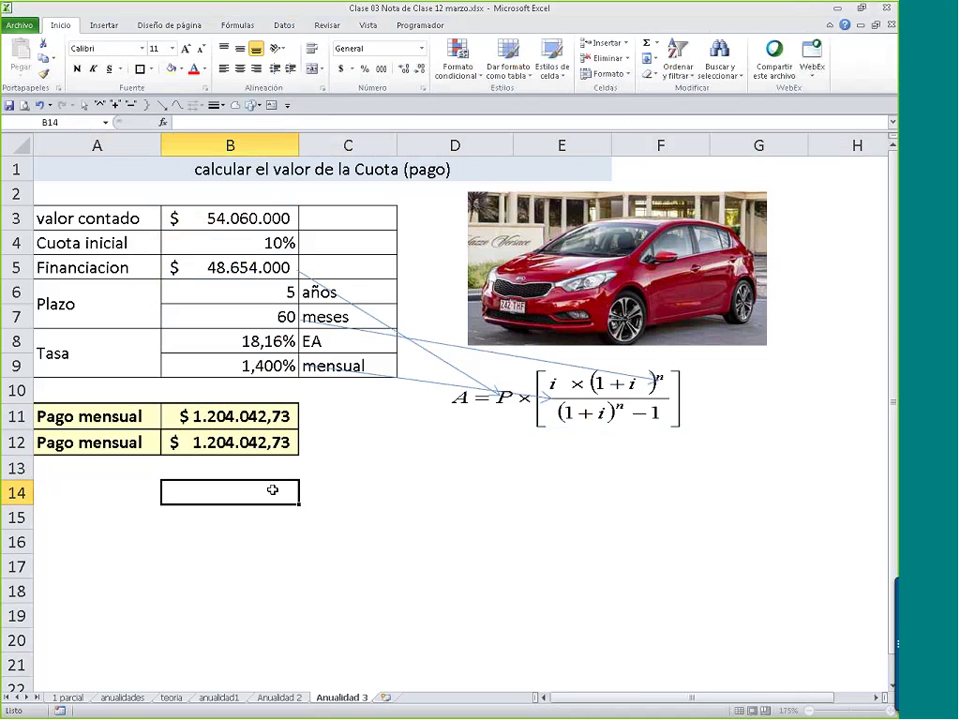
text(=)
key(Up)
key(Up)
key(Up)
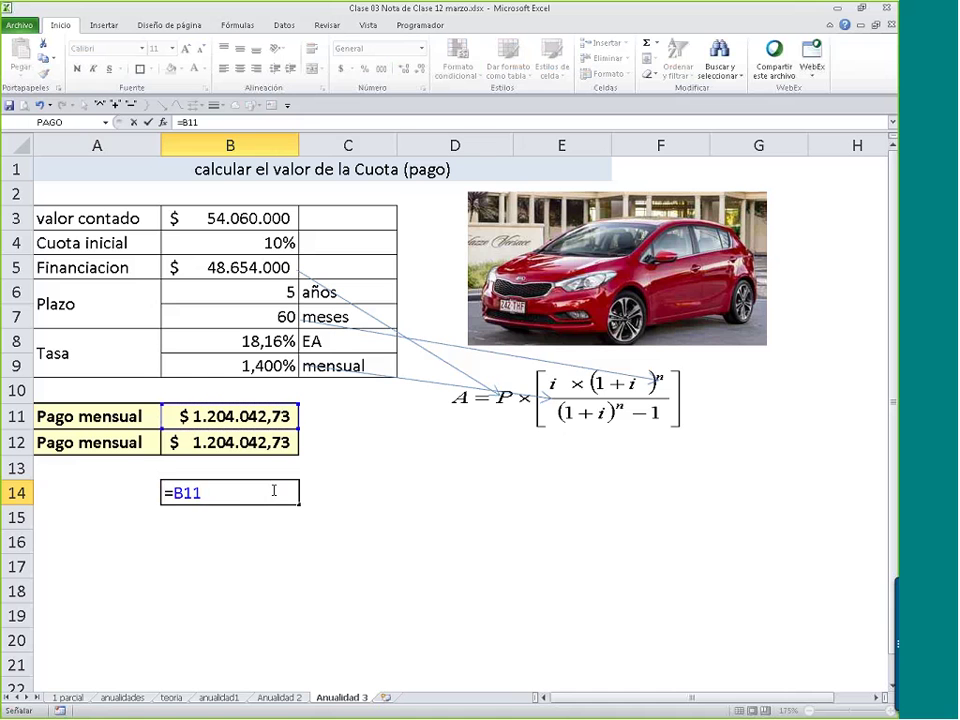
text(*)
key(Up)
key(Up)
key(Up)
key(Up)
key(Up)
key(Up)
key(Up)
key(Return)
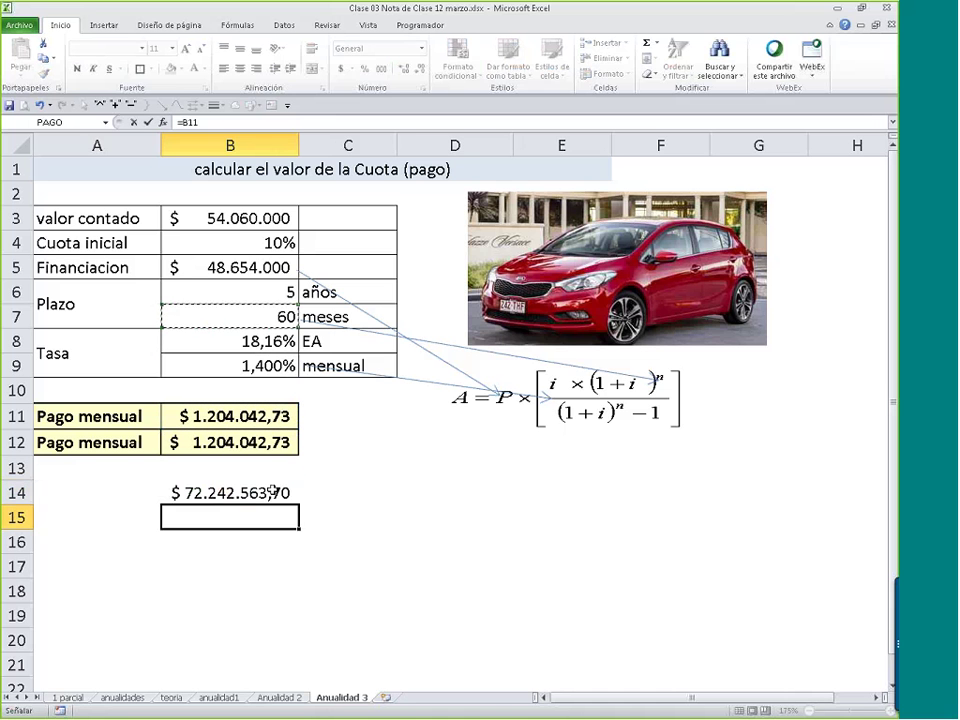
- Label the total in A14 as "Valor Final"
key(Up)
key(Left)
text(Val)
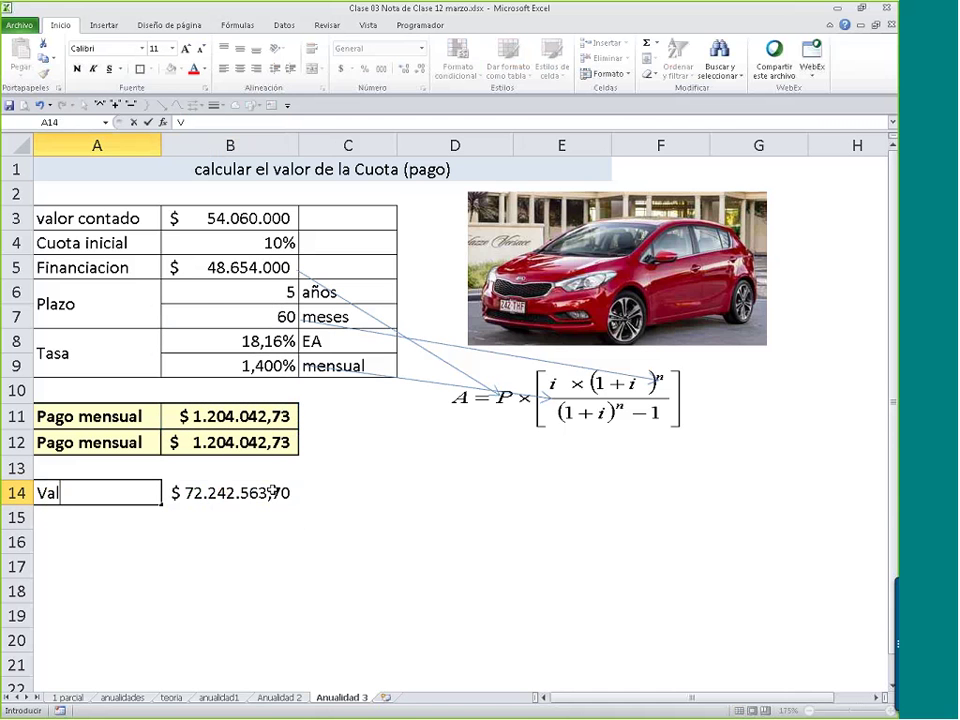
text(or Final)
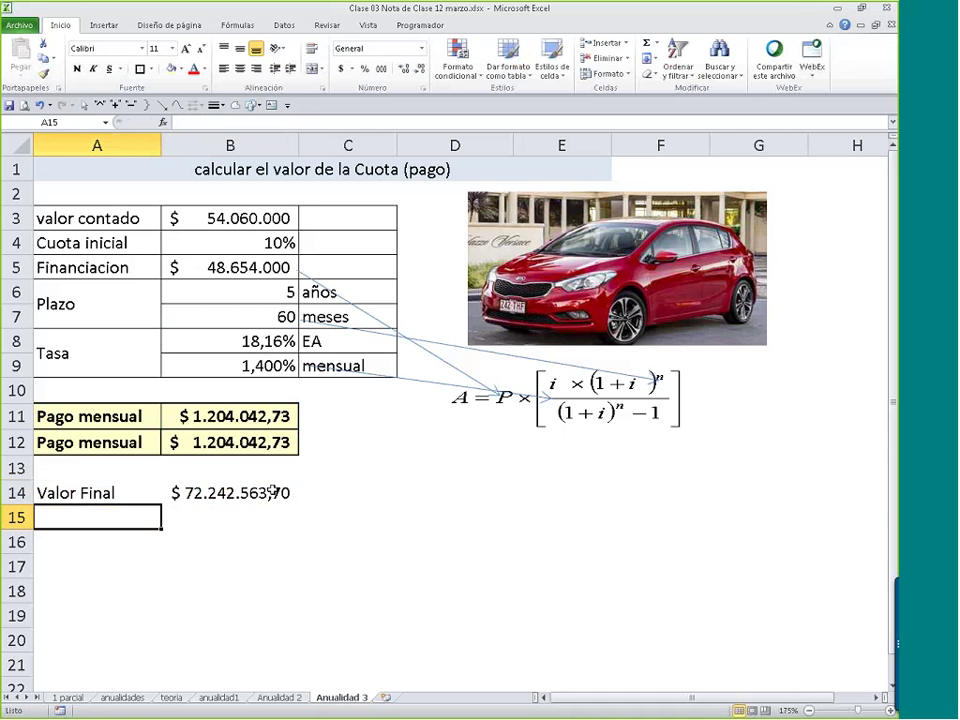
- Dismiss the mail notification and copy the table header row A17:F17 from Anualidad 2 to A16 of Anualidad 3
scroll(272, 492, down, 1)
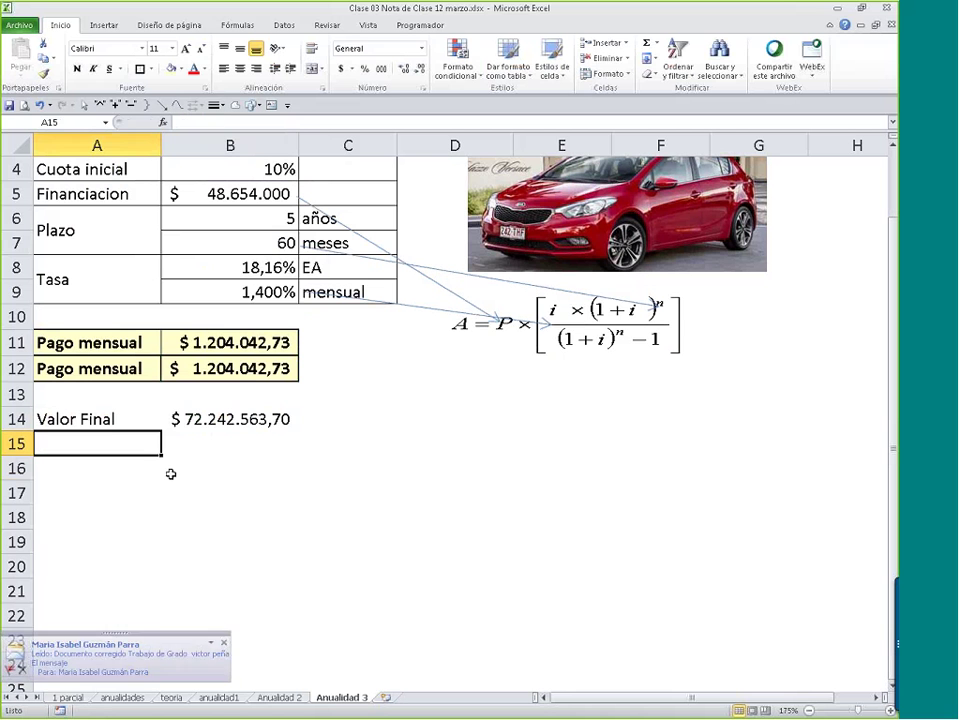
click(223, 642)
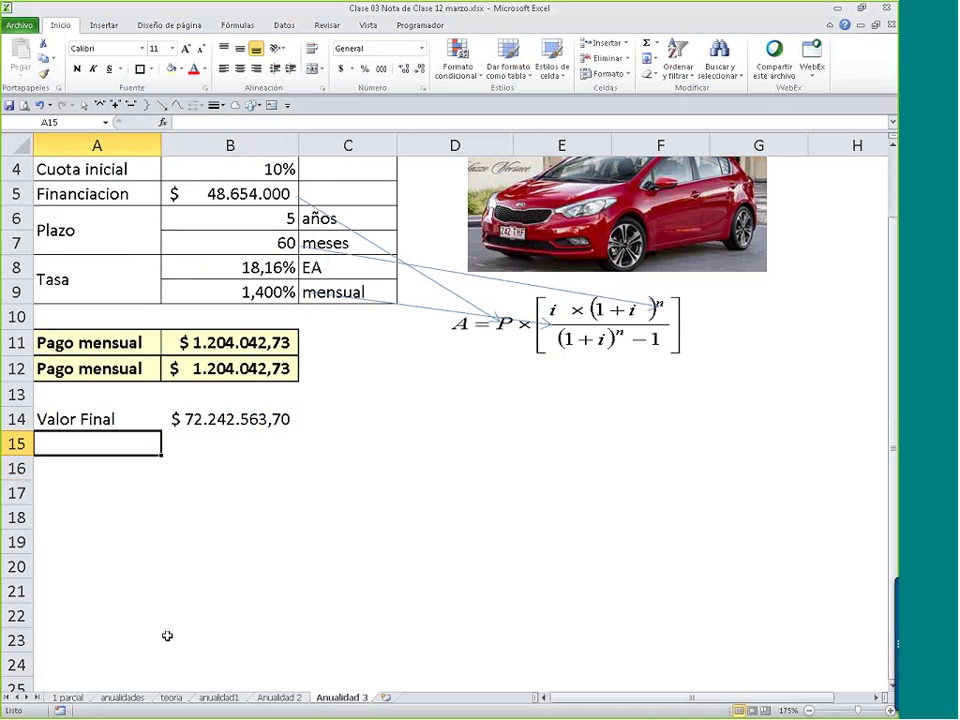
click(279, 697)
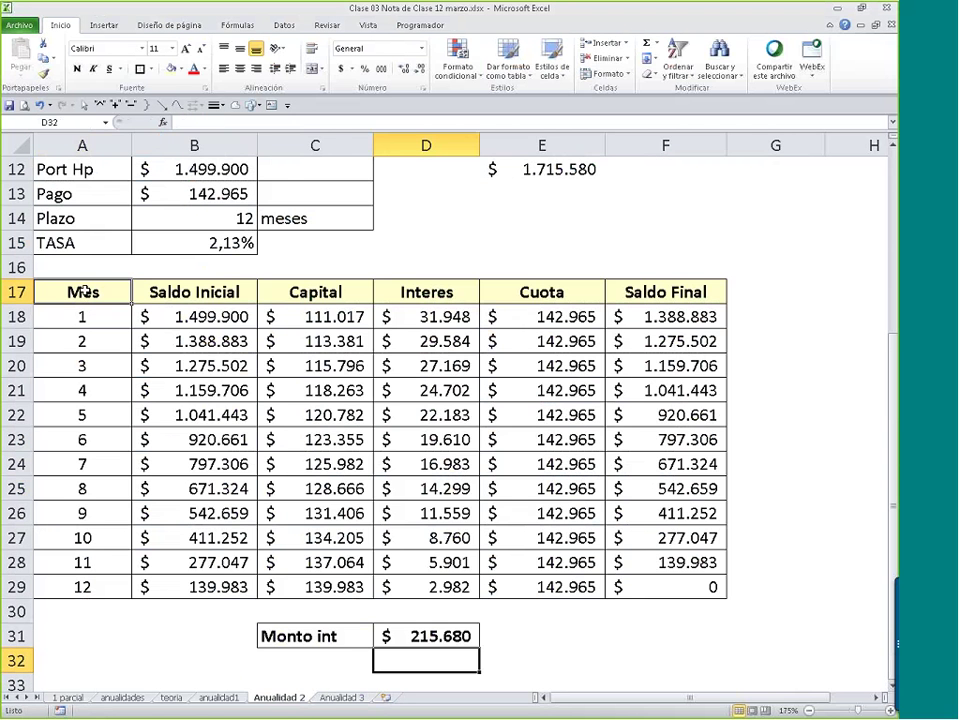
drag(83, 292, 665, 587)
key(ctrl+c)
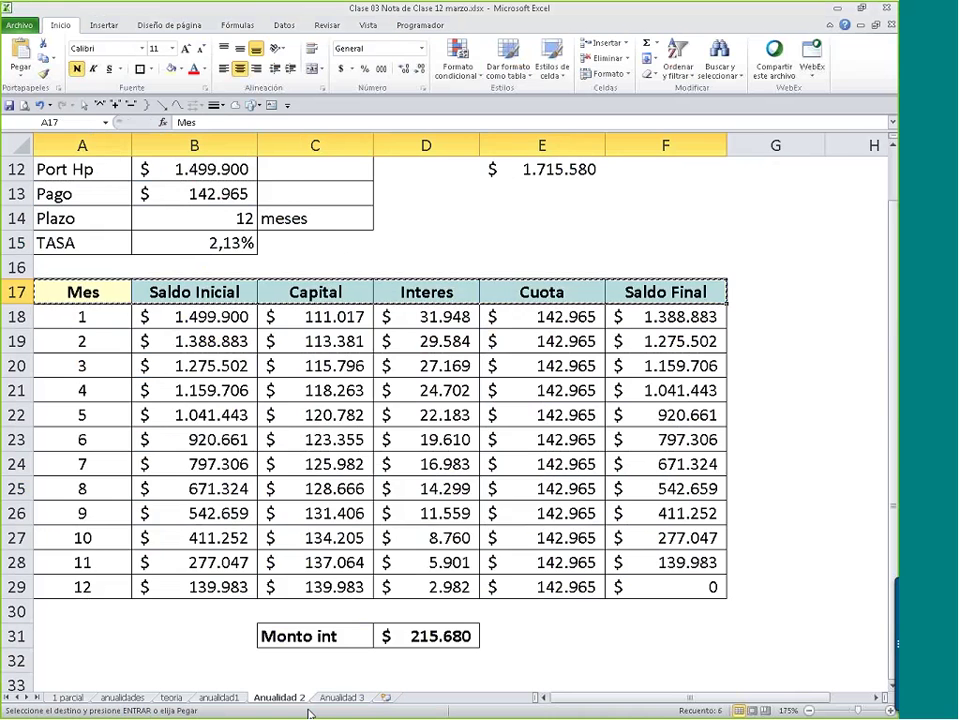
click(341, 697)
click(96, 480)
key(ctrl+v)
- Enter 1 as the first month in A17 and center it
click(133, 493)
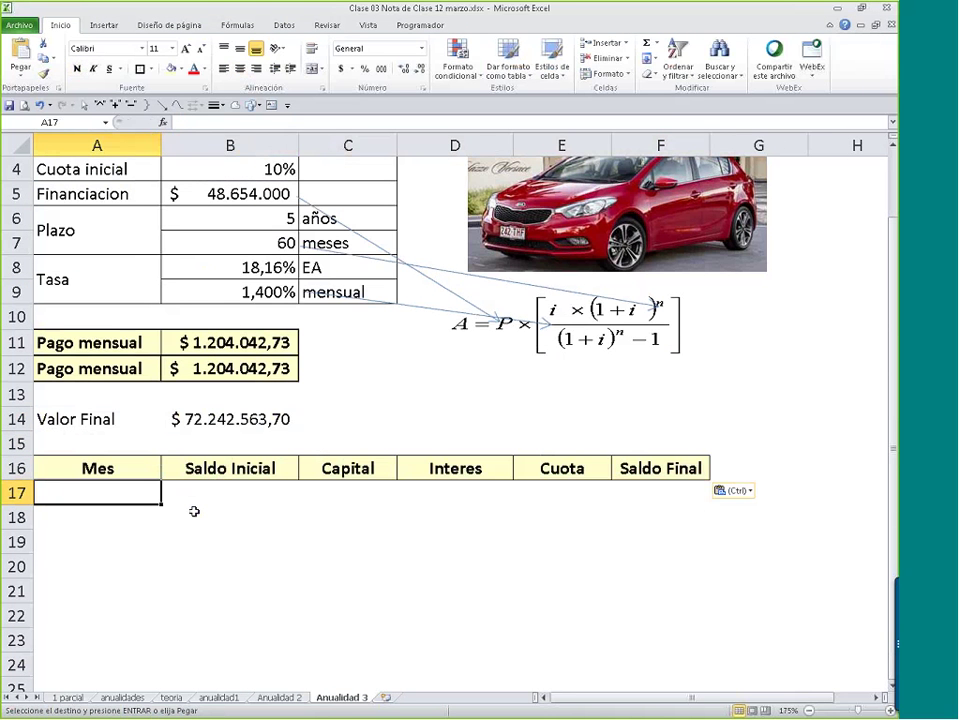
text(1)
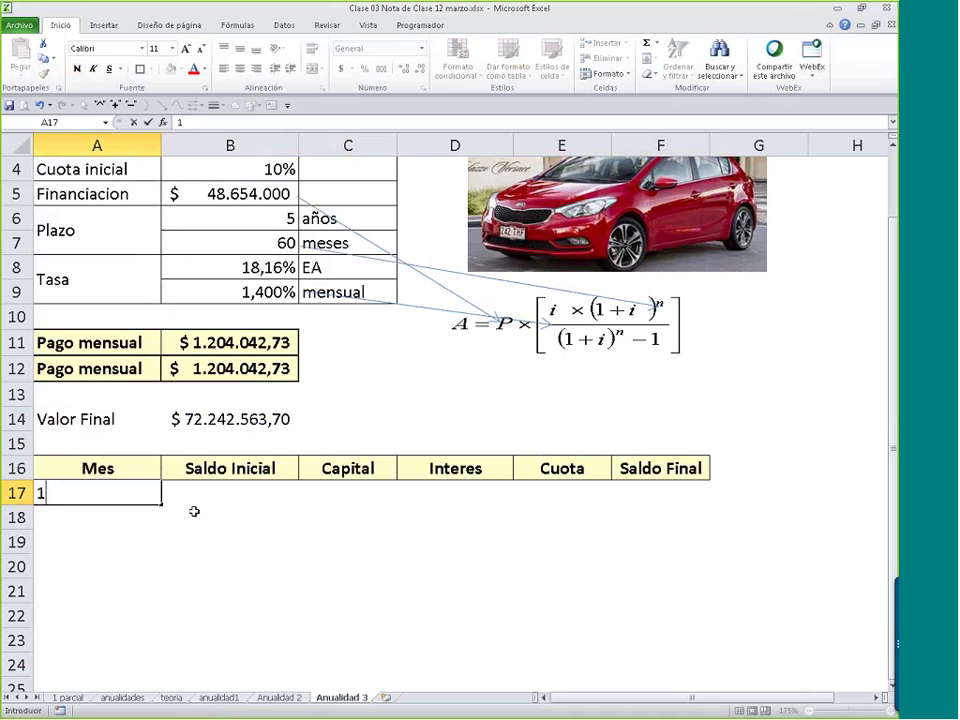
key(Return)
key(Up)
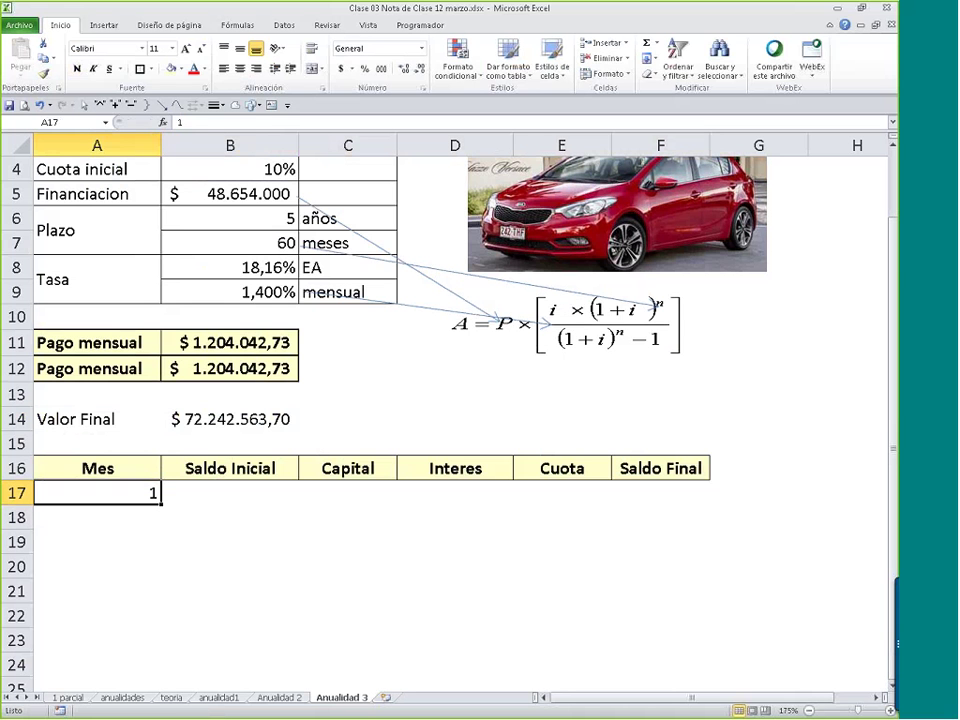
click(241, 68)
- Fill the Mes column down from A17 with a linear series in columns, increment 1 and limit 60
click(104, 25)
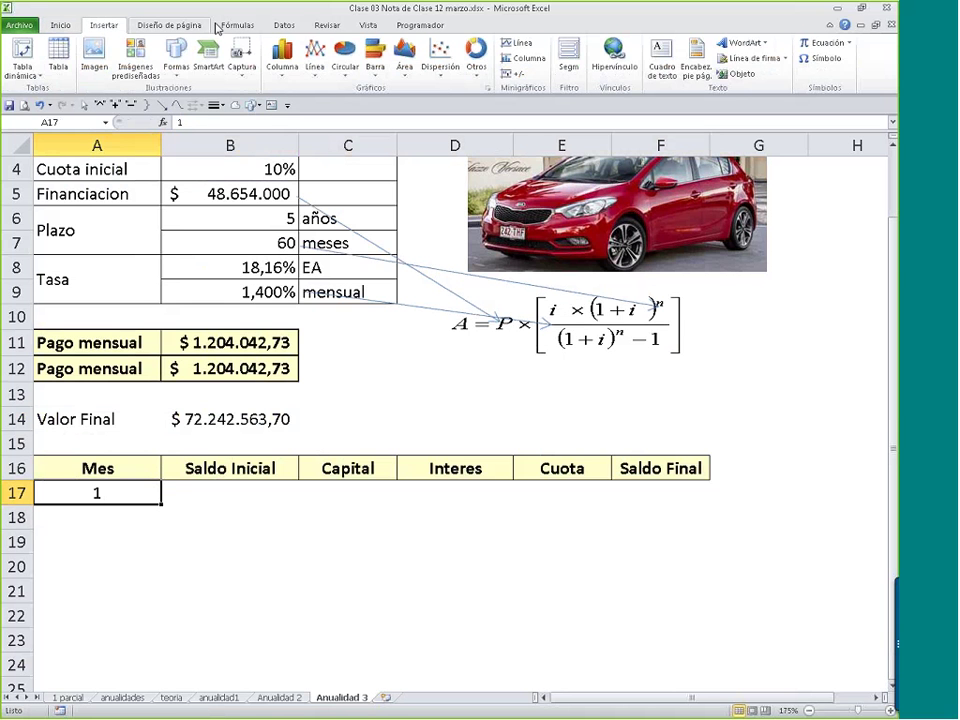
click(60, 25)
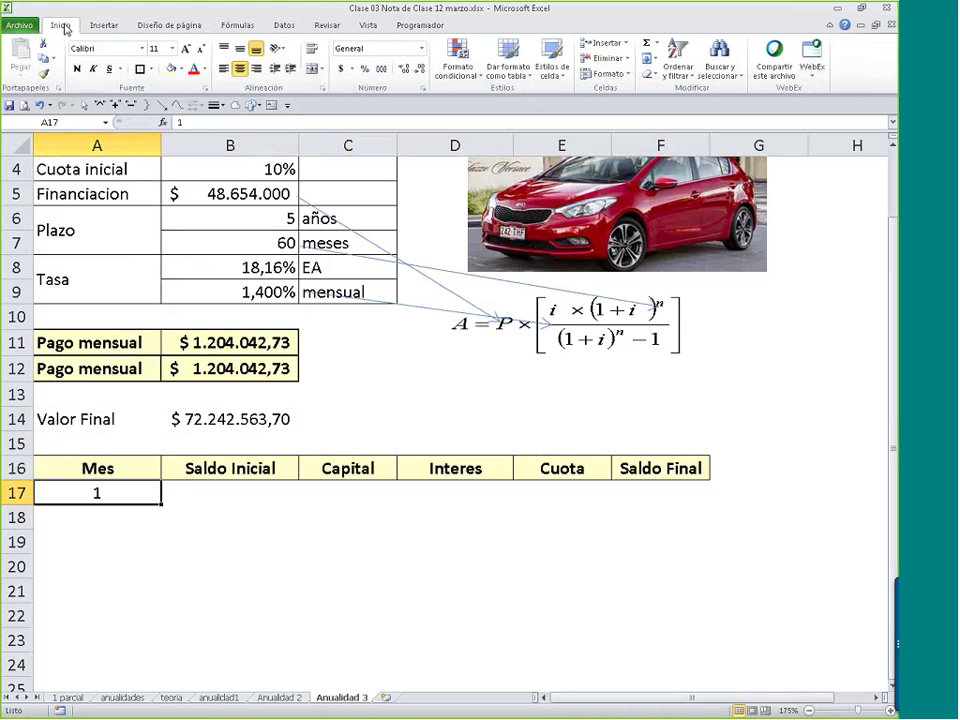
click(652, 58)
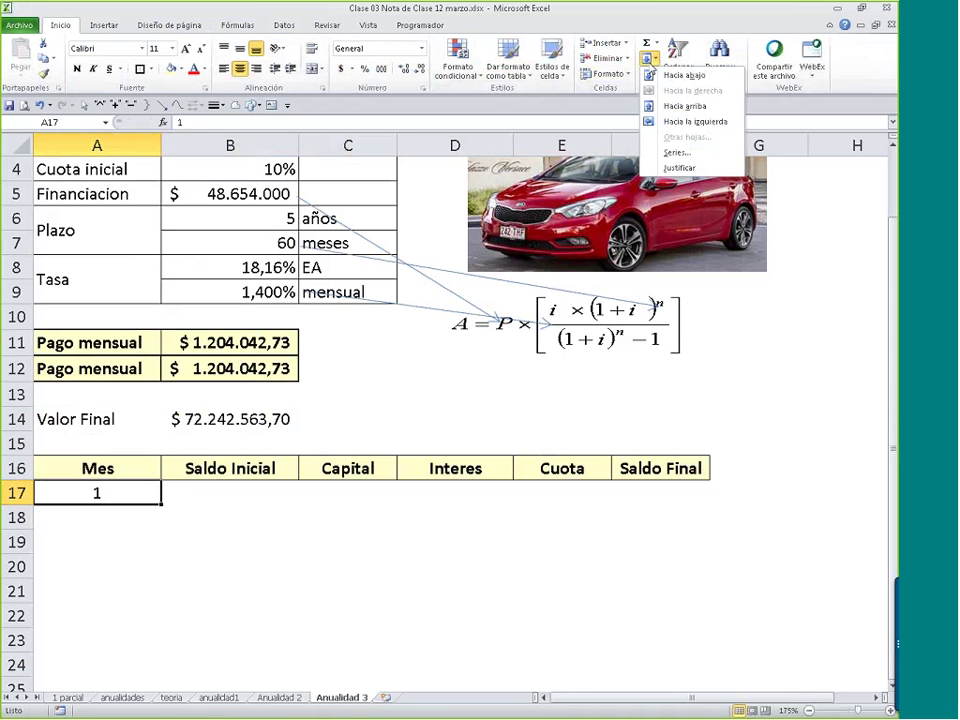
click(687, 155)
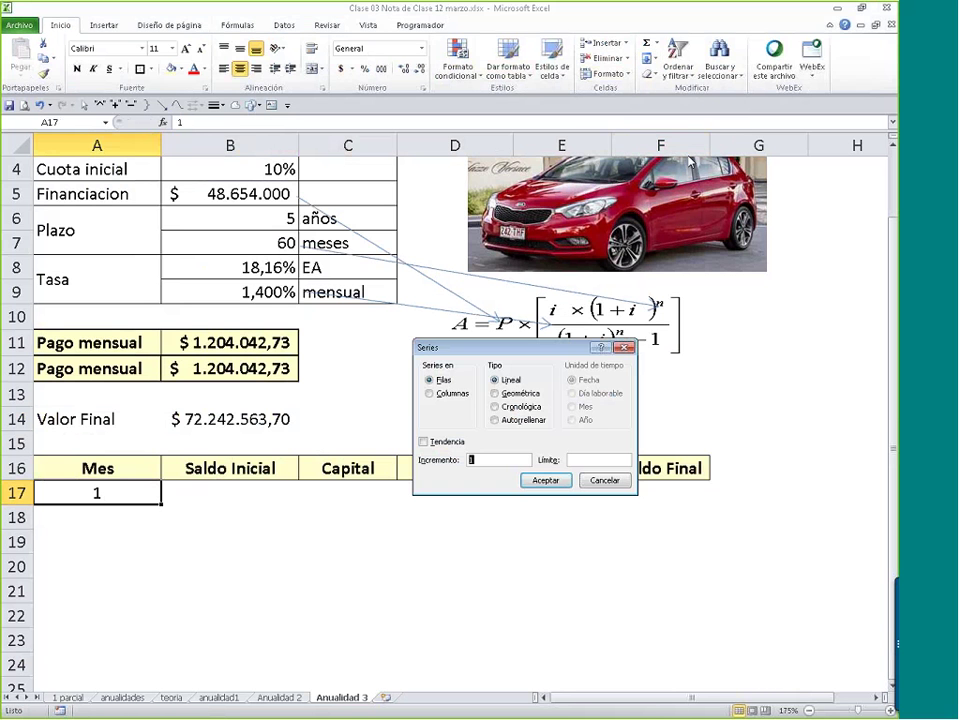
click(436, 395)
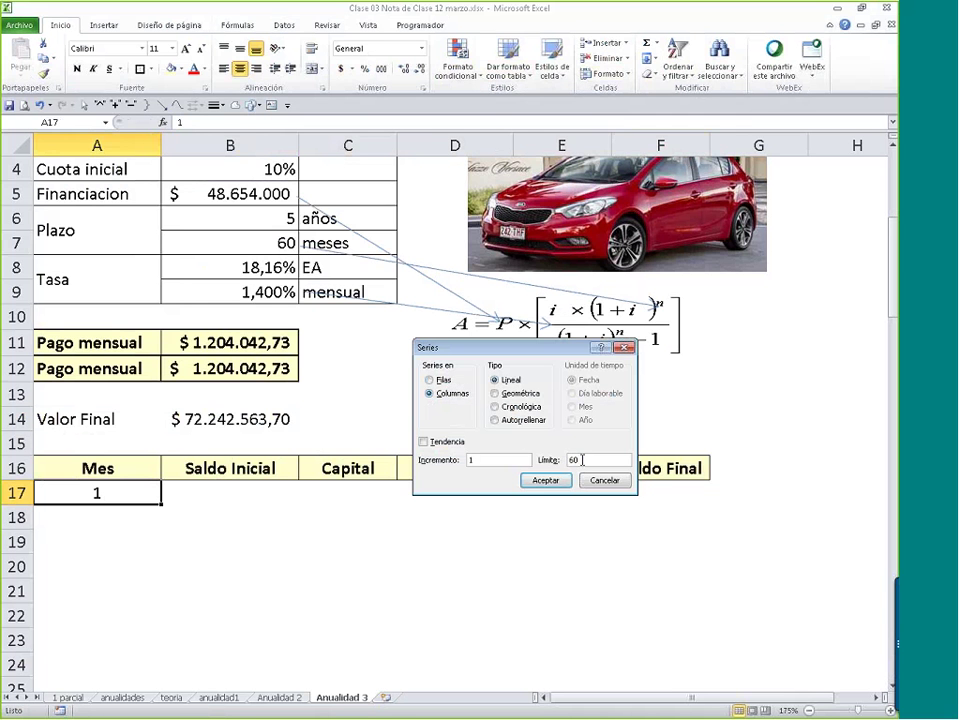
key(Return)
key(ctrl+Down)
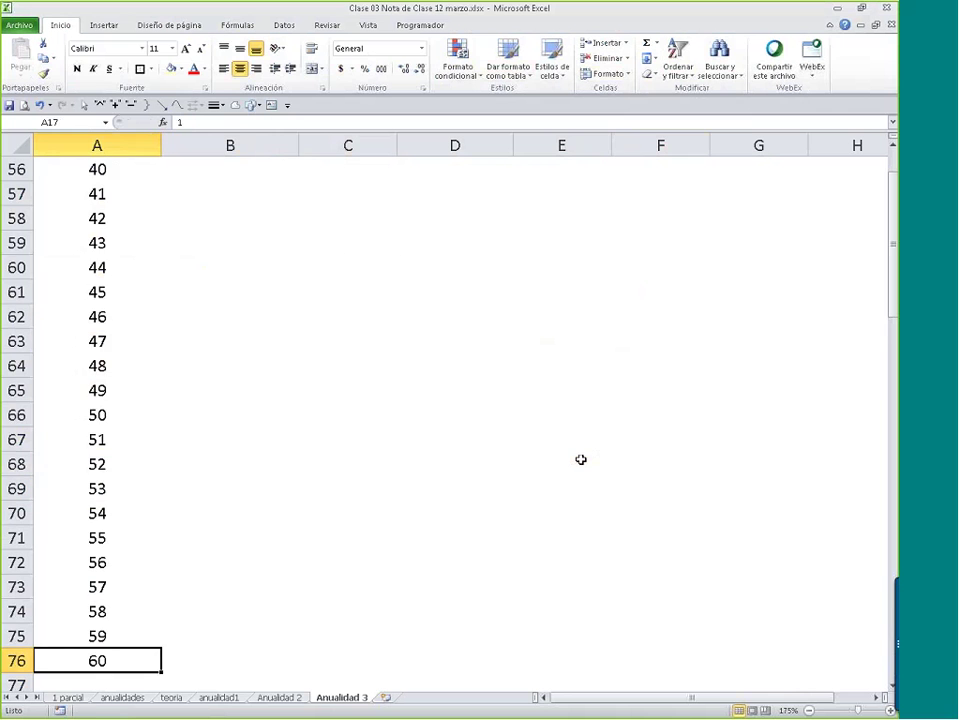
key(ctrl+Up)
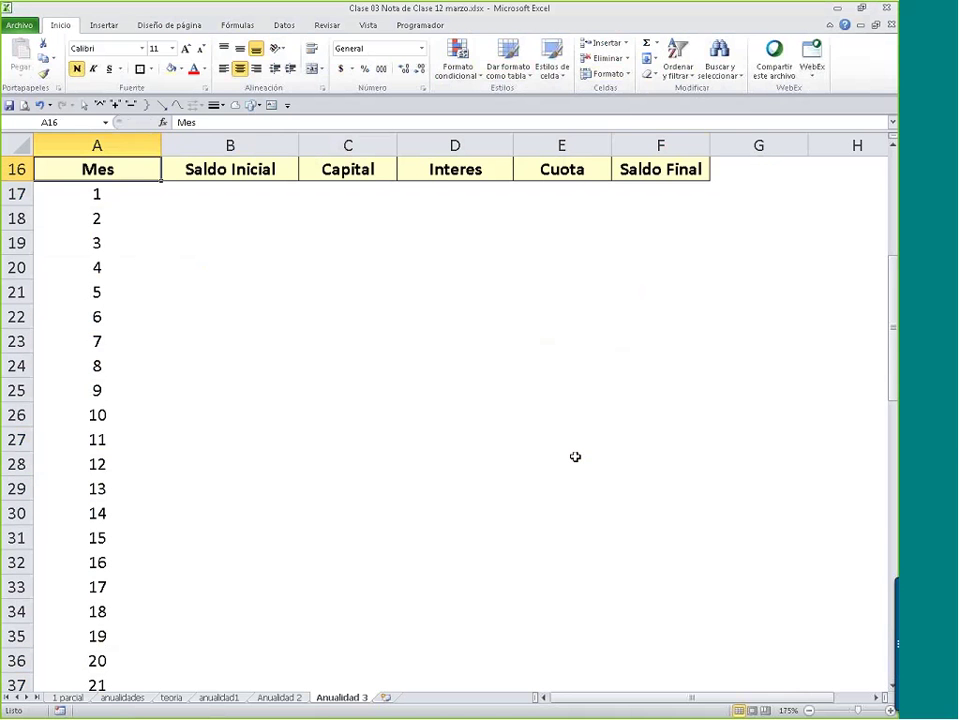
- Try numbering the Saldo Inicial column by entering 1 and 2 in B17:B18 and autofilling down, and undo it
click(242, 189)
text(1)
click(233, 244)
key(Return)
text(2)
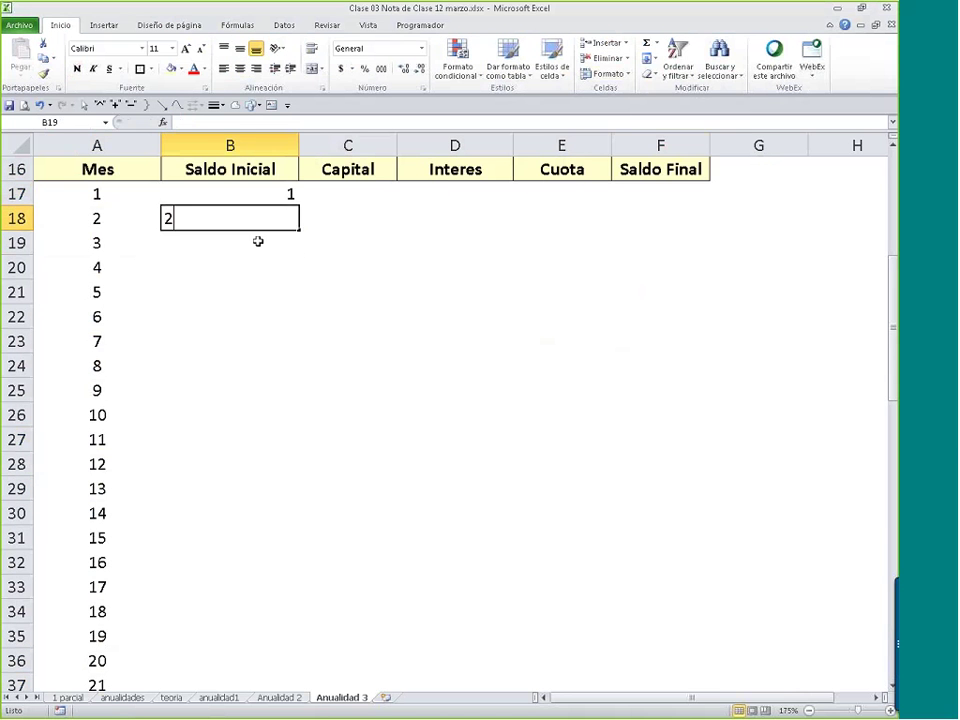
drag(262, 194, 296, 232)
double_click(296, 232)
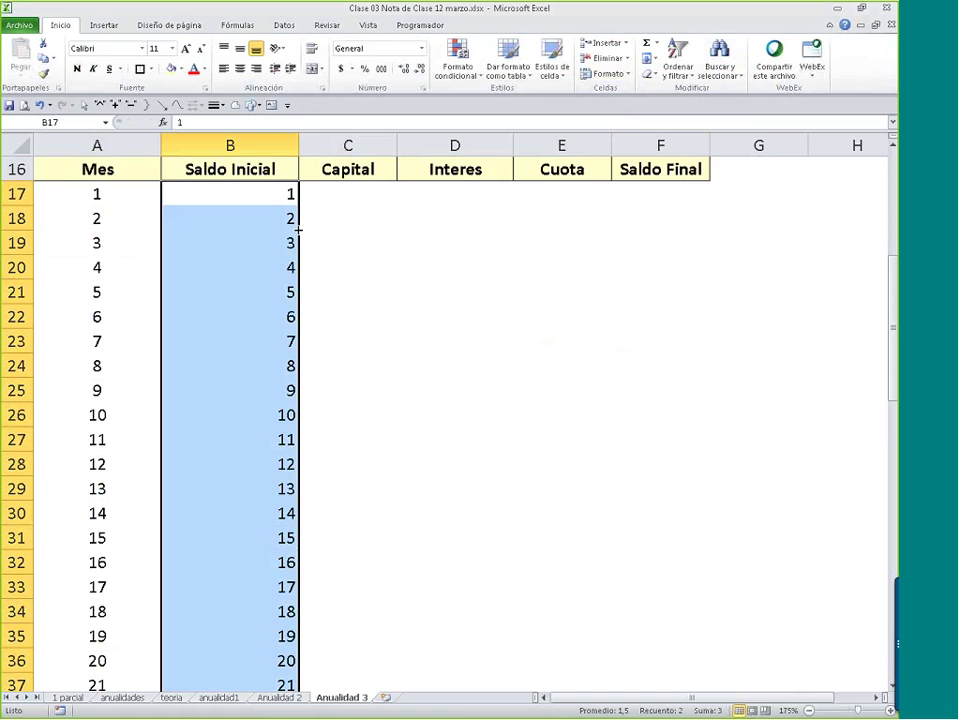
scroll(435, 489, down, 8)
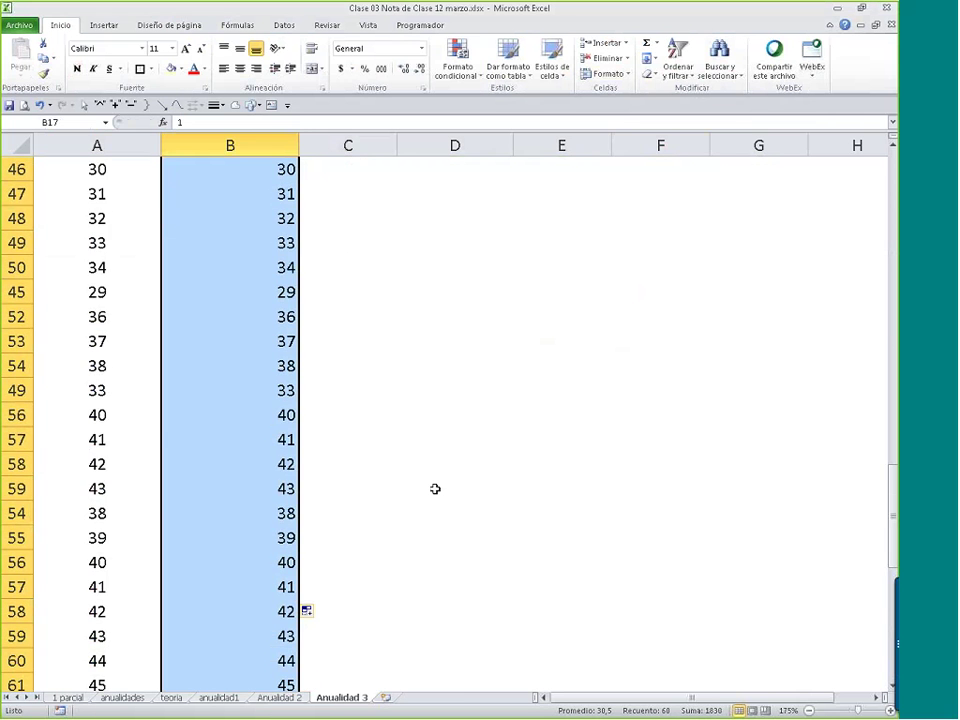
key(ctrl+z)
click(135, 421)
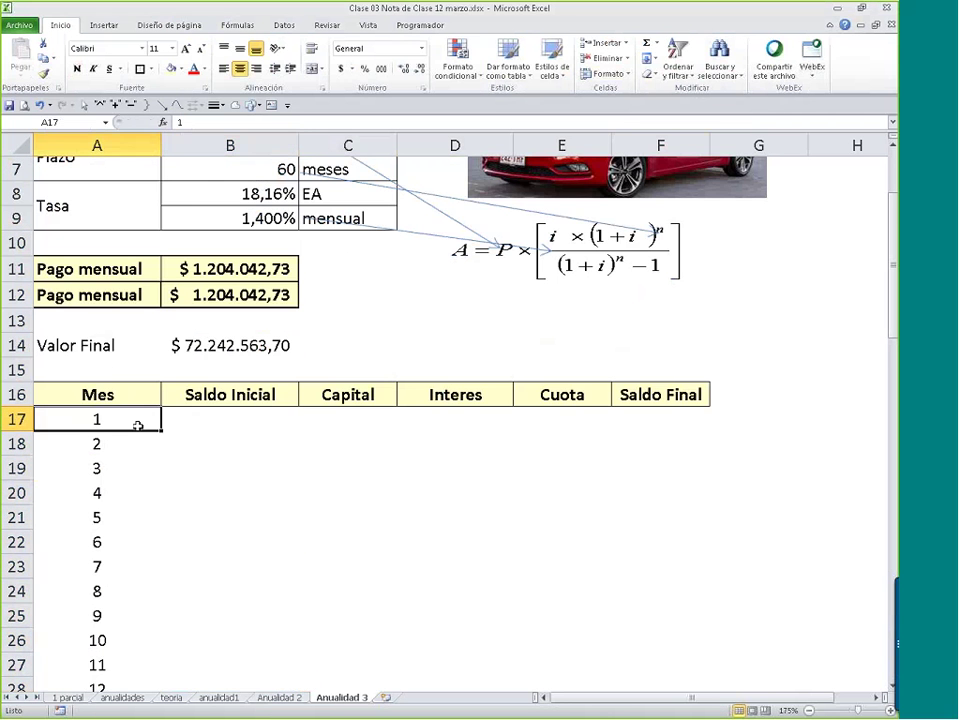
- Apply all borders to the whole amortization table, from the header row 16 down through month 60
key(ctrl+a)
click(152, 70)
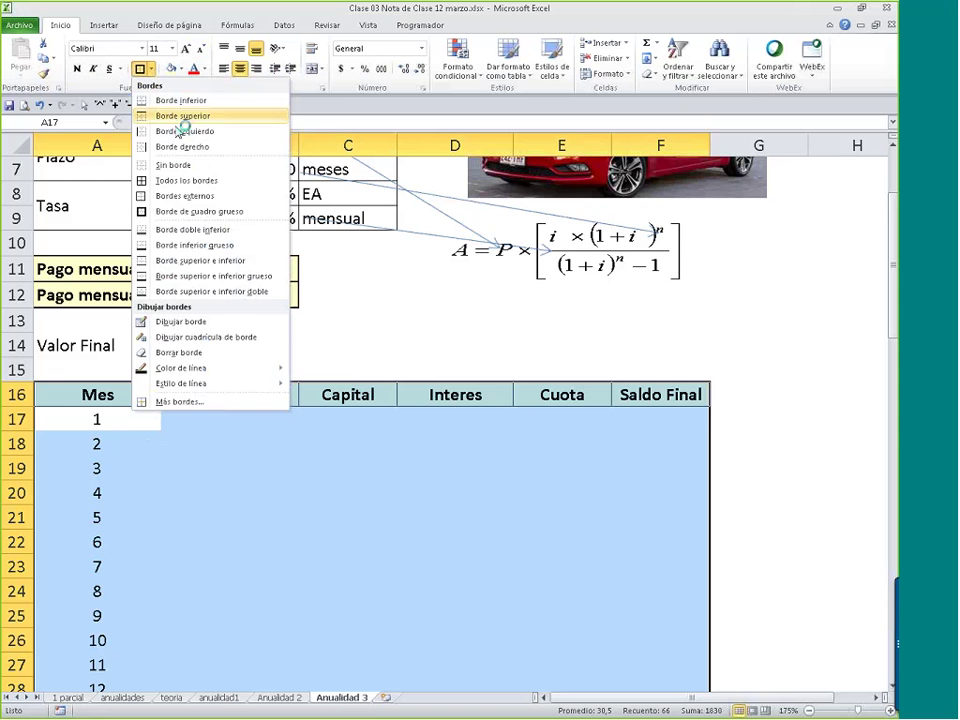
click(180, 181)
scroll(250, 410, up, 1)
scroll(250, 410, up, 1)
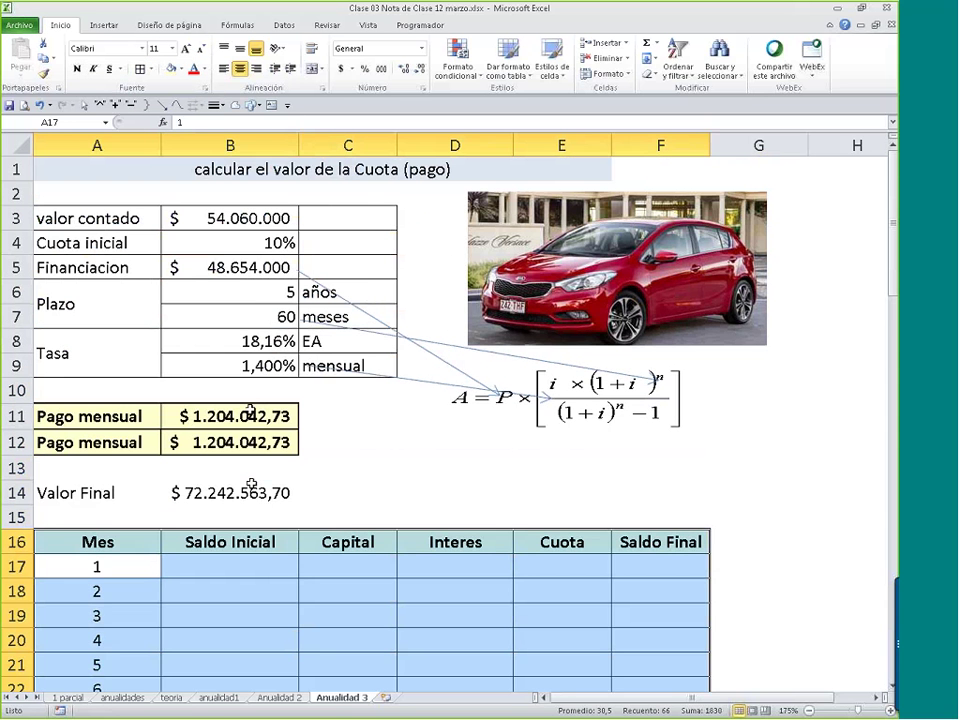
- Examine the Valor Final formula in B14, compare it with the Futuro formula in E12 of Anualidad 2, and return to Anualidad 3
click(110, 493)
click(203, 494)
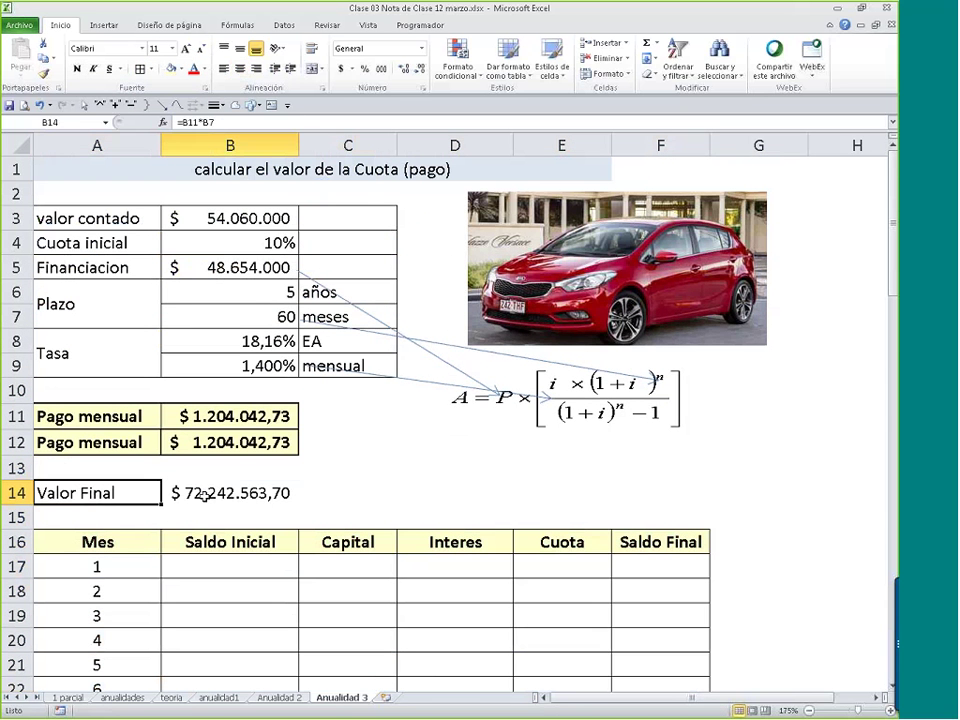
double_click(207, 493)
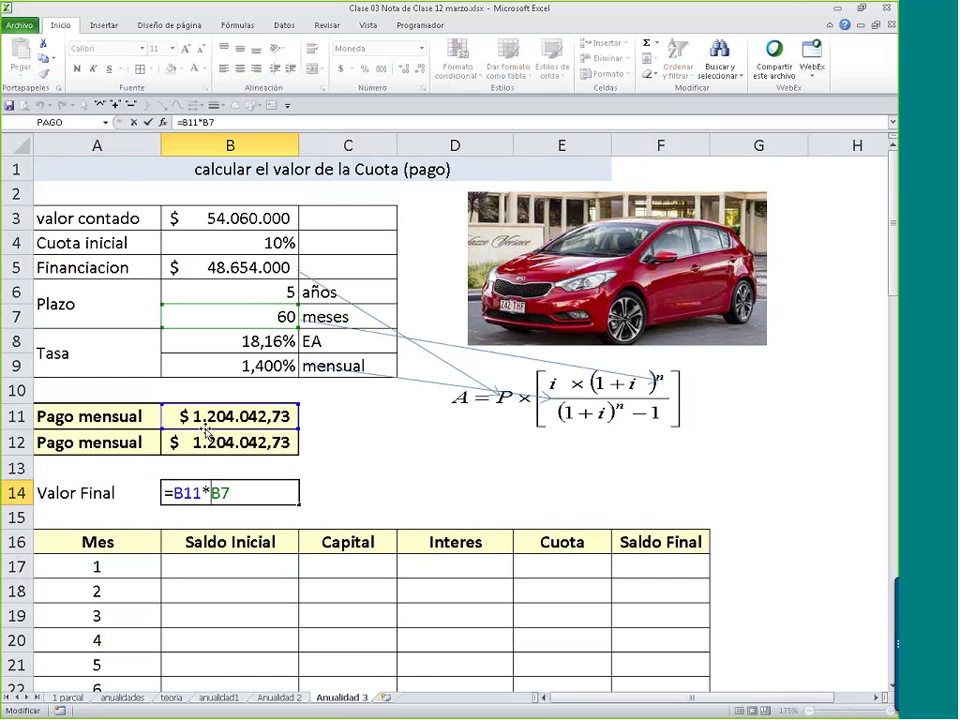
key(Escape)
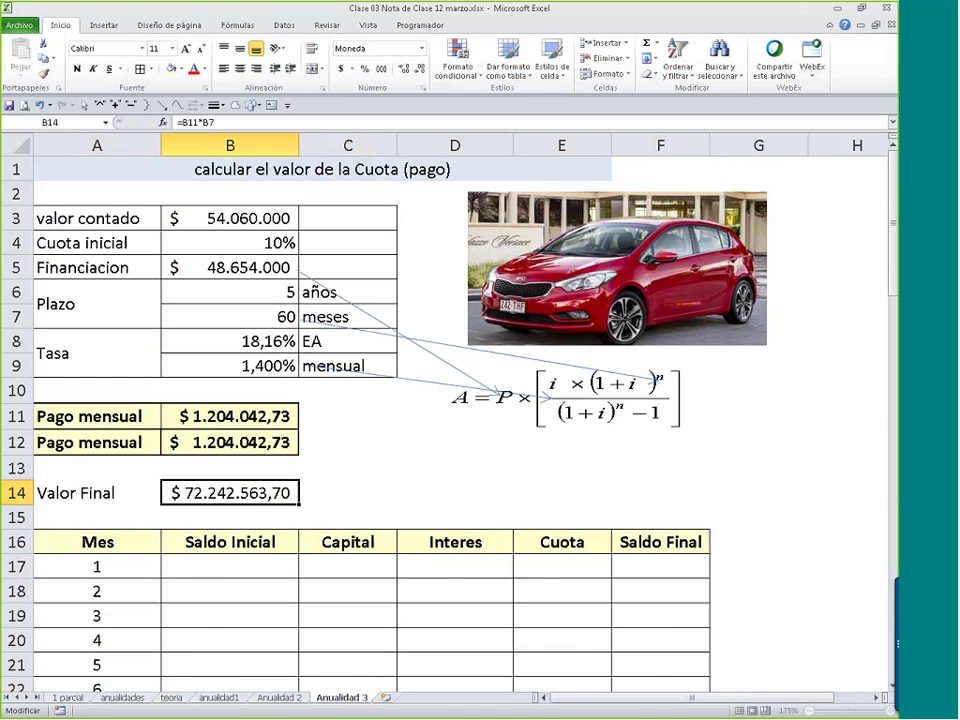
click(219, 697)
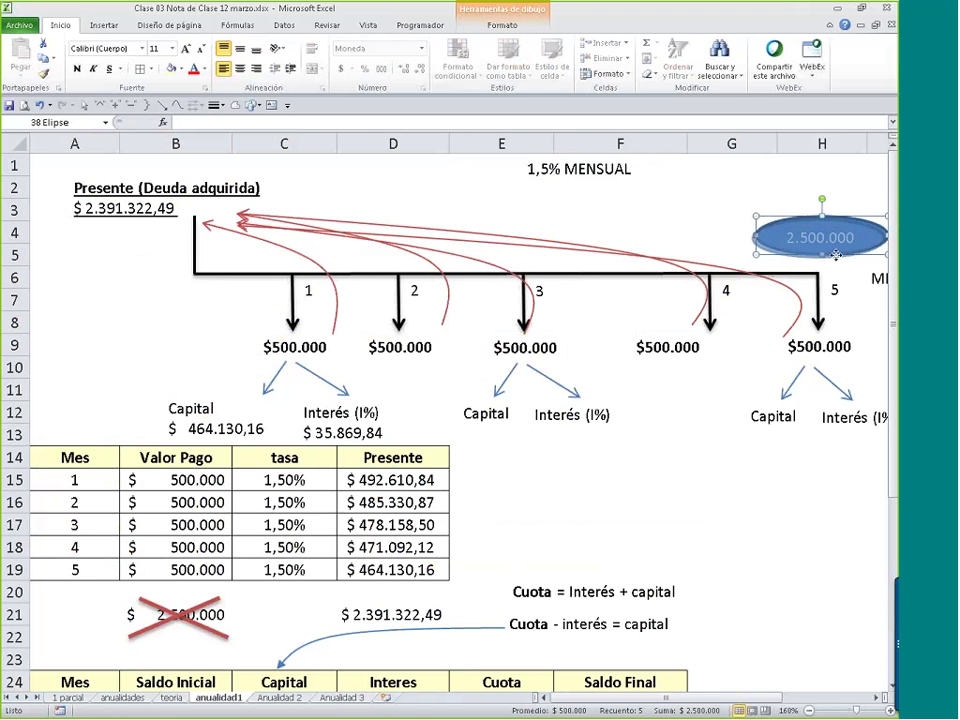
drag(836, 258, 836, 262)
click(270, 698)
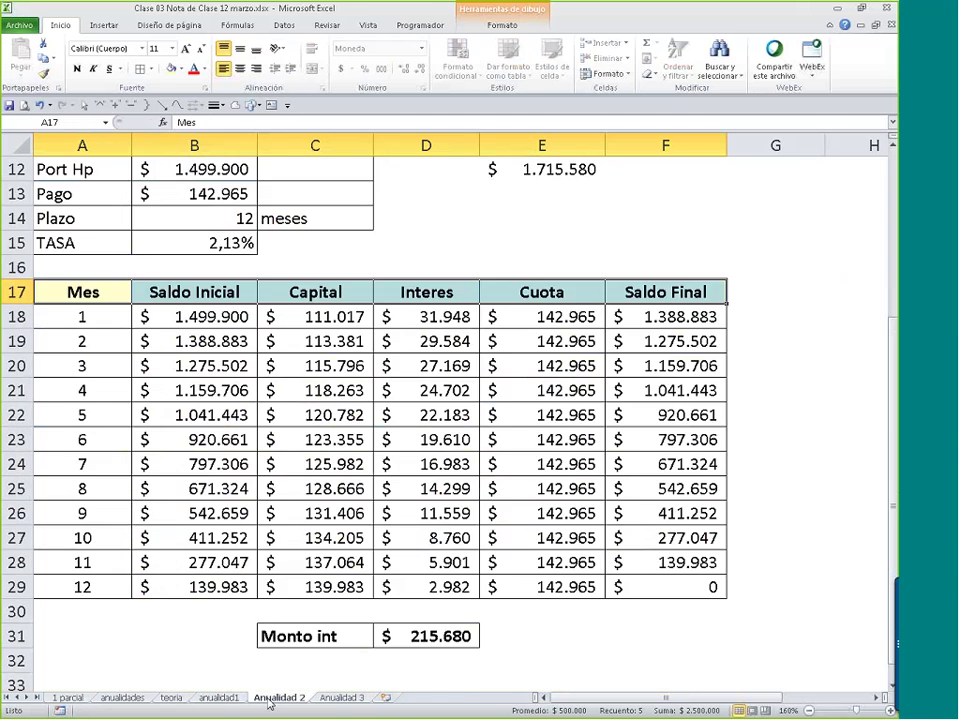
scroll(567, 440, up, 4)
double_click(567, 442)
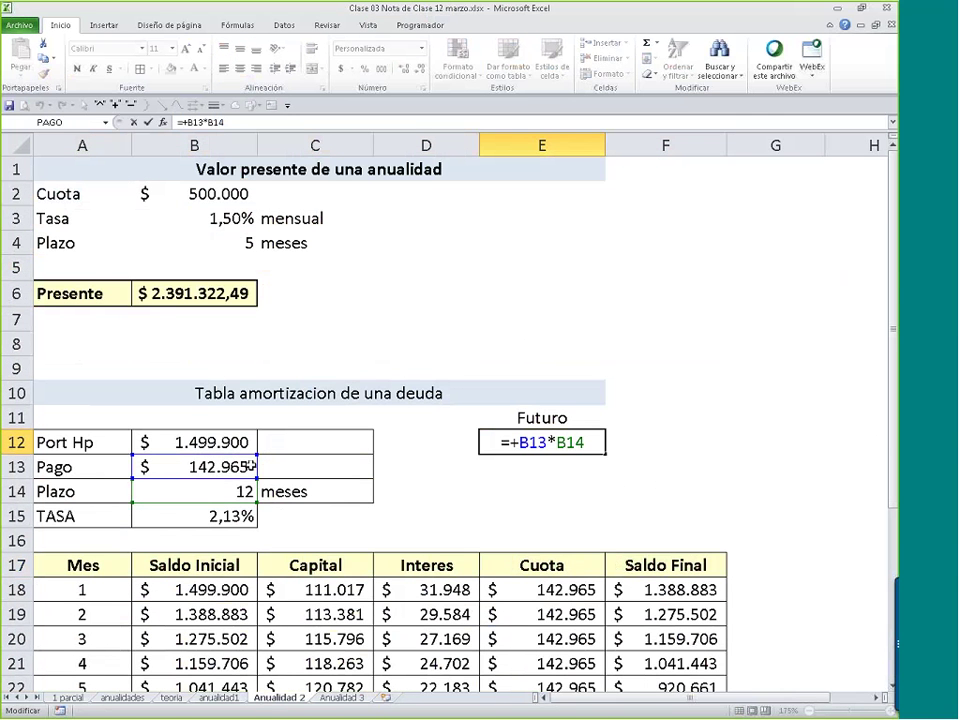
key(Return)
key(ctrl+Page_Down)
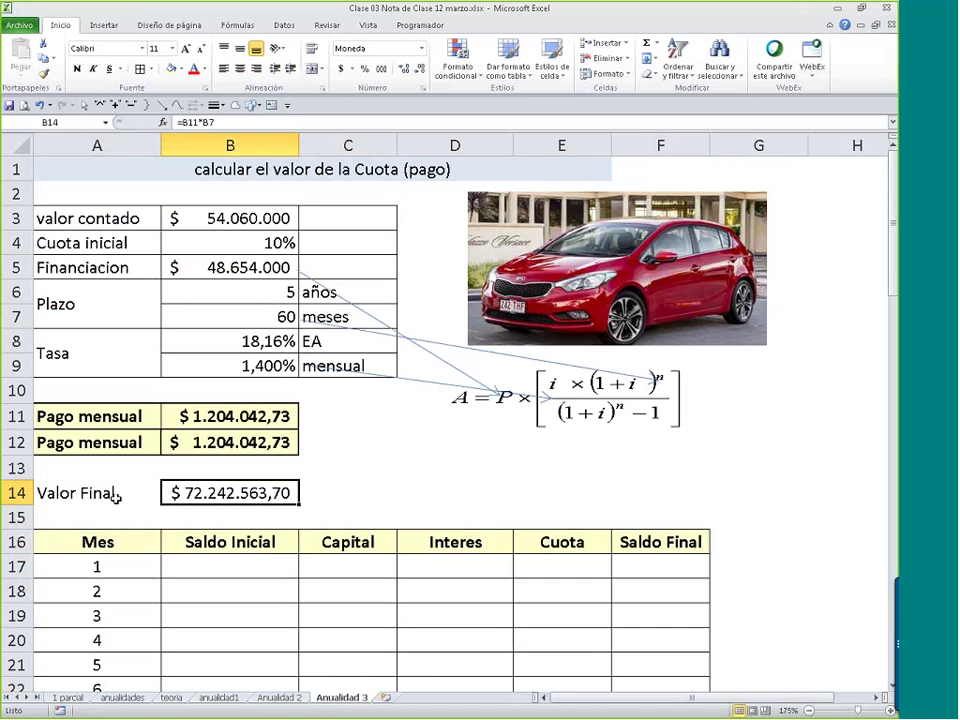
- Color the Valor Final label and amount in A14:B14 red
drag(116, 486, 222, 497)
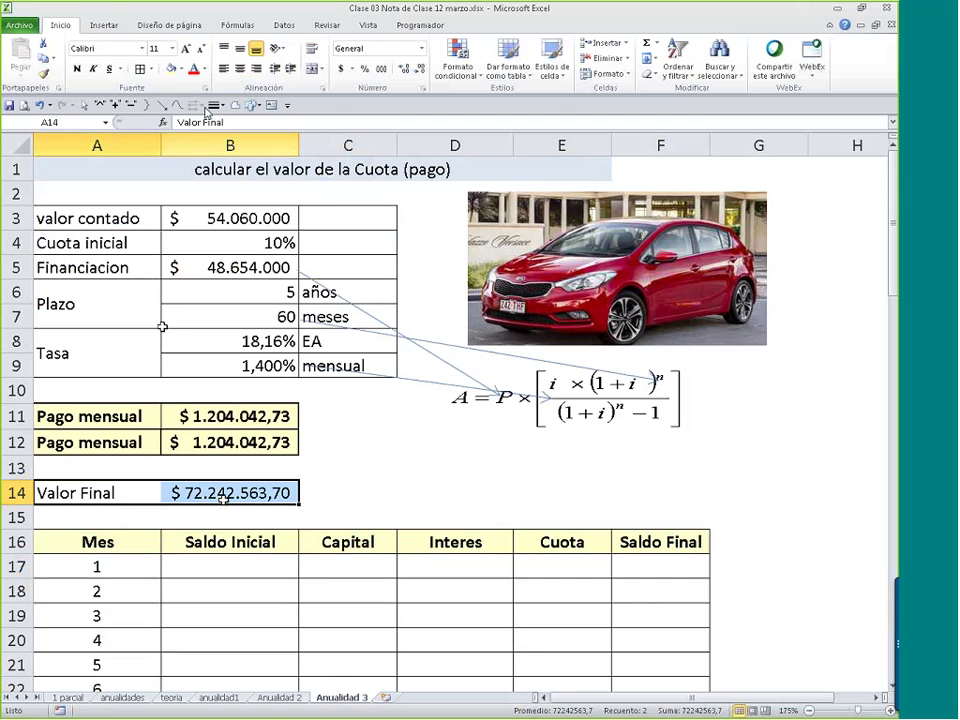
click(194, 68)
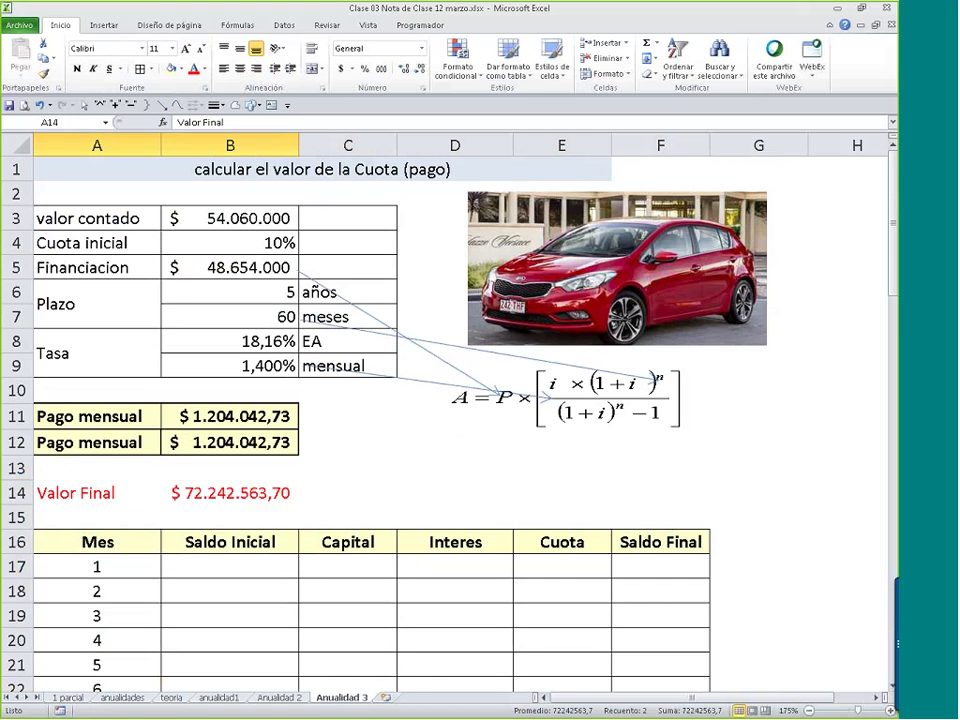
drag(90, 267, 195, 263)
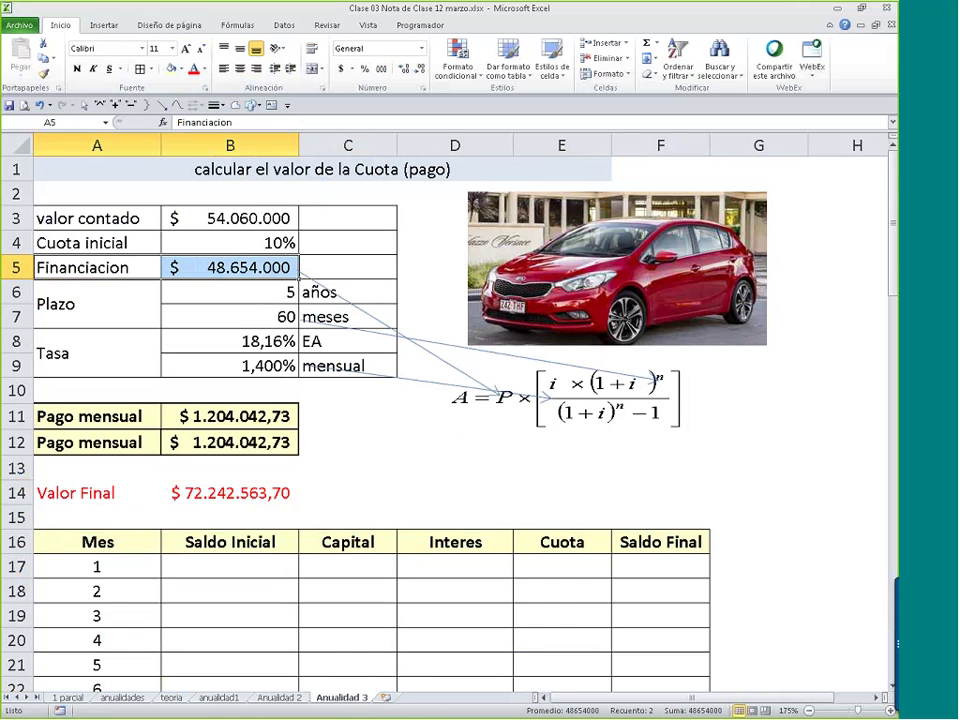
scroll(317, 456, down, 2)
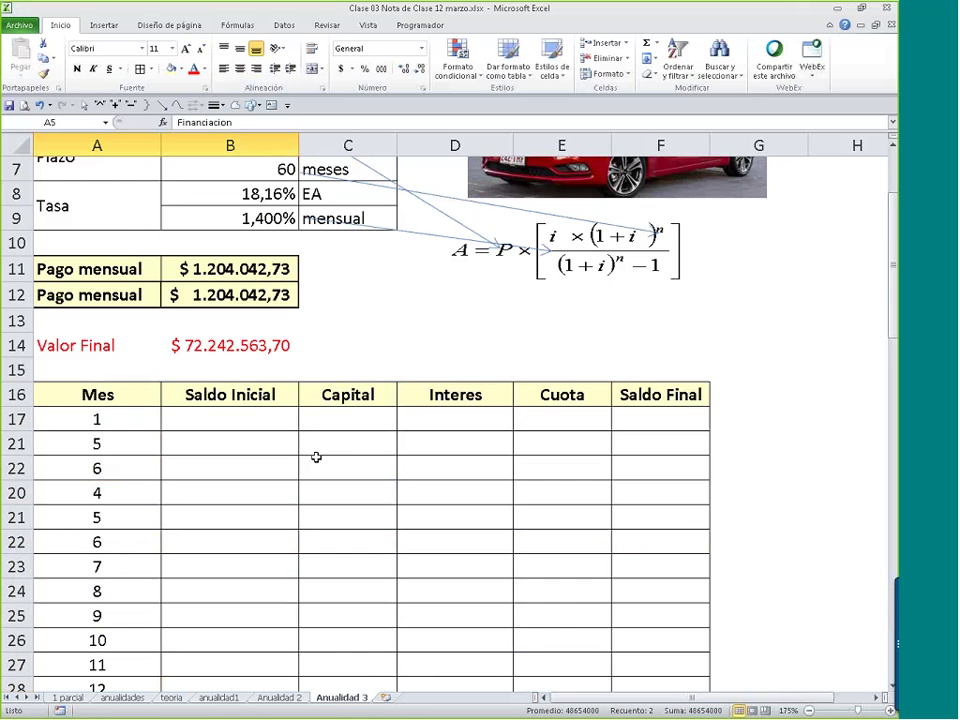
scroll(316, 457, down, 2)
scroll(316, 457, up, 1)
scroll(316, 457, up, 2)
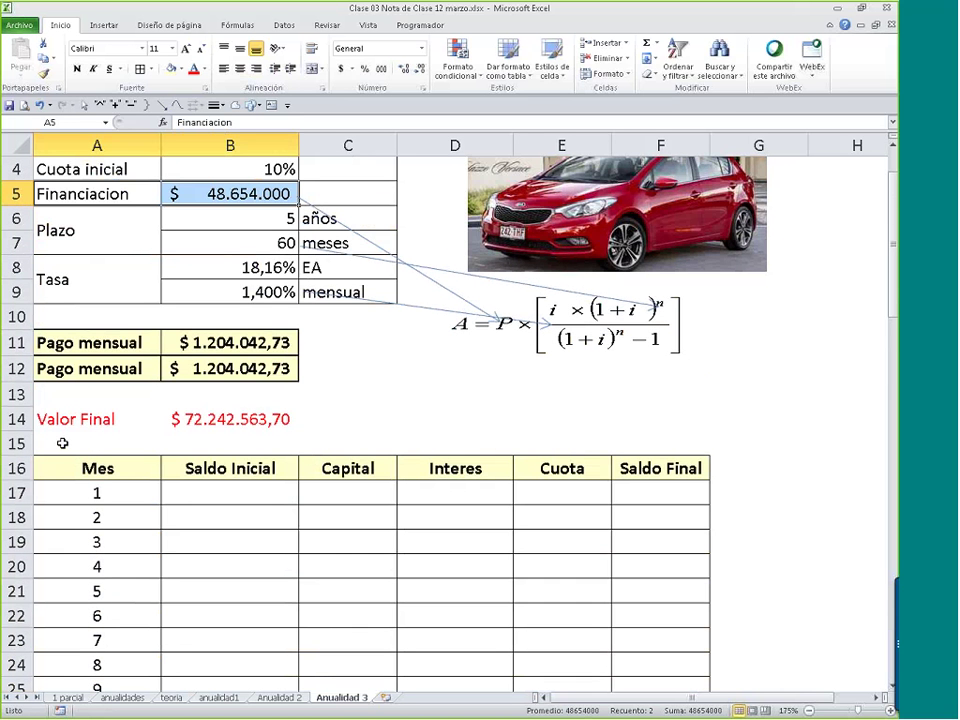
key(Up)
key(Right)
key(Right)
key(F2)
scroll(71, 444, up, 1)
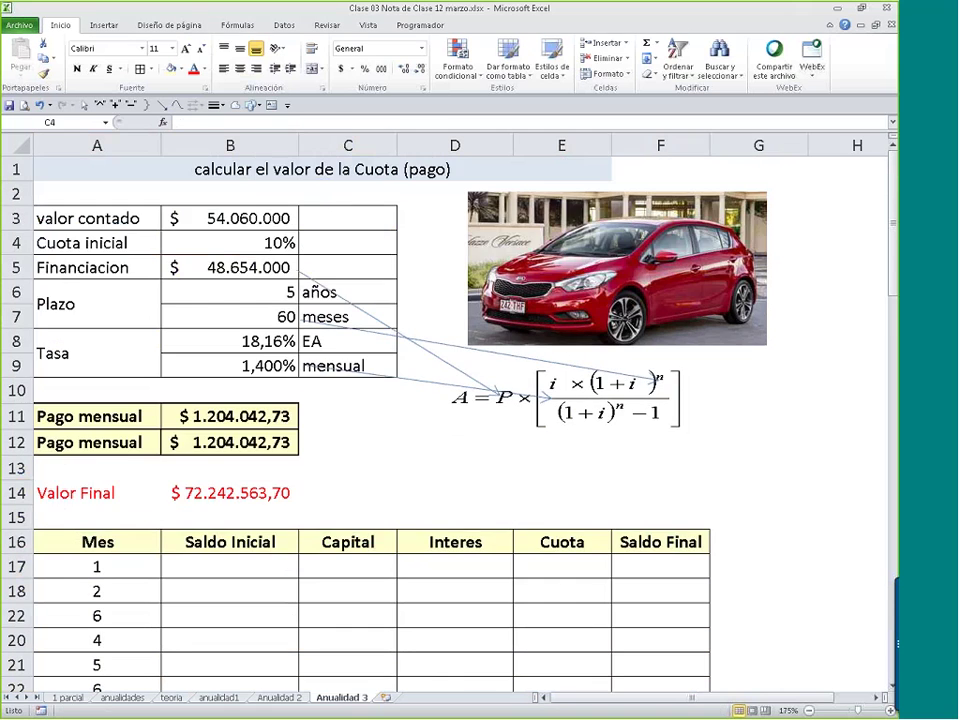
scroll(300, 455, down, 2)
- Enter =B5 in B17 so the first month's Saldo Inicial takes the financed amount
click(223, 418)
text(=)
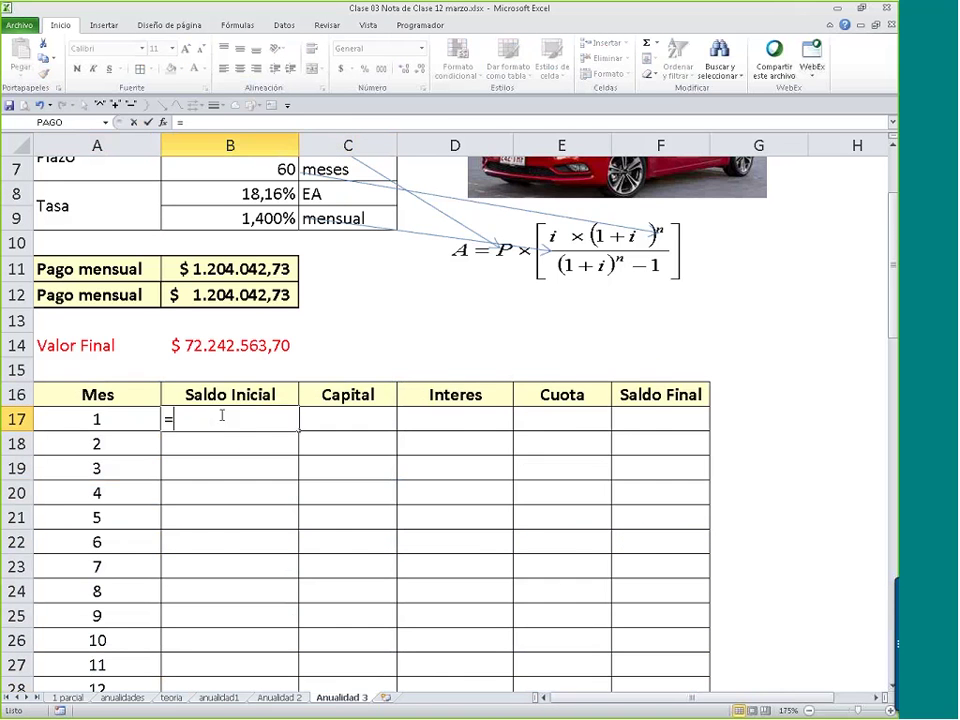
scroll(220, 416, up, 2)
click(198, 267)
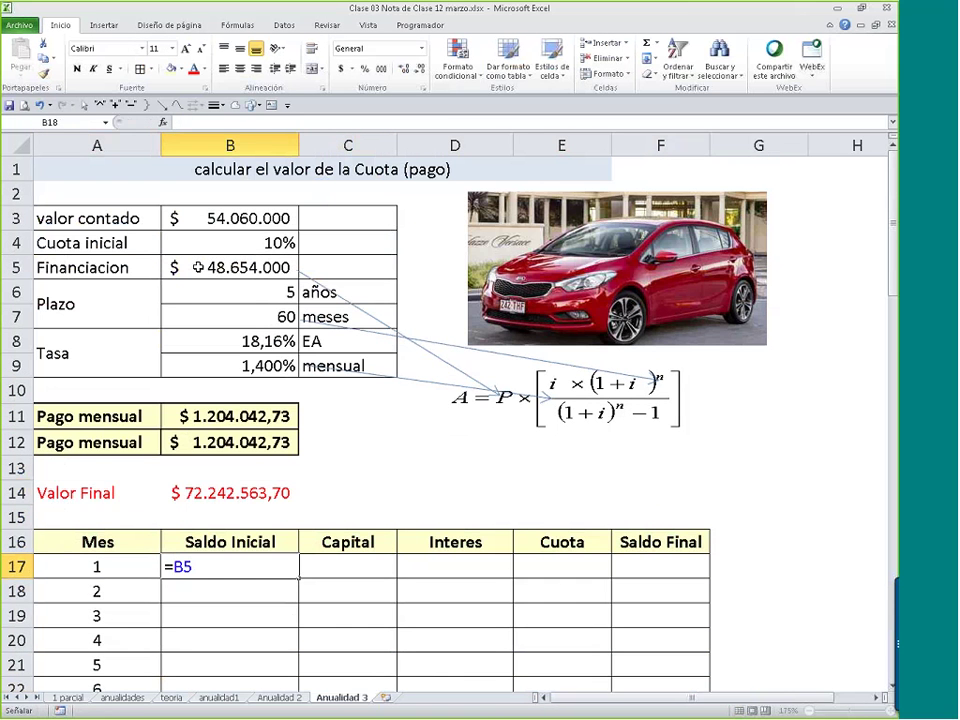
key(Return)
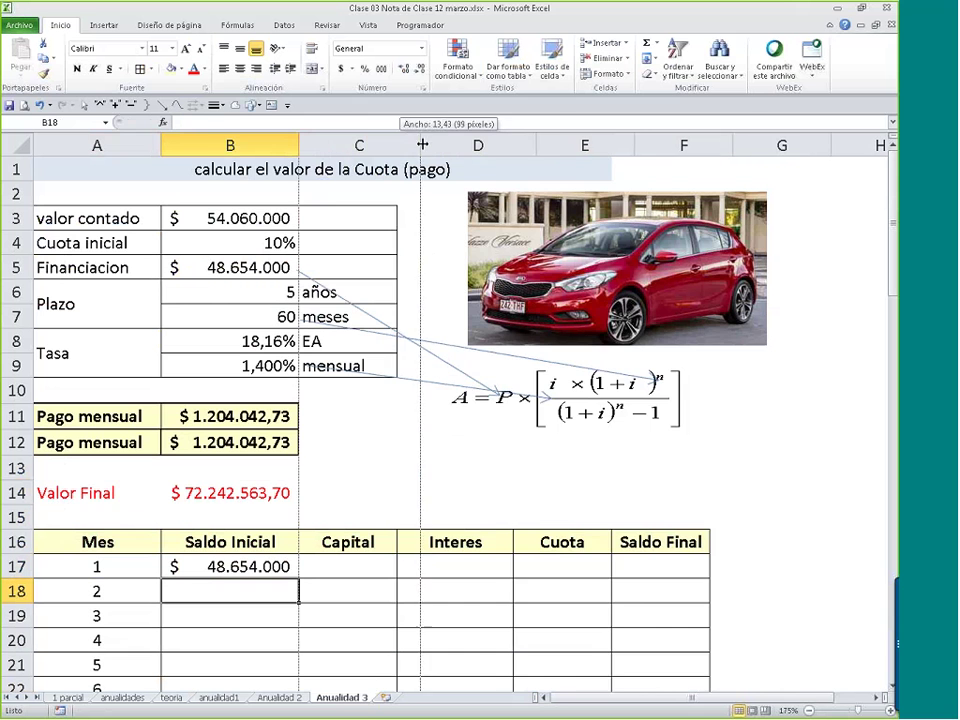
- Widen the Capital column to about 13,43 and the Cuota column slightly
drag(397, 145, 420, 145)
drag(634, 145, 650, 145)
scroll(552, 258, down, 1)
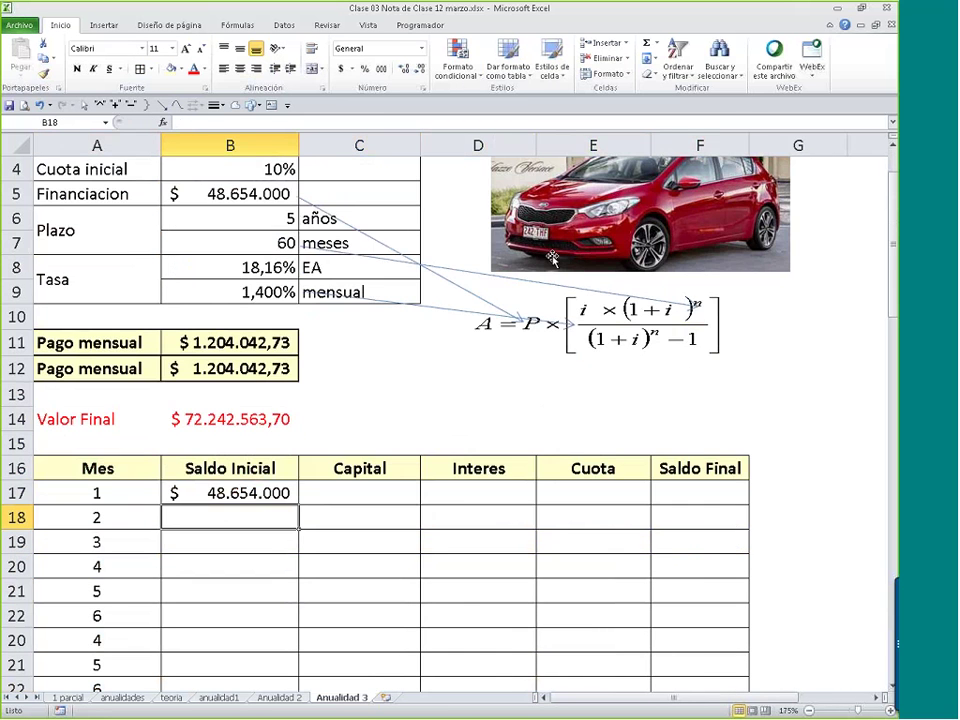
click(714, 320)
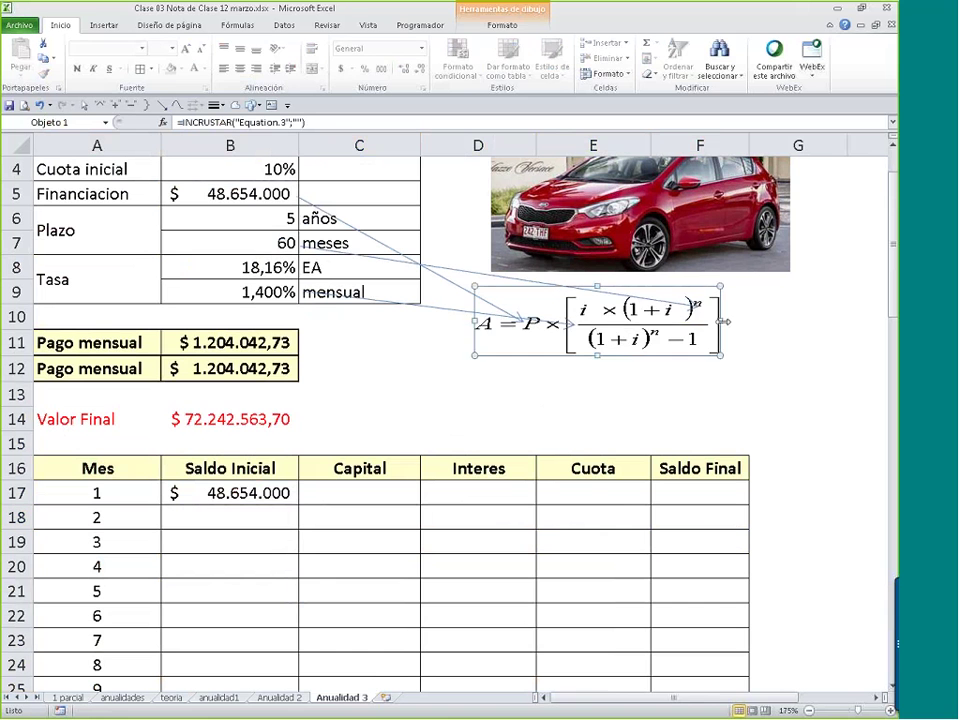
click(700, 368)
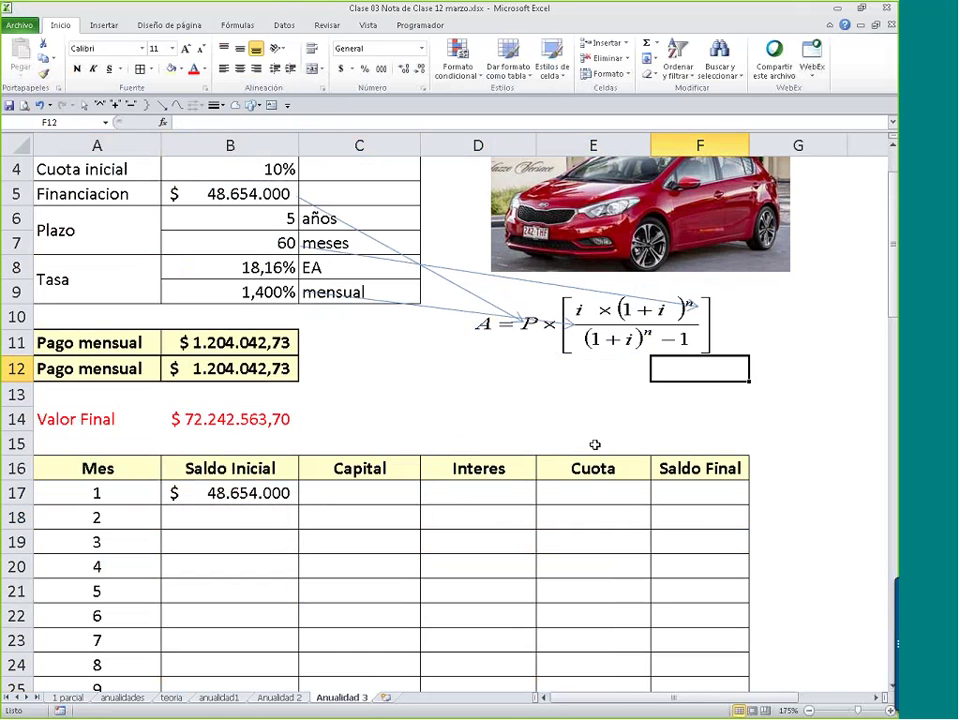
- Enter the first Cuota in E17 as =$B$11 with an absolute reference, and autofit the Cuota column's width
click(586, 489)
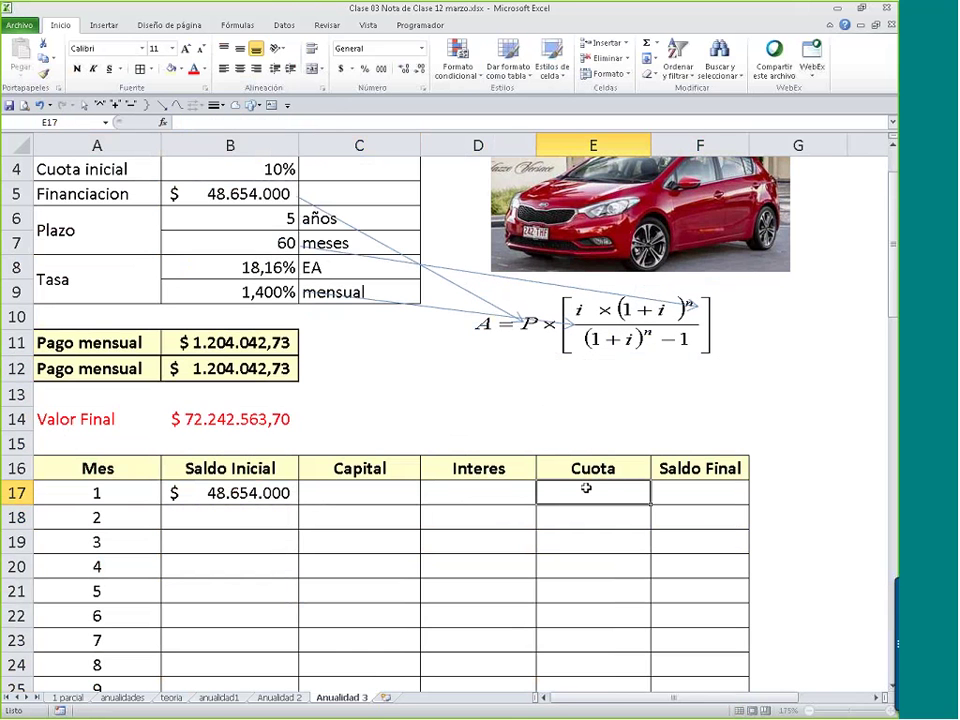
text(=)
click(232, 340)
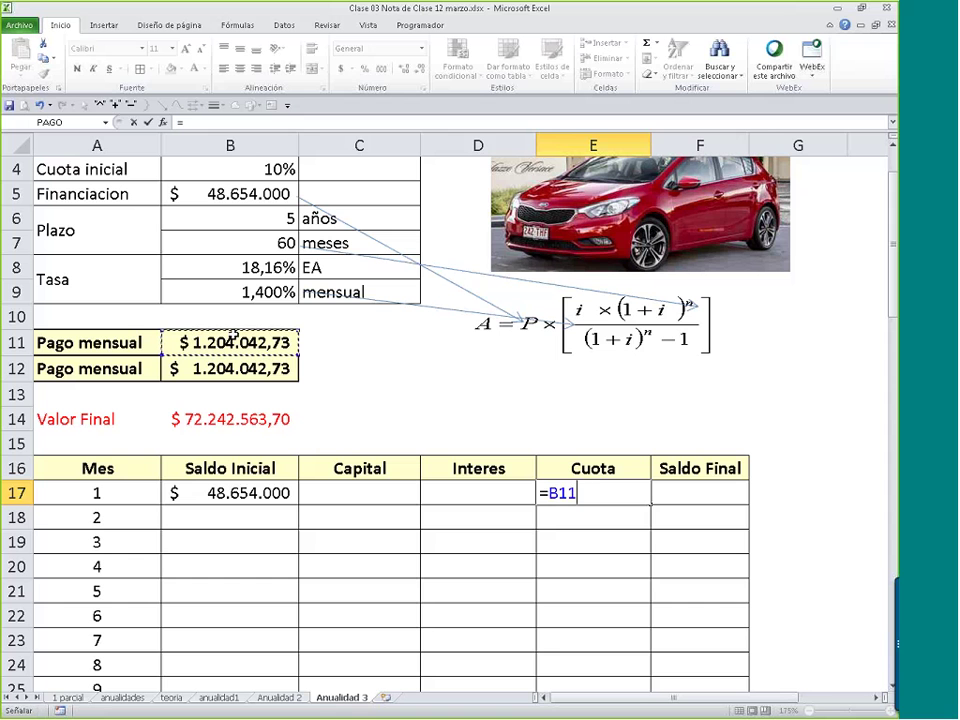
key(F4)
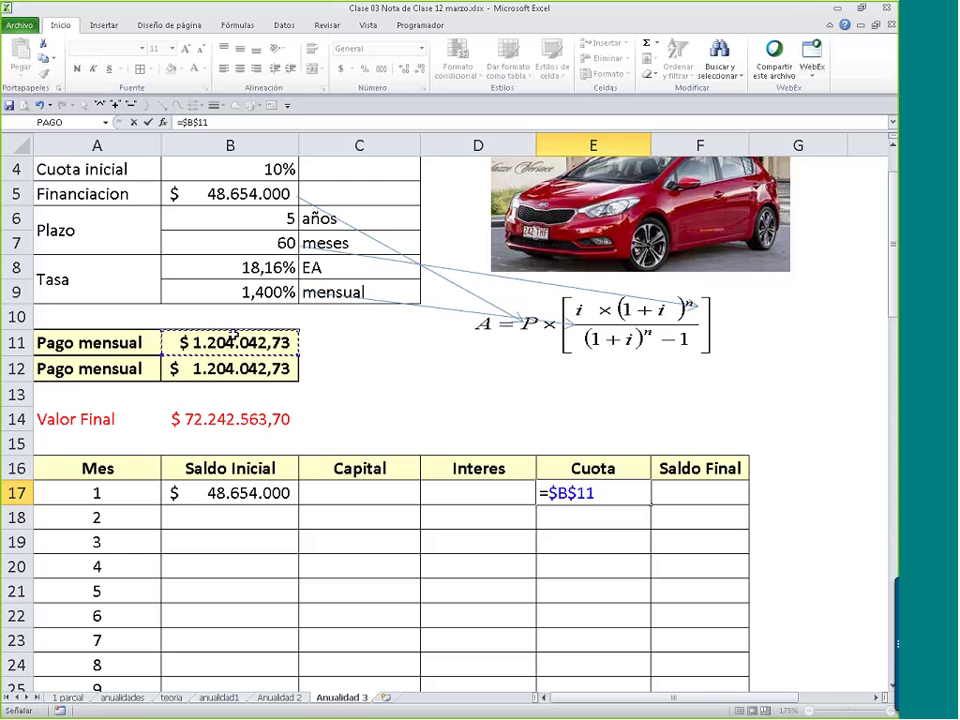
key(Return)
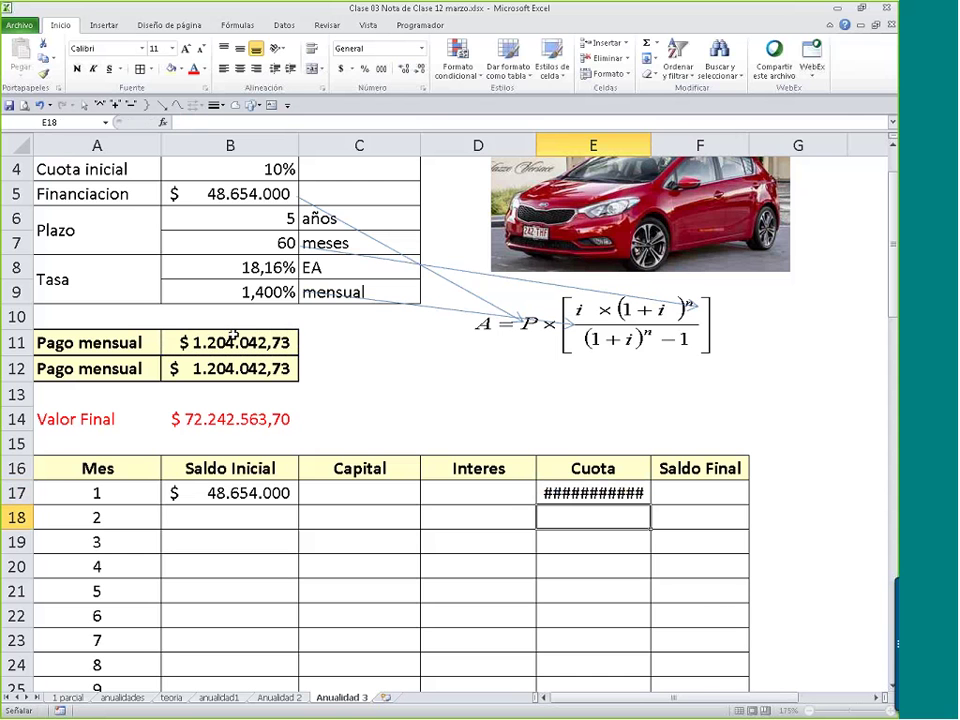
double_click(652, 146)
- Enter the title "Sistema de cuota fija" in D13
click(532, 405)
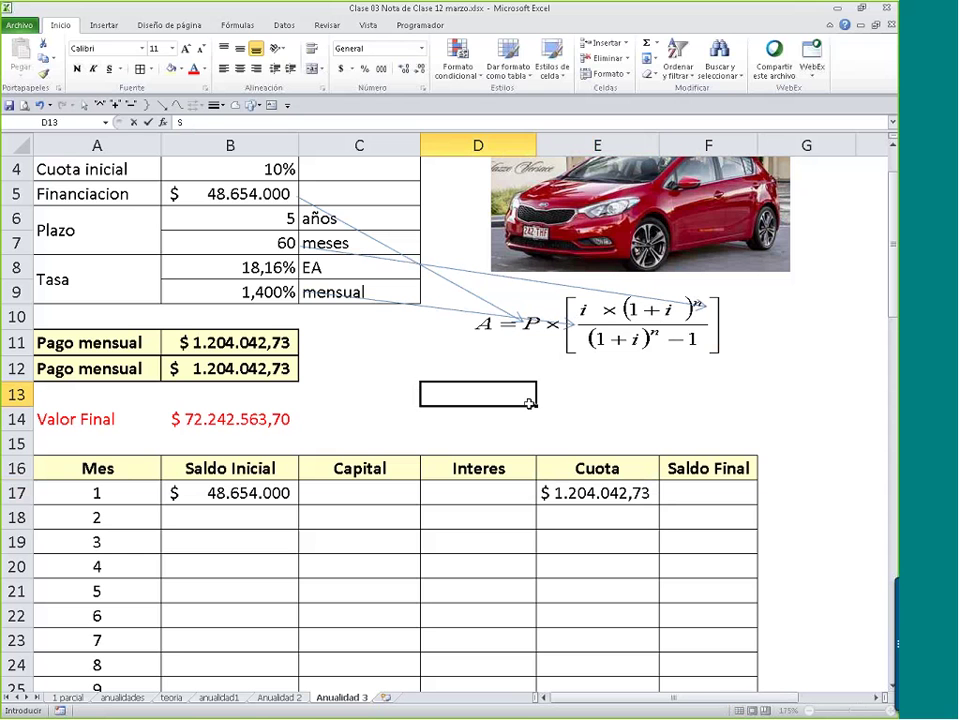
text(Sistema de cuota fija)
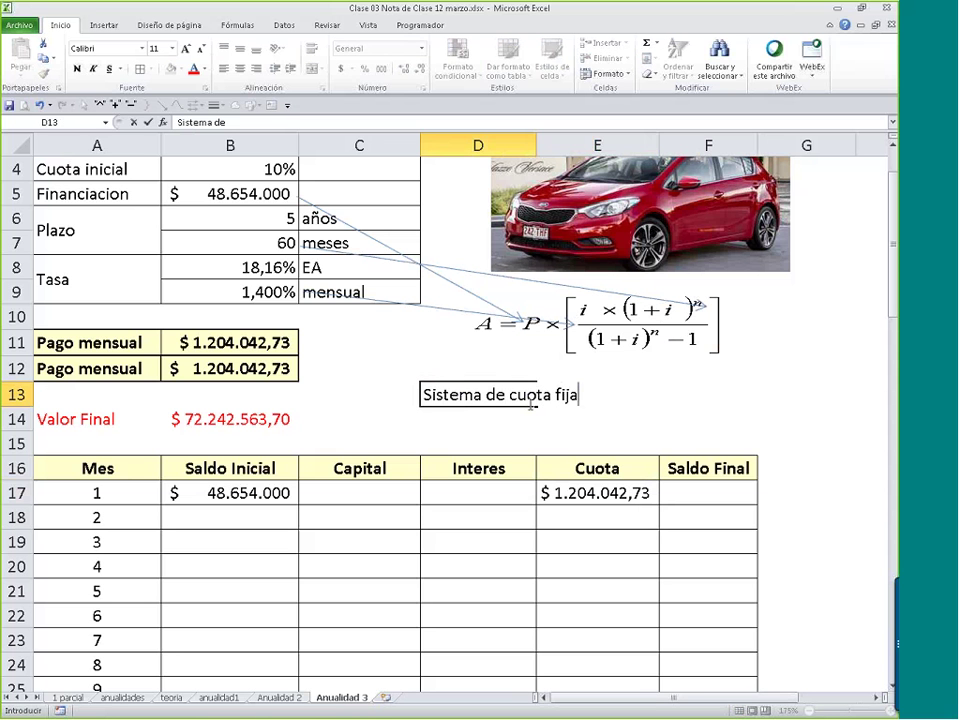
key(Return)
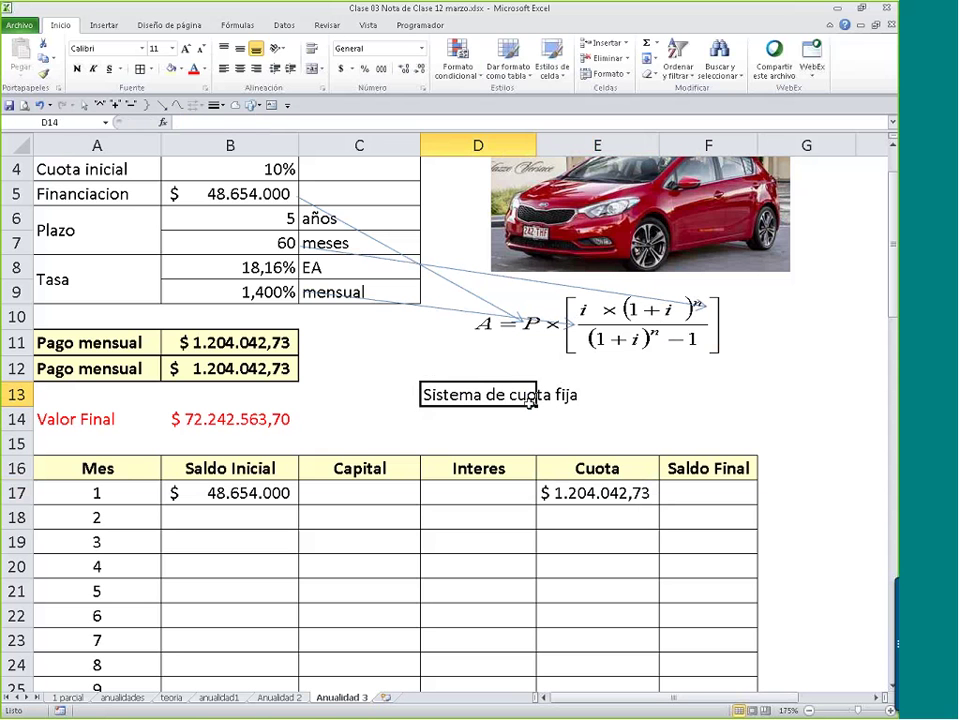
- Merge and center the title across D13:F13 and make its text blue and bold
drag(530, 403, 700, 396)
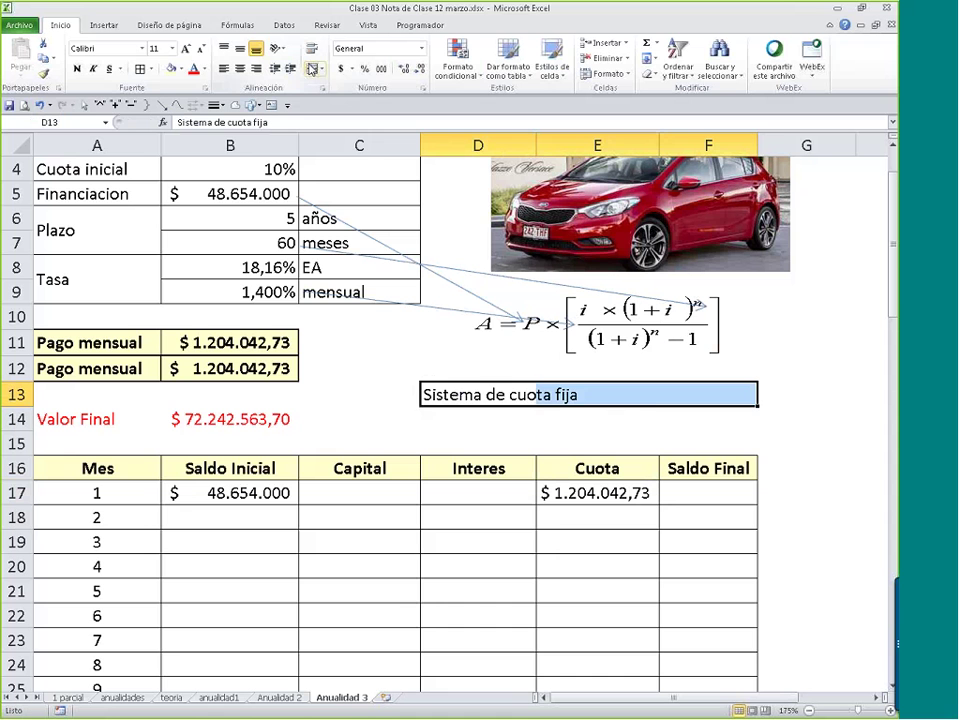
click(313, 68)
click(204, 69)
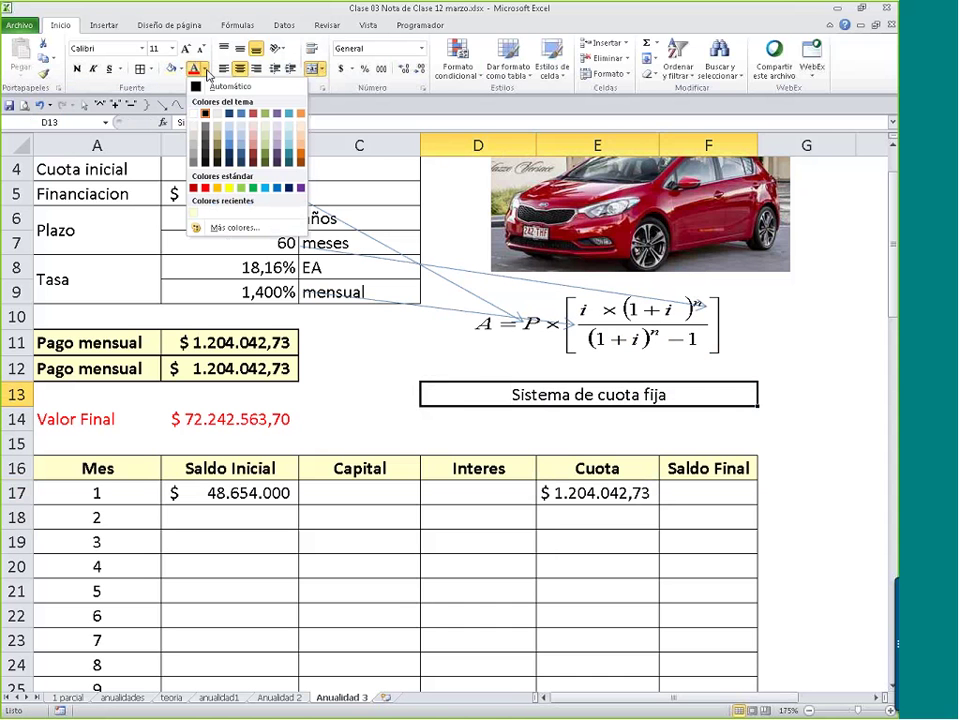
click(214, 226)
click(501, 362)
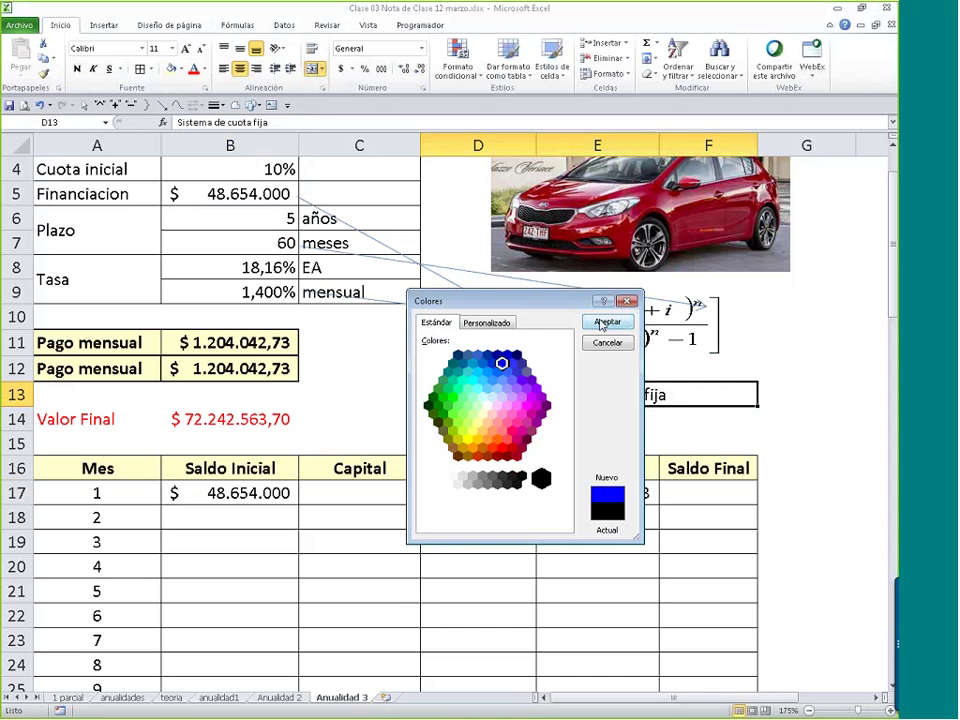
key(Return)
key(ctrl+n)
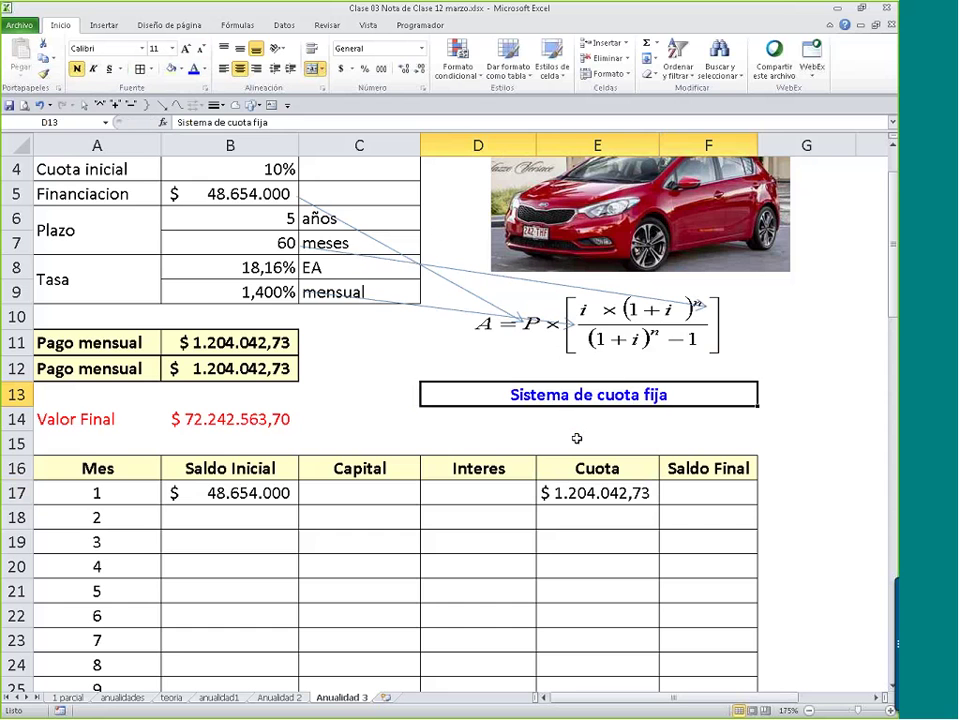
click(576, 440)
scroll(646, 478, down, 1)
click(647, 417)
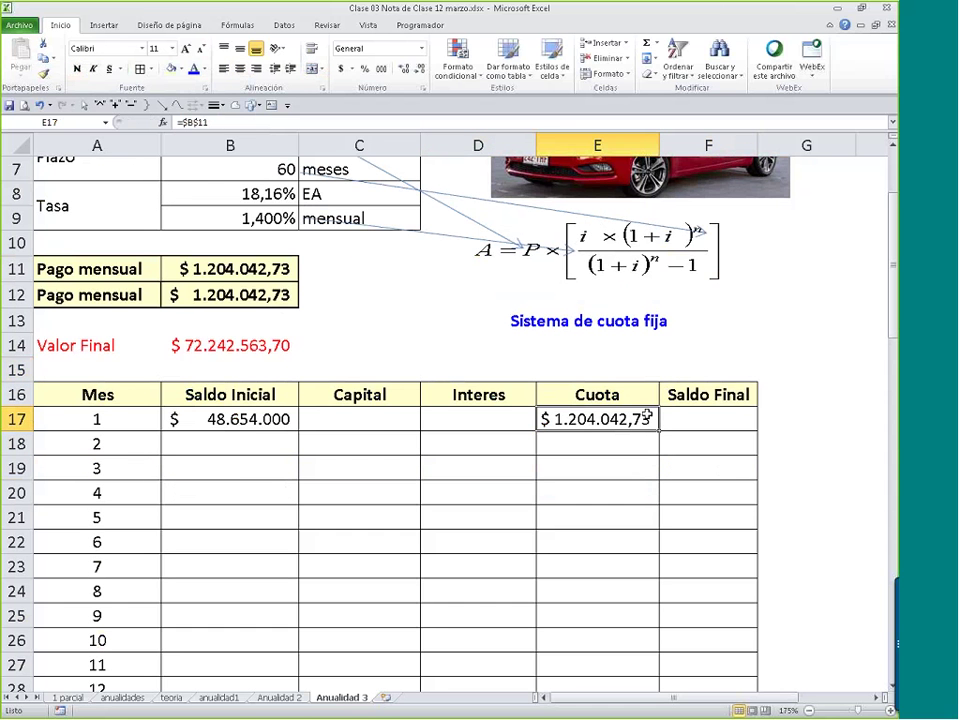
click(517, 417)
text(=)
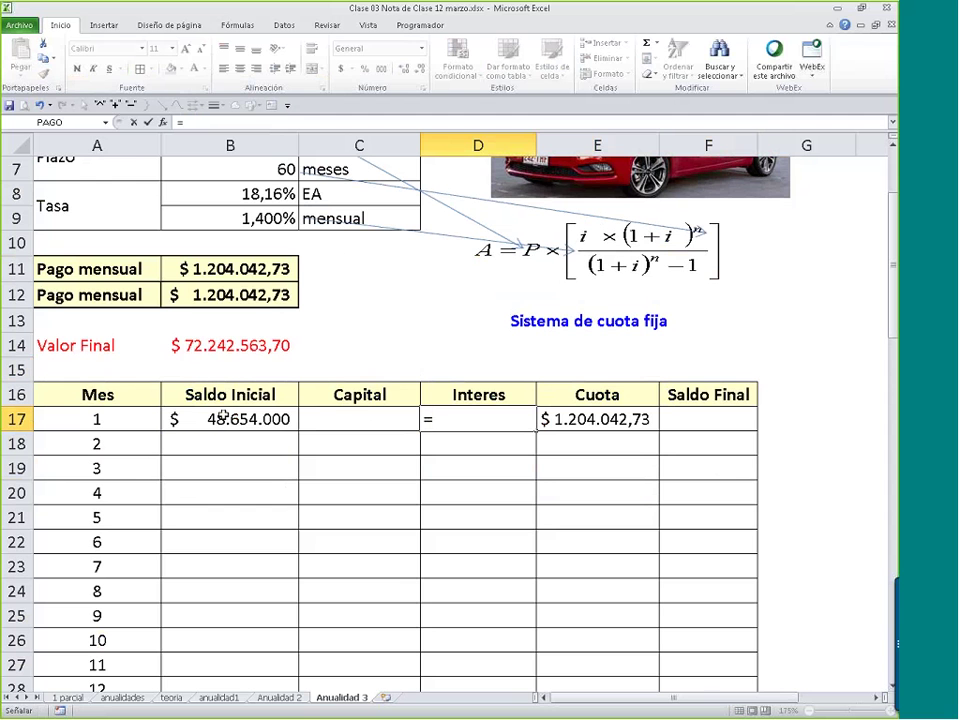
click(222, 416)
text(*)
click(251, 218)
key(F4)
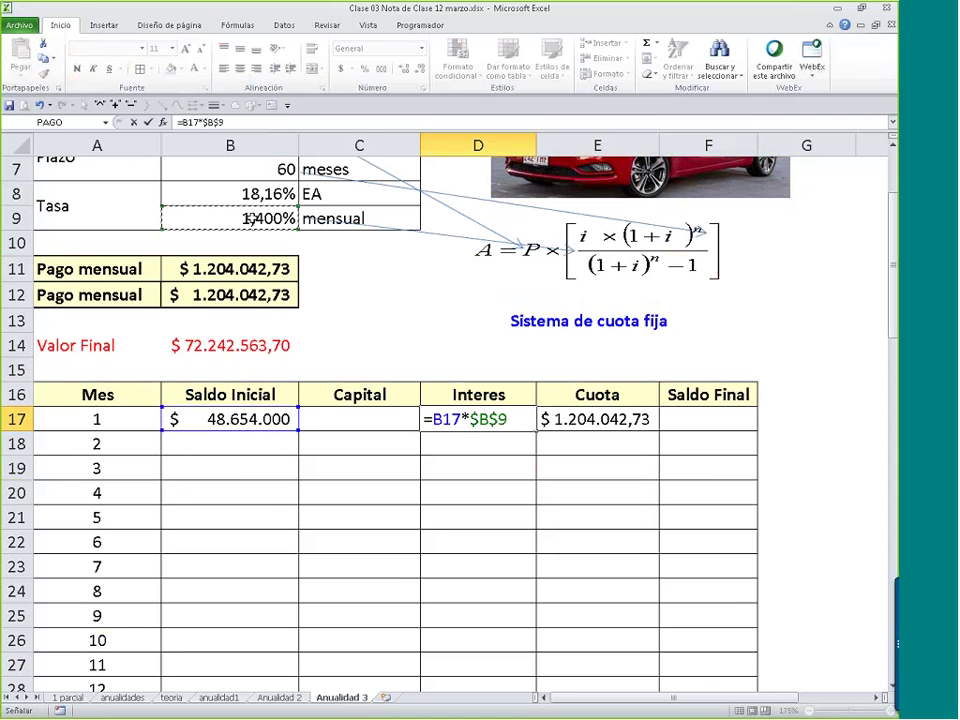
double_click(488, 419)
text(1,40)
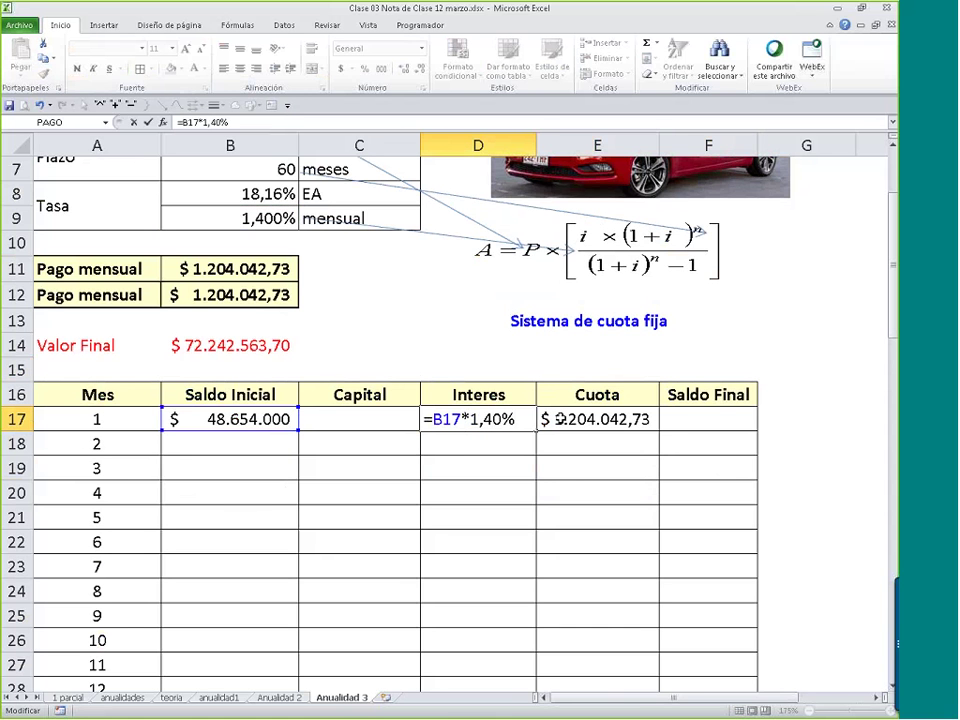
key(Escape)
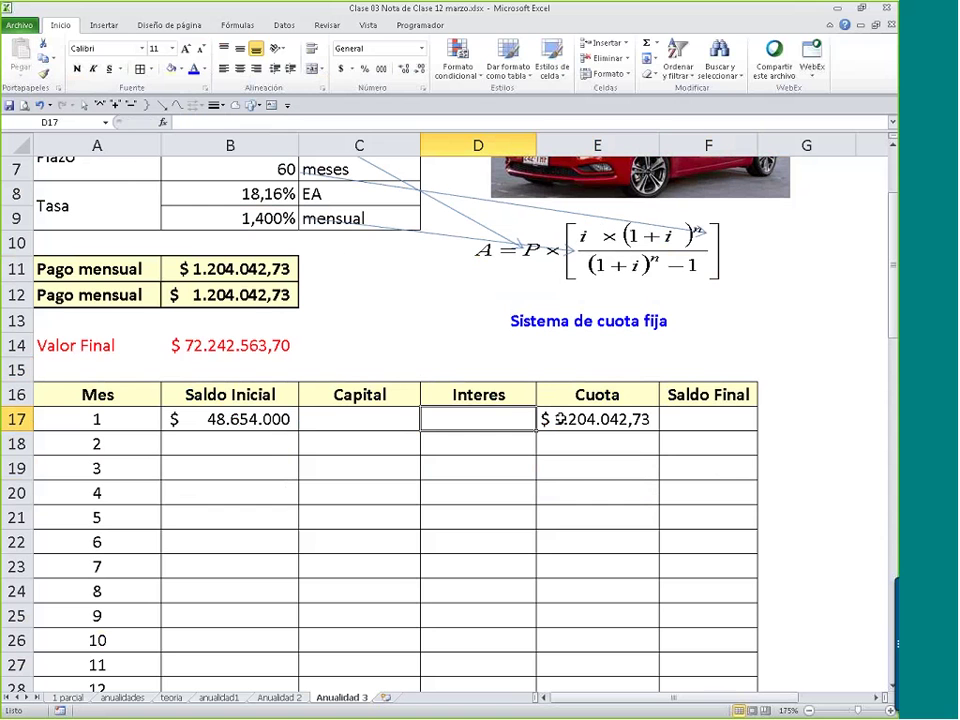
- Enter the first month's Interes in D17 as =B17*$B$9, with an absolute reference to the monthly rate
text(=B17*)
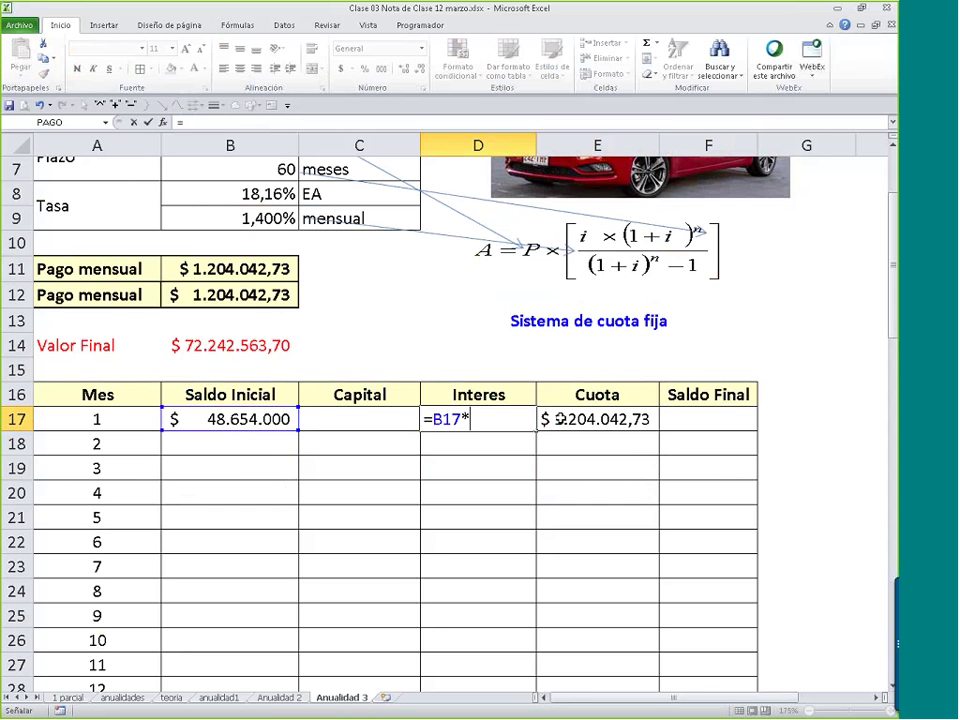
click(247, 218)
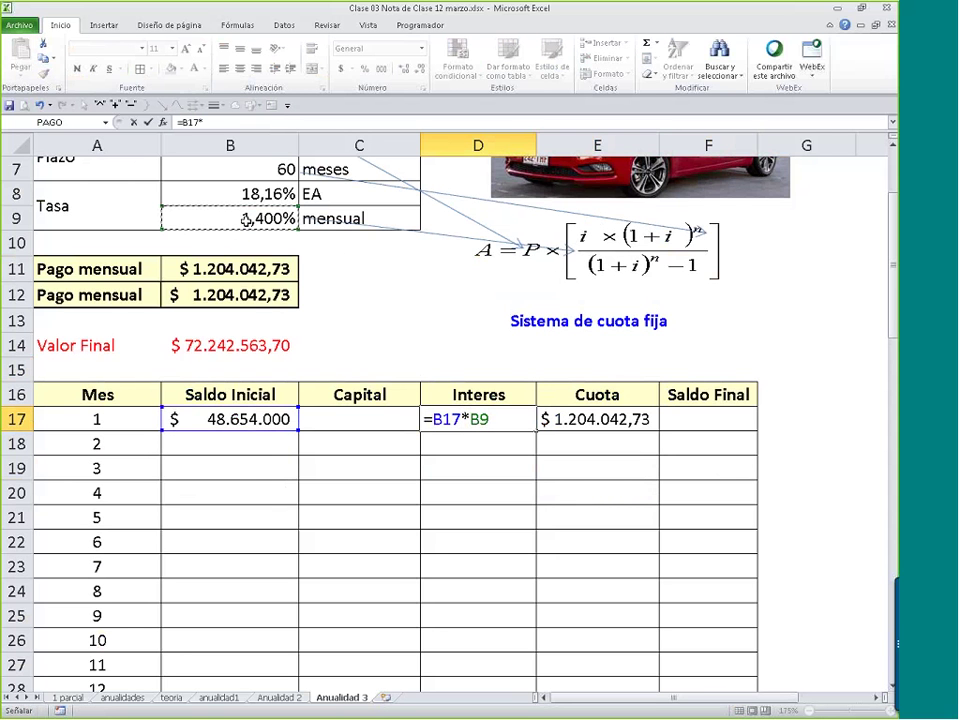
key(F4)
key(Return)
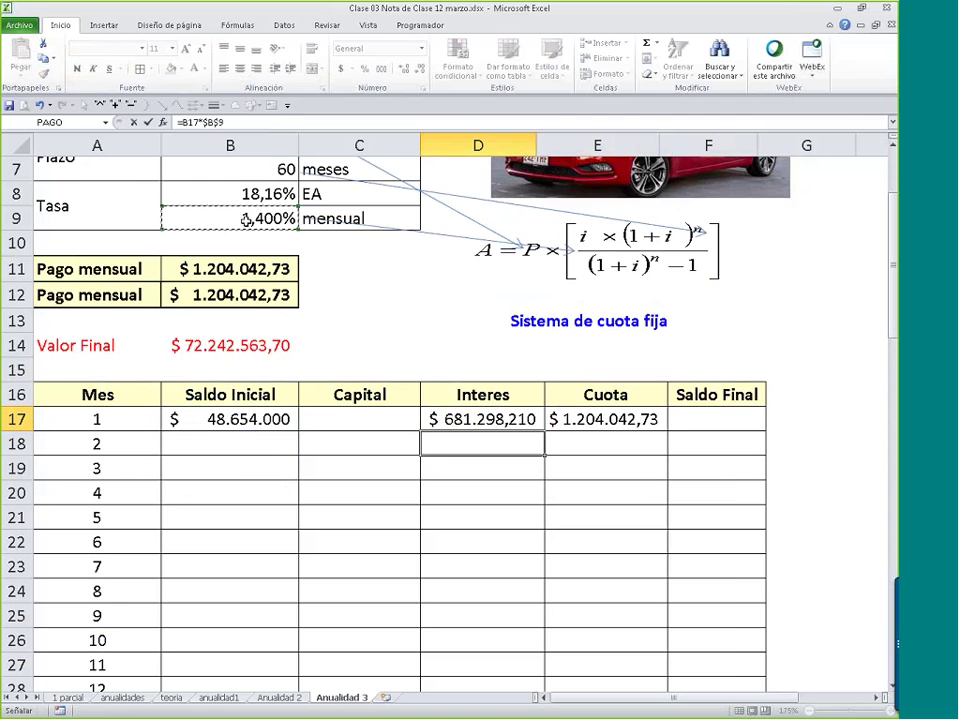
click(490, 421)
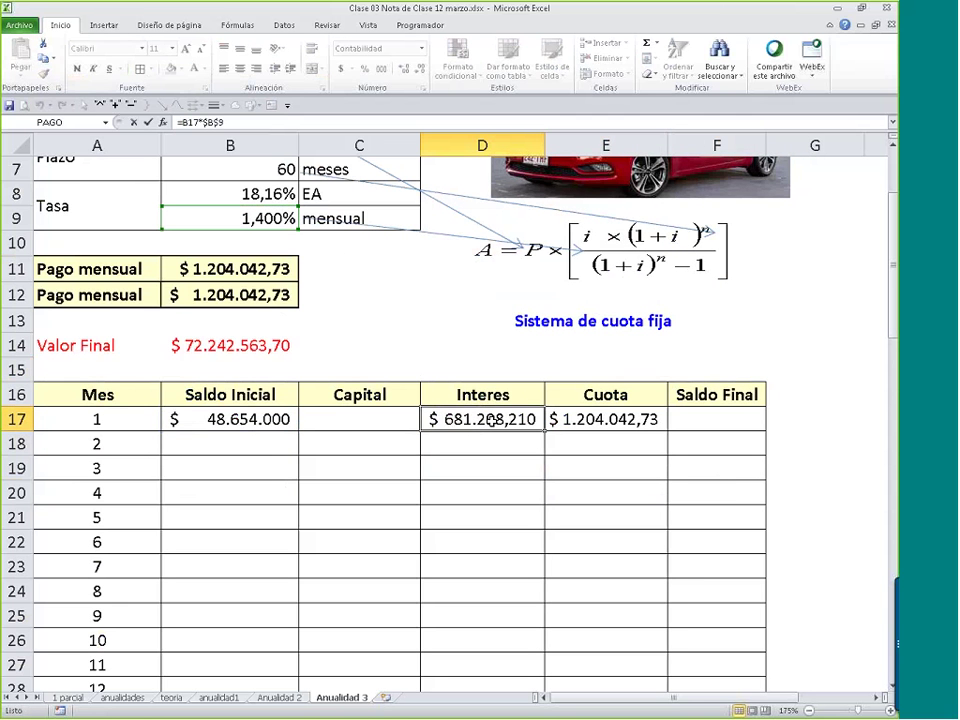
- Calculate the month 1 Capital in C17 by subtracting the interest from the instalment, =E17-D17
double_click(490, 421)
key(Escape)
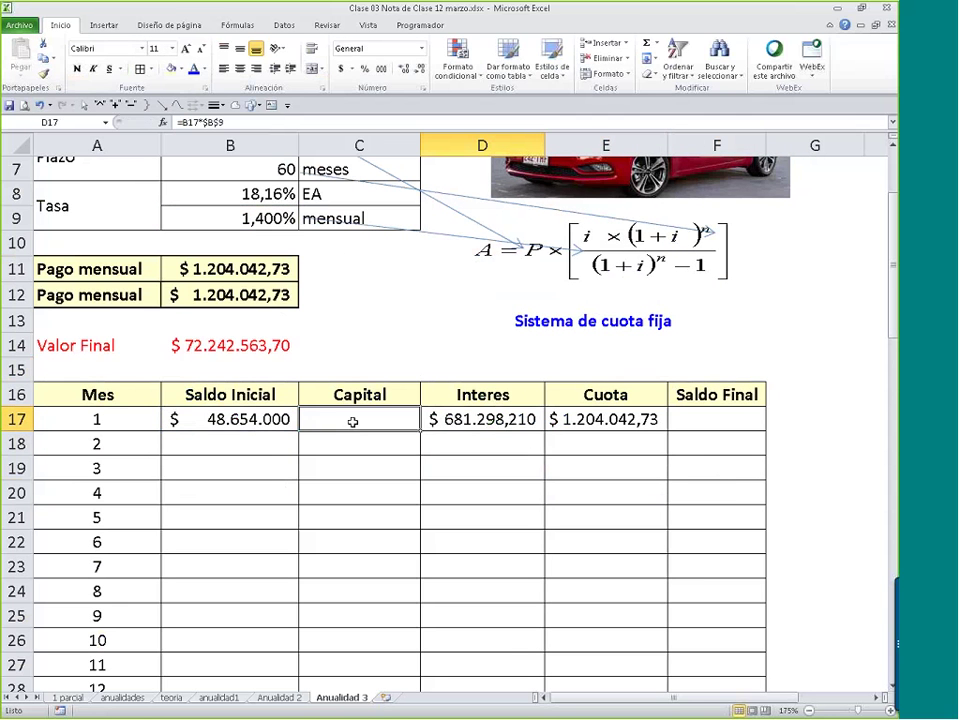
click(353, 421)
text(=)
click(618, 425)
text(-)
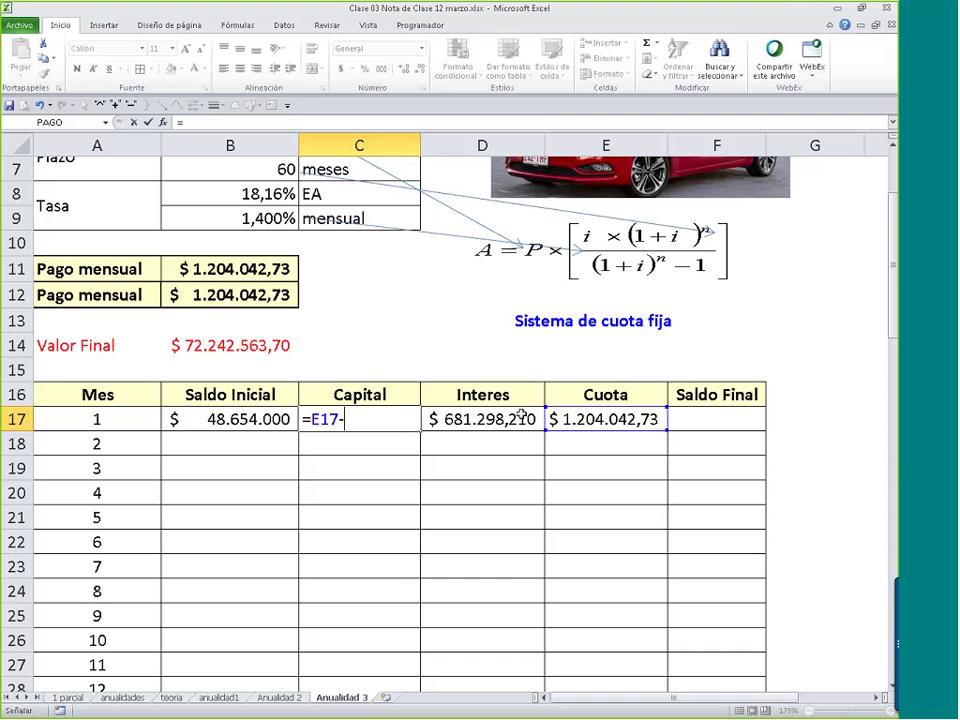
click(521, 417)
key(Return)
- Calculate the month 1 Saldo Final in F17 by subtracting the capital from the opening balance, =B17-C17
click(733, 417)
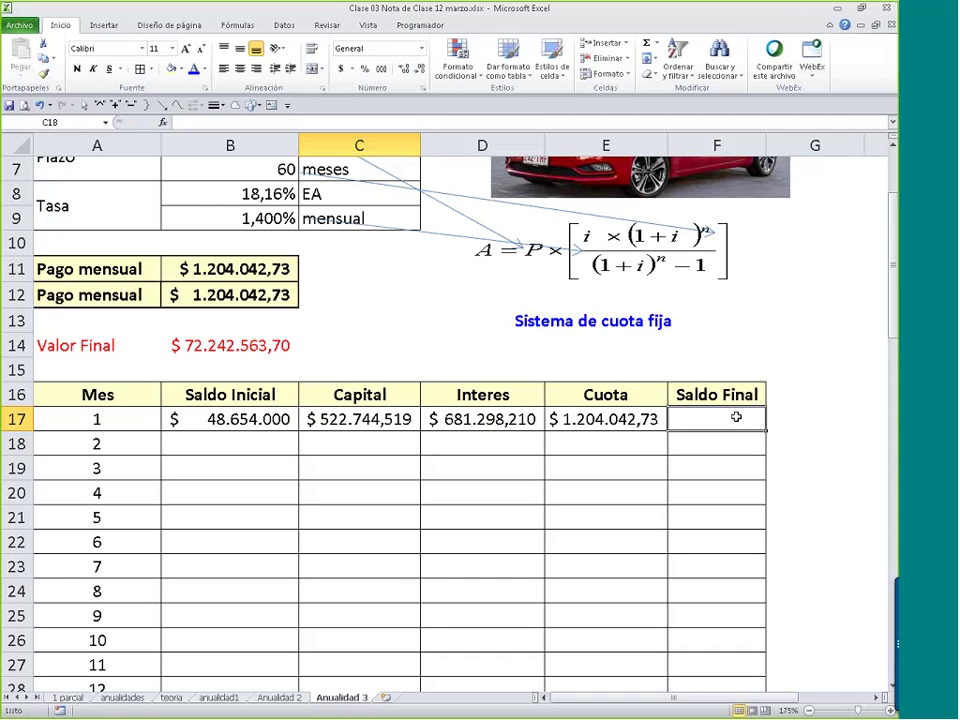
text(=)
click(250, 420)
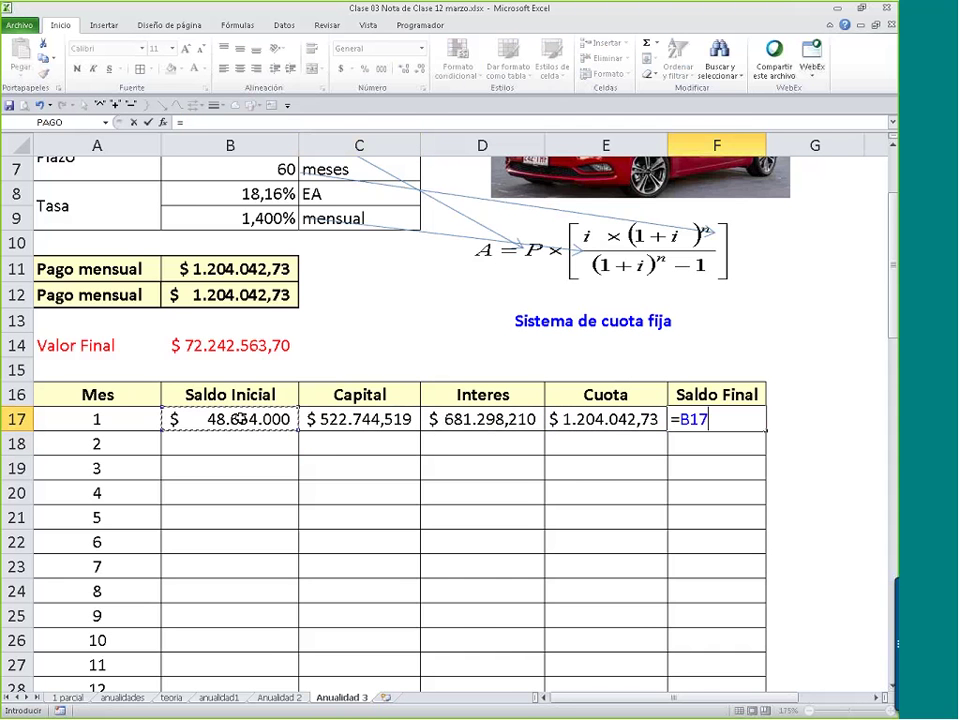
text(-)
click(378, 420)
key(Return)
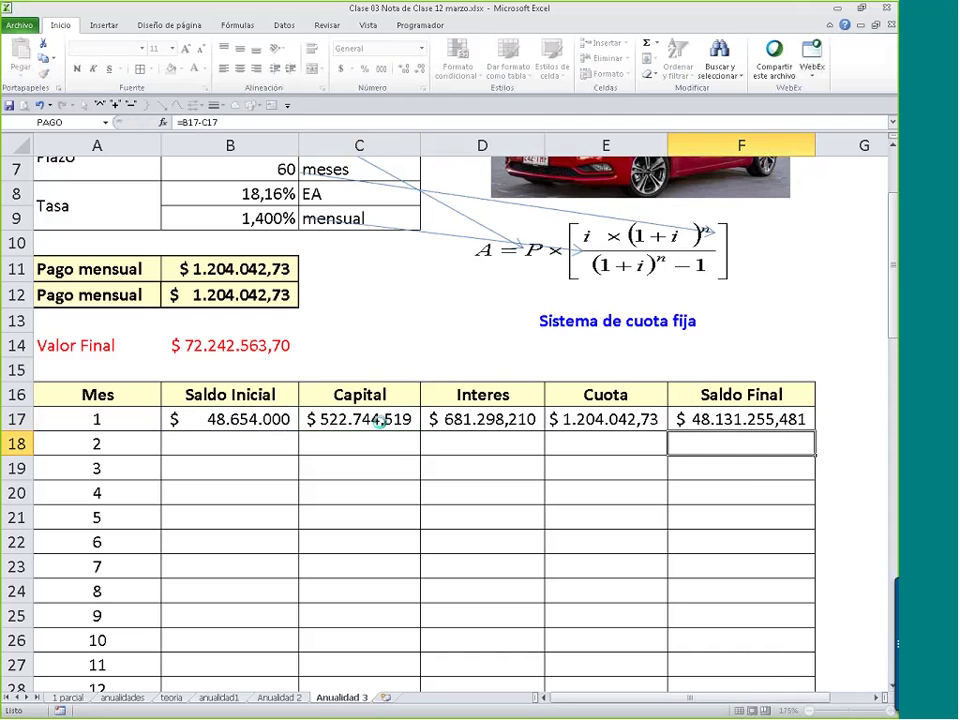
- Format the month 1 amounts in B17:F17 as accounting currency without decimals
drag(249, 420, 707, 416)
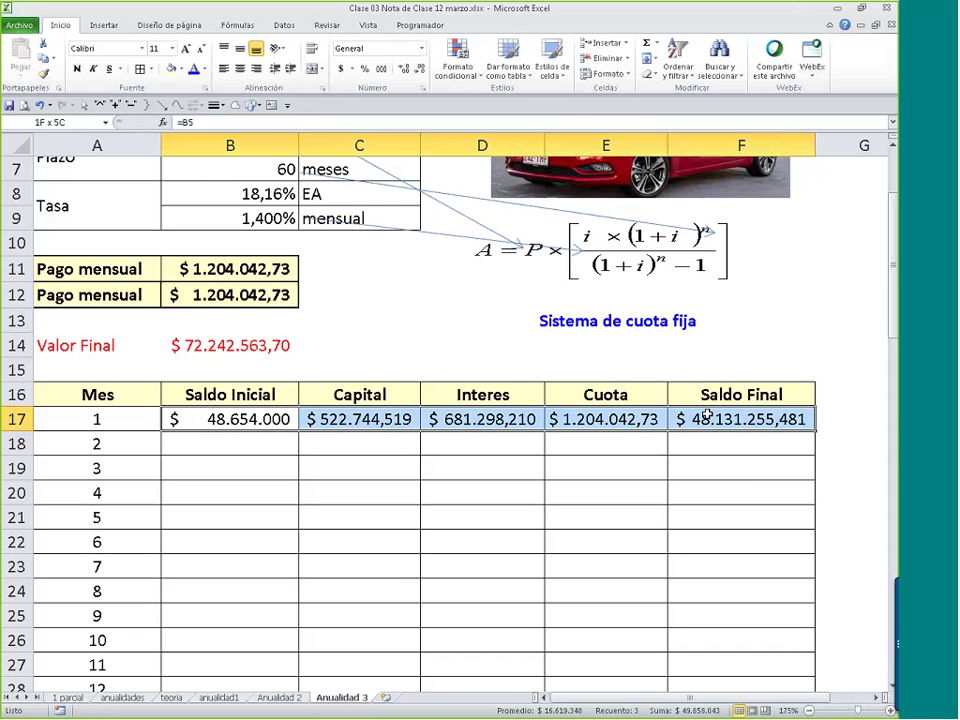
click(420, 69)
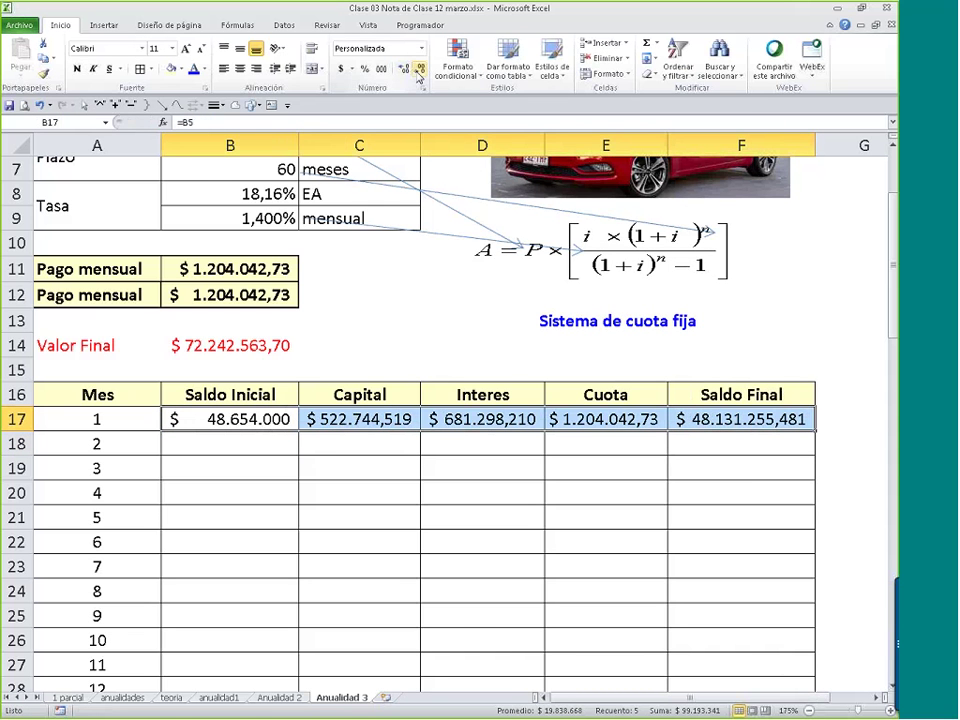
click(341, 69)
click(420, 69)
click(420, 69)
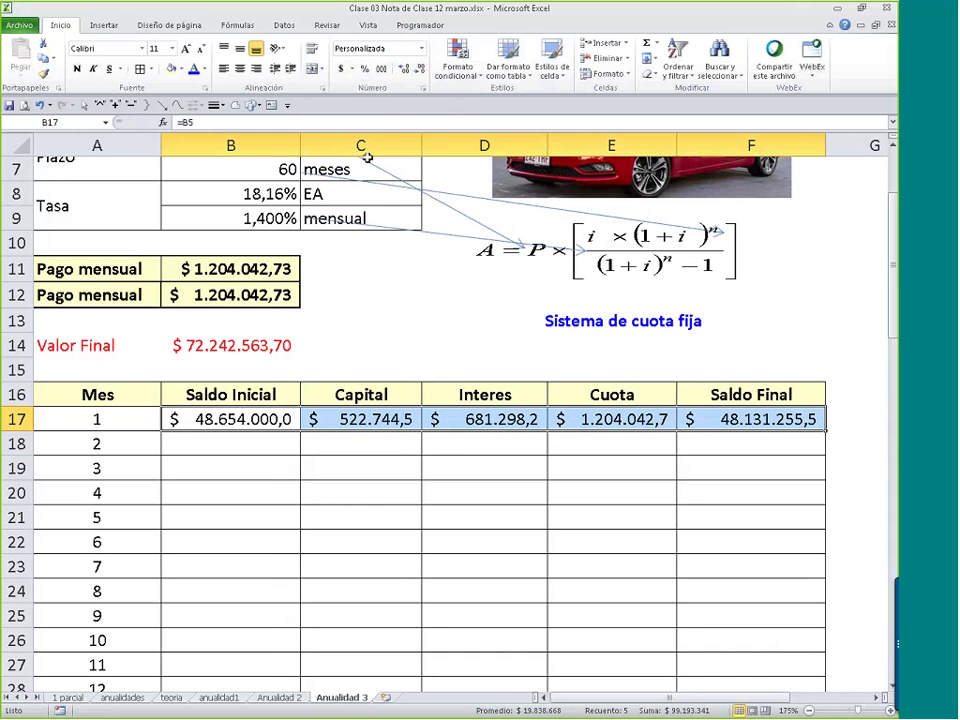
- Link the month 2 Saldo Inicial in B18 to the previous closing balance, =F17, and fill it down to month 60
click(232, 441)
text(=)
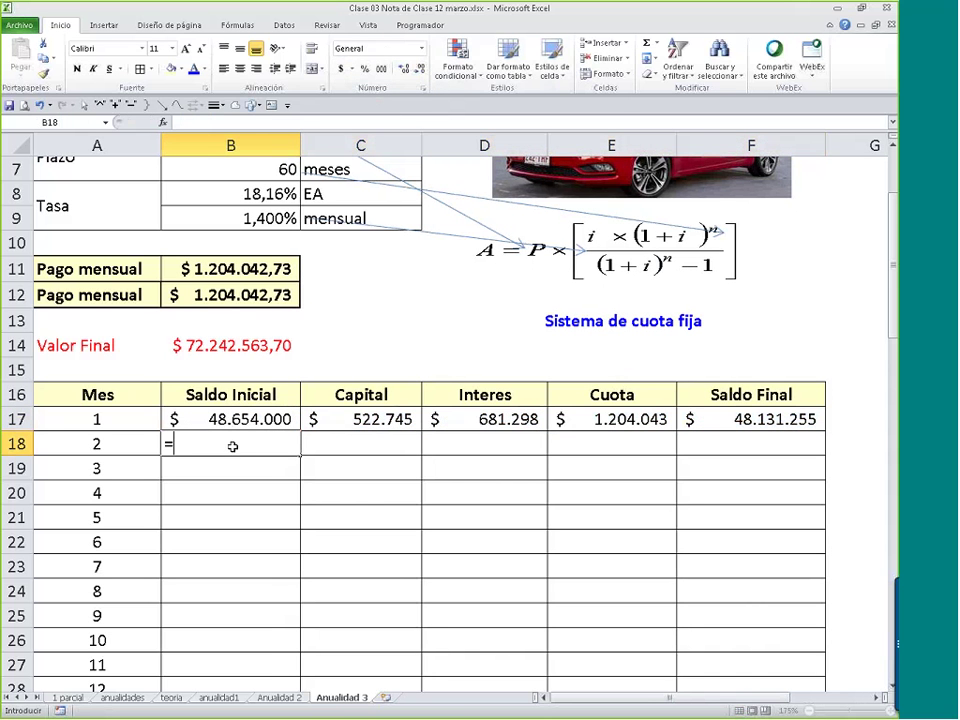
click(755, 417)
key(Return)
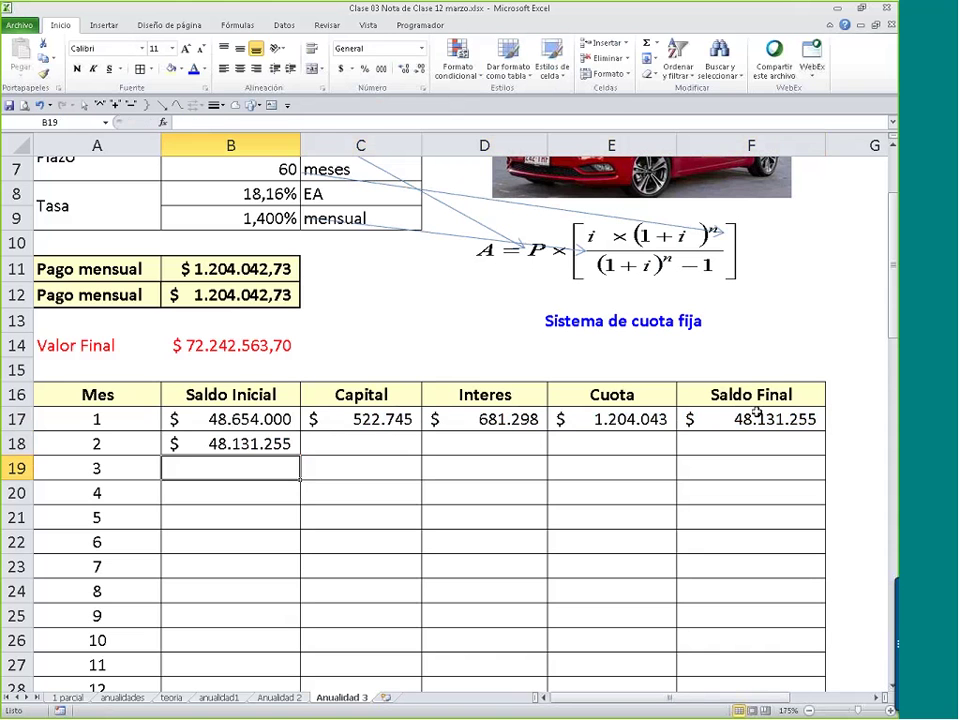
click(257, 443)
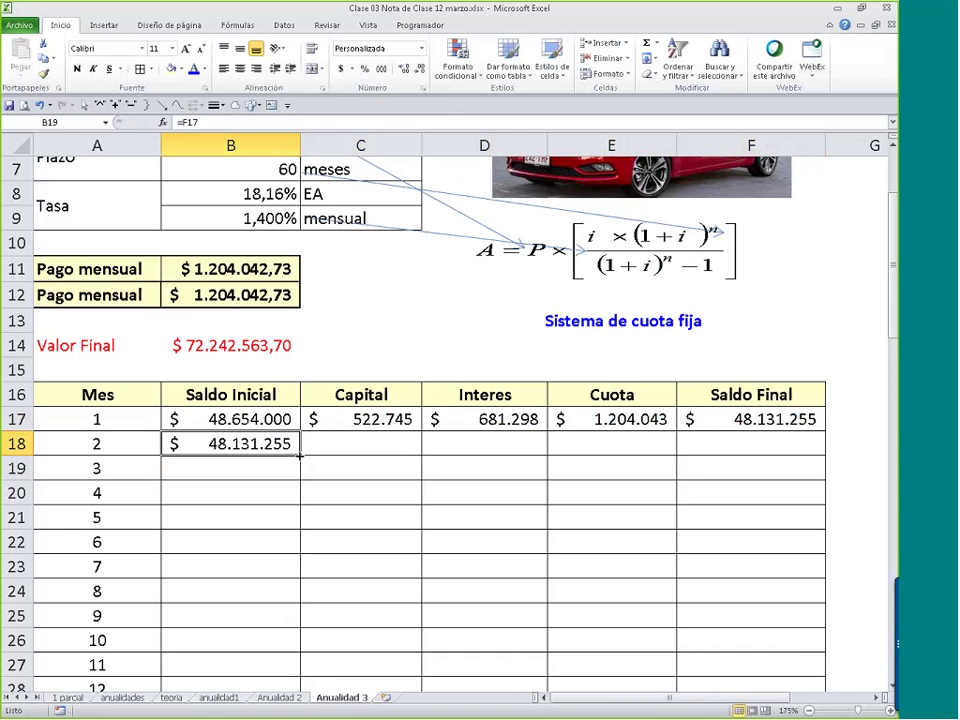
double_click(300, 455)
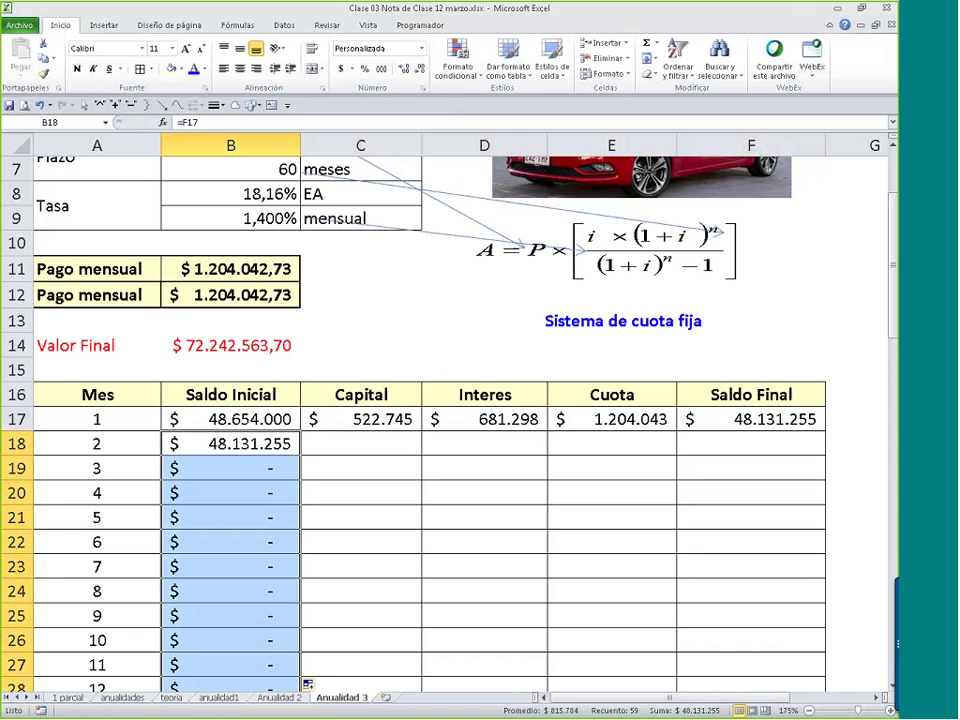
- Fill the Capital, Interes, Cuota and Saldo Final formulas in C17:F17 down to month 60 and check the table's end
drag(369, 418, 806, 428)
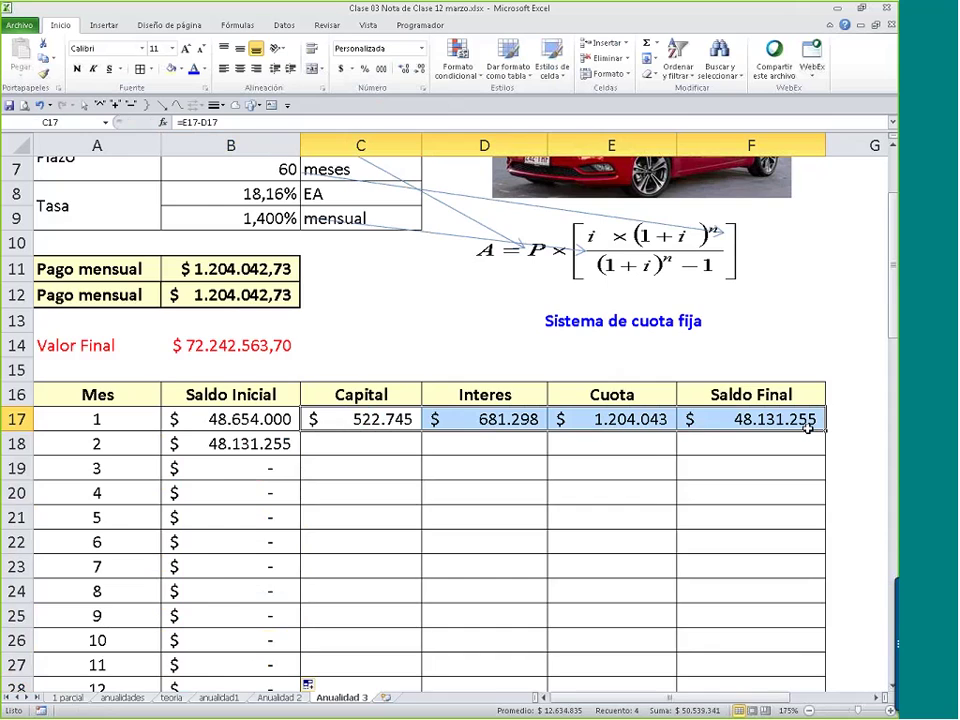
double_click(822, 430)
scroll(706, 566, down, 8)
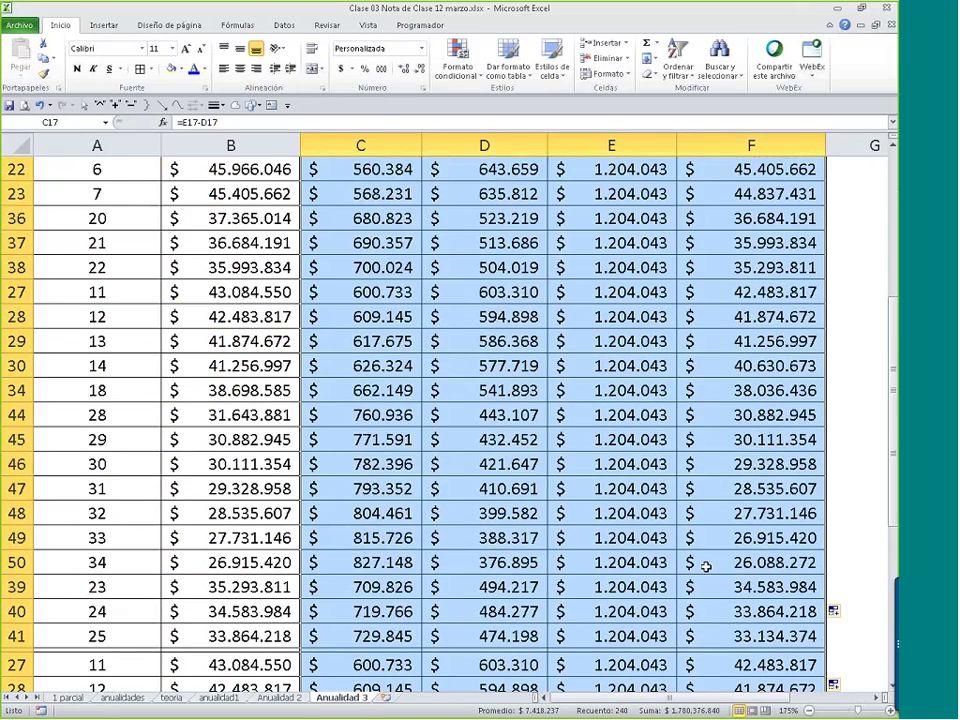
scroll(706, 566, down, 10)
scroll(518, 491, up, 20)
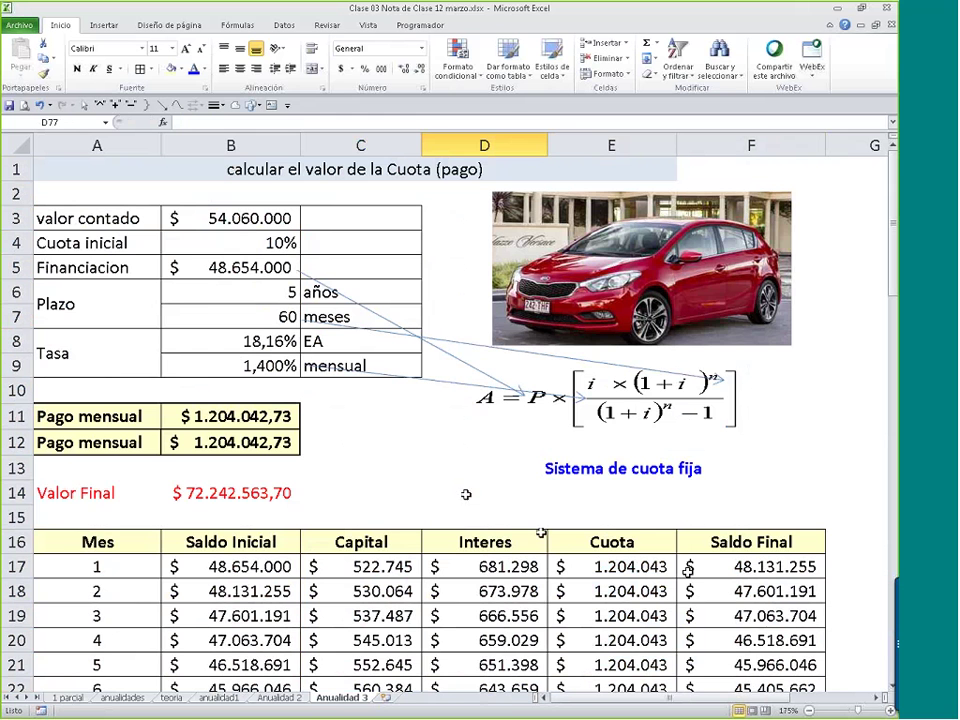
- Enter the label Monto Intereses in D14, above the Interes column
click(461, 495)
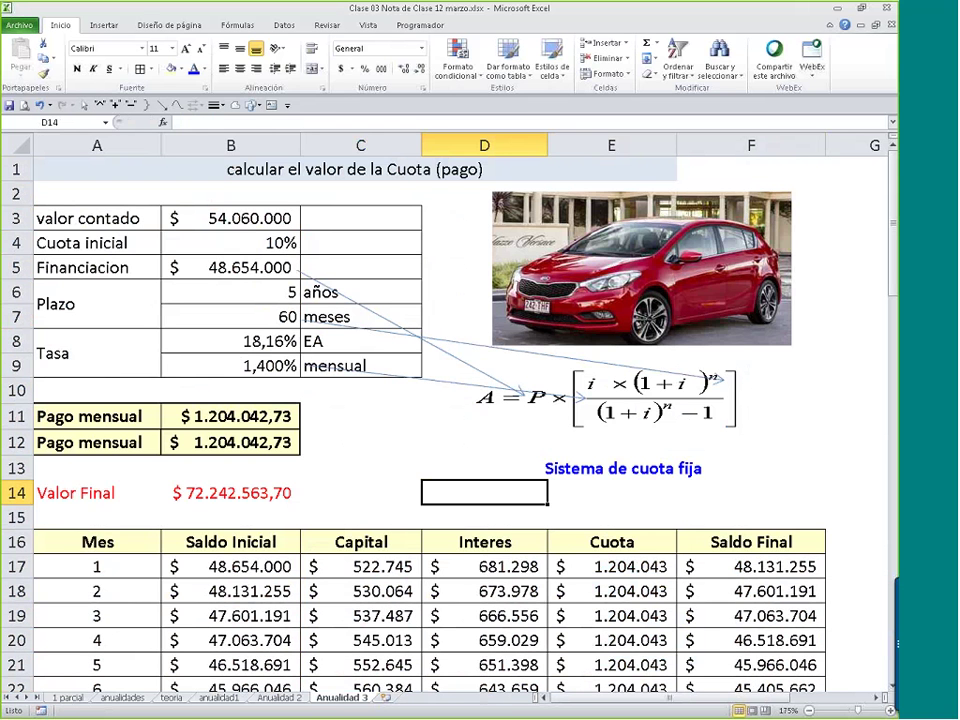
click(473, 467)
click(442, 493)
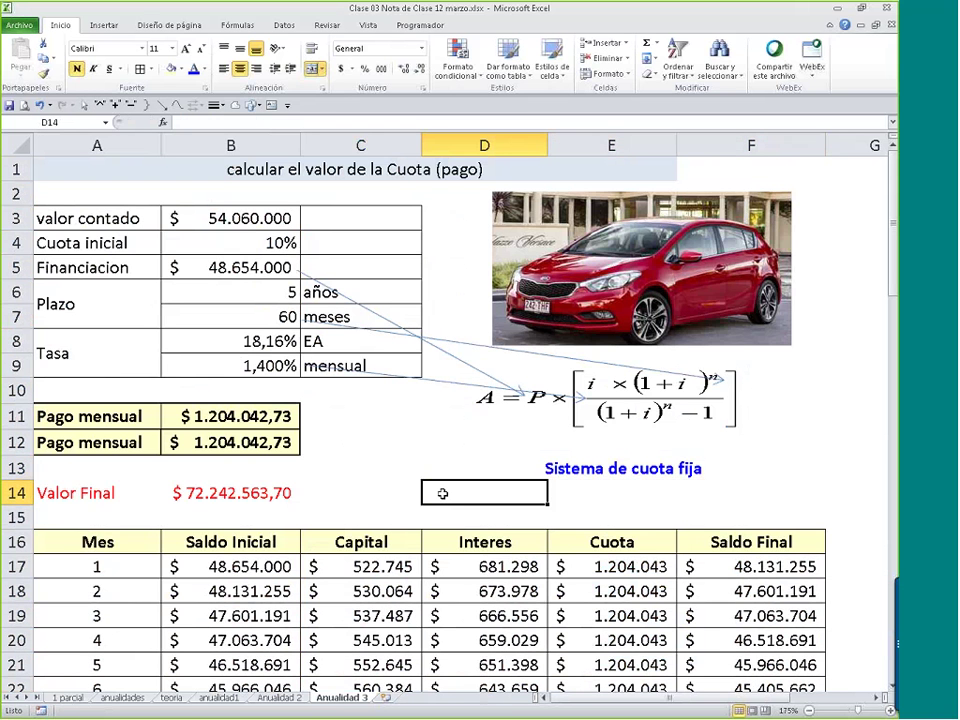
text(Monto I)
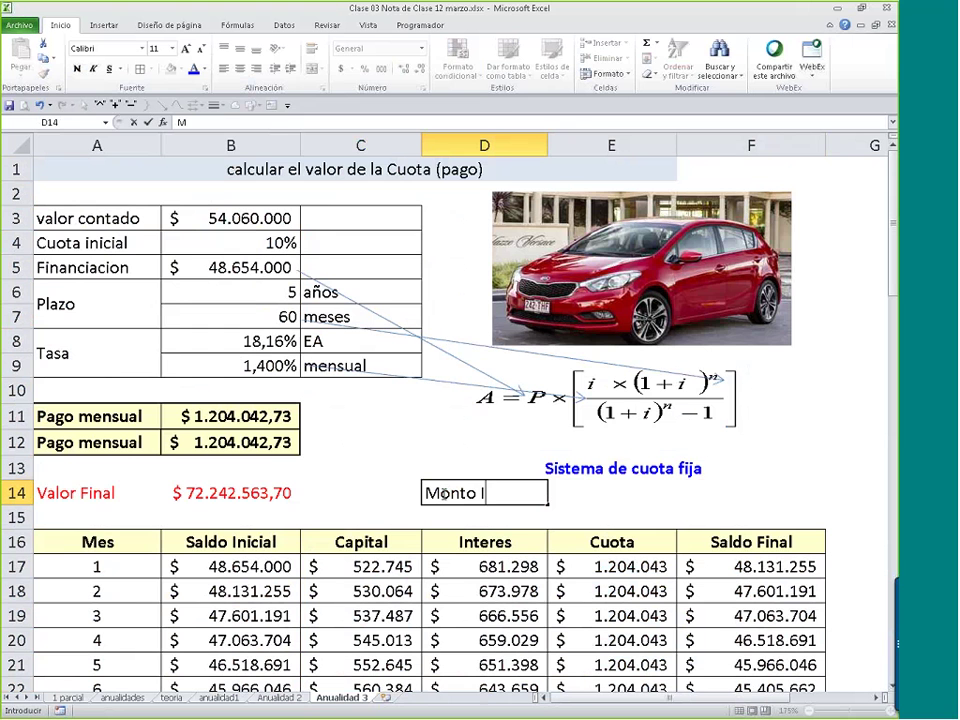
text(ntereses)
key(Return)
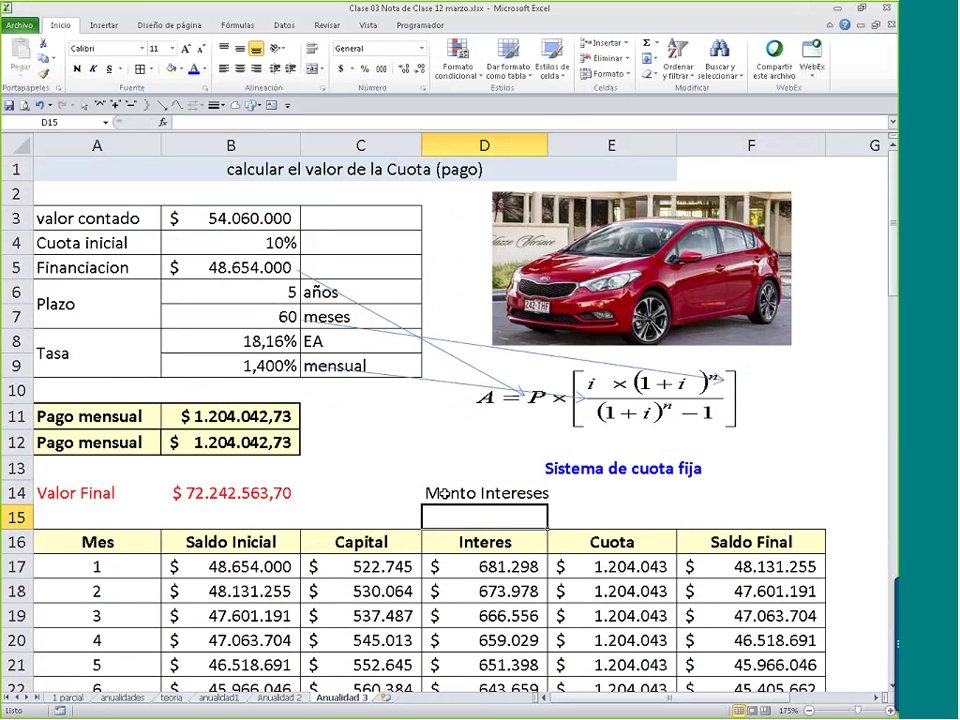
- Total all the monthly interest in D15 with =SUMA(D17:D76)
click(647, 44)
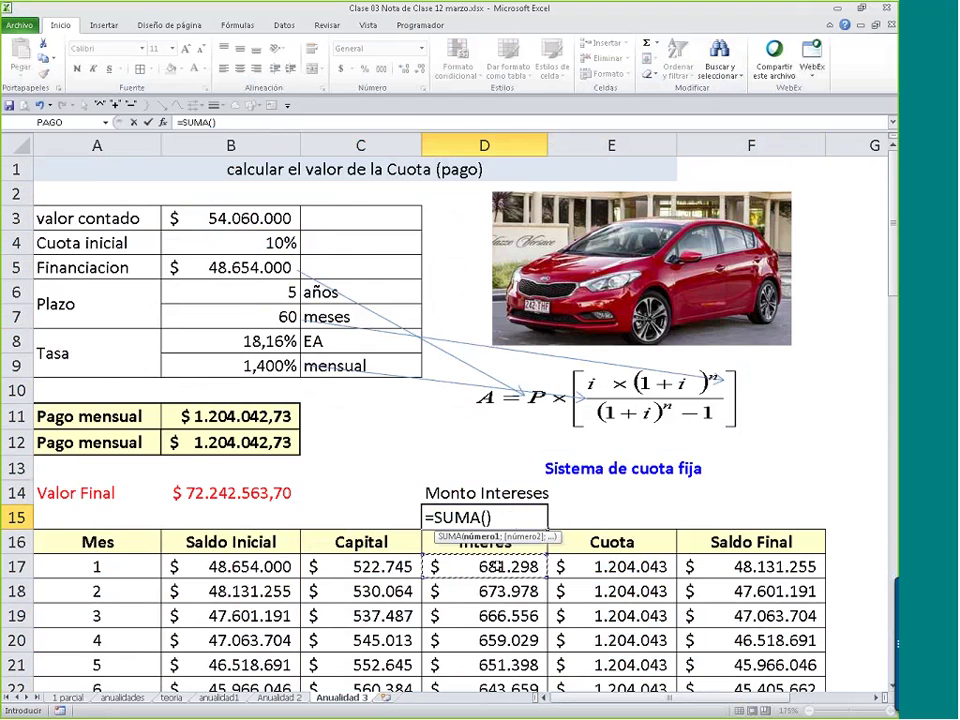
click(494, 566)
key(ctrl+shift+Down)
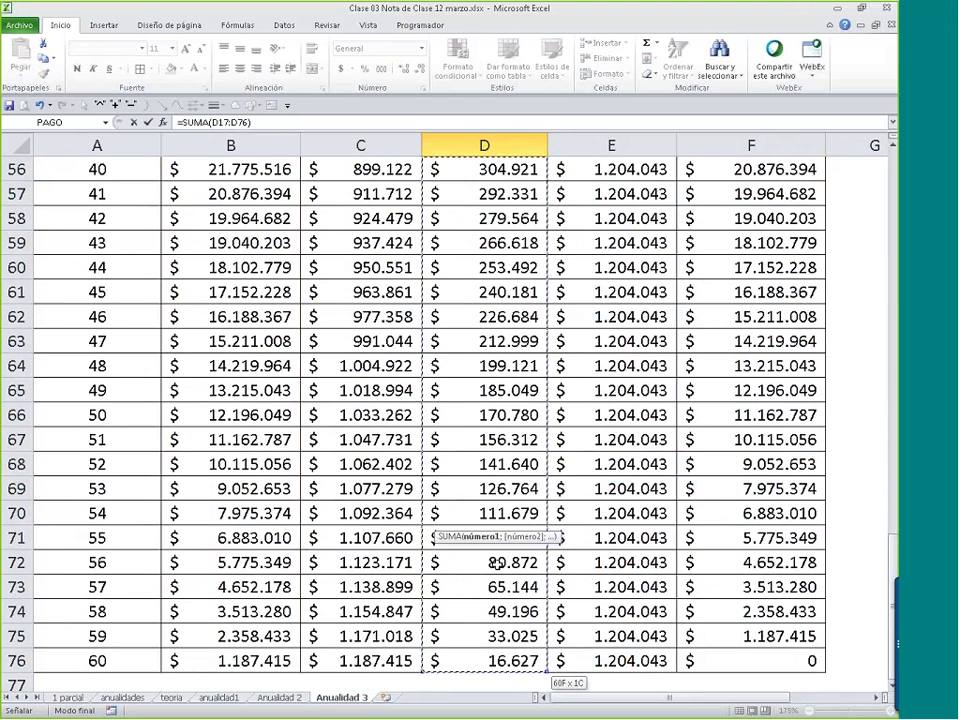
key(Return)
key(Up)
key(Up)
key(Up)
key(Up)
key(Up)
key(Up)
key(Up)
key(Up)
key(Up)
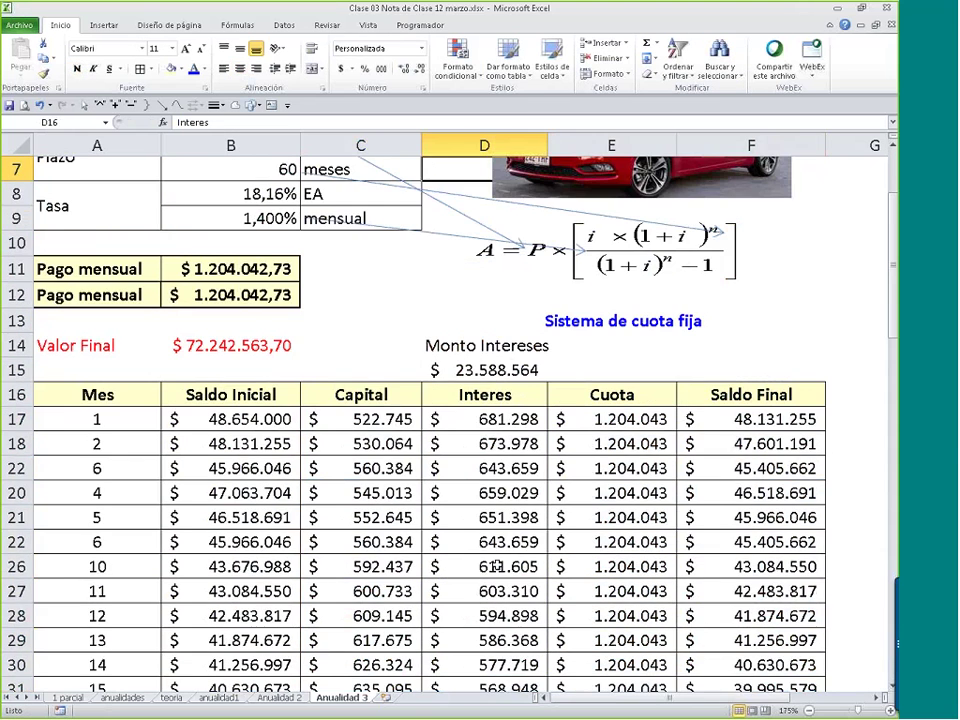
scroll(496, 563, up, 2)
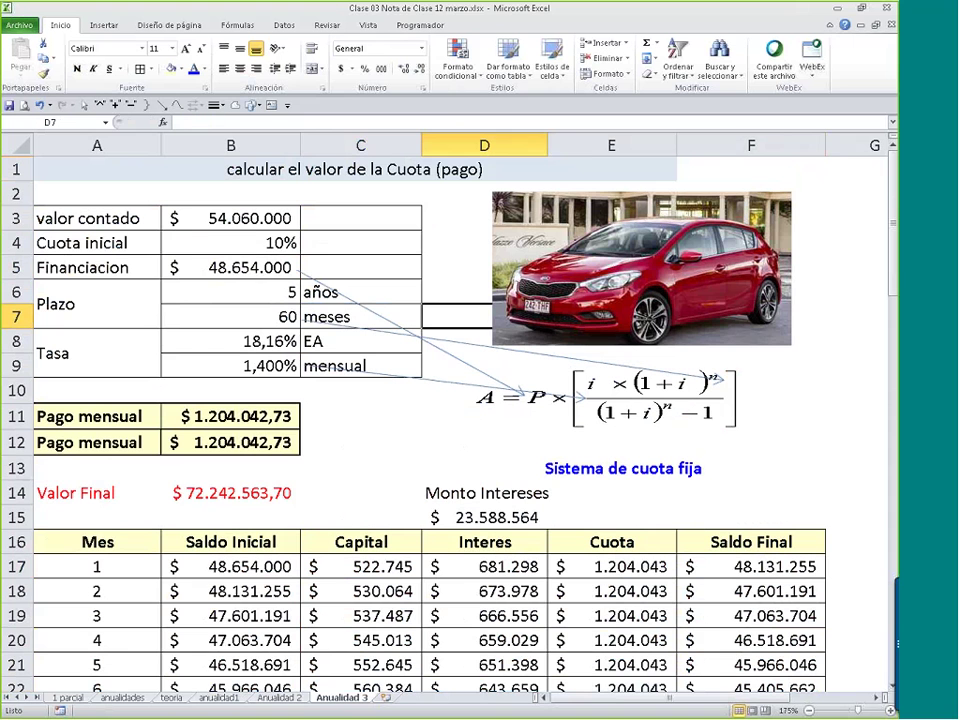
- Format the Financiacion amount in B5 and the interest total in D15 as bold blue text
click(222, 268)
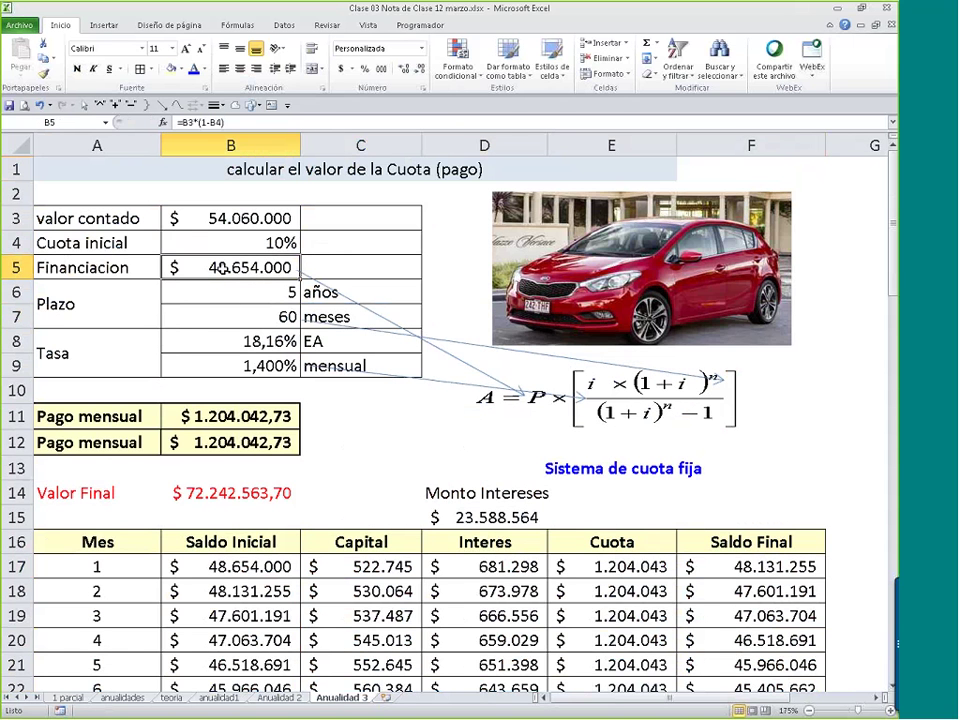
click(203, 68)
click(205, 200)
click(77, 68)
click(484, 517)
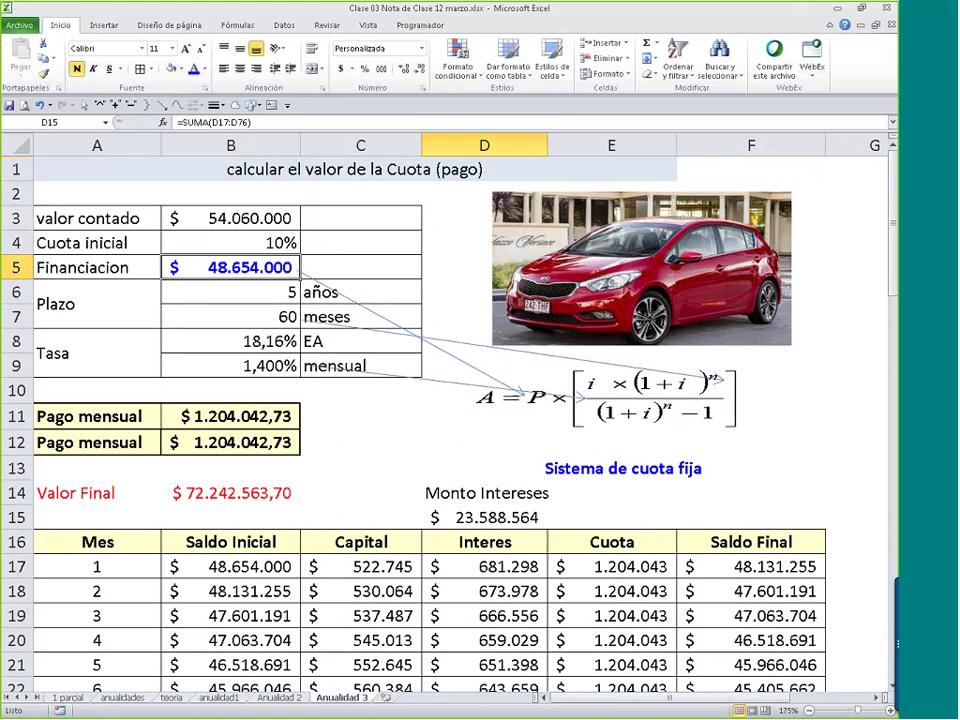
click(140, 68)
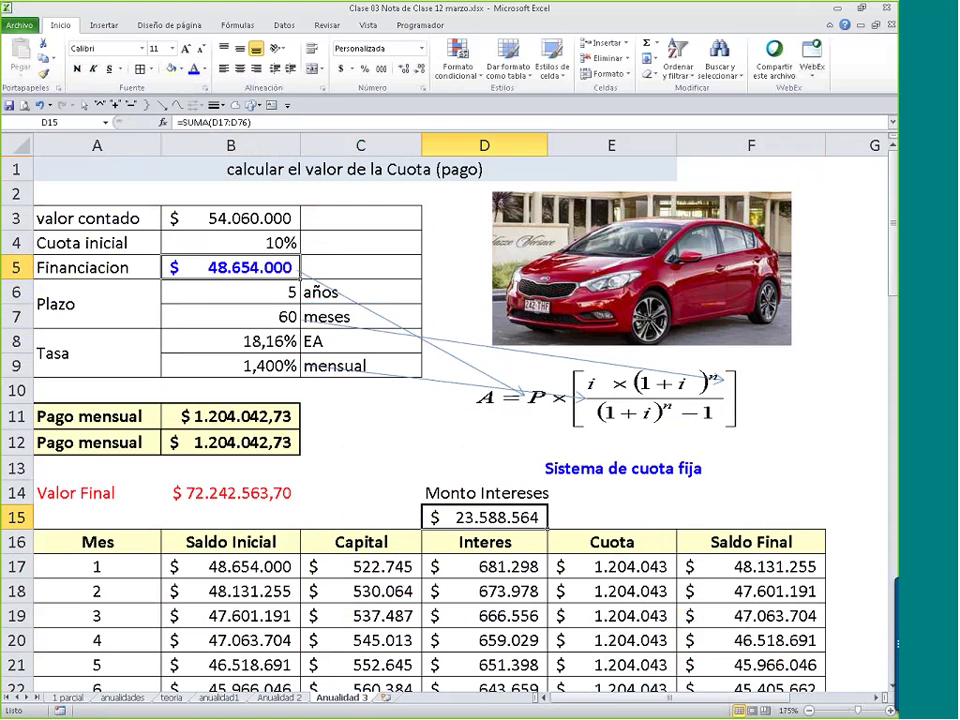
click(77, 70)
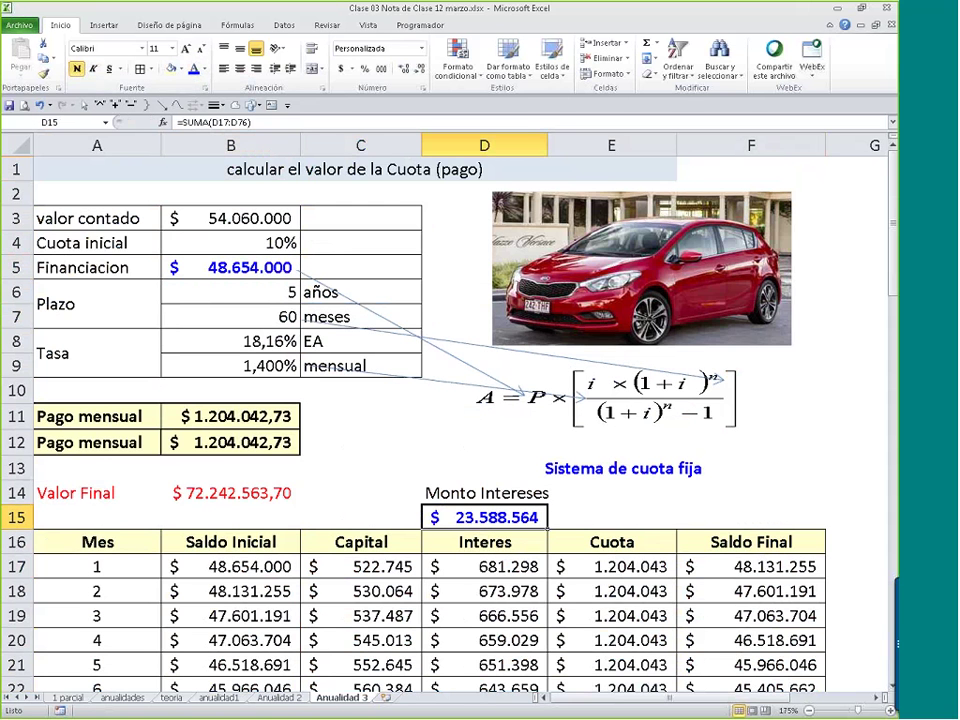
- Check the Valor Final by adding the financed amount and total interest in B15, =+B5+D15, and clear that cell
click(250, 515)
text(+B5+)
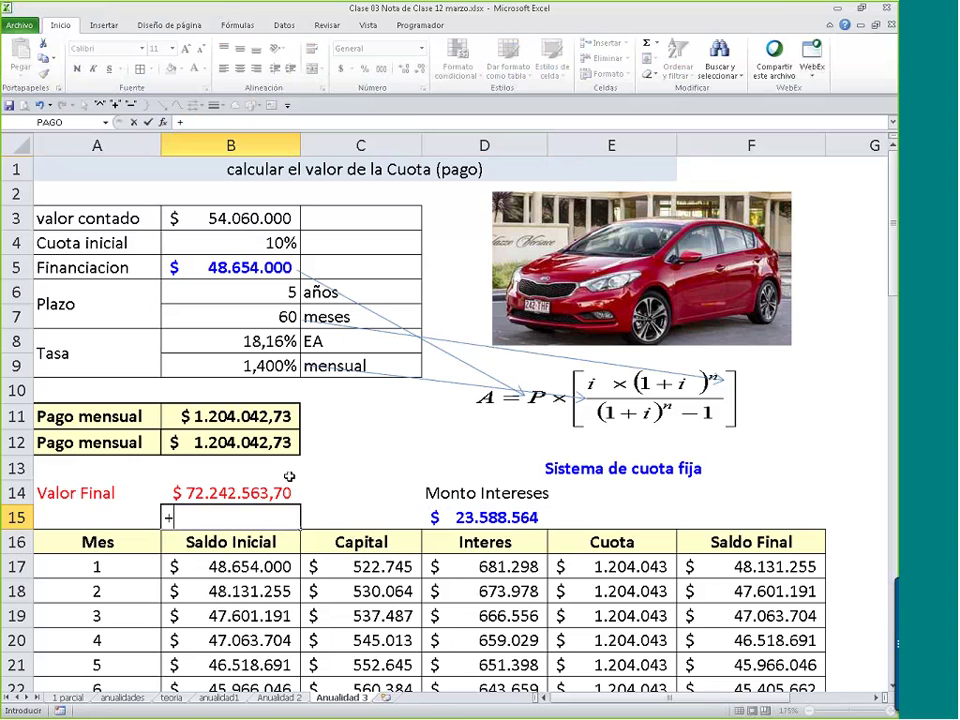
click(497, 517)
key(Return)
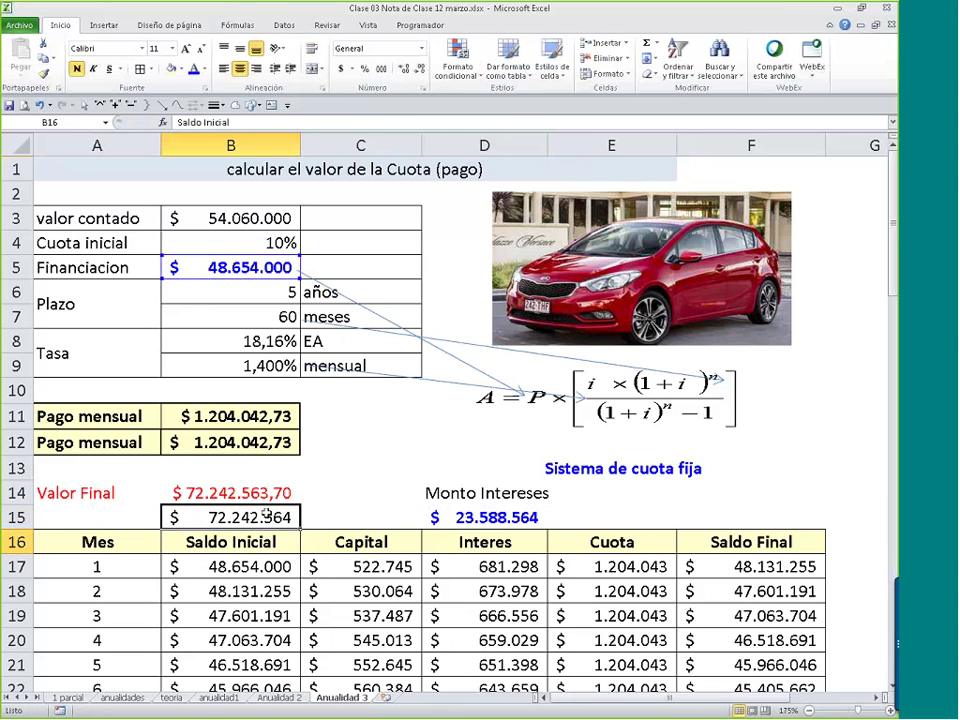
click(274, 484)
click(263, 517)
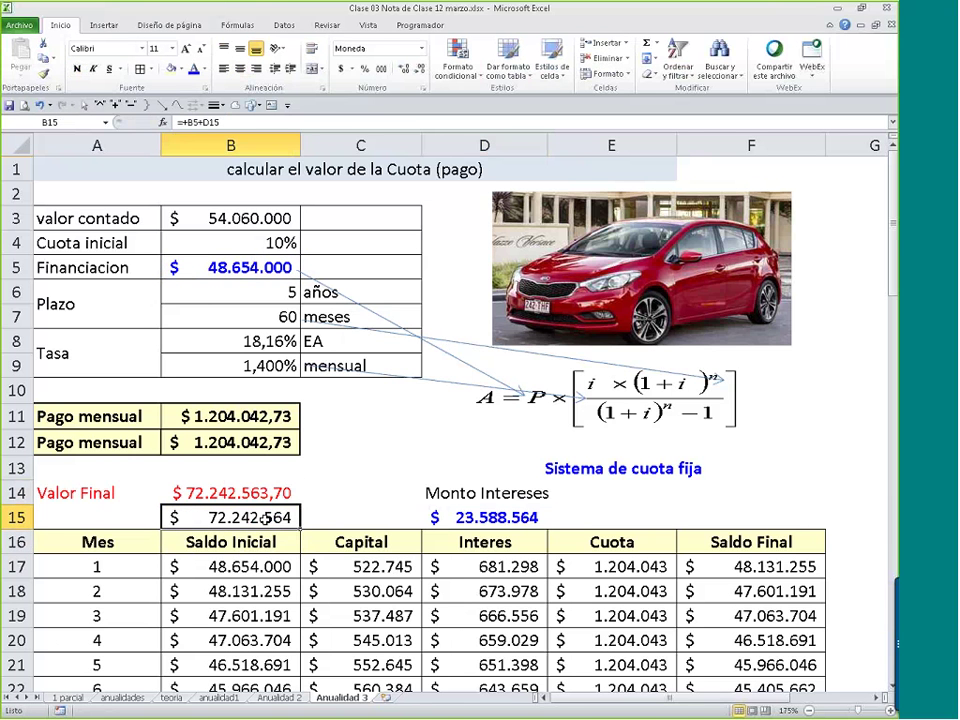
key(Delete)
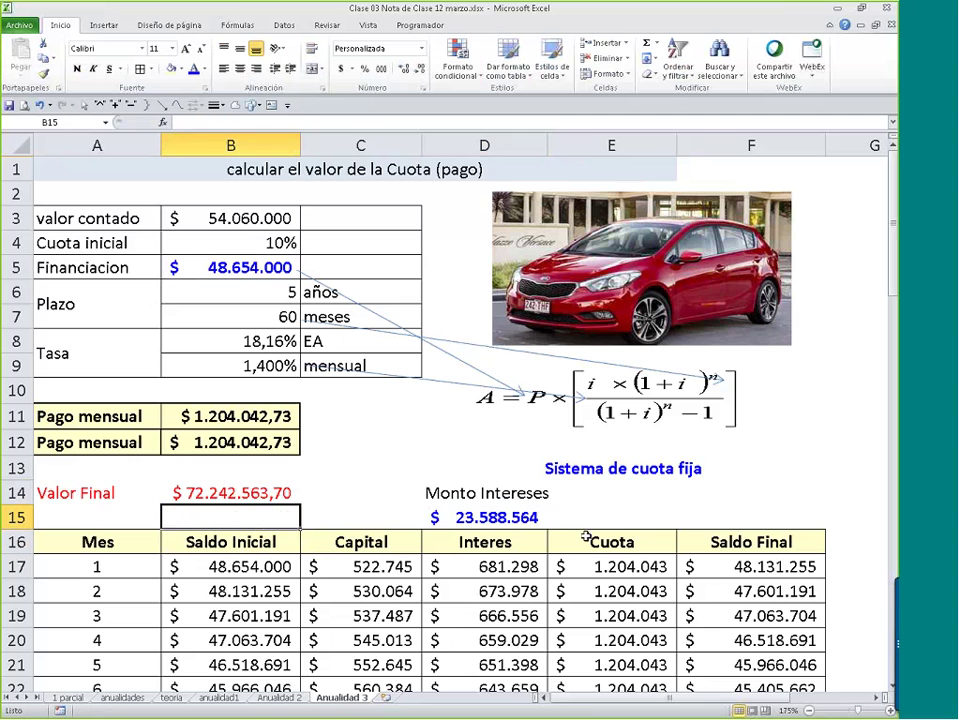
- Add borders around the Monto Intereses cells D14:D15 and make the sheet title in A1 bold
click(495, 517)
shift+click(500, 493)
key(Return)
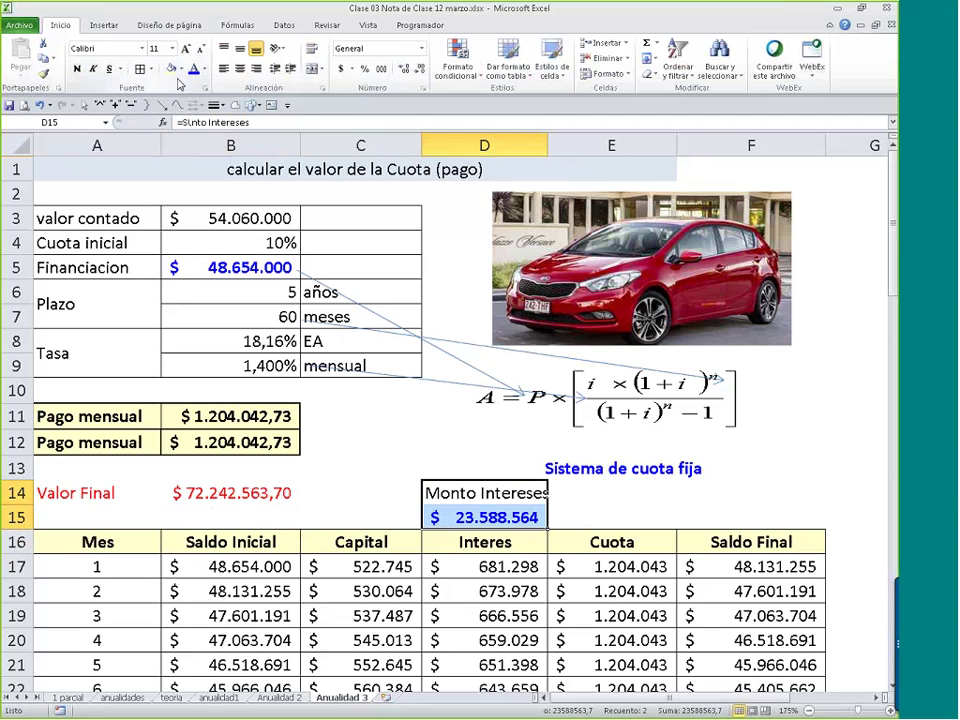
click(284, 174)
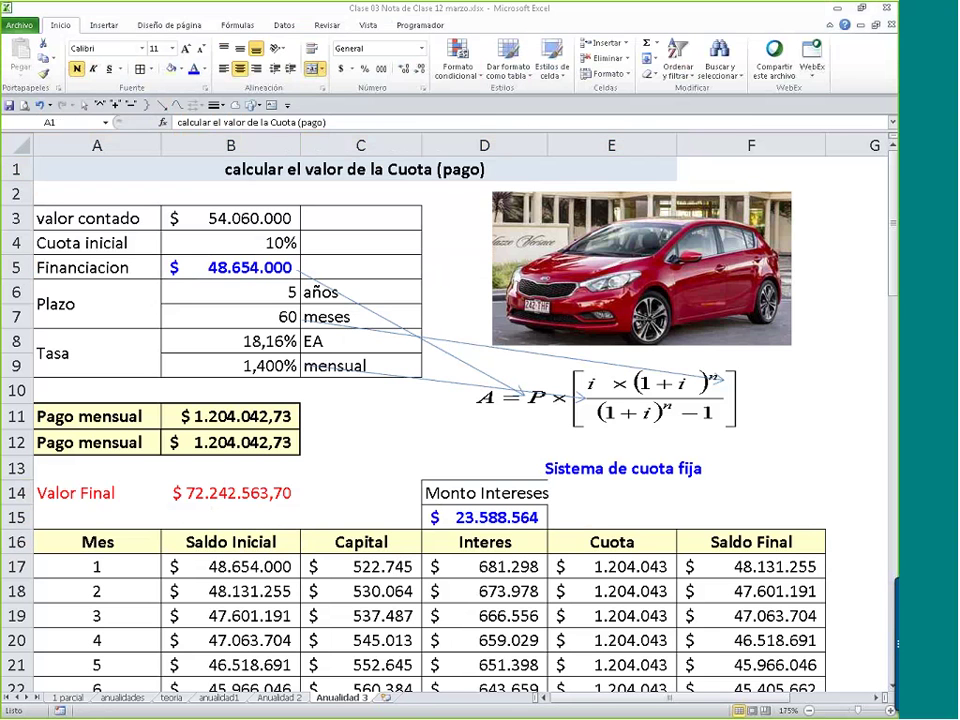
- Go to the teoria sheet and view the debt and instalment diagram at its beginning
key(ctrl+Page_Down)
click(86, 700)
click(122, 697)
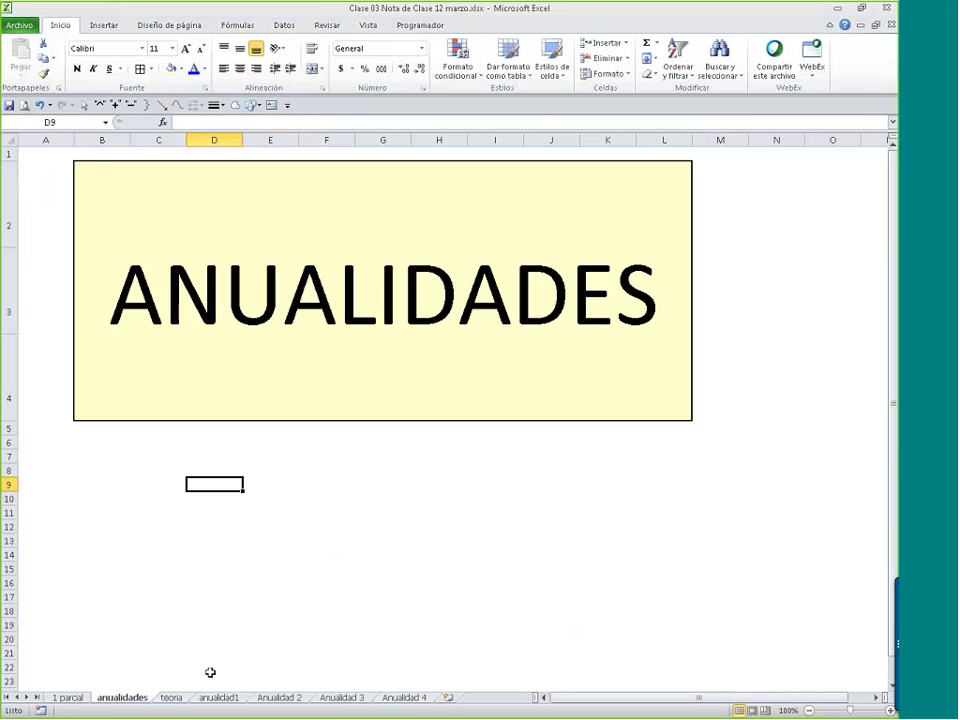
click(171, 698)
scroll(255, 595, up, 3)
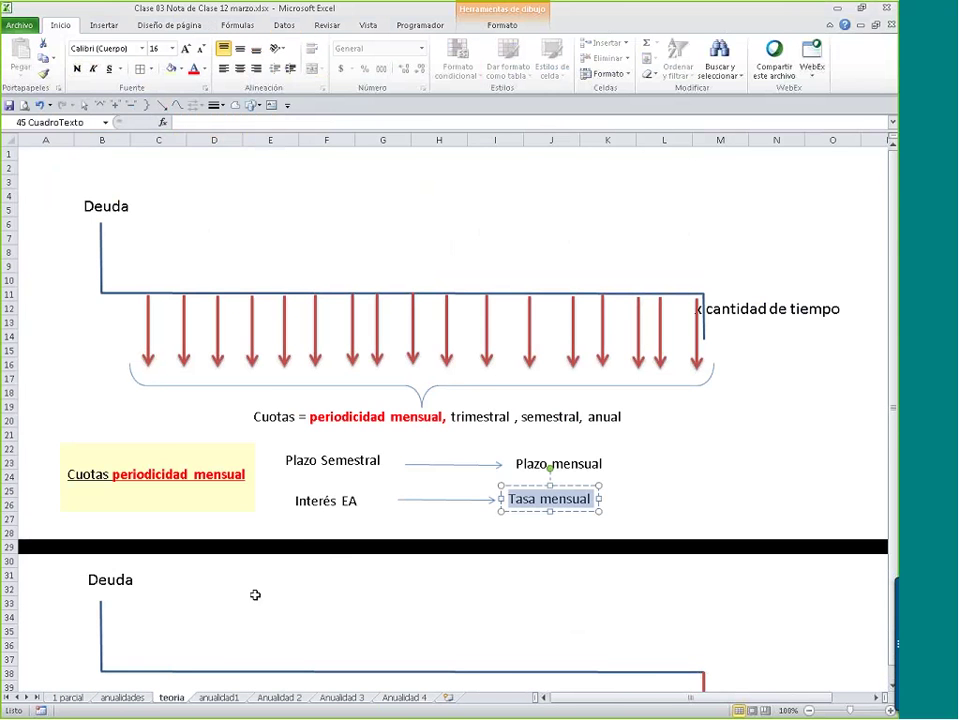
- Review the payment table, its present-value total in D21 and the amortization table on the anualidad1 sheet
click(219, 697)
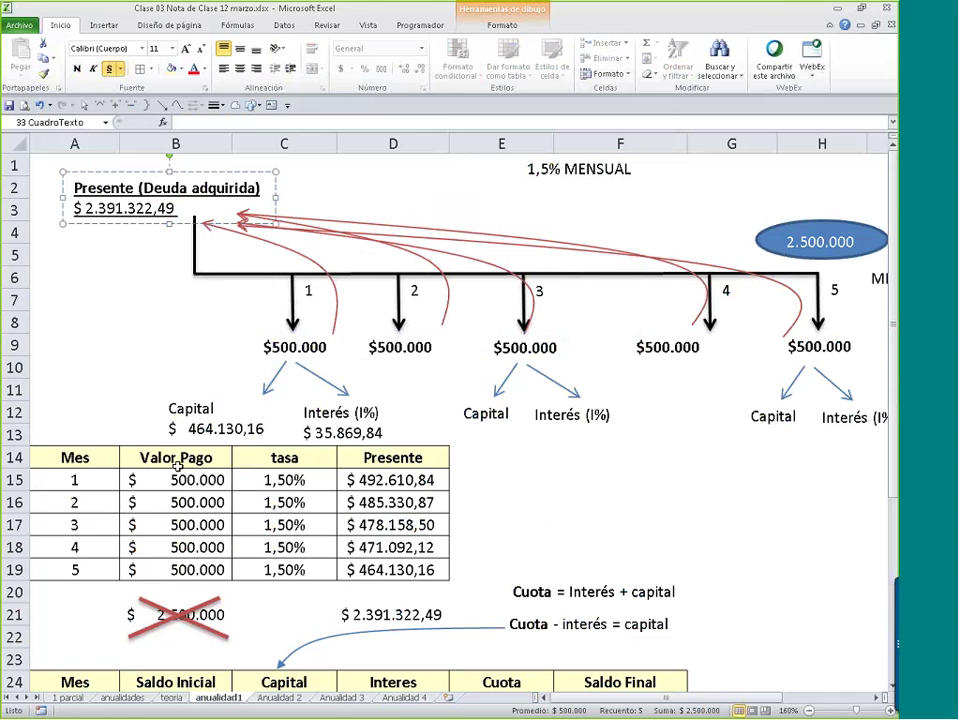
drag(177, 461, 186, 567)
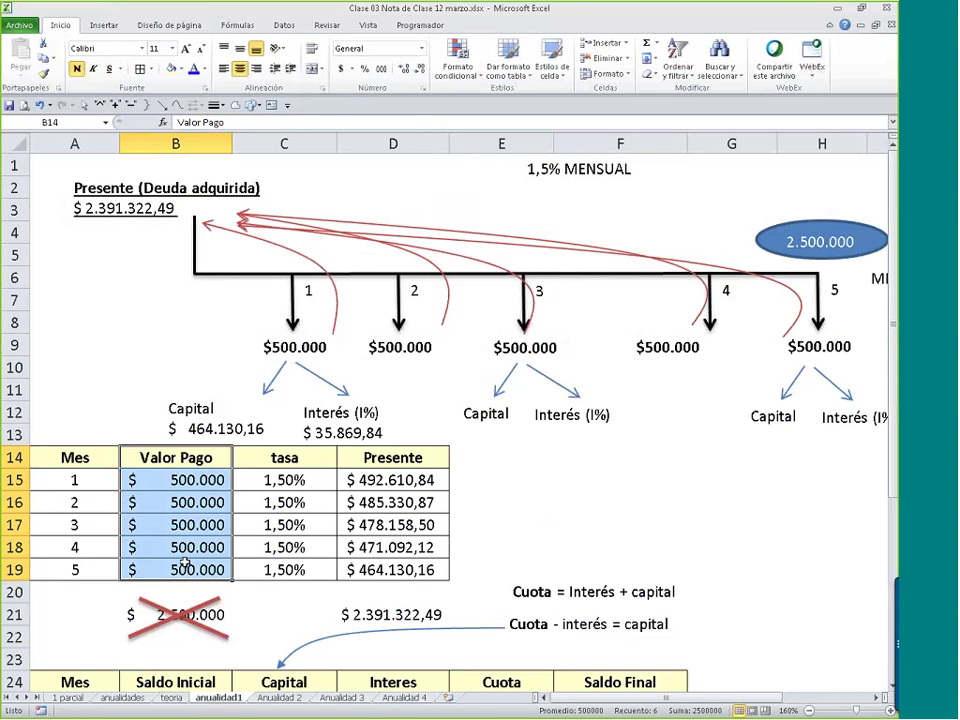
click(392, 614)
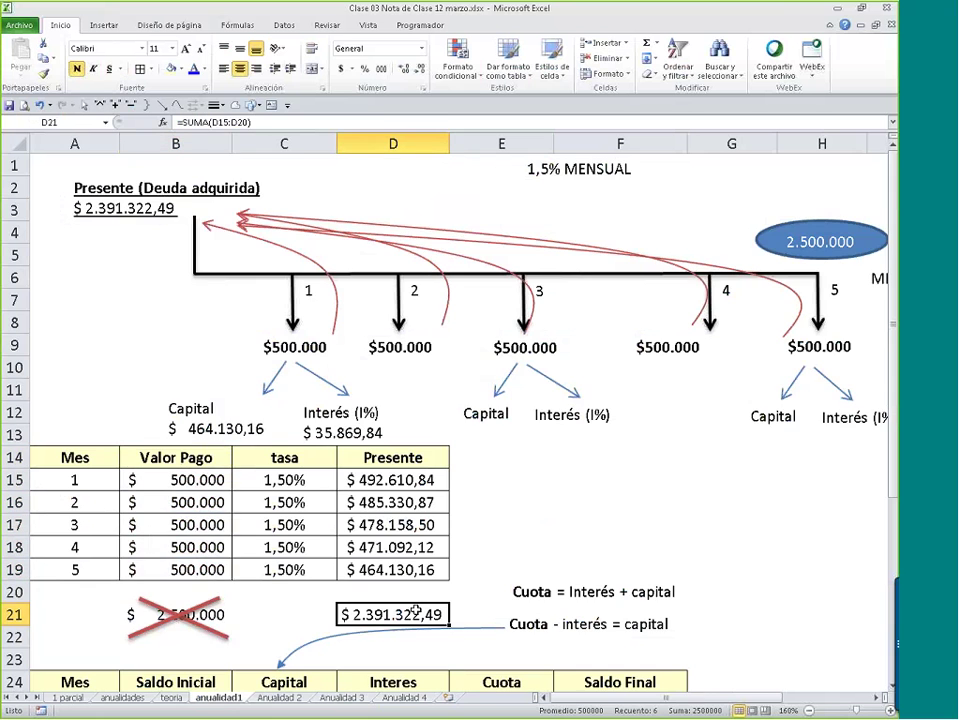
scroll(450, 400, down, 4)
click(175, 345)
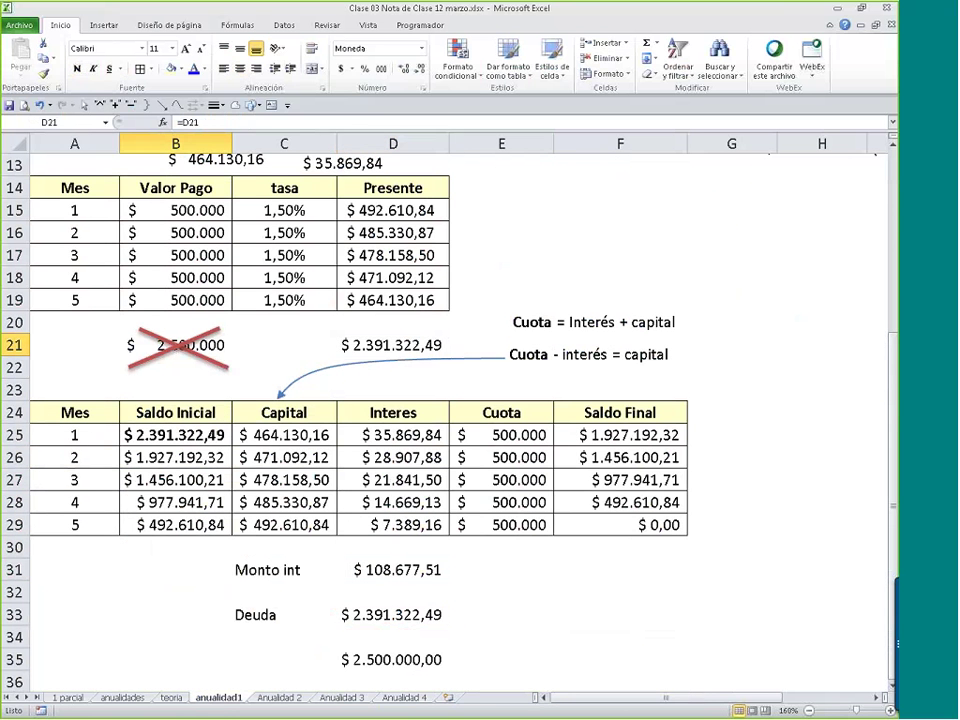
drag(175, 435, 655, 527)
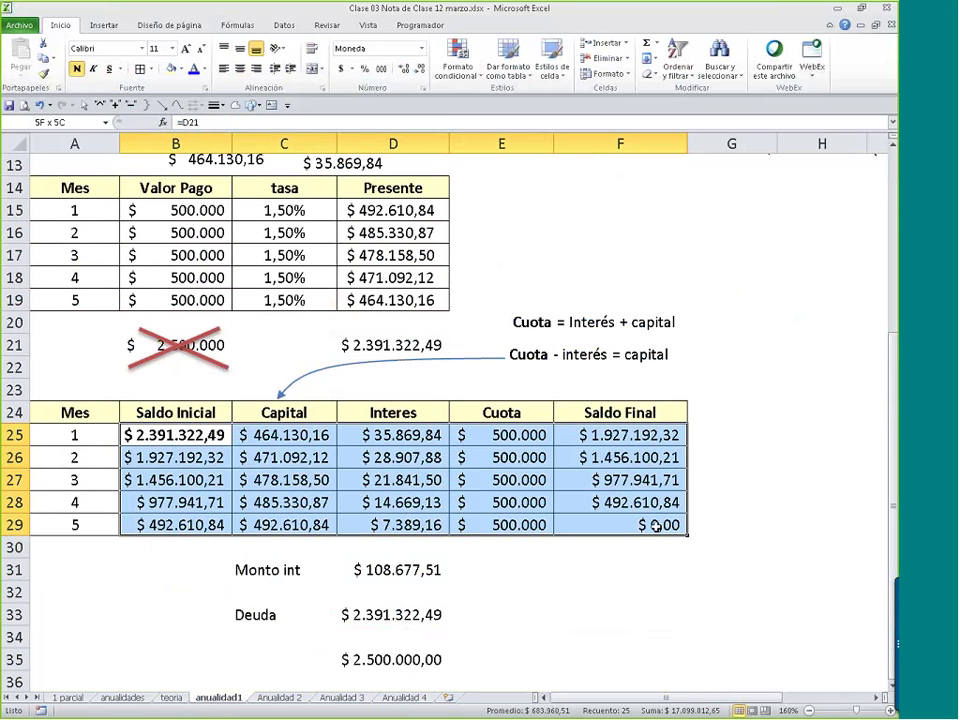
- Link the valor contado in B3 of the Anualidad 4 sheet to the first Saldo Inicial, cell B25 of anualidad1
click(404, 697)
click(183, 232)
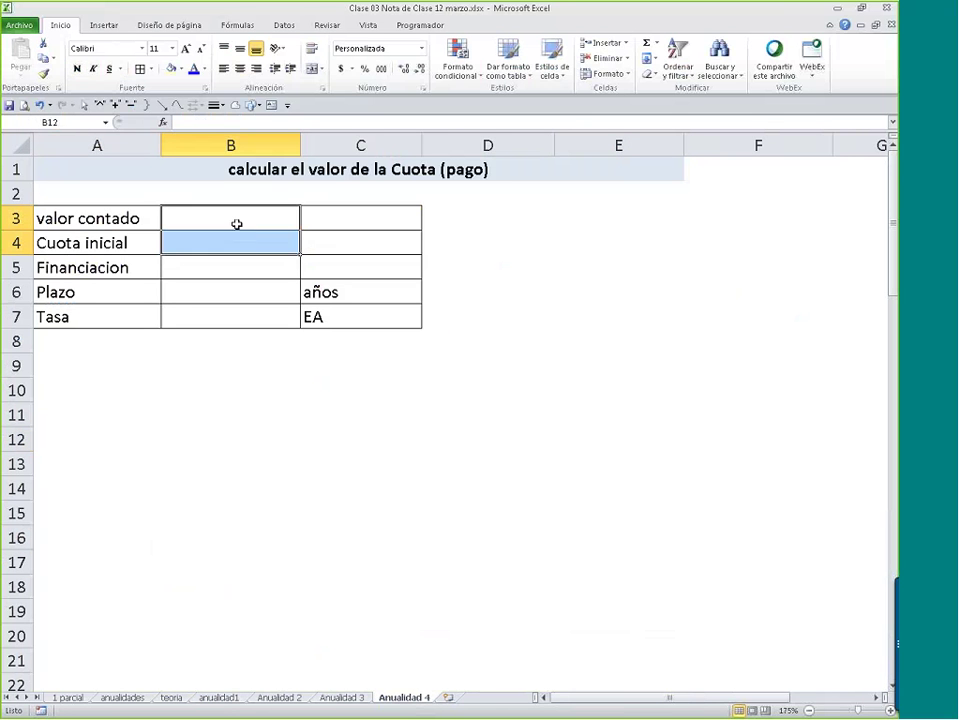
click(236, 218)
text(=)
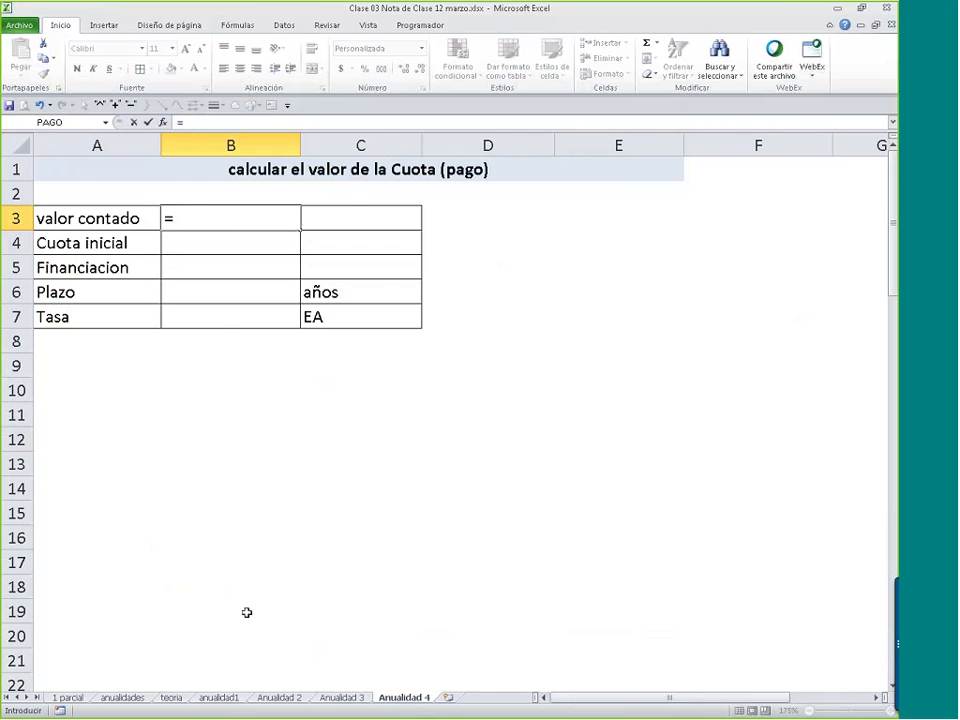
click(218, 697)
click(157, 436)
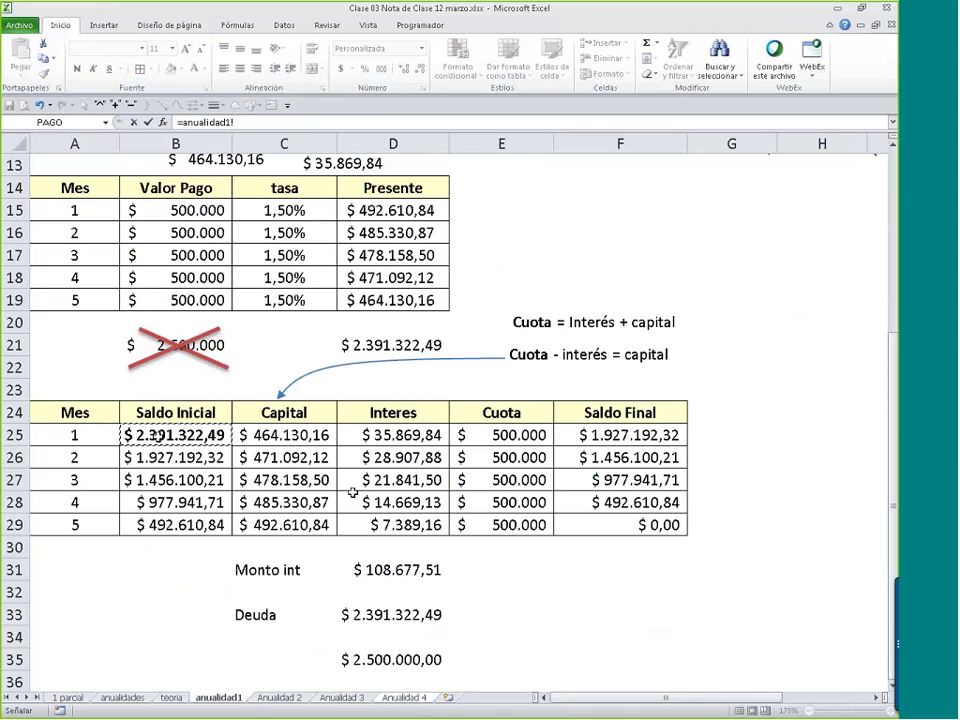
key(Return)
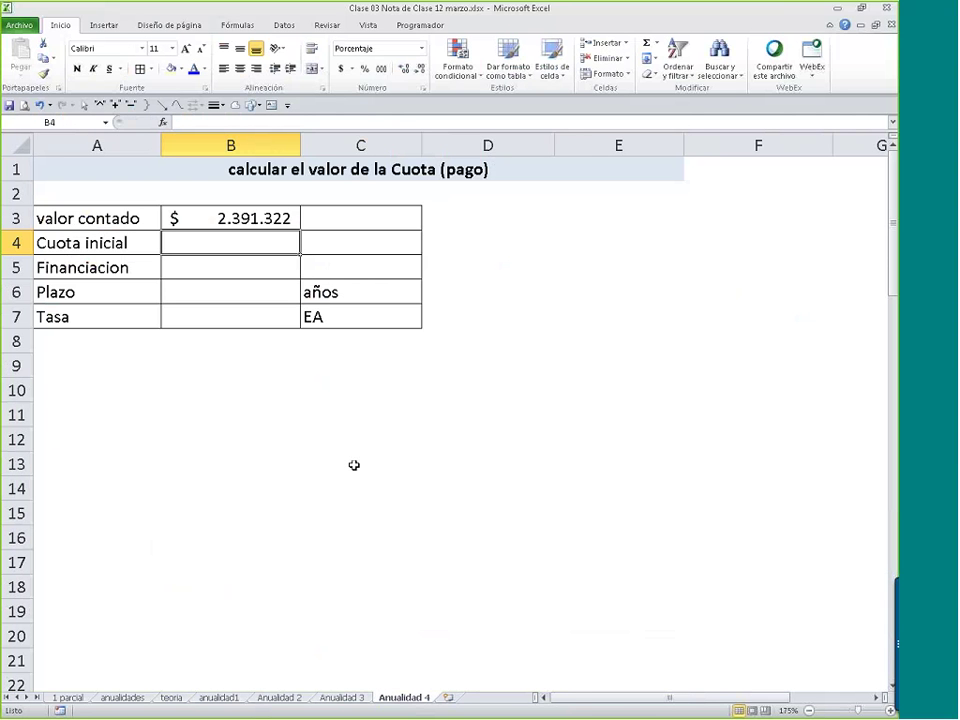
- Delete the Cuota inicial and Financiacion rows from the Anualidad 4 data table
click(17, 243)
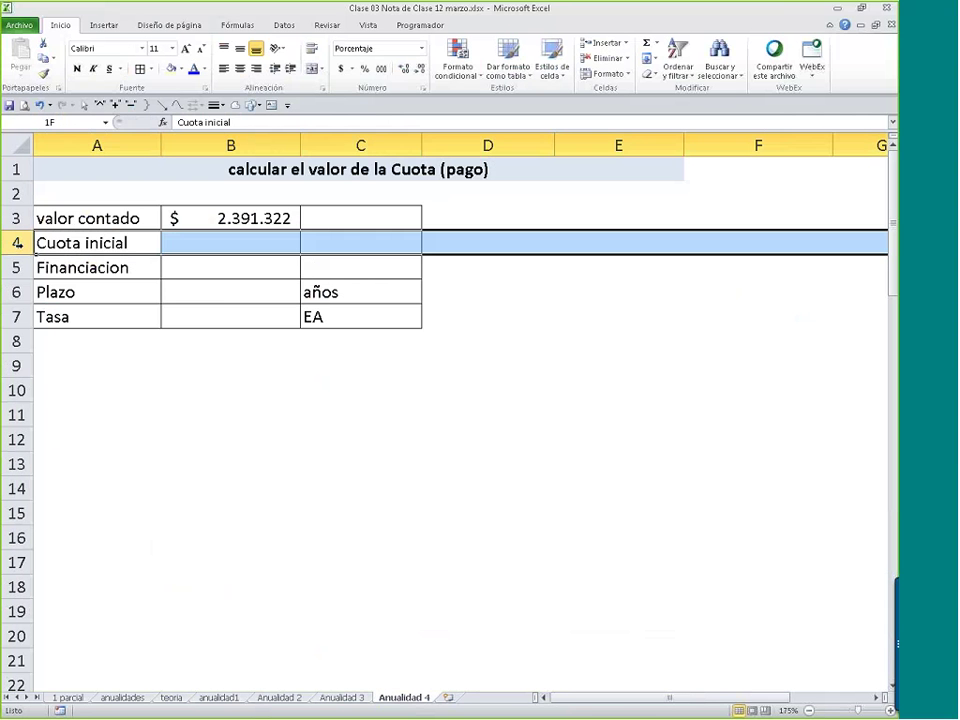
key(ctrl+minus)
key(ctrl+minus)
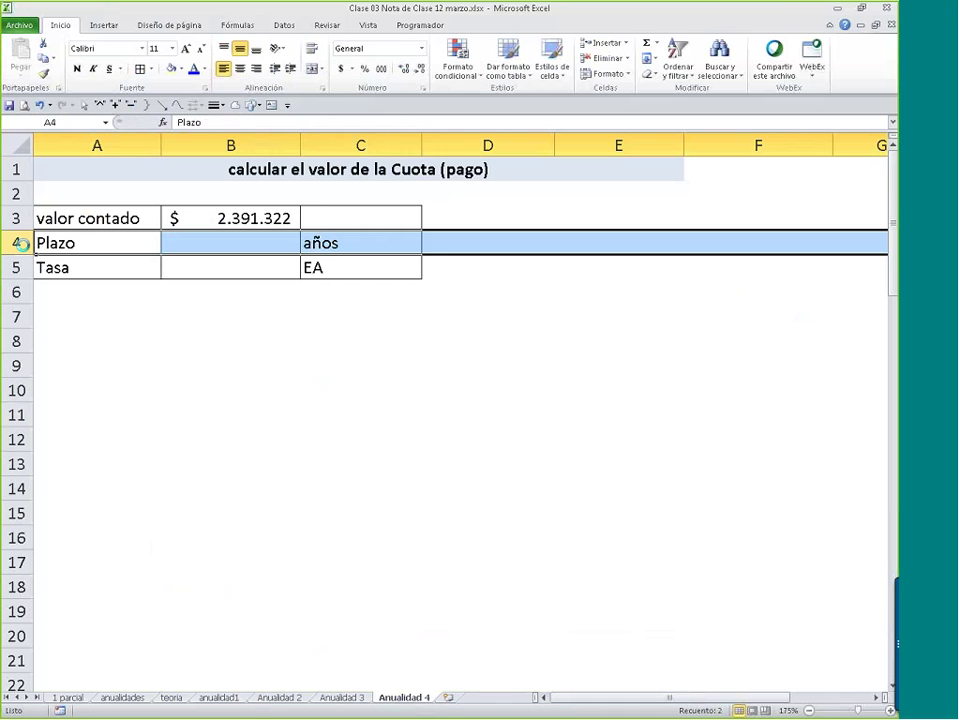
- Set the Plazo to 5 in B4 and change its unit in C4 to meses
click(240, 242)
text(5)
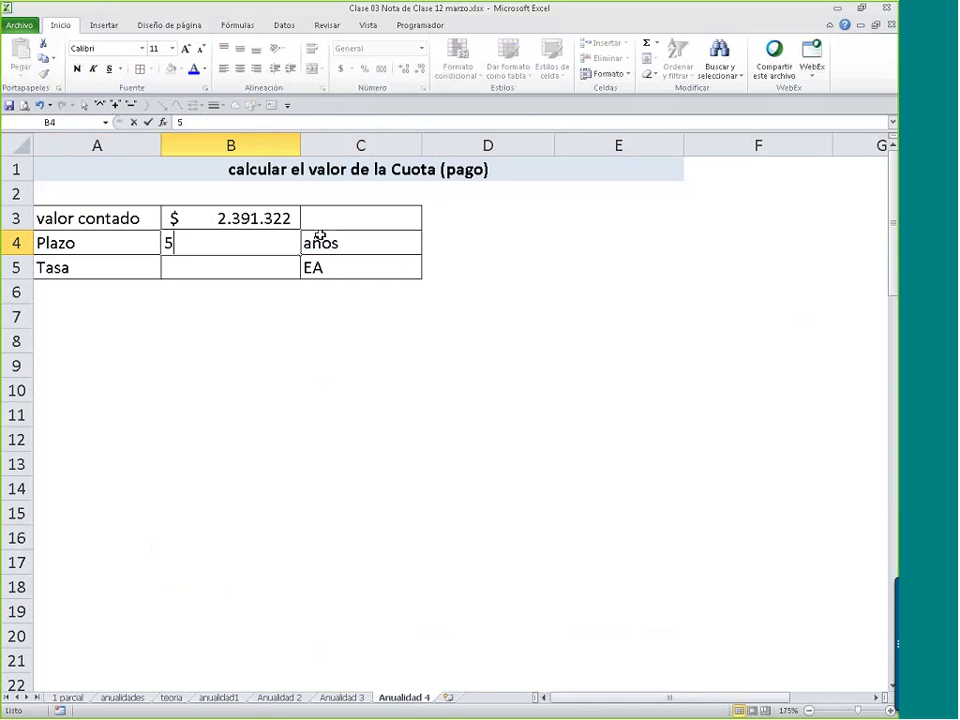
click(319, 237)
text(mes)
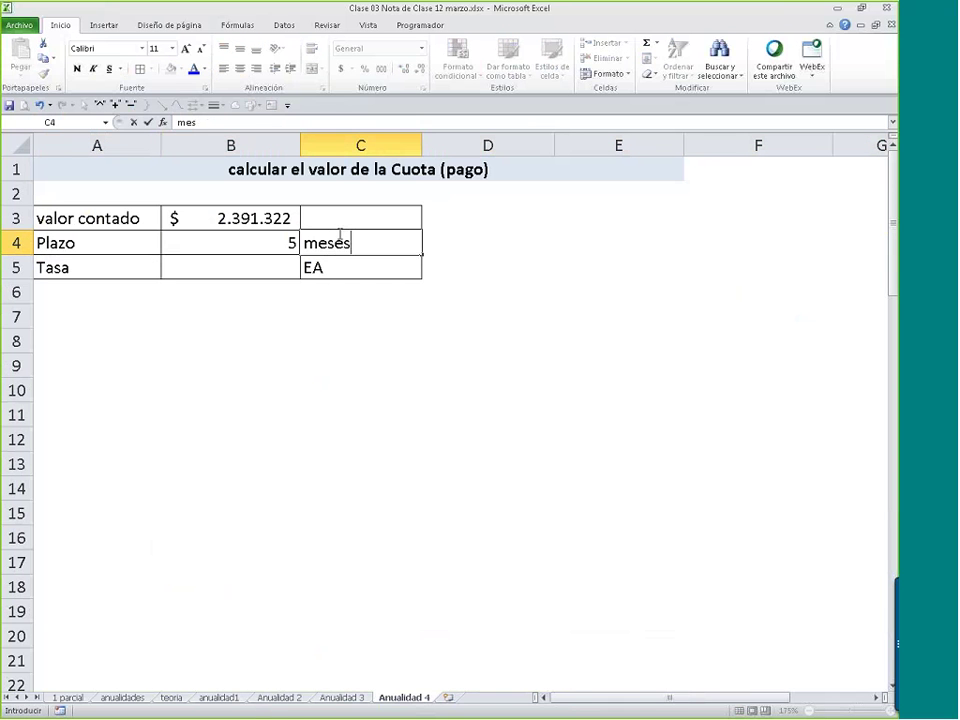
key(Return)
- Set the Tasa in B5 to 1,5% and change its unit in C5 to mensual
key(Left)
text(1,)
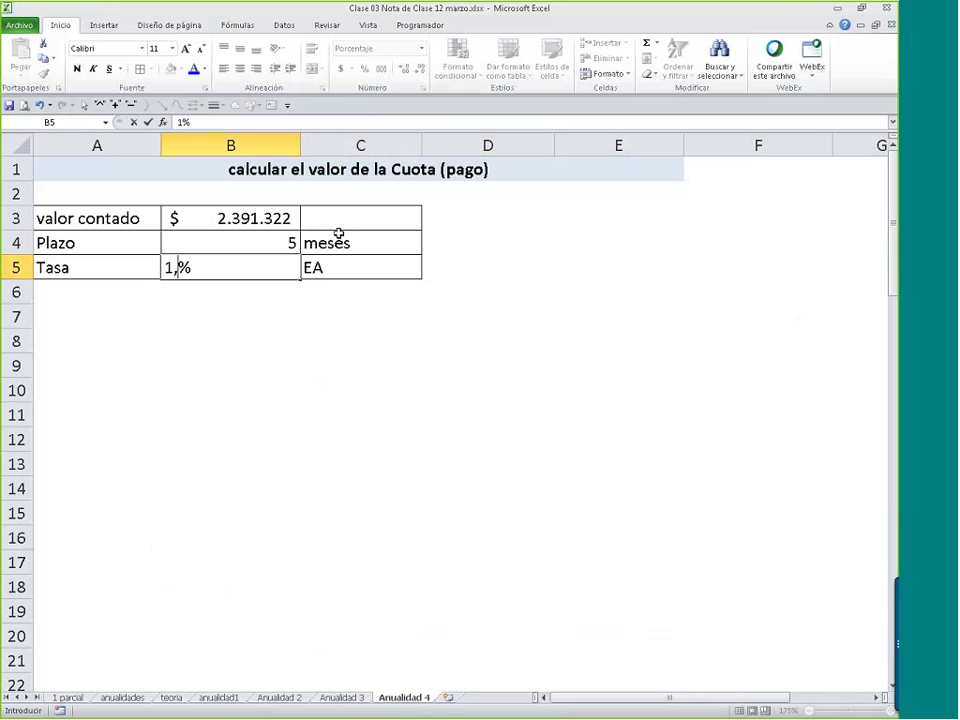
text(5)
key(Right)
text(mens)
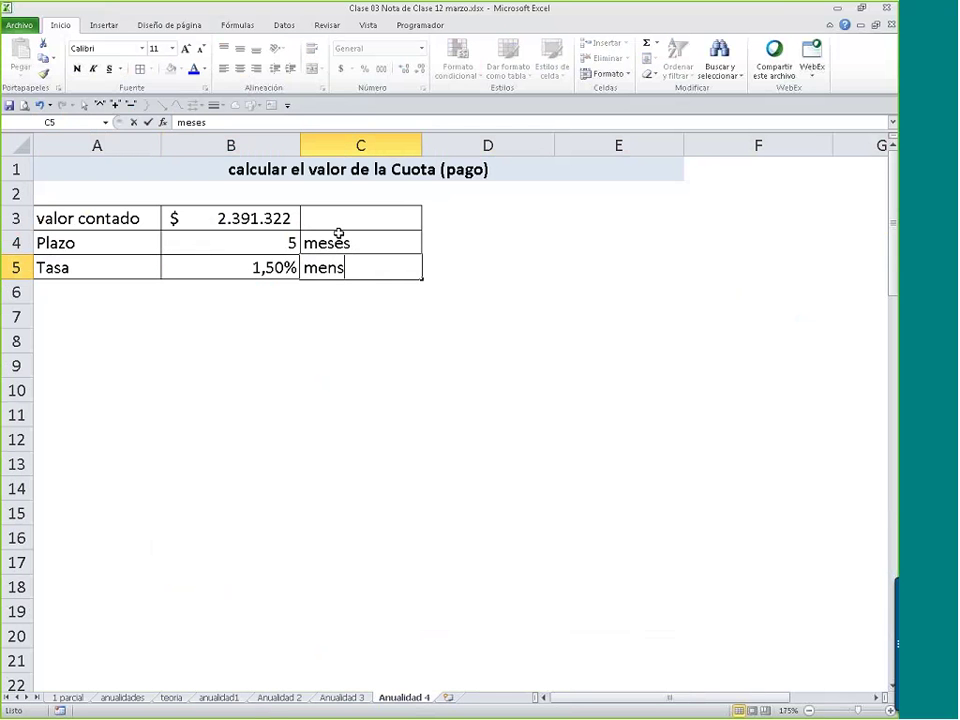
text(ual)
key(Return)
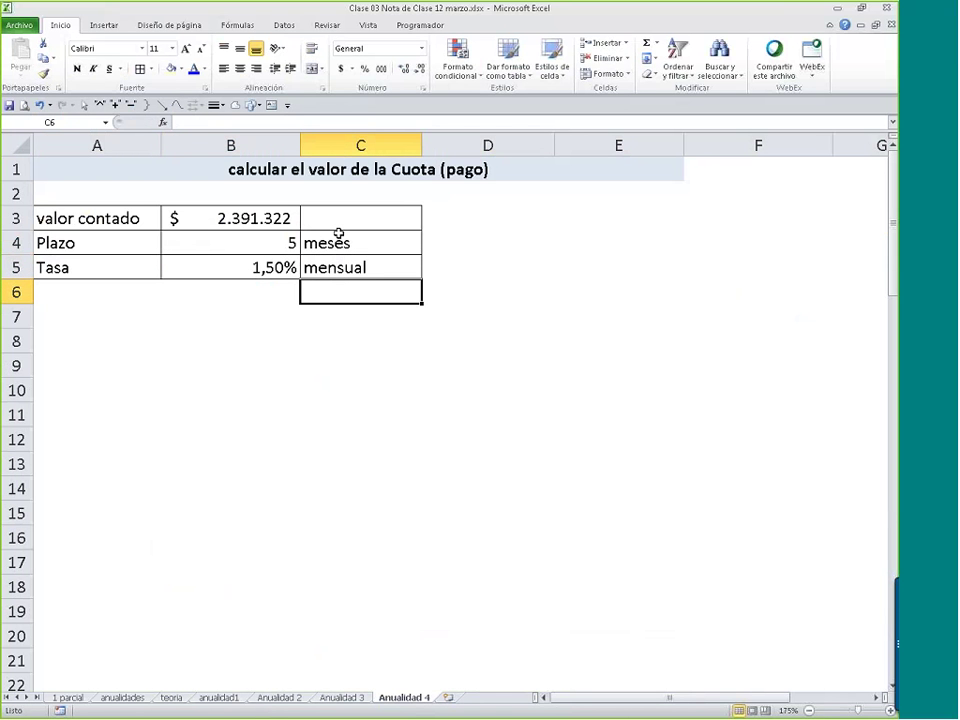
- Add the label Cuota in A7, below the data table
click(95, 322)
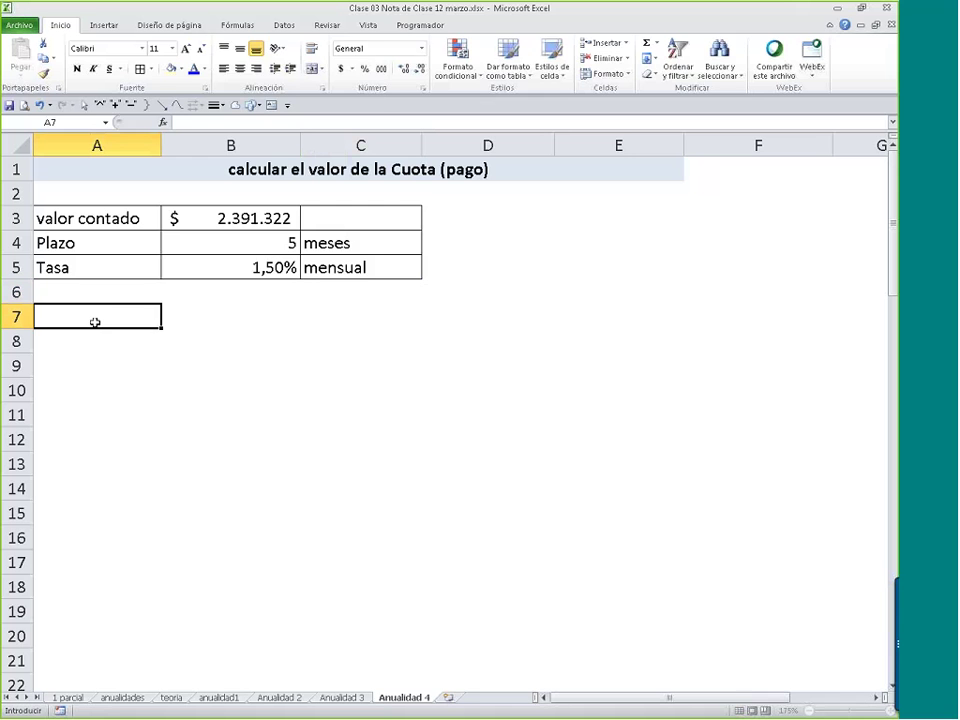
text(Cuota)
key(Right)
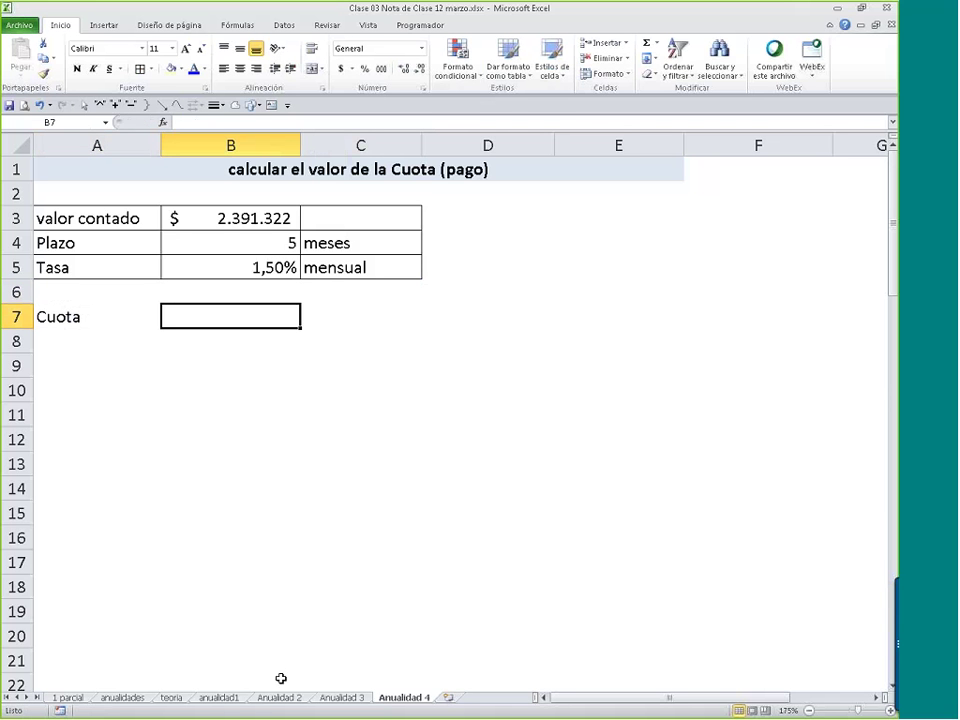
- Review the acquired debt in the diagram and the amortization table's first Saldo Inicial on anualidad1, and return to Anualidad 4
click(217, 700)
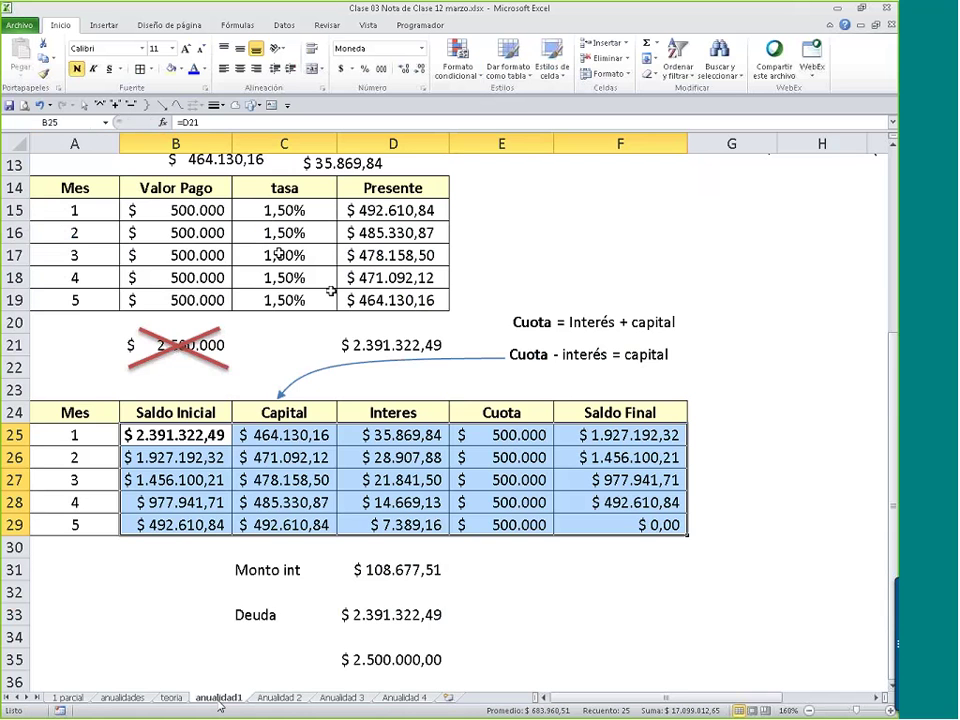
scroll(180, 511, up, 2)
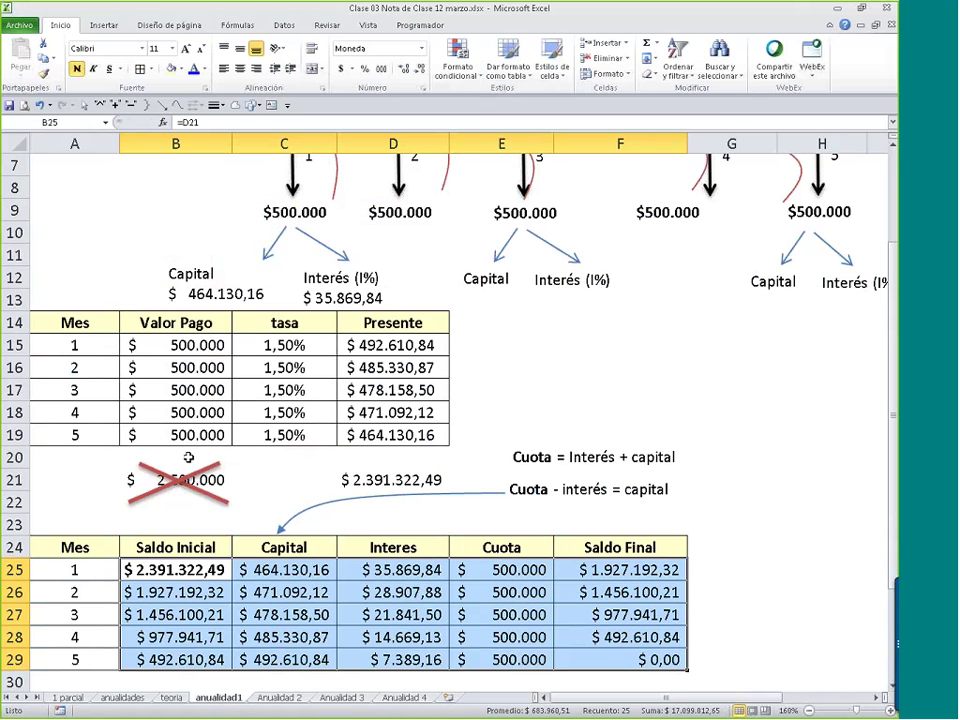
scroll(188, 457, up, 2)
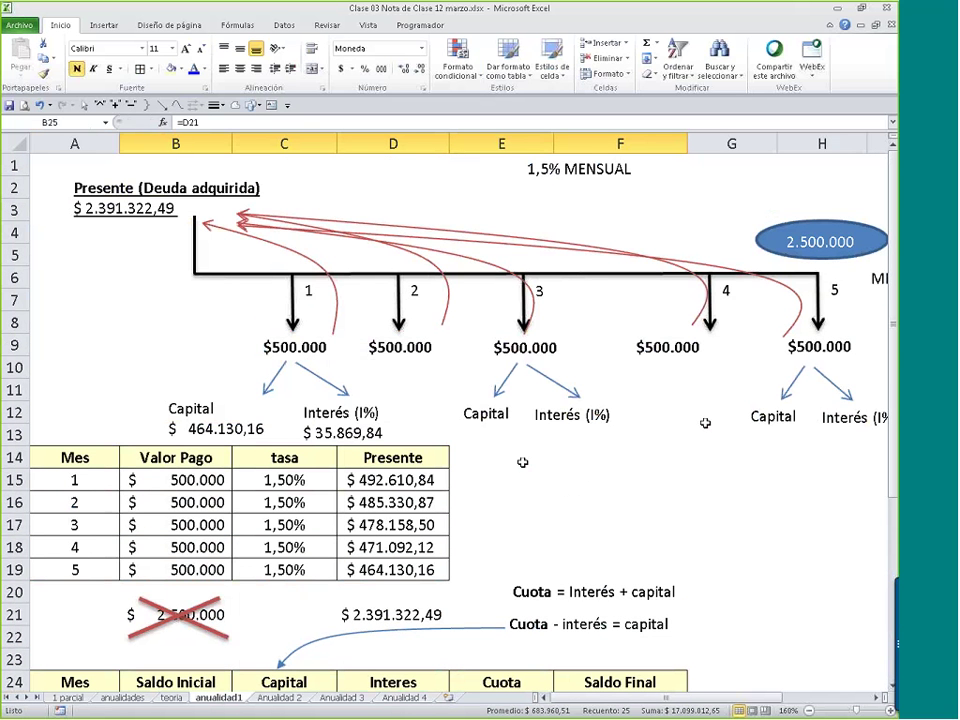
drag(180, 212, 134, 155)
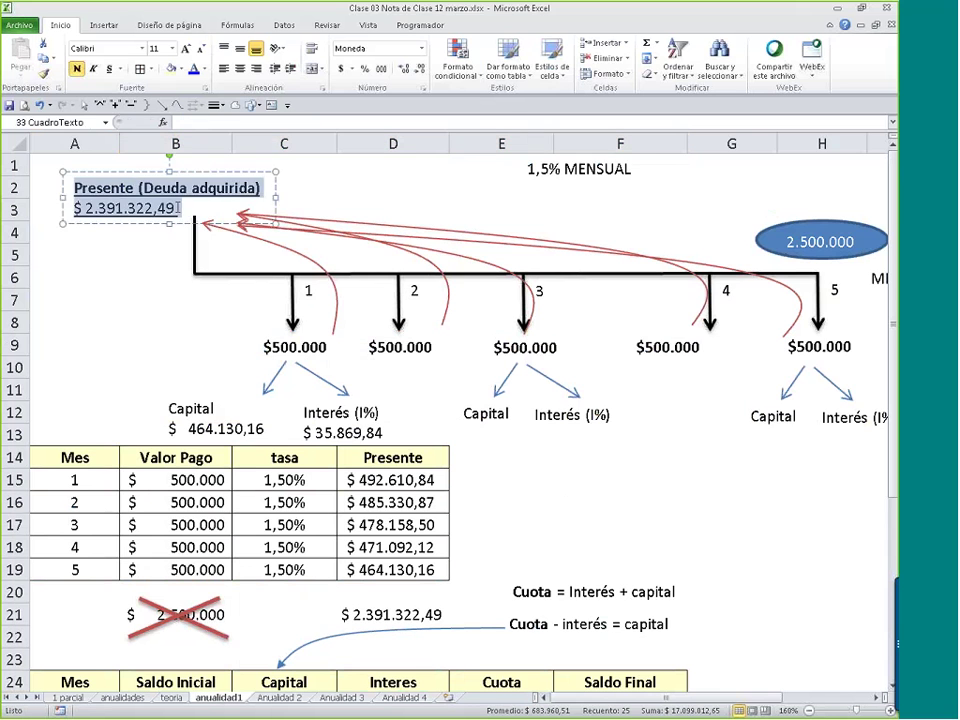
scroll(186, 456, down, 2)
mouse_move(175, 547)
mouse_down()
mouse_move(590, 640)
mouse_move(604, 664)
mouse_up()
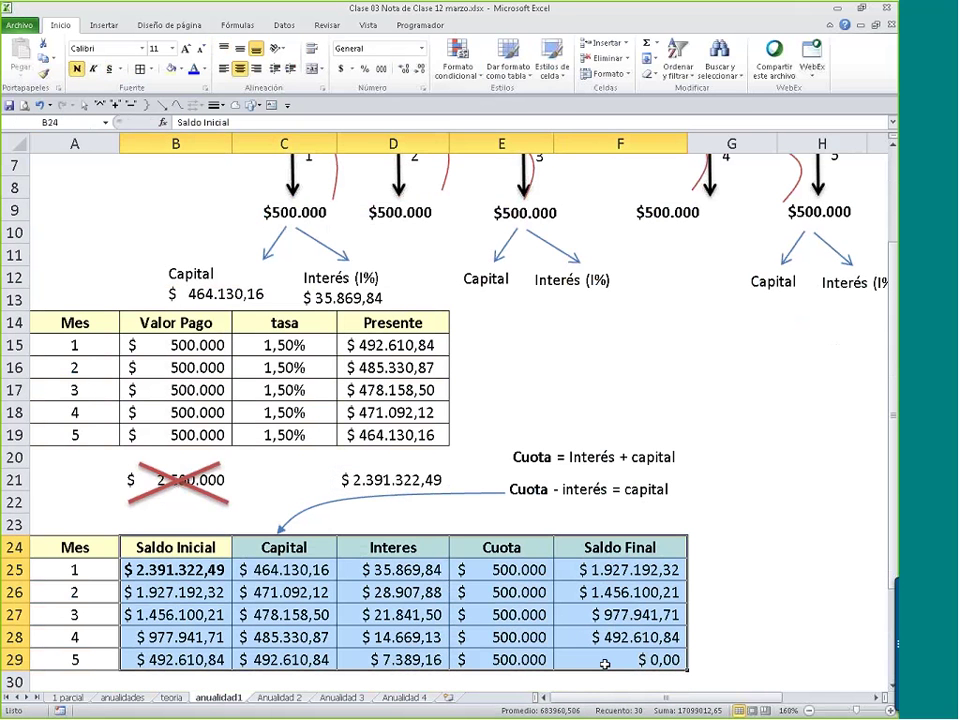
click(168, 567)
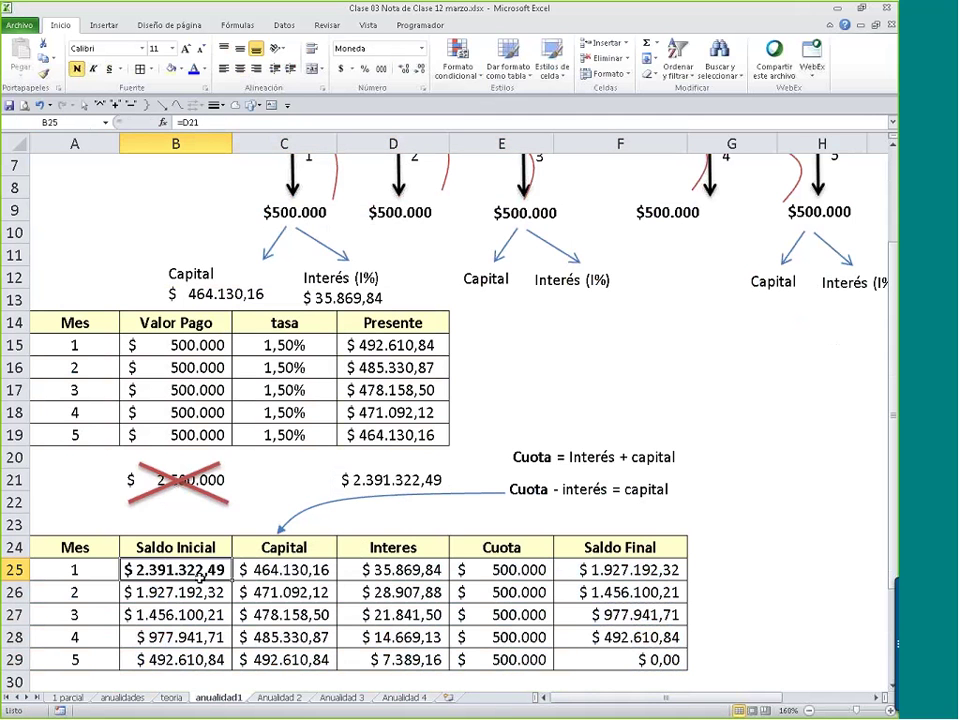
key(ctrl+Page_Down)
key(ctrl+Page_Down)
key(ctrl+Page_Down)
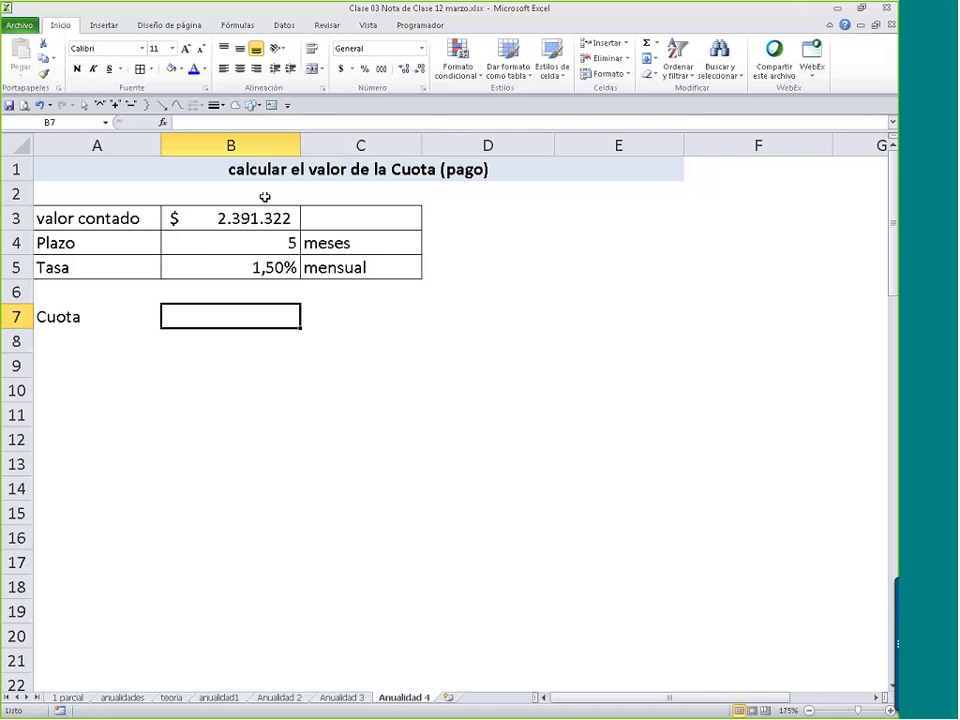
- Calculate the Cuota in B7 with the PAGO function, using B5 as Tasa, B4 as Nper and -B3 as Va
click(281, 270)
click(232, 321)
text(=p)
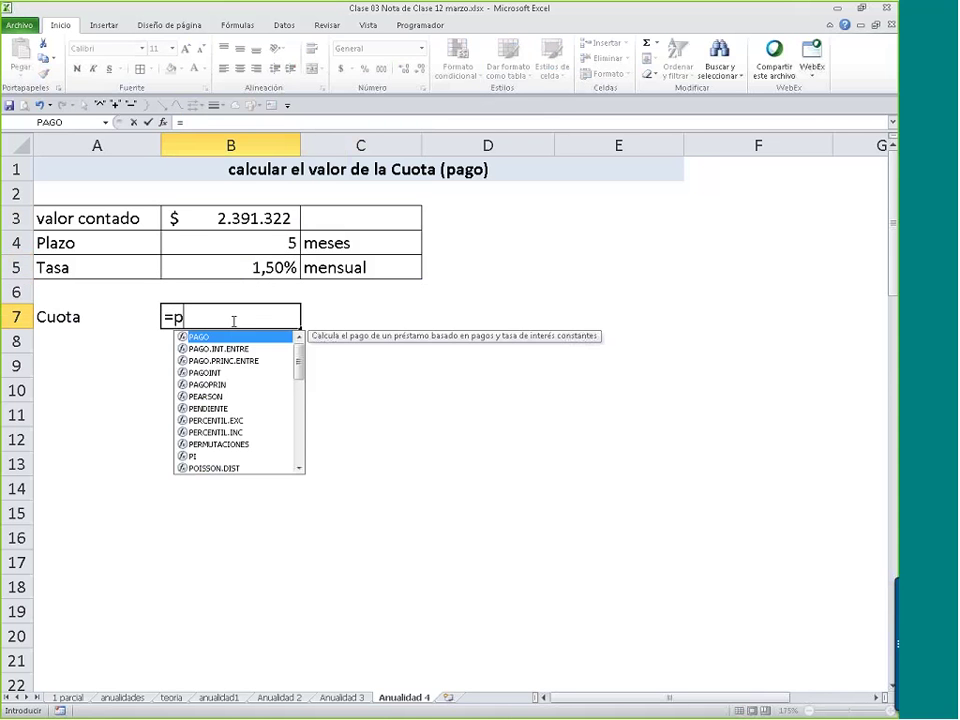
text(ago())
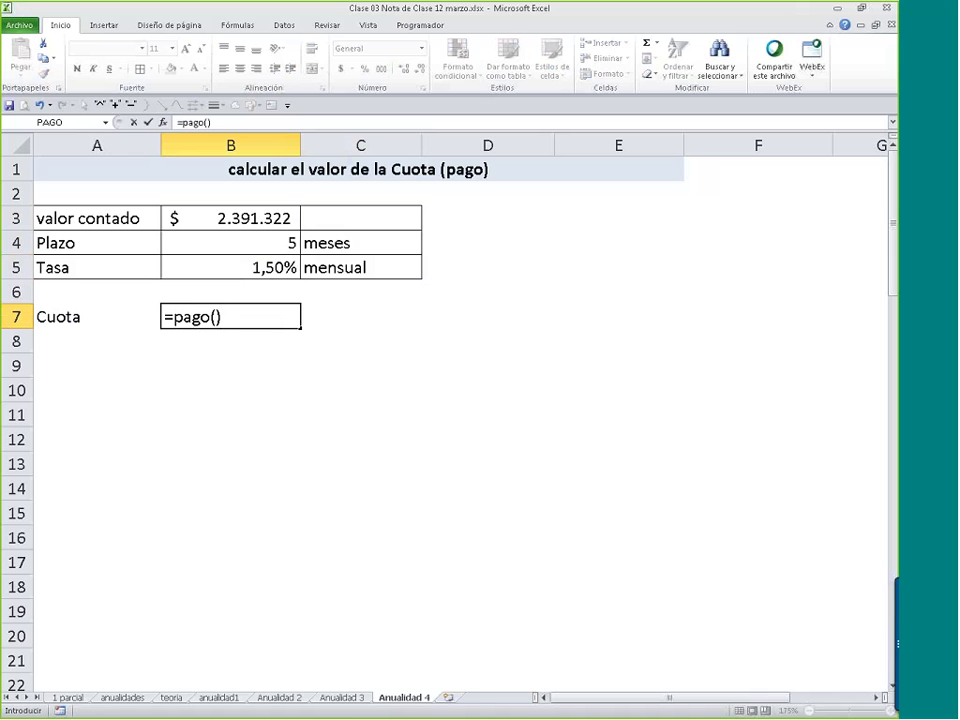
click(163, 123)
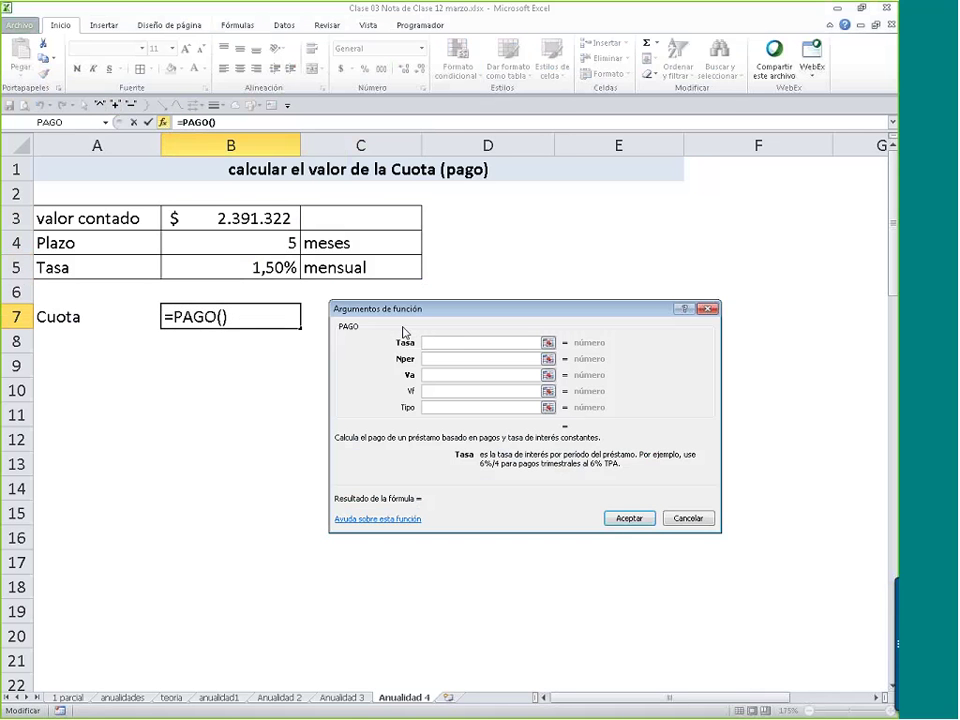
click(292, 268)
click(200, 243)
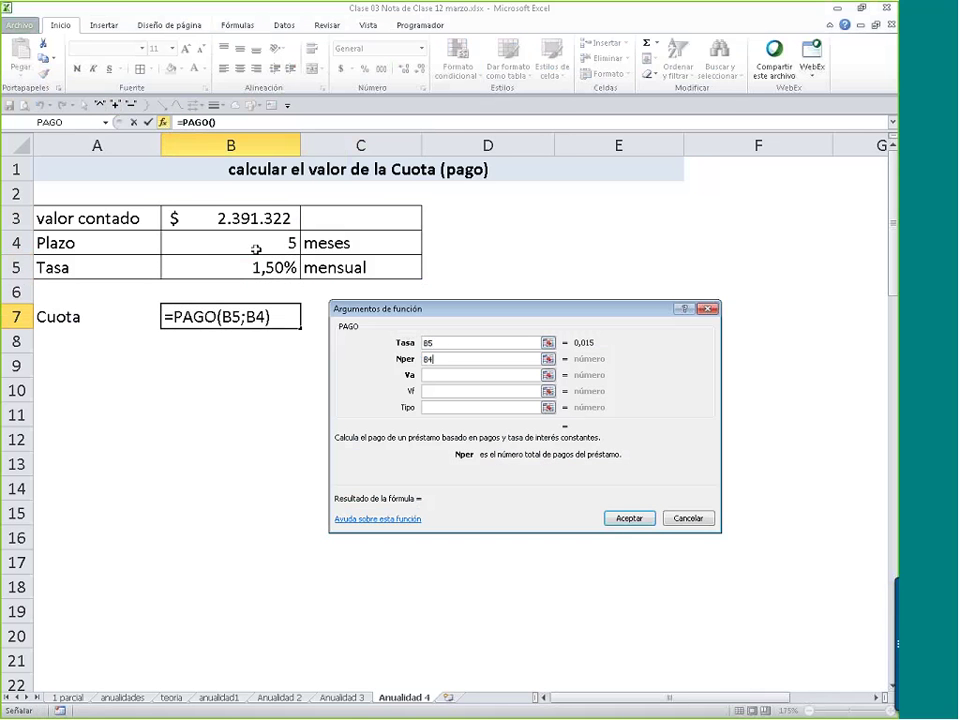
click(443, 374)
text(-)
click(231, 218)
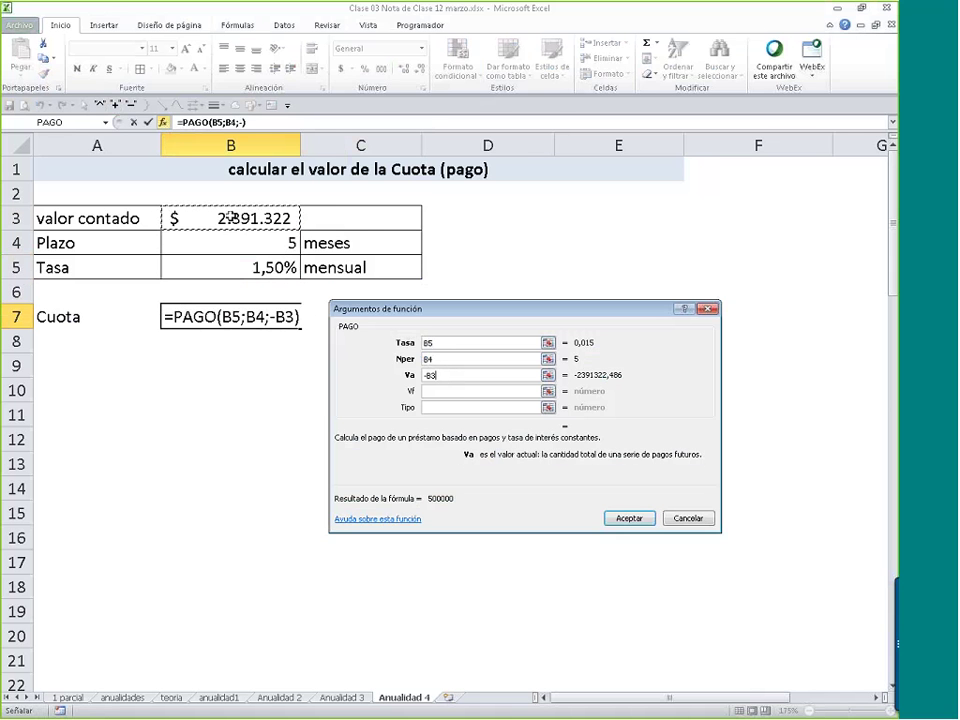
key(Return)
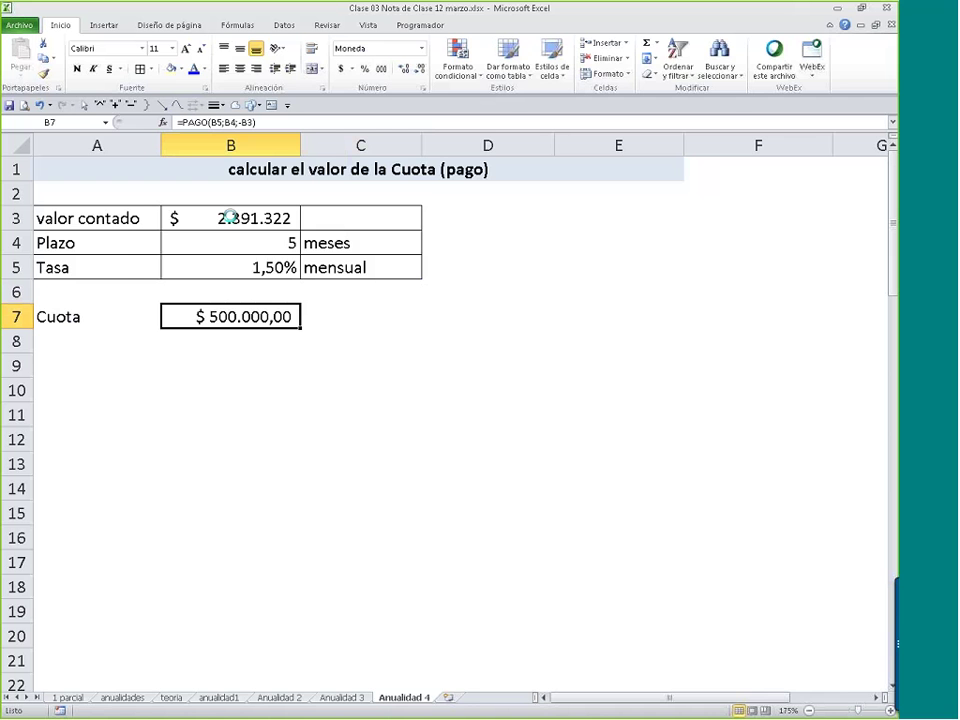
- Inspect the Pago mensual formula in B11 of the Anualidad 3 sheet without changing it
click(355, 700)
click(259, 418)
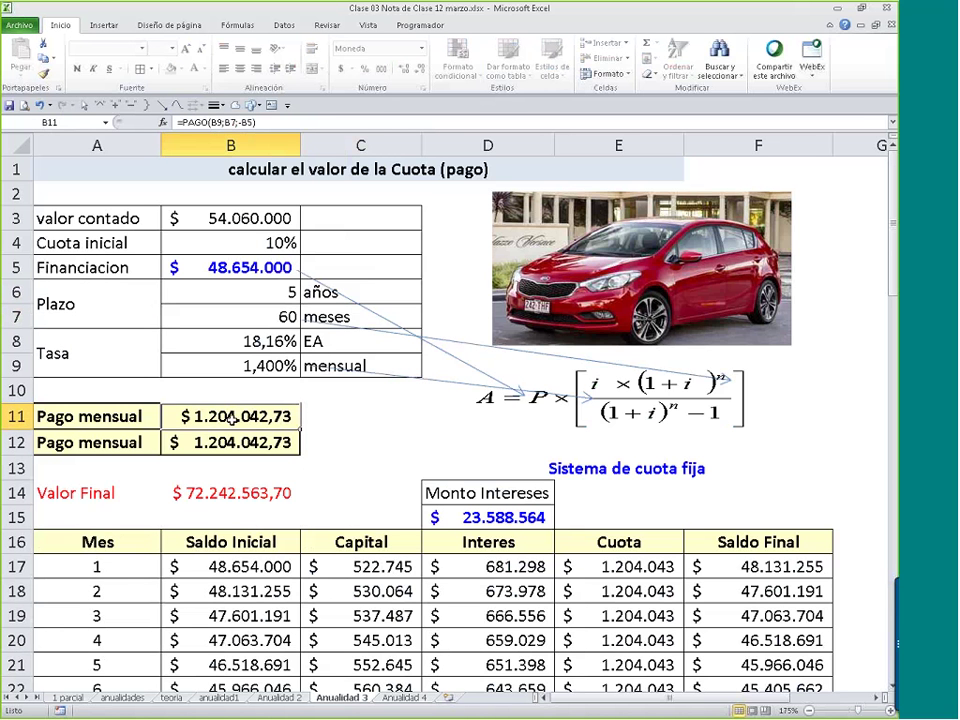
double_click(259, 418)
key(Escape)
- Delete the empty row 6 above the Cuota row on the Anualidad 4 sheet
click(404, 697)
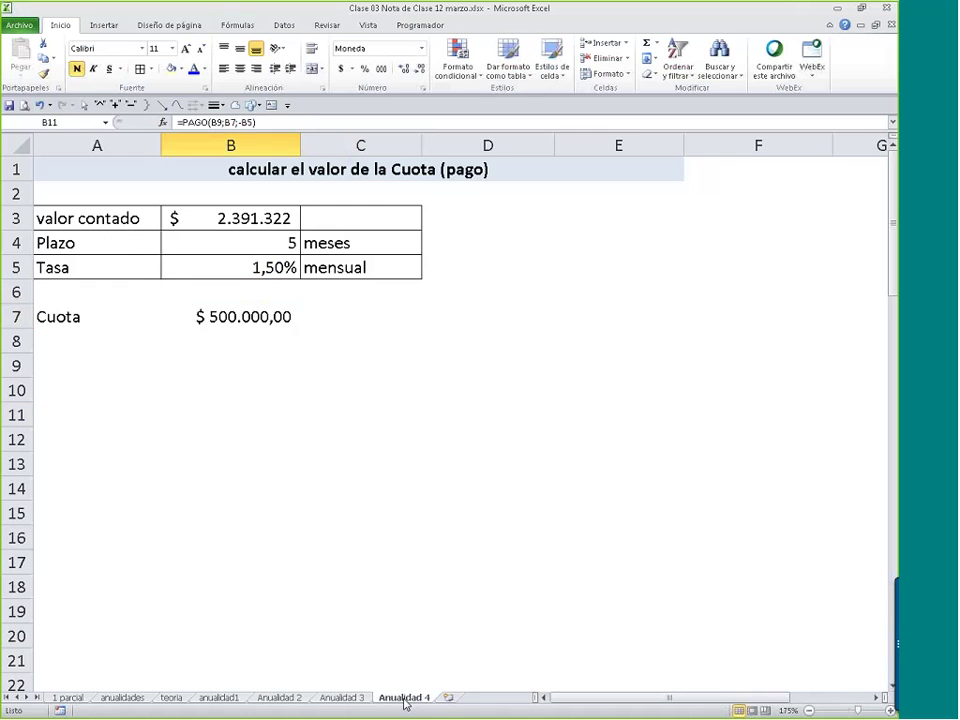
click(16, 292)
key(ctrl+minus)
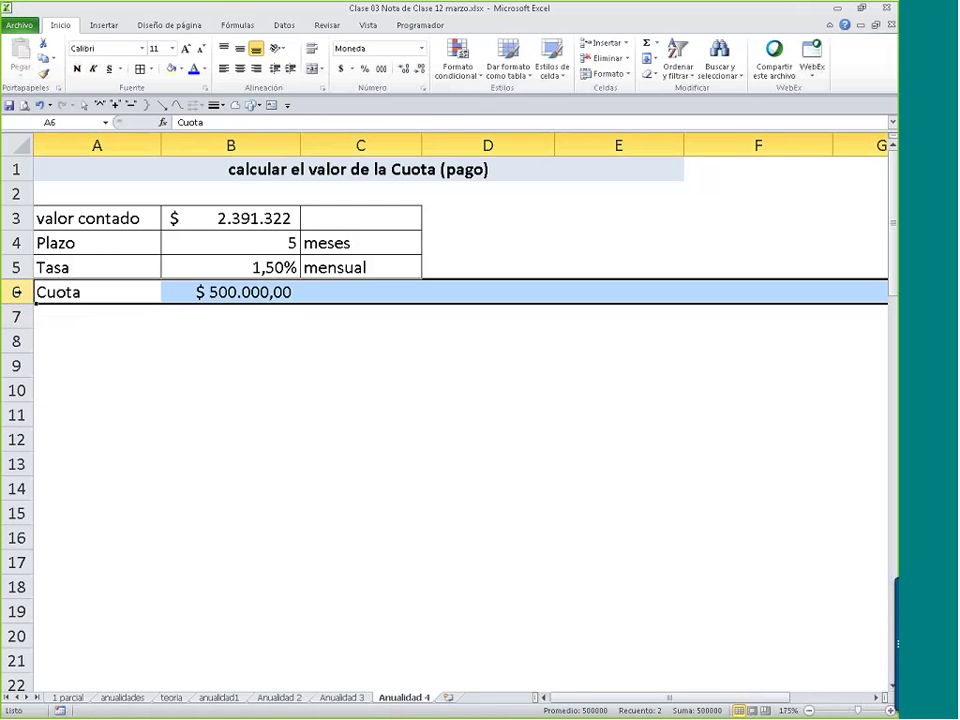
- Make the Cuota row in A6:B6 bold and check the PAGO formula in B6 without changing it
drag(101, 289, 199, 293)
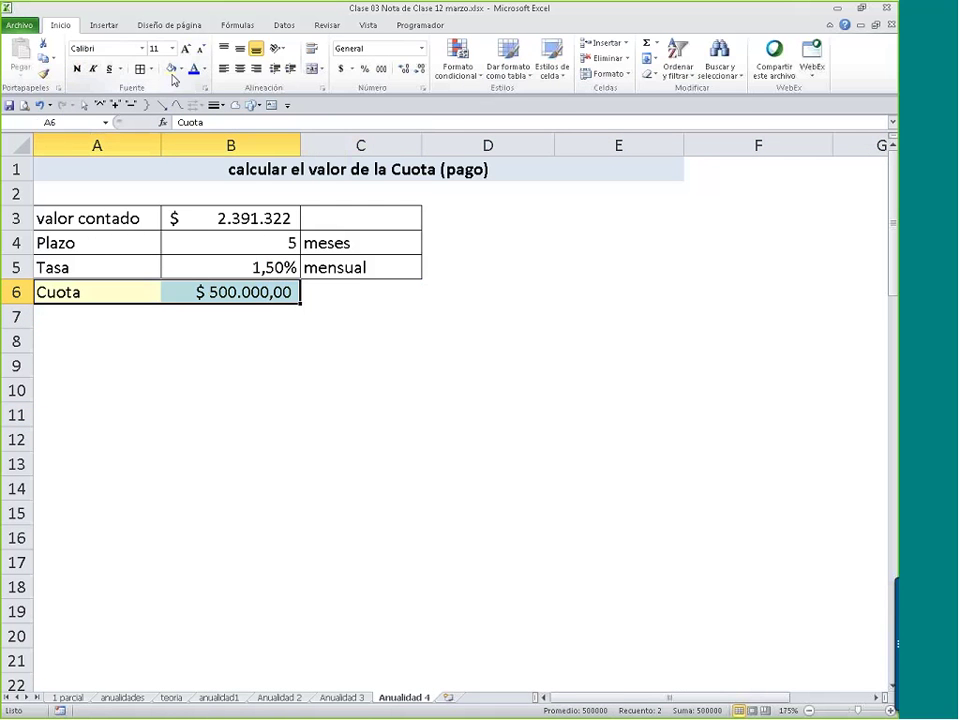
click(77, 68)
double_click(271, 293)
key(Escape)
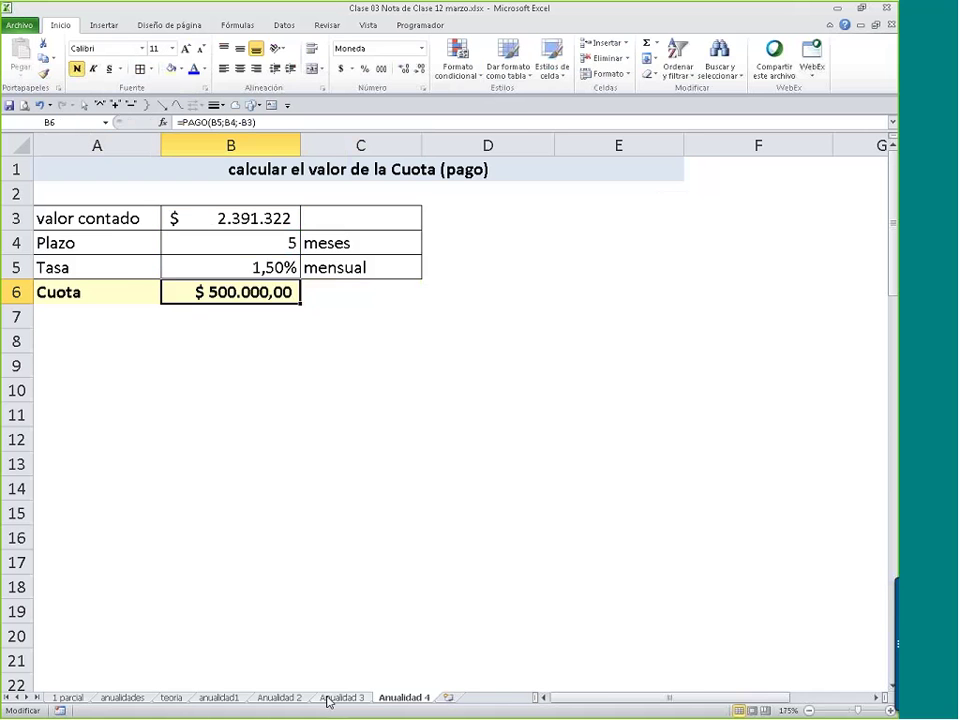
- Copy the "Sistema de cuota fija" heading from D13 of Anualidad 3 to E4 of Anualidad 4 and narrow column D
click(341, 697)
click(614, 477)
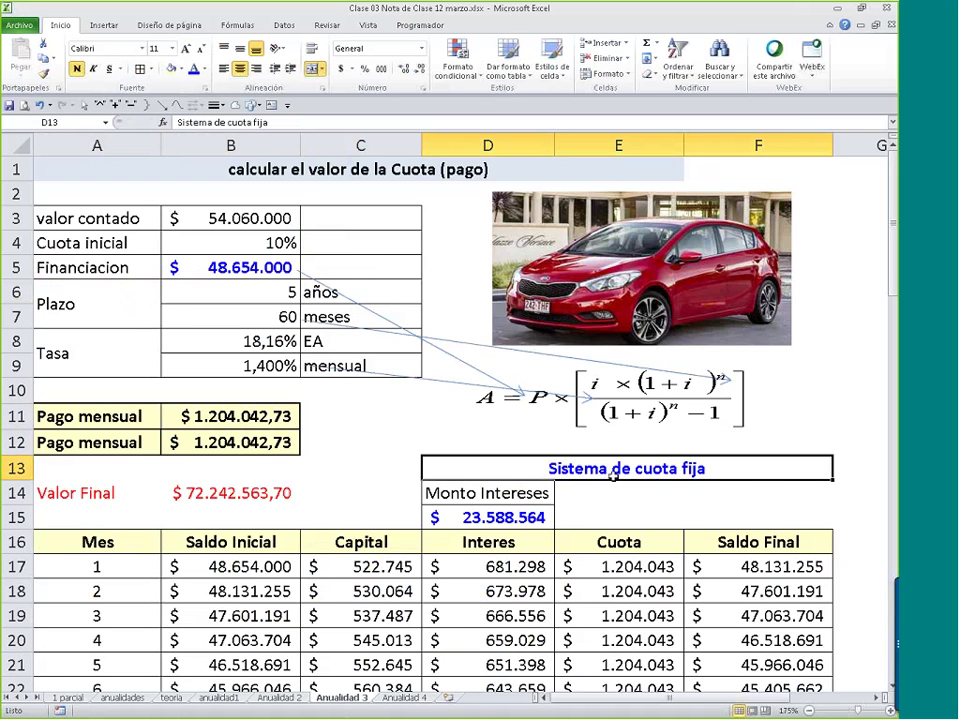
key(ctrl+c)
key(ctrl+Page_Down)
click(604, 240)
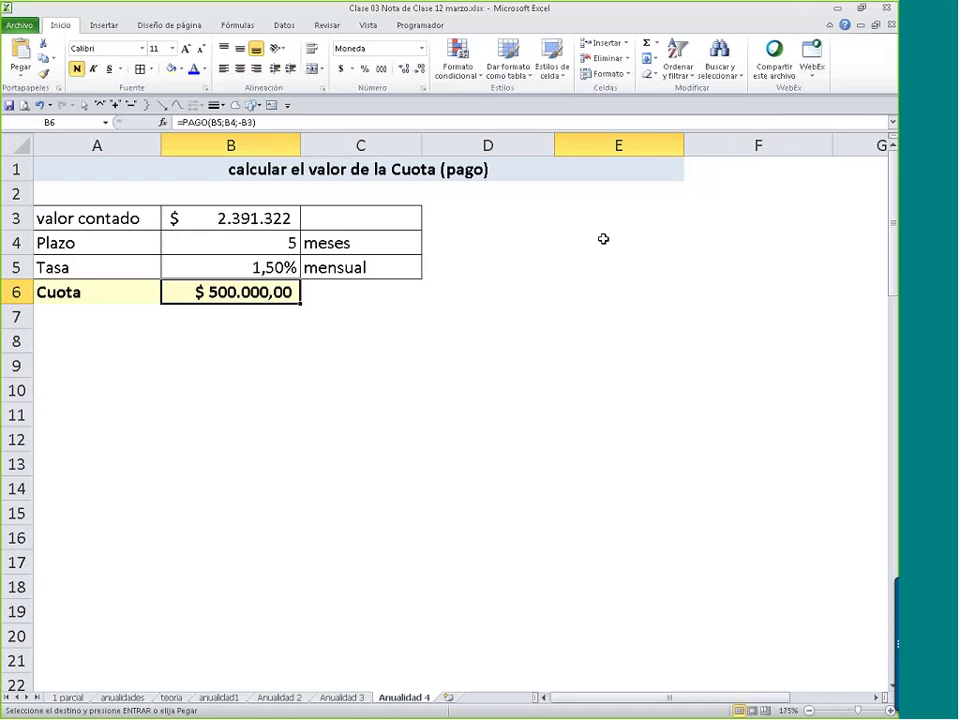
key(ctrl+v)
drag(553, 145, 491, 145)
click(376, 365)
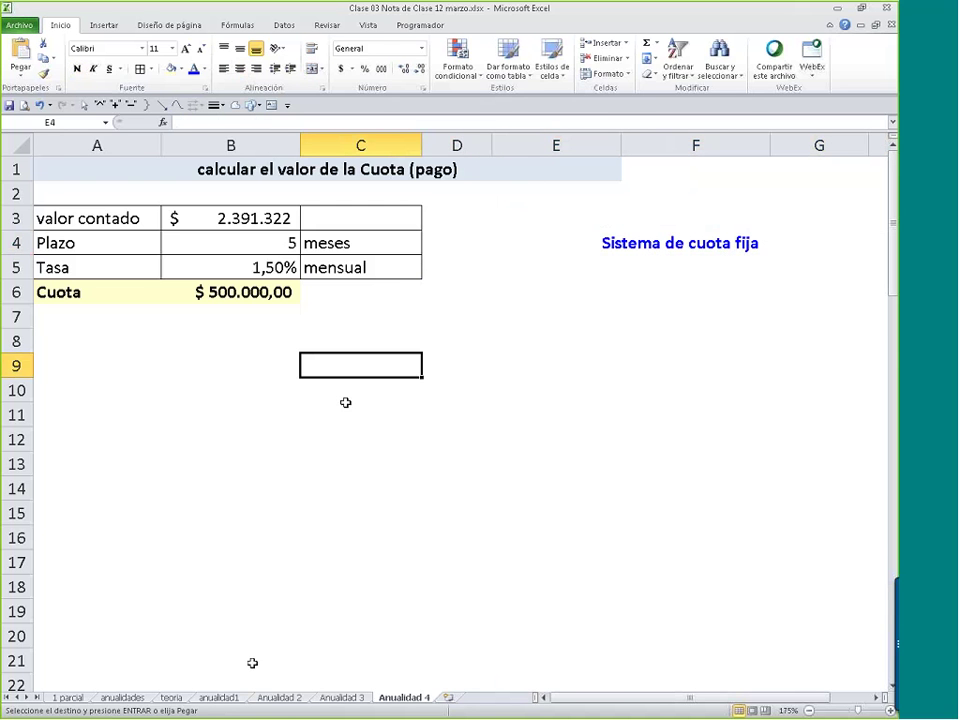
- Review the Port Hp price, term, rate and 12-month amortization table on Anualidad 2, and return to Anualidad 4
click(276, 697)
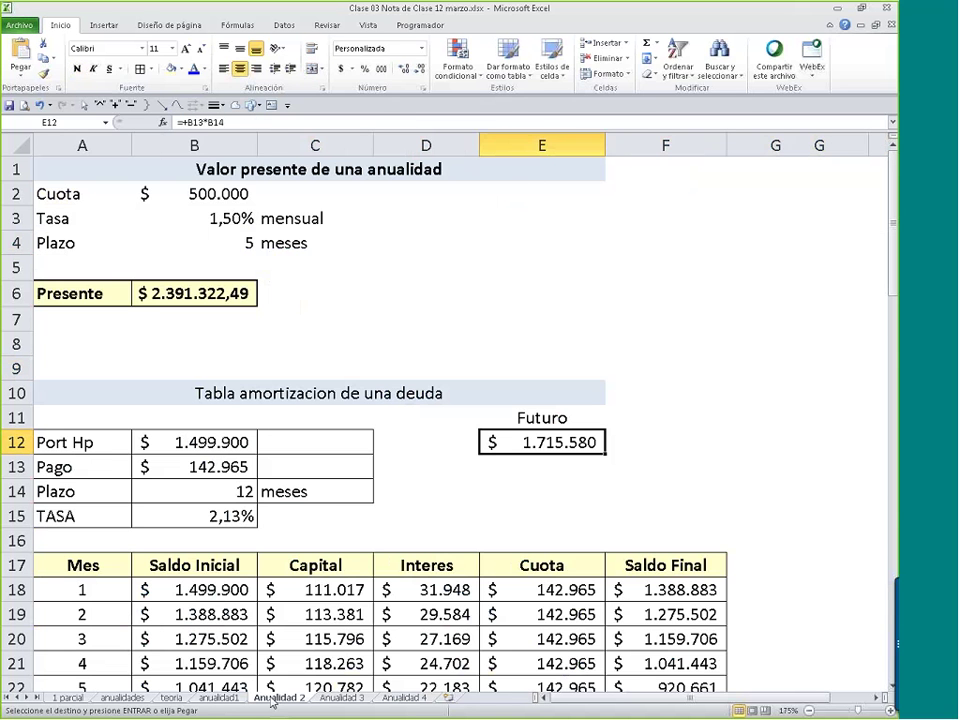
click(220, 697)
click(279, 697)
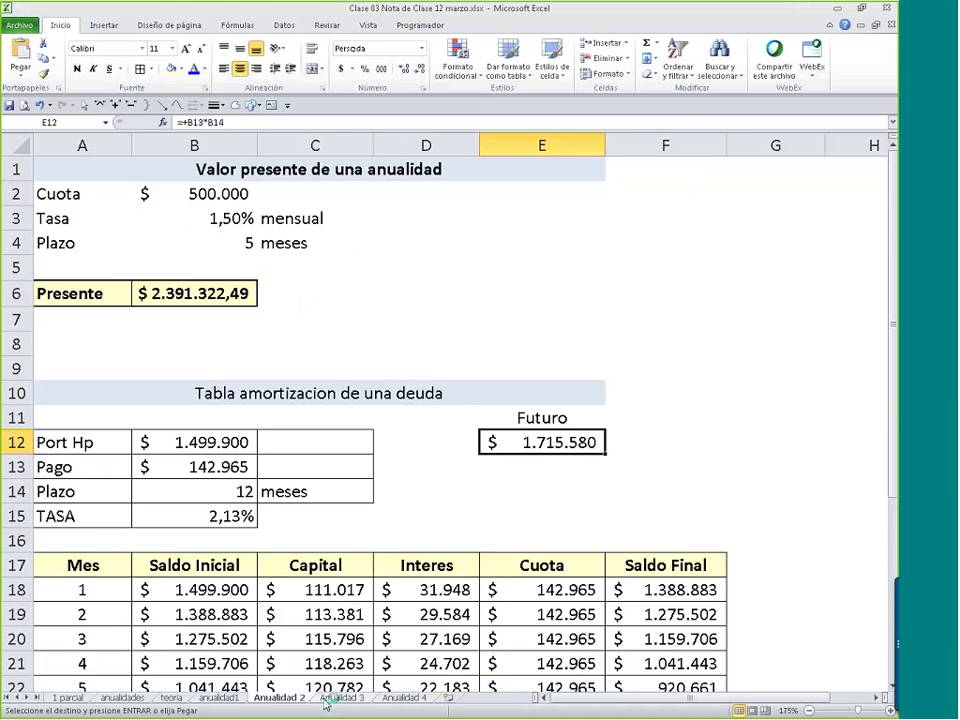
click(341, 697)
click(279, 697)
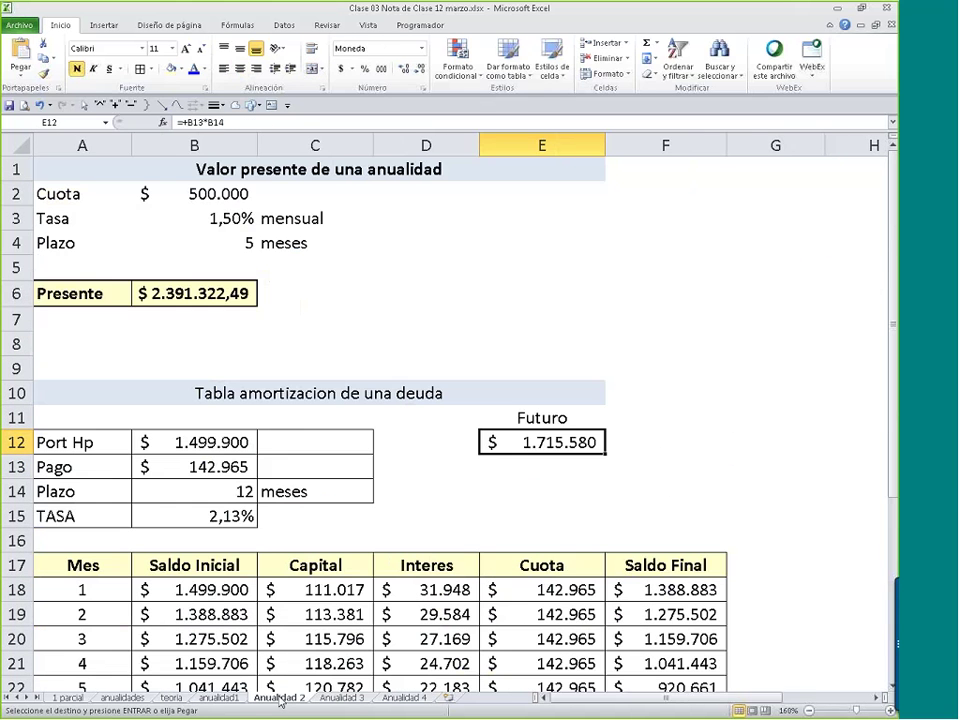
scroll(259, 563, down, 5)
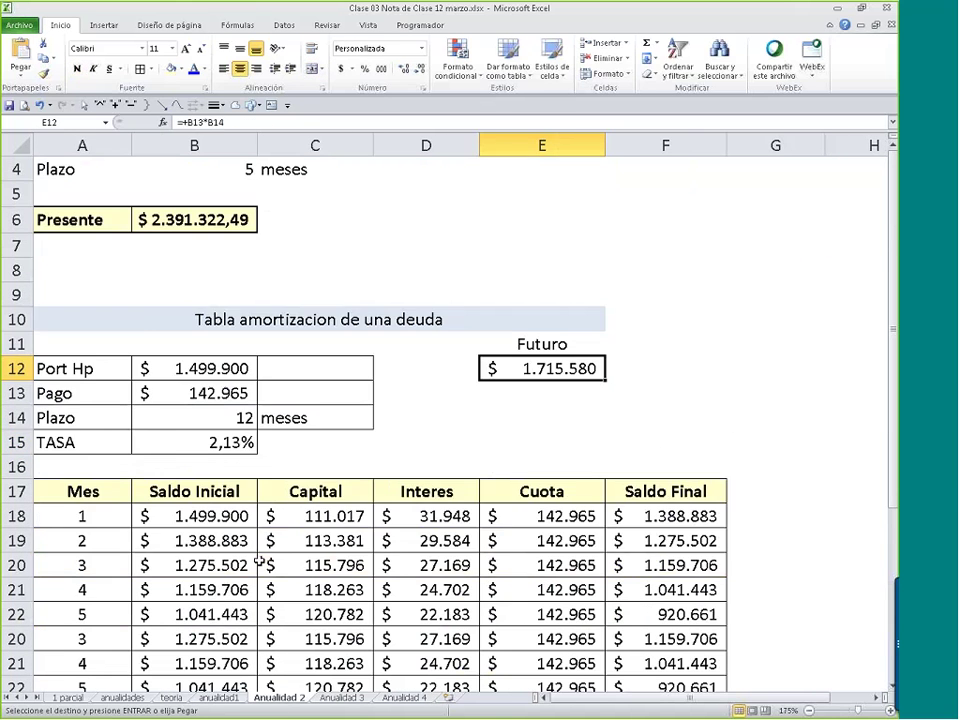
scroll(259, 563, up, 2)
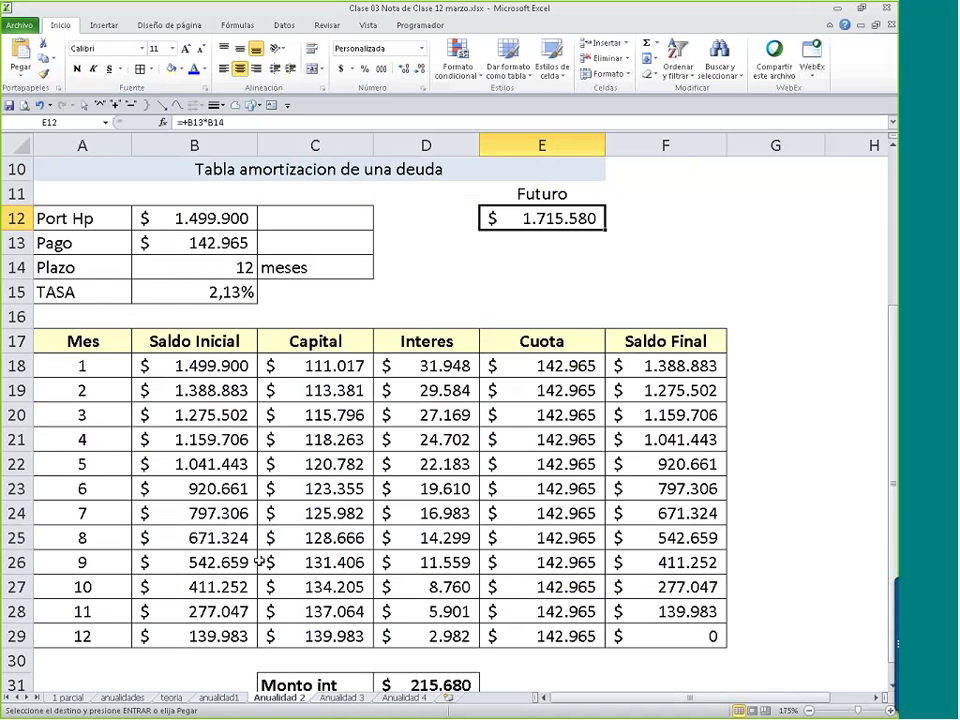
click(413, 698)
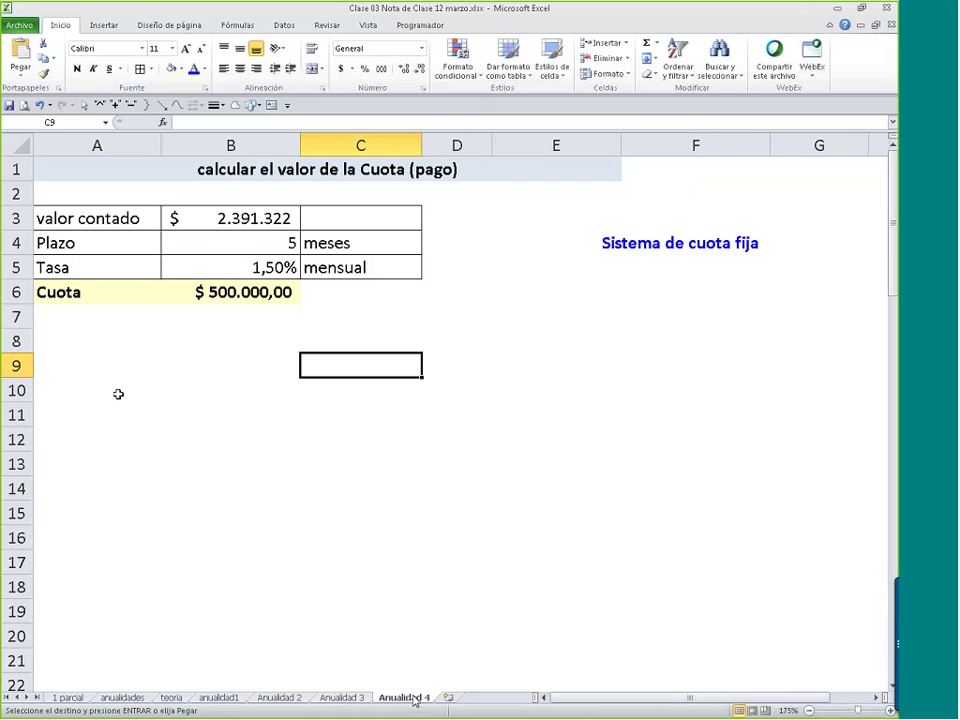
- Label A10 "Portatil" and link B10 to the Port Hp price in B12 of the Anualidad 2 sheet
click(150, 389)
text(Portatil)
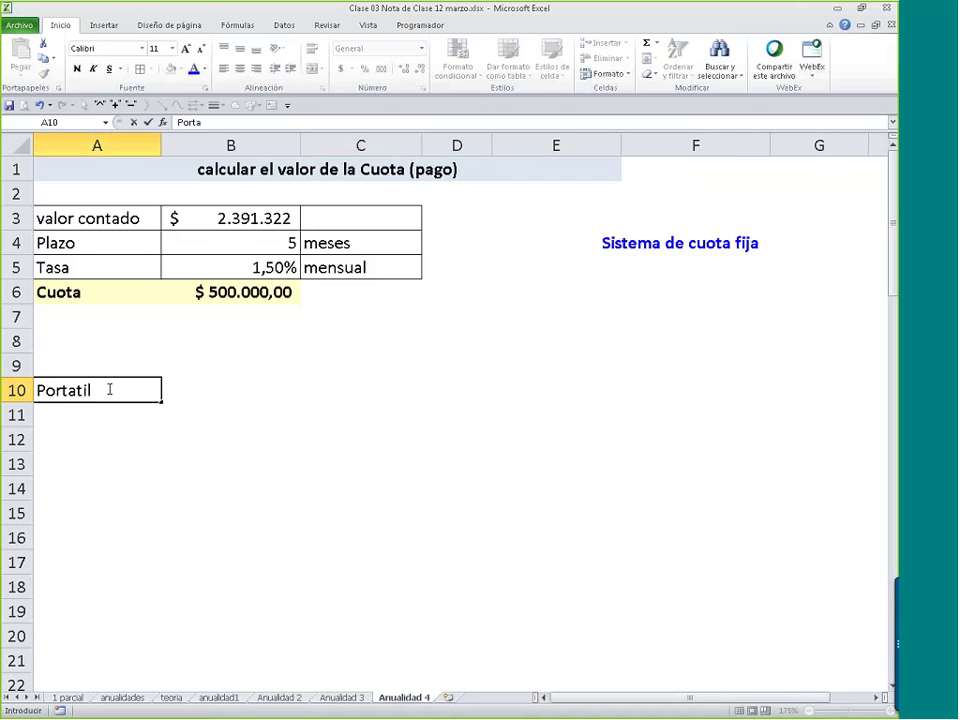
key(Tab)
text(+)
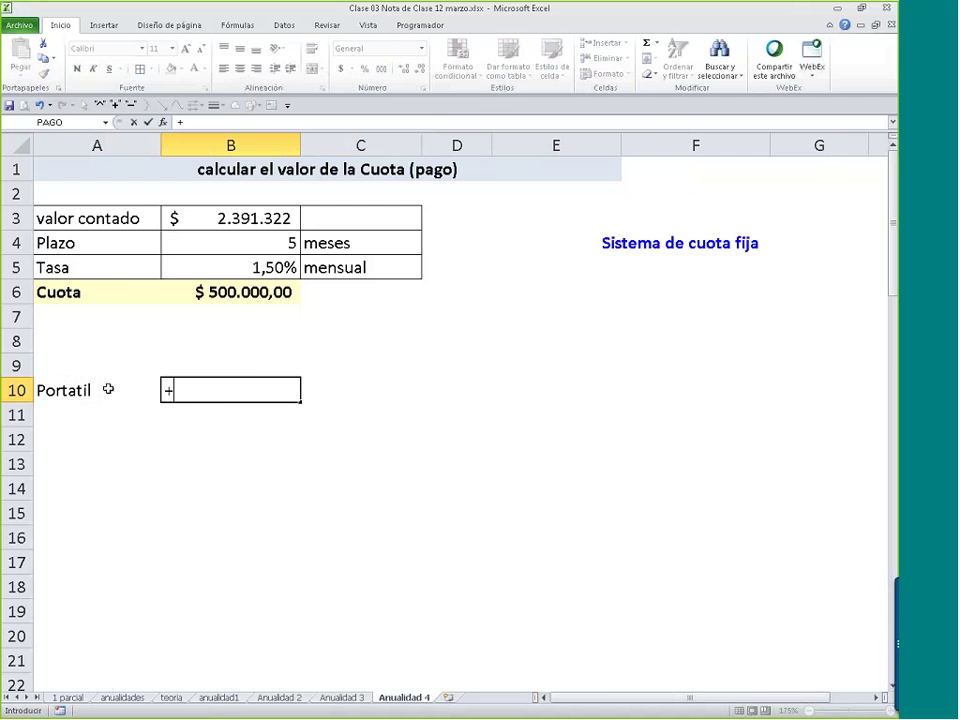
click(343, 698)
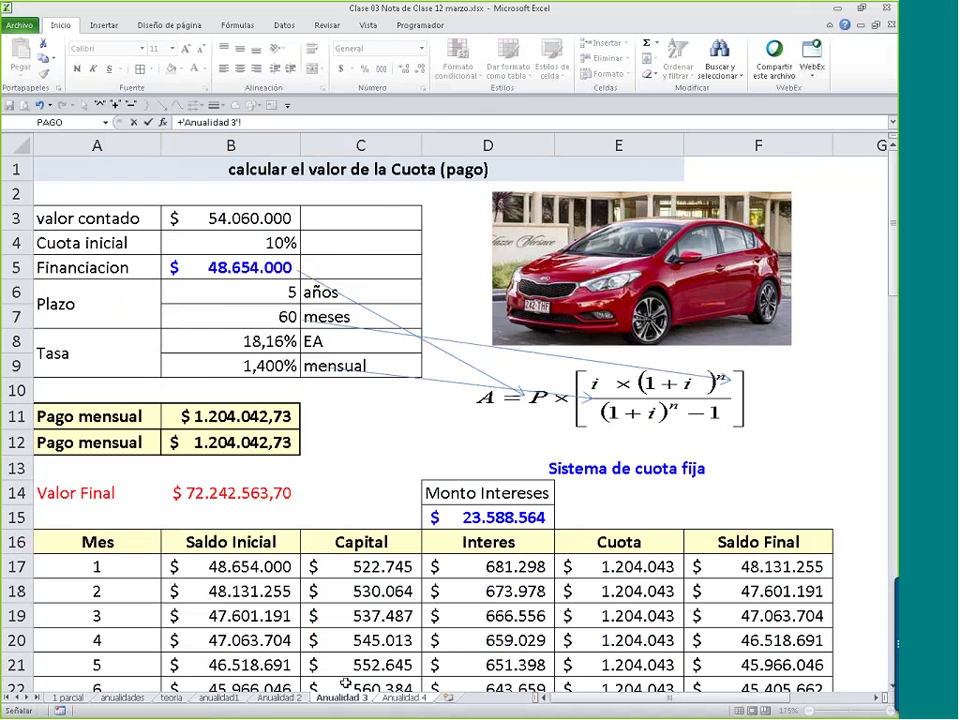
click(275, 698)
click(173, 228)
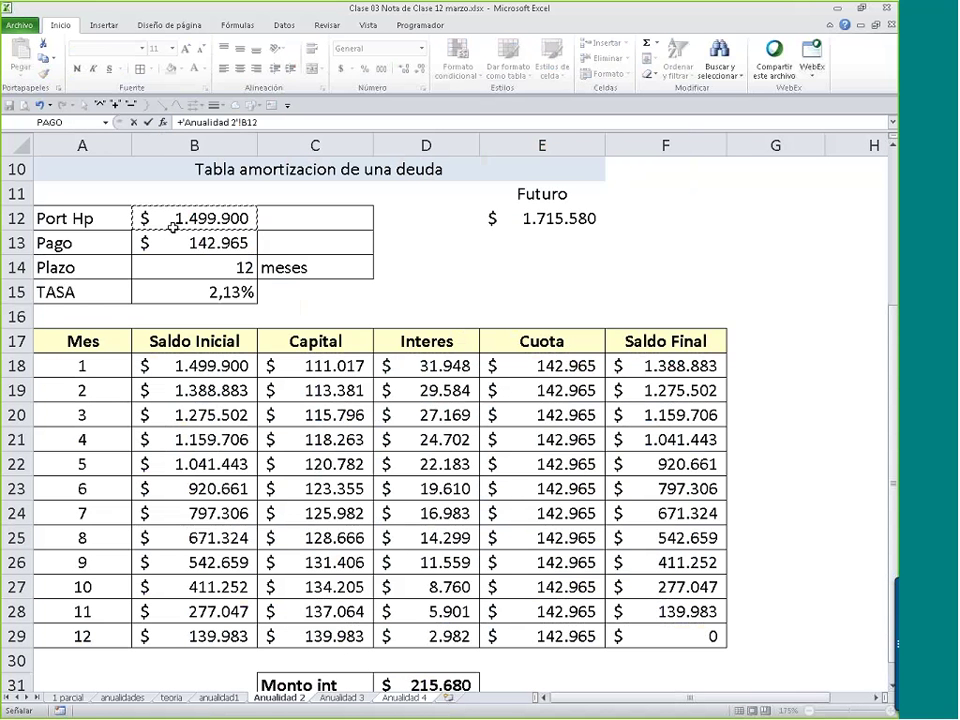
key(Return)
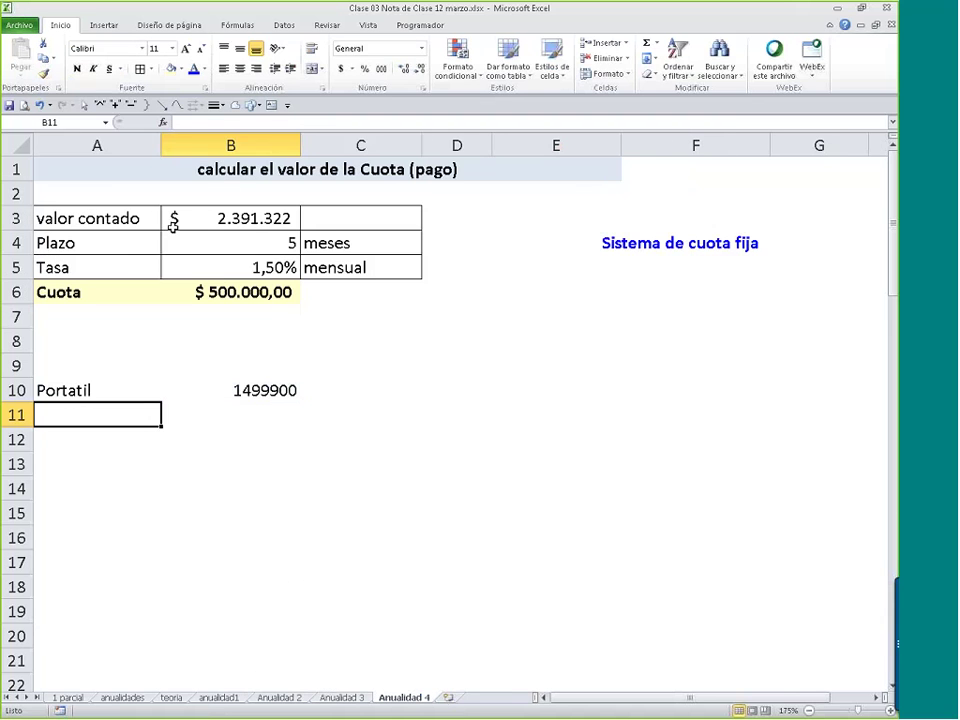
- Fill row 11 with the label "Plazo", the value 12 and the unit "meses"
text(Plazo)
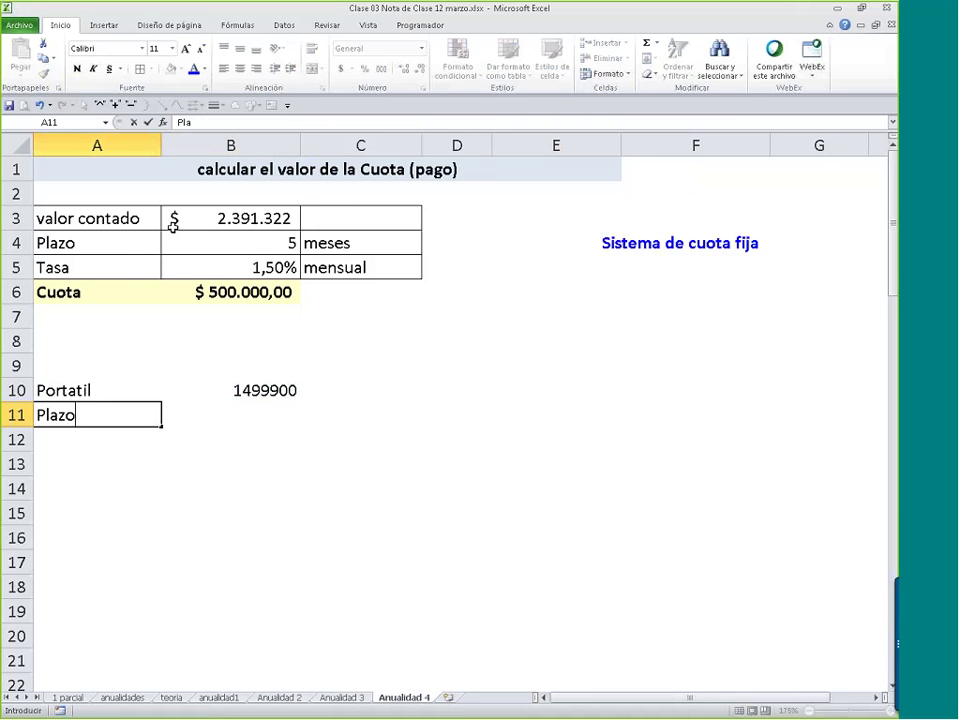
key(Tab)
text(12)
key(Tab)
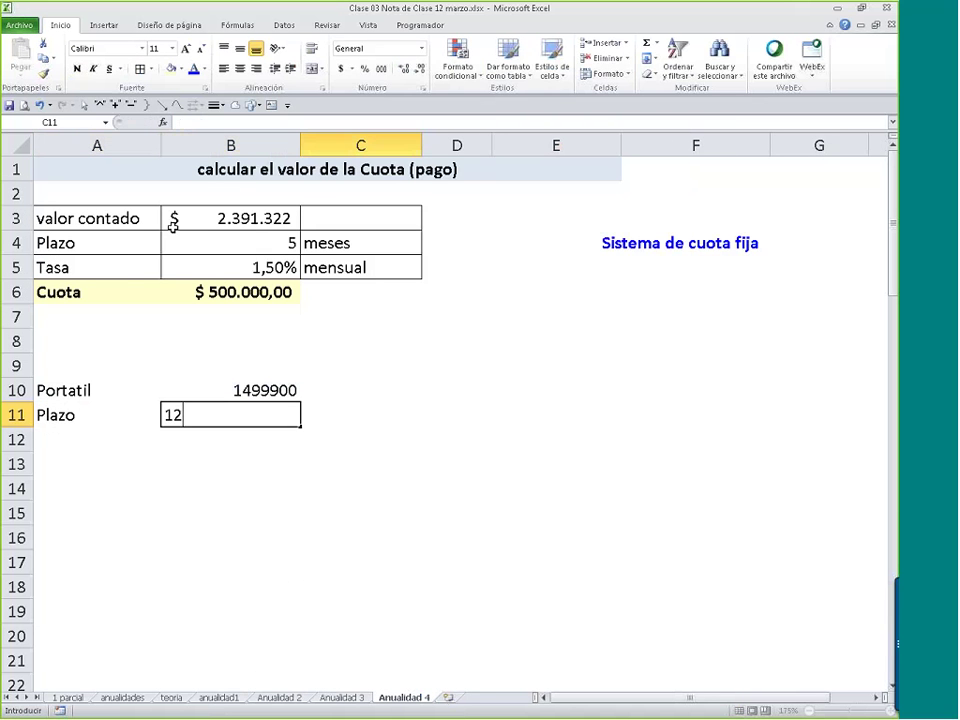
text(meses)
key(Return)
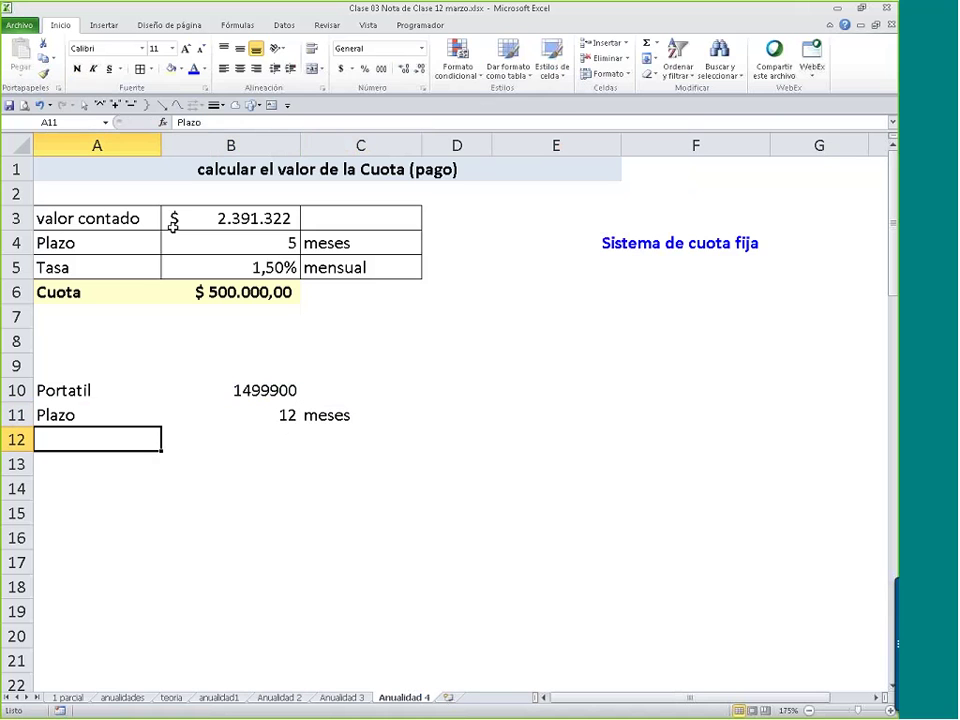
- Label A12 "Tasa" and link B12 to the TASA value in B15 of the Anualidad 2 sheet
text(tasa)
key(BackSpace)
key(BackSpace)
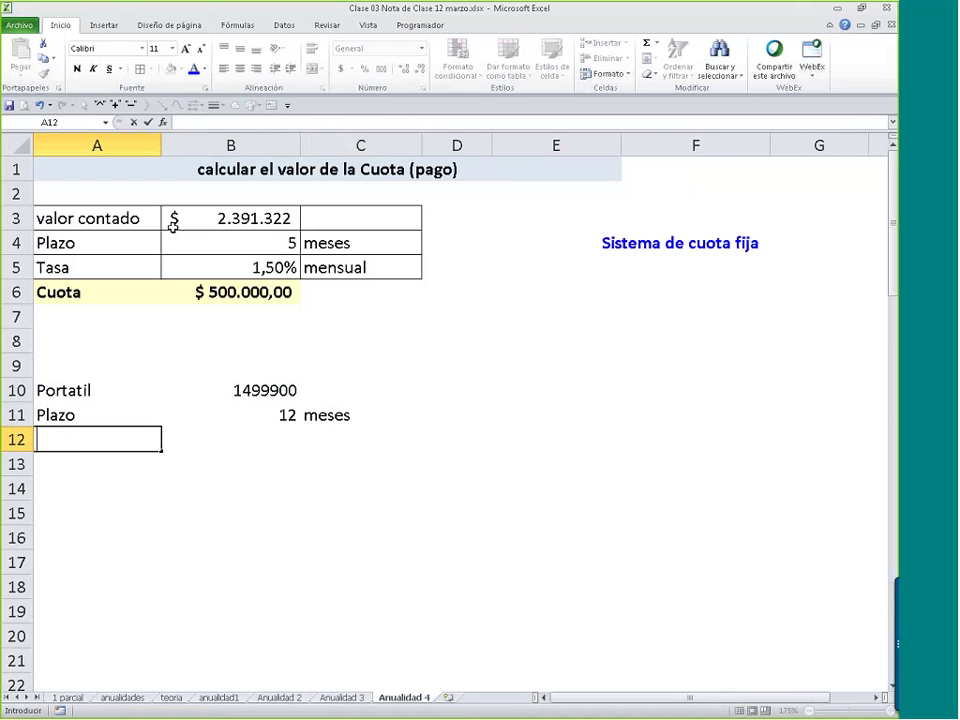
text(Tasa)
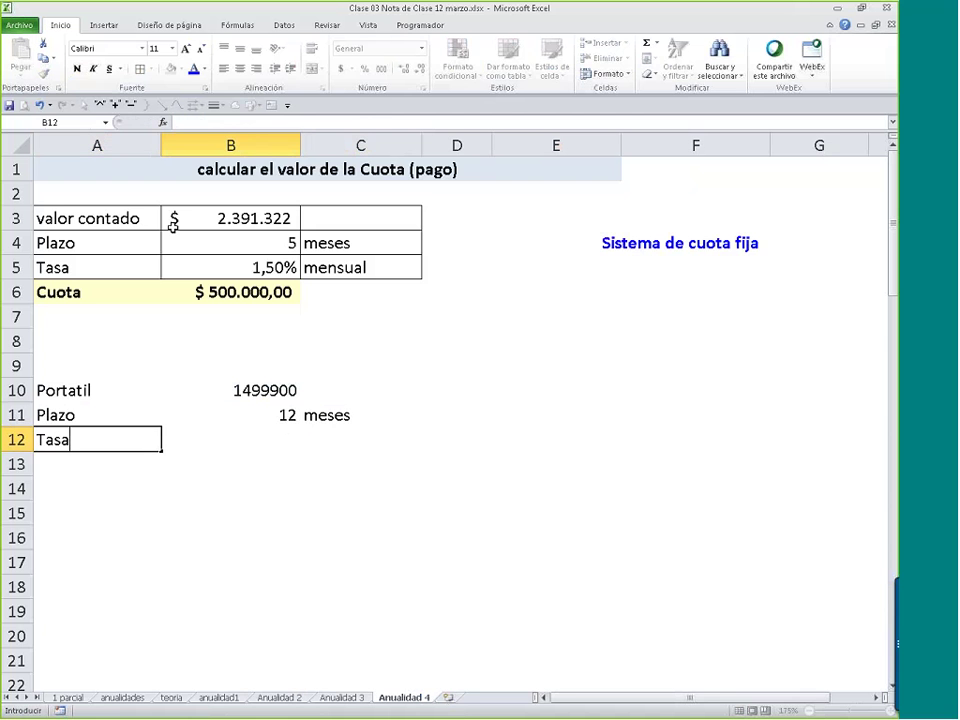
key(Tab)
text(=)
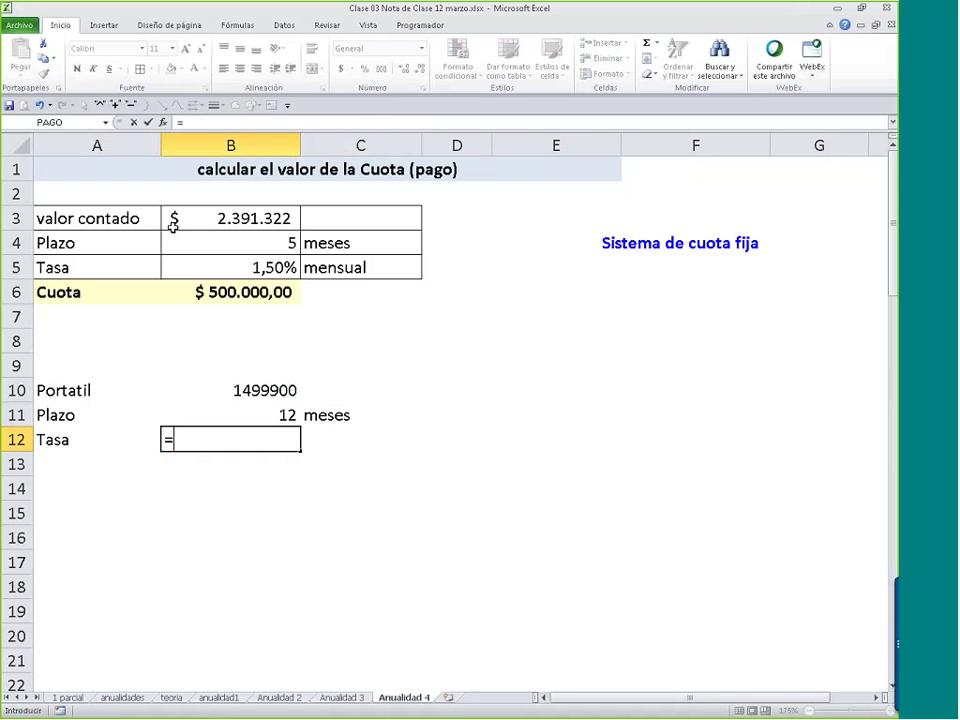
click(279, 697)
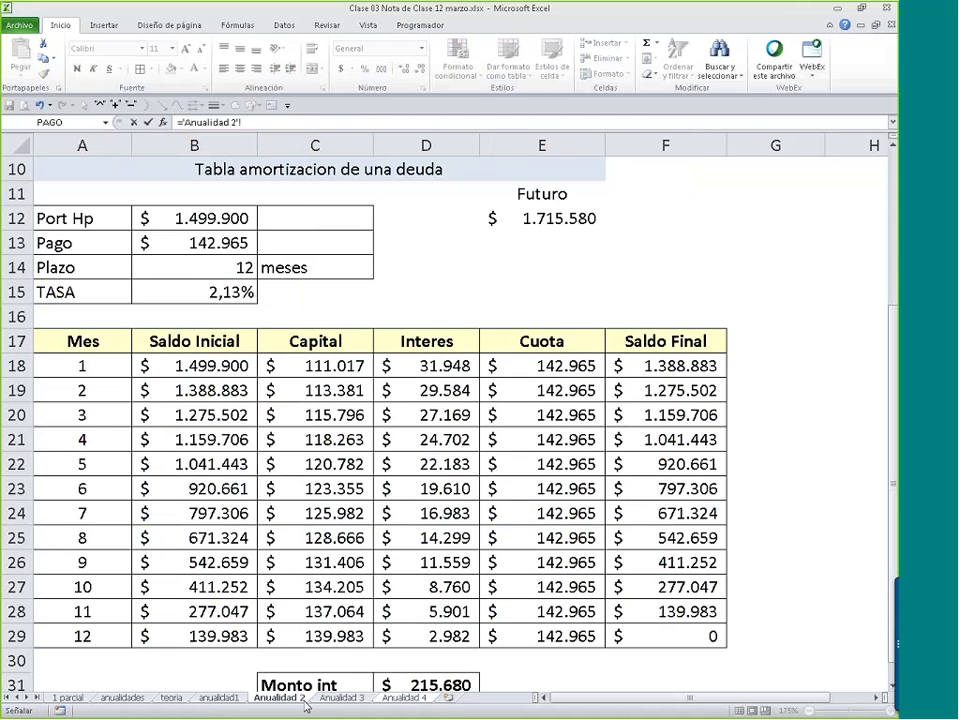
click(207, 297)
key(Return)
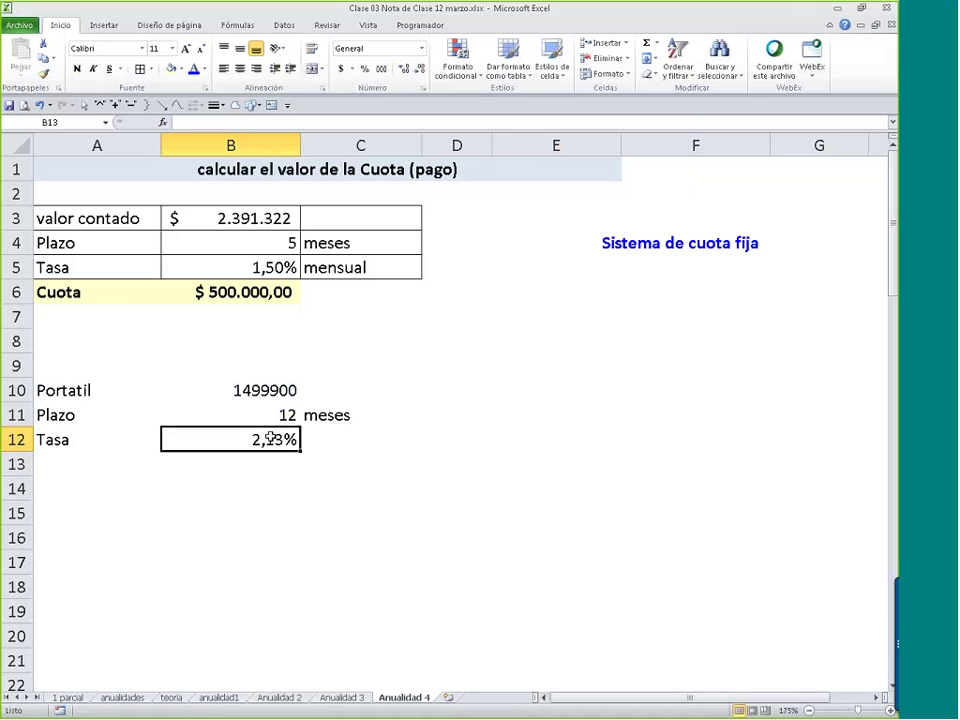
- Show additional decimal places for the Tasa in B12 to check its precision, and return it to two decimals
click(270, 438)
click(403, 70)
click(403, 70)
click(403, 70)
click(403, 70)
click(403, 70)
click(403, 70)
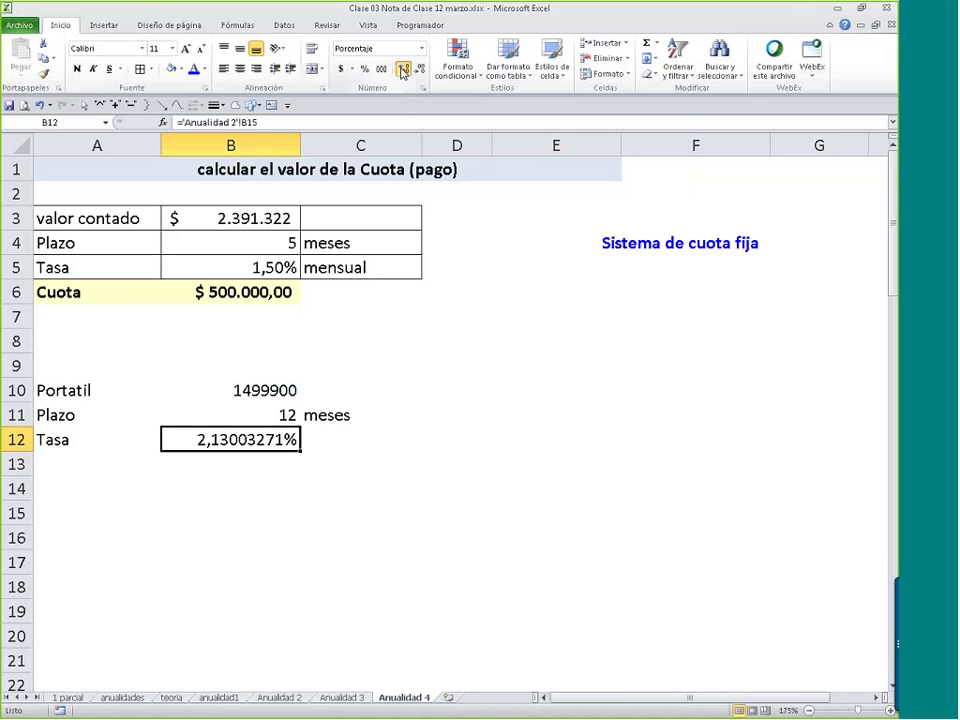
click(419, 68)
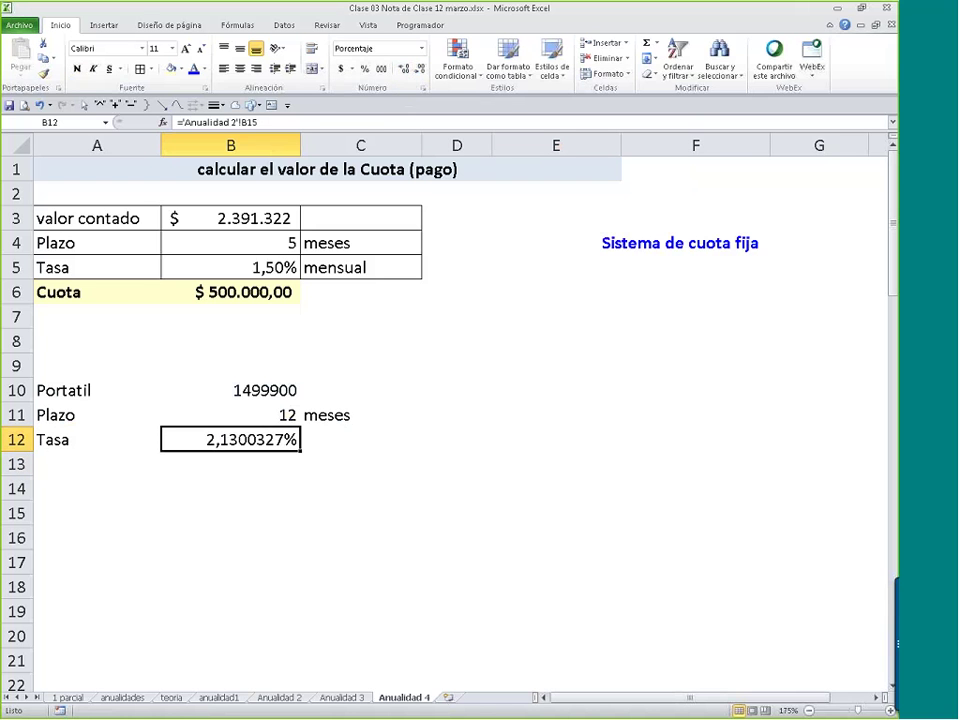
click(419, 68)
click(419, 68)
click(419, 68)
click(419, 68)
click(419, 68)
- Format the Portatil price in B10 as accounting currency without decimals
click(285, 390)
click(381, 68)
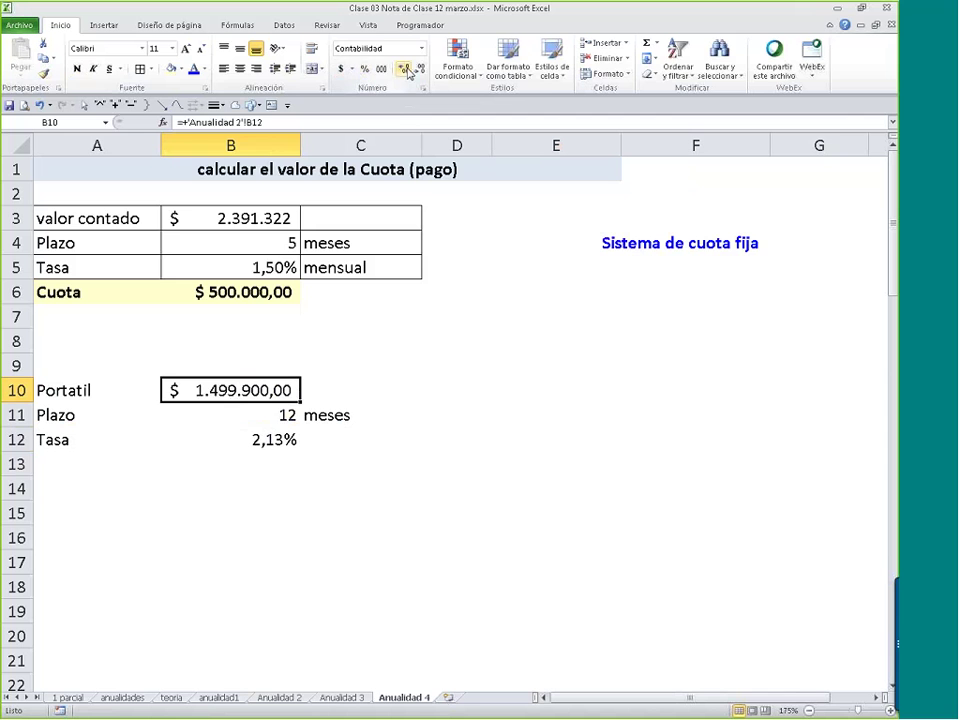
click(420, 68)
click(420, 68)
- Copy the Cuota label with its formatting from A6 to A14
click(78, 483)
drag(80, 292, 240, 309)
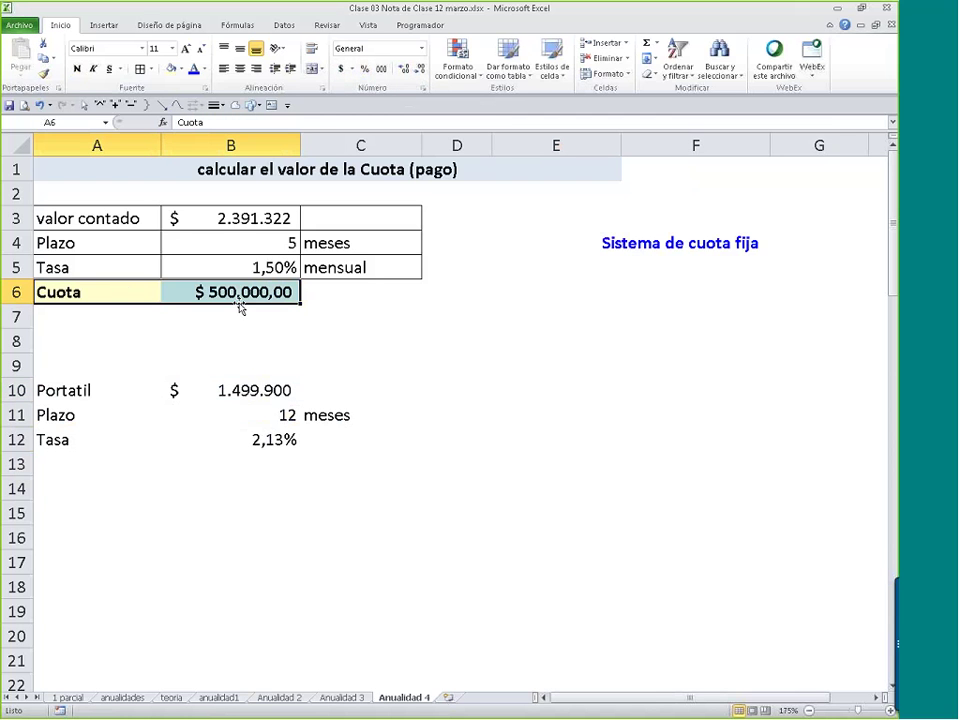
click(138, 297)
drag(138, 297, 120, 483)
- Calculate the laptop's Cuota in B14 with the PAGO function, using B12 as Tasa, B11 as Nper and -B10 as Va
click(236, 488)
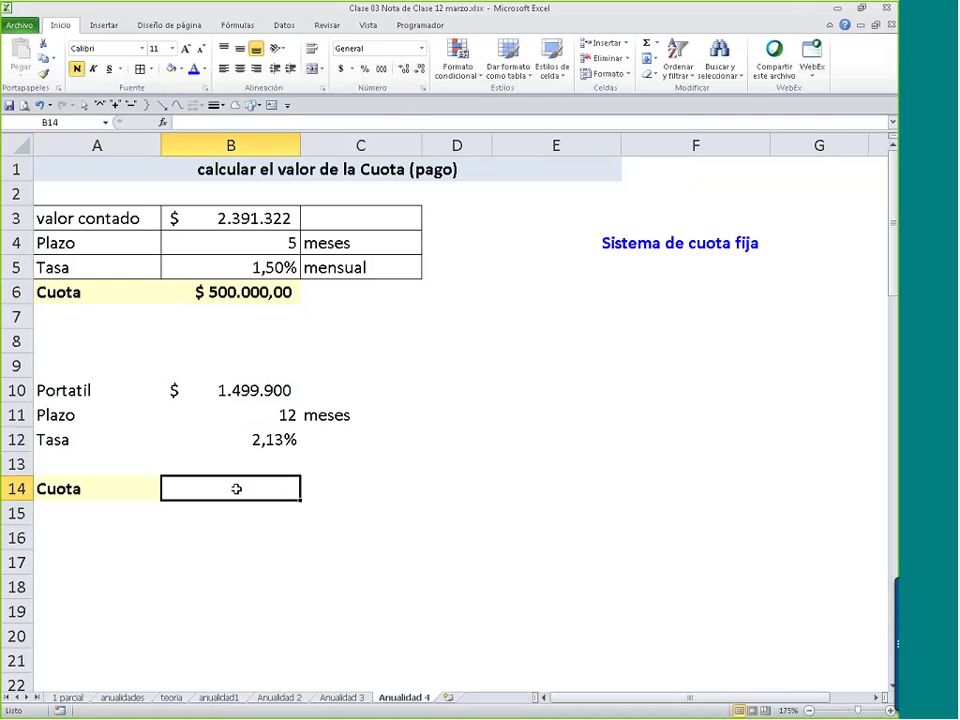
text(=pago()
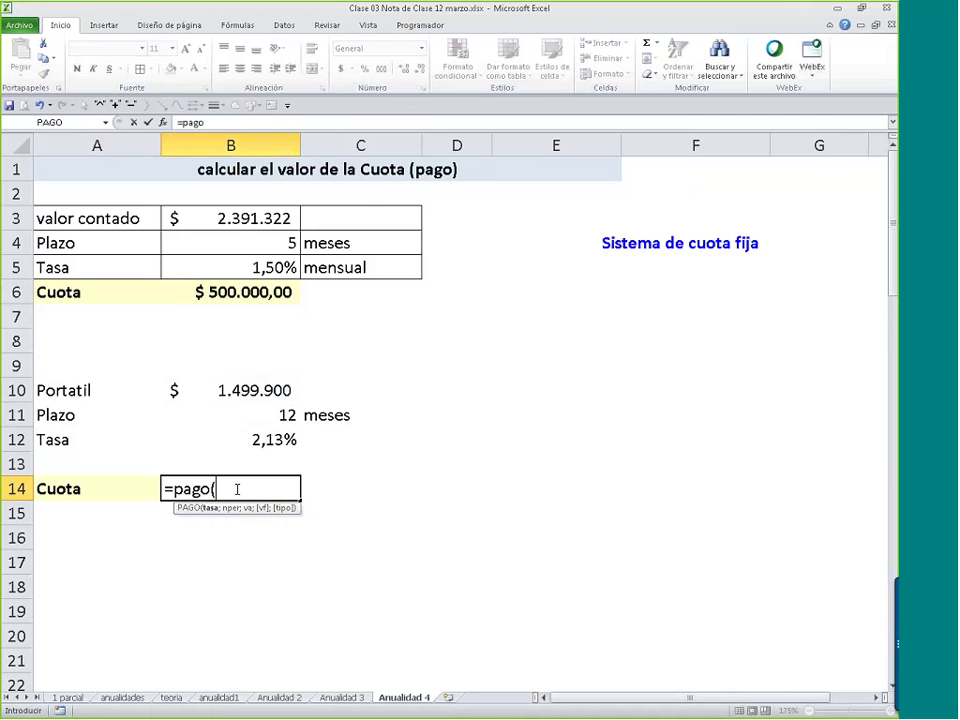
text())
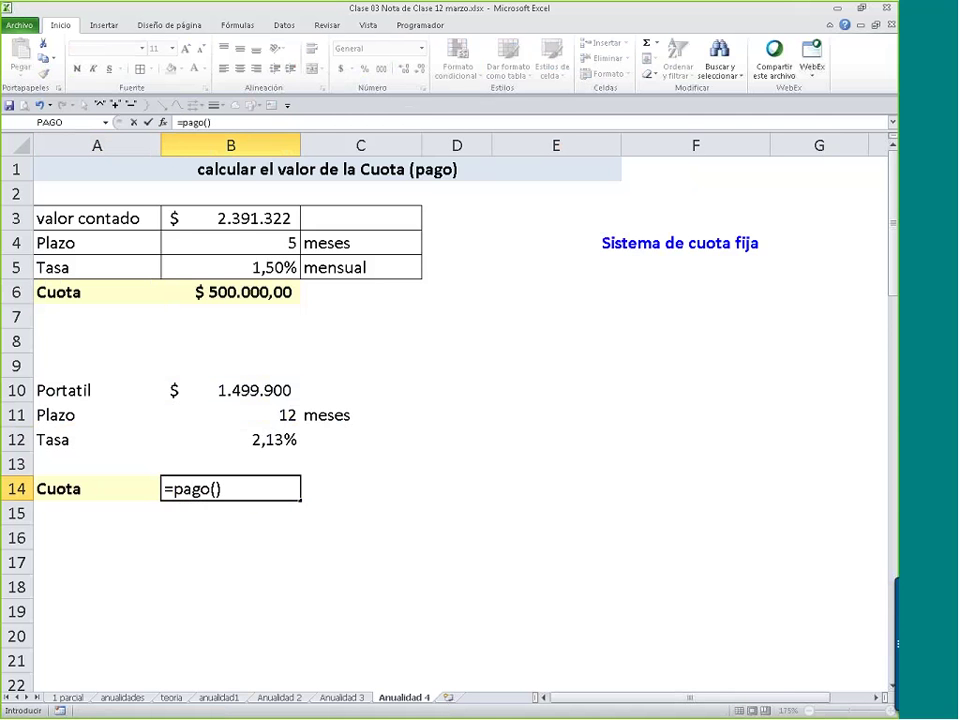
click(165, 128)
drag(470, 313, 575, 311)
click(230, 440)
click(541, 361)
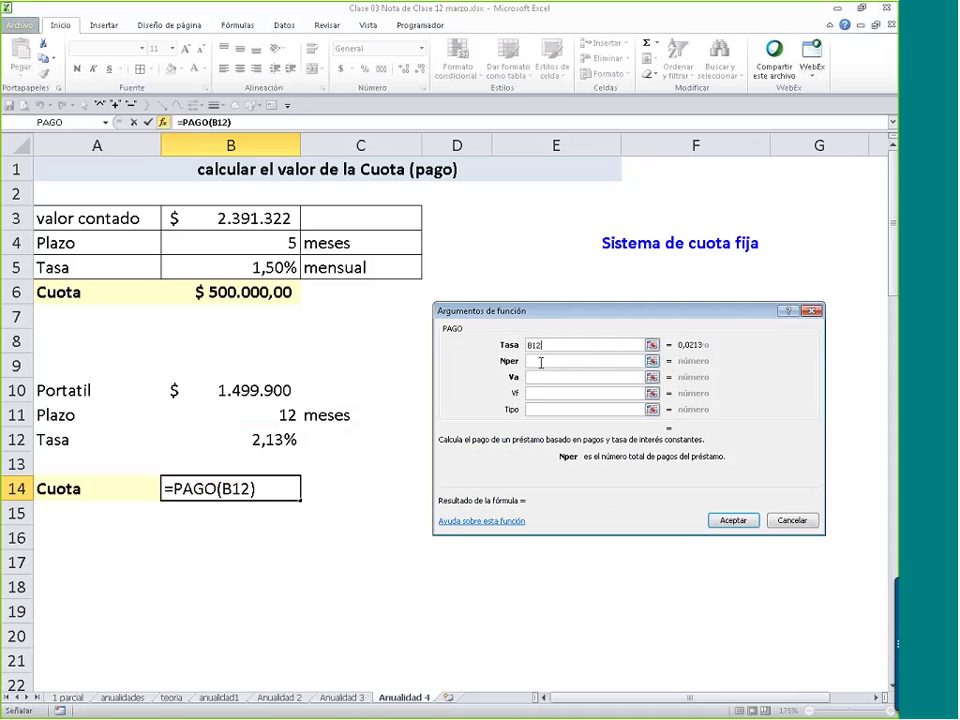
click(552, 376)
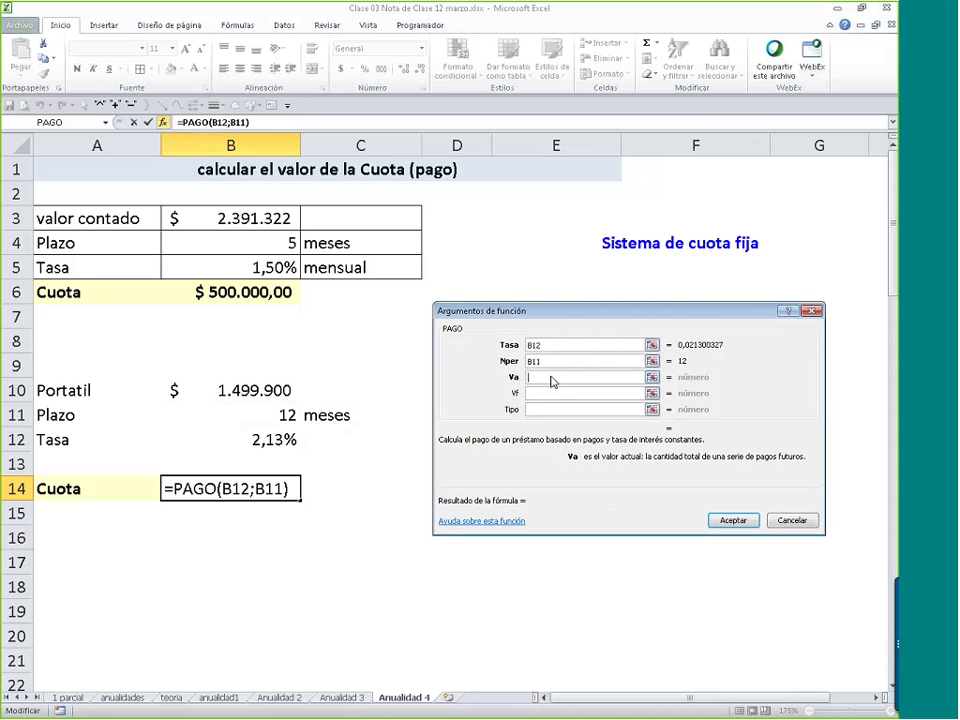
text(-)
click(259, 392)
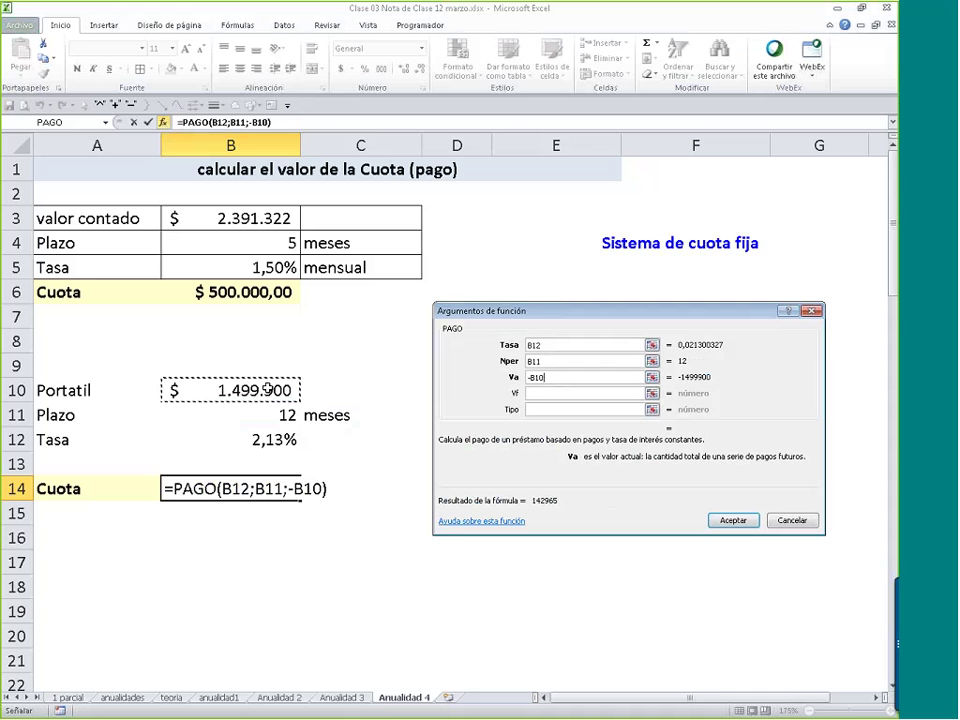
key(Return)
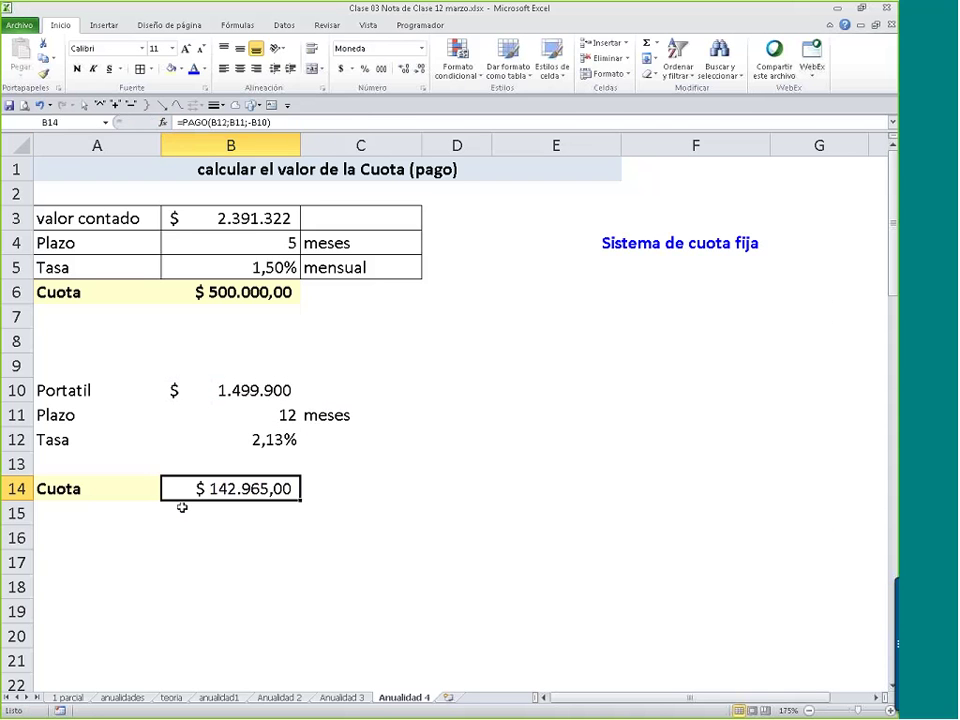
- Fill the Cuota cells A14:B14 with light yellow, and compare the instalment with the Pago on the Anualidad 2 sheet
drag(125, 489, 200, 488)
click(170, 68)
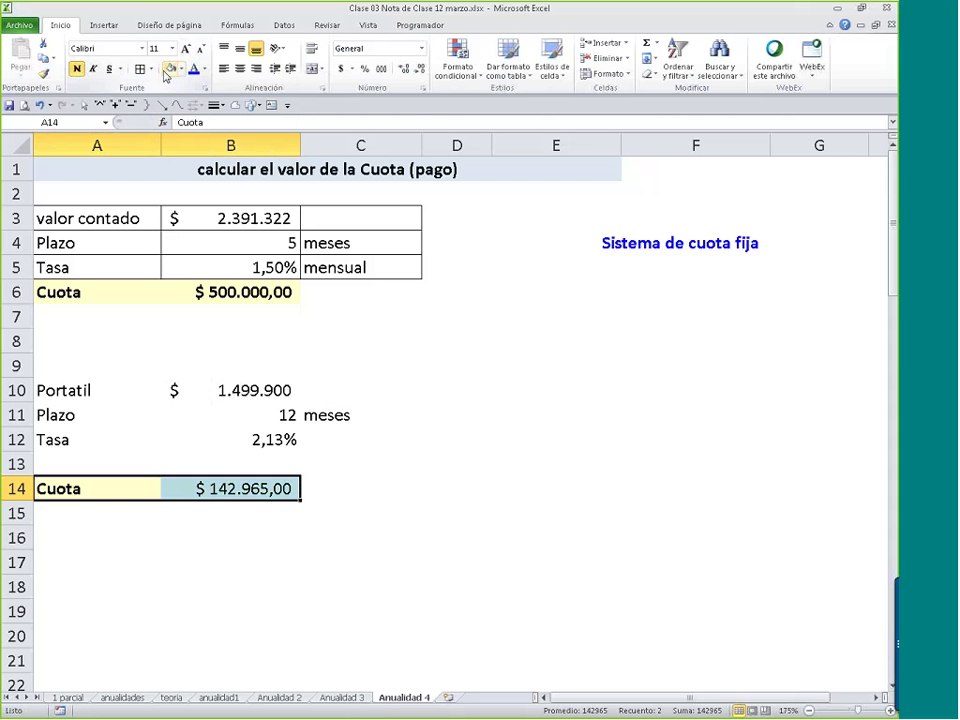
click(284, 698)
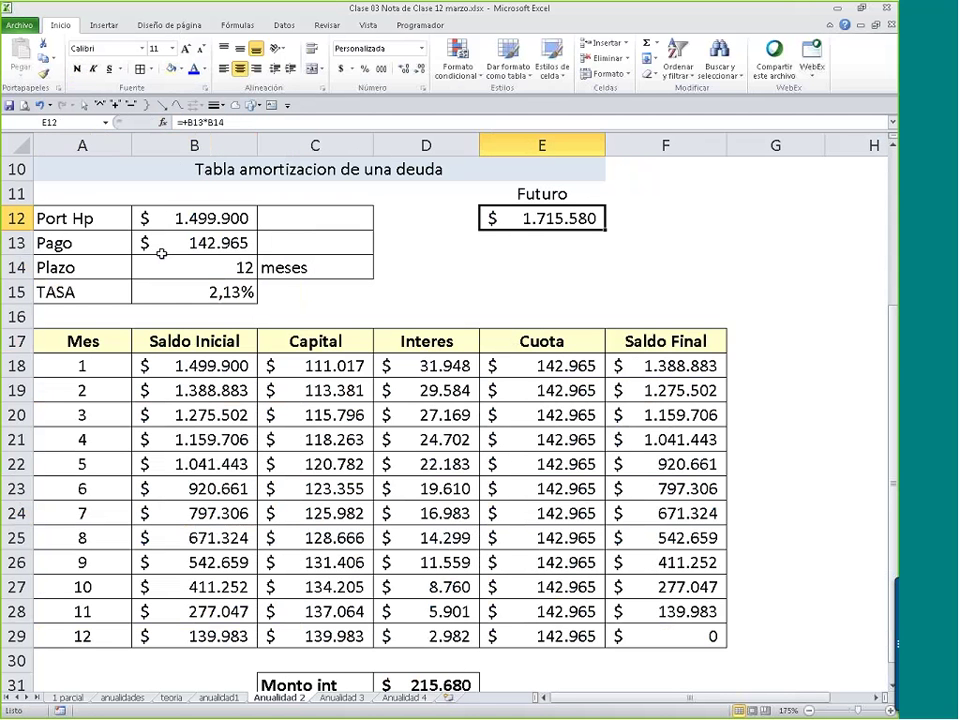
drag(70, 243, 200, 243)
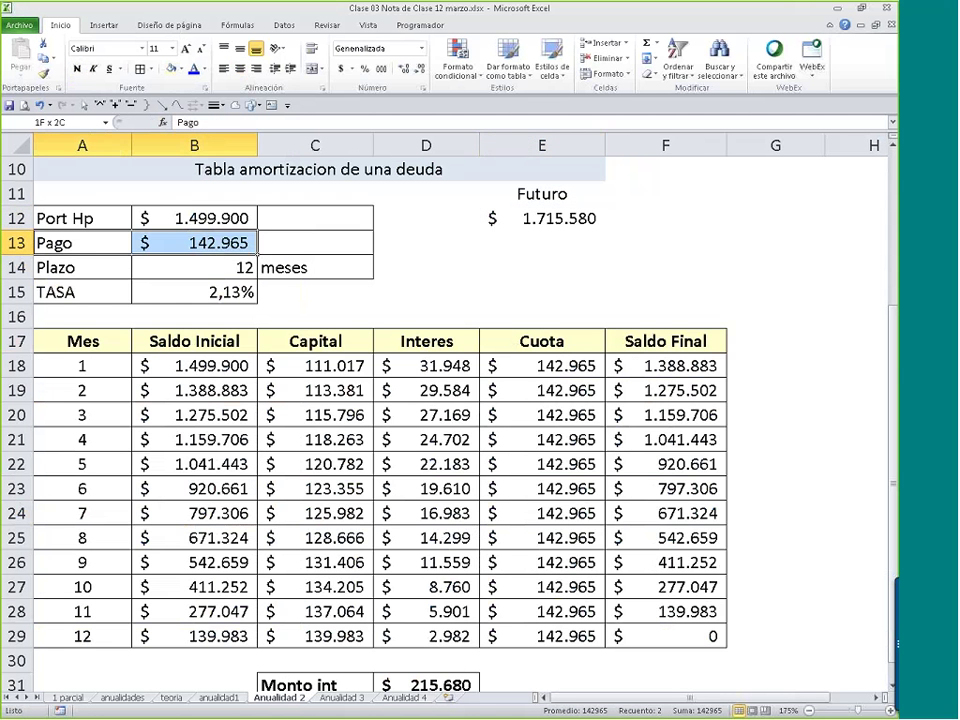
click(404, 697)
- Add all borders to the laptop data in A10:C12 and the Cuota in A14:B14, and review the PAGO formula in B14
drag(70, 390, 306, 436)
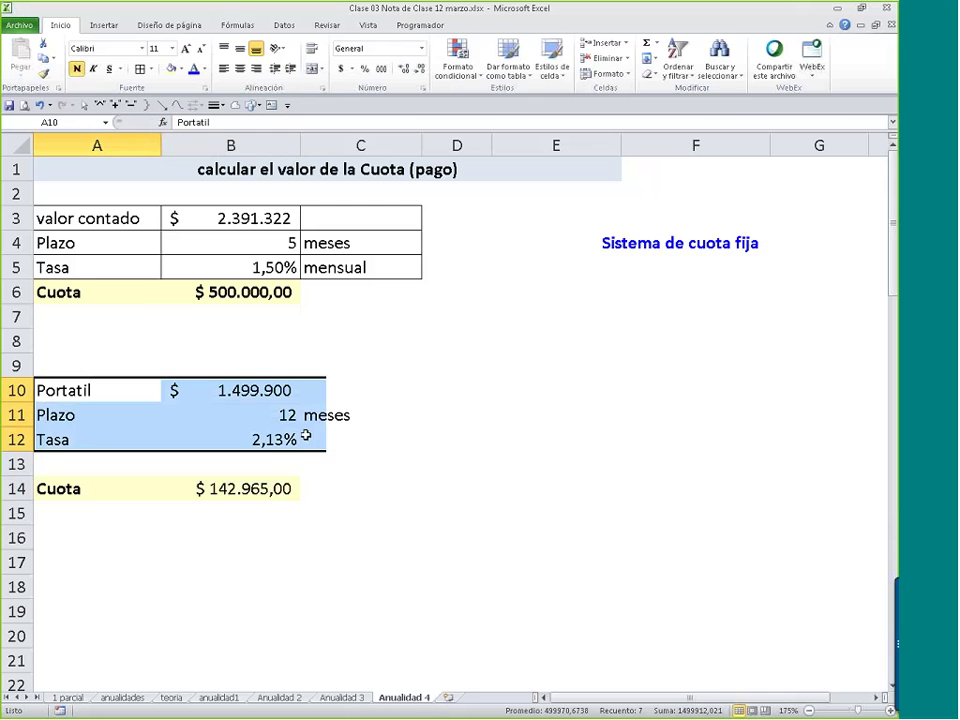
click(140, 68)
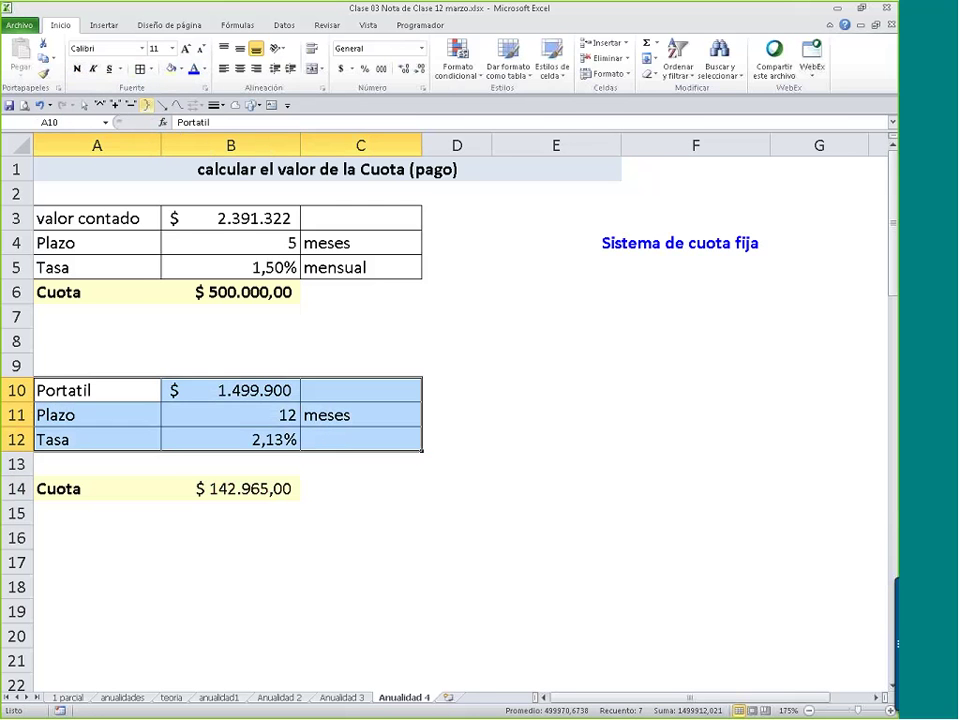
drag(90, 488, 228, 488)
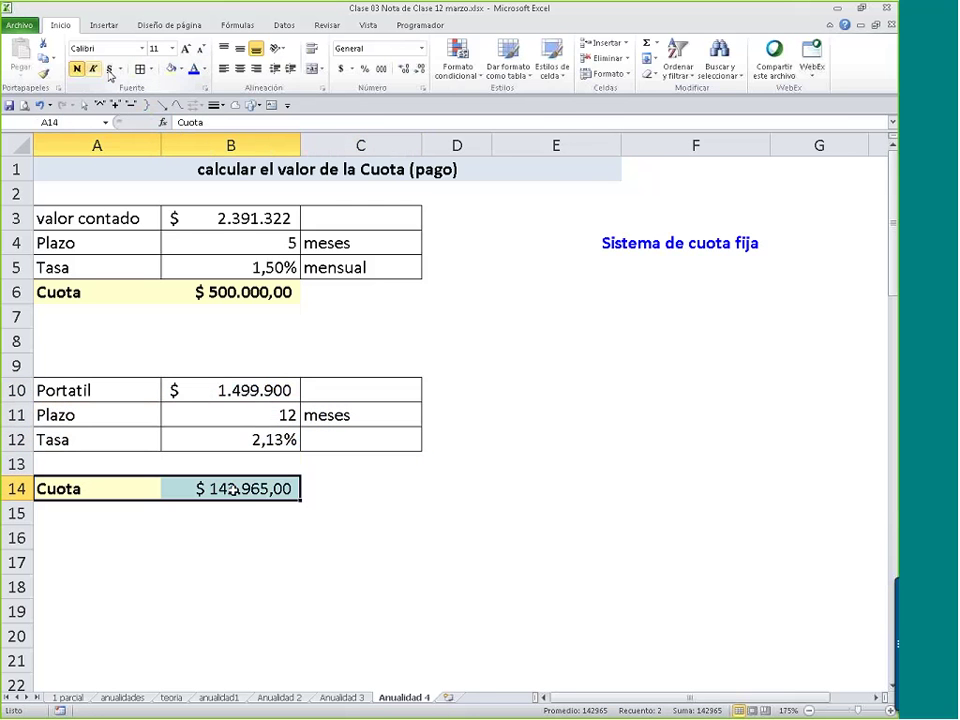
click(220, 488)
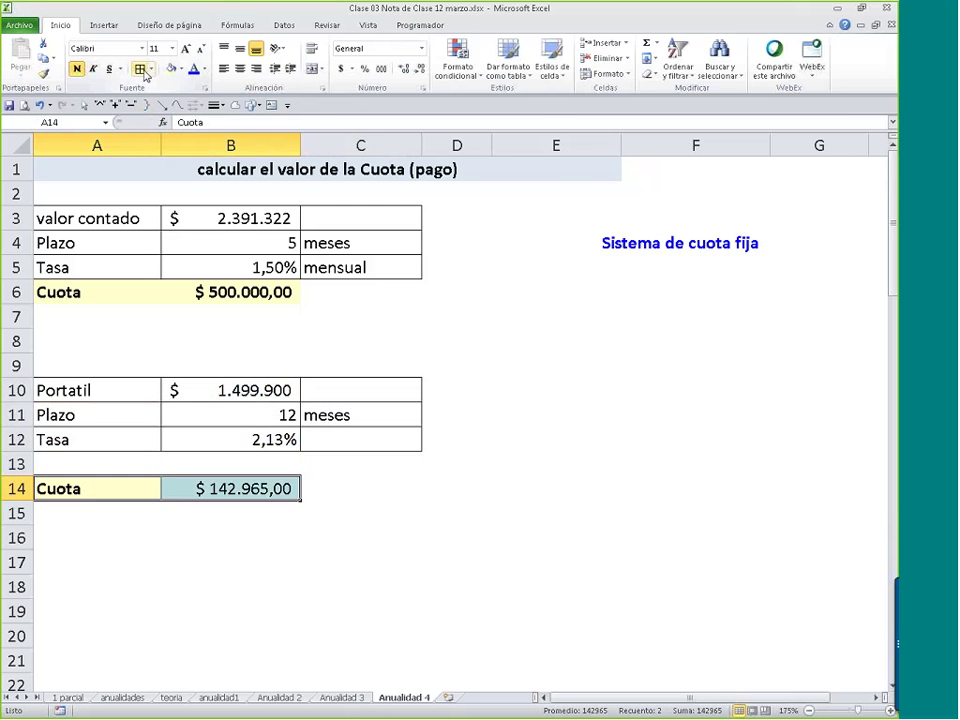
double_click(218, 488)
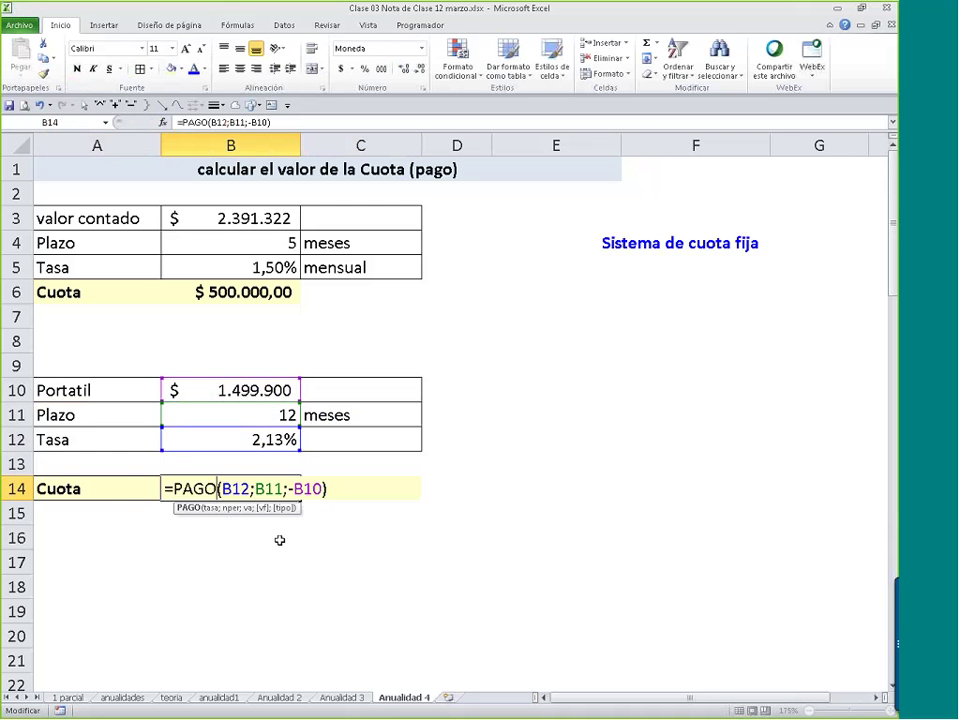
key(Escape)
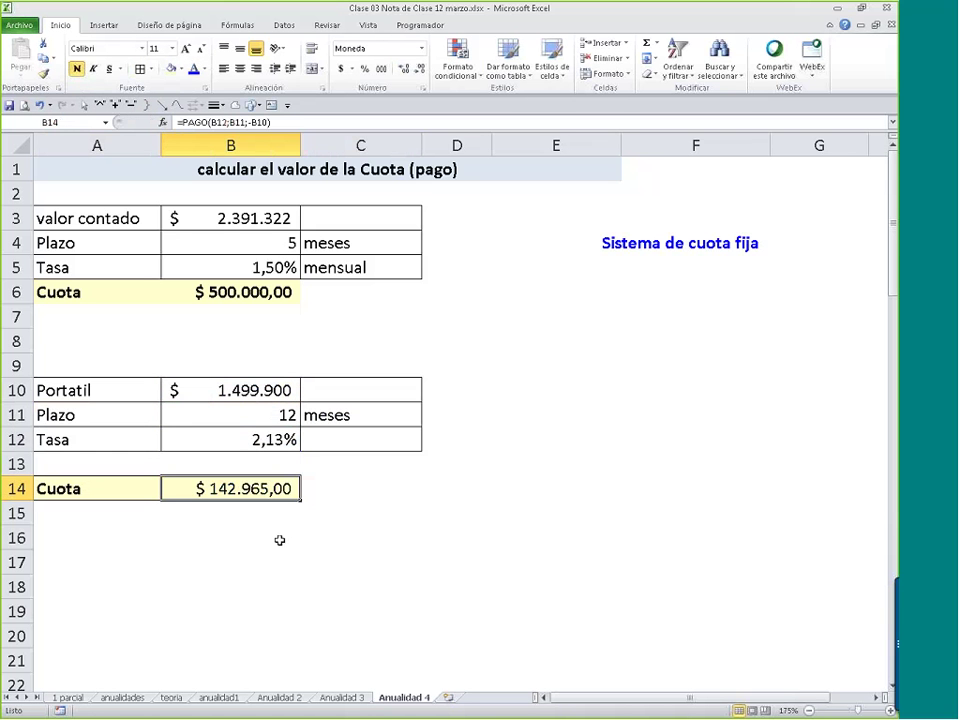
- Go to the Anualidad 5 sheet and review the title in A1 about calculating the Cuota from the future value
key(ctrl+n)
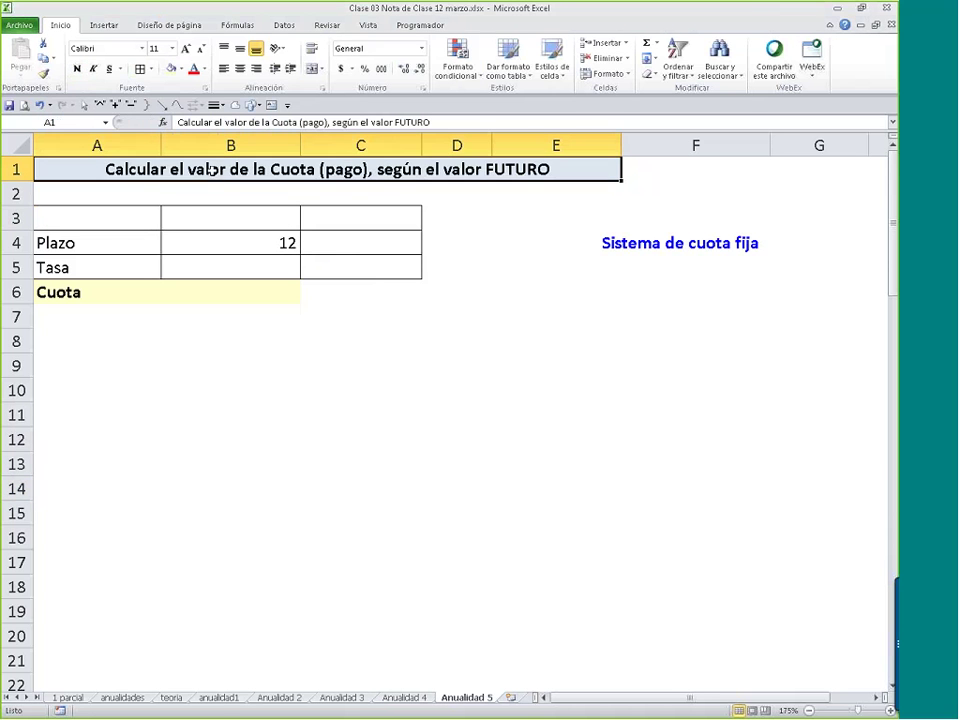
double_click(210, 172)
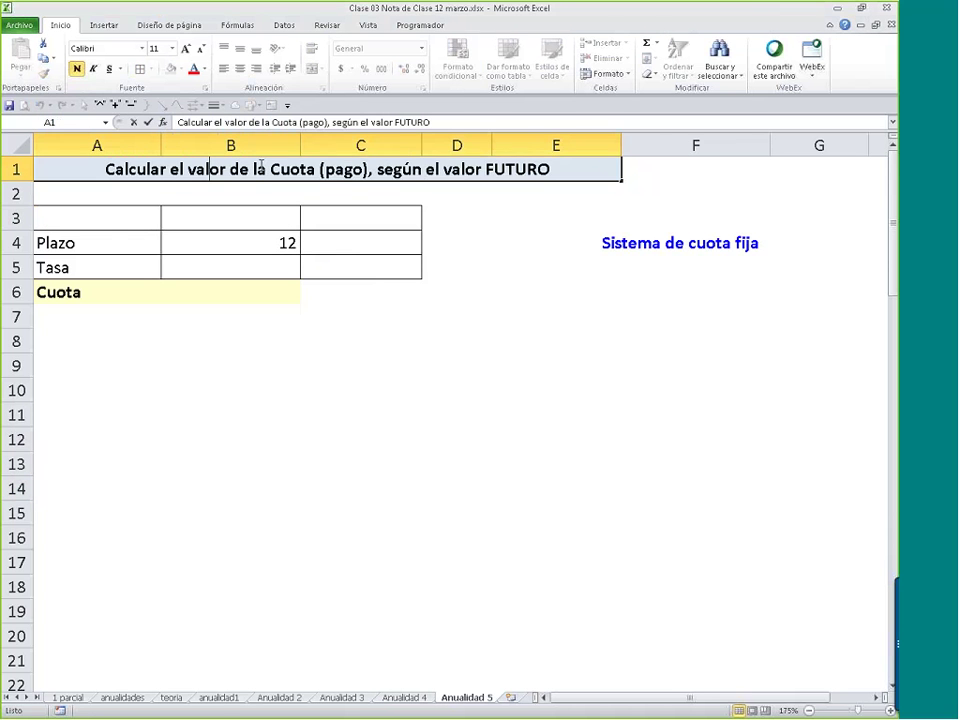
drag(255, 170, 566, 166)
- Enter the label requerimiento in A3 and the amount 5000000 in B3
click(113, 226)
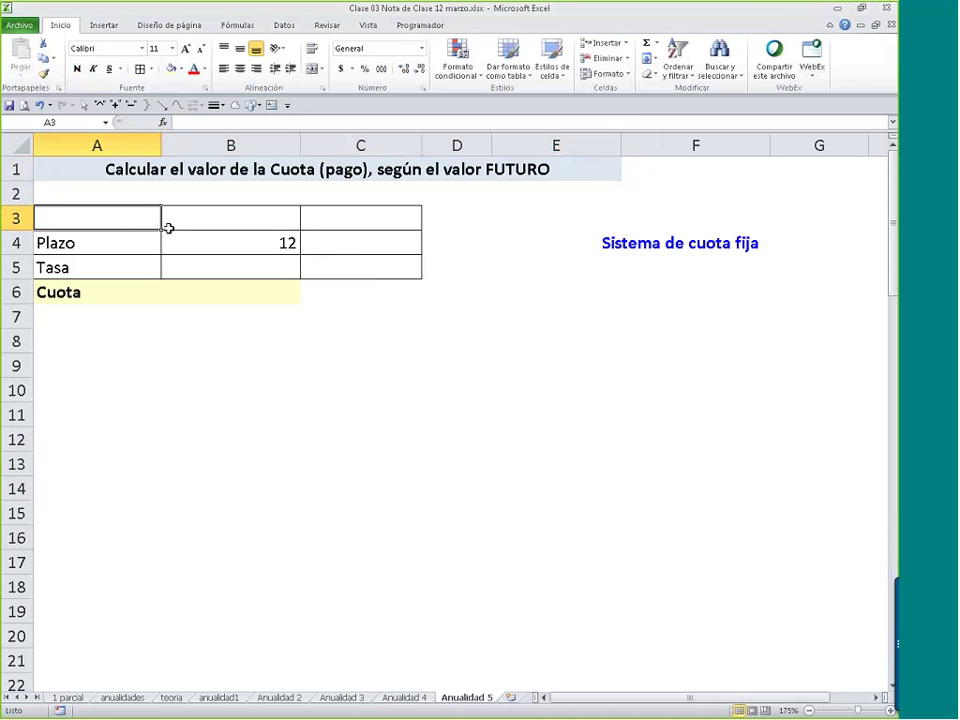
text(r)
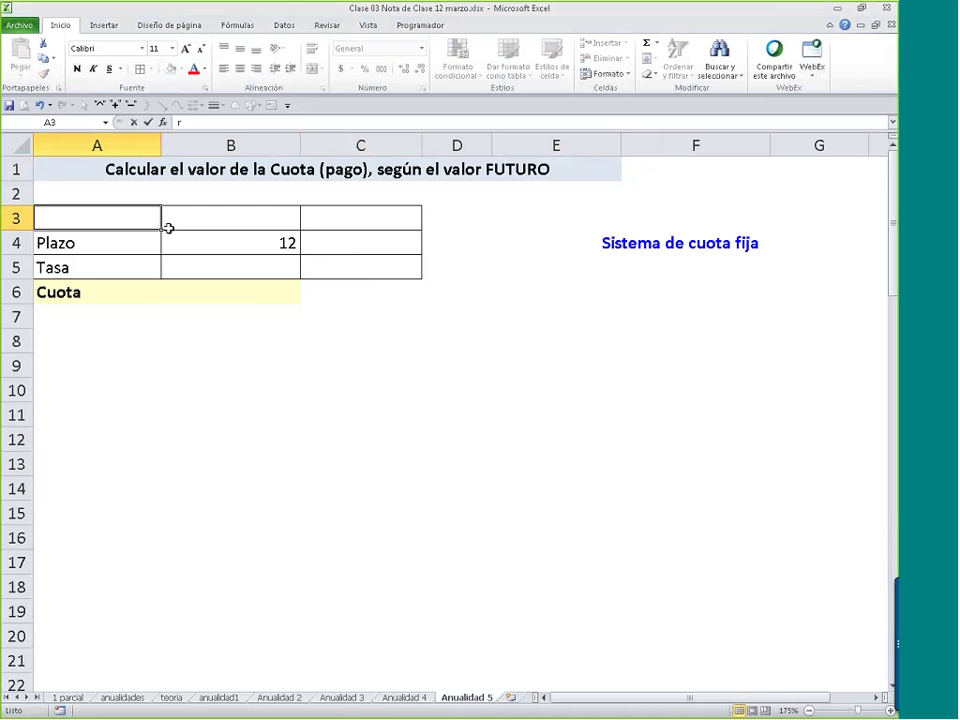
text(equerimie)
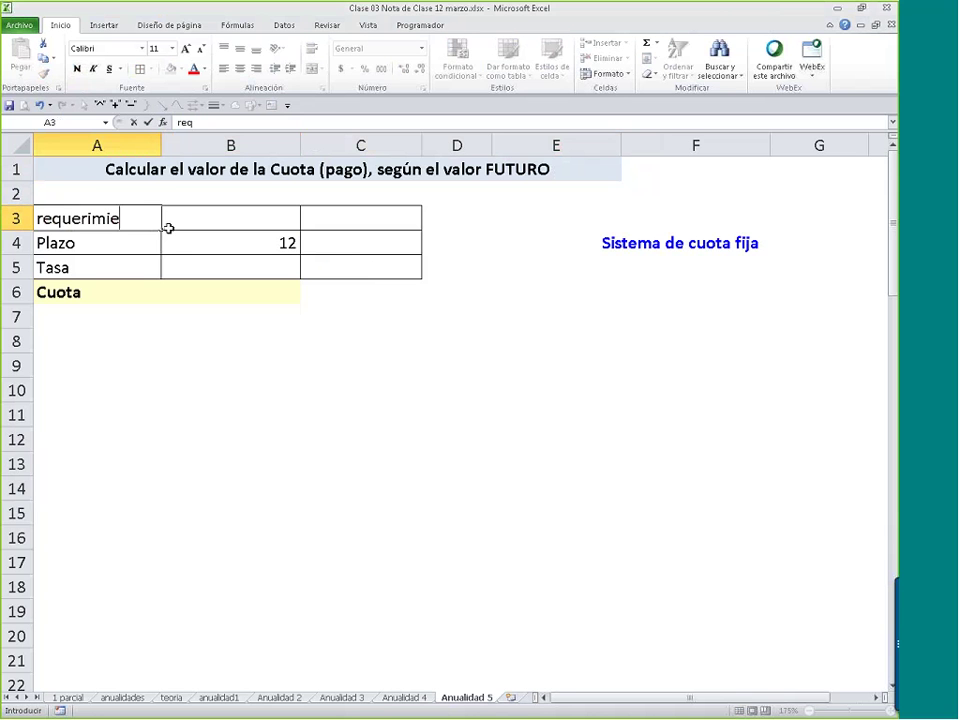
text(nto)
click(168, 228)
text(5)
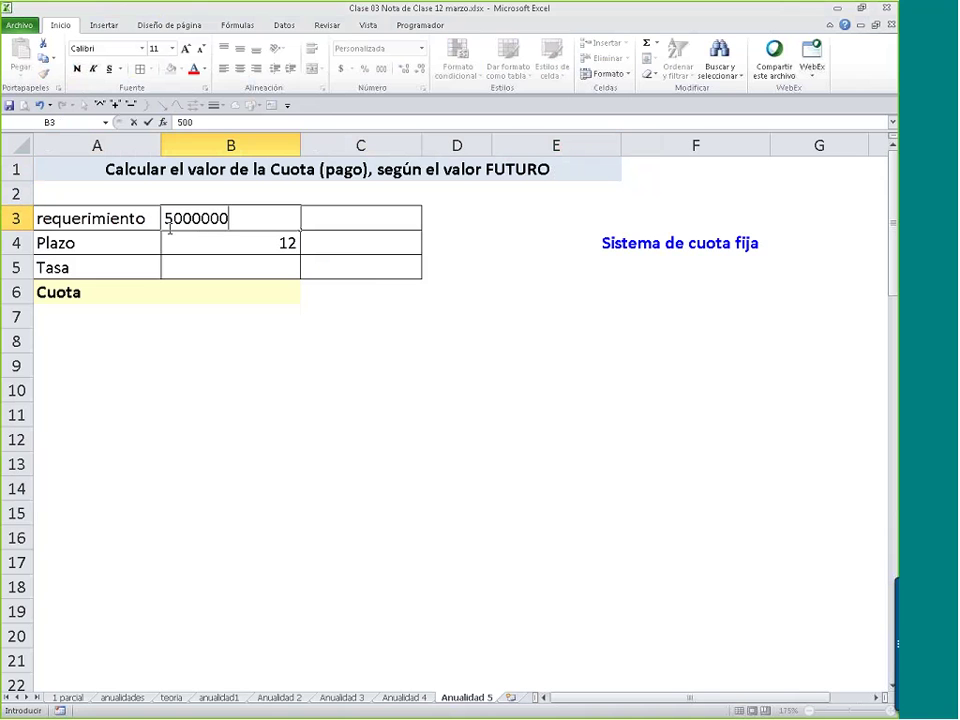
text(000000)
key(Tab)
click(168, 226)
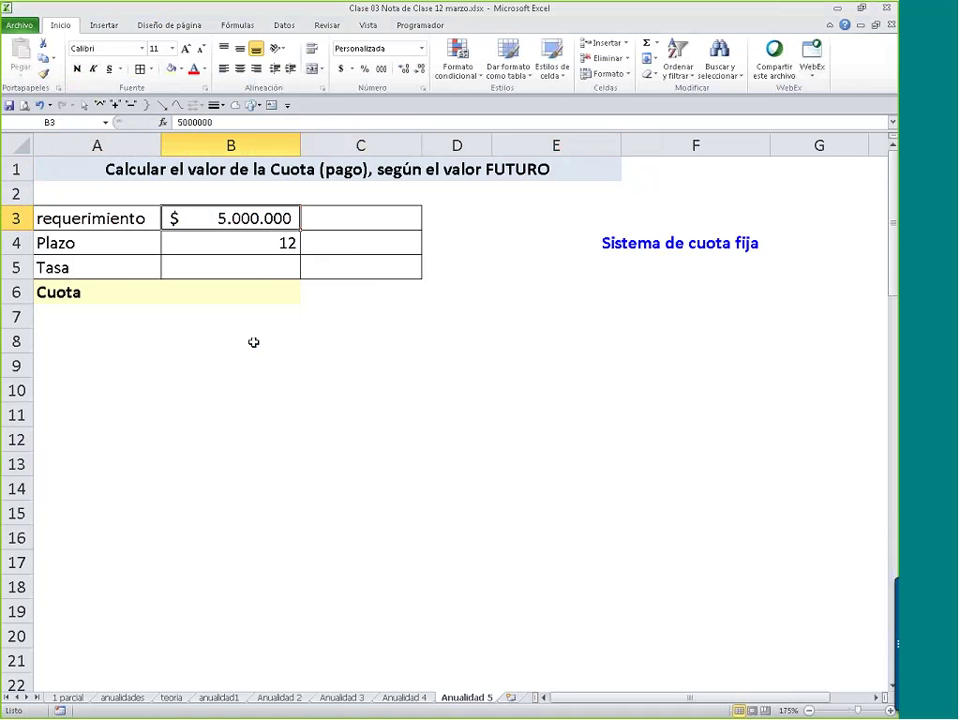
click(340, 316)
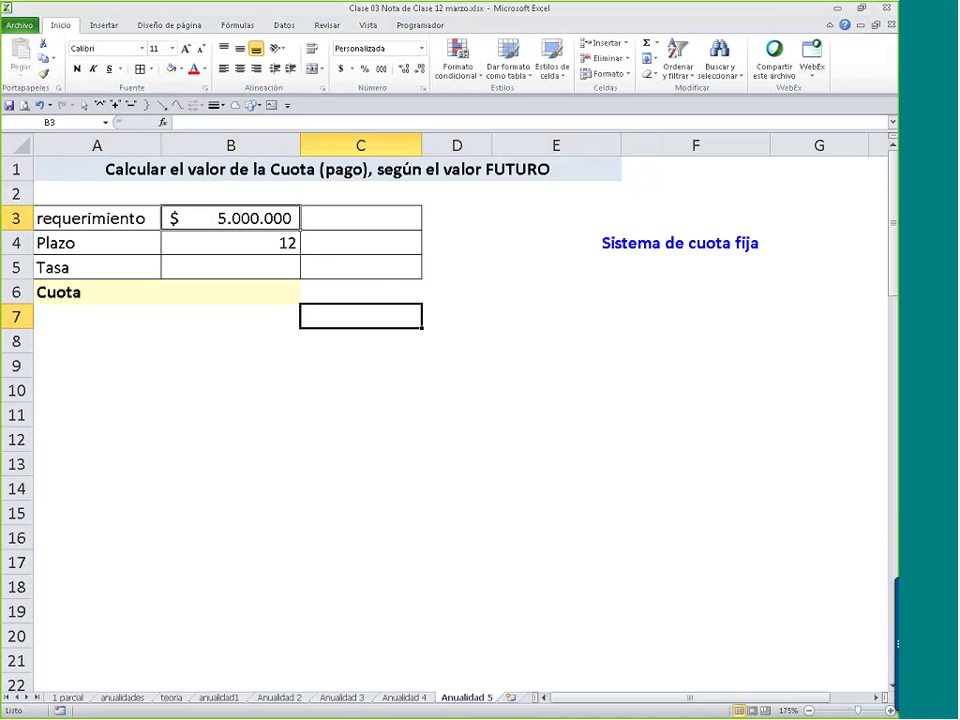
- Capitalize the initial letter of the label in A3 so it reads Requerimiento
click(40, 218)
double_click(39, 218)
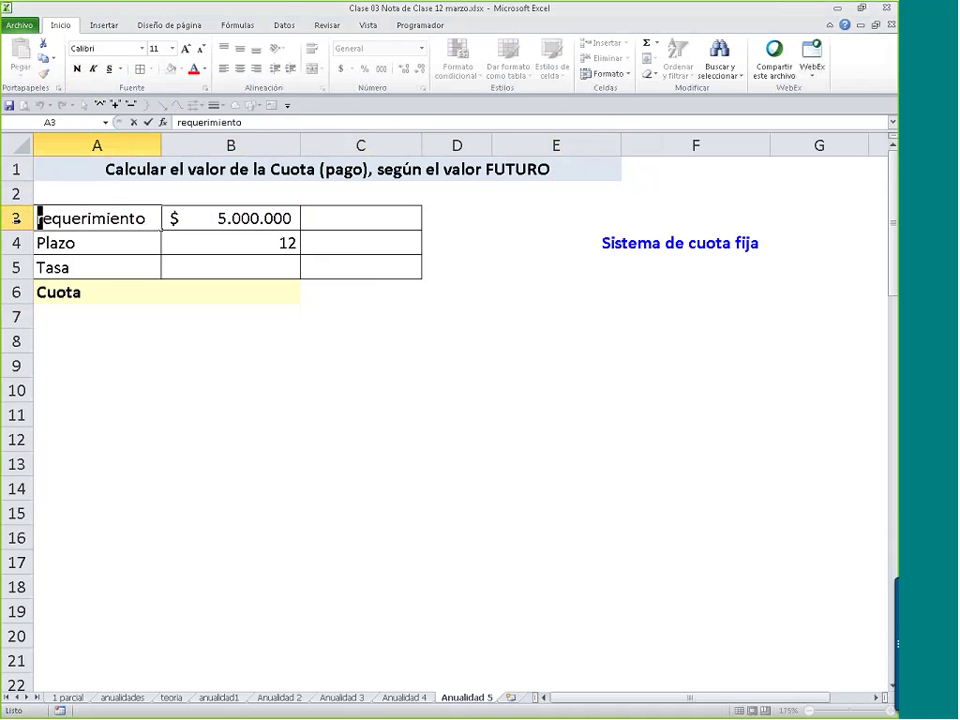
key(Delete)
text(R)
key(Return)
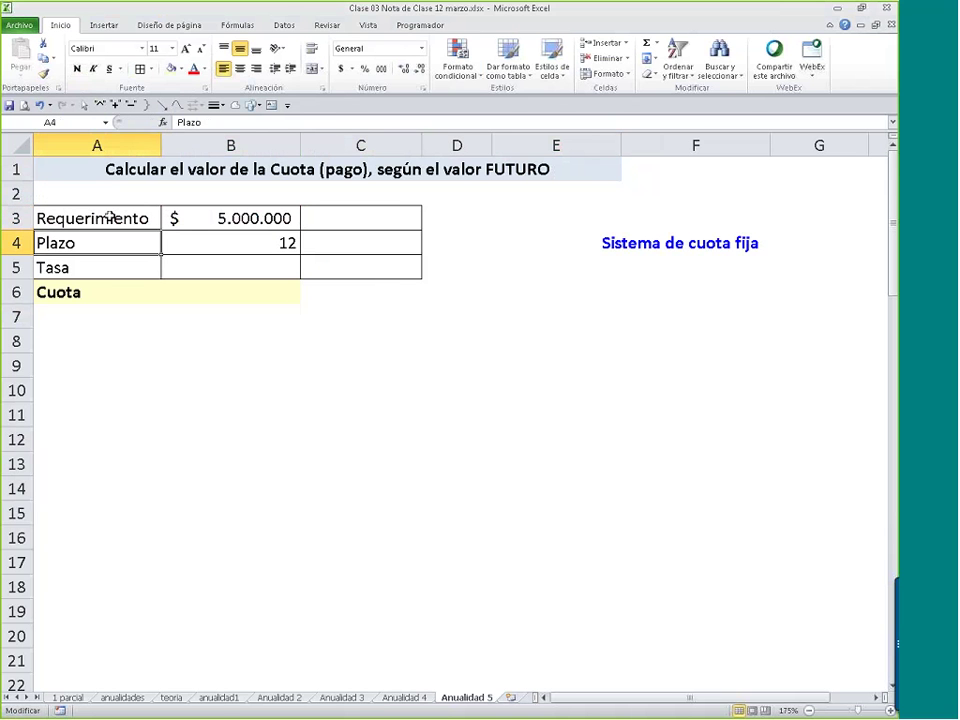
- Enter the note (en el futuro) in C3 beside the required amount
drag(110, 218, 349, 216)
click(352, 218)
text((en el)
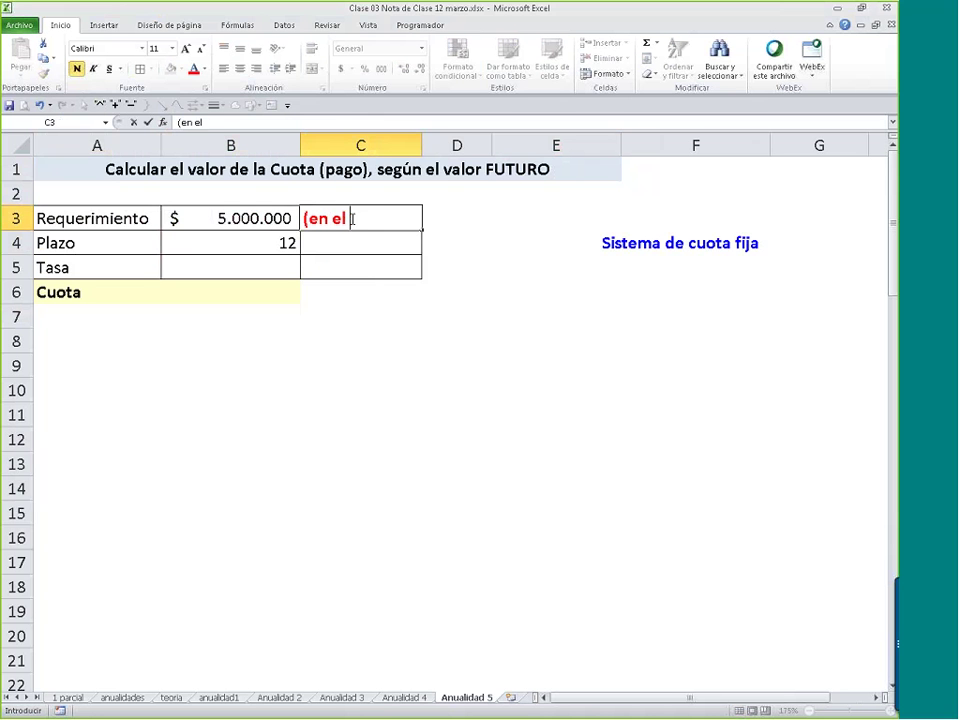
text( futuro))
key(Return)
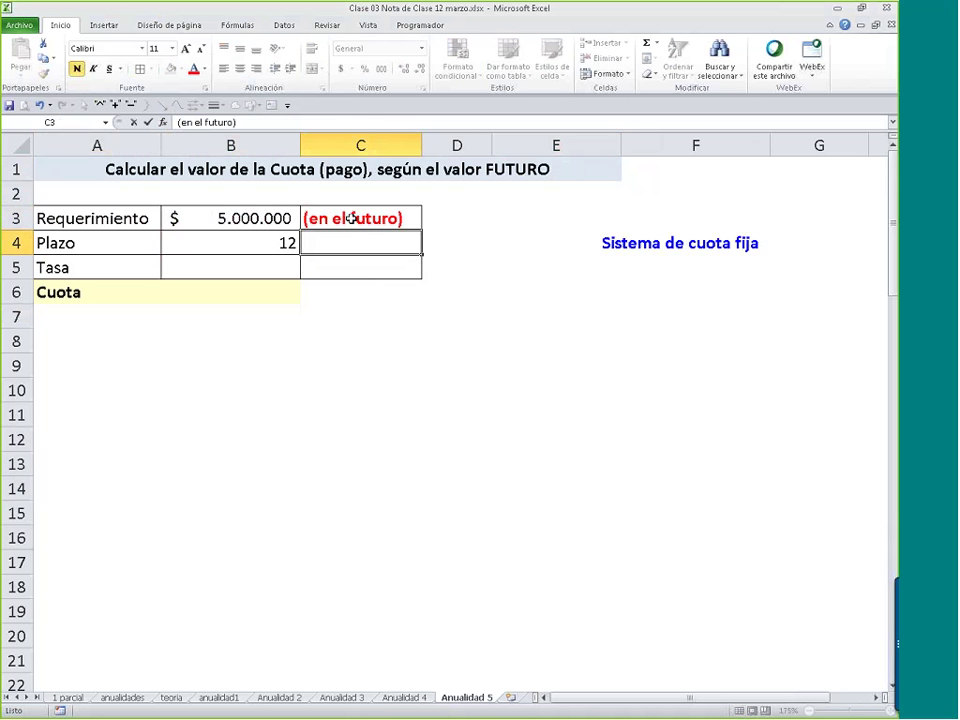
- Enter 5% as the Tasa in B5 and label it EA in C5
drag(80, 246, 396, 242)
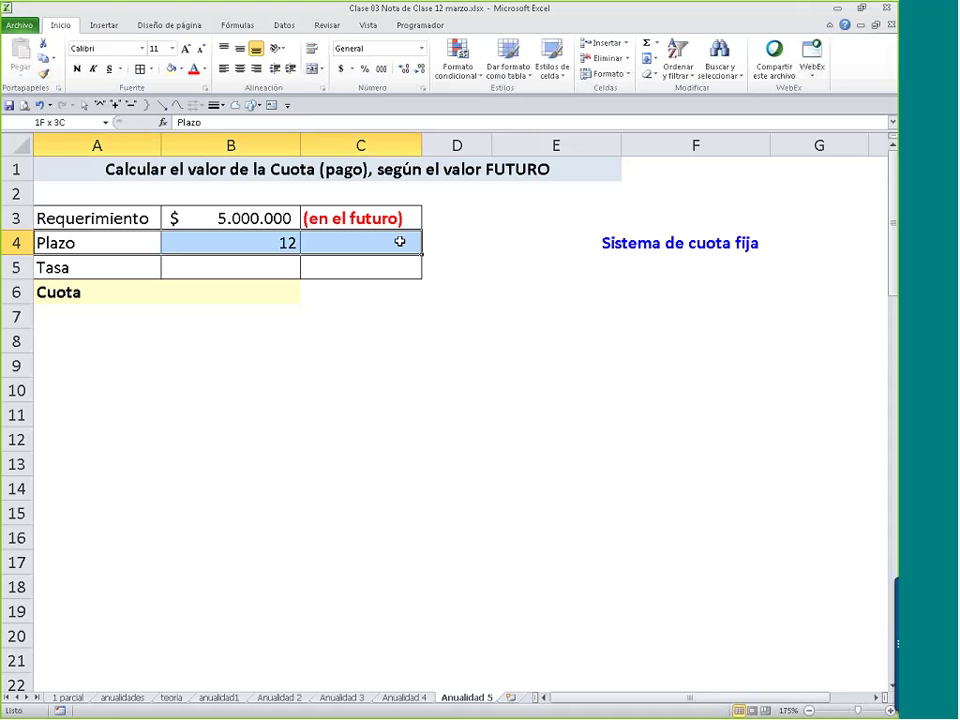
click(290, 267)
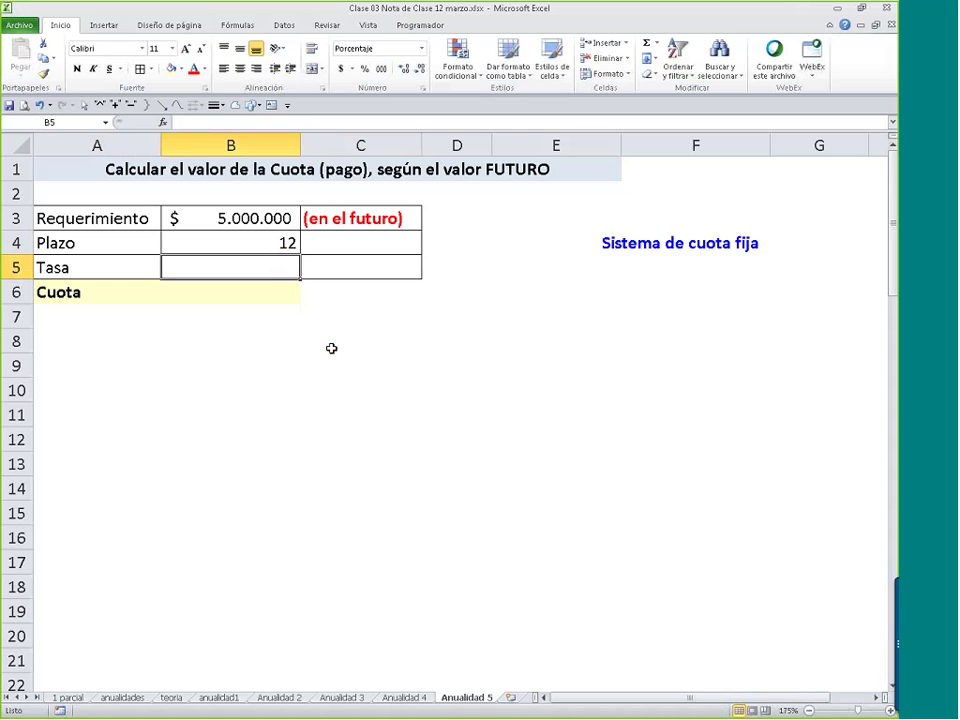
text(5%)
key(Tab)
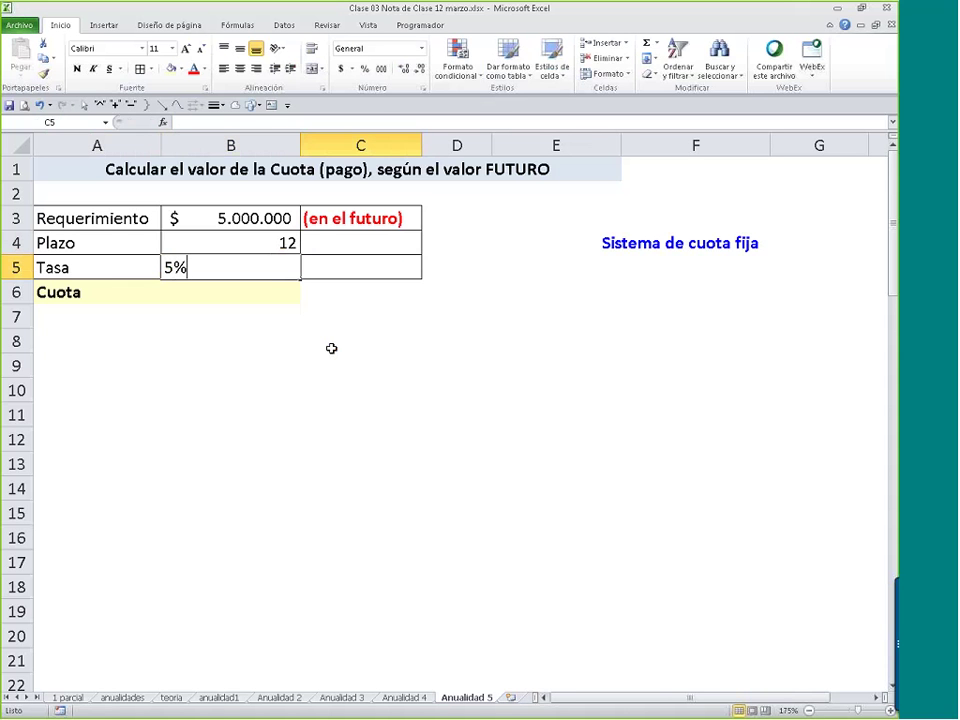
text(EA)
key(Return)
- Move the Cuota cells from A6:B6 to A8:B8, and enter meses in C4 as the Plazo unit
drag(172, 294, 232, 295)
drag(294, 302, 227, 332)
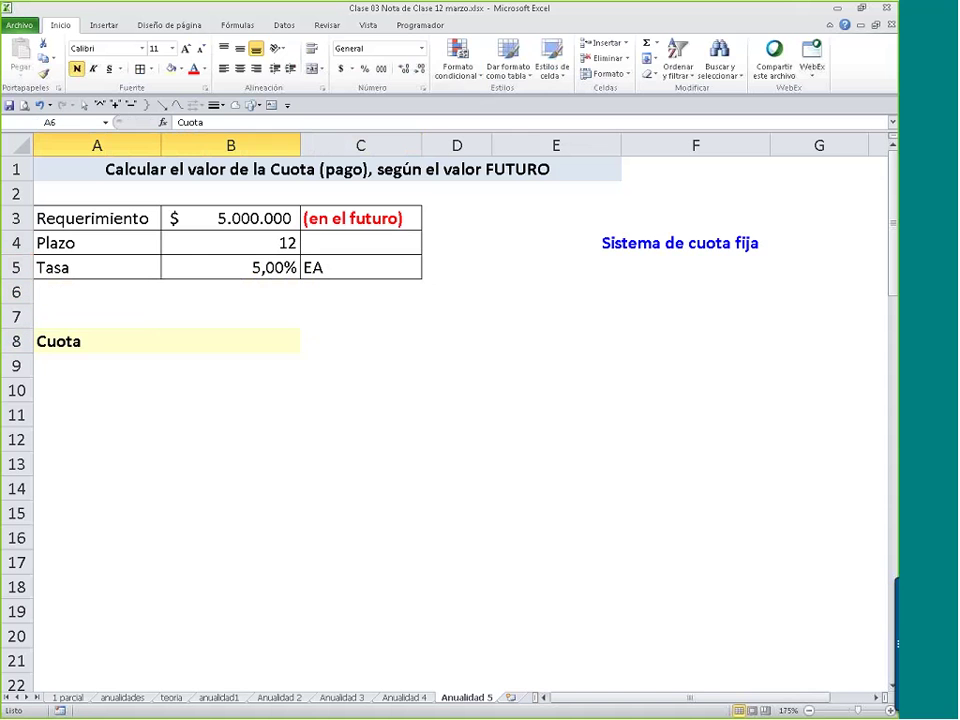
click(339, 248)
text(meses)
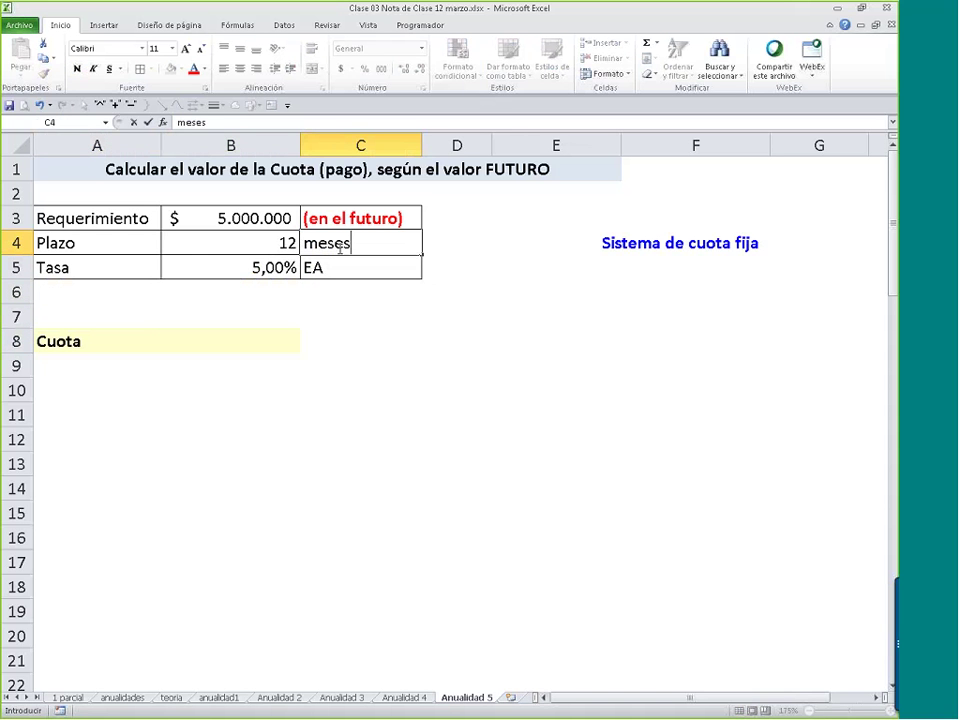
click(165, 439)
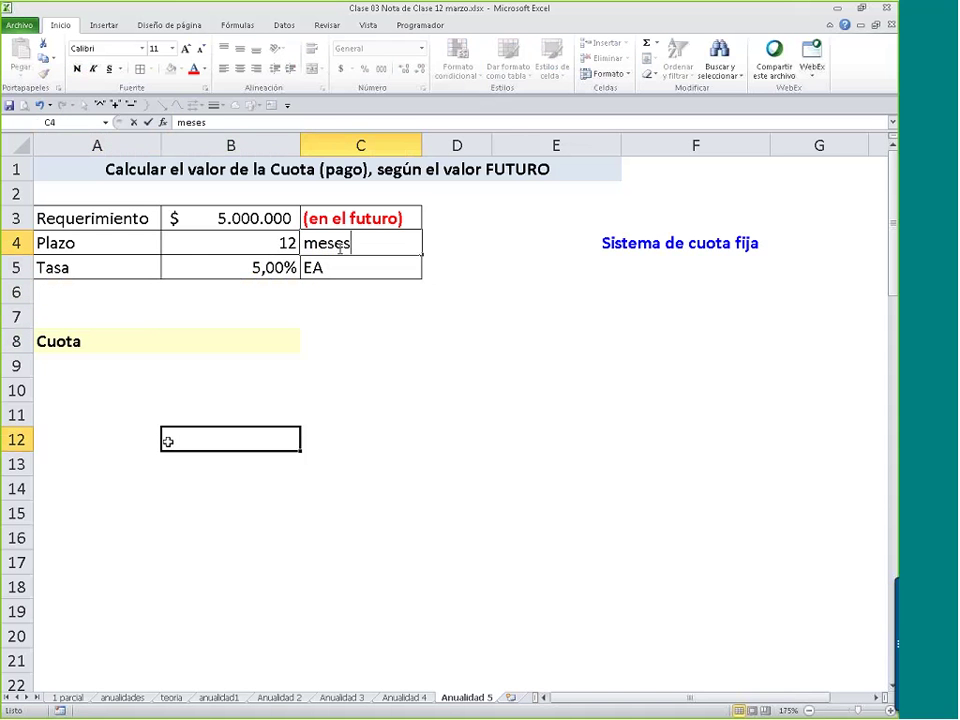
- Draw a freeform timeline below the Cuota row, about 14 cm wide and turning upward about 1 cm at its far end in column F
click(236, 106)
drag(69, 450, 726, 435)
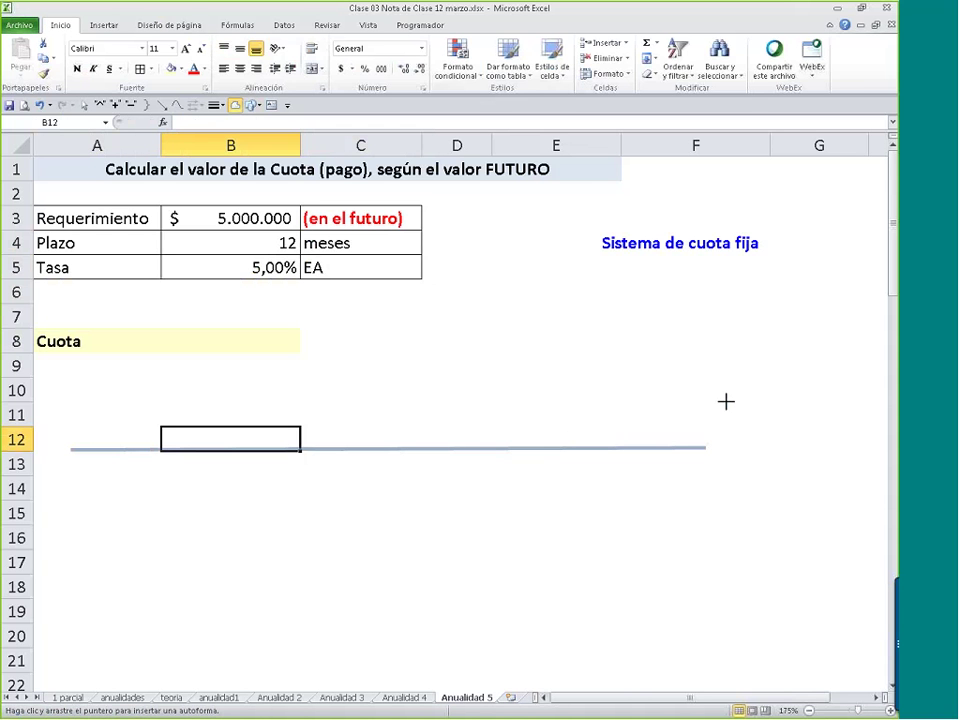
double_click(726, 401)
- Add a solid arrowhead to the timeline's upturned end and apply a thick blue line style with a shadow
click(196, 105)
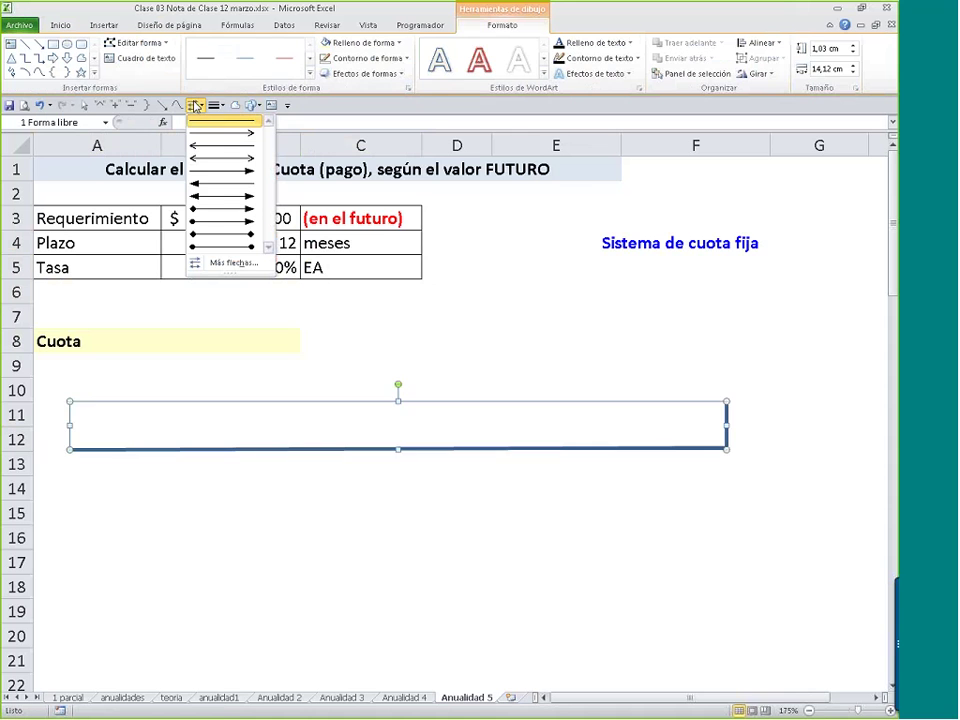
click(221, 169)
click(310, 73)
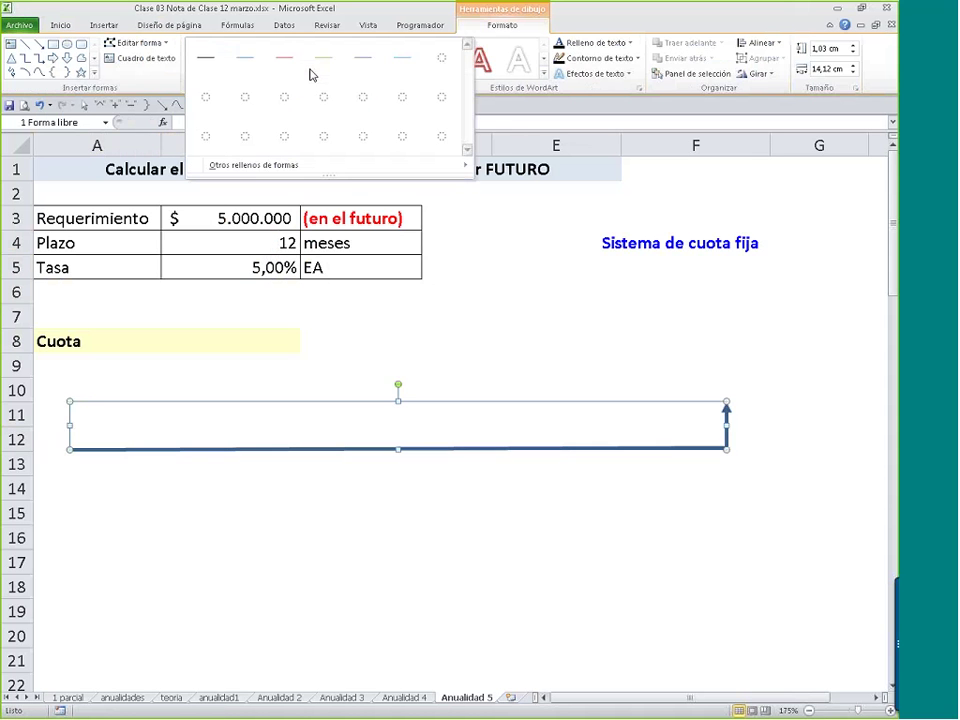
click(266, 98)
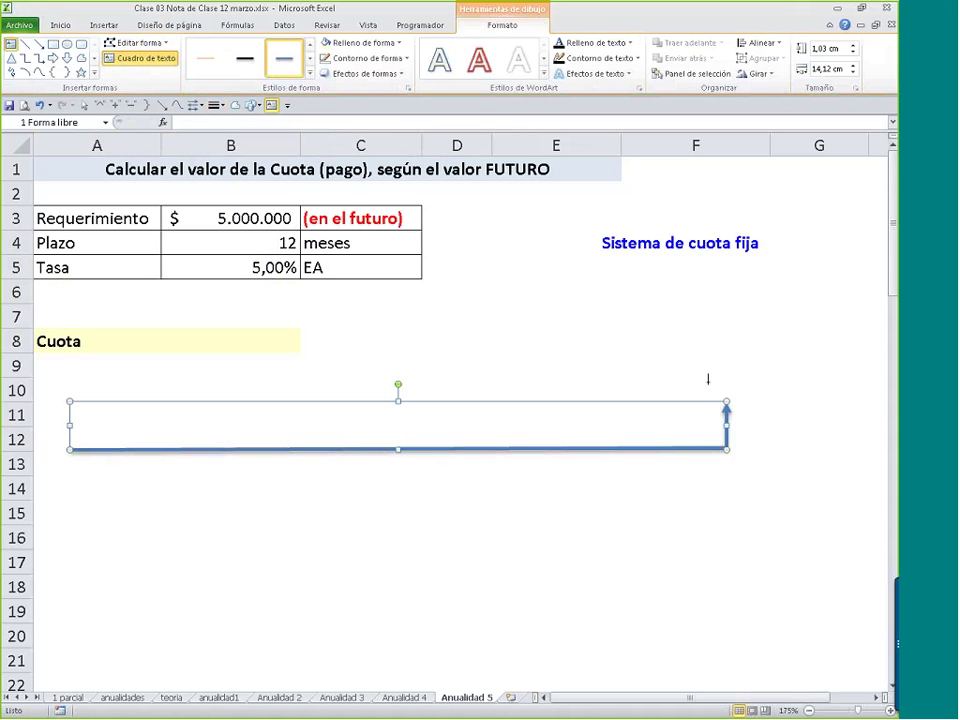
- Insert a text box reading 5.000.000 and place it just above the timeline's arrowhead
click(691, 365)
text(5.000)
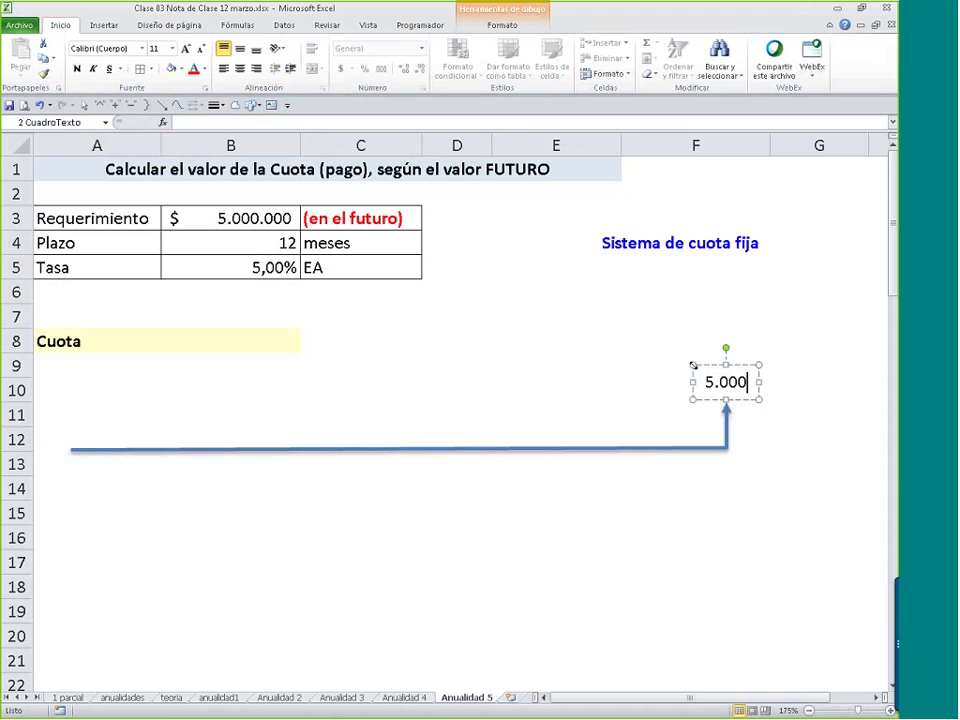
text(.000)
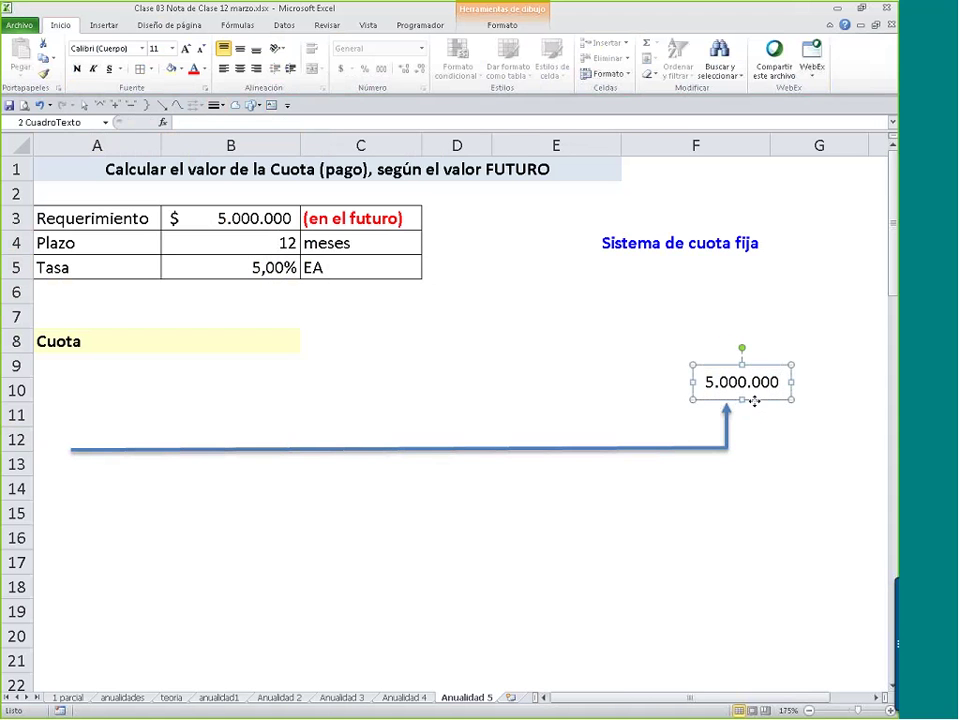
mouse_move(754, 401)
mouse_down()
mouse_move(735, 399)
mouse_move(746, 401)
mouse_up()
- Insert a text box reading 1 just below the timeline's start and draw a downward arrow about 1.8 cm long beside it
click(273, 105)
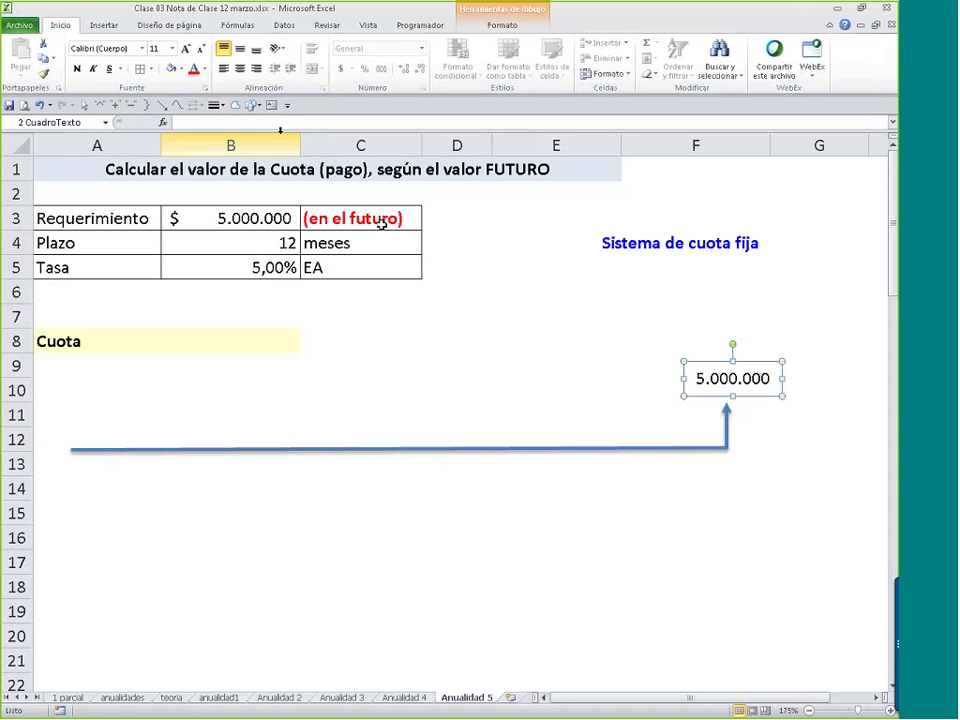
click(120, 513)
text(2)
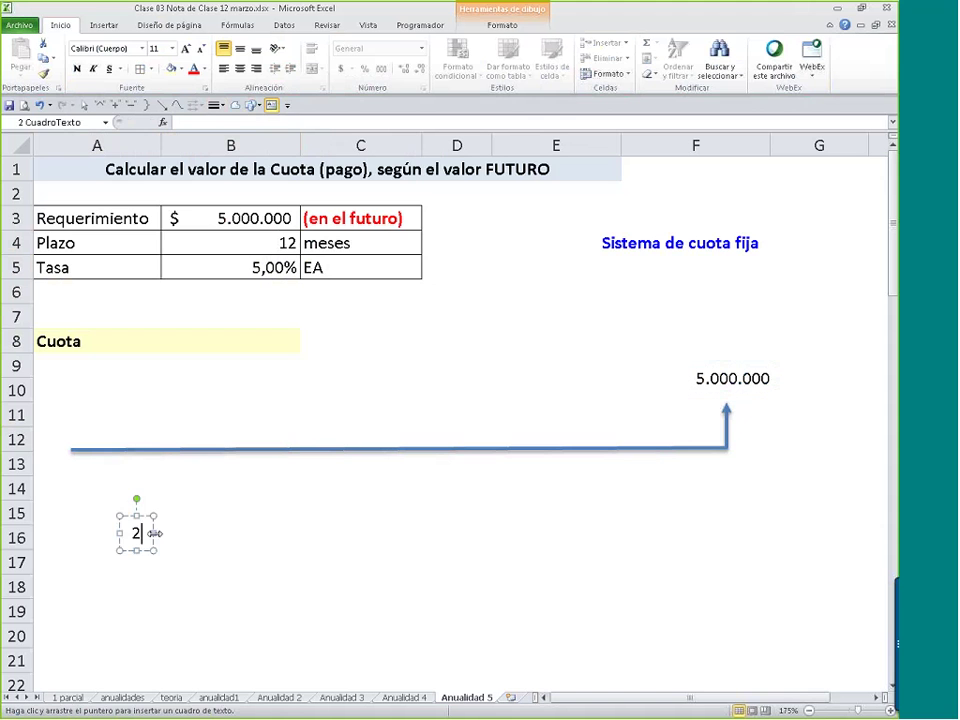
drag(148, 533, 120, 485)
text(1)
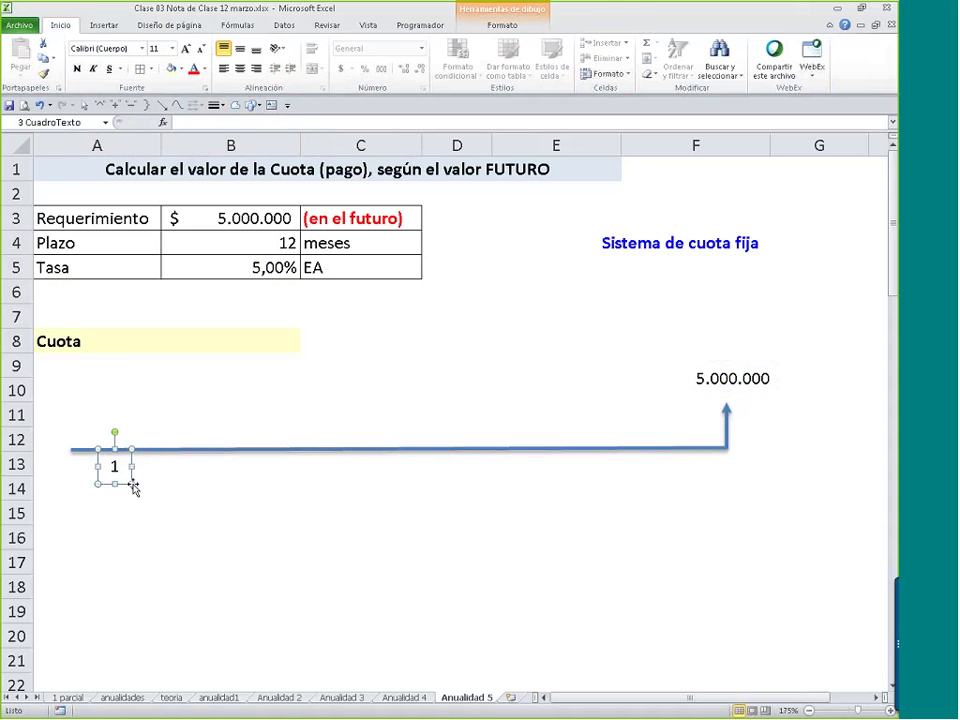
click(162, 106)
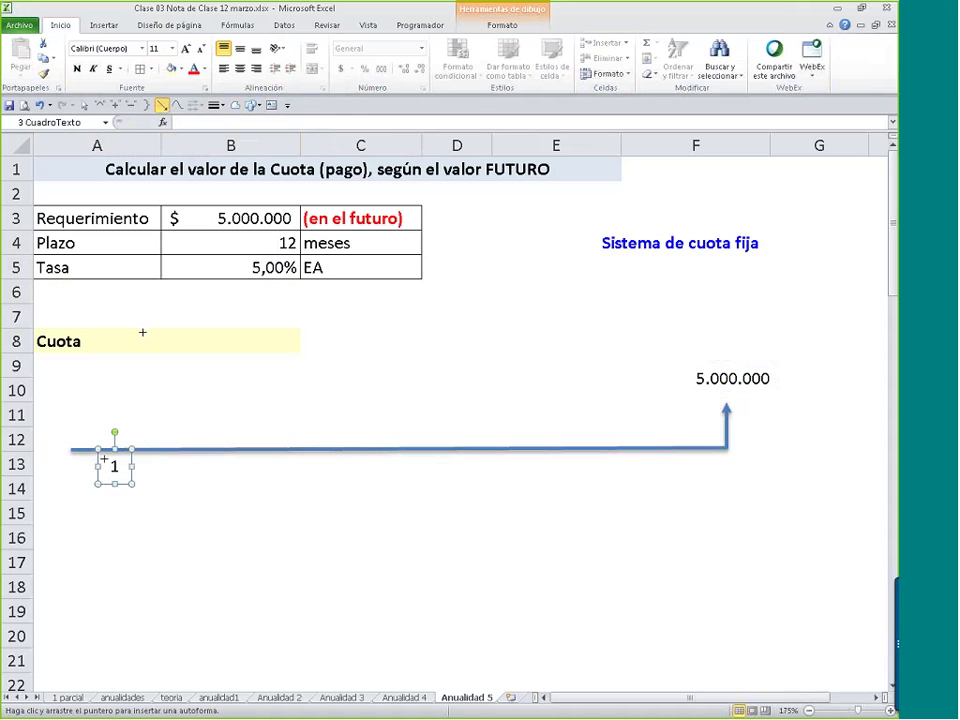
drag(94, 449, 94, 529)
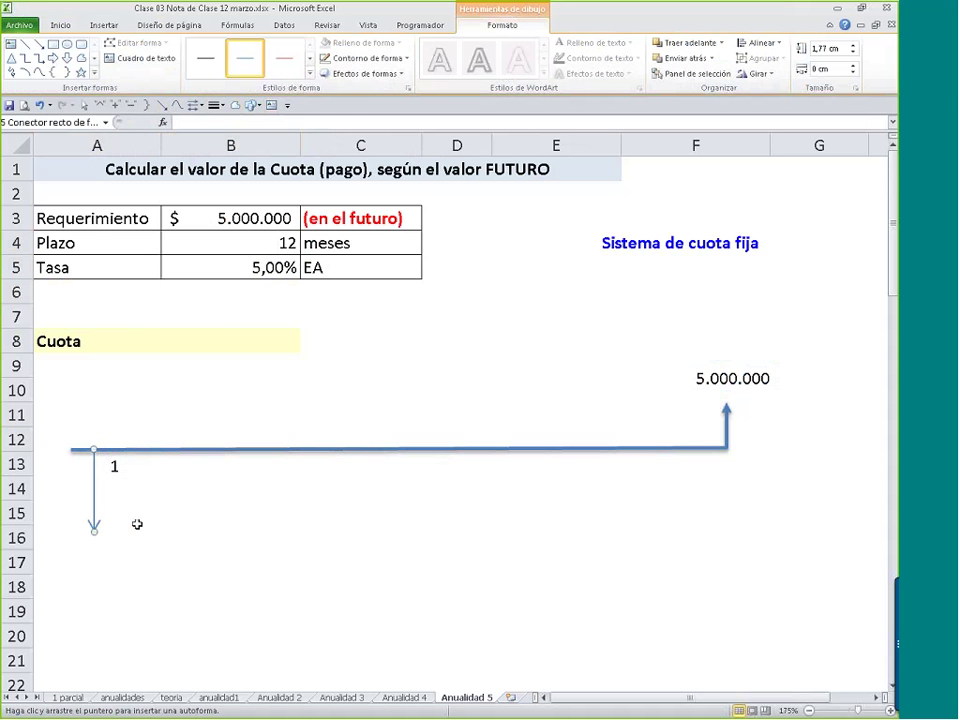
- Copy the downward arrow and its 1 label repeatedly along the timeline until there are twelve arrow-and-label pairs
click(84, 105)
drag(51, 405, 185, 571)
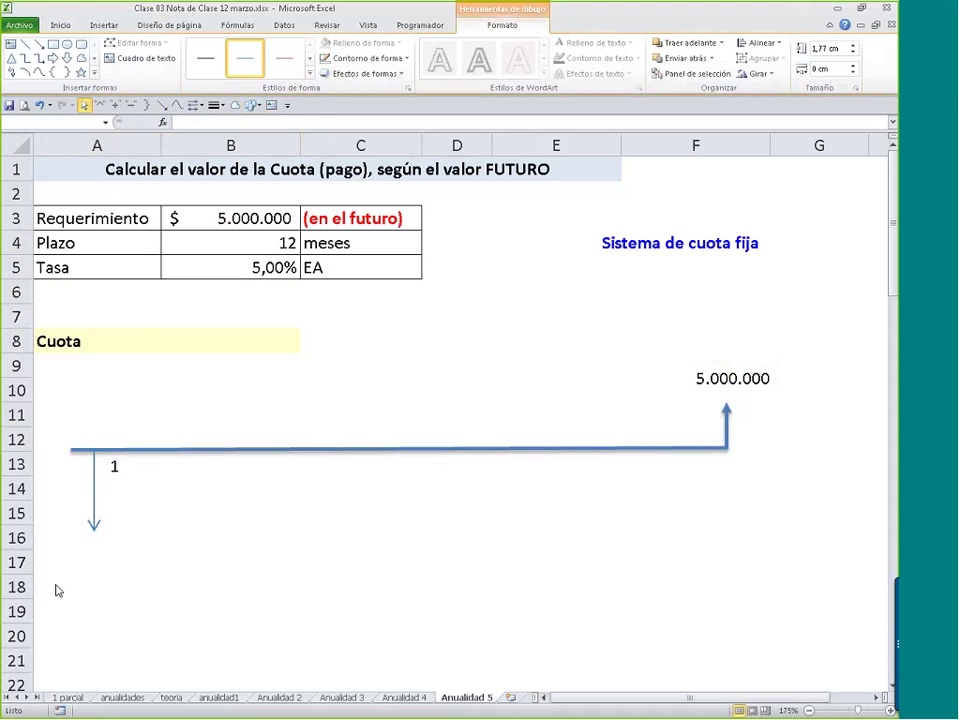
drag(90, 521, 157, 514)
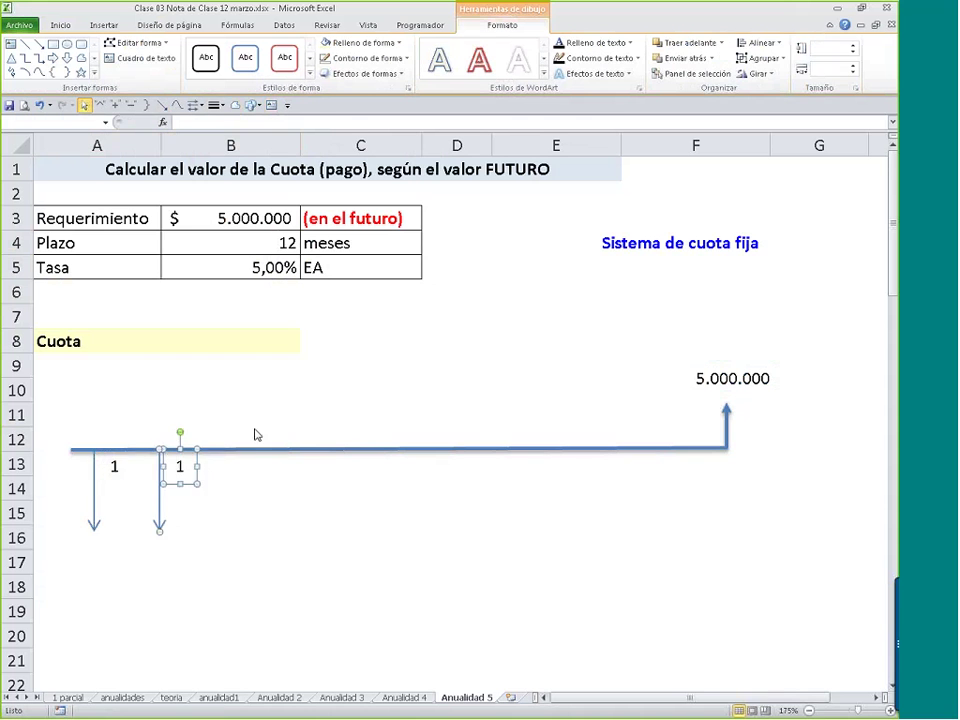
drag(255, 430, 75, 568)
drag(96, 527, 224, 521)
click(370, 427)
drag(370, 427, 20, 557)
drag(94, 493, 575, 487)
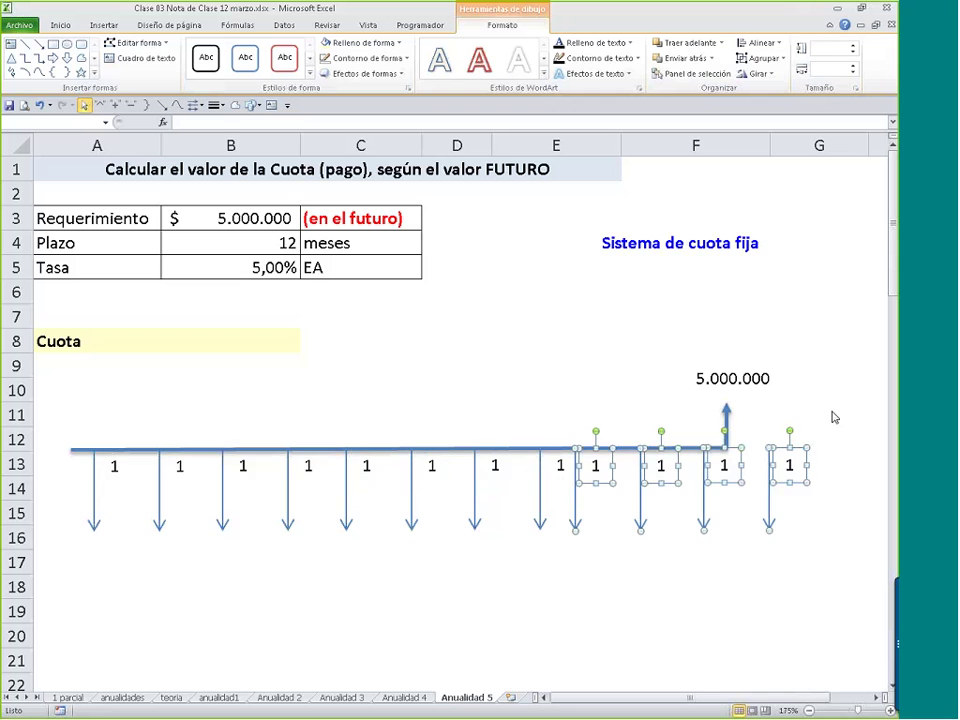
- Move the second arrow and its label closer to the first pair, and change that label to 2
drag(831, 411, 321, 612)
click(159, 480)
drag(135, 426, 214, 592)
drag(159, 512, 141, 517)
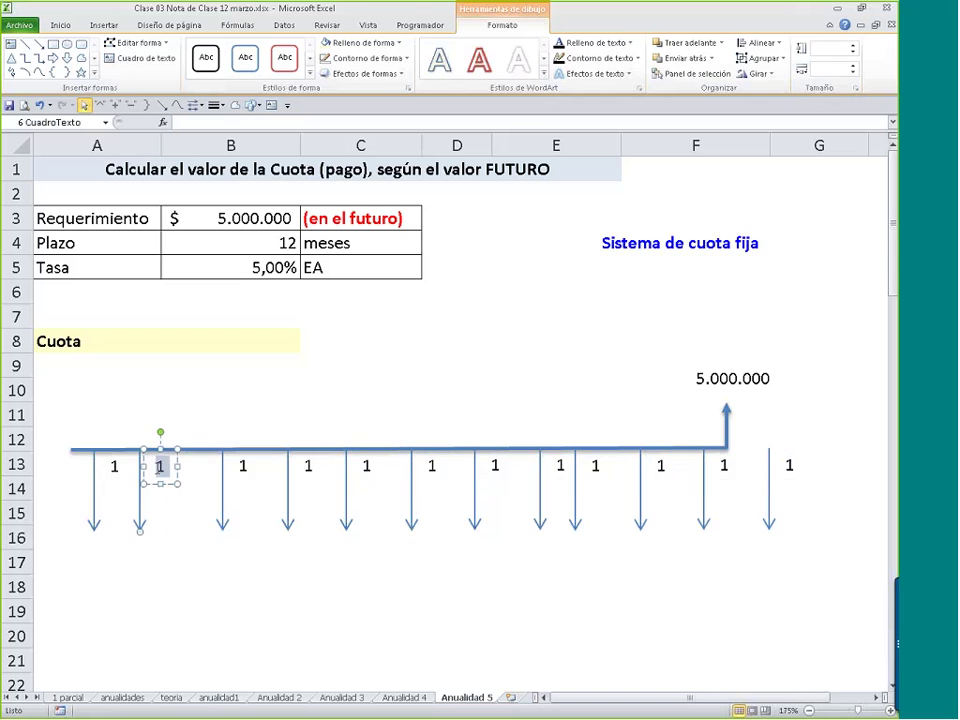
double_click(160, 466)
text(2)
- Shift the third to sixth arrows with their labels toward the second pair, and renumber the next three labels 3, 4 and 5
mouse_move(207, 430)
mouse_down()
mouse_move(337, 538)
mouse_move(420, 630)
mouse_up()
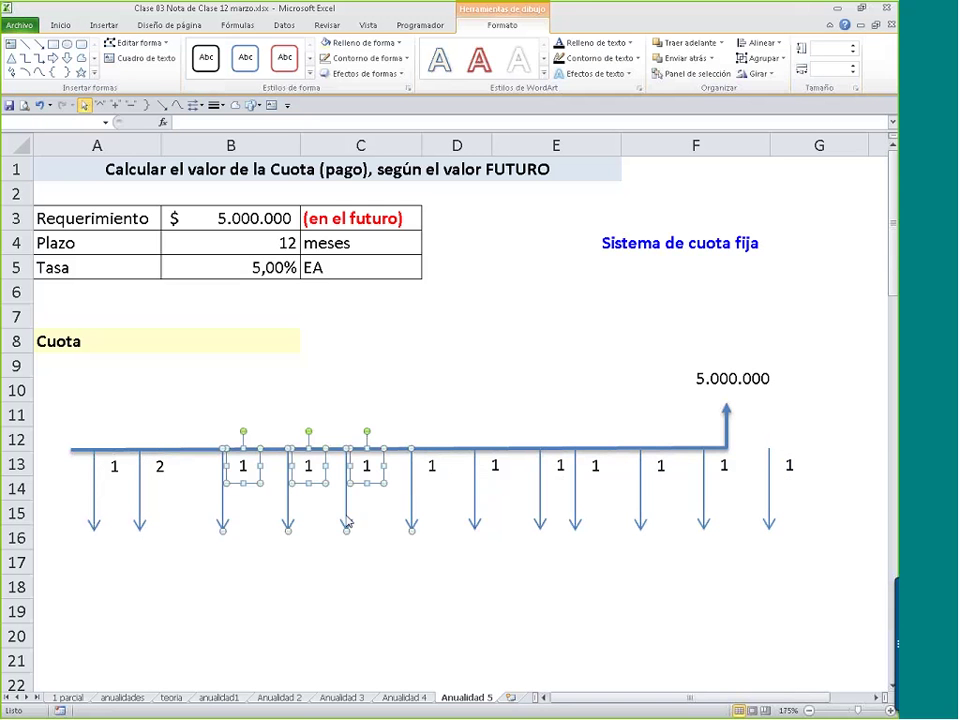
drag(347, 521, 312, 520)
double_click(207, 467)
text(3)
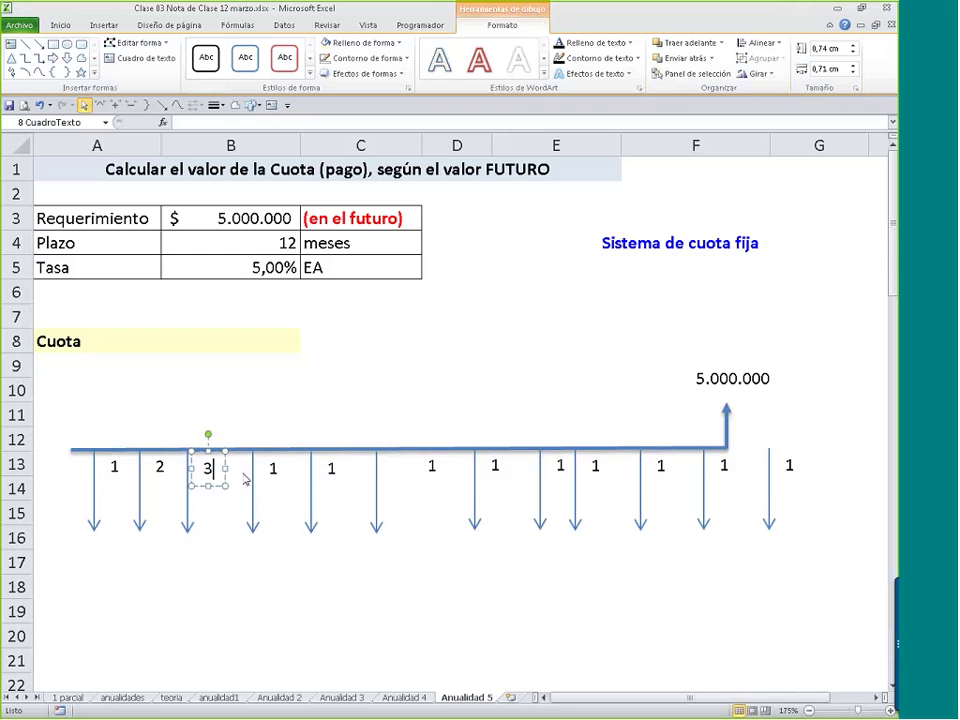
double_click(272, 468)
text(4)
double_click(330, 468)
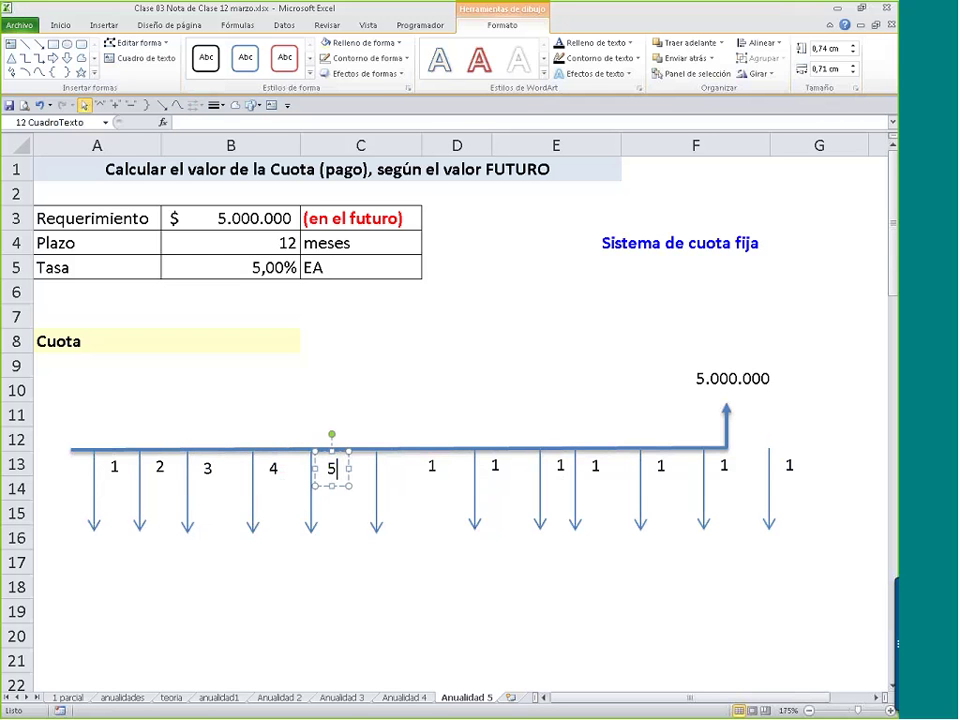
- Shift the arrows and labels beyond the sixth arrow toward the timeline's start, and bring the sixth to eighth arrows closer to the fifth
click(414, 444)
click(437, 474)
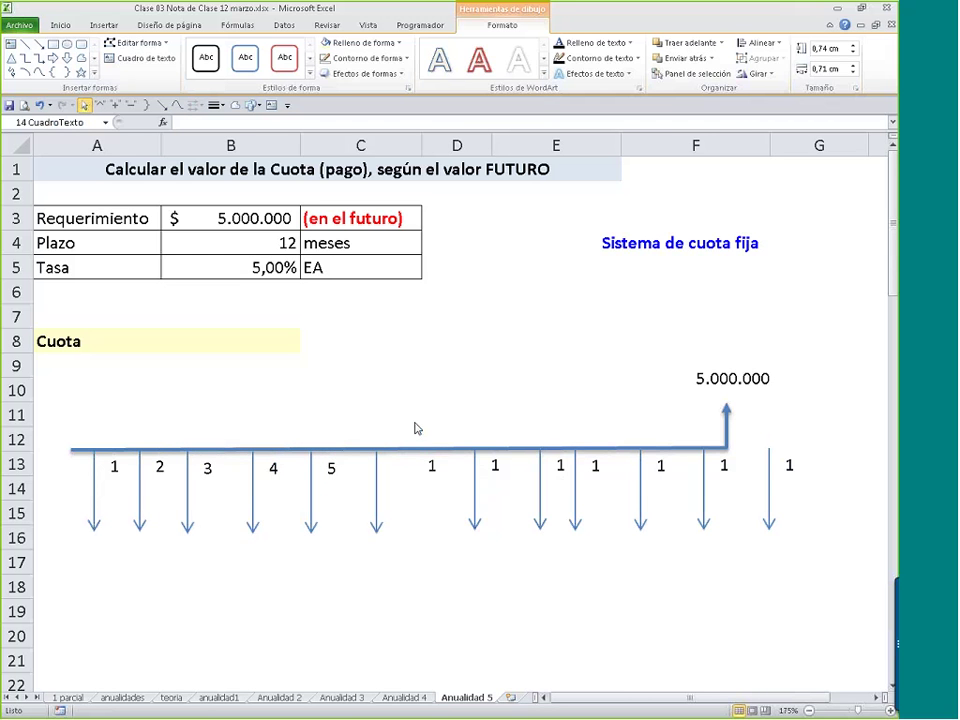
drag(417, 428, 783, 602)
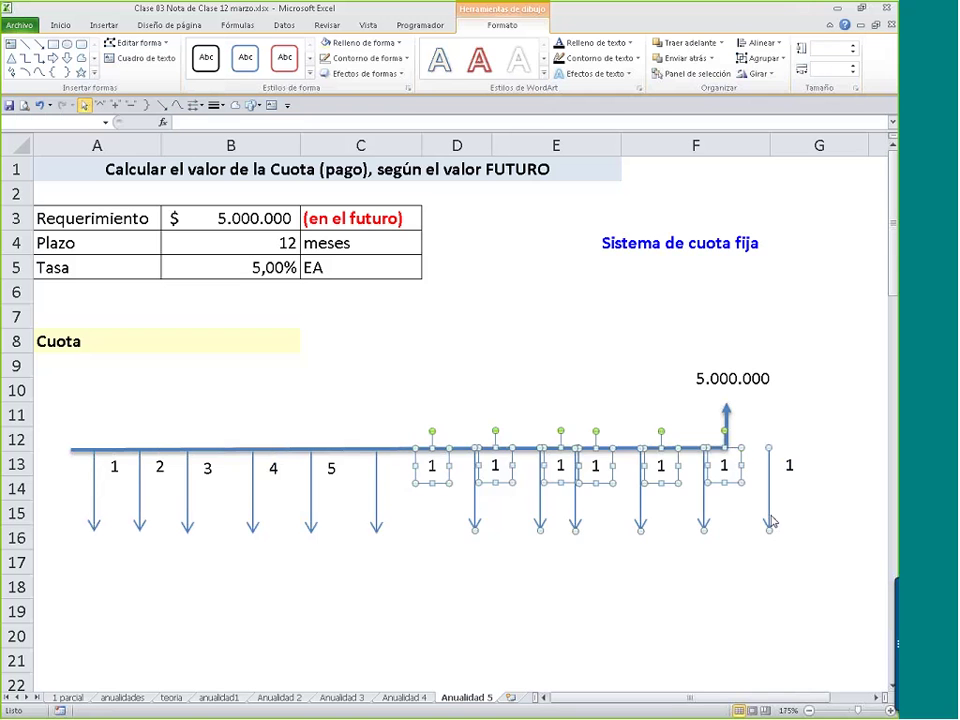
drag(771, 521, 744, 521)
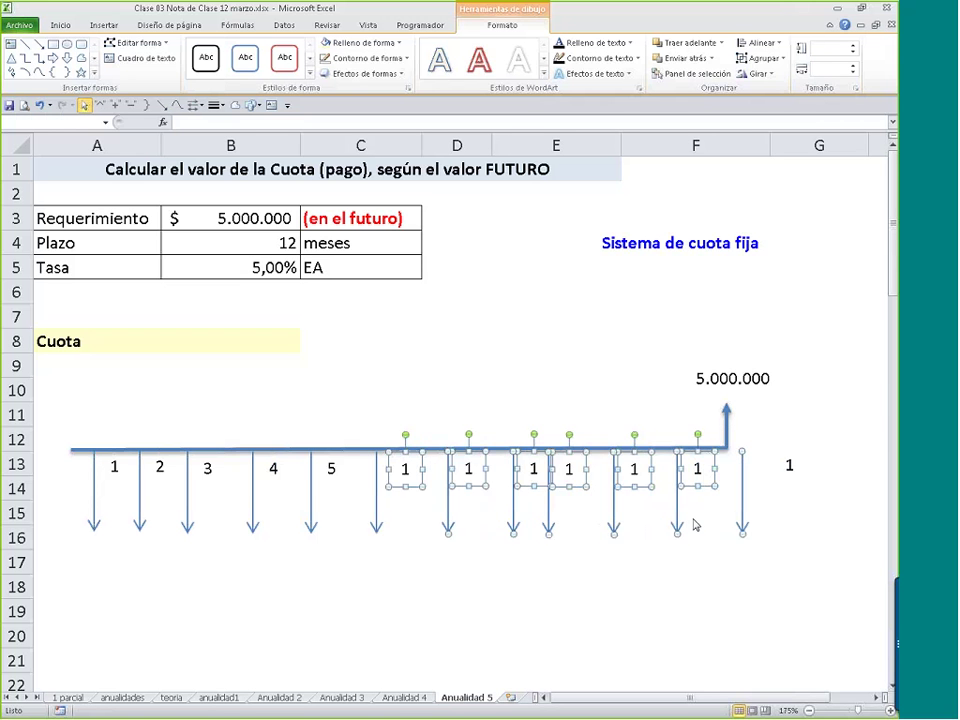
click(405, 470)
drag(358, 424, 520, 560)
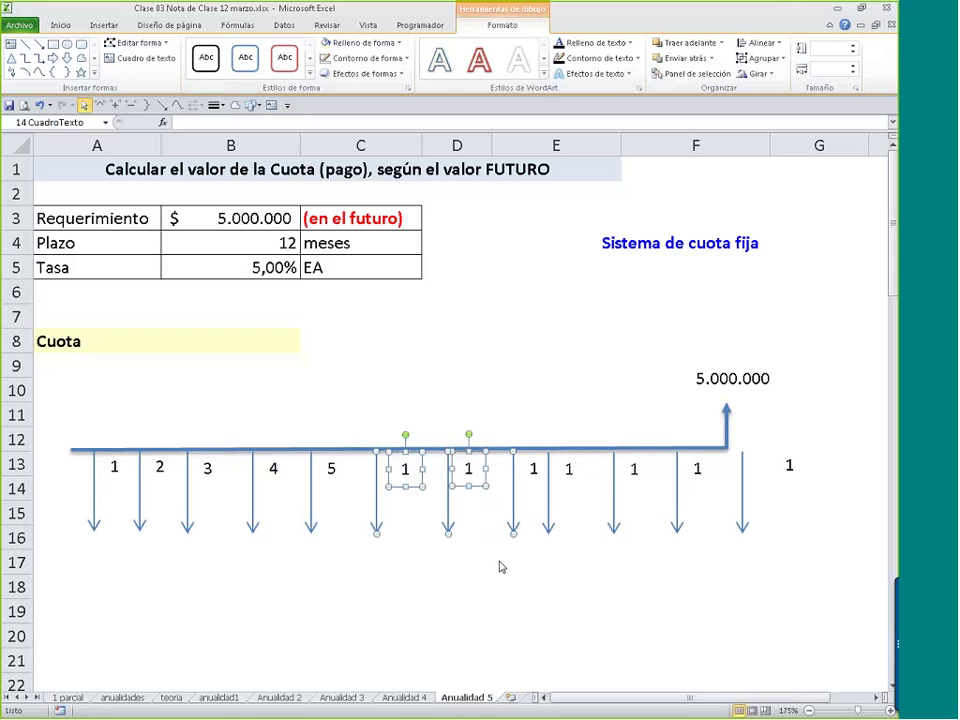
drag(449, 505, 426, 506)
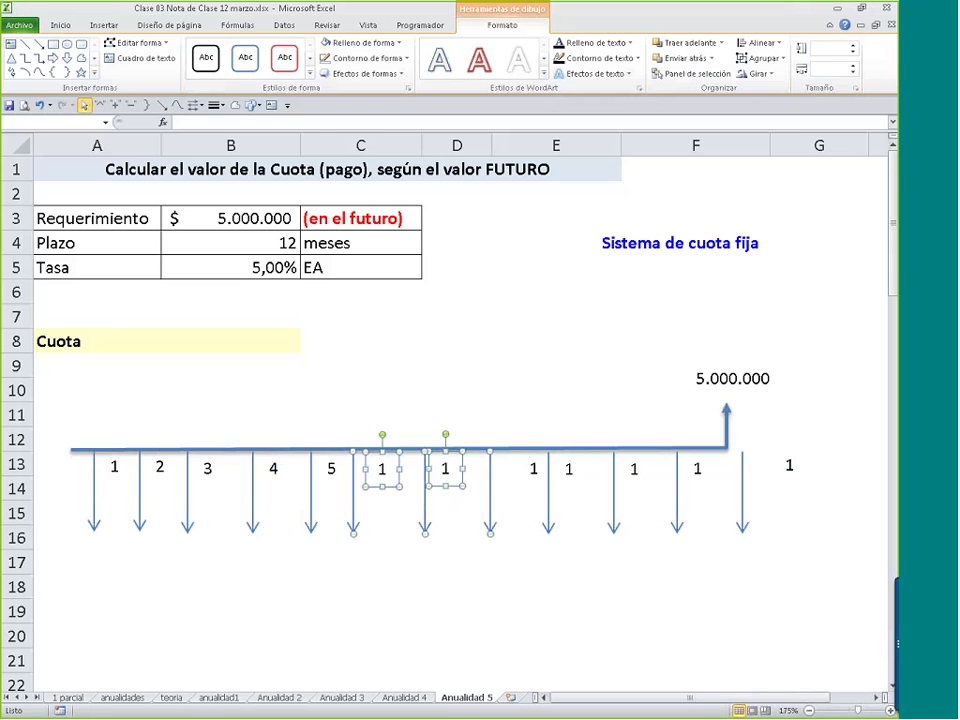
- Renumber the three labels following 5 as 6, 7 and 8
double_click(373, 476)
text(6)
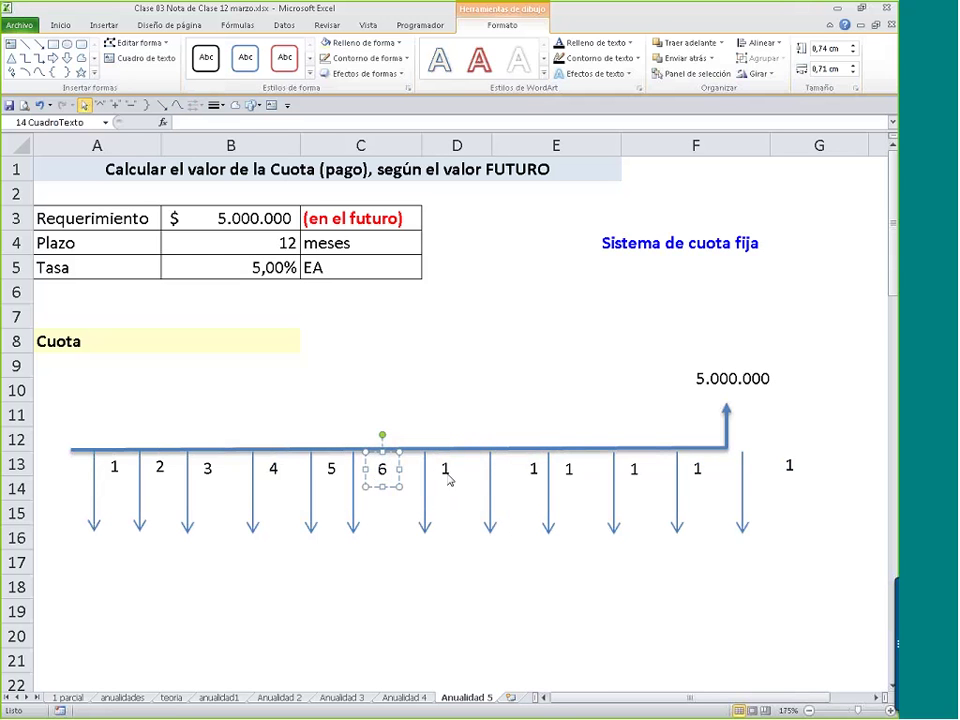
double_click(445, 470)
double_click(534, 469)
text(8)
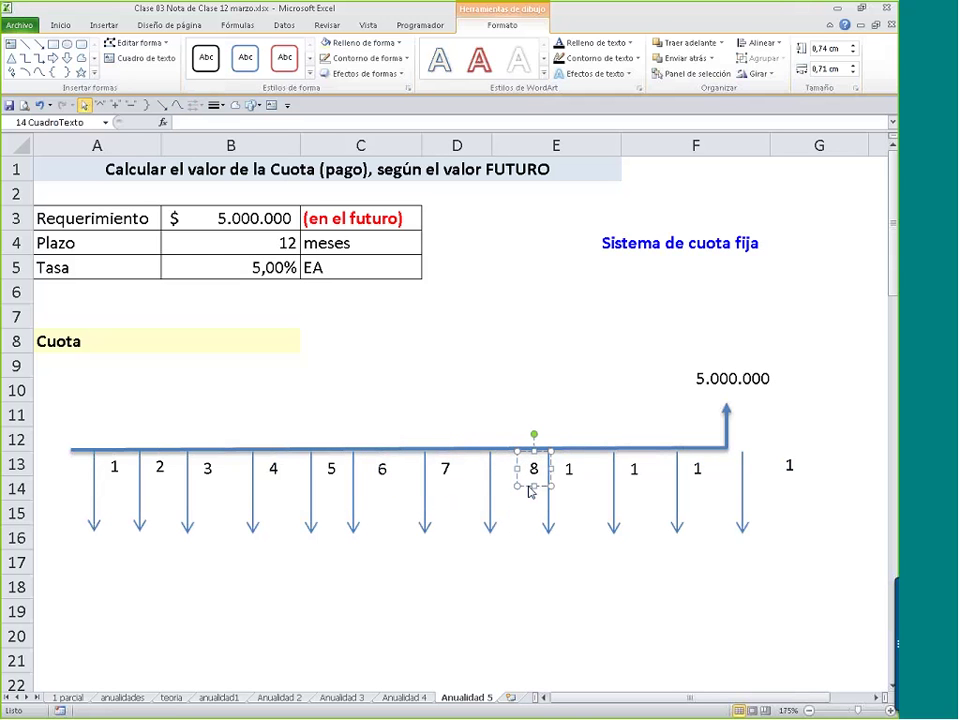
- Shift the last five arrows with their labels so the final arrow meets the timeline's end, and renumber the next labels 9 and 10
mouse_move(526, 484)
mouse_down()
mouse_move(502, 484)
mouse_move(707, 636)
mouse_move(792, 626)
mouse_up()
drag(735, 521, 726, 516)
key(Escape)
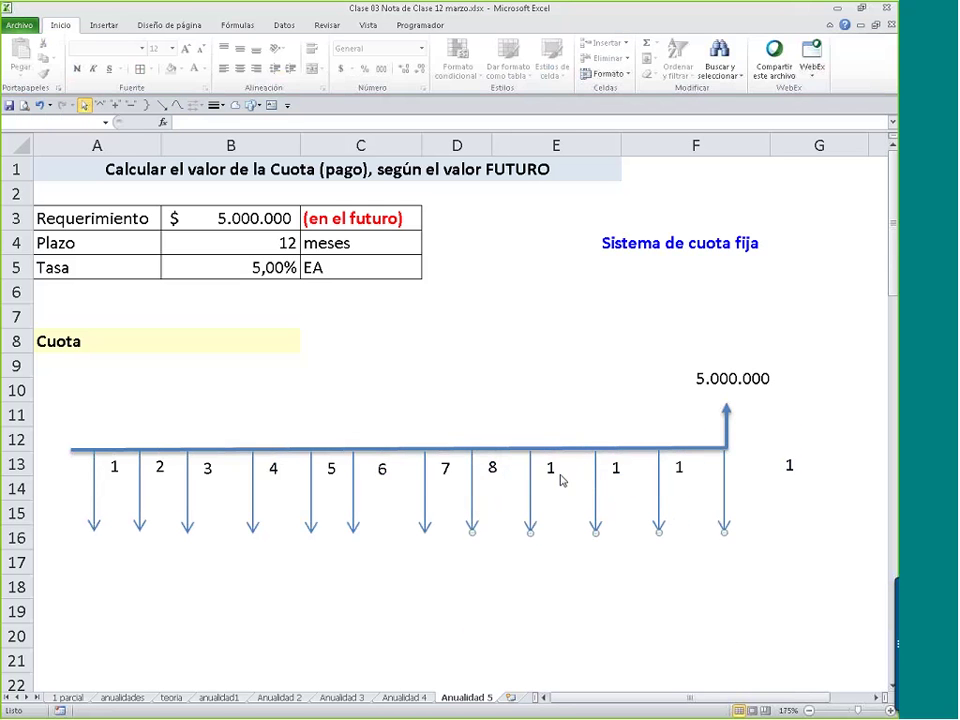
click(561, 480)
text(9)
double_click(612, 469)
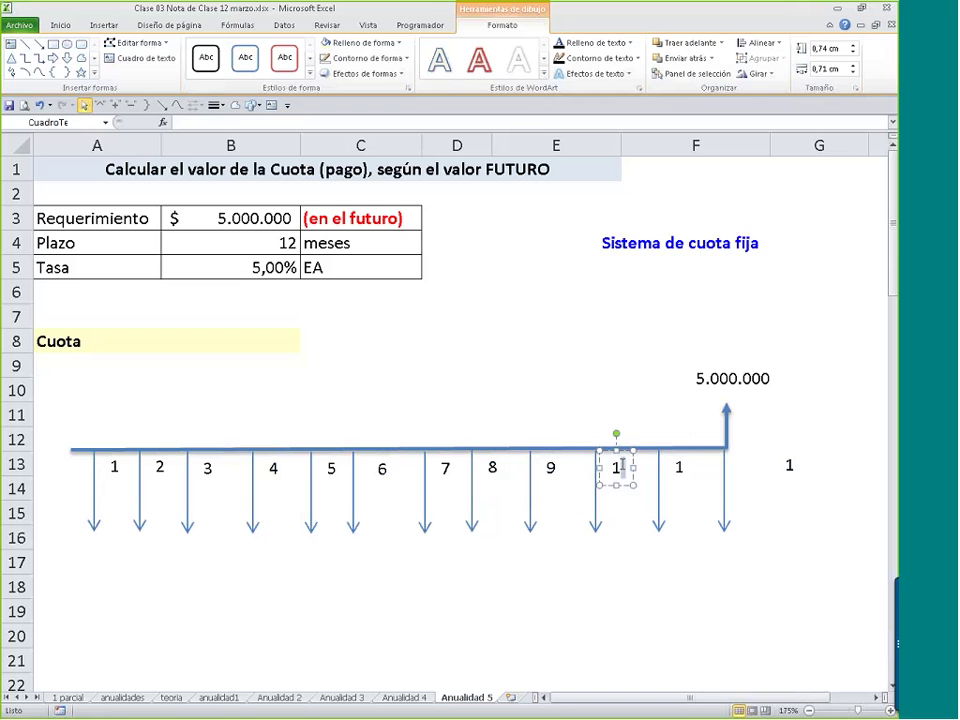
text(10)
- Move the last three arrows with their labels slightly closer to the ninth arrow, and change the label after 10 to 11
mouse_move(579, 418)
mouse_down()
mouse_move(739, 579)
mouse_move(812, 580)
mouse_move(697, 471)
mouse_move(590, 430)
mouse_up()
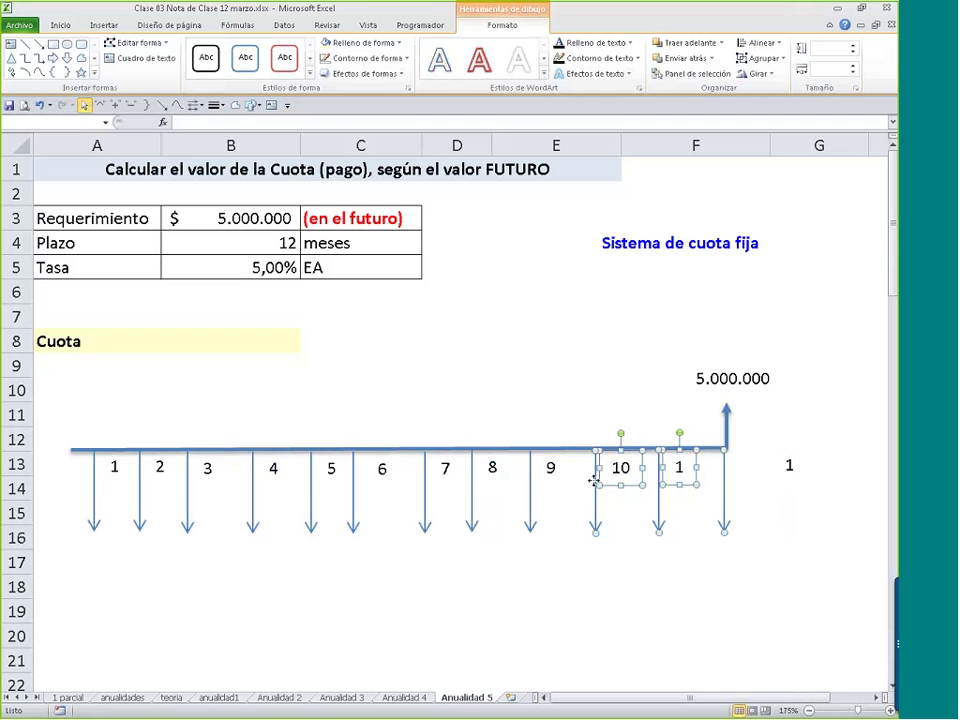
drag(594, 482, 574, 480)
click(733, 531)
double_click(658, 466)
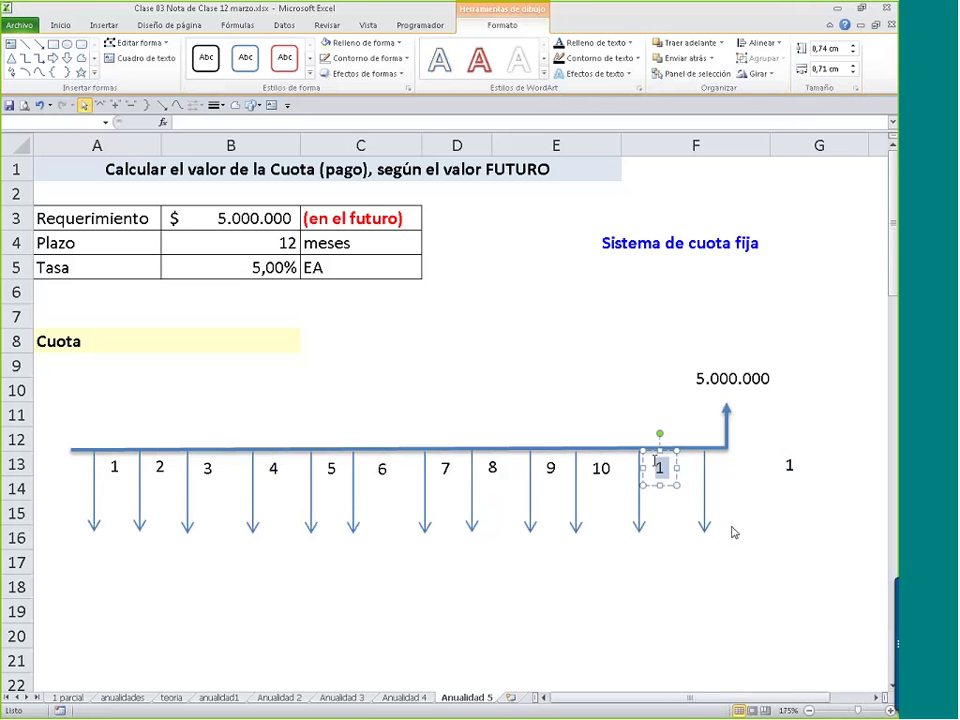
text(11)
- Move the remaining label to the timeline's end, change it to 12, and align the last arrow under the 5.000.000 arrow
click(790, 468)
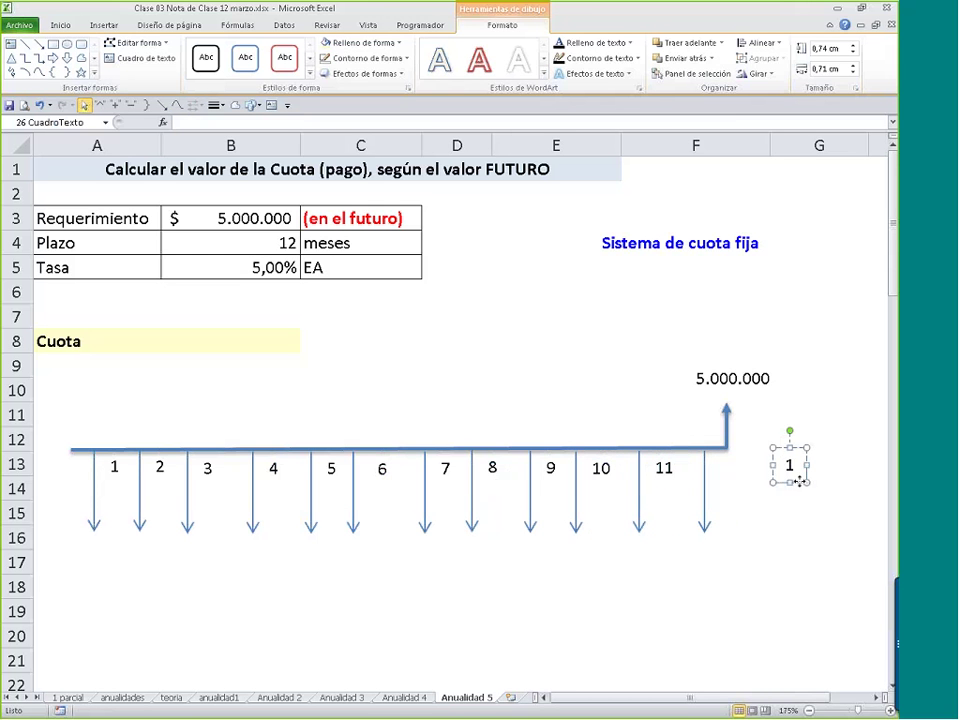
drag(798, 484, 745, 474)
text(12)
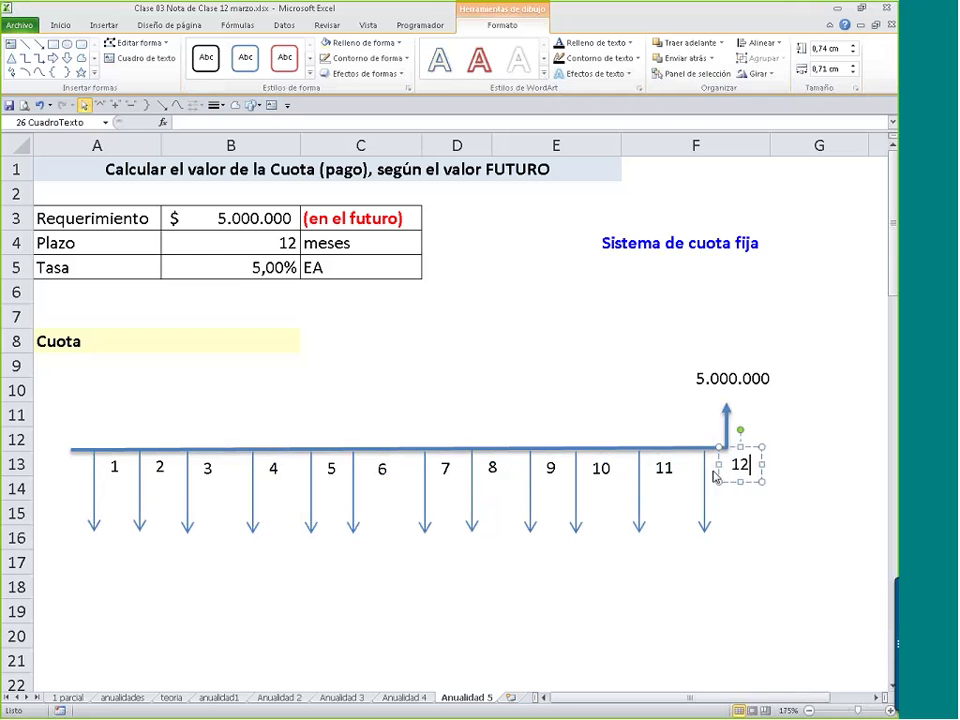
click(705, 498)
drag(727, 497, 727, 498)
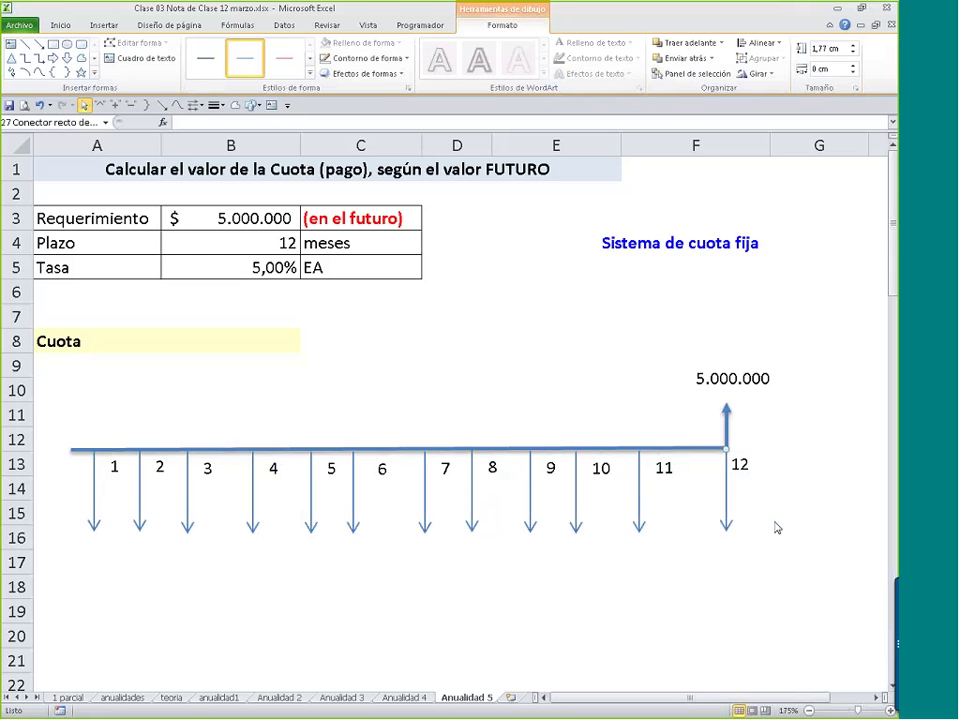
click(735, 517)
- Insert a text box reading "Cuanto debo depositar cada mes para llegar a 5.000.000" and place it just below the downward arrows
click(271, 105)
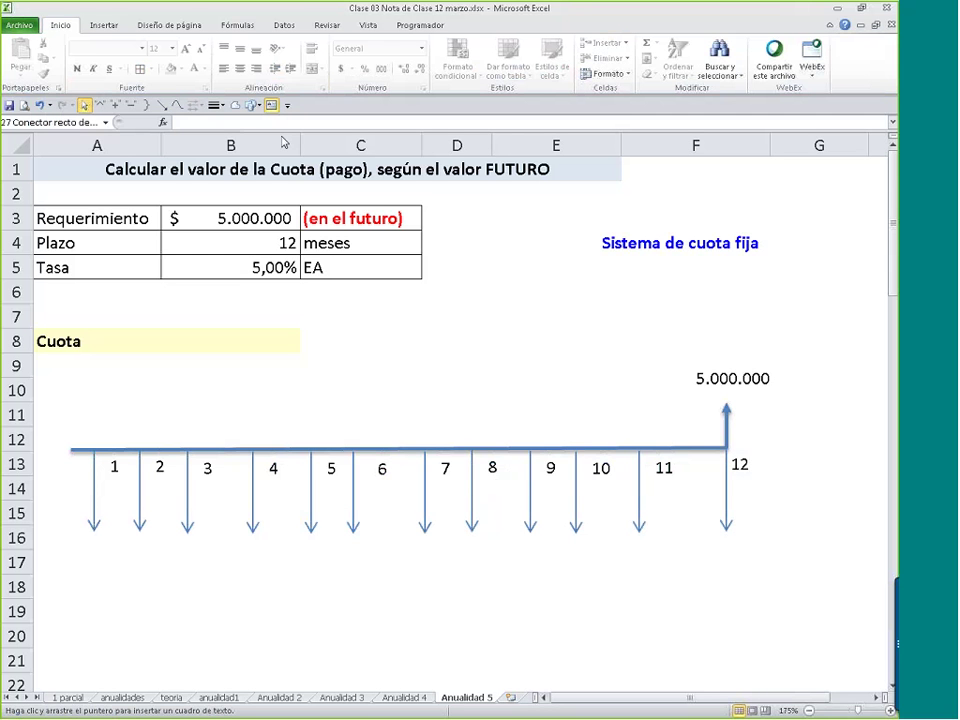
click(121, 588)
text(Cu)
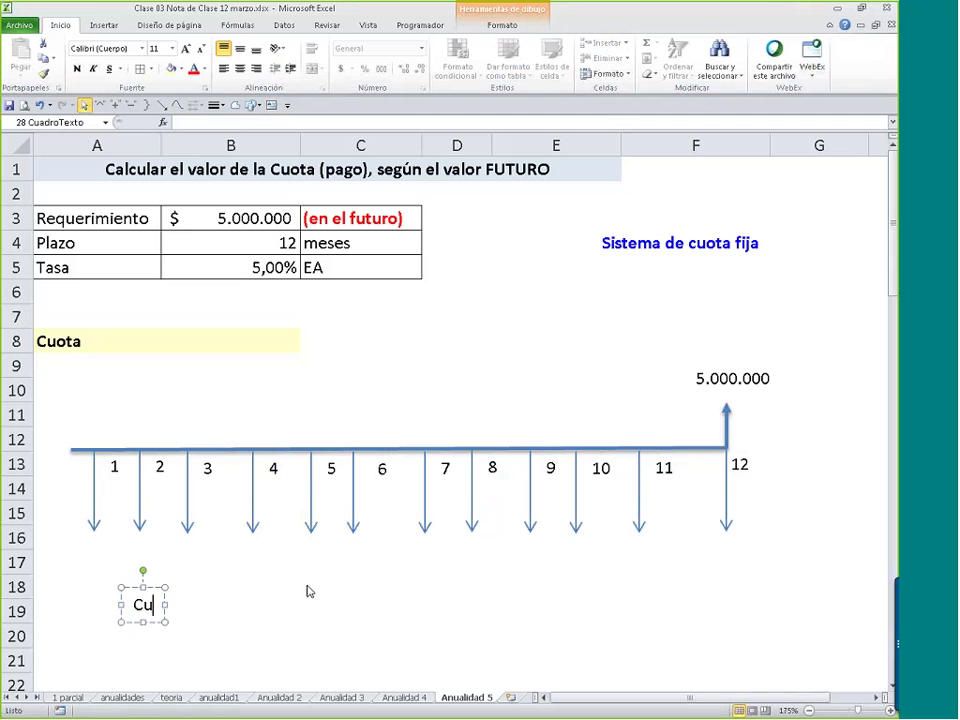
text(anto debo)
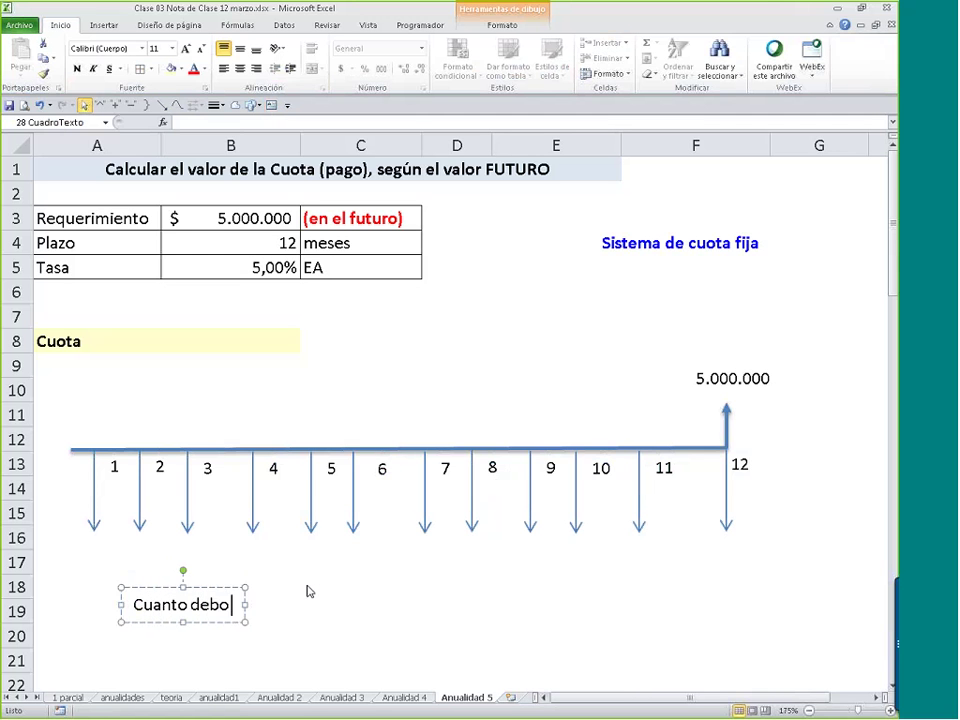
text( depositar c)
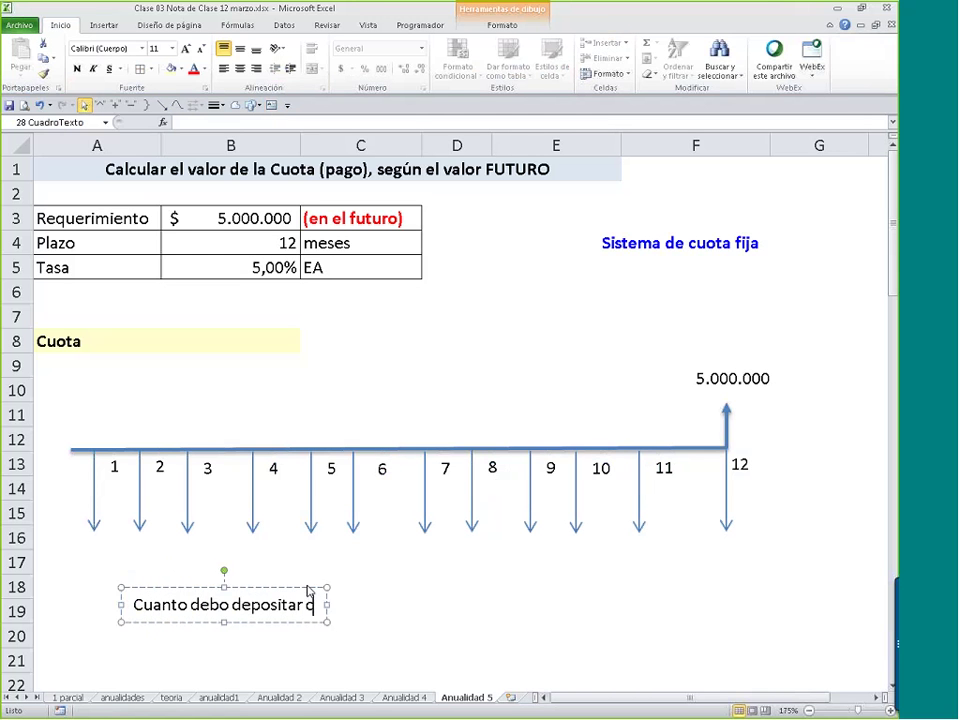
text(ada mes)
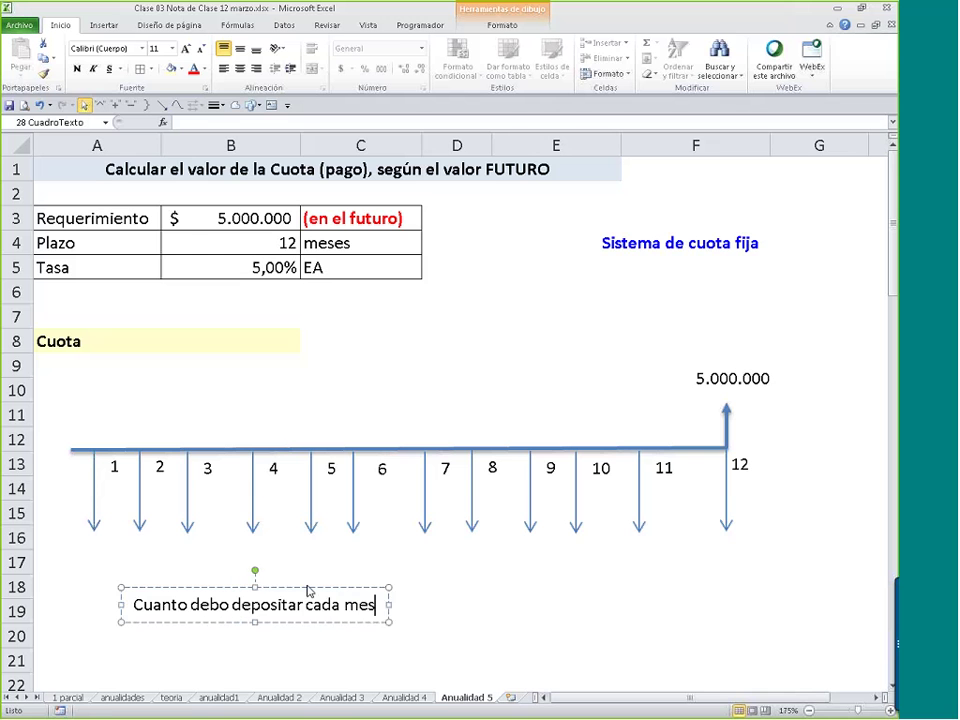
text( para llegar a 5 )
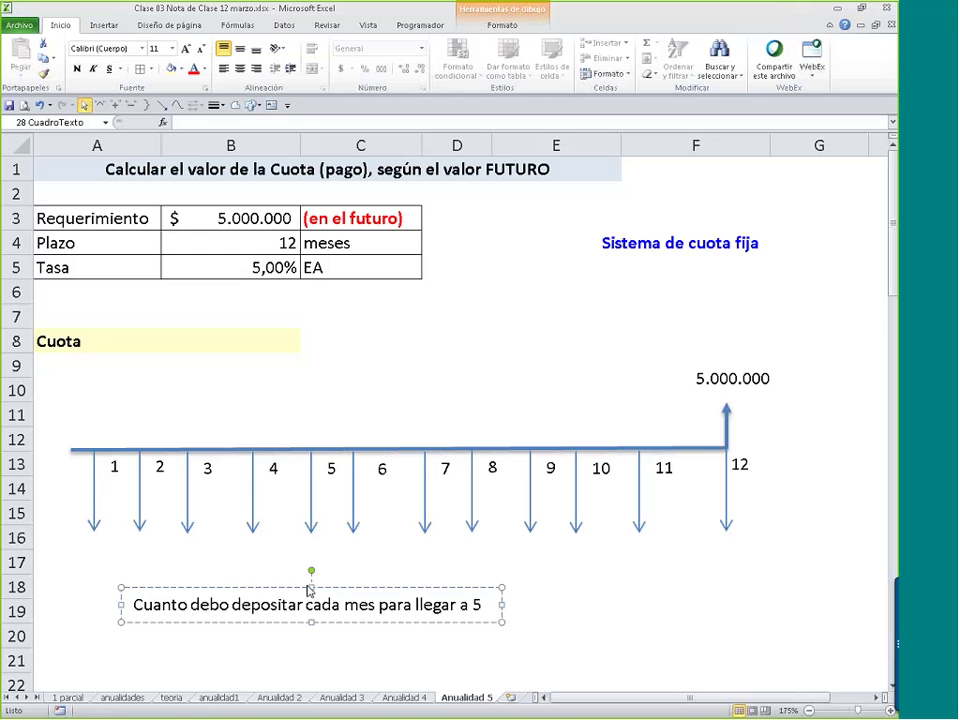
text(.000.000)
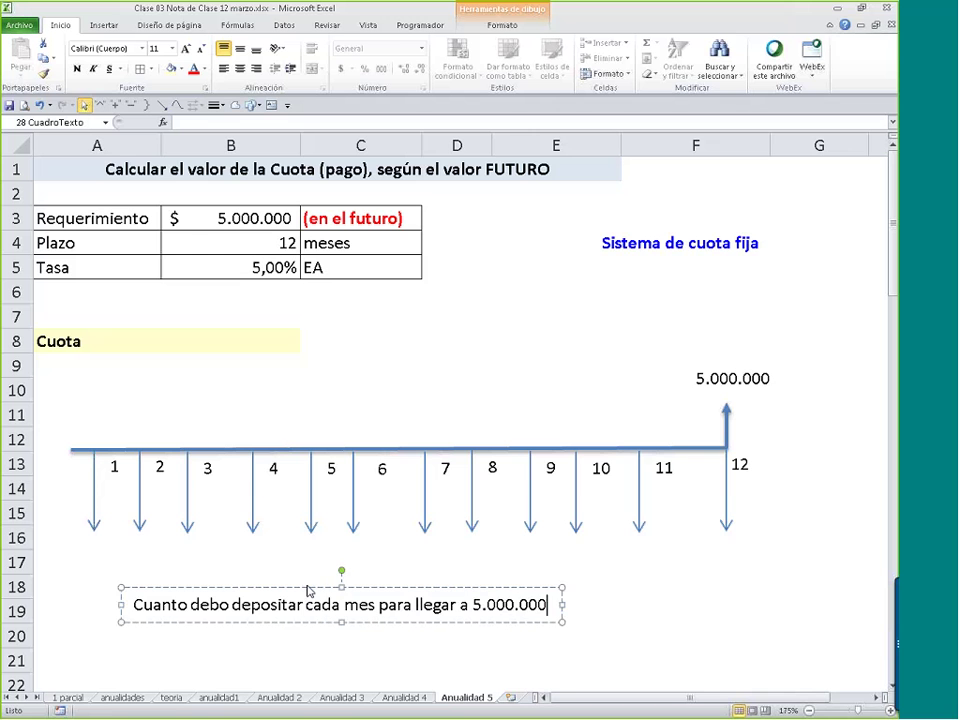
drag(305, 604, 400, 563)
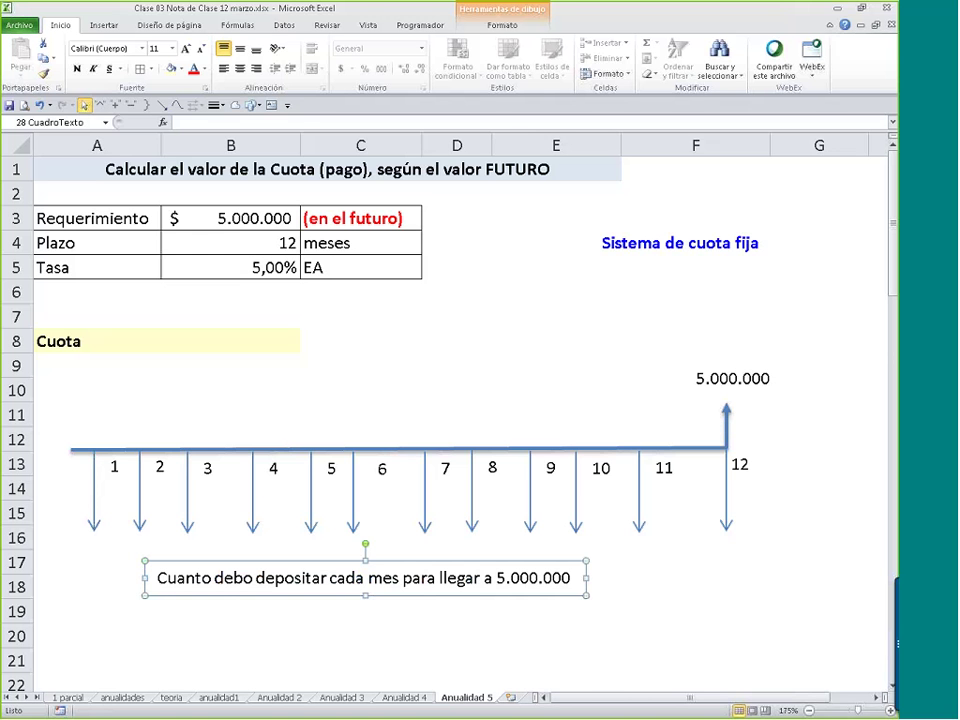
click(230, 438)
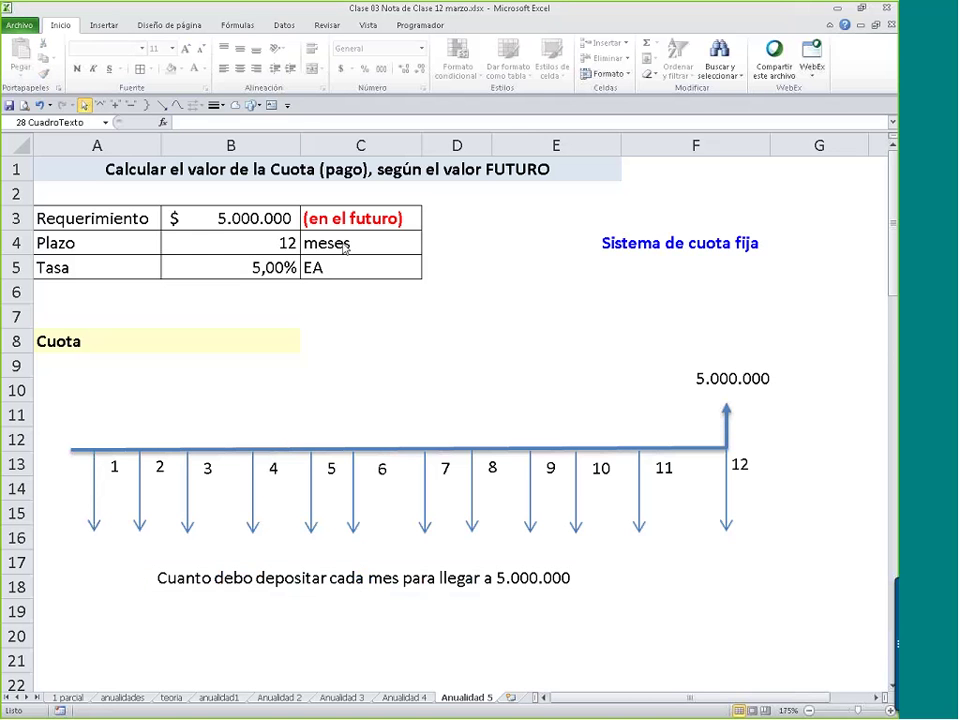
- Merge the Tasa label across cells A5 and A6 and align it to the left
click(88, 259)
drag(88, 259, 111, 306)
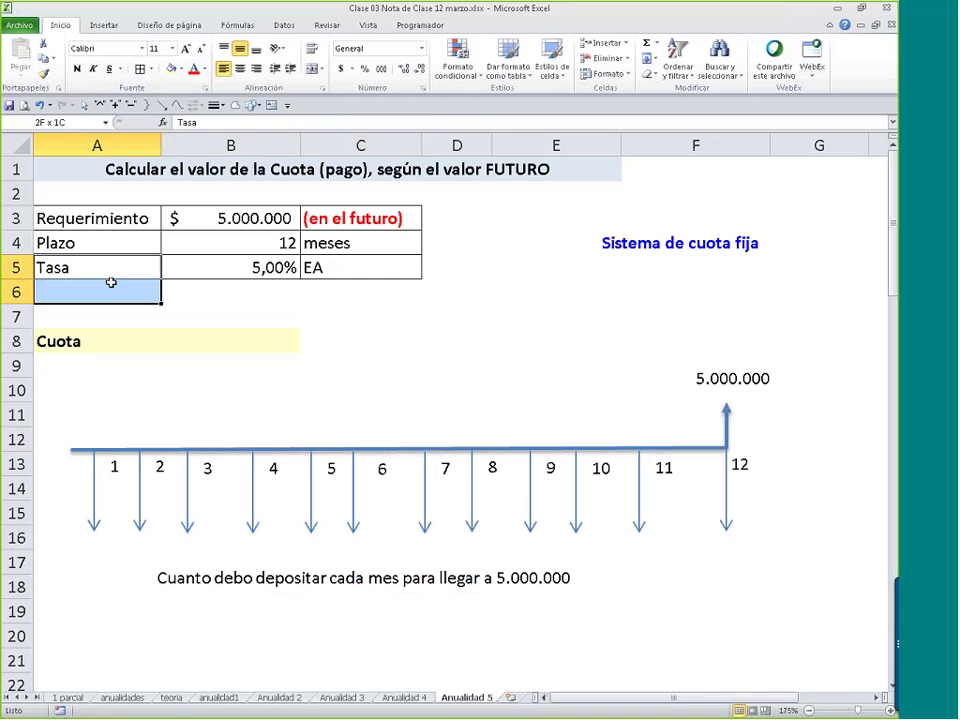
click(313, 68)
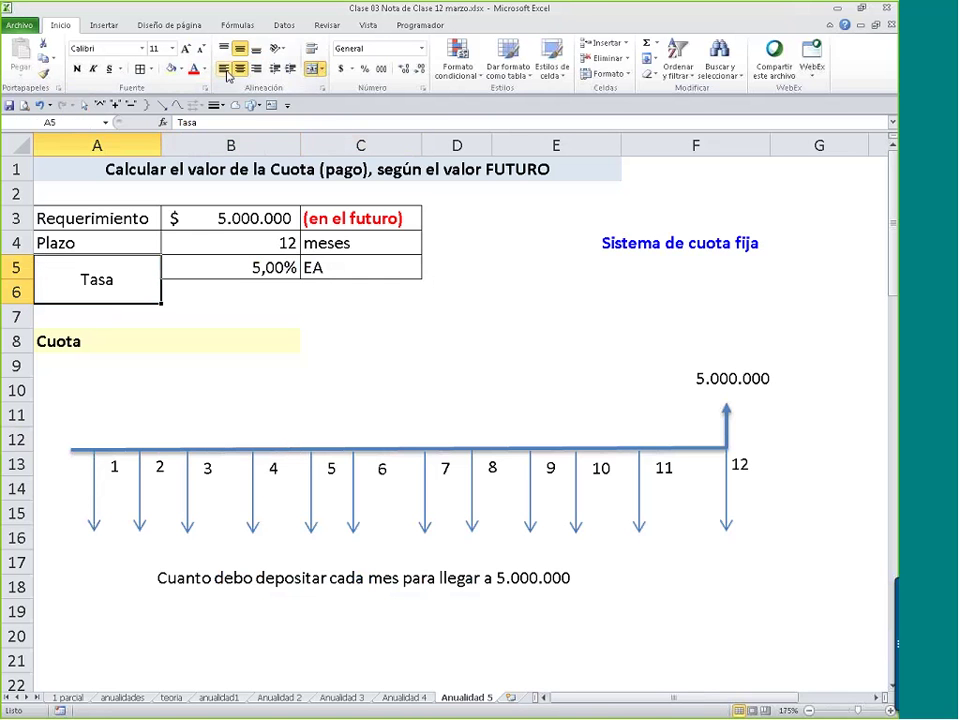
key(ctrl+z)
drag(250, 267, 418, 270)
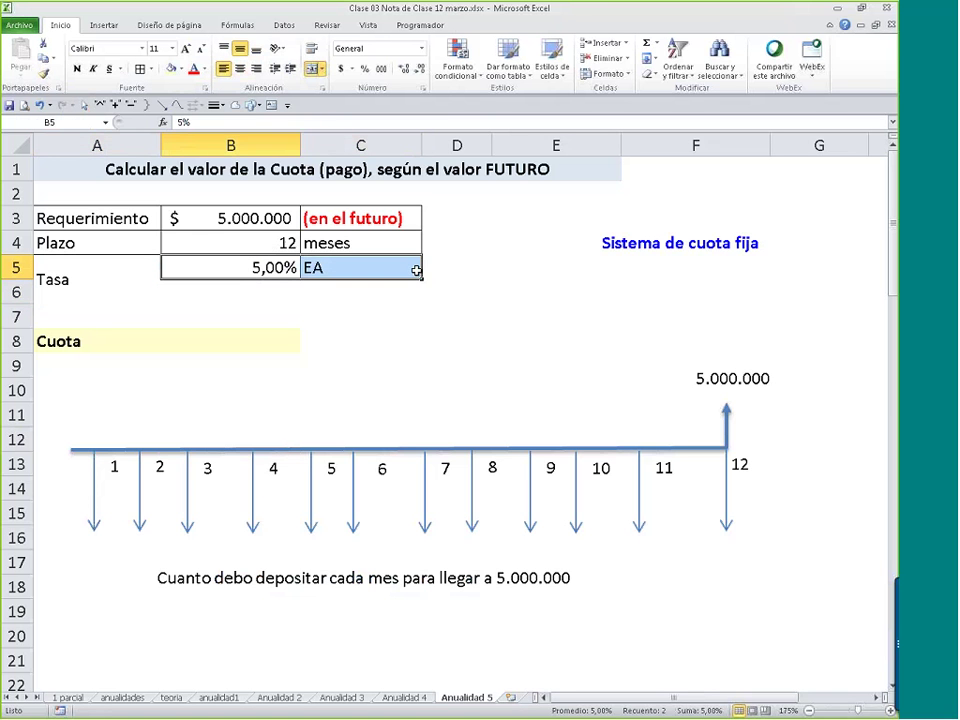
- Change the Cuota label in A8 to "Cuota mensual"
click(70, 342)
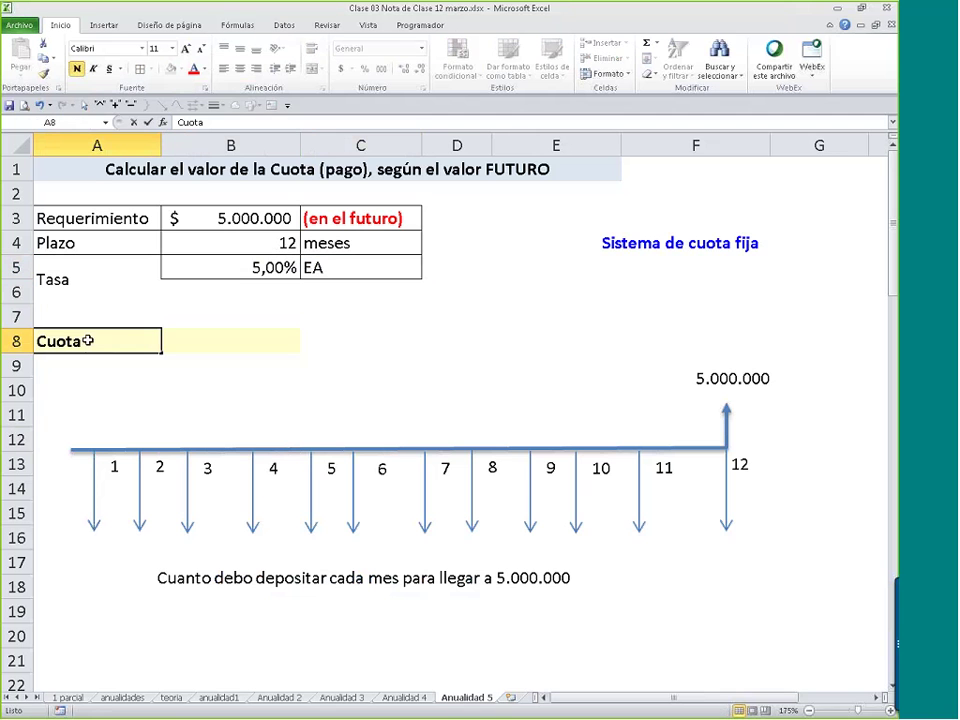
text(mensual)
key(Return)
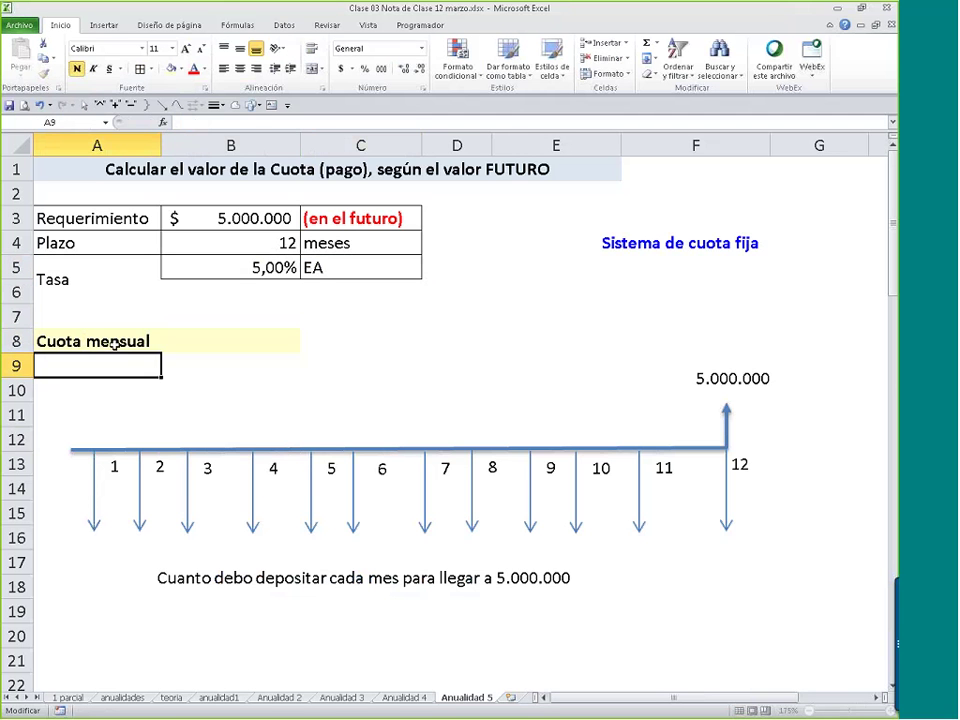
- Fill the rate row B5:C5 down into row 6 and label C6 "mensual"
click(393, 348)
drag(255, 267, 313, 290)
click(369, 286)
text(mensual)
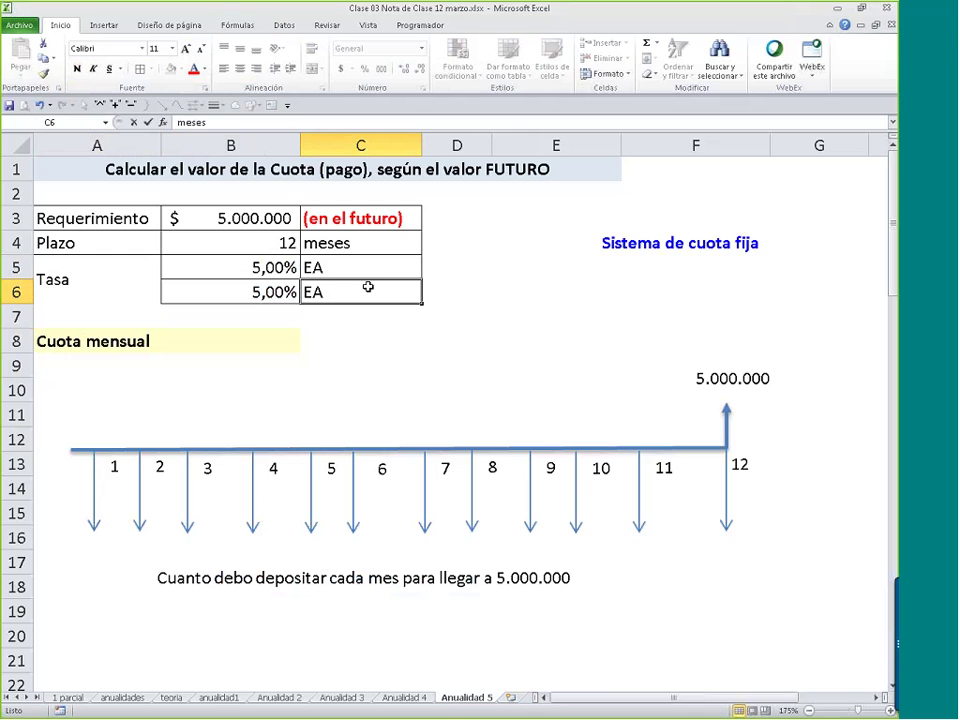
- Enter a TASA.NOMINAL formula in B6 using B5 as the effective rate and 12 periods per year
key(Left)
text(=)
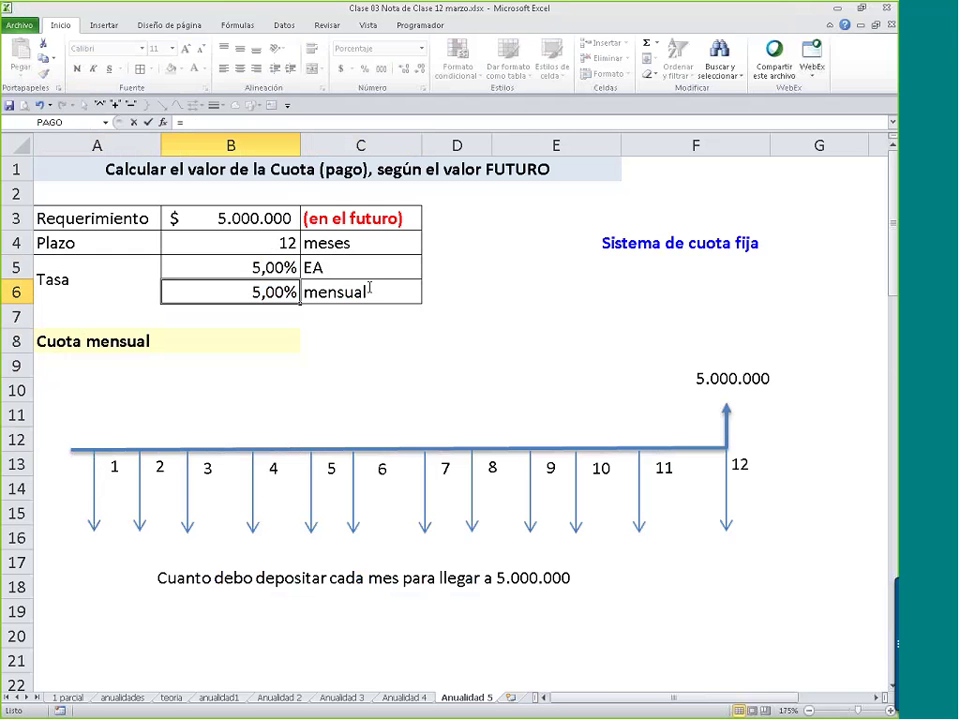
text(tasa)
double_click(320, 350)
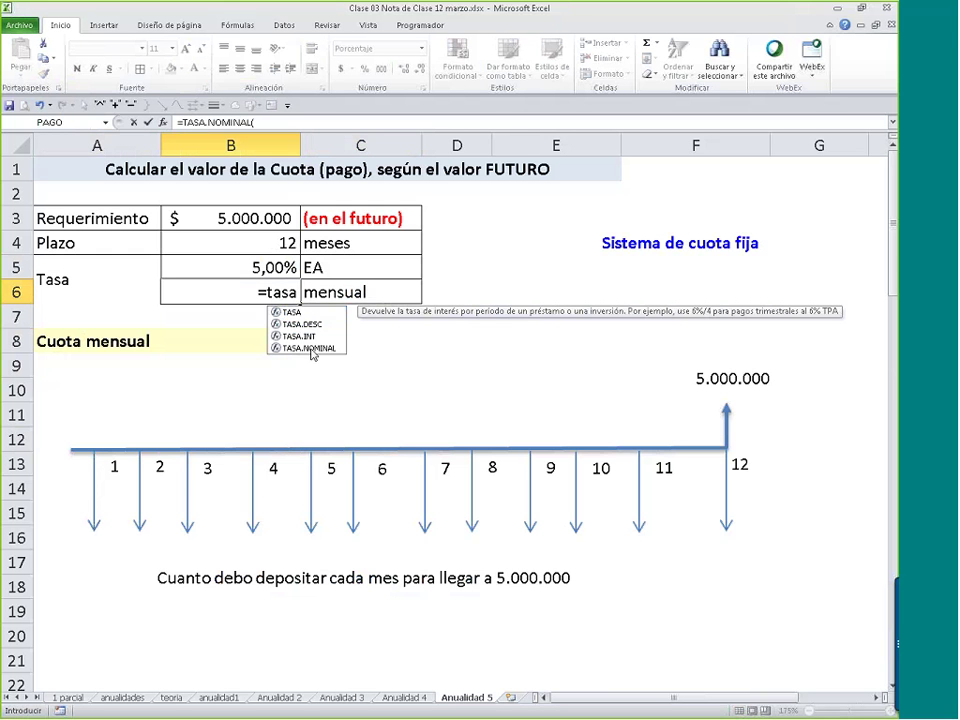
click(162, 123)
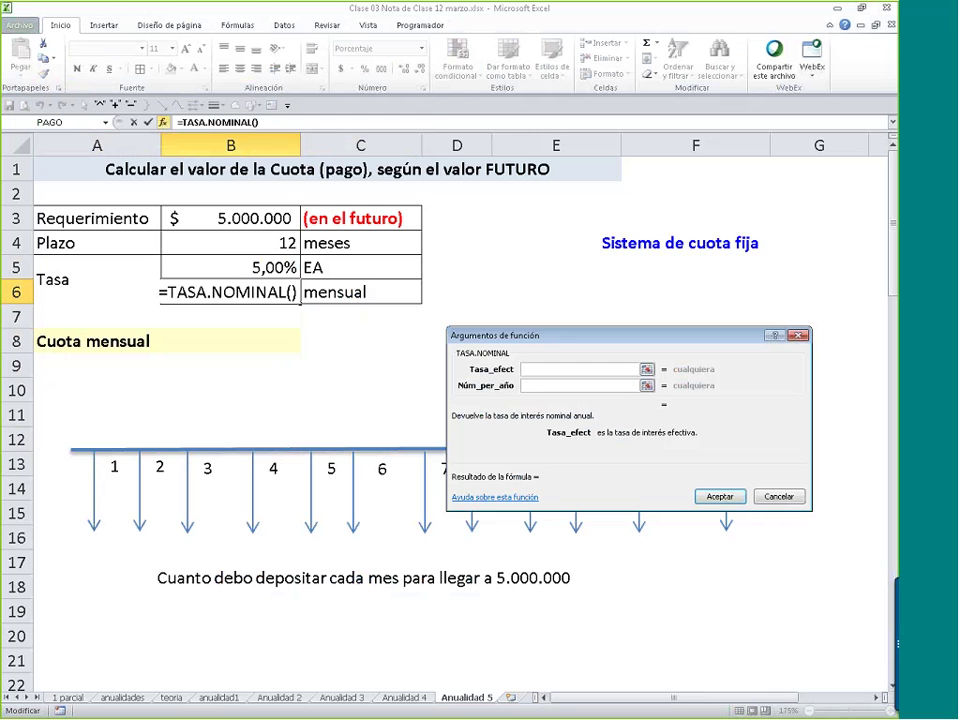
click(240, 267)
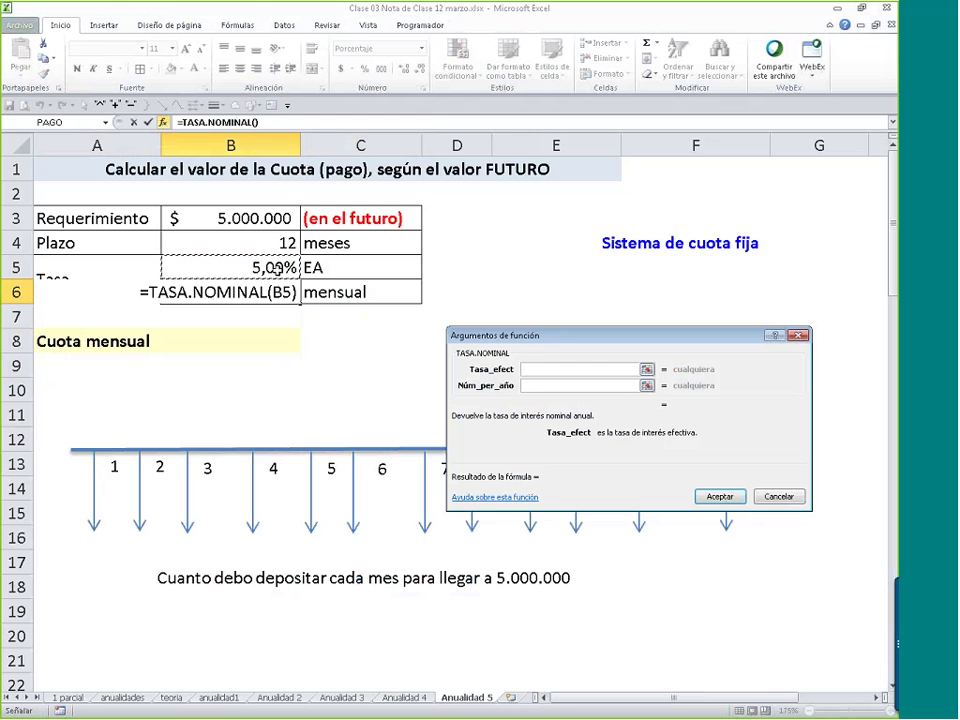
click(533, 385)
text(12)
key(Return)
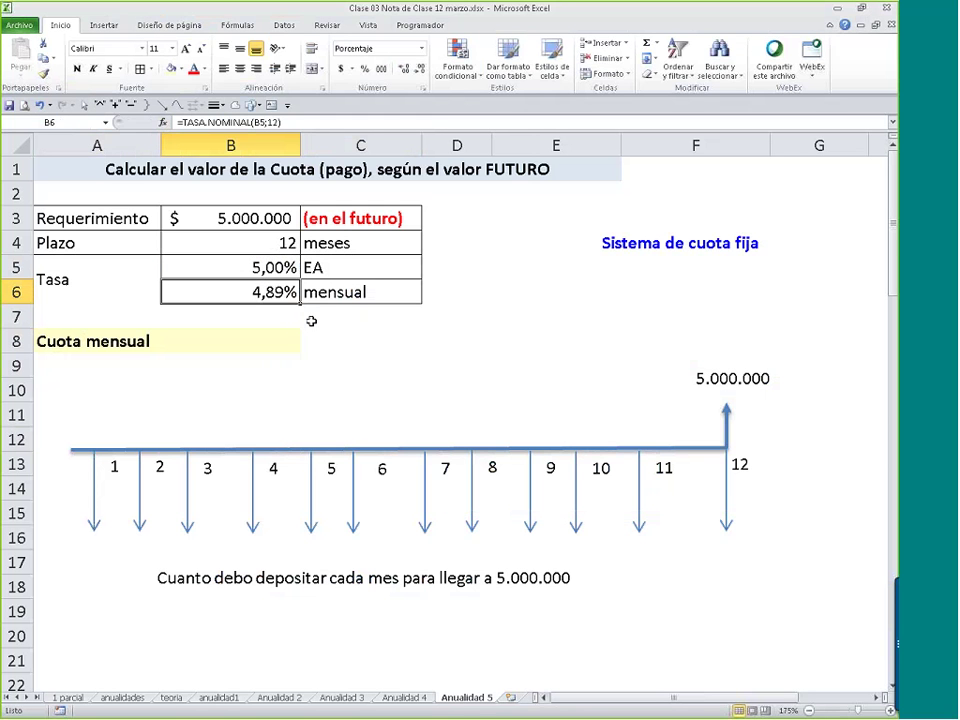
- Divide the nominal rate formula in B6 by 12 to get the monthly rate
key(F2)
text(/1)
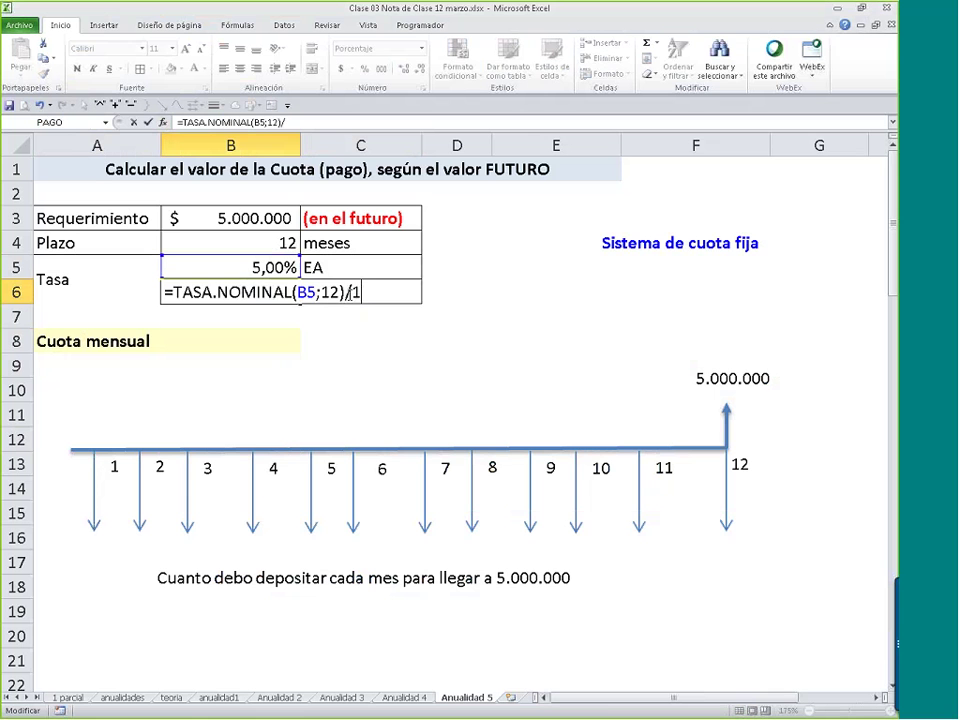
text(2)
key(Return)
- Apply a thick box border around the Cuota mensual cells A8:B8
drag(251, 296, 38, 216)
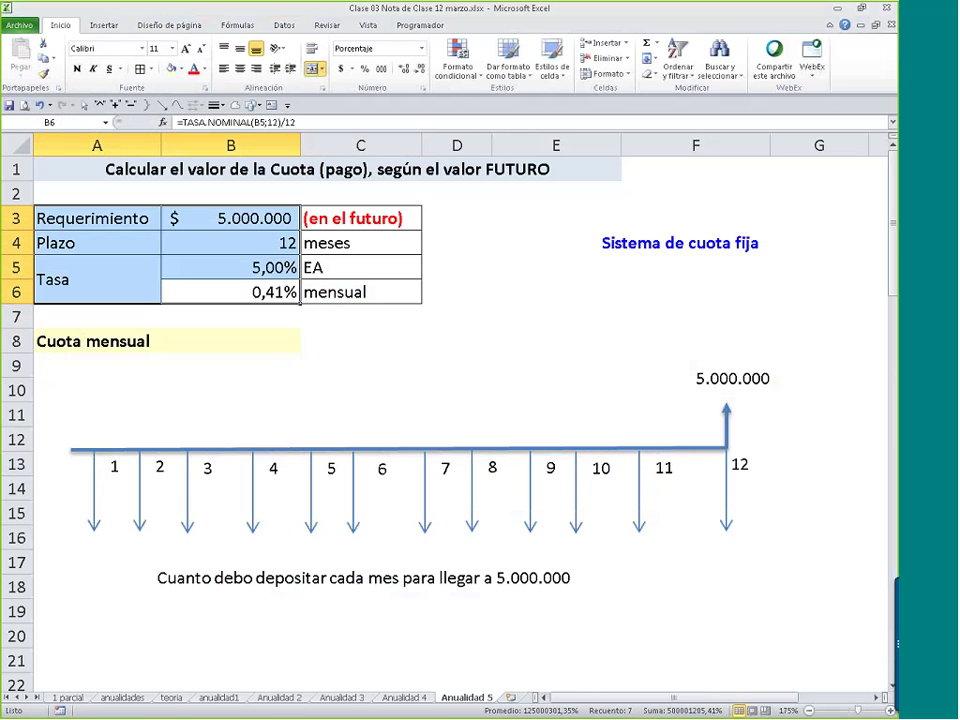
drag(60, 341, 230, 341)
click(150, 68)
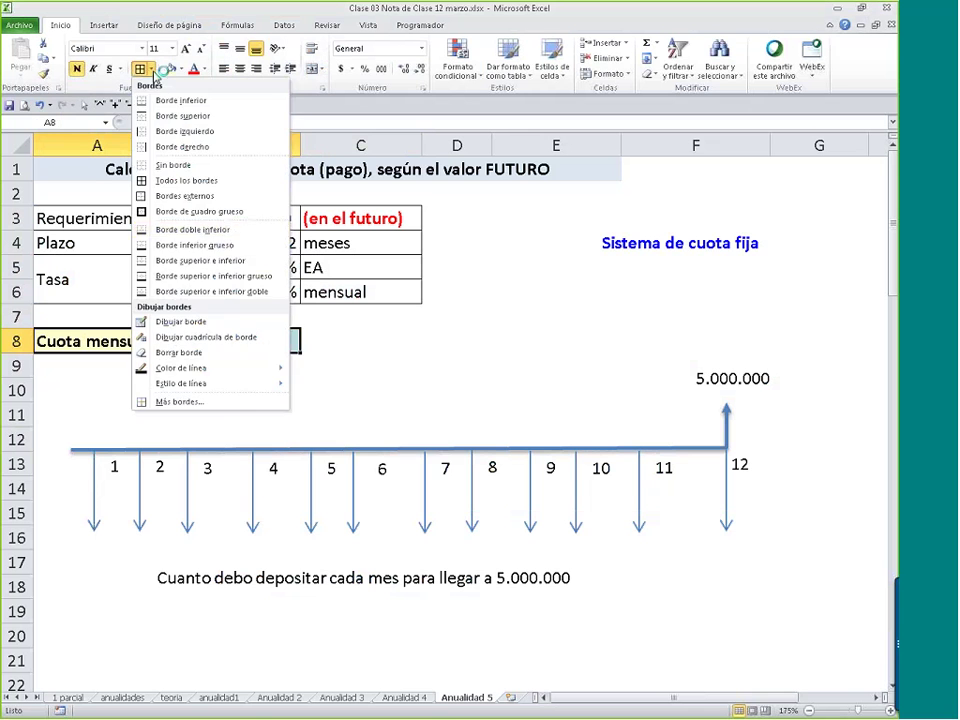
click(200, 211)
click(230, 343)
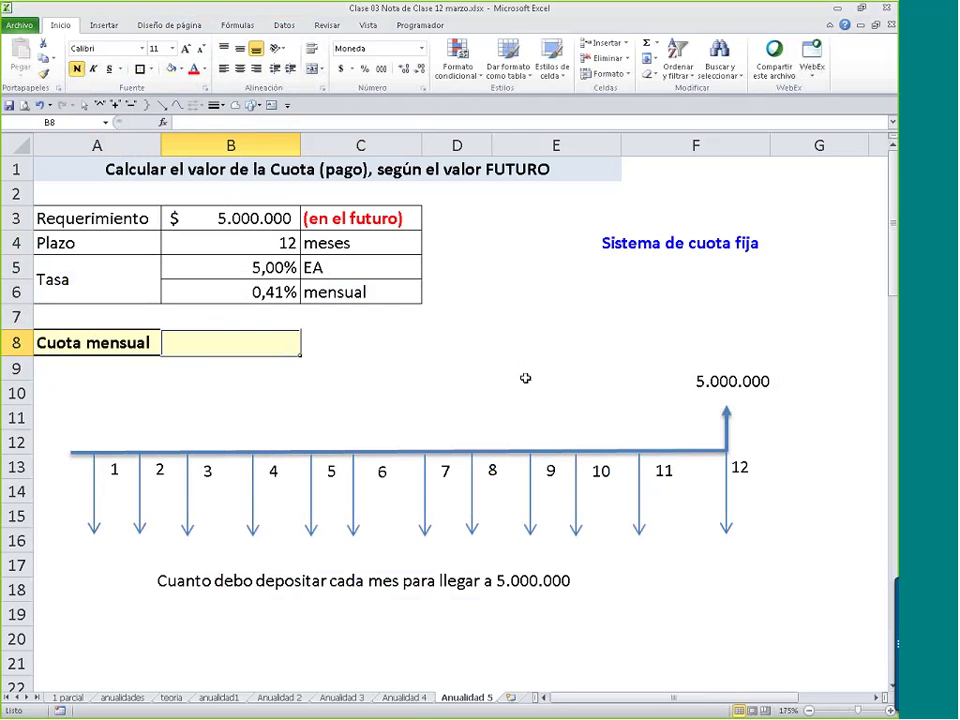
- Examine the PAGO formulas for both instalments and their present-value labels on Anualidad 4, and return to Anualidad 5
click(404, 697)
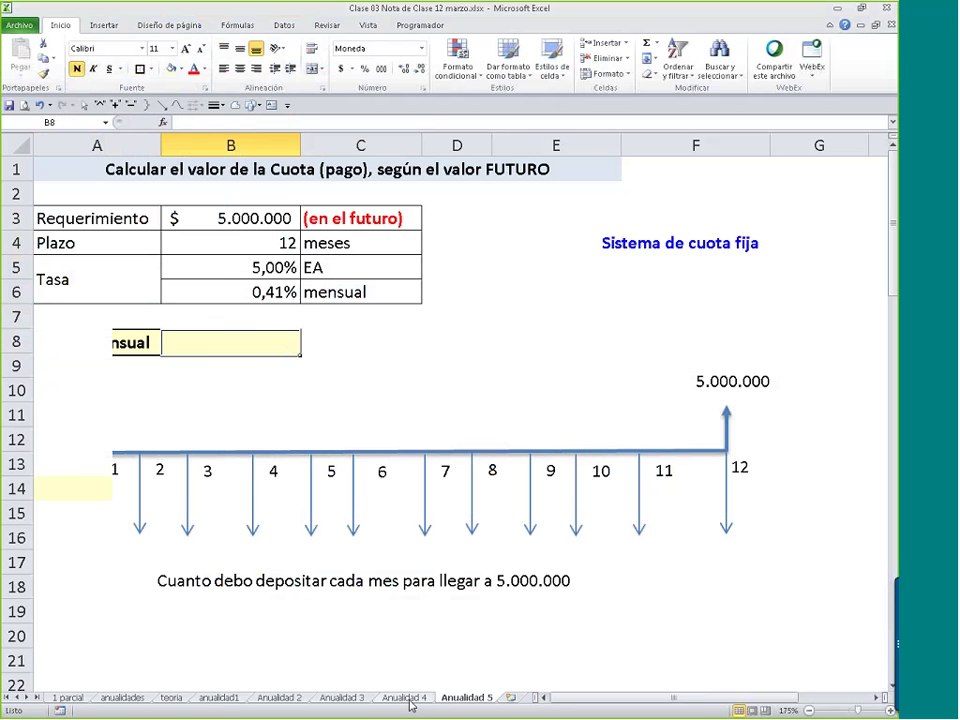
click(231, 288)
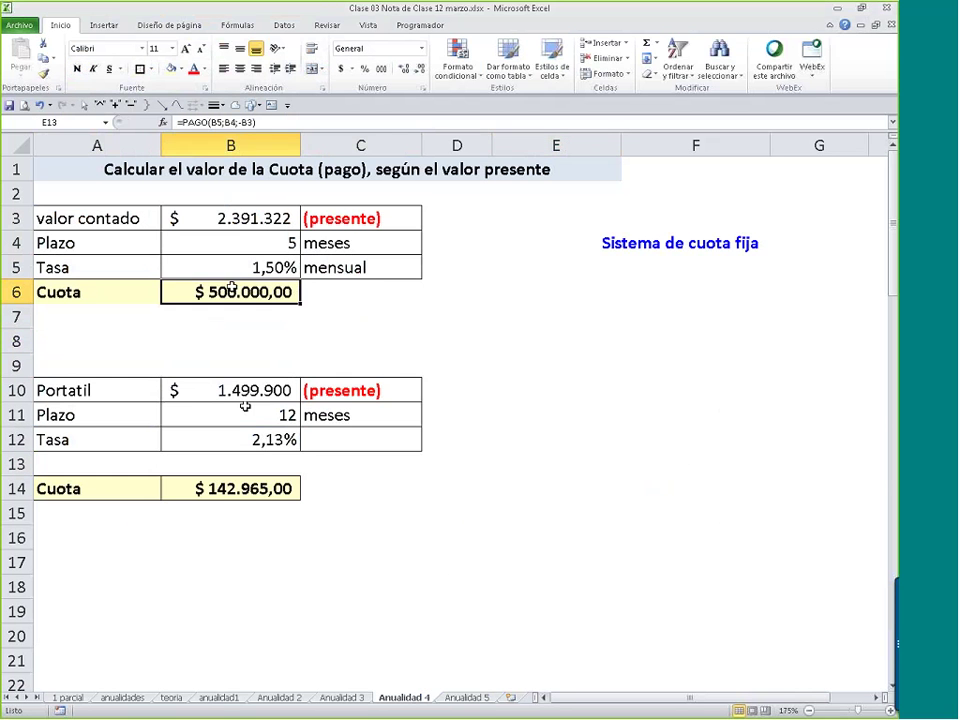
key(F2)
key(Escape)
double_click(221, 488)
key(Escape)
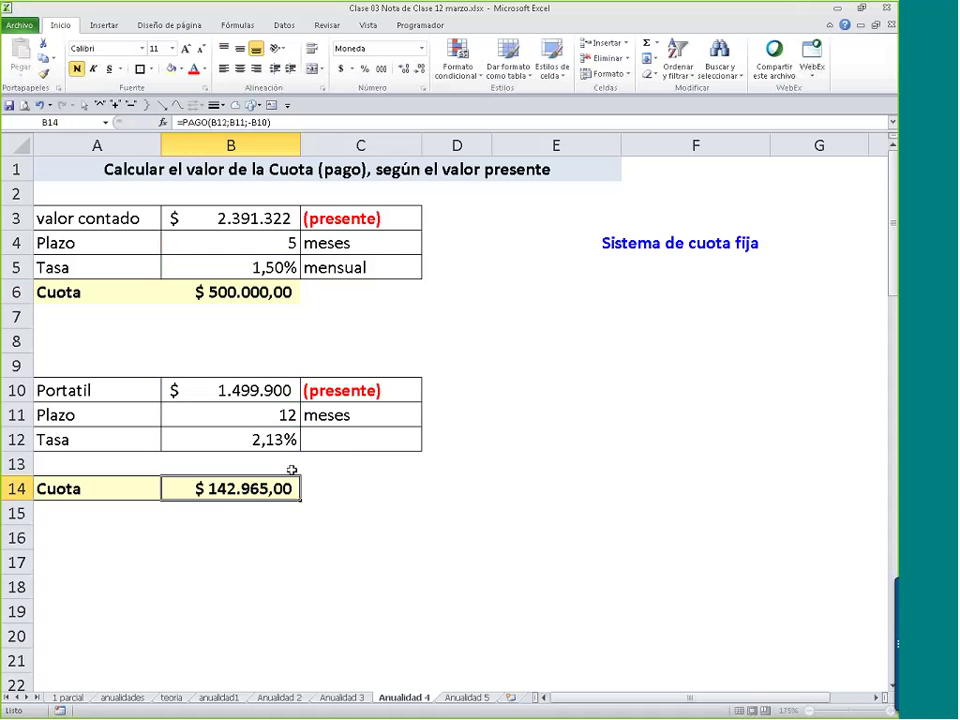
click(362, 391)
click(370, 228)
click(470, 699)
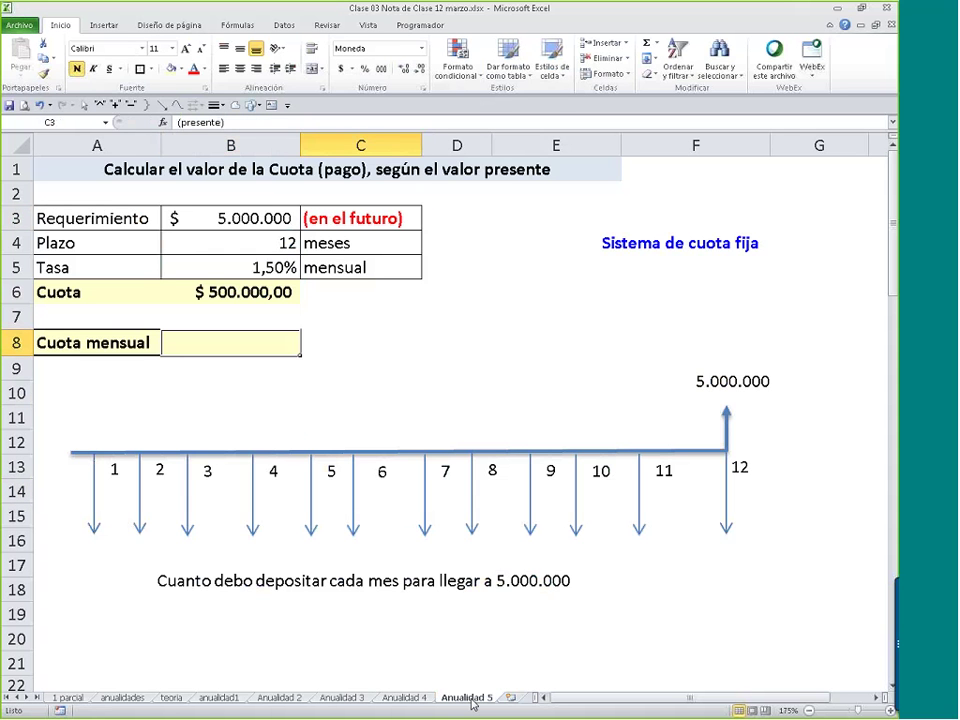
- Insert the PAGO function in B8 with B6 as Tasa and B4 as Nper
click(236, 30)
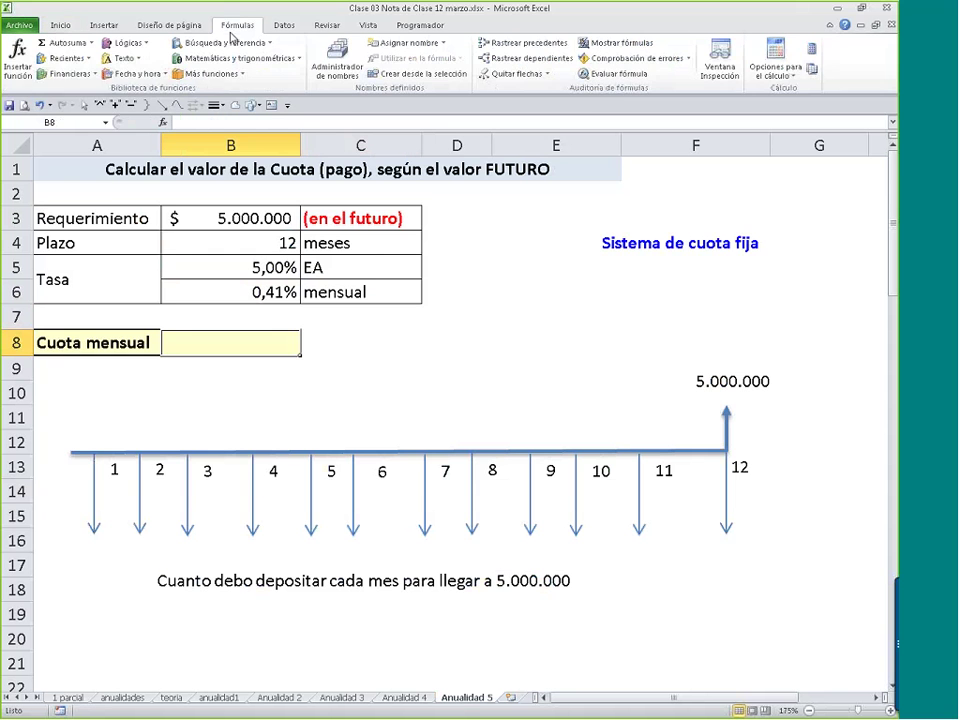
click(68, 74)
scroll(100, 318, down, 5)
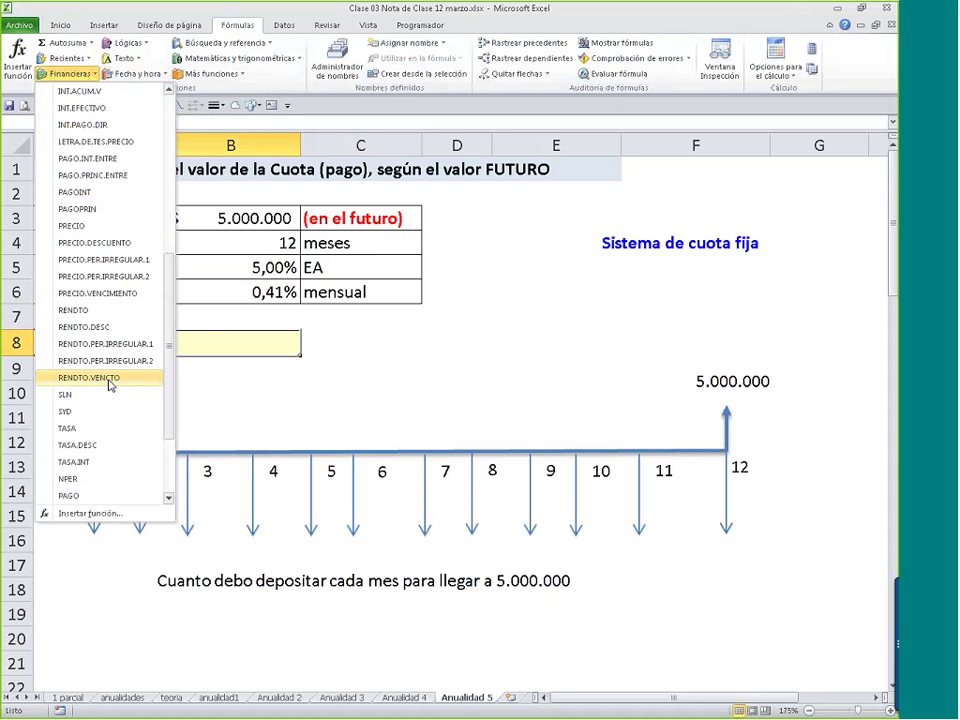
click(80, 147)
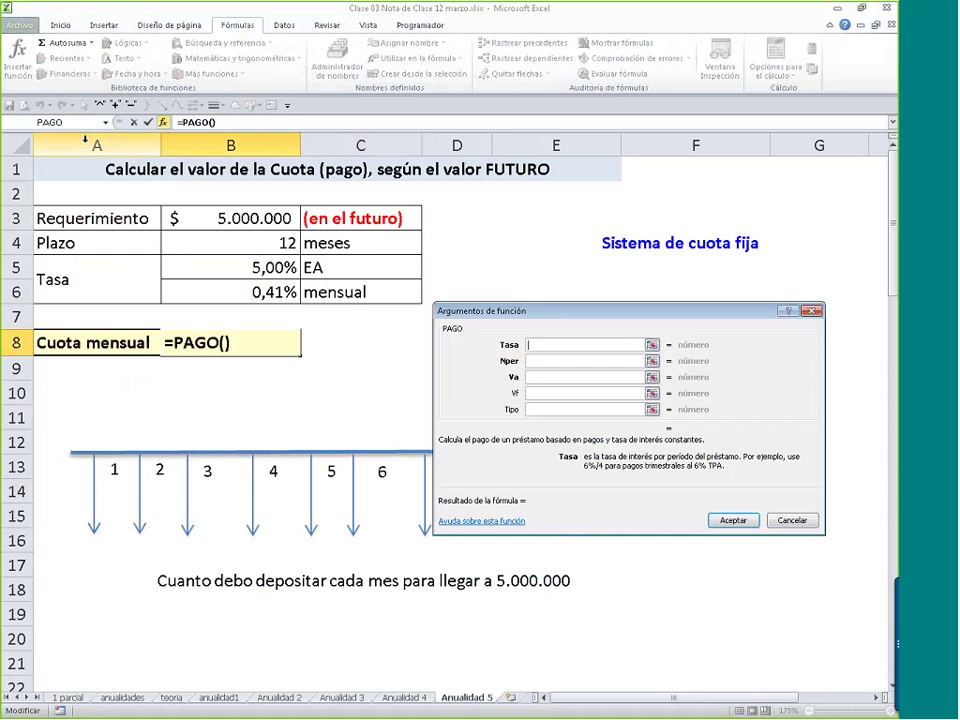
click(200, 291)
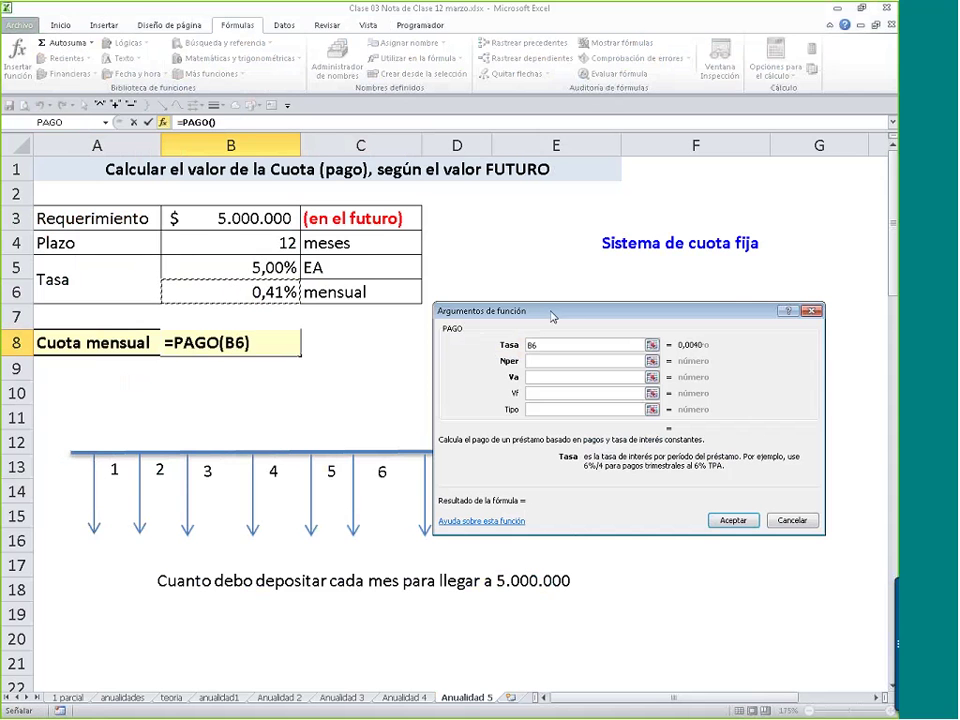
click(630, 360)
click(275, 243)
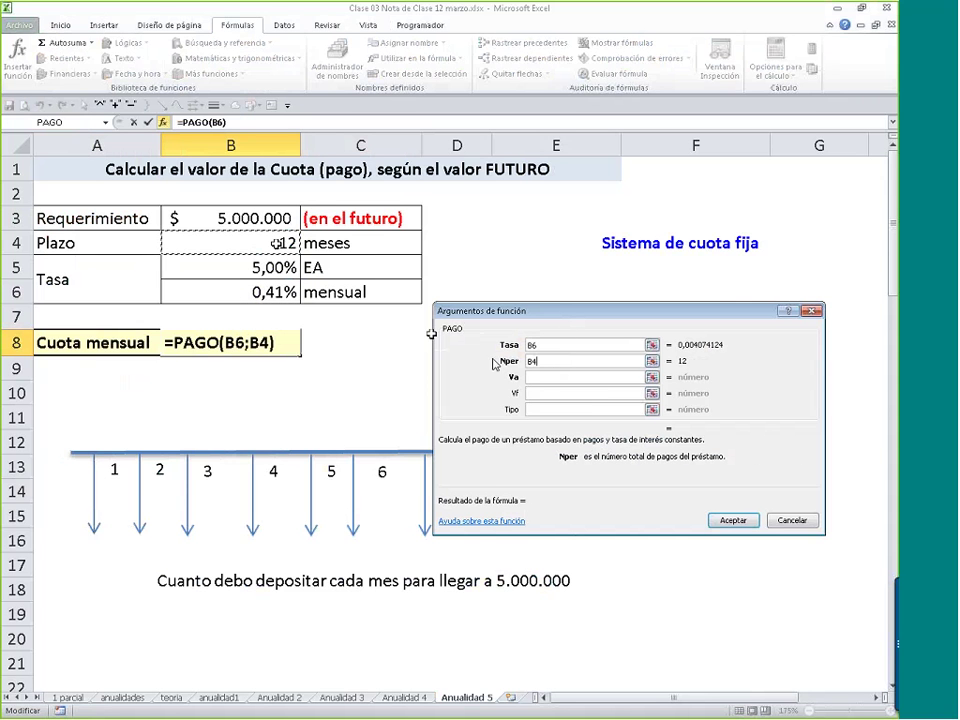
- Leave PAGO's Va argument empty, set Vf to -B3, and accept the formula
click(551, 377)
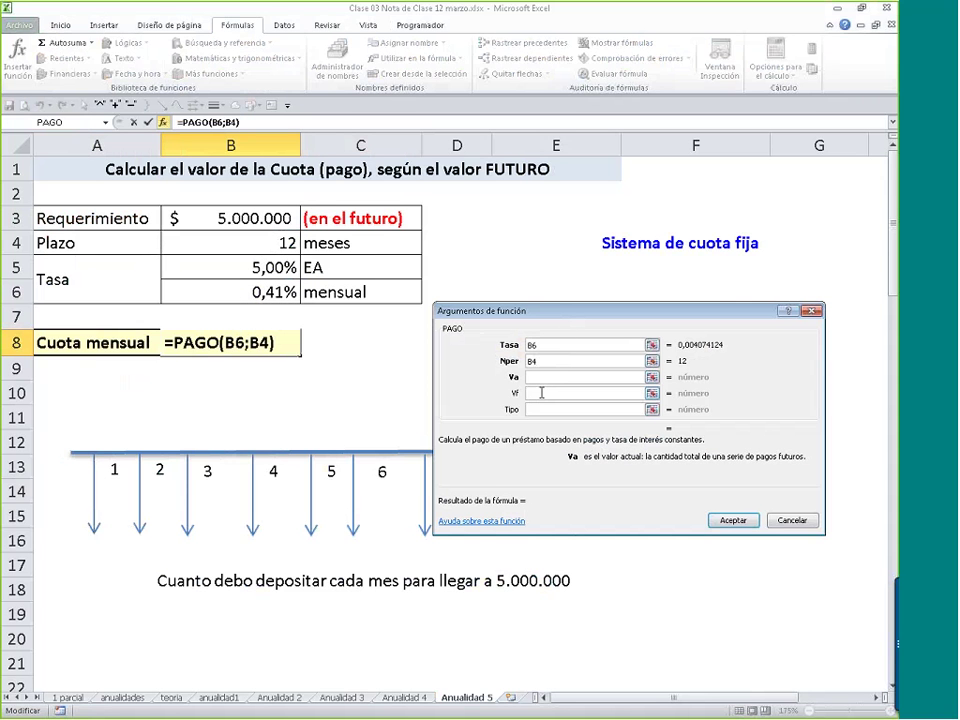
click(537, 398)
drag(560, 313, 541, 192)
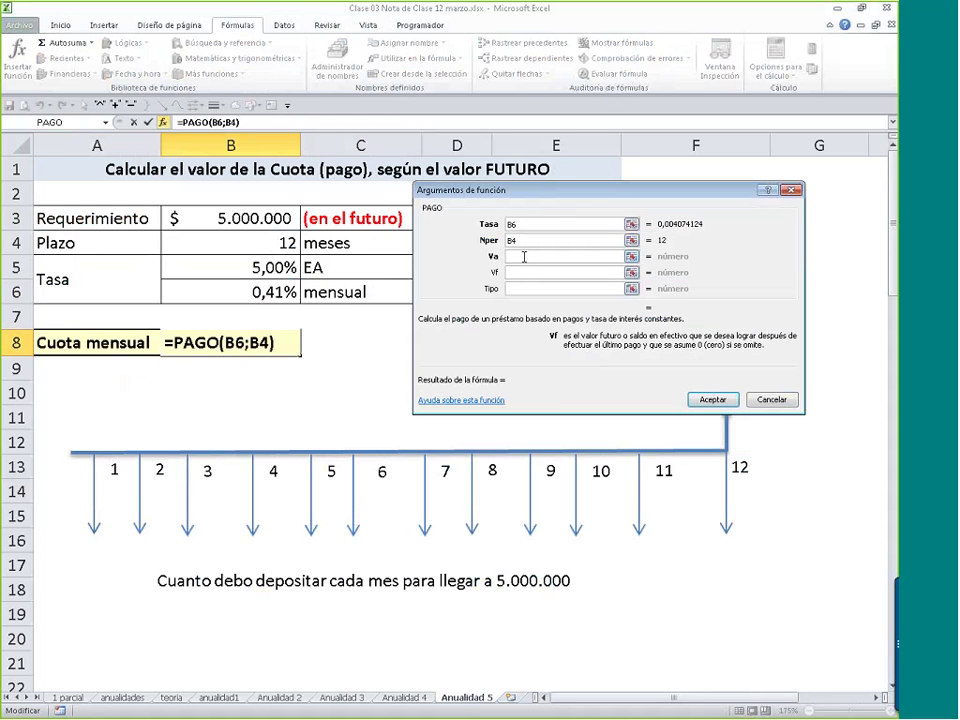
click(509, 256)
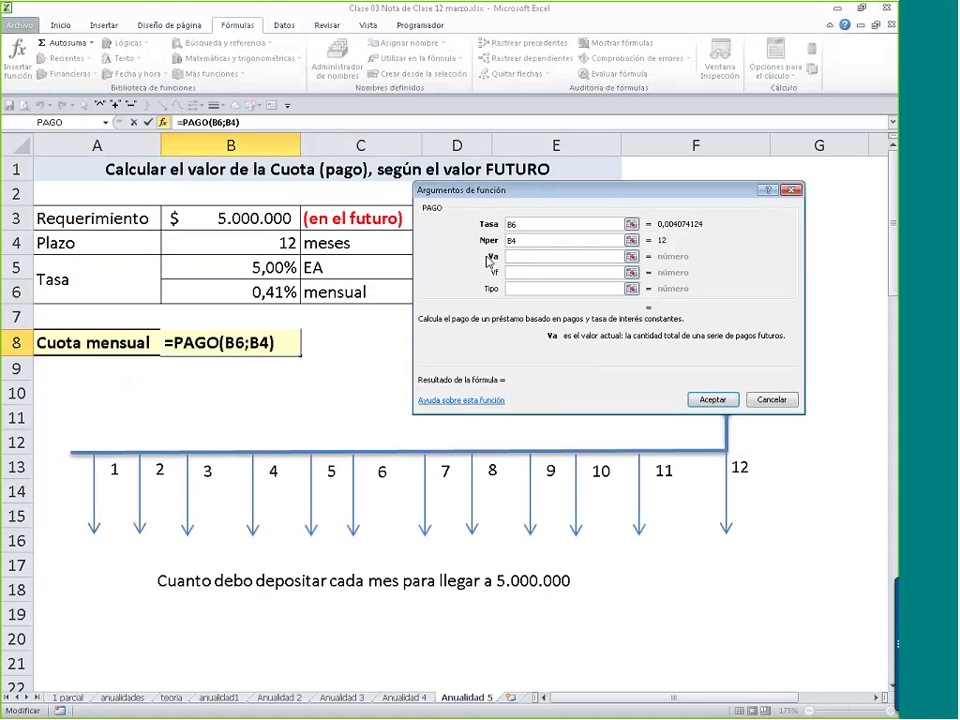
click(516, 271)
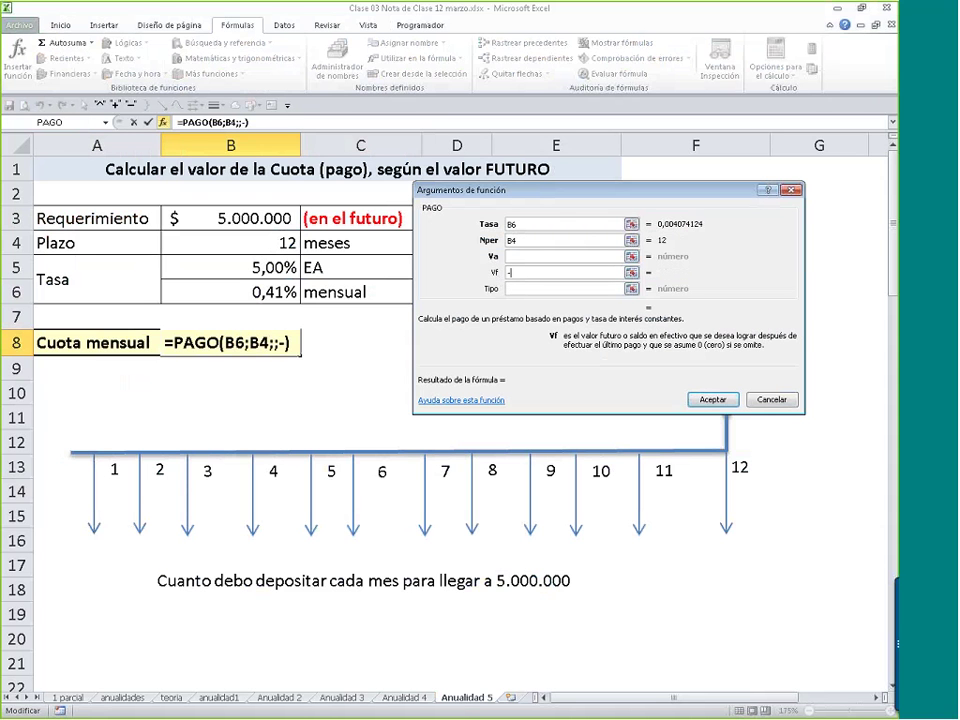
click(262, 218)
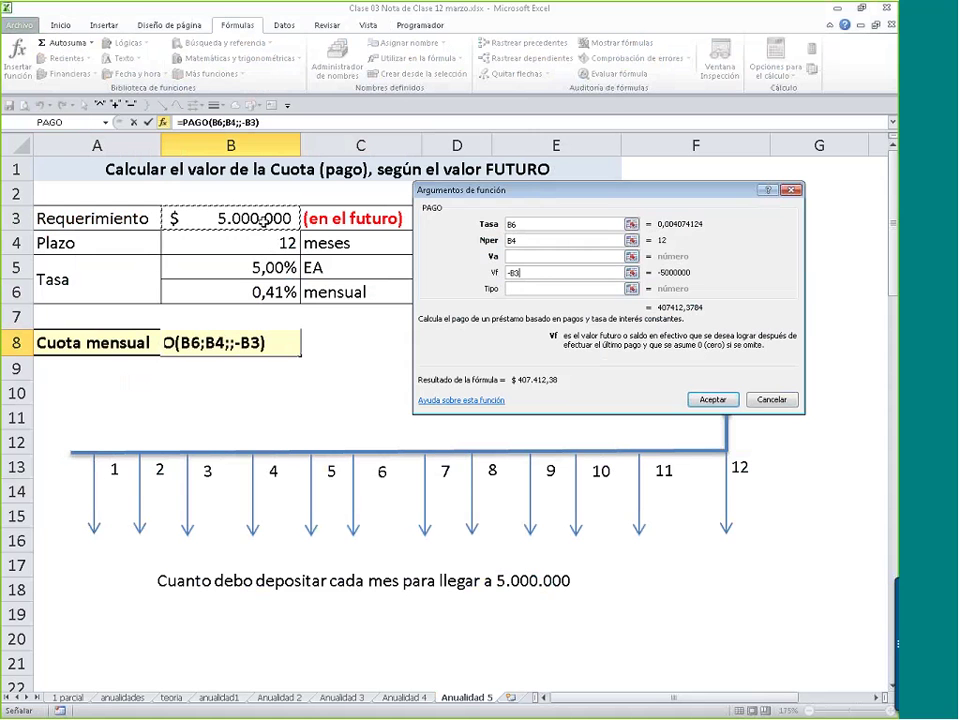
key(Return)
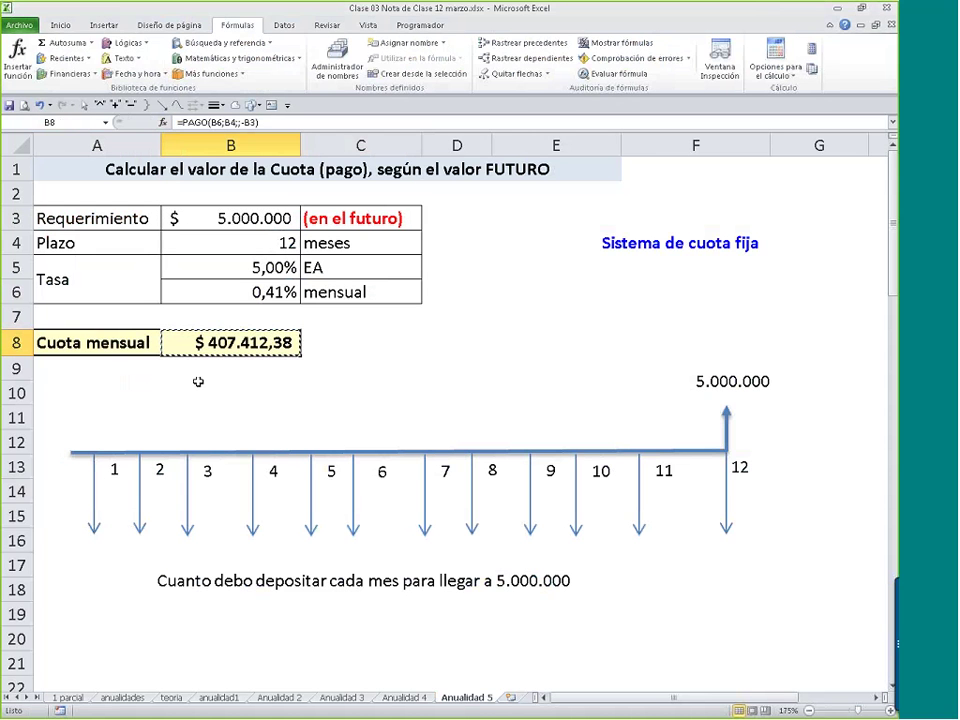
- Copy the monthly instalment in B8 and move the "Cuanto debo depositar" text box down to rows 19–20
key(ctrl+c)
click(390, 596)
drag(390, 596, 414, 639)
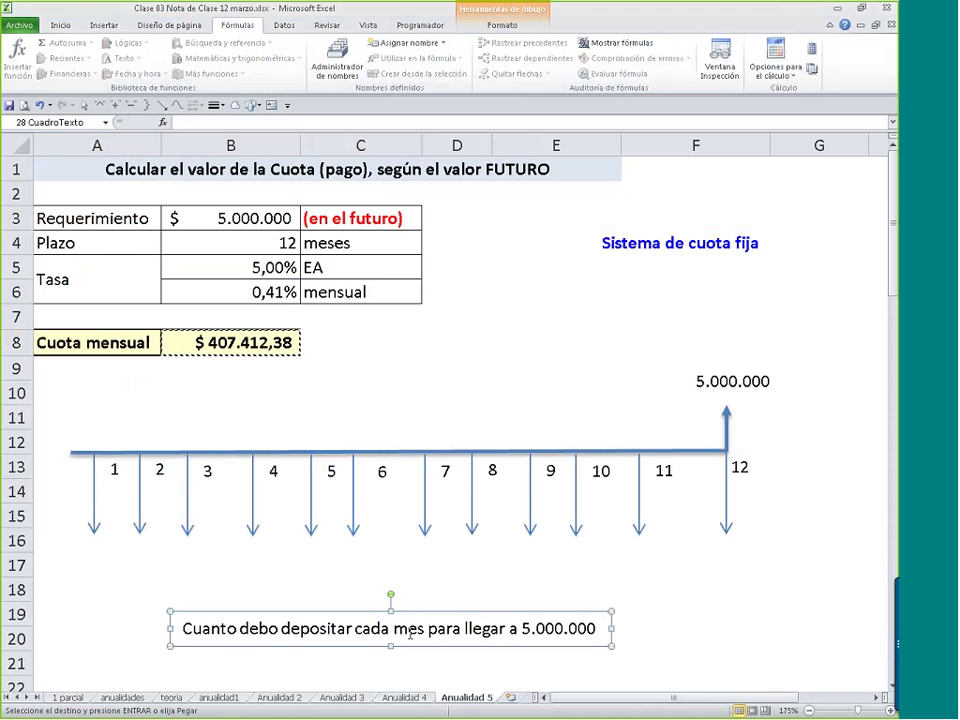
- Add a text box reading "12 cuotas de: $ 407.412,38" between the downward arrows and the question text, using the copied instalment
click(281, 568)
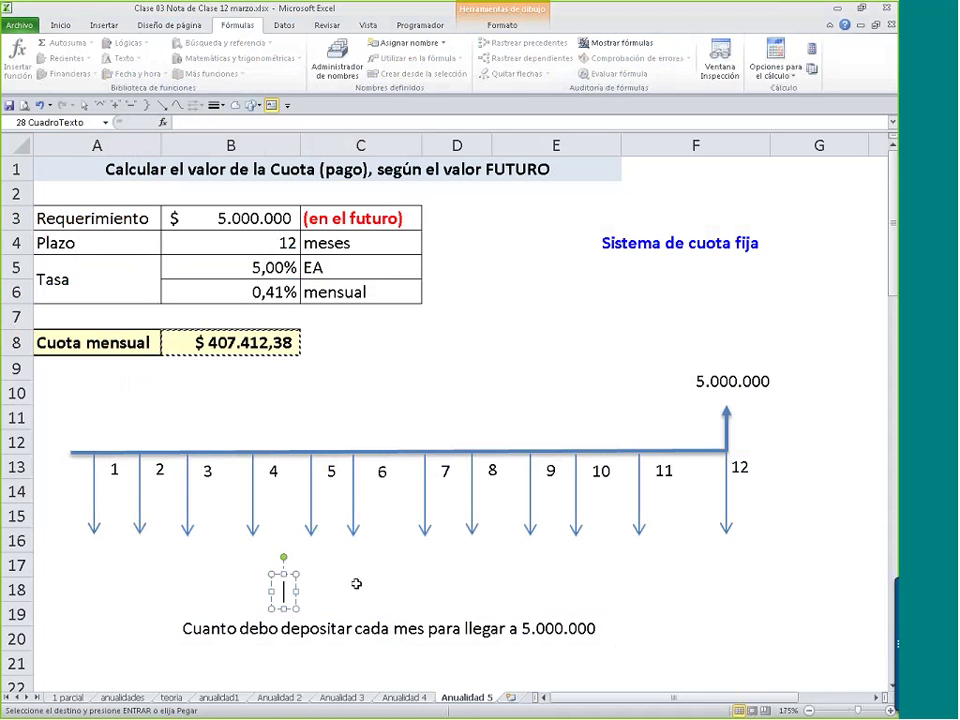
key(ctrl+v)
click(312, 582)
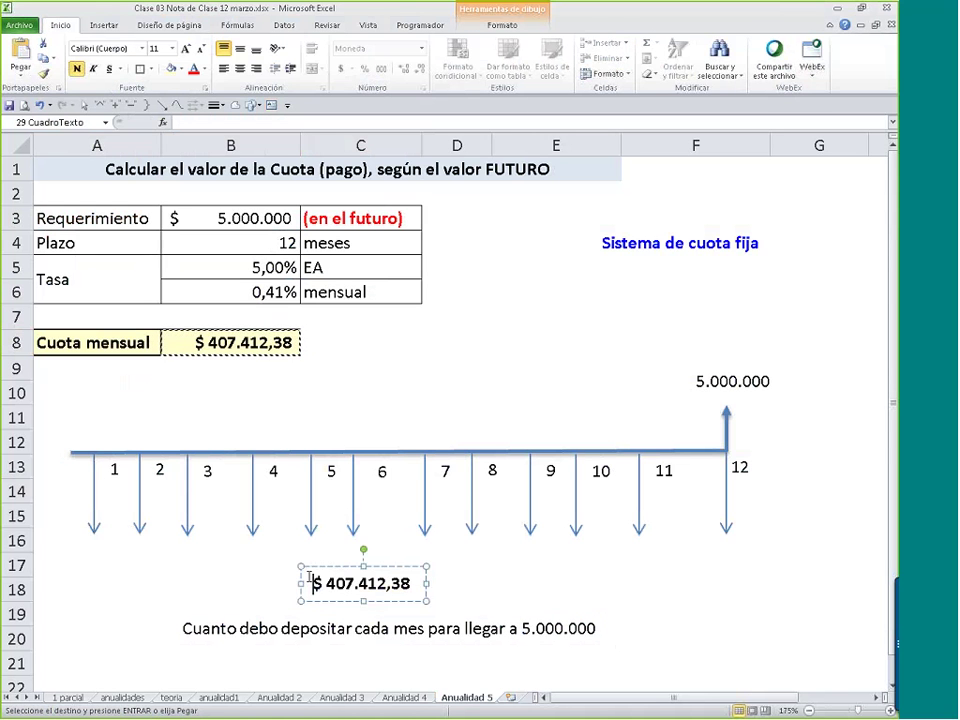
text(12 cuotas de:)
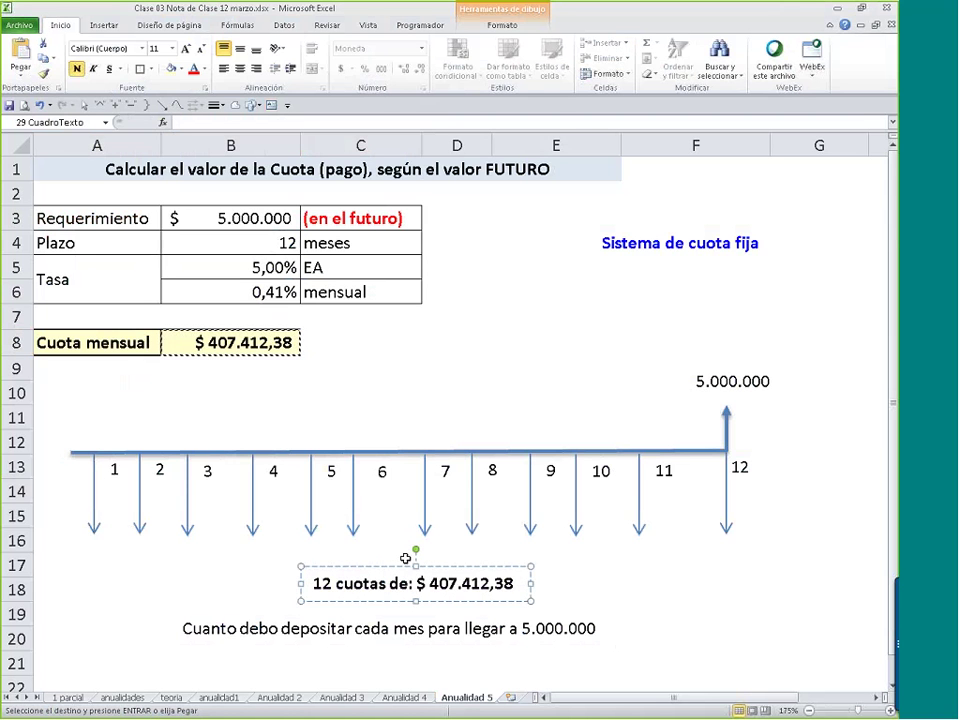
click(660, 582)
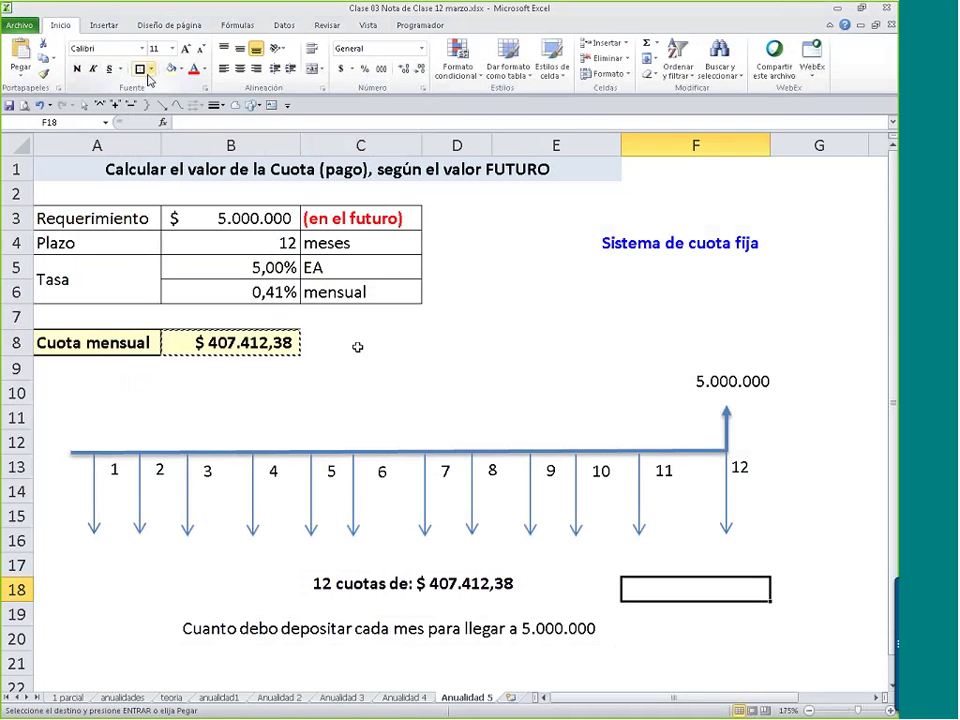
- Draw a closing brace pointing downwards, about 14,11 cm wide and 0,79 cm deep, between the twelve arrows and the "12 cuotas de" text
click(147, 104)
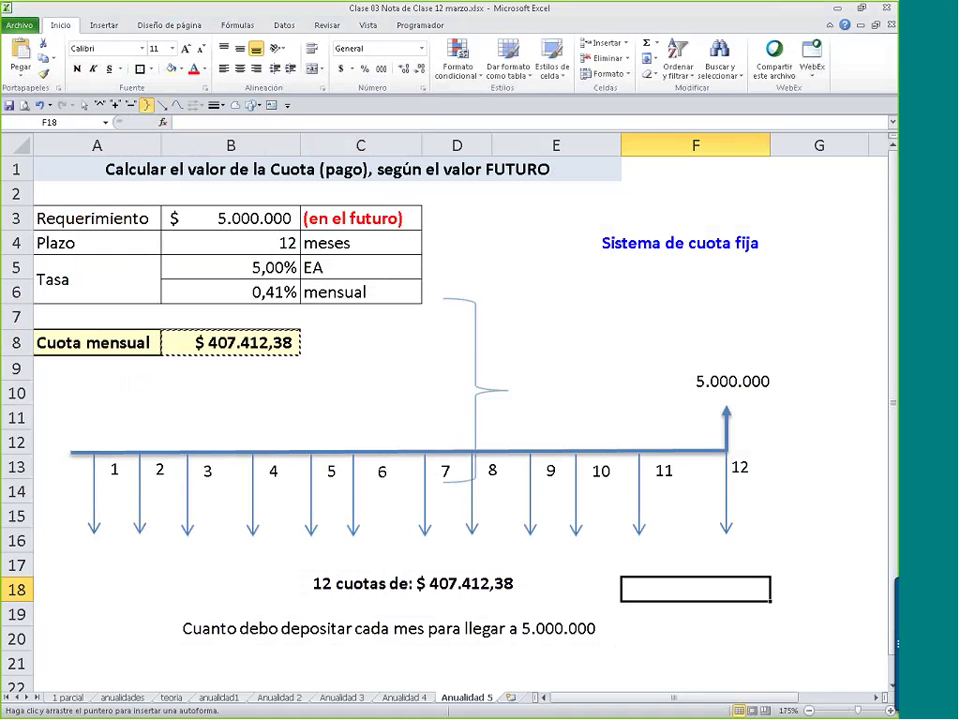
mouse_move(447, 602)
mouse_down()
mouse_move(508, 297)
mouse_move(575, 452)
mouse_up()
drag(497, 472, 429, 561)
key(Escape)
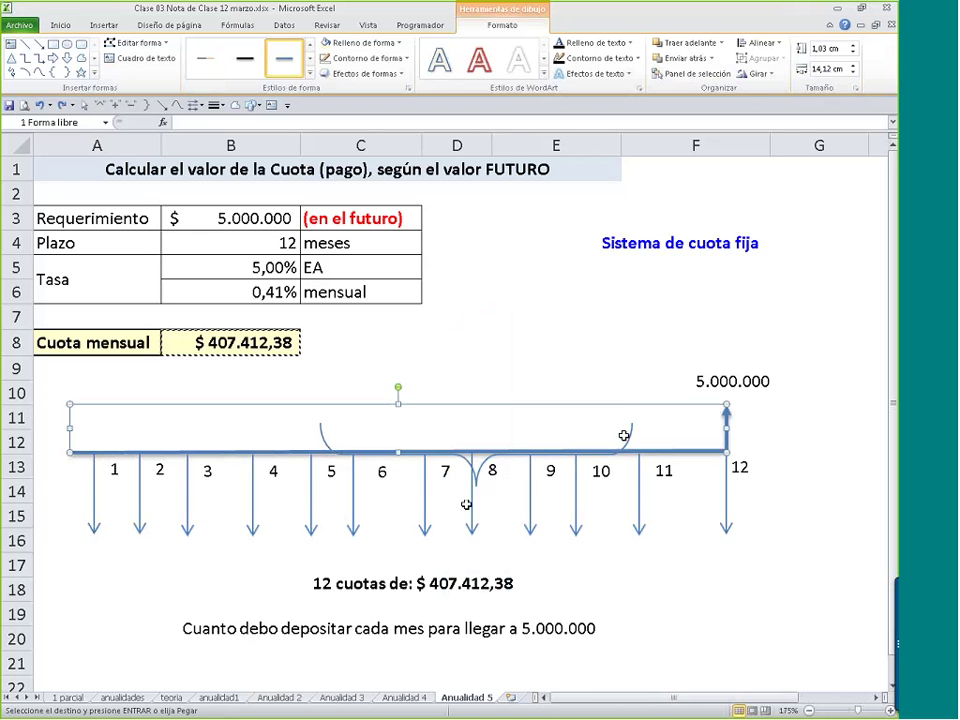
drag(627, 436, 738, 560)
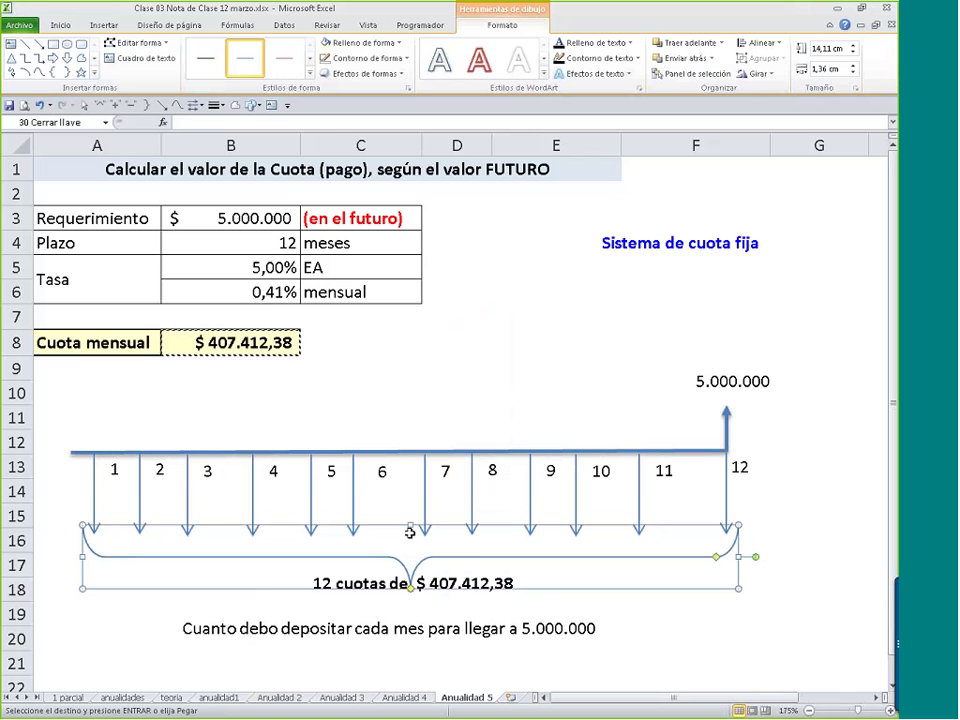
drag(409, 527, 409, 553)
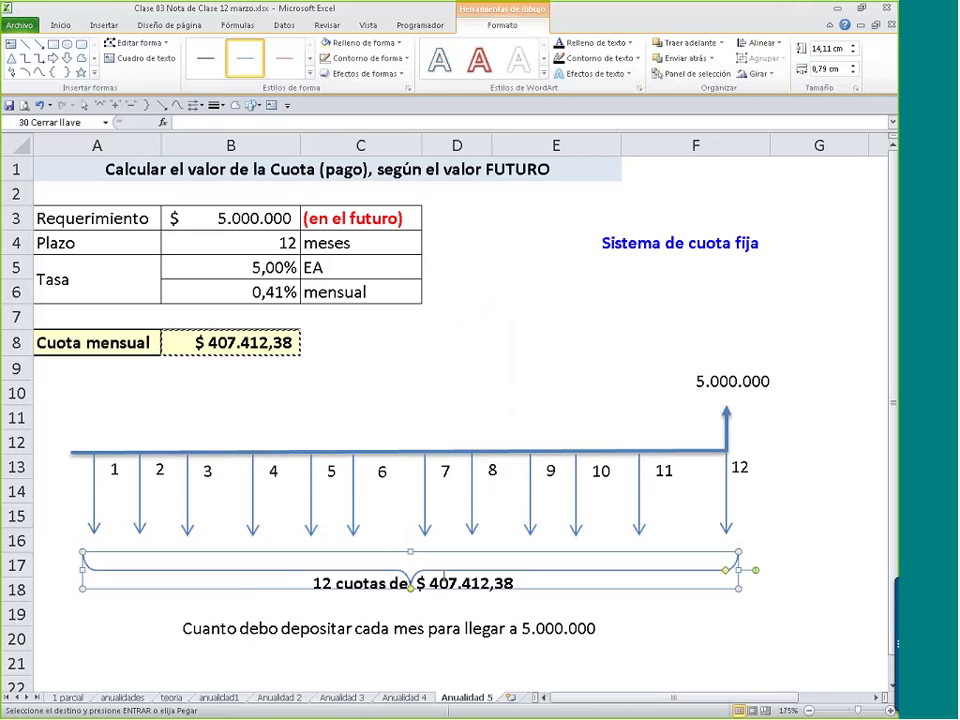
click(446, 576)
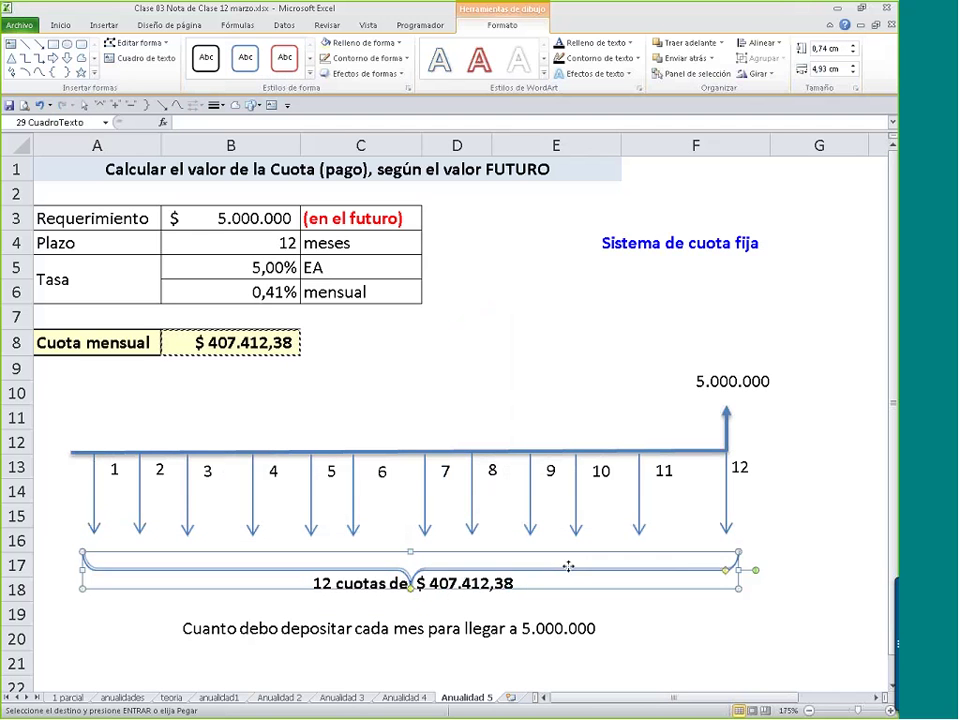
drag(509, 553, 514, 536)
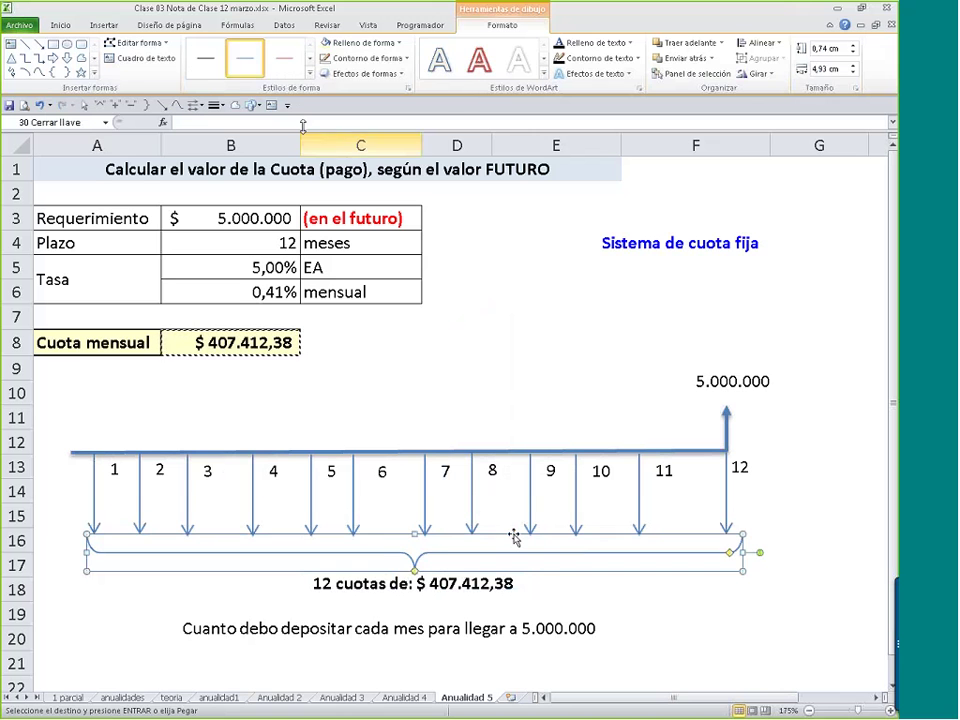
- Apply the thick black line style to the brace and clear the copy marquee around B8
click(309, 73)
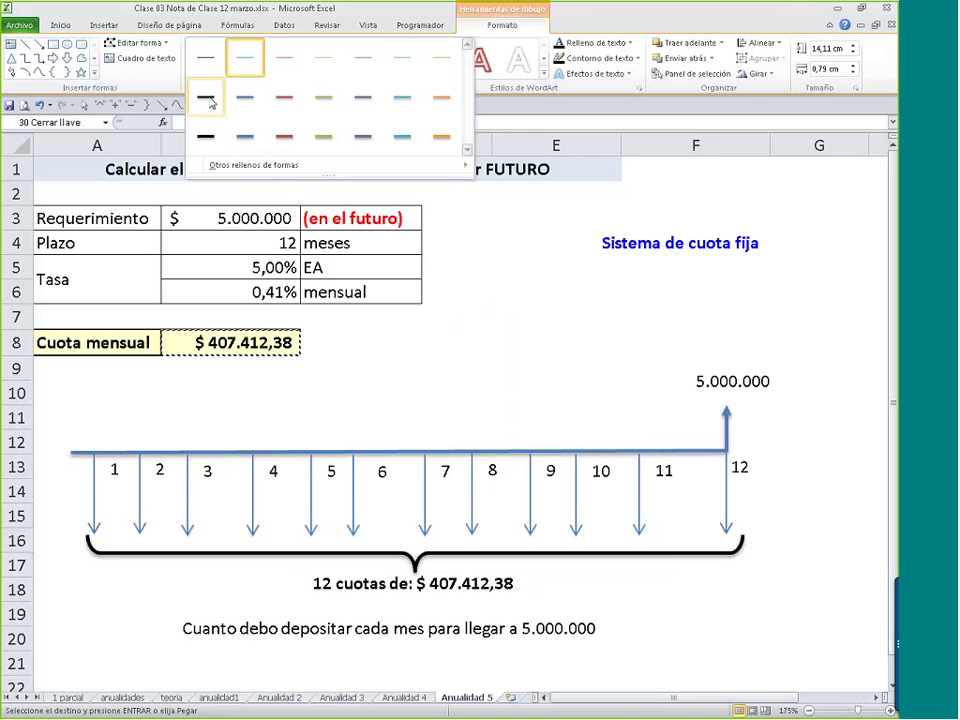
key(Escape)
click(596, 292)
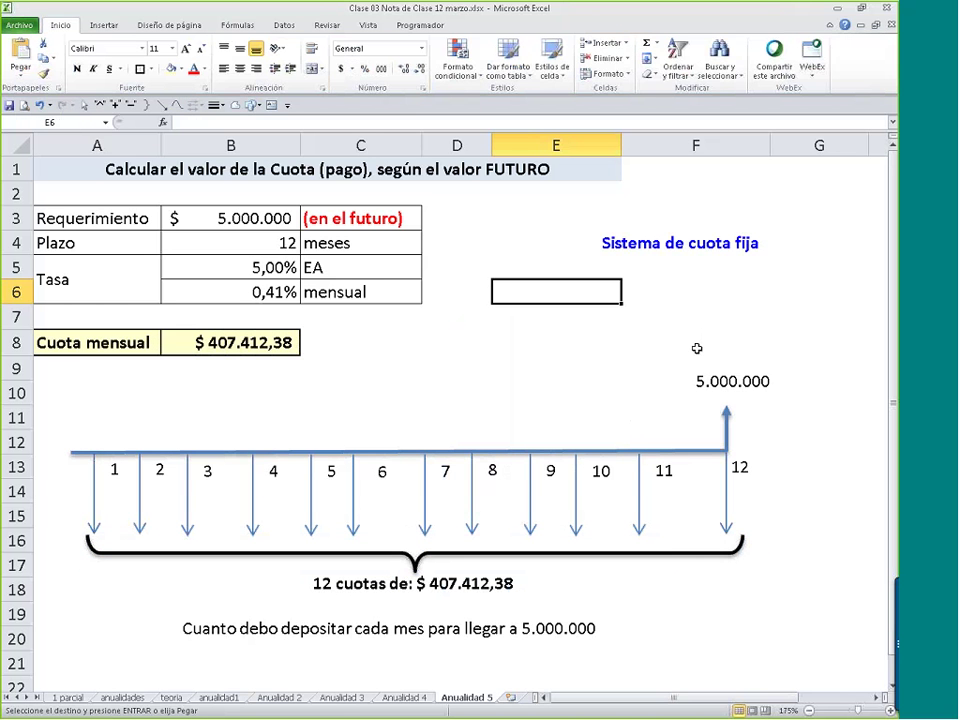
key(Escape)
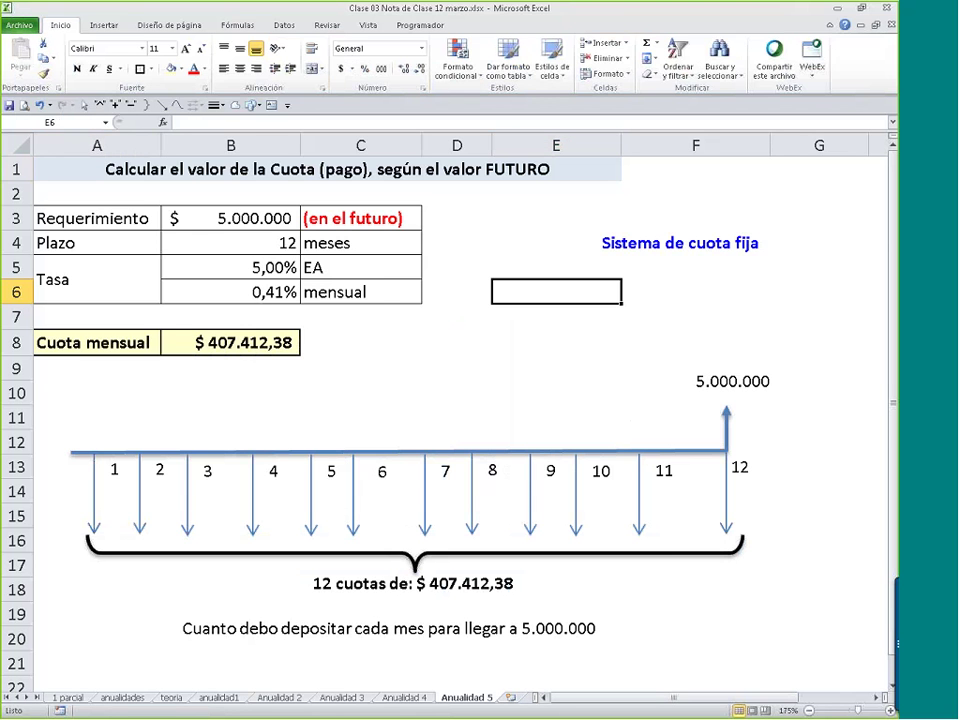
double_click(360, 392)
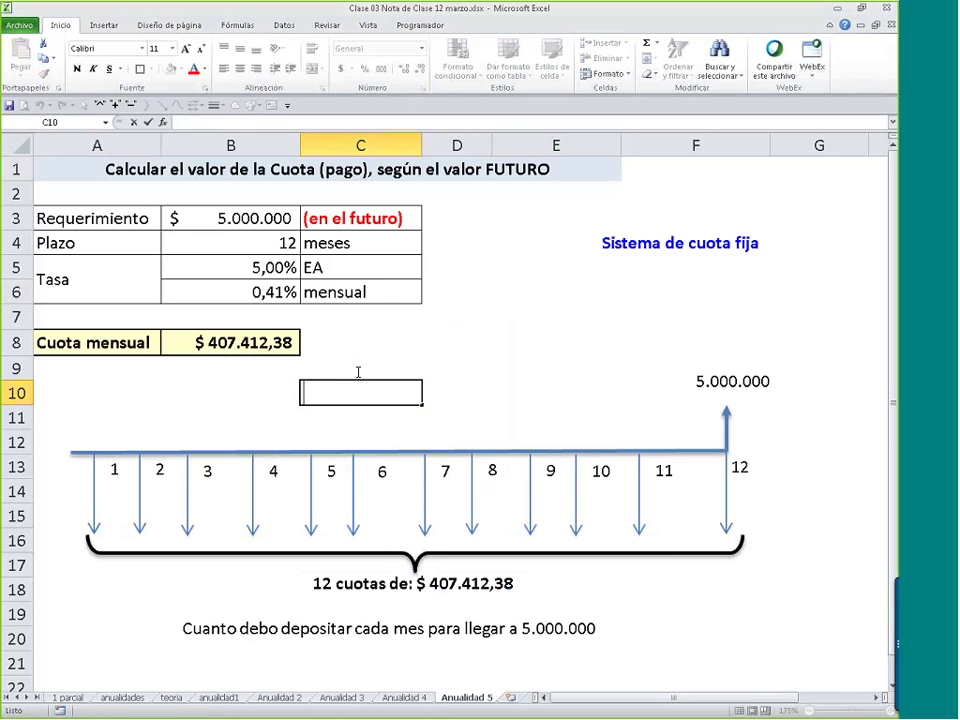
click(416, 349)
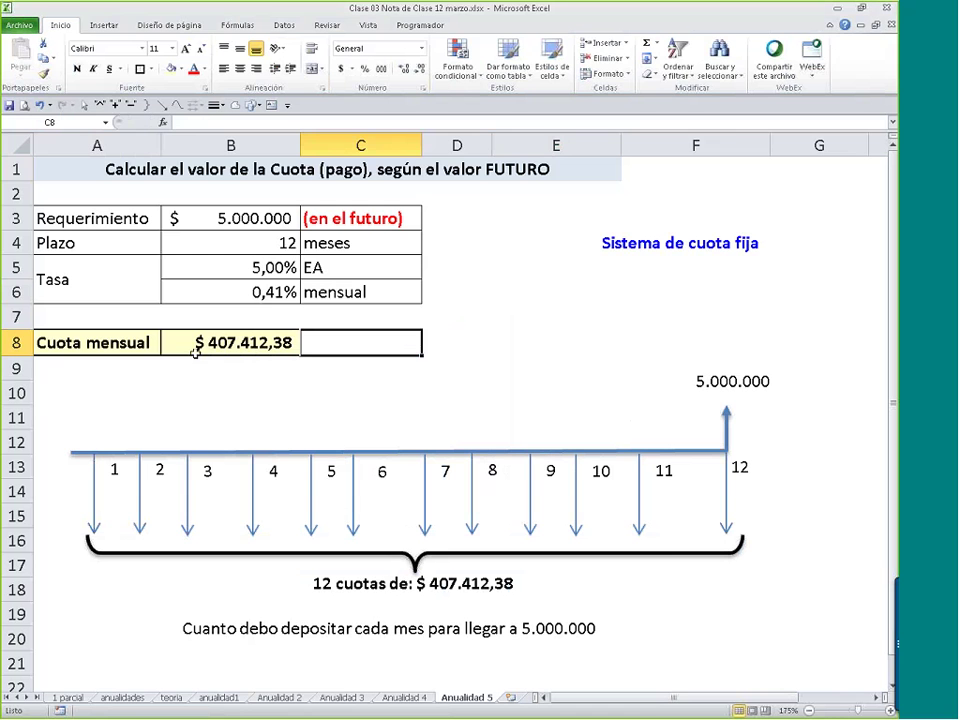
drag(155, 220, 317, 218)
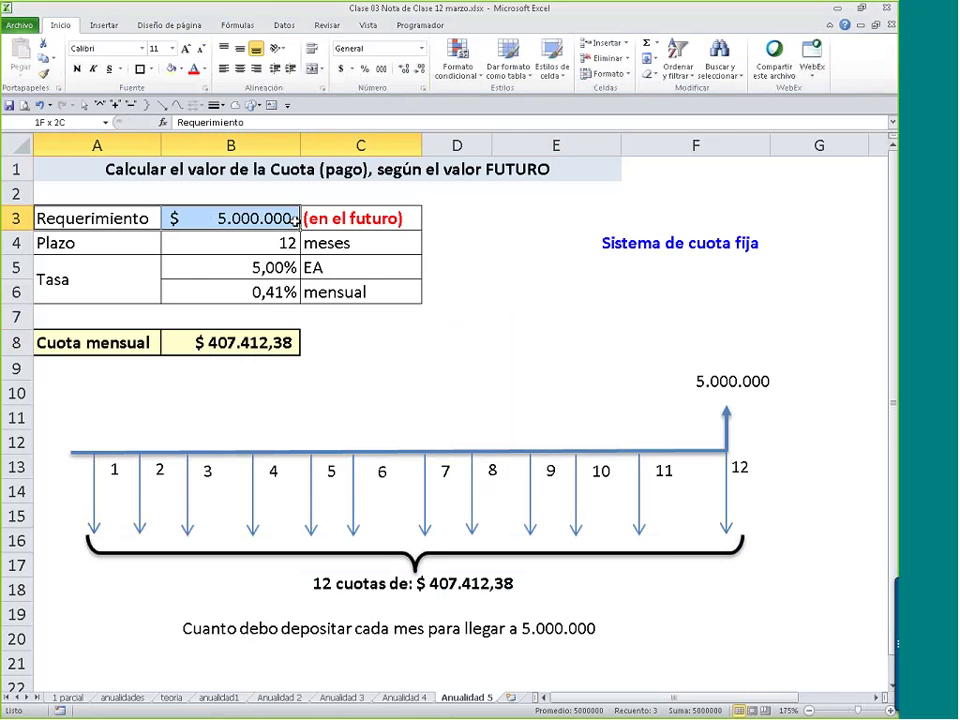
drag(97, 342, 290, 345)
click(290, 345)
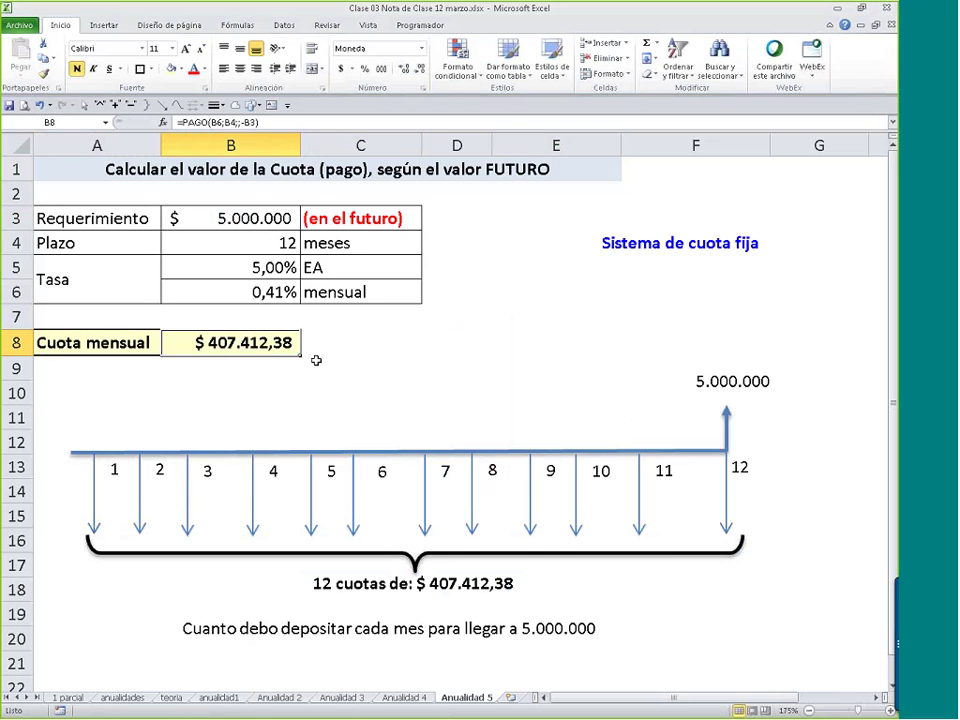
- Copy the "Cuota mensual" label from A8 to A23 below the diagram and enter 480000 in B23
scroll(316, 360, down, 1)
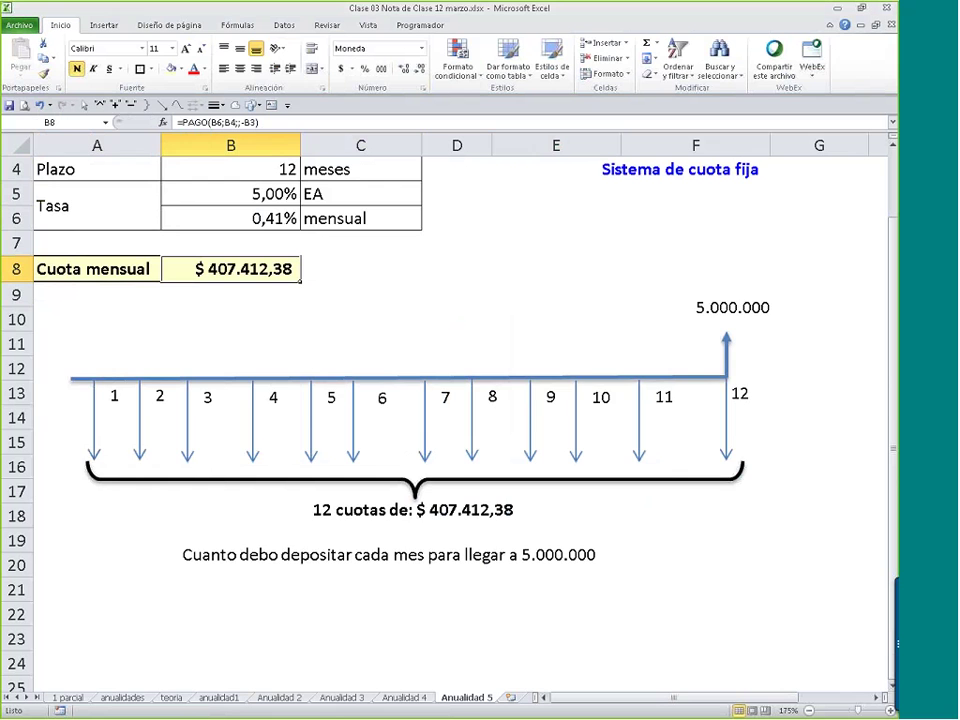
scroll(311, 478, down, 1)
click(88, 200)
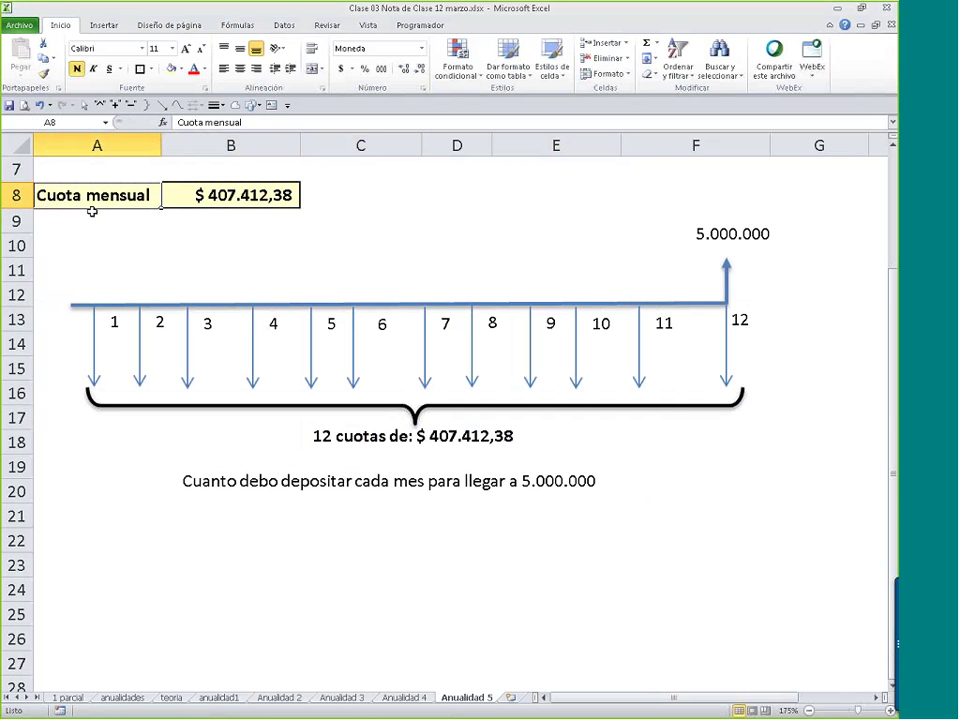
drag(92, 211, 101, 564)
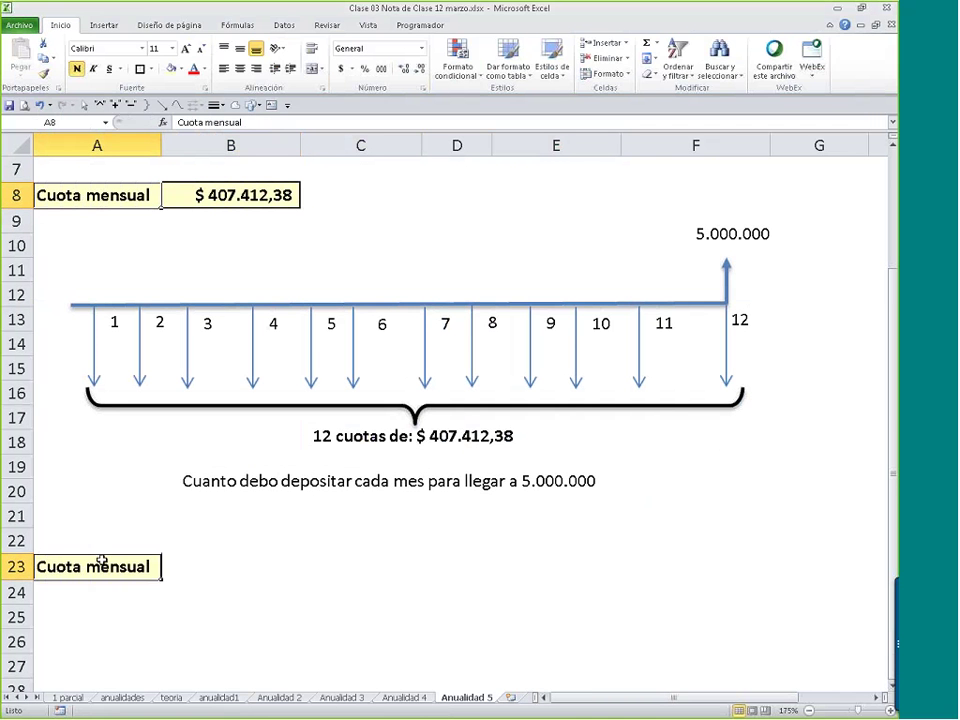
click(211, 563)
text(480000)
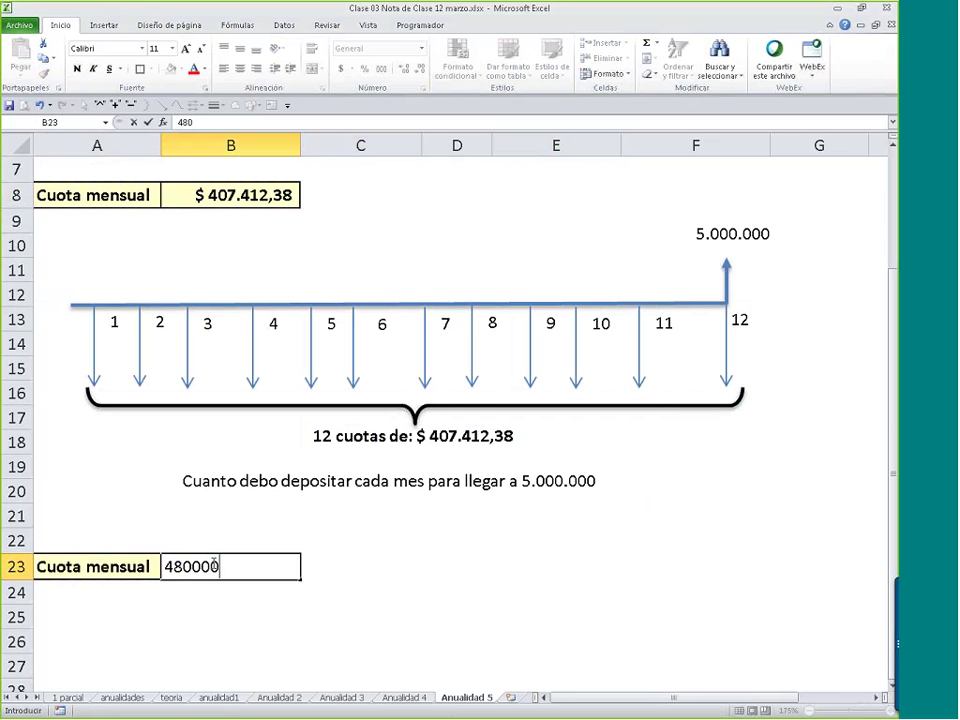
key(Return)
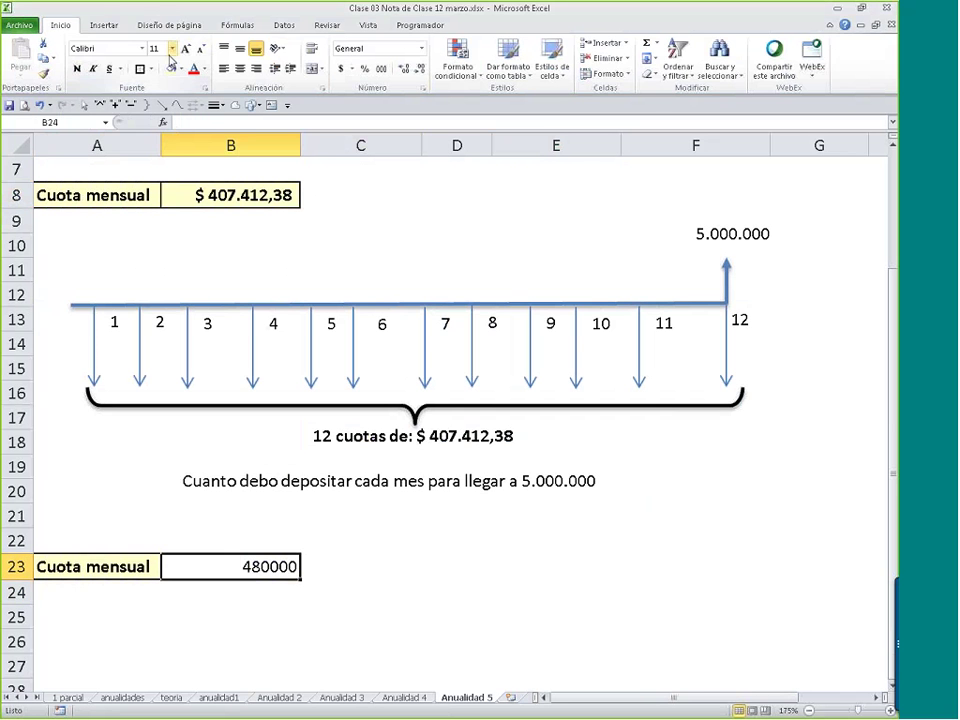
- Apply the Contabilidad number format with the $ symbol to the instalment in B23
key(Up)
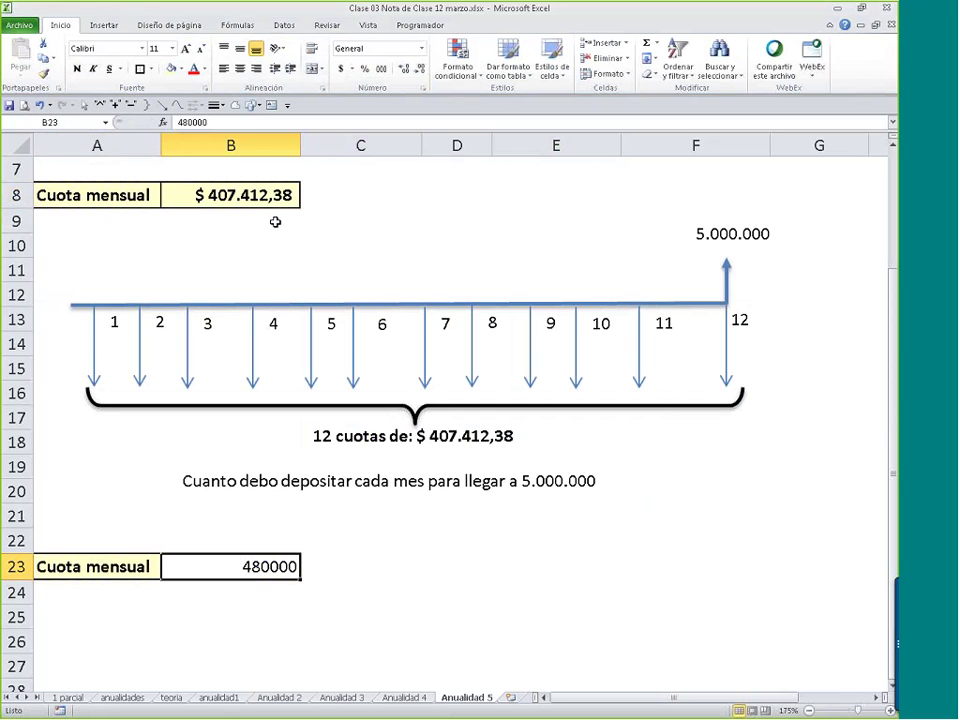
click(342, 69)
drag(97, 566, 230, 566)
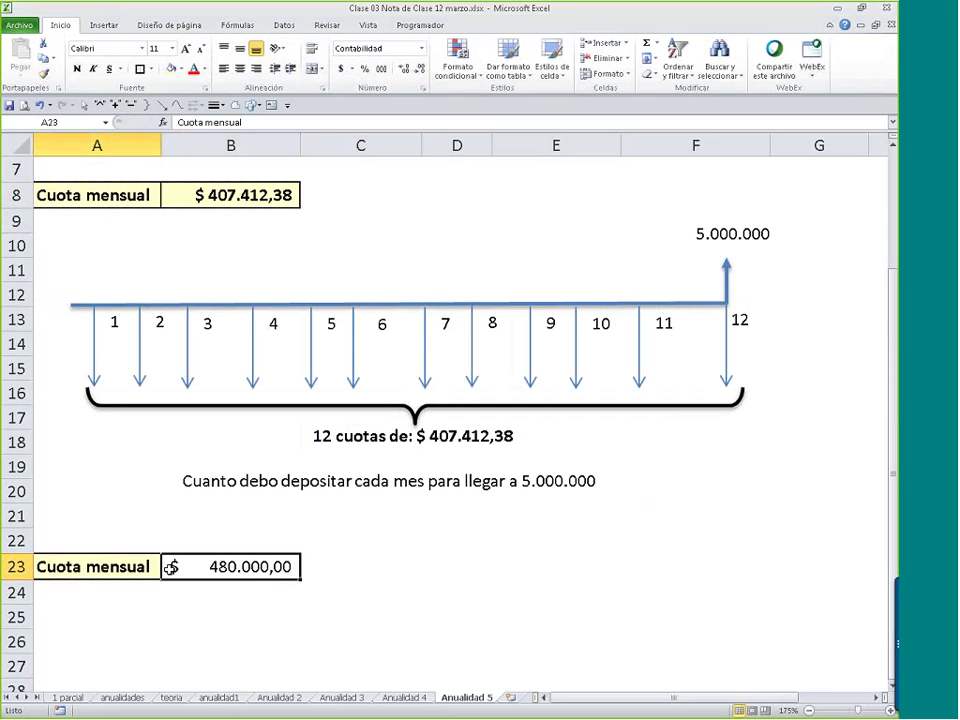
click(467, 566)
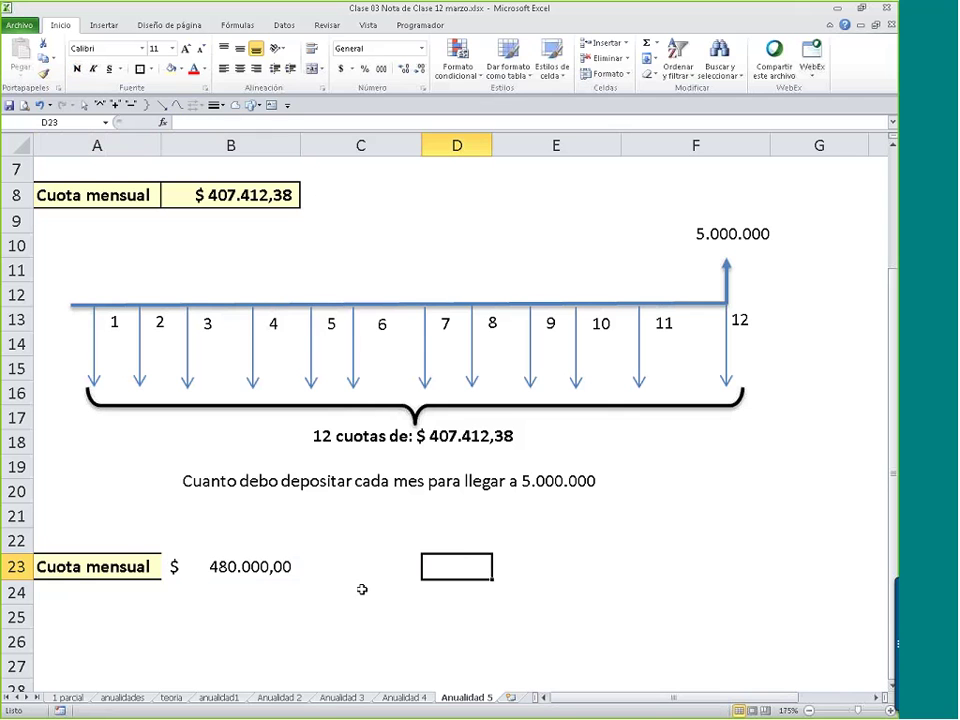
click(240, 566)
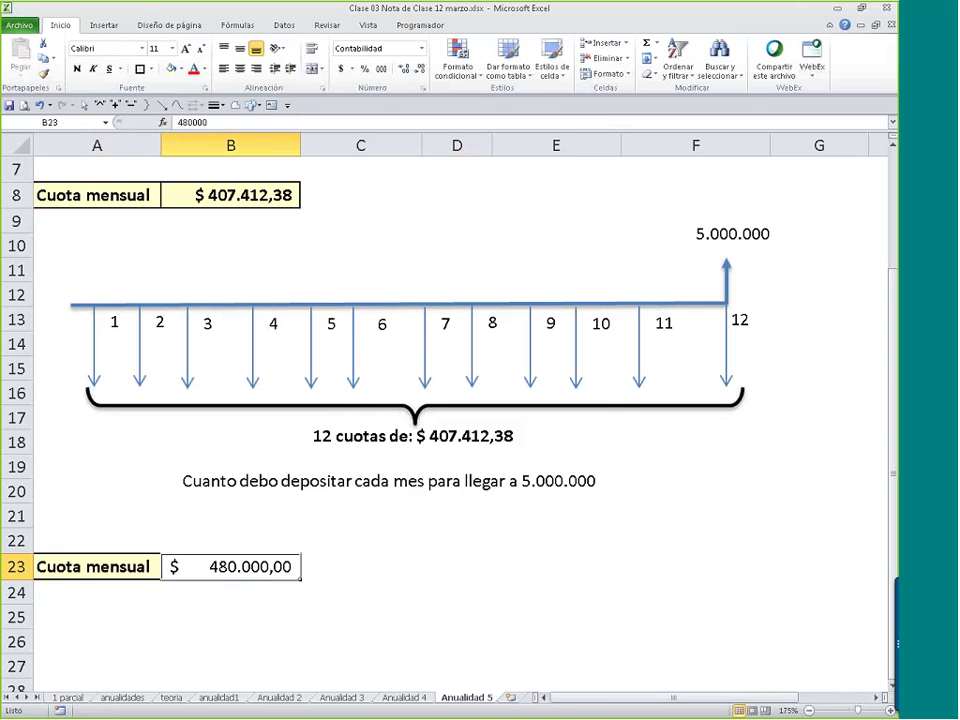
- Add a row 24 with the label "Plazo", the value 12 and the unit "meses"
click(146, 596)
text(Plazo)
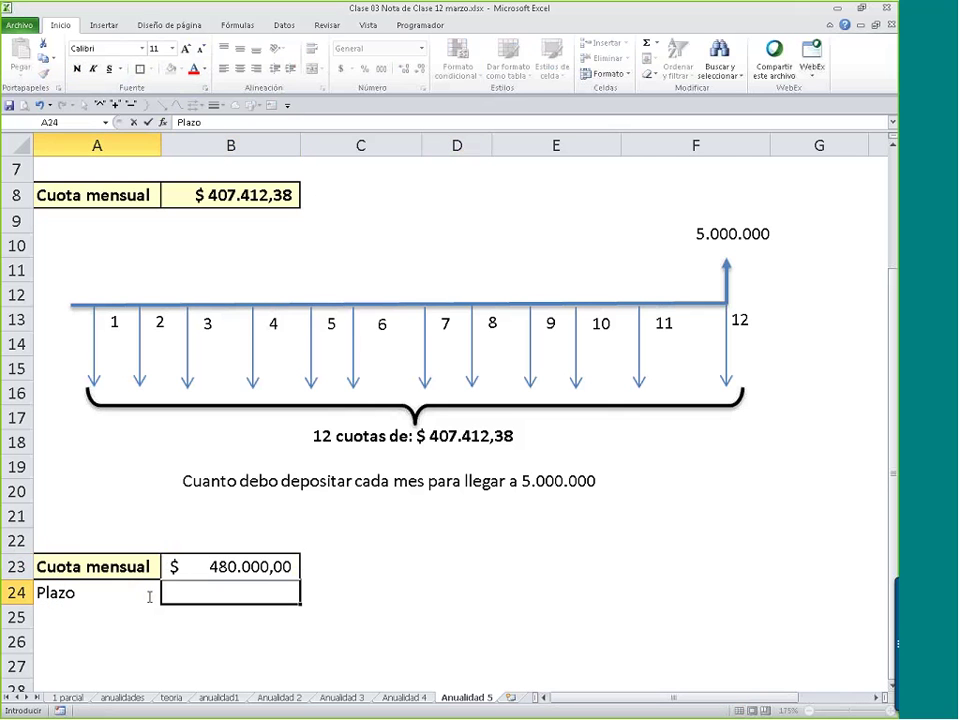
key(Tab)
text(12)
key(Tab)
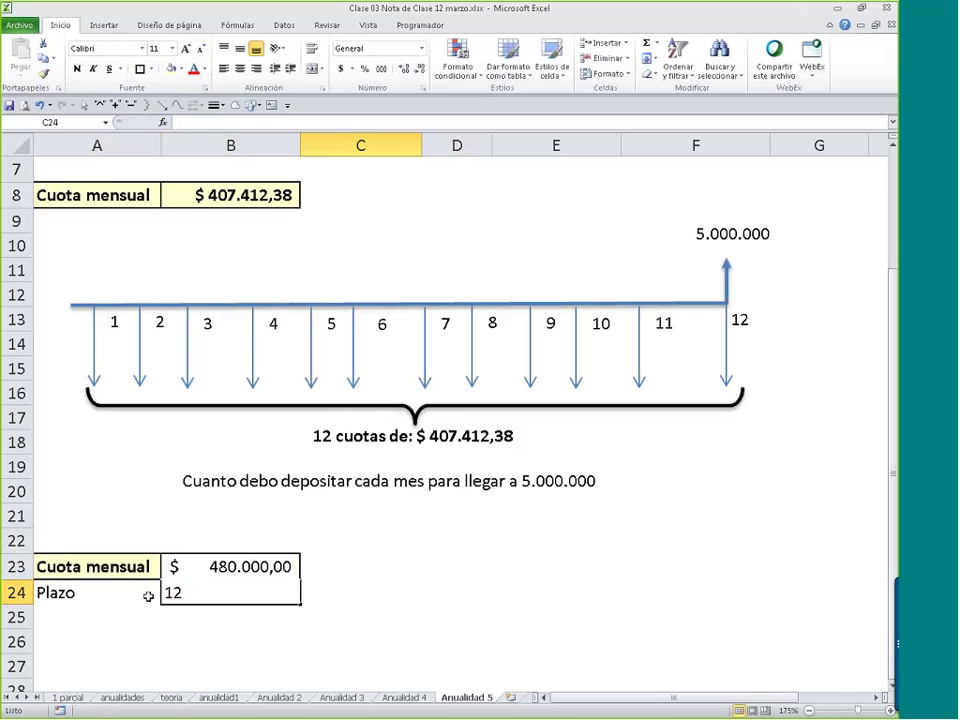
text(meses)
key(Return)
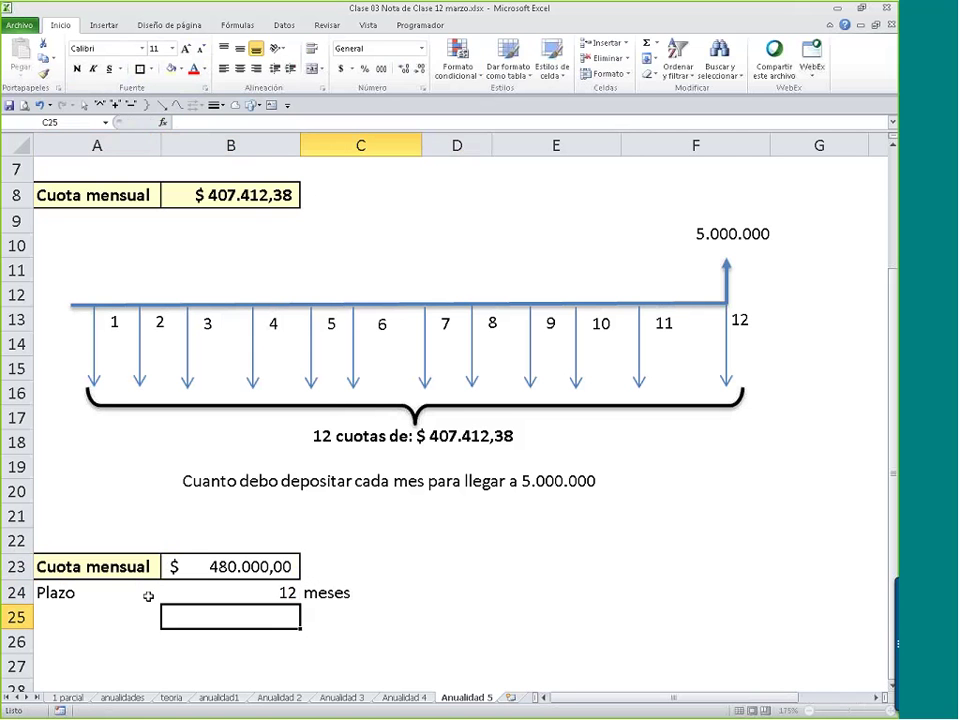
- Label A25 as "Tasa" and link B25 to the monthly rate with =B6
text(Tasa)
key(Tab)
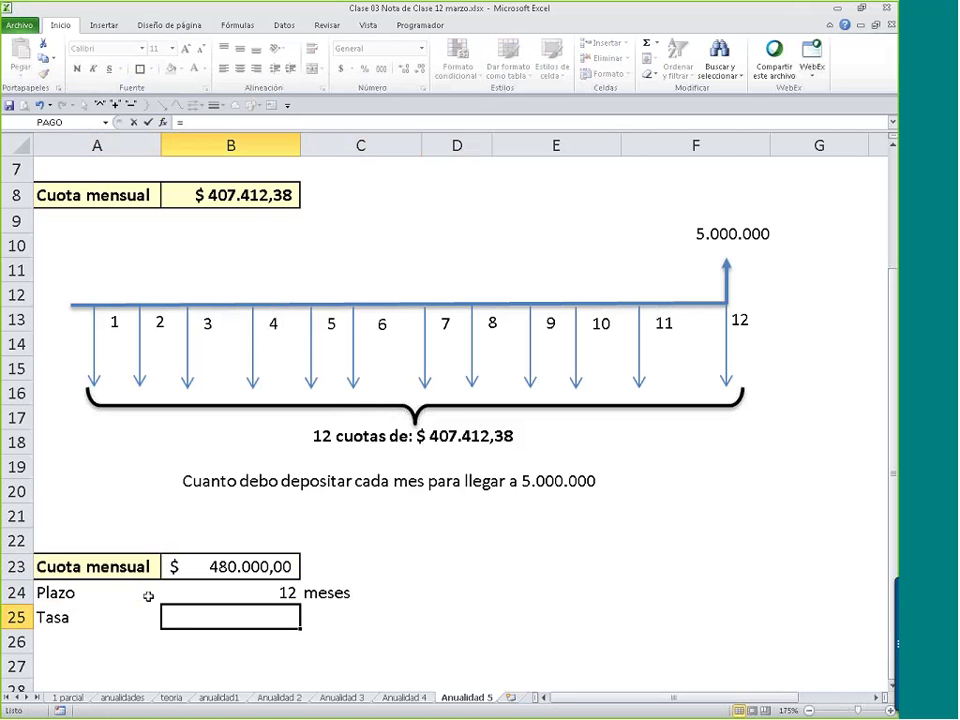
text(=)
scroll(170, 592, up, 2)
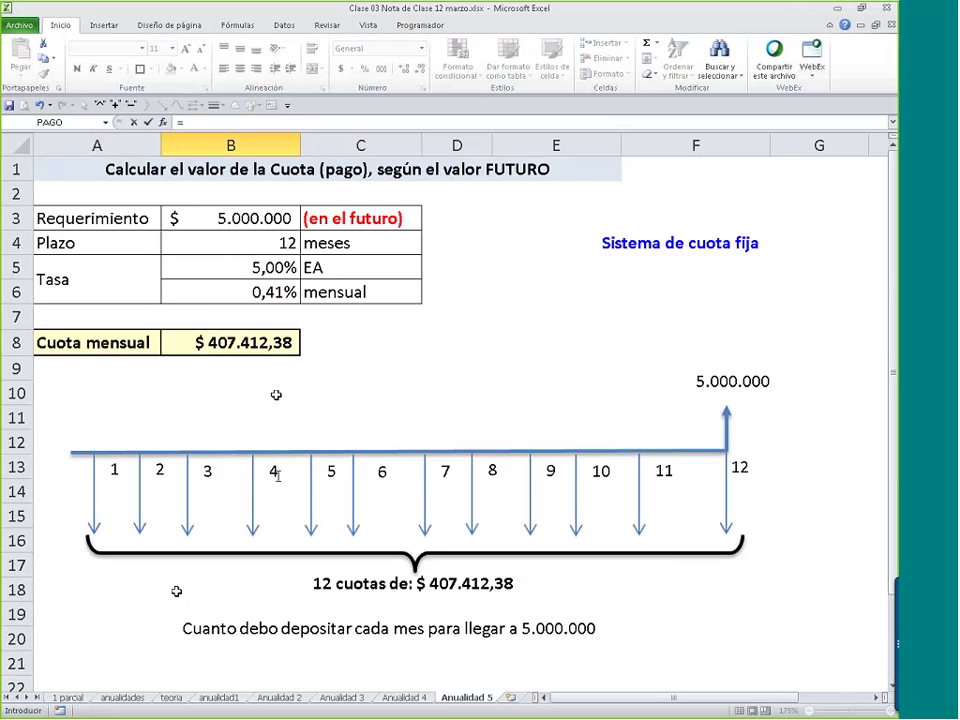
click(283, 290)
key(Return)
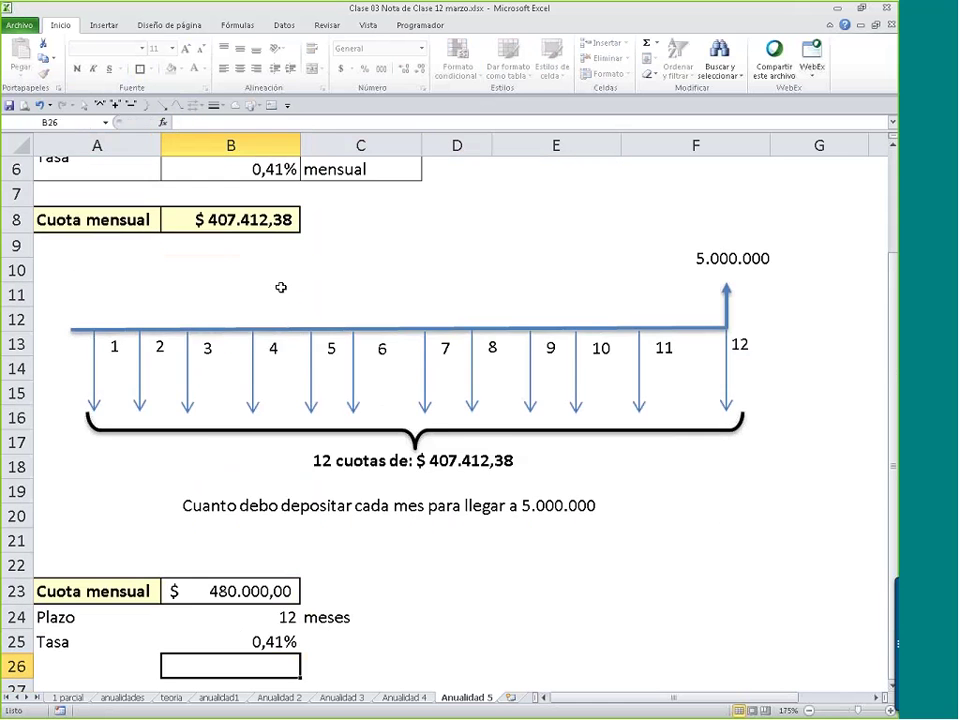
- Show the rate in B25 with six decimals and fill its reference formula across to C25 for the "mensual" label
scroll(279, 285, down, 3)
key(Up)
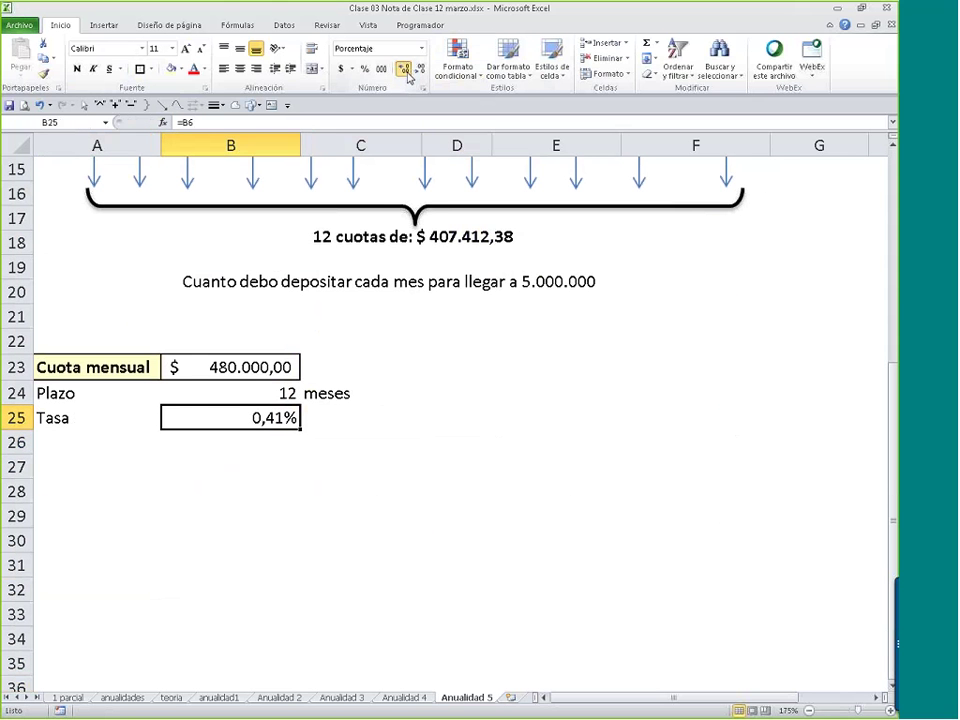
double_click(404, 69)
double_click(404, 69)
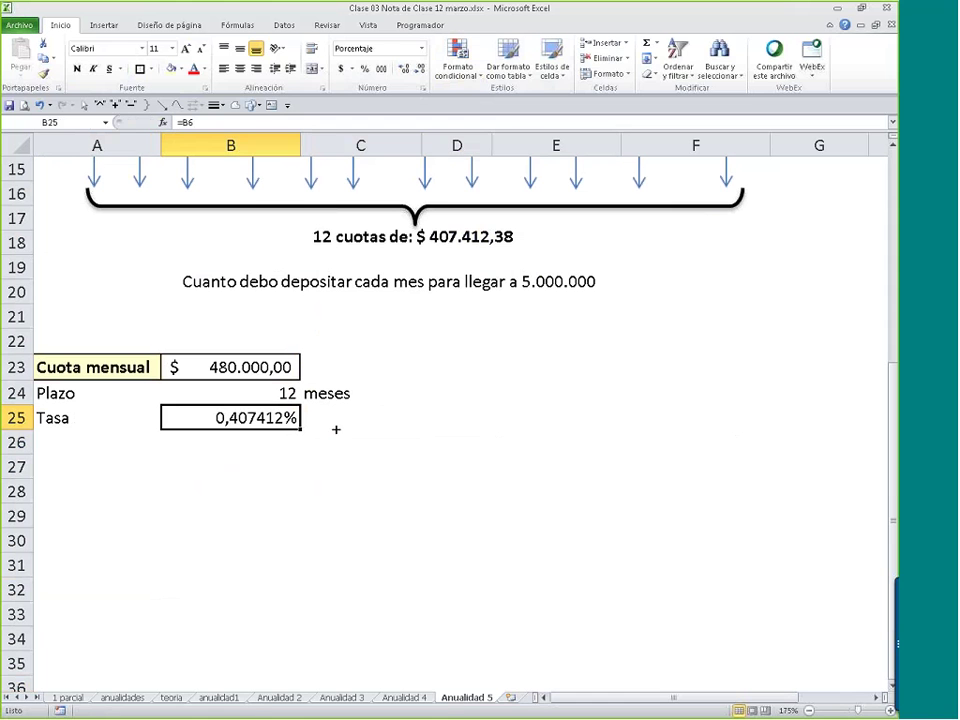
click(304, 433)
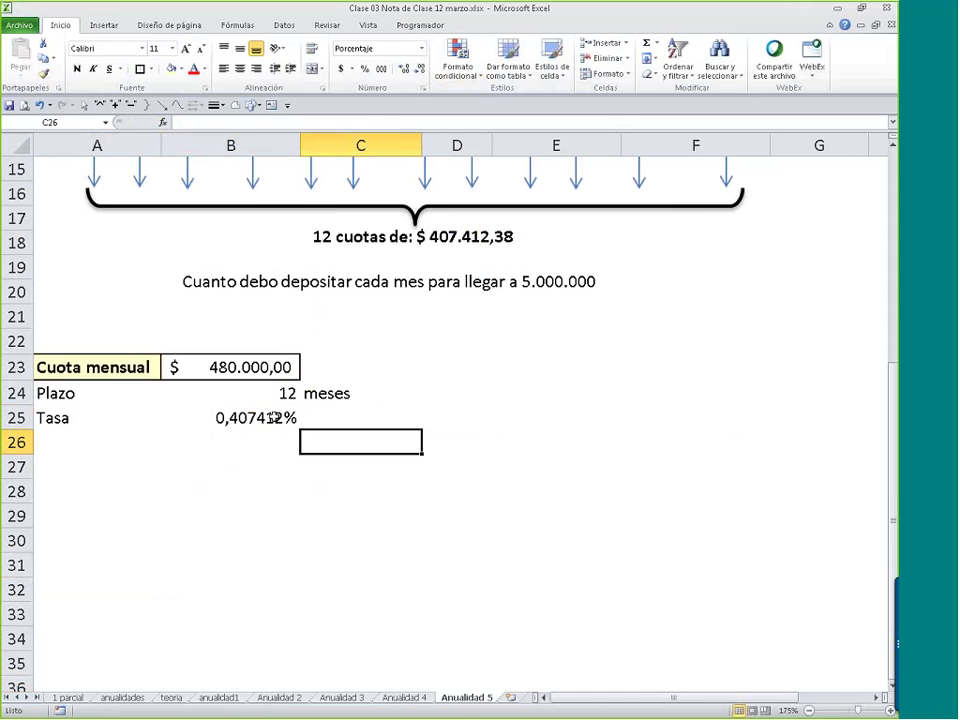
click(273, 417)
shift+click(386, 429)
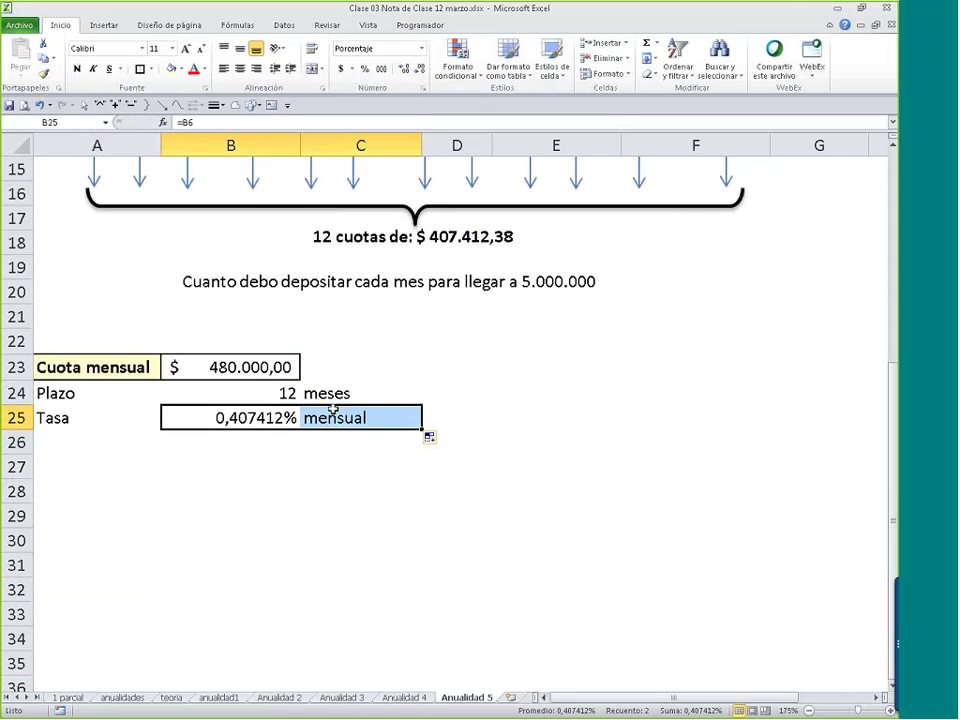
- Apply all borders to the new data block A23:C25
drag(60, 367, 396, 422)
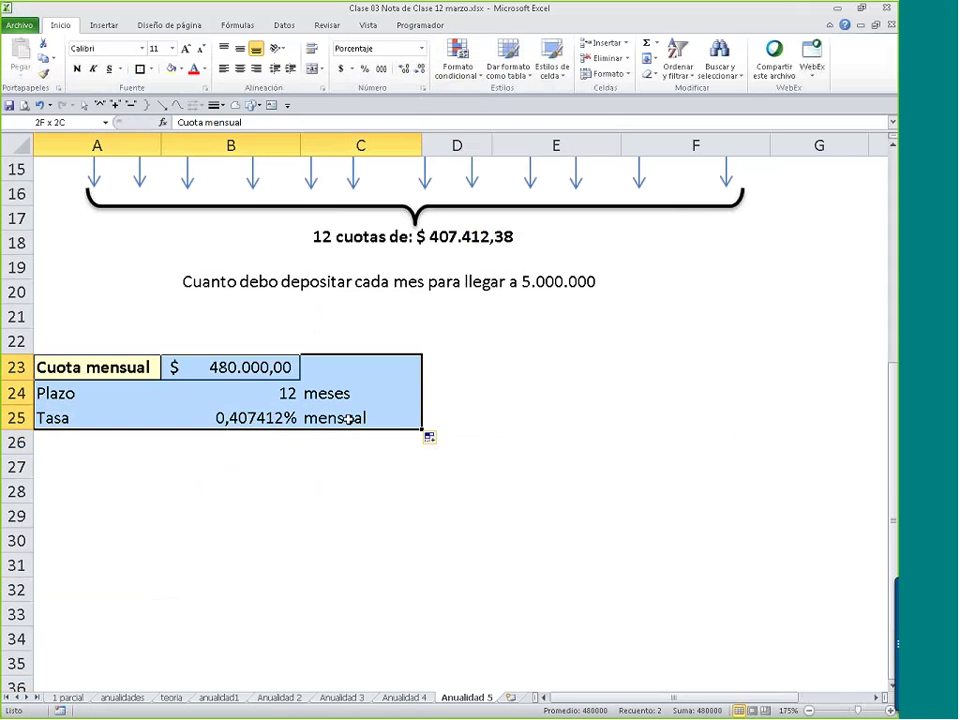
click(153, 69)
click(160, 180)
- Copy the plain cell format of A24 onto the "Cuota mensual" label in A23
click(100, 370)
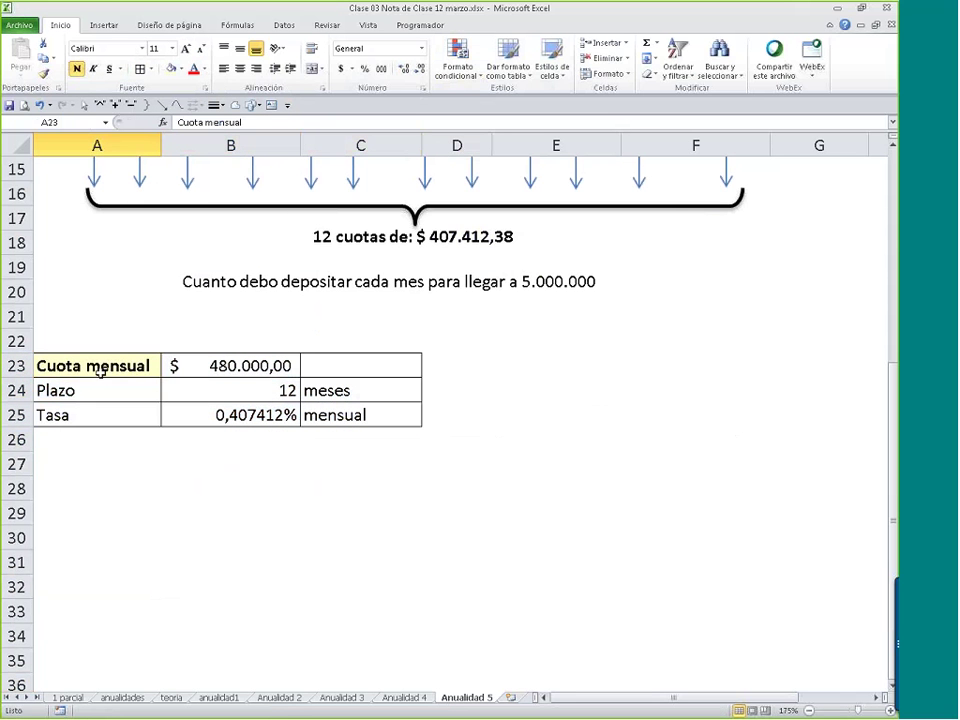
click(96, 389)
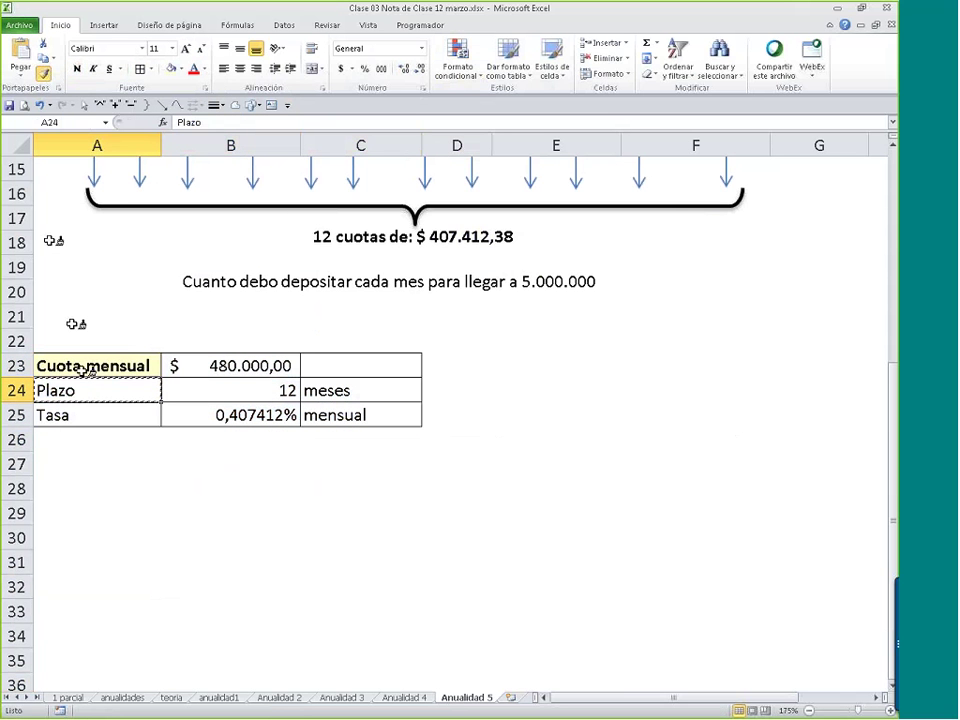
click(86, 368)
- Label A27 as "Futuro" and apply borders to A27:B27
click(95, 463)
text(Fuf)
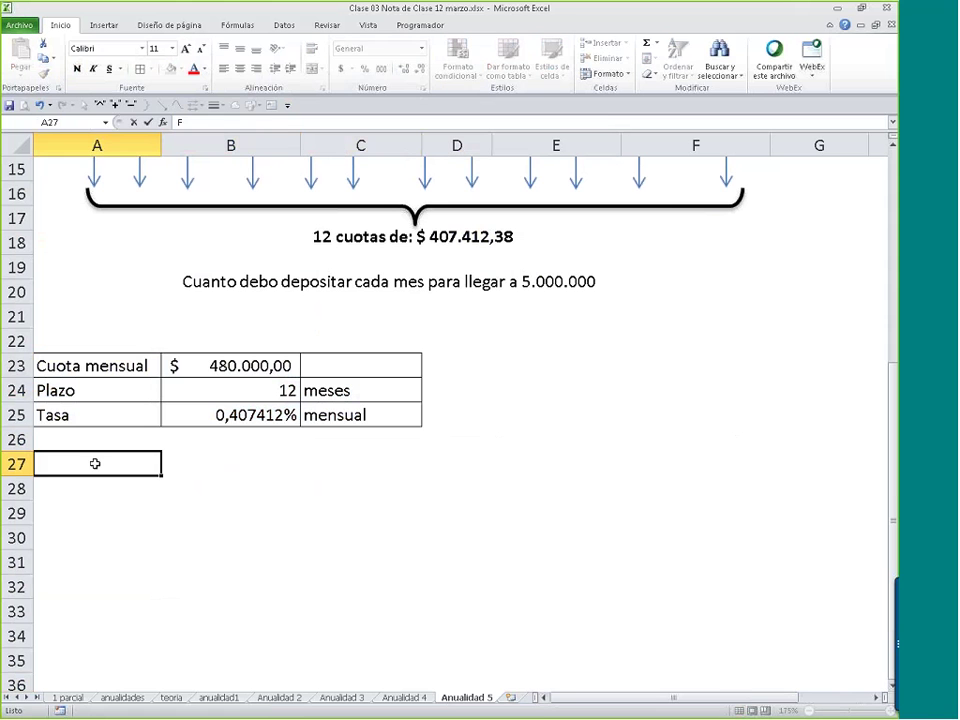
key(Tab)
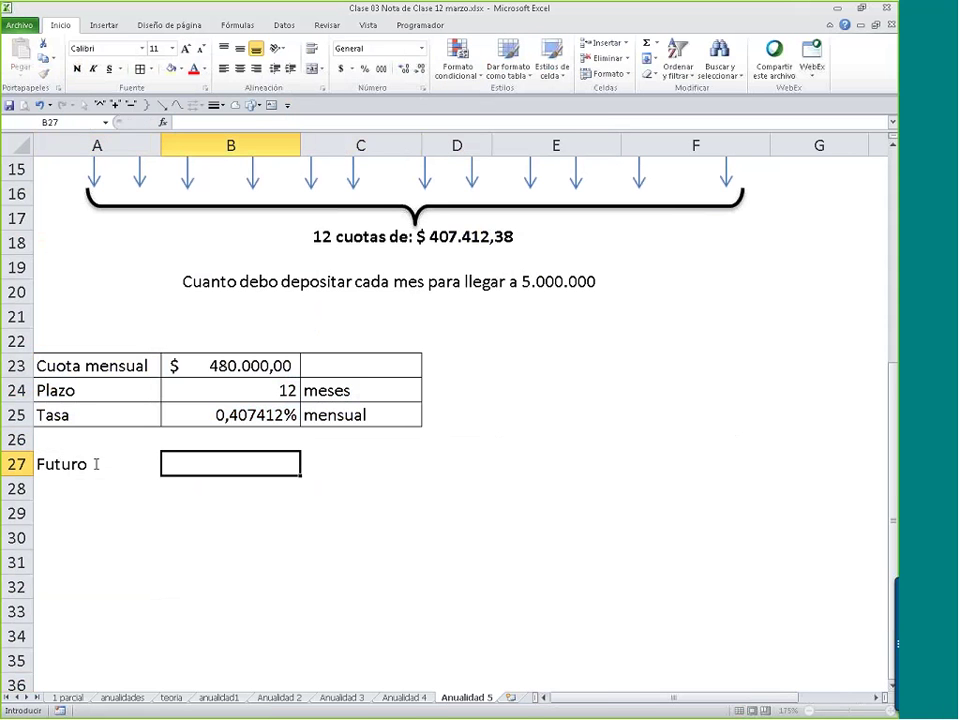
shift+click(95, 463)
click(139, 69)
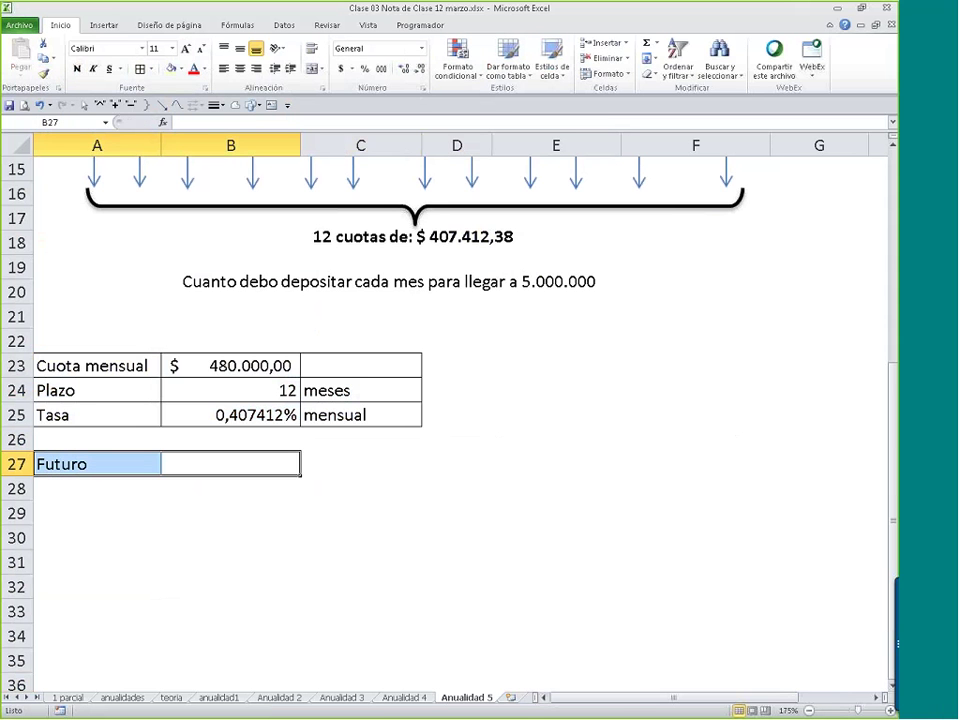
- Review the function arguments of the VA present value formula in B6 on the Anualidad 2 sheet
click(279, 697)
click(224, 697)
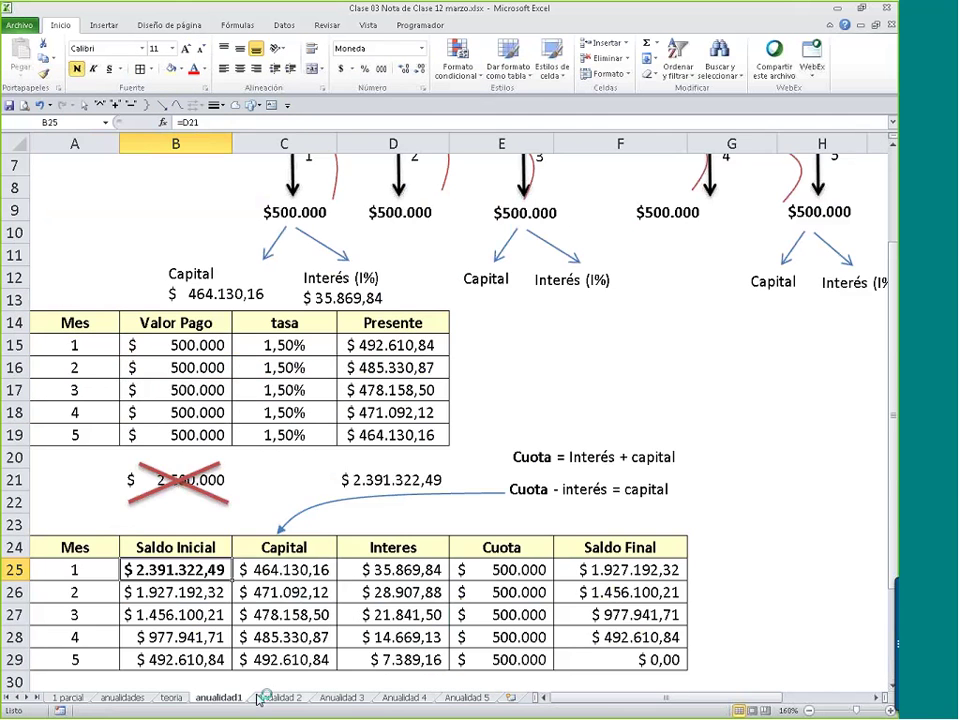
click(340, 700)
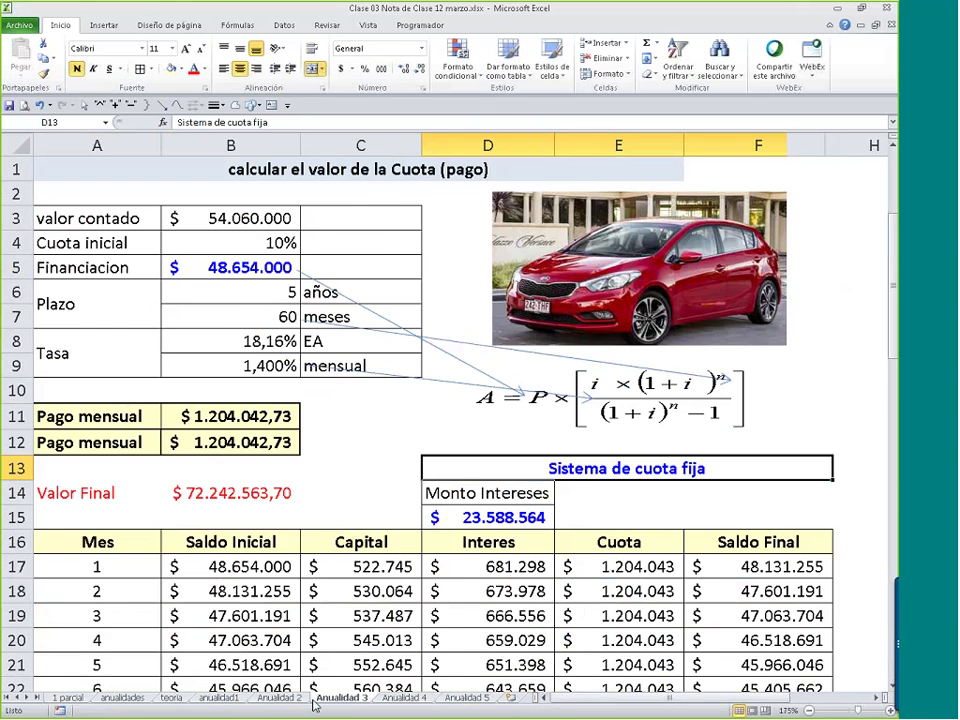
click(279, 697)
scroll(225, 544, up, 3)
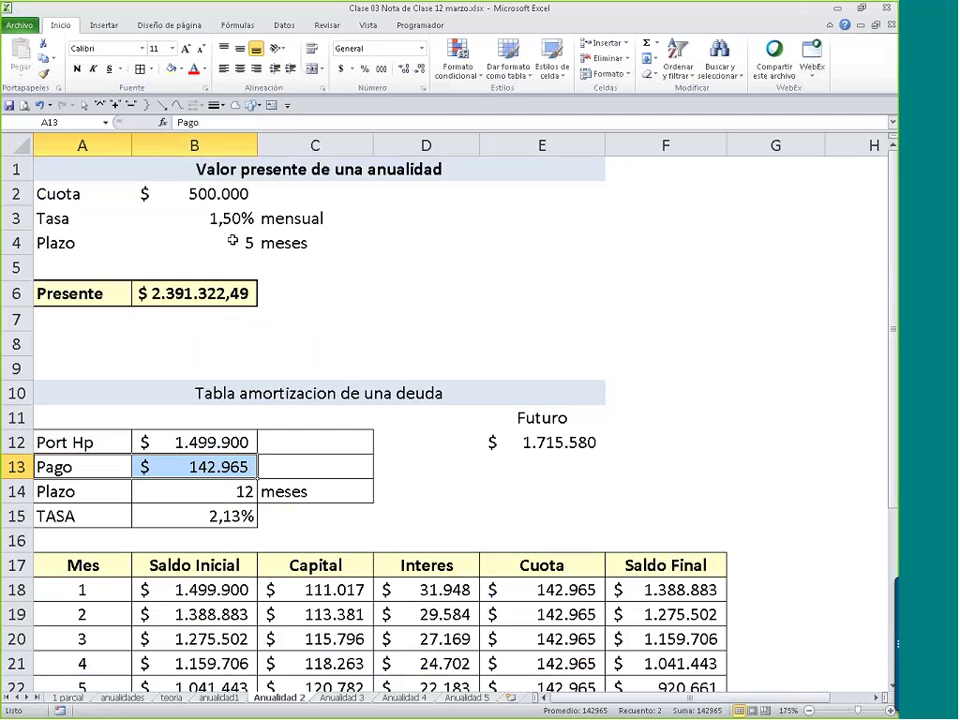
click(207, 294)
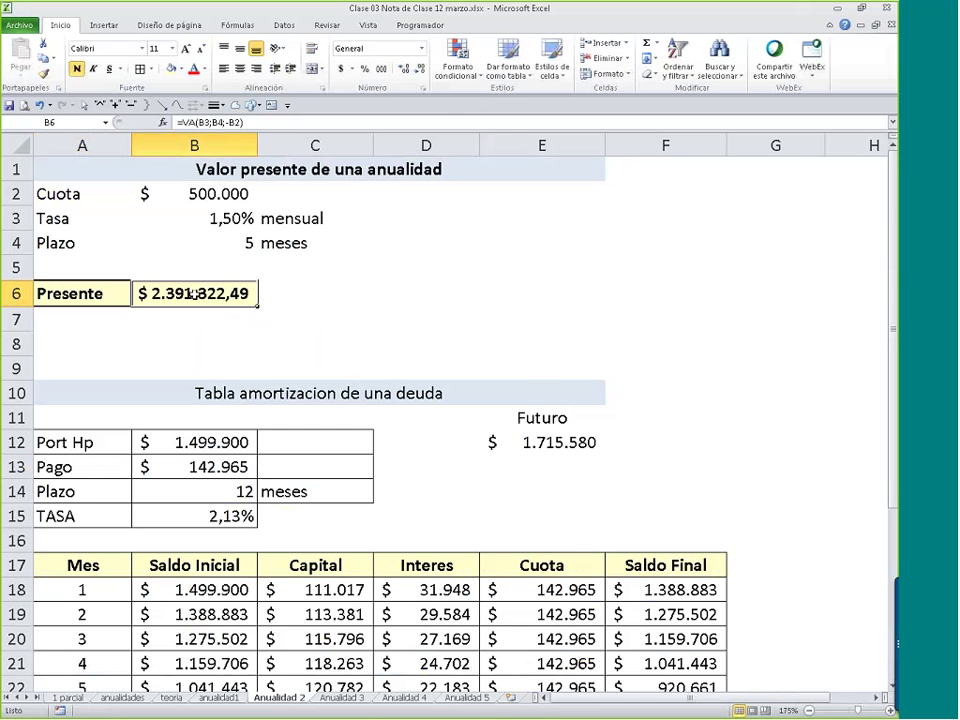
click(163, 122)
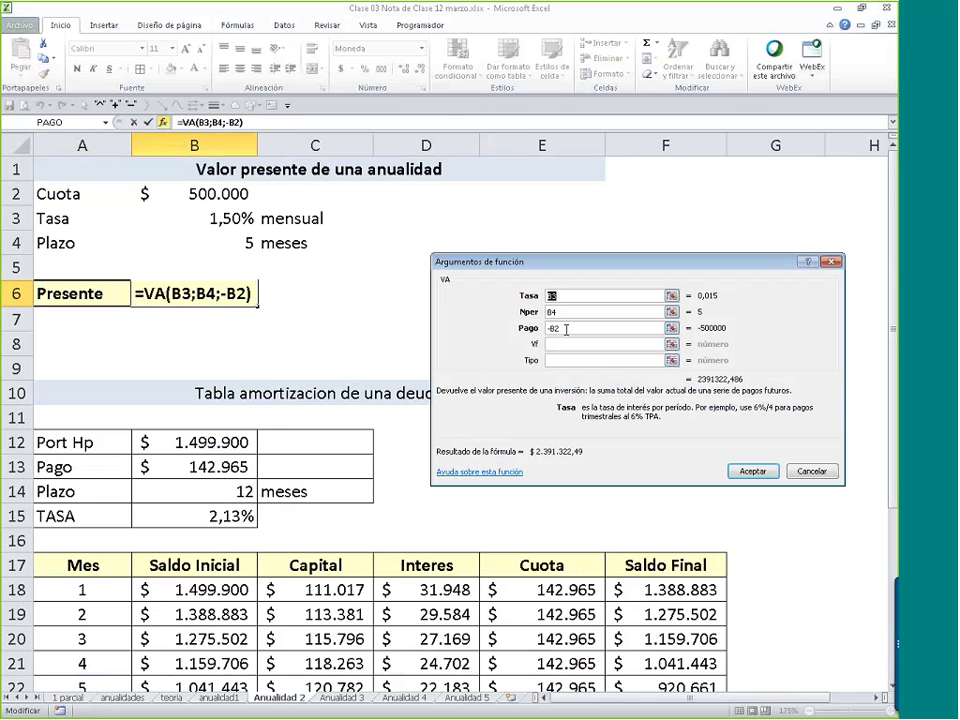
double_click(553, 327)
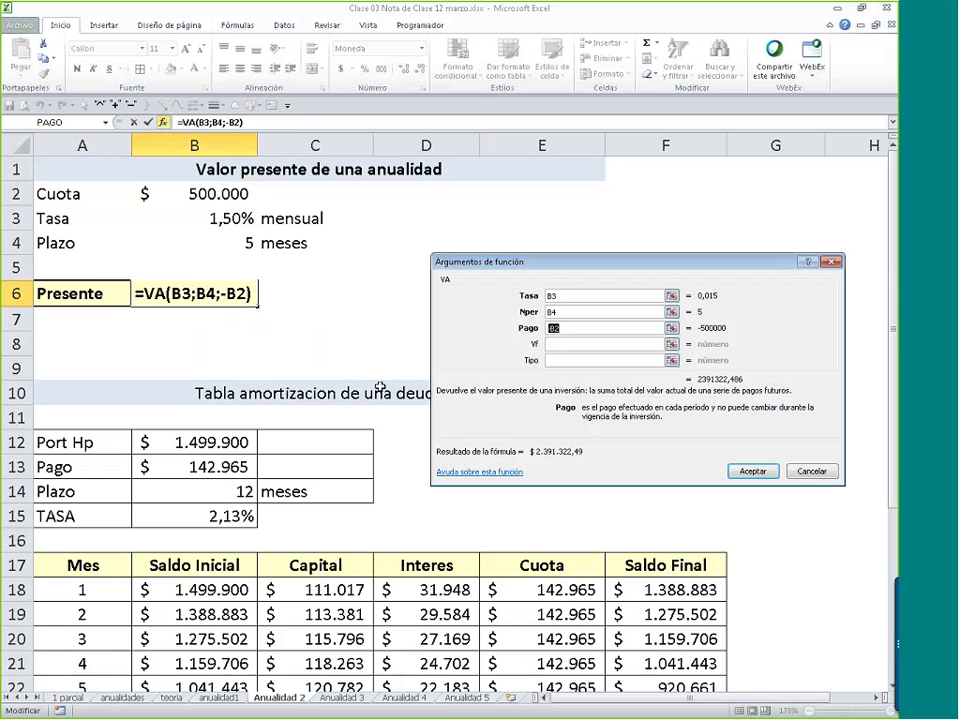
key(Return)
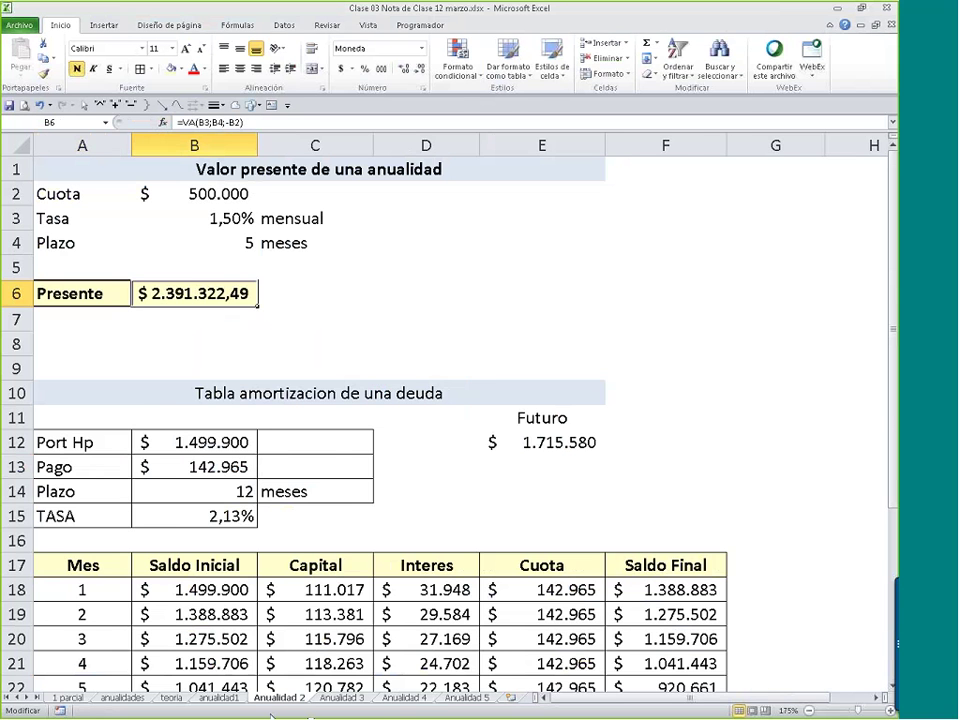
- Compare the monthly Presente values on the anualidad1 sheet with the VA formula arguments in B6 of Anualidad 2
click(220, 698)
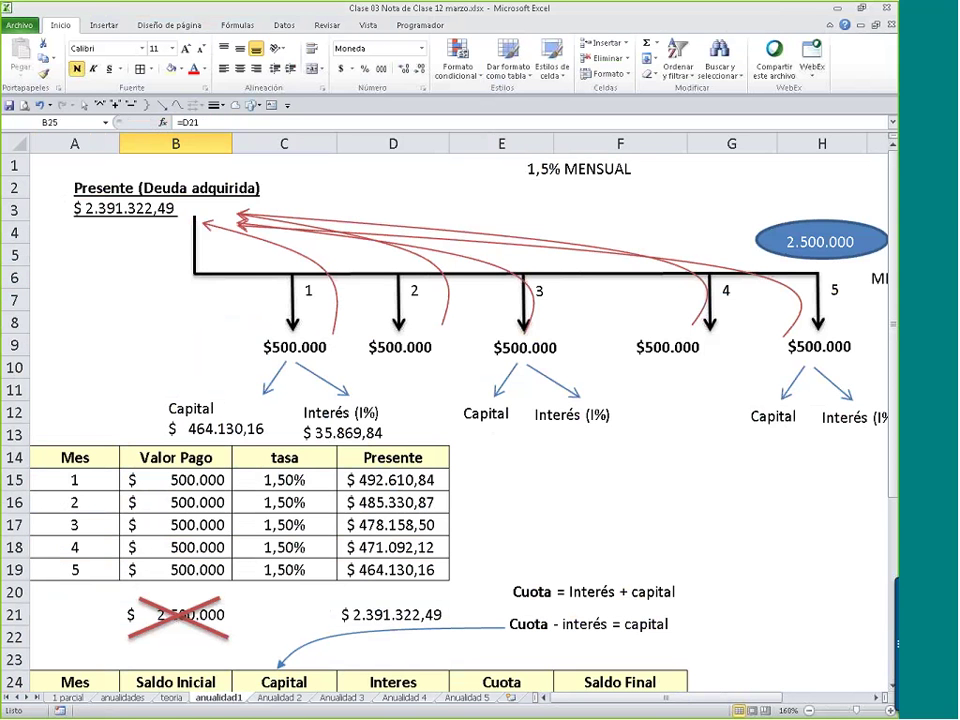
drag(397, 480, 398, 572)
click(281, 698)
double_click(210, 293)
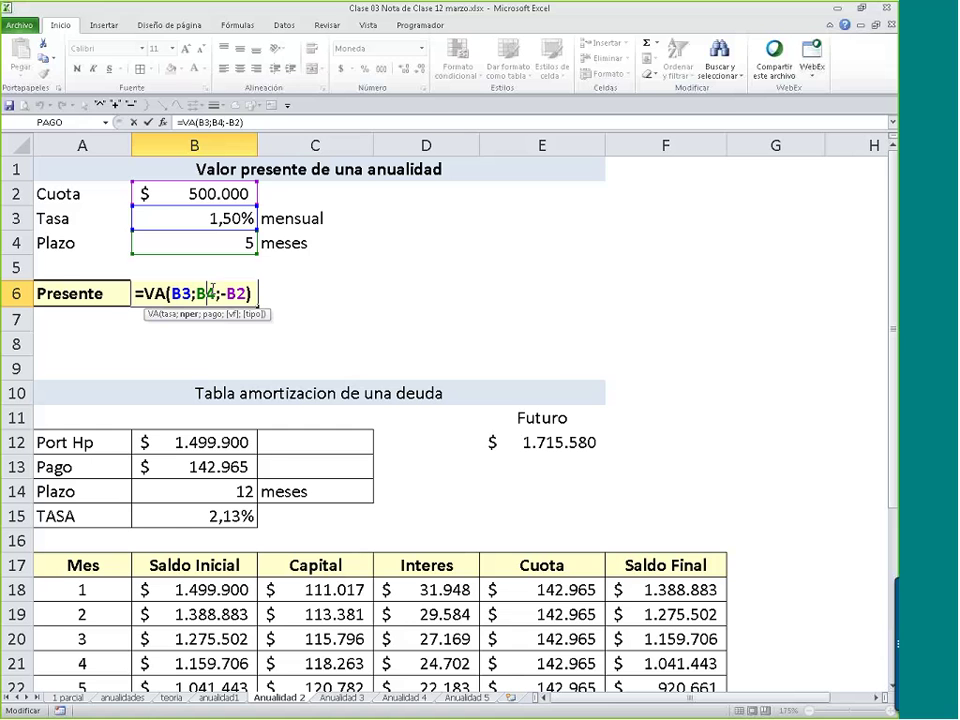
key(shift+F3)
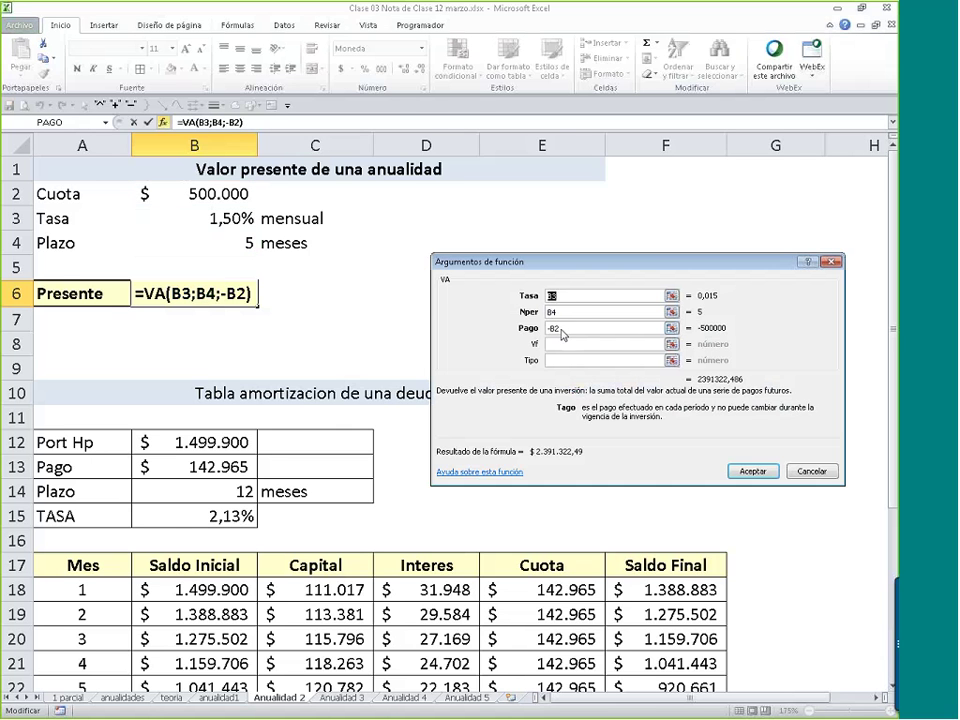
key(Return)
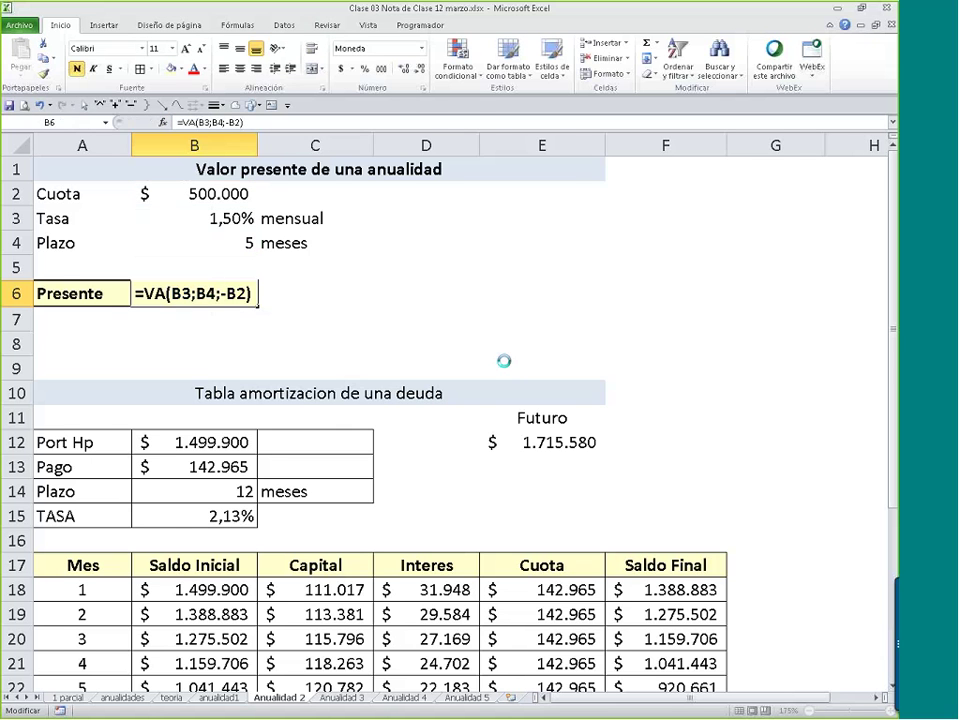
- Return to the Anualidad 5 sheet and give the "Futuro" label in A27 a light yellow fill
click(466, 697)
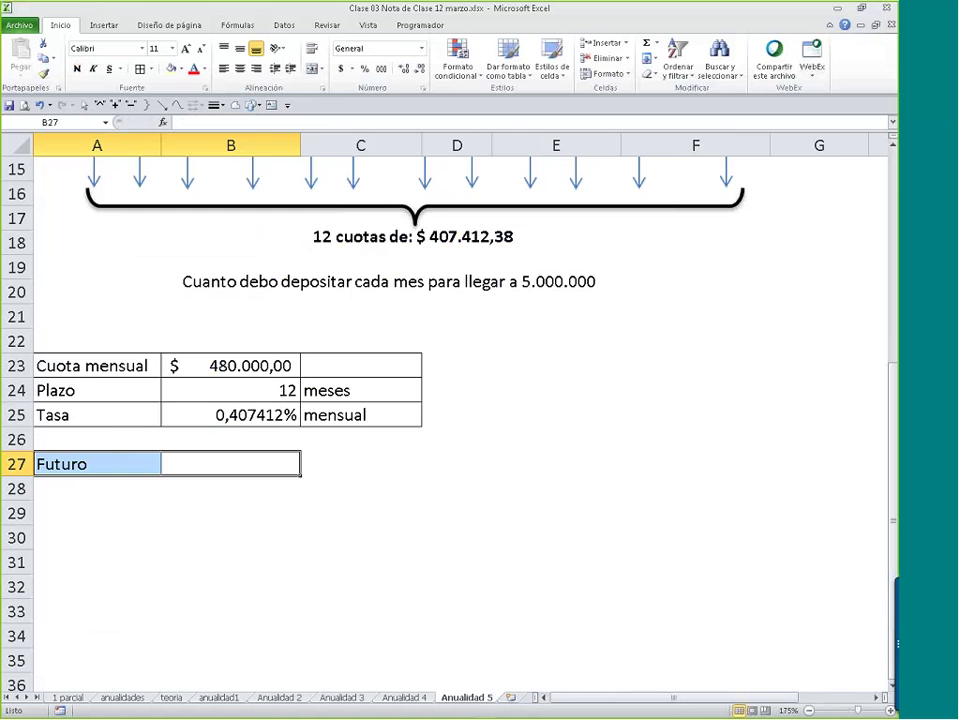
click(97, 464)
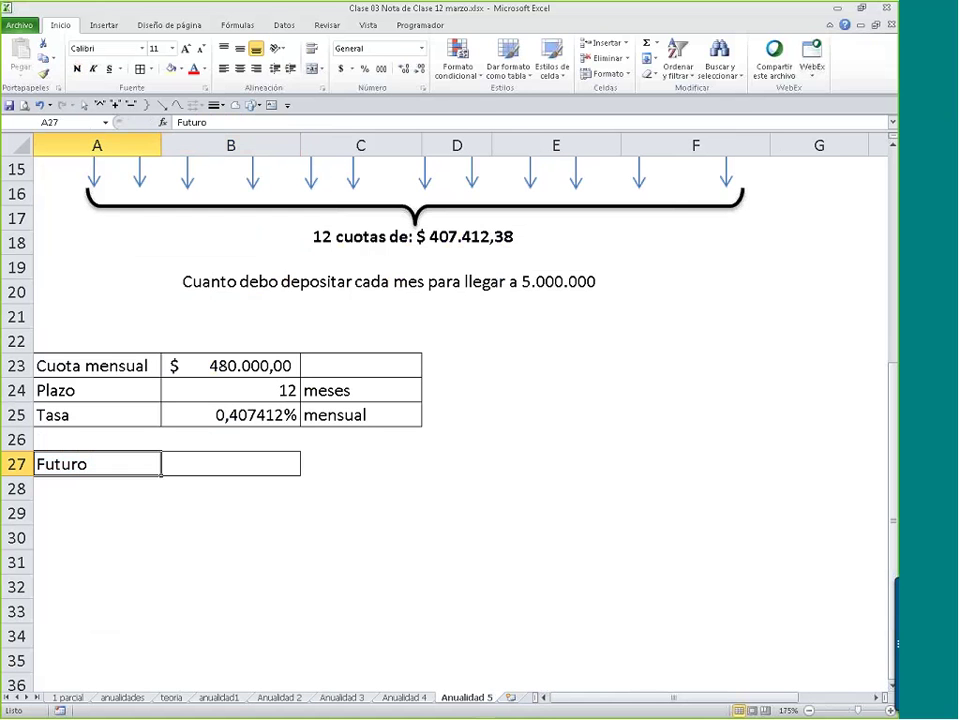
click(173, 70)
- Show the monthly instalment in B23 without decimals and make the "Futuro" label in A27 bold
click(193, 366)
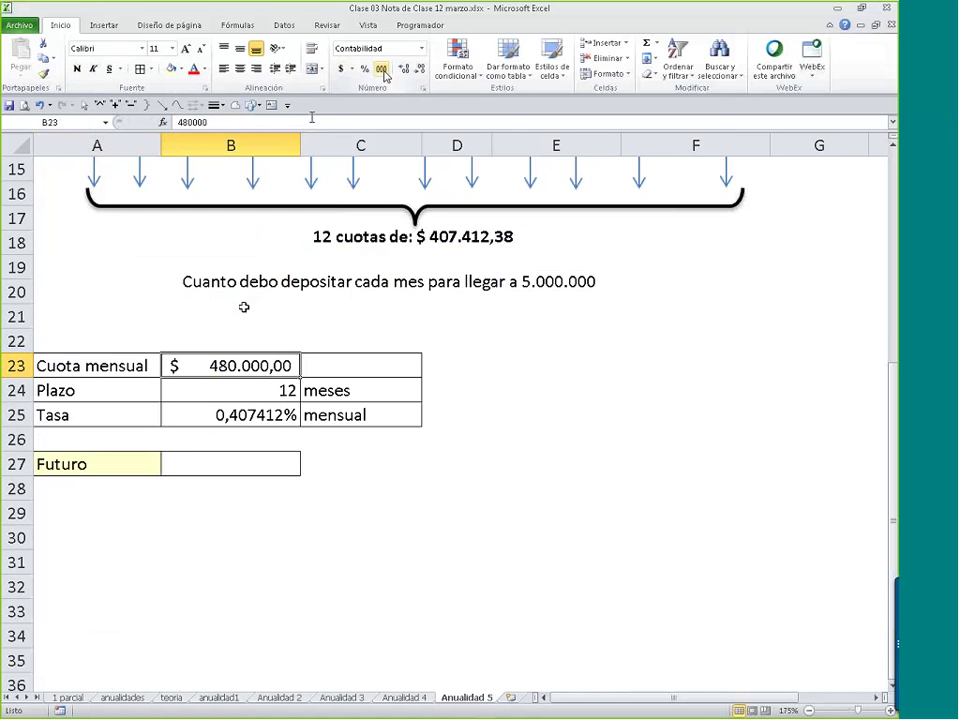
click(419, 68)
click(419, 68)
click(258, 461)
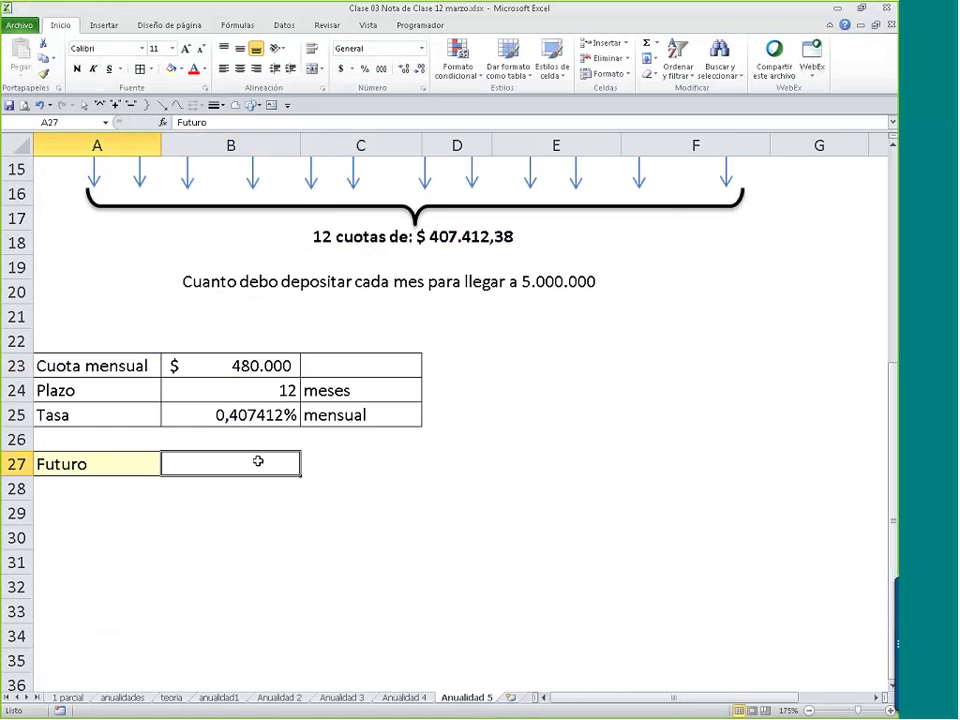
click(71, 470)
key(ctrl+n)
- Insert the VF financial function in B27 beside the "Futuro" label
click(244, 461)
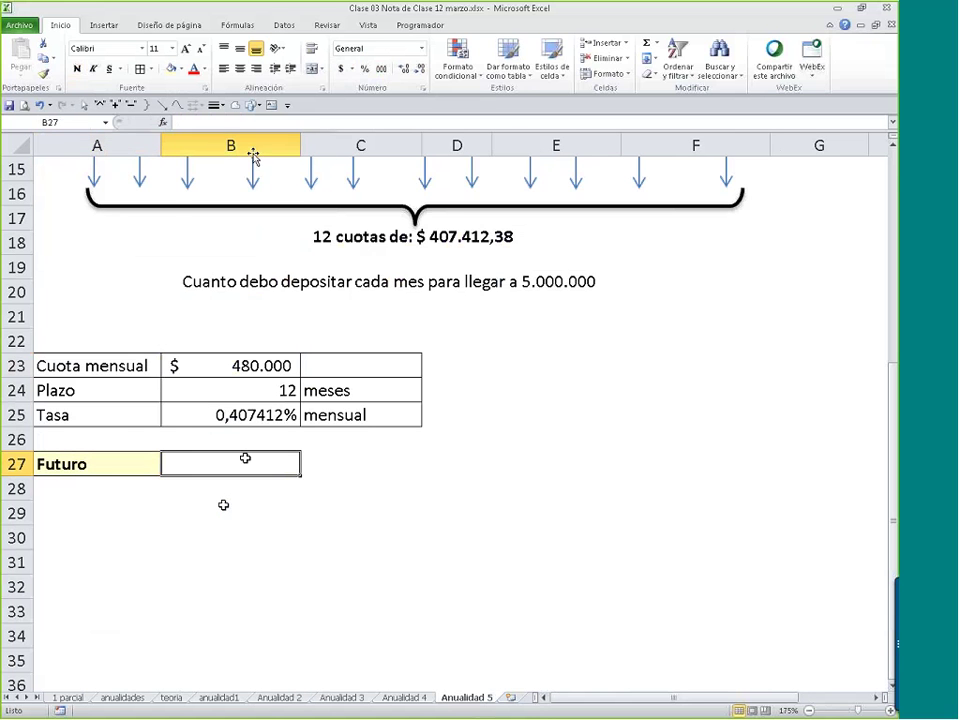
click(240, 28)
click(70, 73)
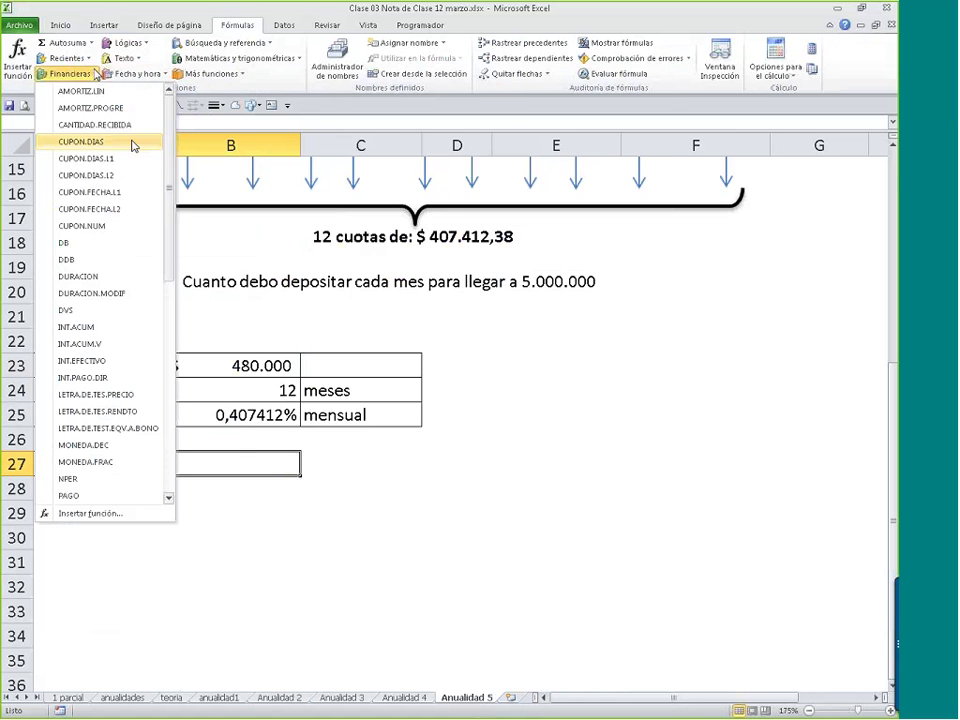
drag(166, 160, 180, 380)
click(95, 446)
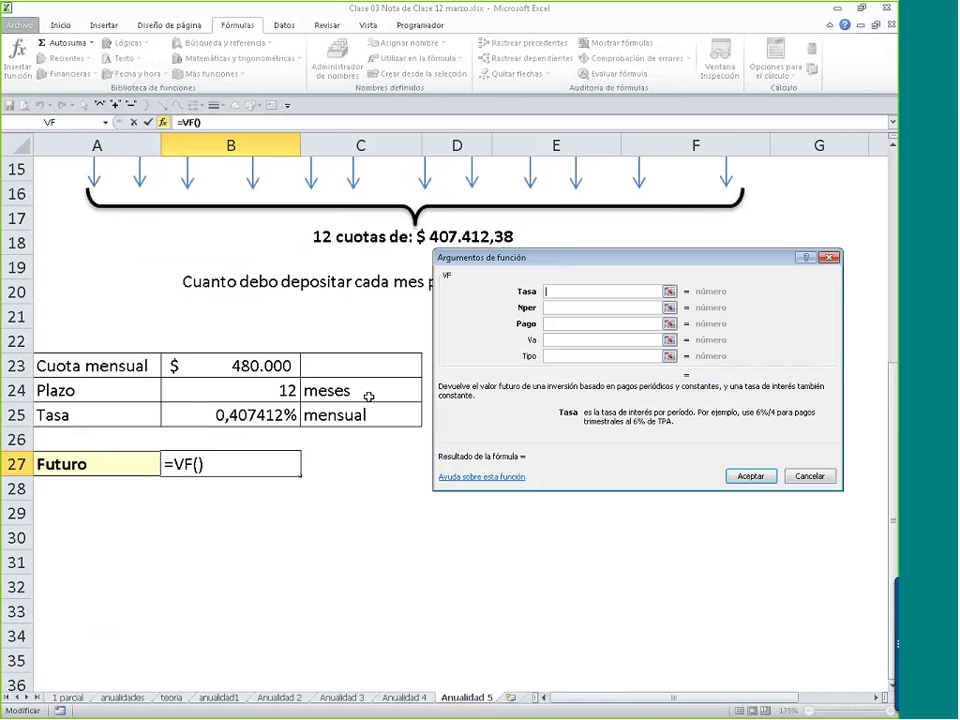
- Complete the VF function in B27 with Tasa B25, Nper B24 and Pago -B23
click(295, 415)
key(Tab)
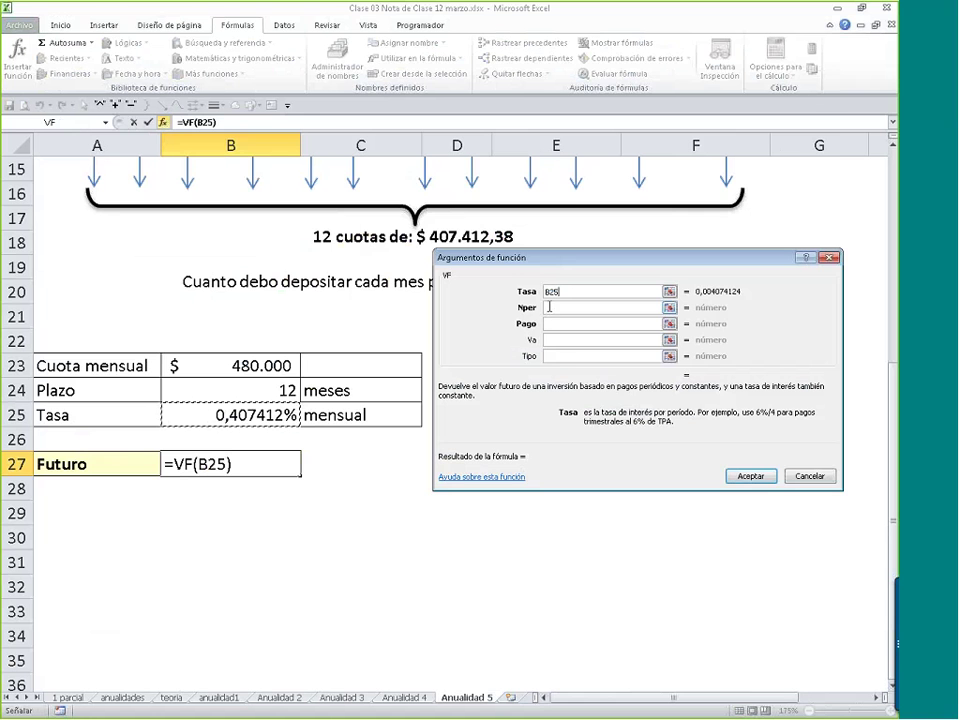
click(270, 390)
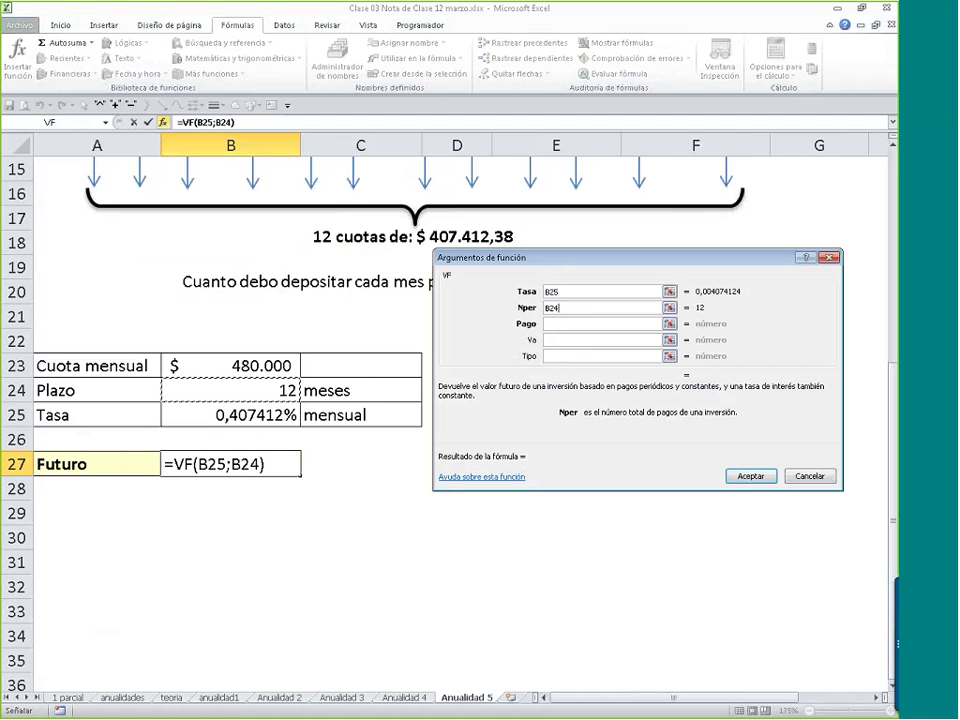
click(558, 323)
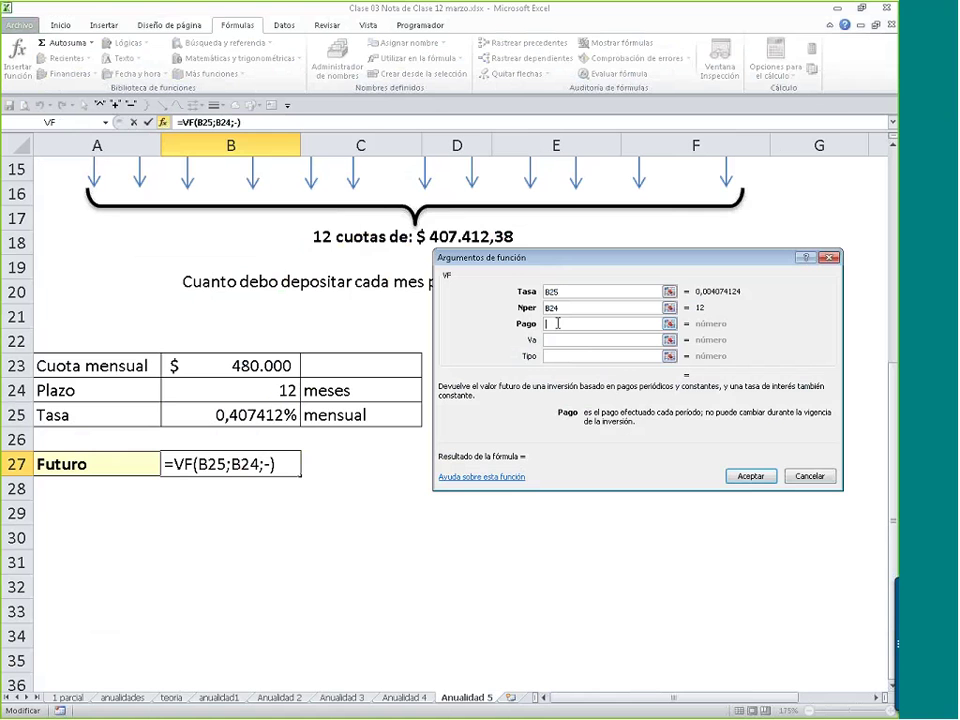
click(224, 356)
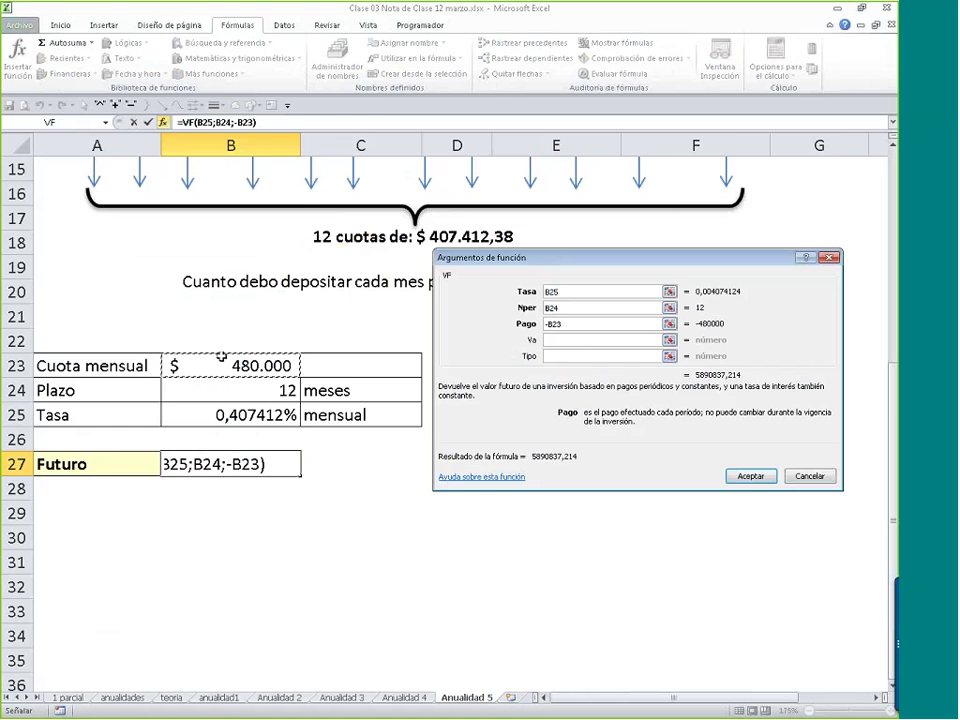
key(Return)
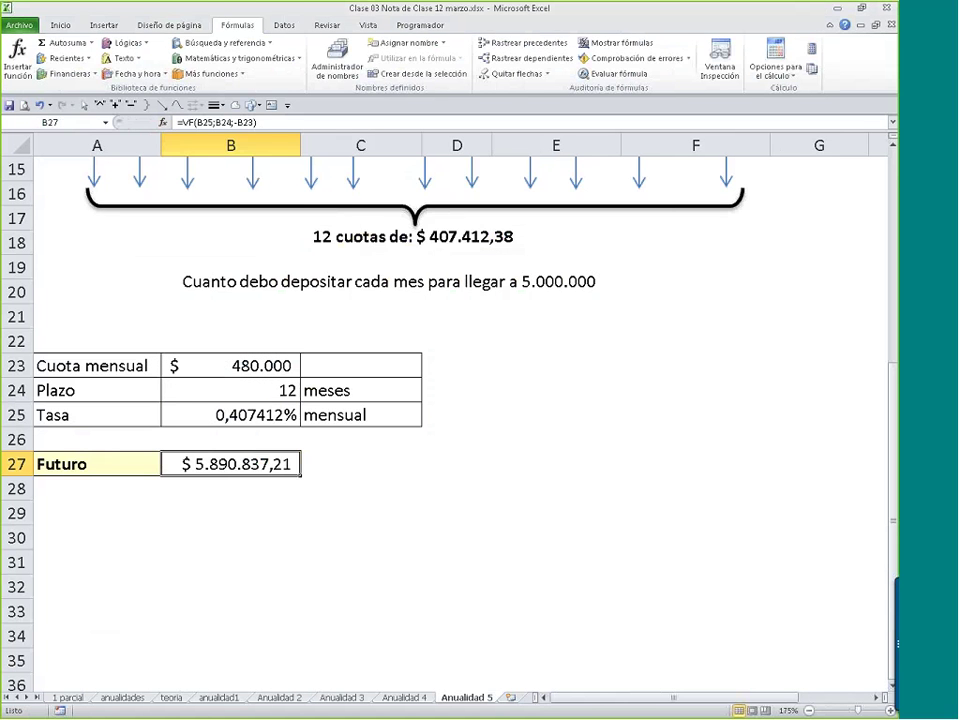
drag(101, 467, 261, 471)
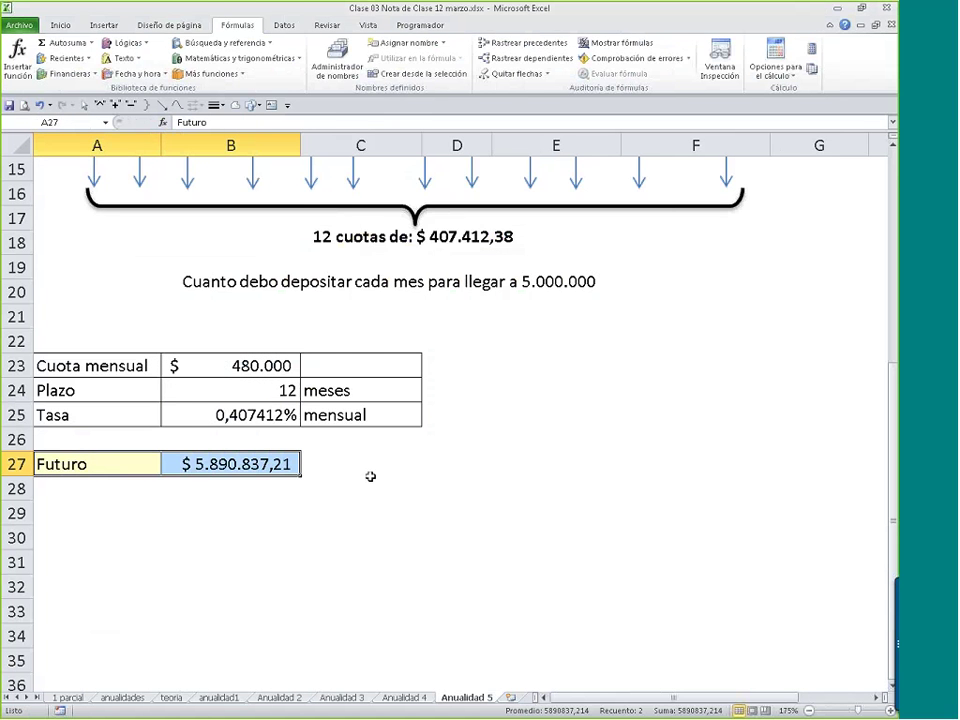
- Duplicate the 12-month cash flow diagram with its brace and "12 cuotas de:" label below the Futuro row, at about rows 28 to 36
scroll(370, 477, up, 2)
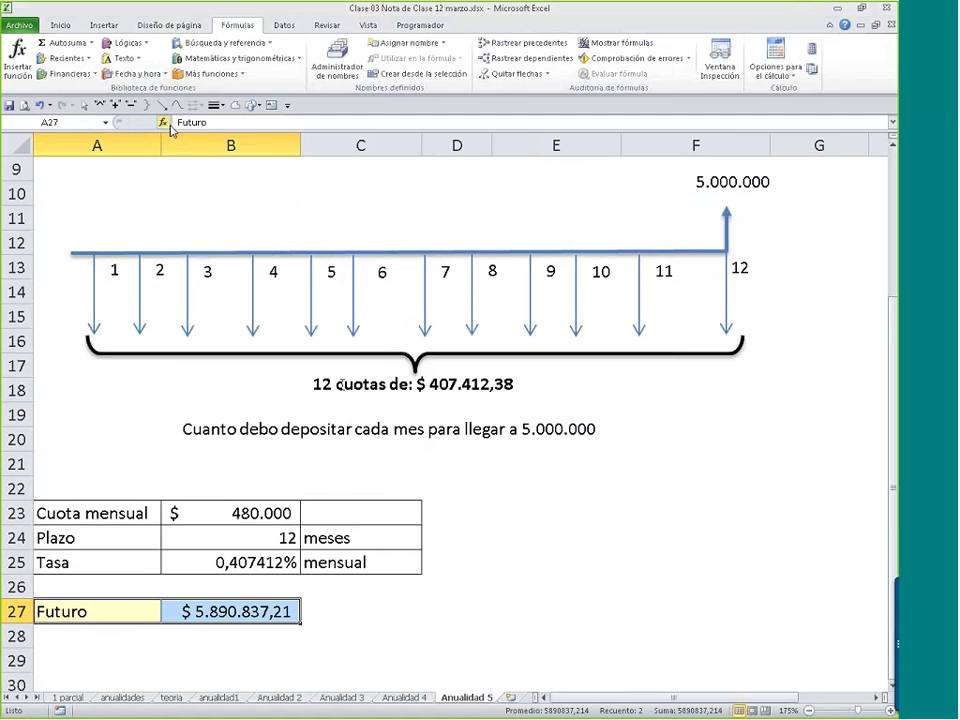
click(165, 108)
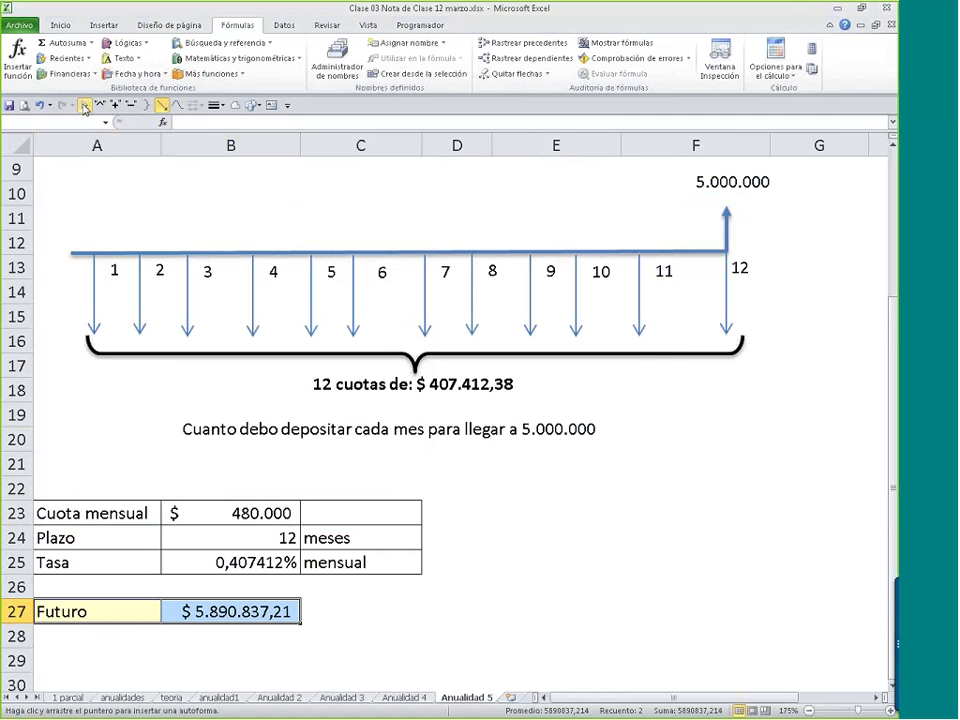
mouse_move(57, 174)
mouse_down()
mouse_move(298, 296)
mouse_move(840, 421)
mouse_up()
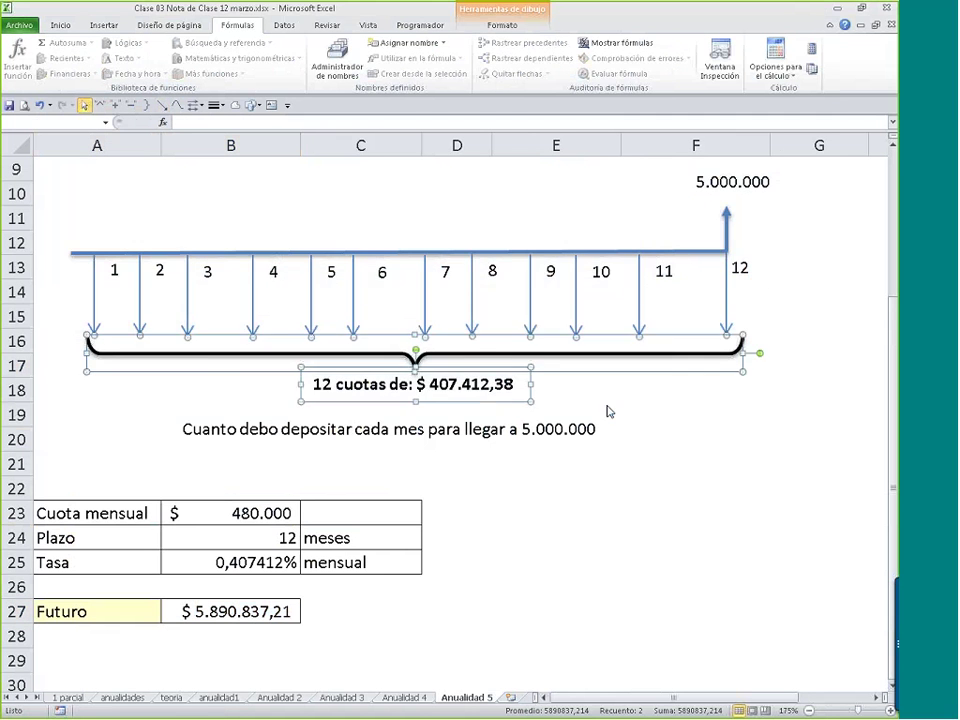
scroll(556, 226, down, 2)
drag(563, 216, 545, 636)
scroll(542, 549, down, 2)
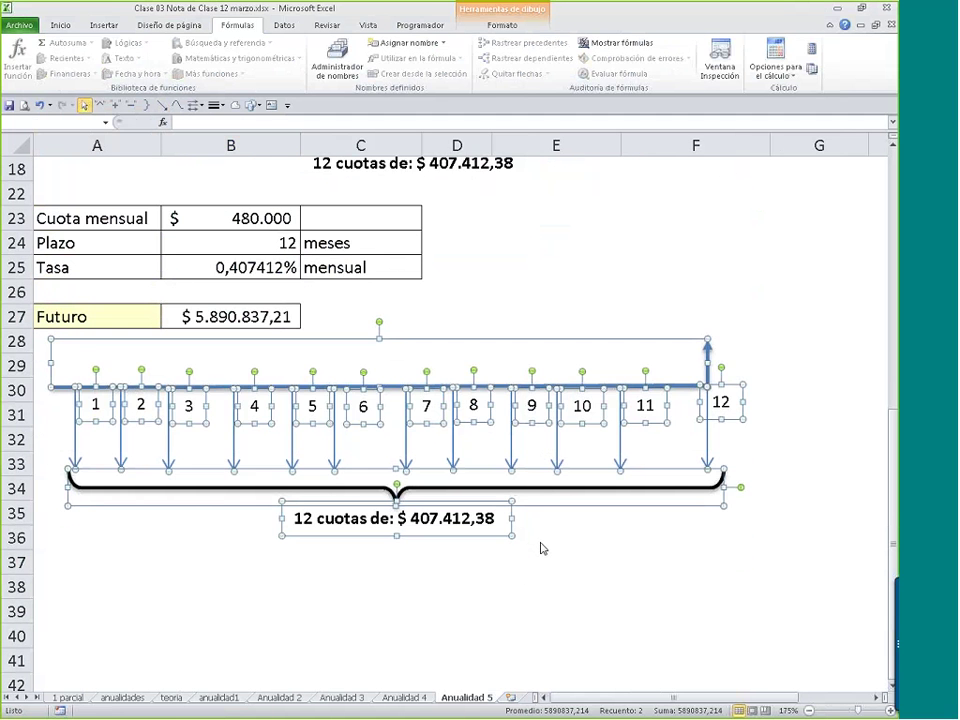
click(495, 306)
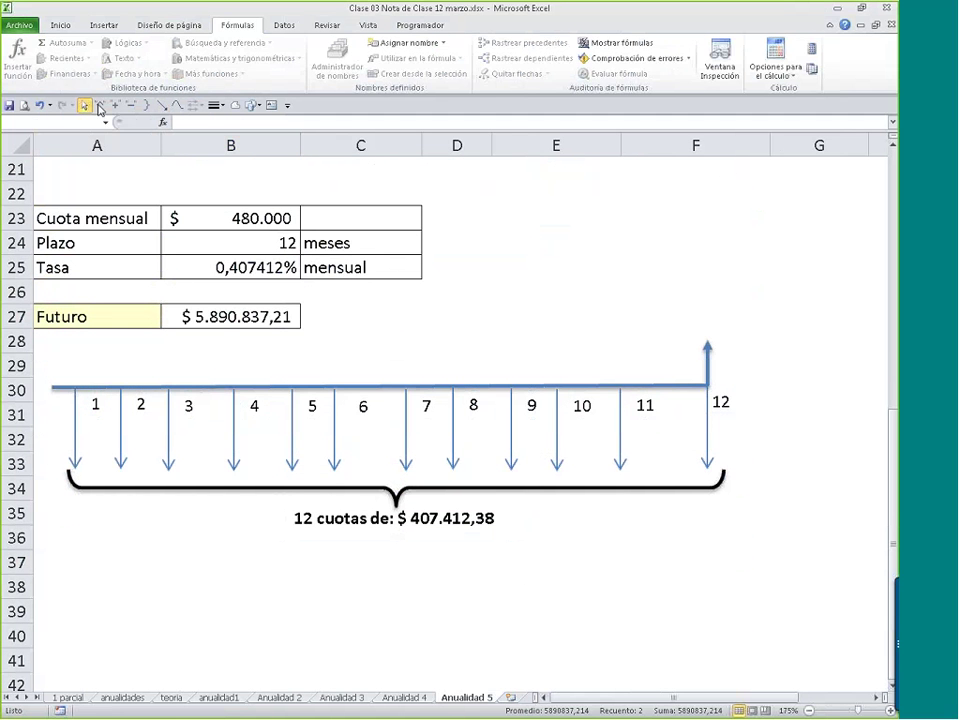
- Replace the amount in the copied diagram's "12 cuotas de:" label with the 480.000 instalment from B23
click(268, 218)
key(ctrl+c)
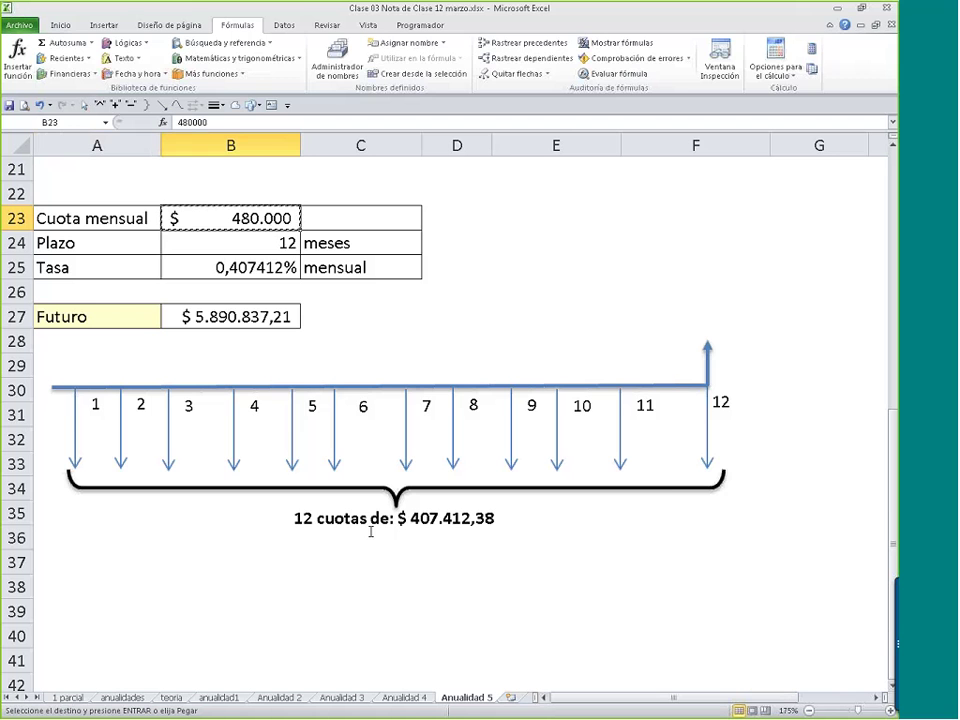
click(431, 529)
double_click(431, 529)
key(ctrl+v)
drag(489, 518, 413, 518)
key(BackSpace)
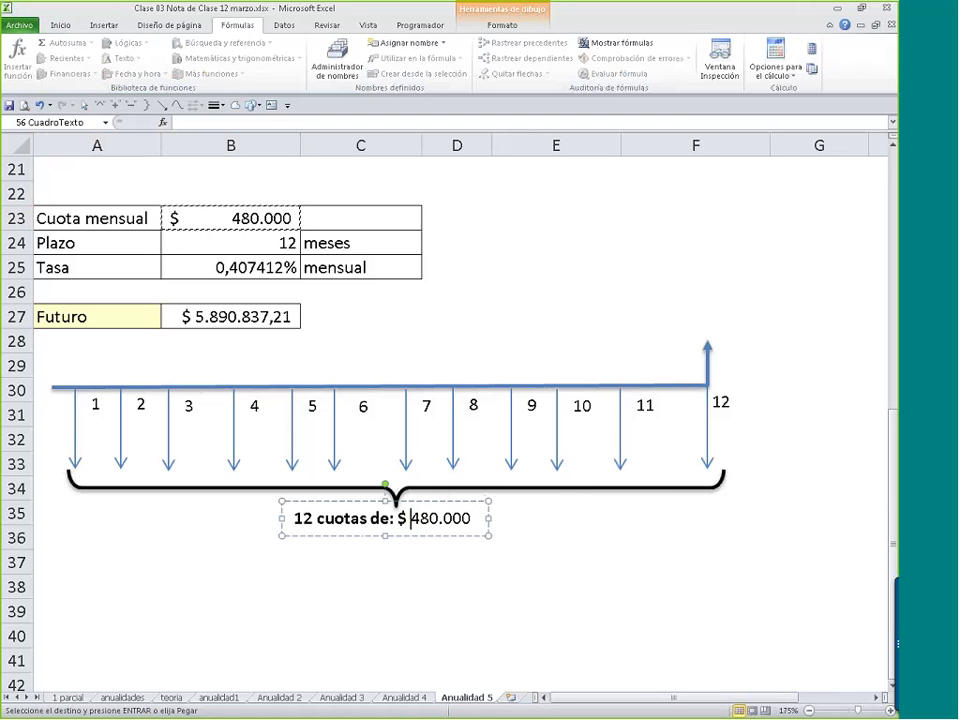
click(436, 308)
- Draw an unfilled ellipse about 15.7 cm wide and 2.5 cm high around the twelve instalment arrows of the copied diagram
click(167, 106)
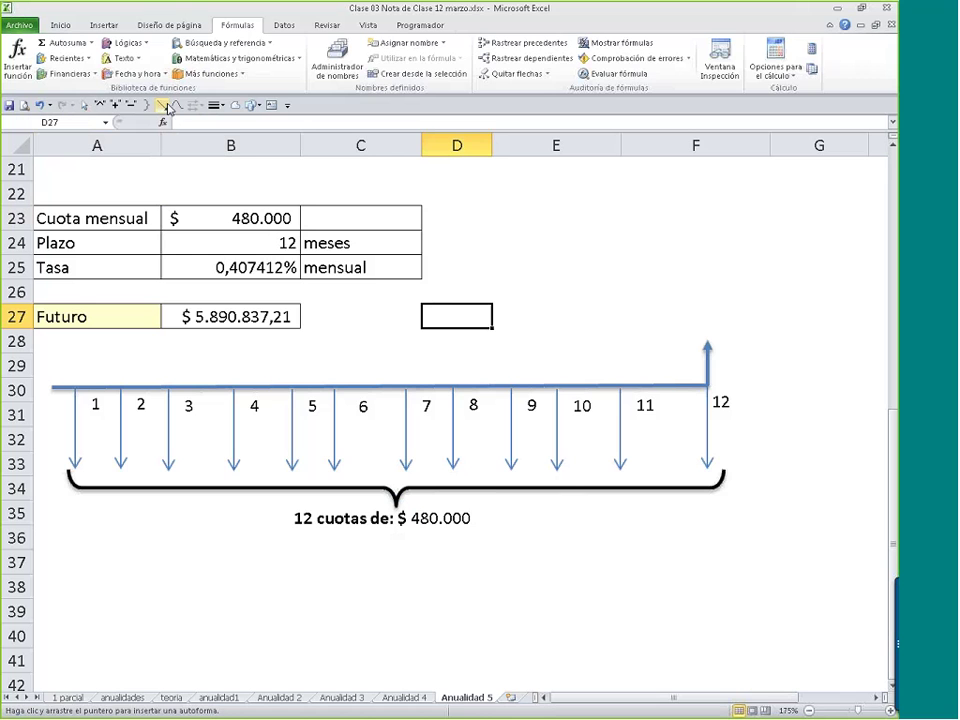
click(253, 105)
key(Escape)
mouse_move(50, 386)
mouse_down()
mouse_move(264, 514)
mouse_move(650, 521)
mouse_move(776, 510)
mouse_move(776, 497)
mouse_up()
click(362, 42)
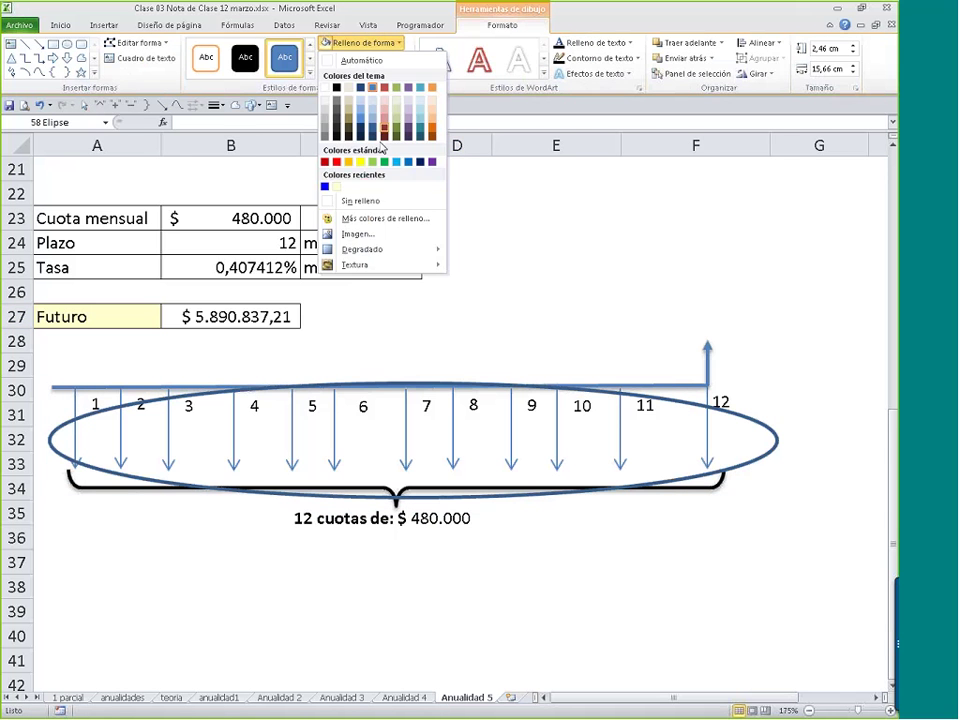
click(369, 201)
- Give the ellipse around the instalments a red dashed outline
click(355, 59)
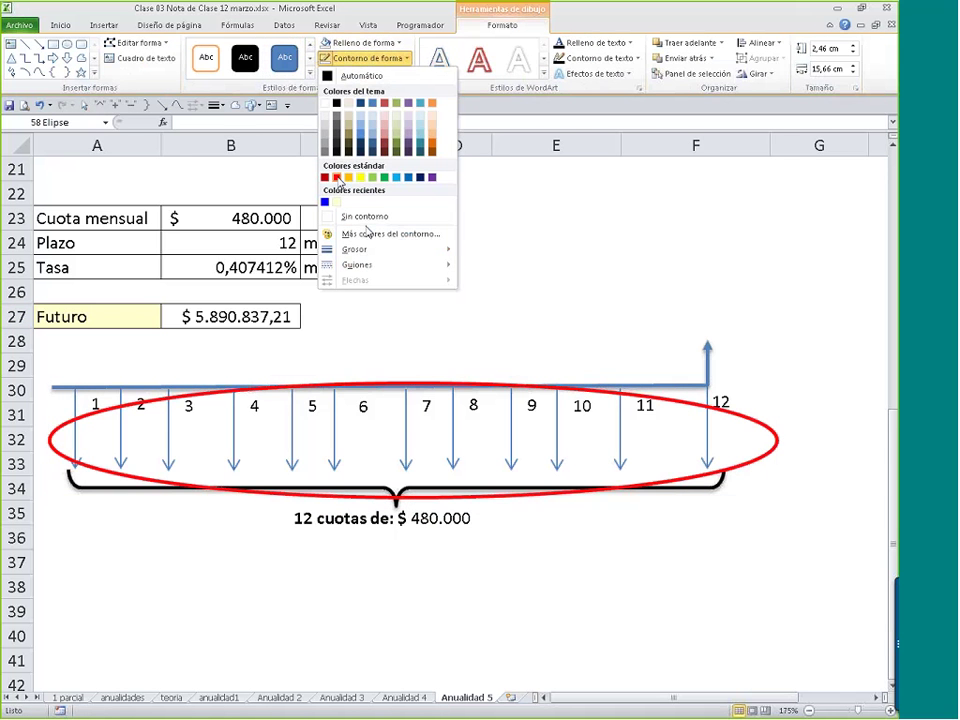
click(336, 177)
click(366, 58)
mouse_move(399, 266)
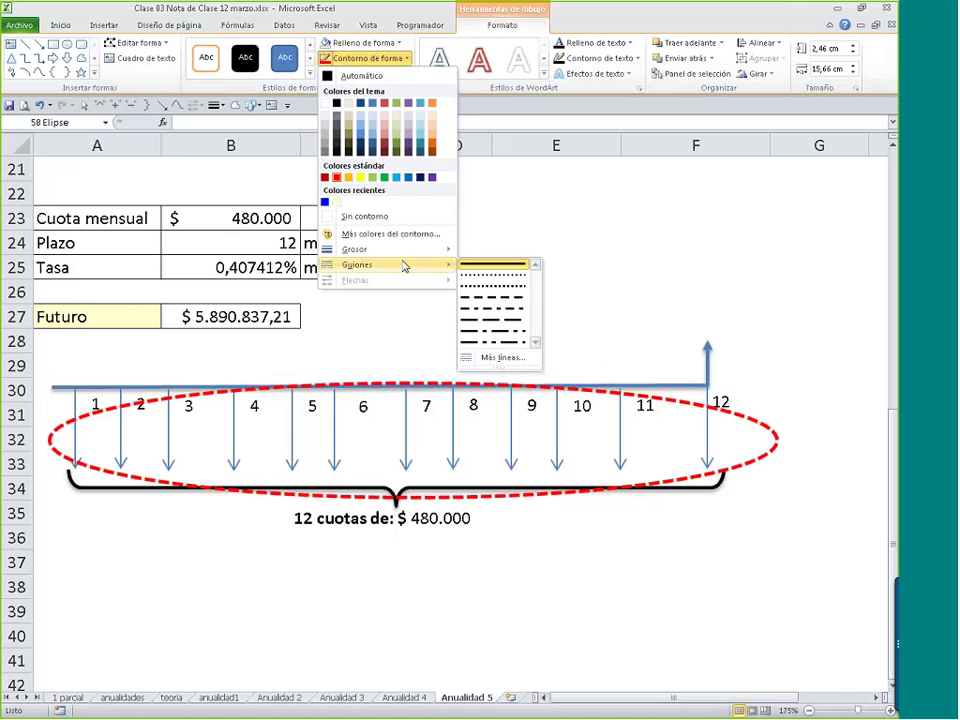
click(487, 293)
- Draw a red curved arrow about 8.3 cm wide from the timeline near period 5 to above period 12, with its head at the end
click(177, 106)
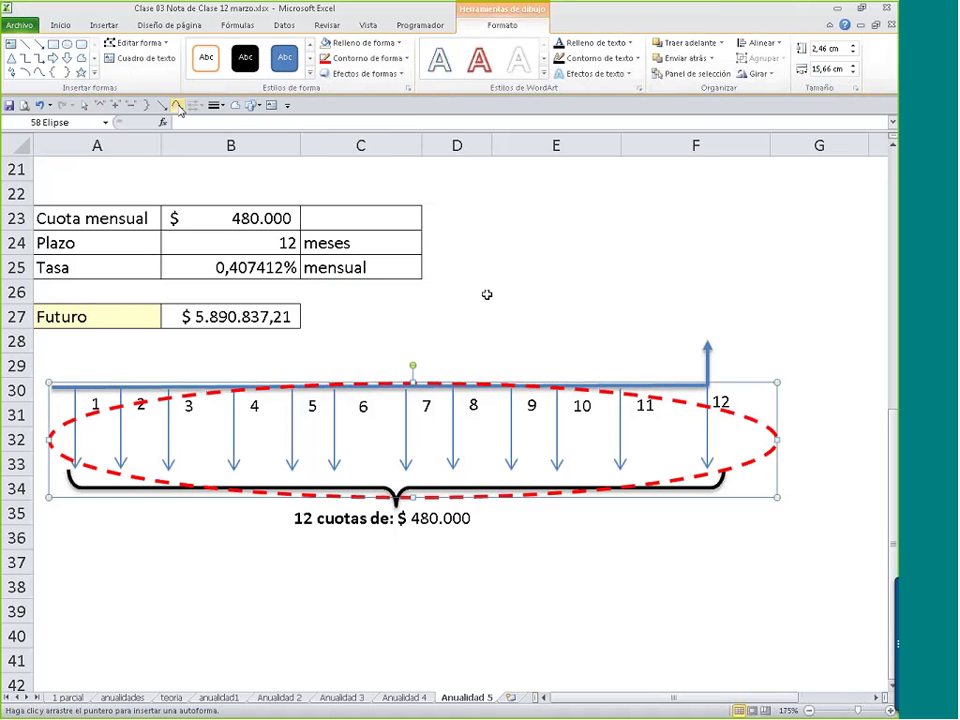
mouse_move(303, 384)
mouse_down()
mouse_move(343, 364)
mouse_move(690, 316)
mouse_up()
double_click(690, 316)
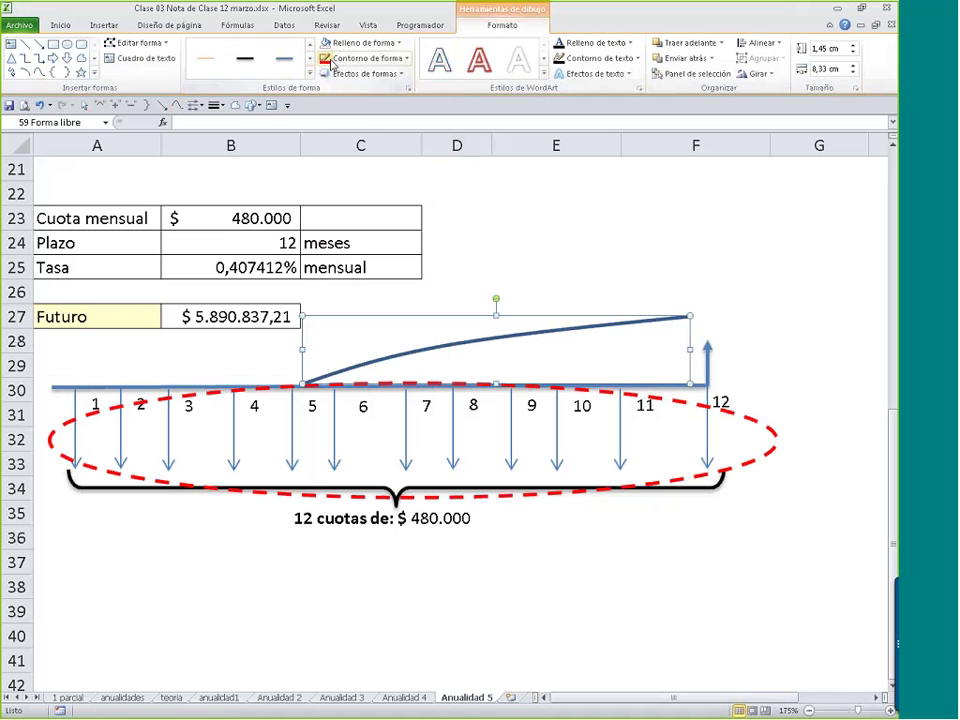
click(365, 58)
click(336, 177)
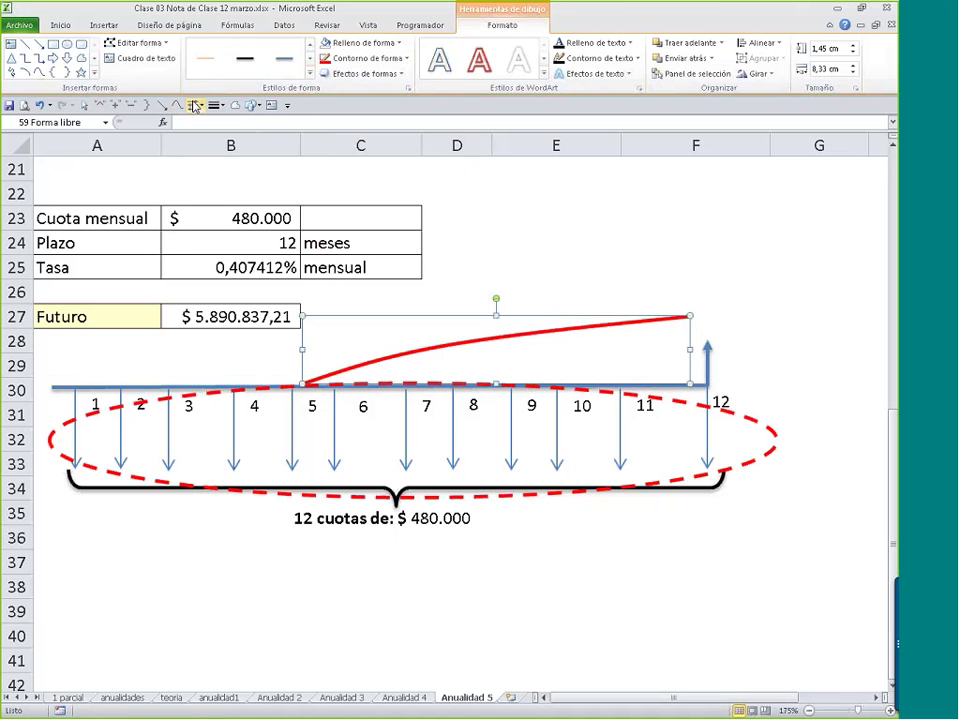
click(193, 105)
click(241, 172)
- Copy the future value from B27 into a new text box at the tip of the red curved arrow
click(223, 315)
key(ctrl+c)
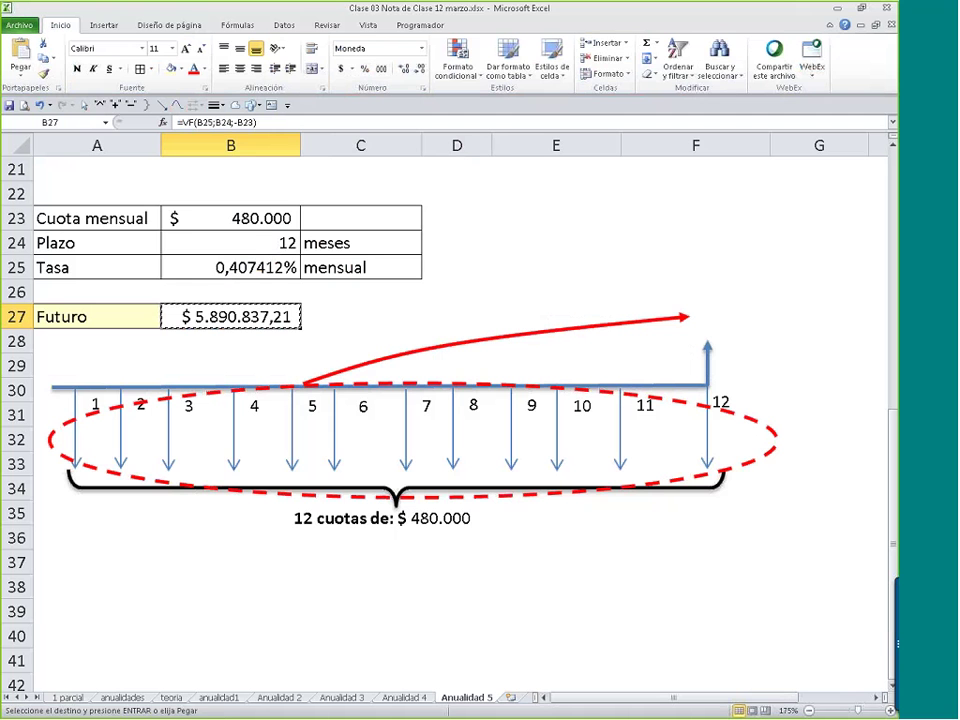
click(681, 293)
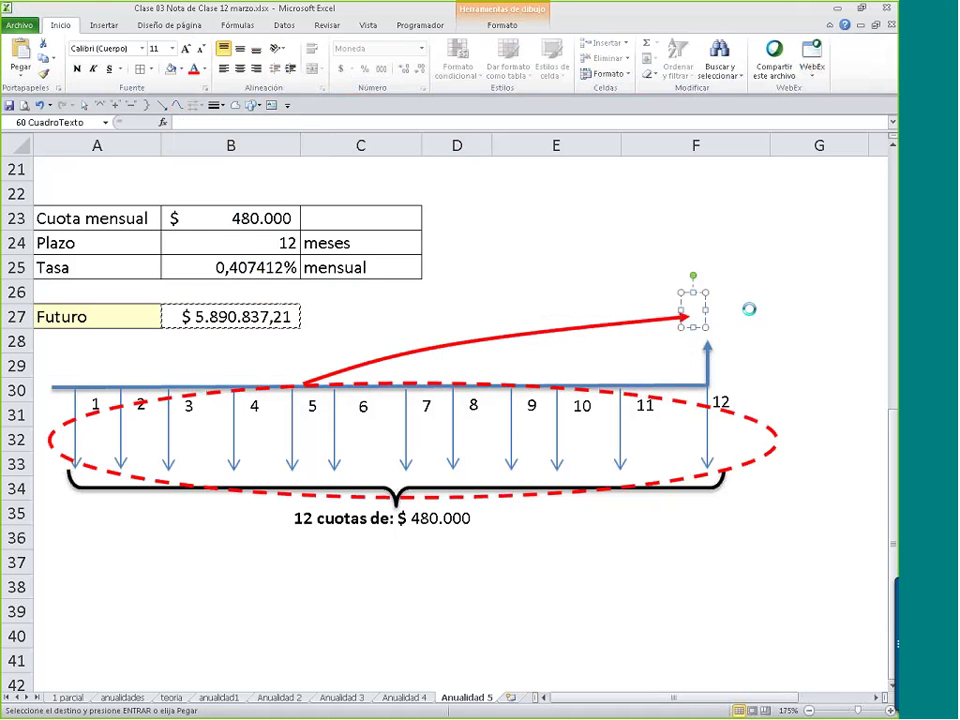
key(ctrl+v)
click(707, 564)
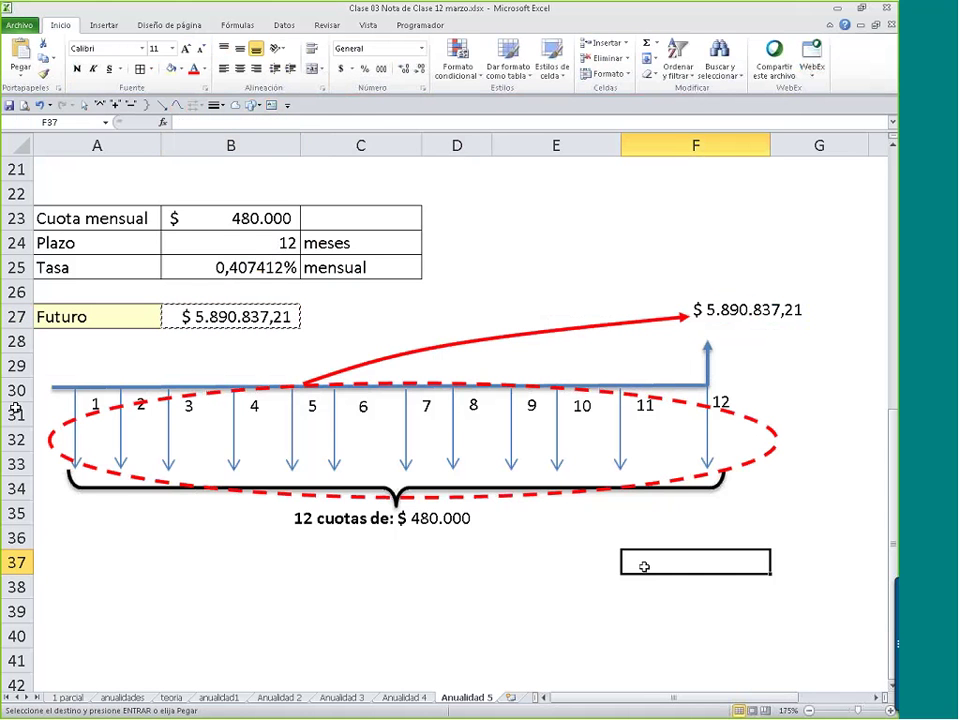
key(Escape)
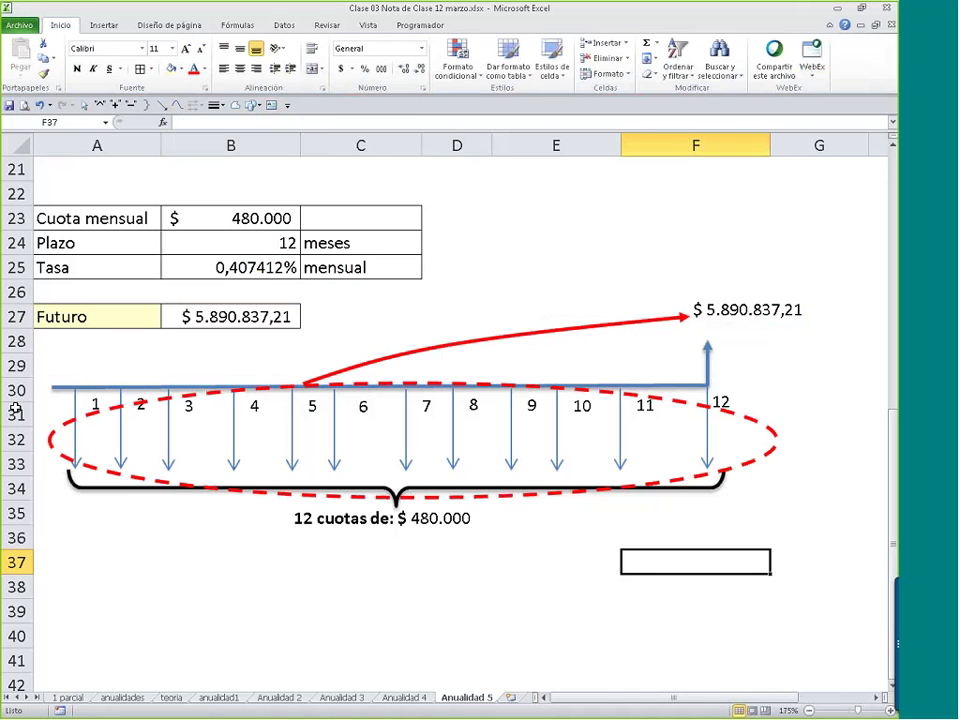